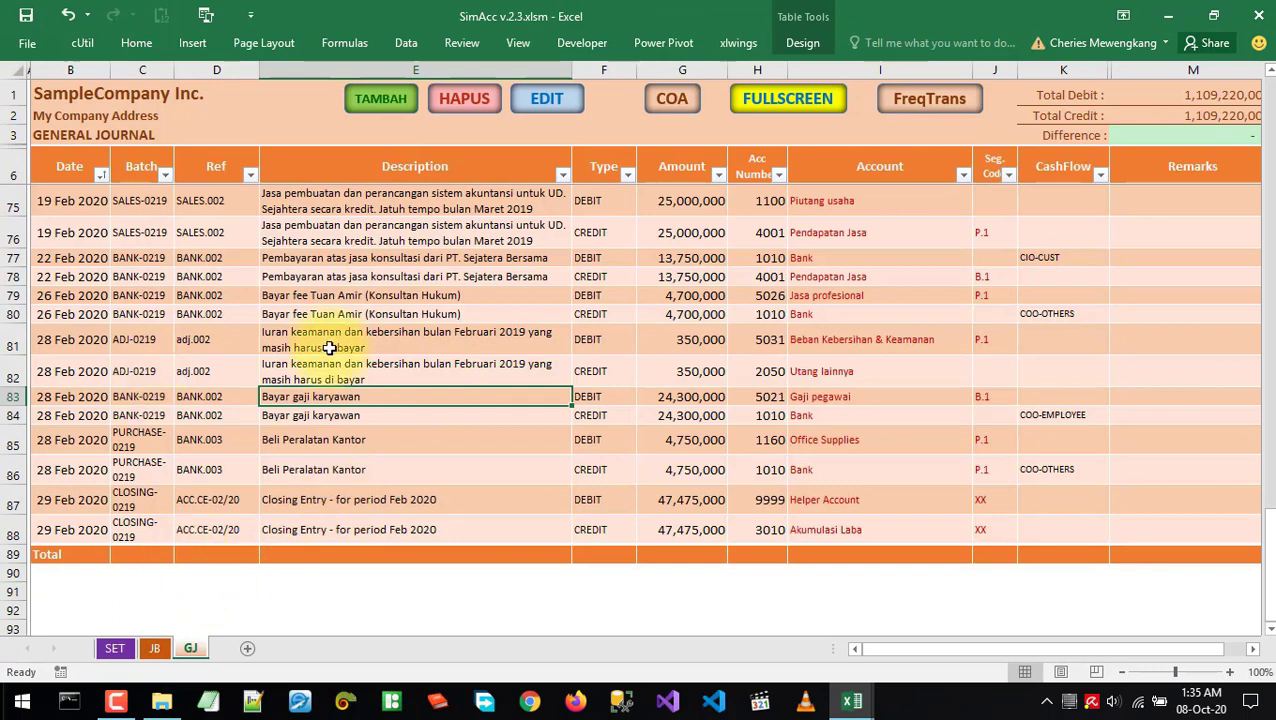
# Open the JB sheet at its first empty row, and examine the March 2020 petty cash list in Example Data - Demo.xlsx
pyautogui.click(80, 555)
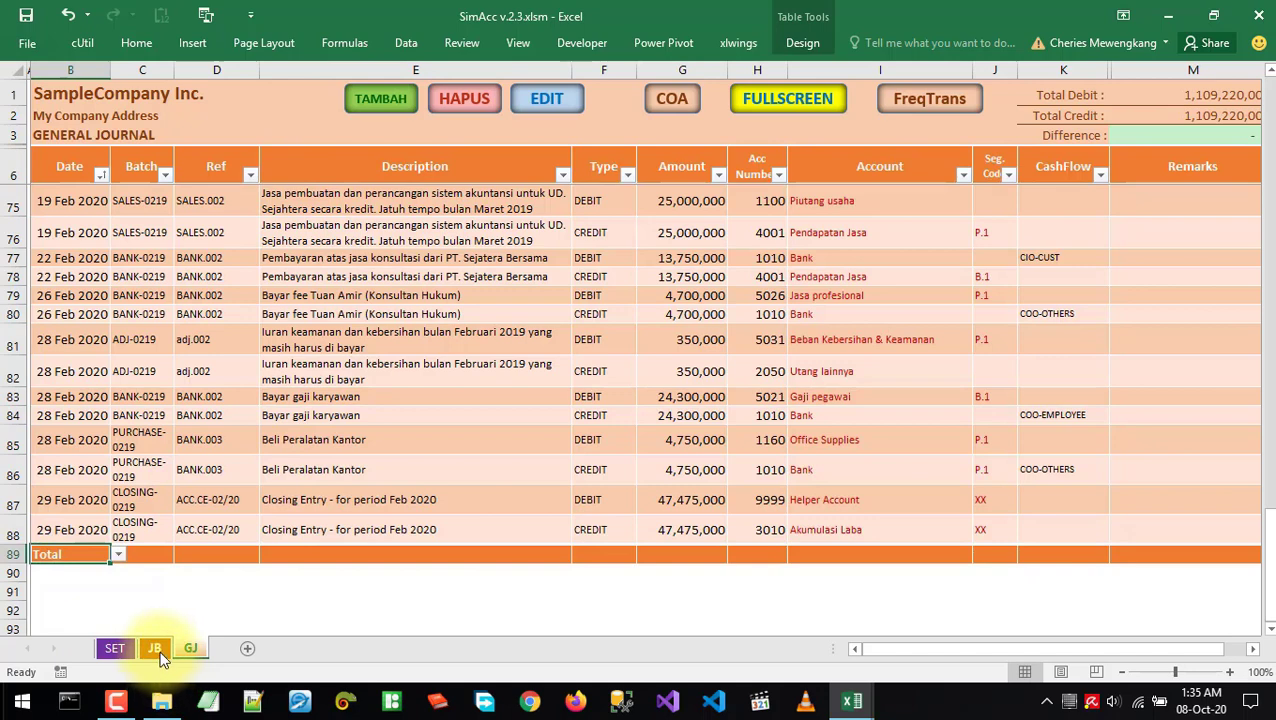
pyautogui.click(157, 651)
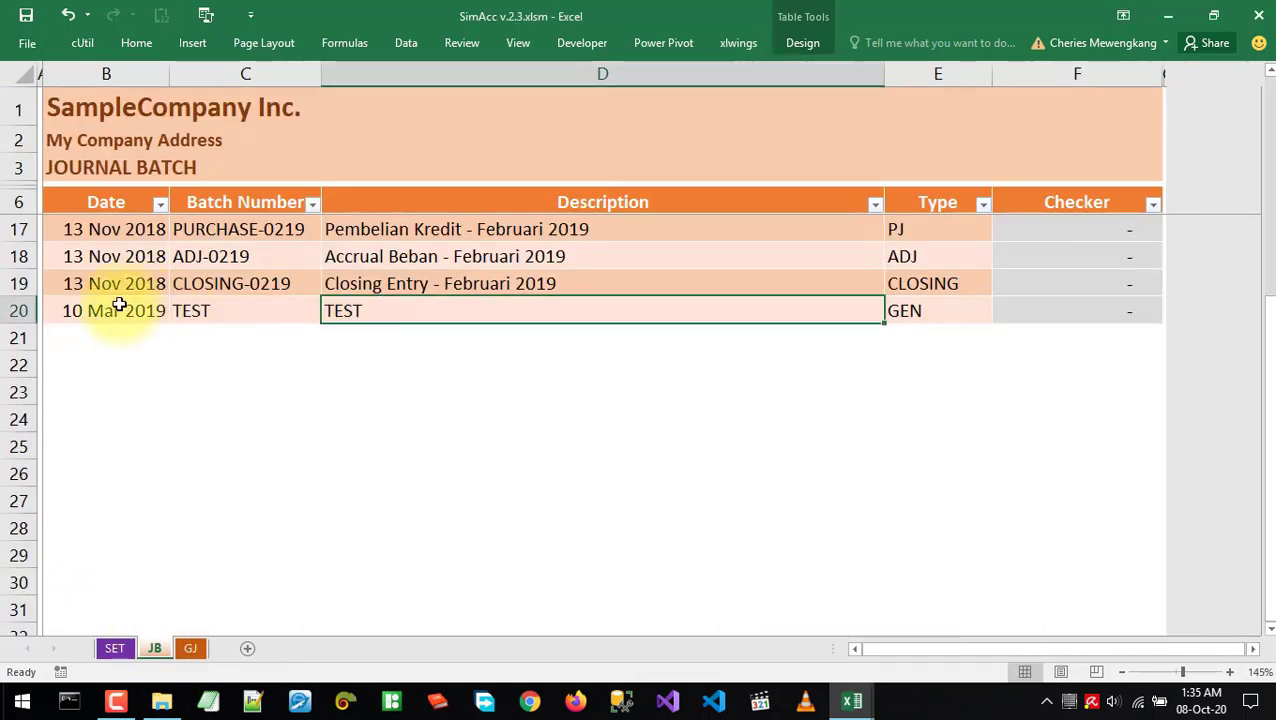
pyautogui.click(90, 332)
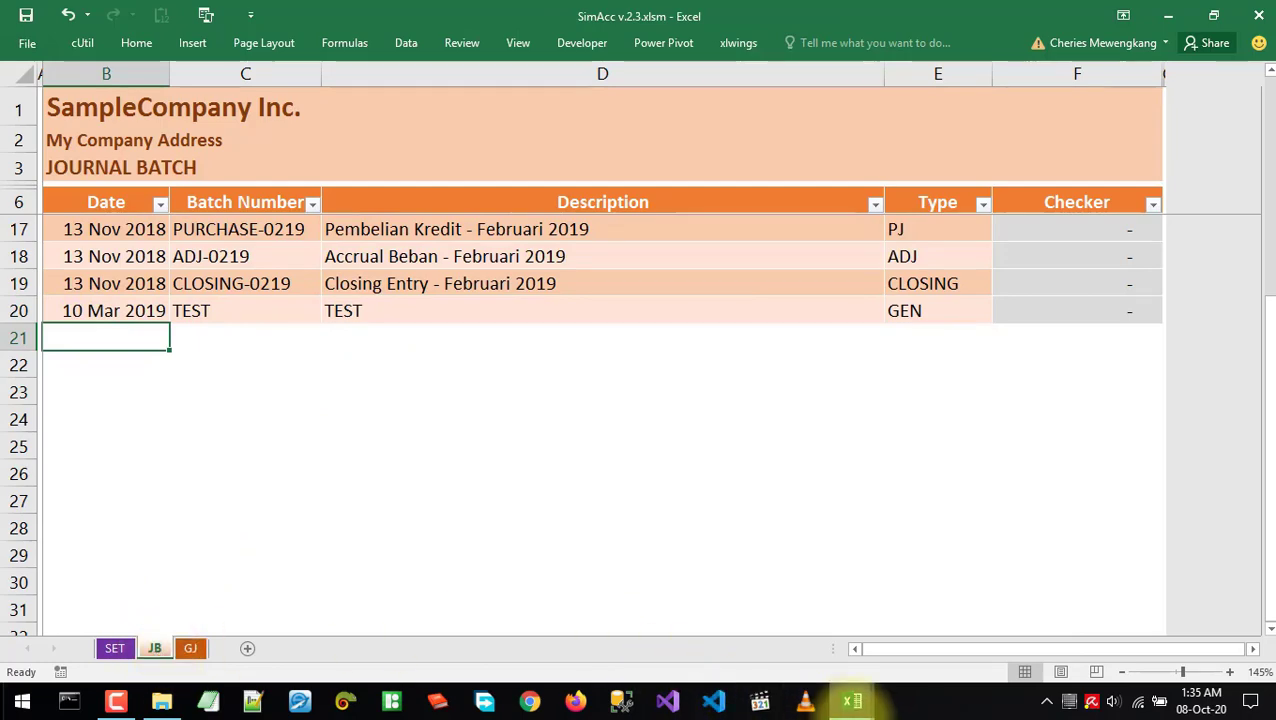
pyautogui.moveTo(853, 700)
pyautogui.click(773, 659)
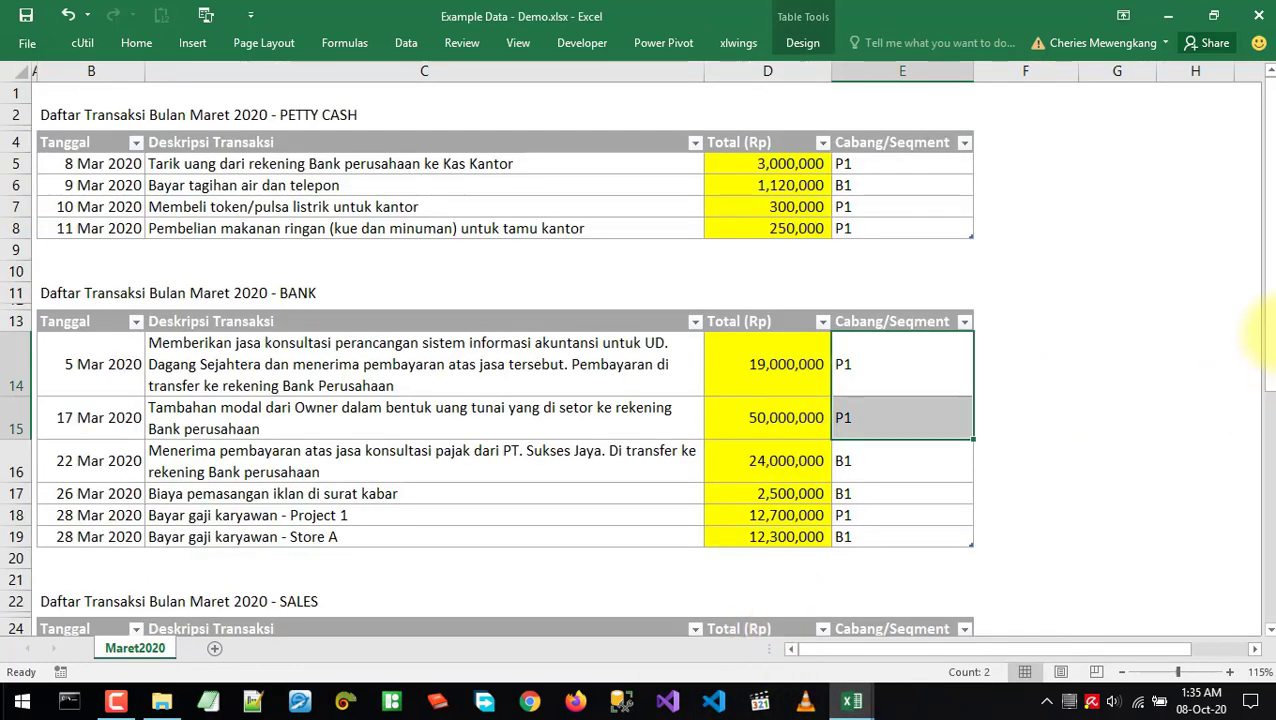
pyautogui.click(335, 186)
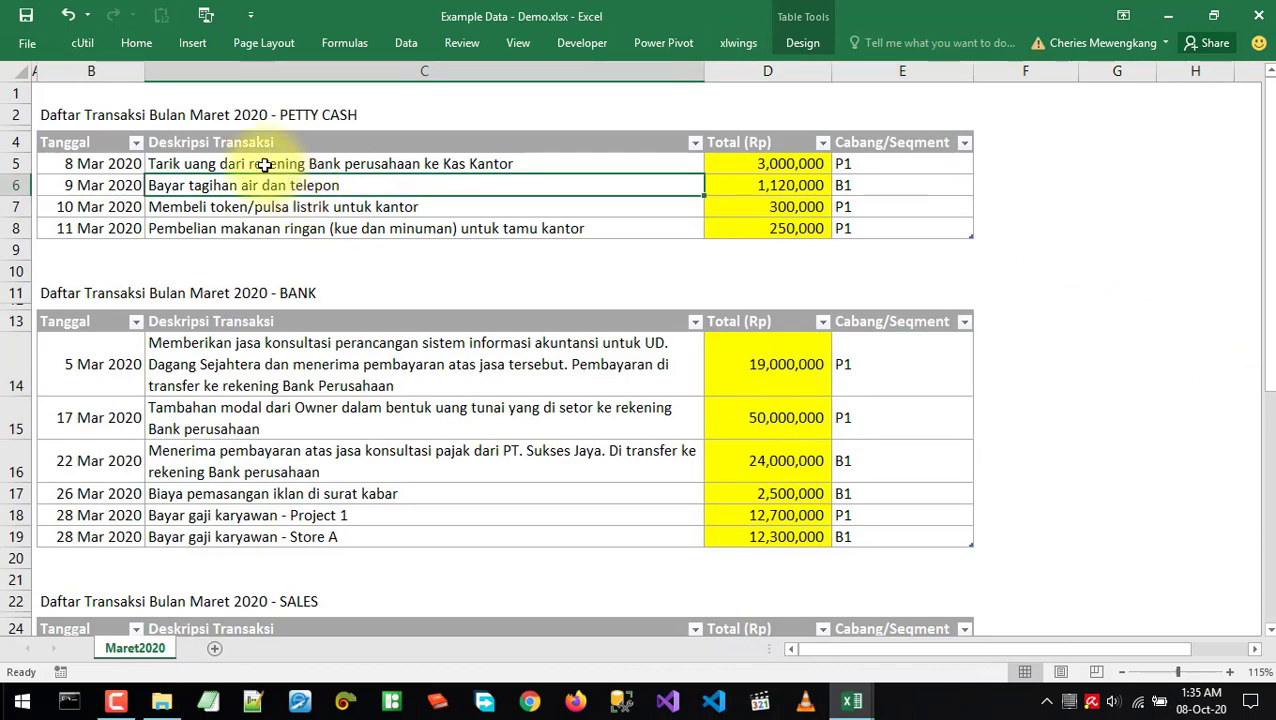
pyautogui.moveTo(60, 116); pyautogui.dragTo(870, 228)
pyautogui.click(595, 208)
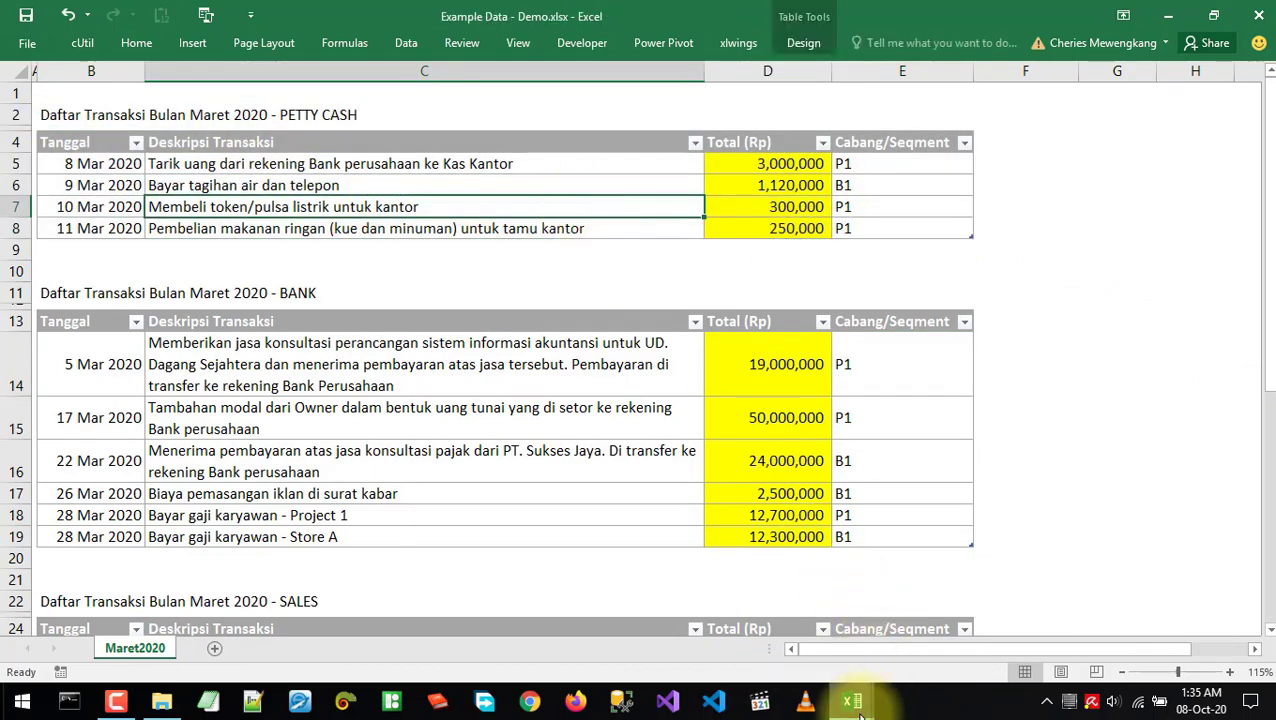
# Switch back to SimAcc v.2.3.xlsm and start a new journal batch row dated 31 Mar 2020
pyautogui.moveTo(852, 700)
pyautogui.click(874, 665)
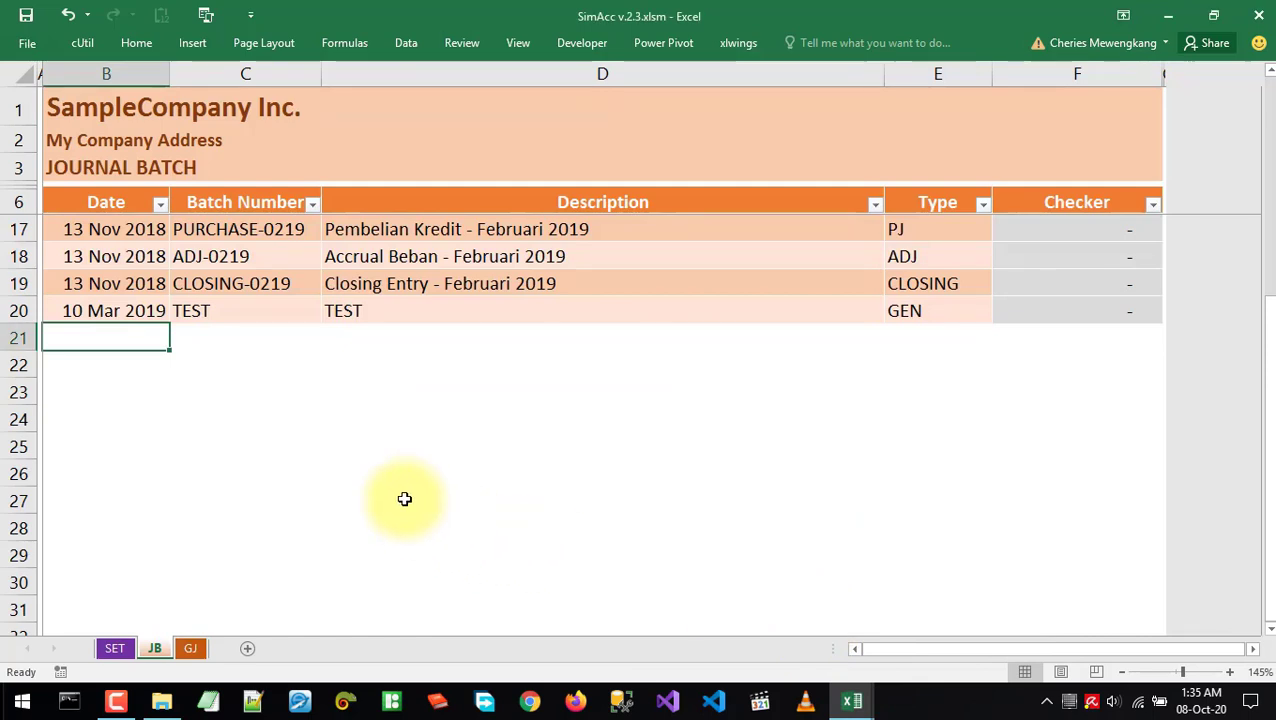
pyautogui.write('31mar2020')
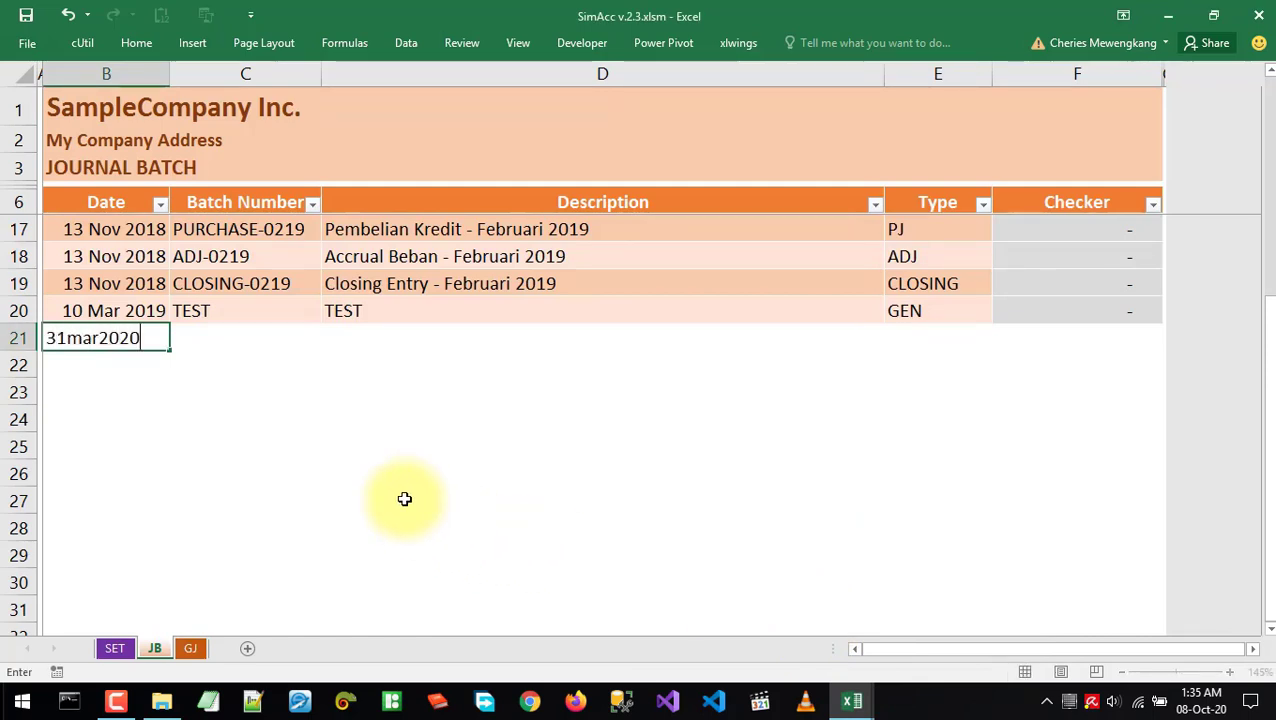
pyautogui.press('Return')
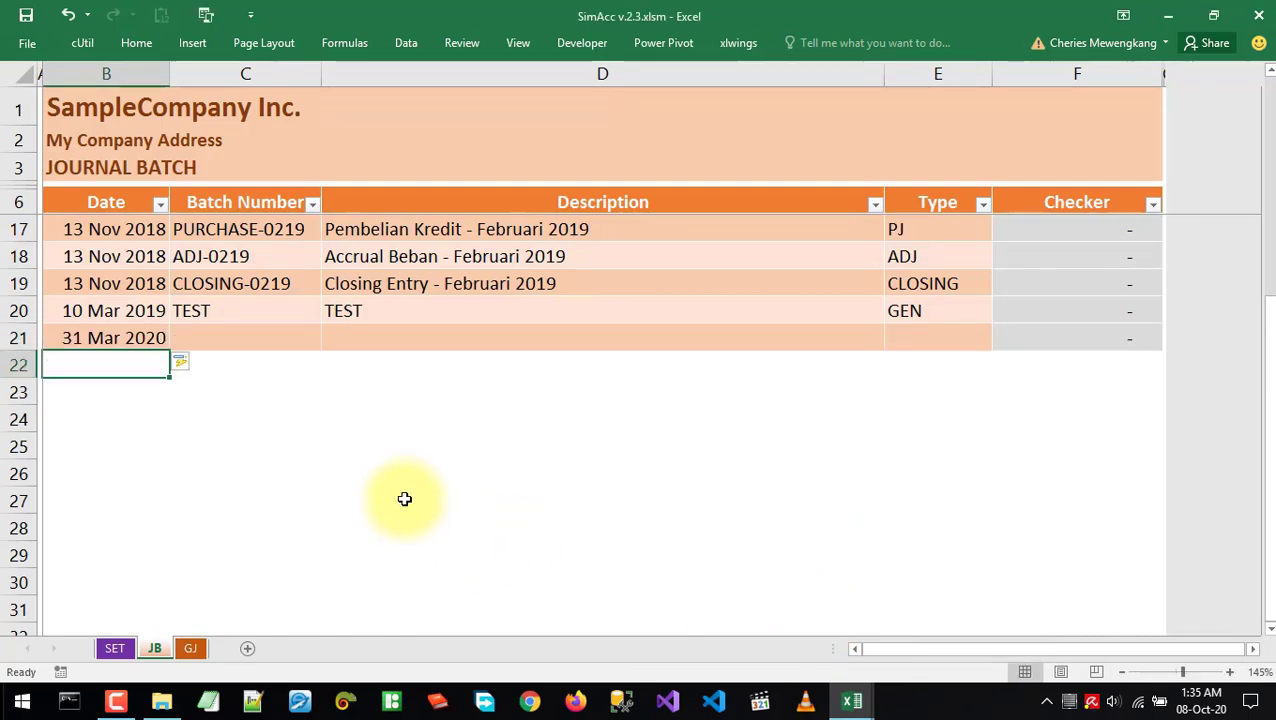
# Enter the batch number PC.3/20 for the 31 Mar 2020 journal batch
pyautogui.click(1269, 628)
pyautogui.click(1269, 630)
pyautogui.click(1269, 630)
pyautogui.click(1269, 632)
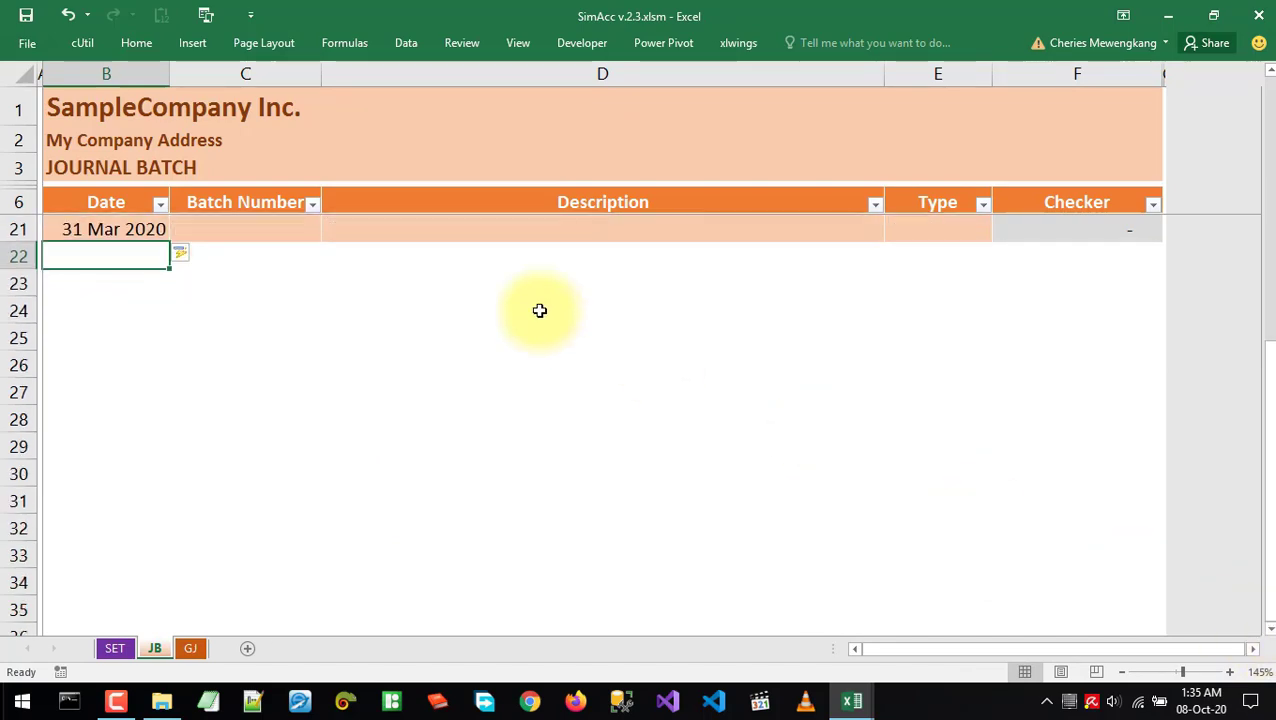
pyautogui.click(259, 231)
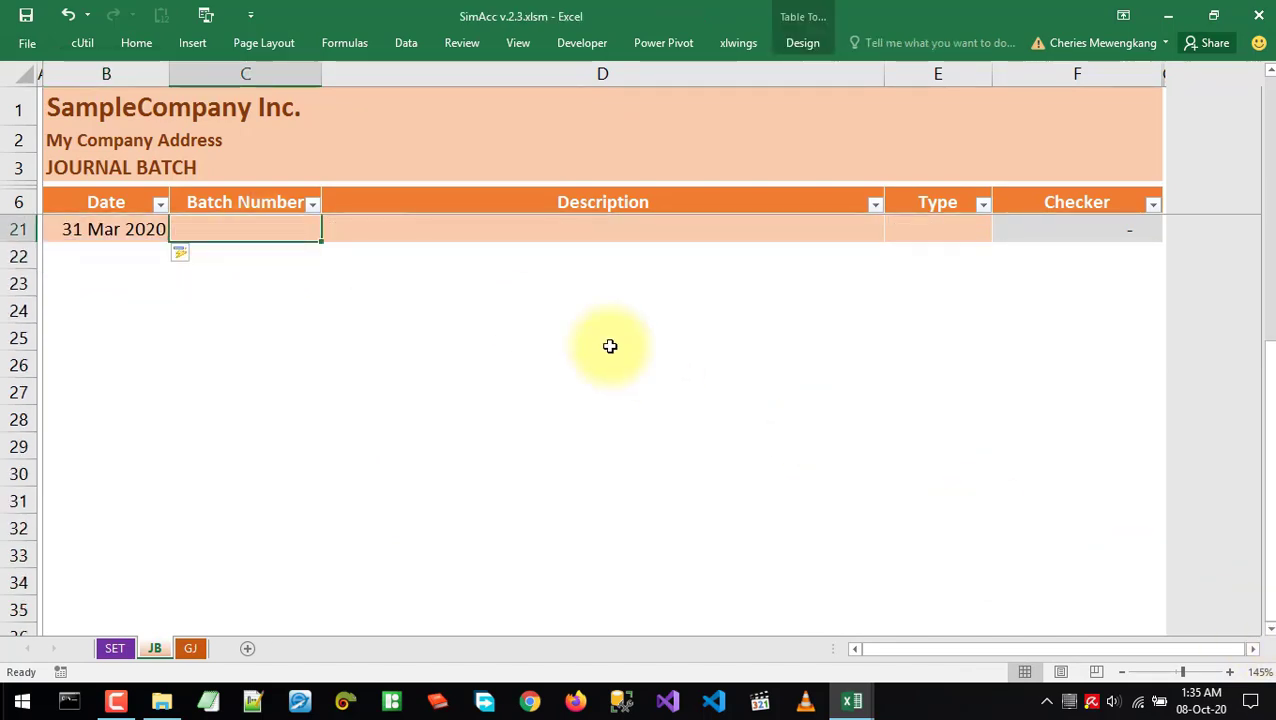
pyautogui.hotkey('alt', 'Tab')
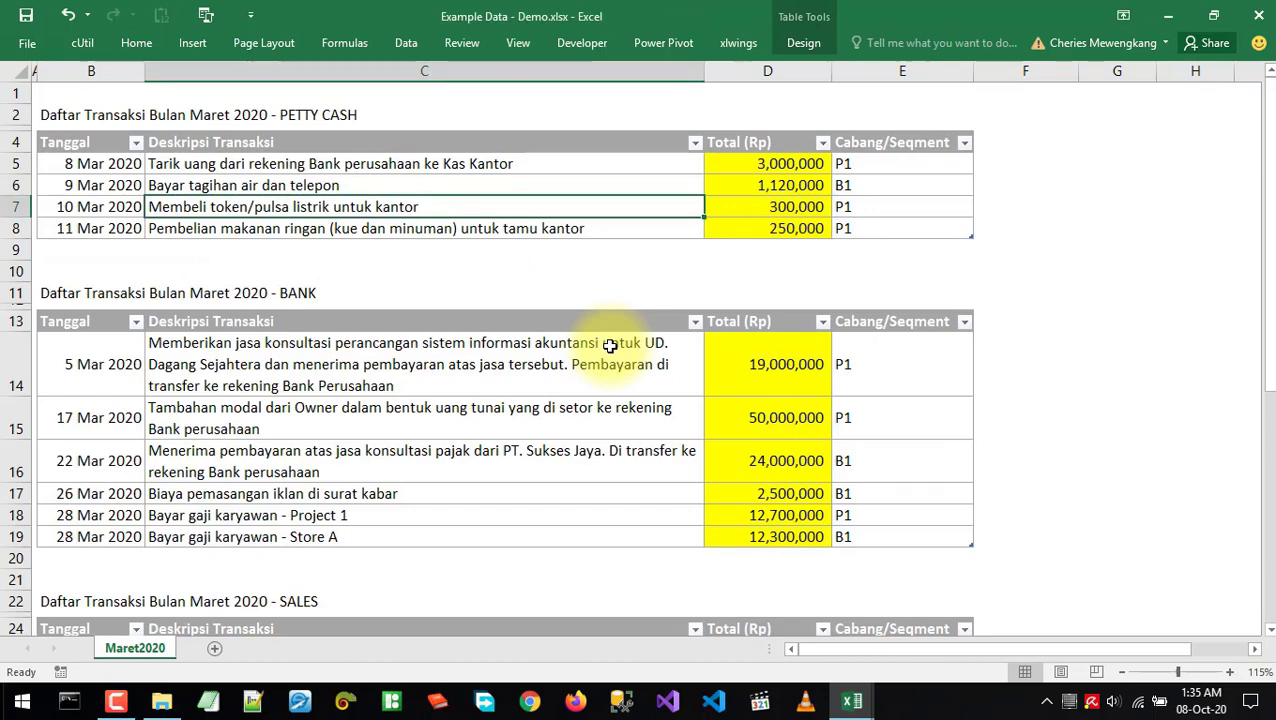
pyautogui.hotkey('alt', 'Tab')
pyautogui.write('P')
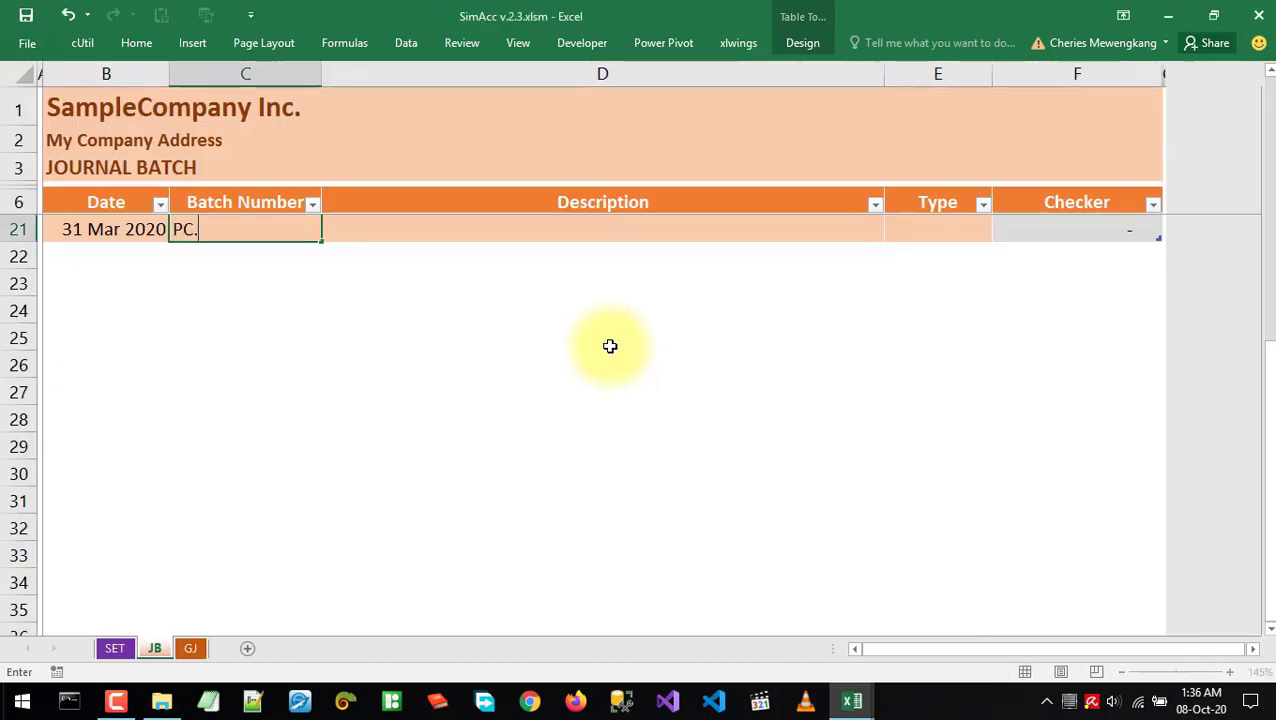
pyautogui.write('C.3/20')
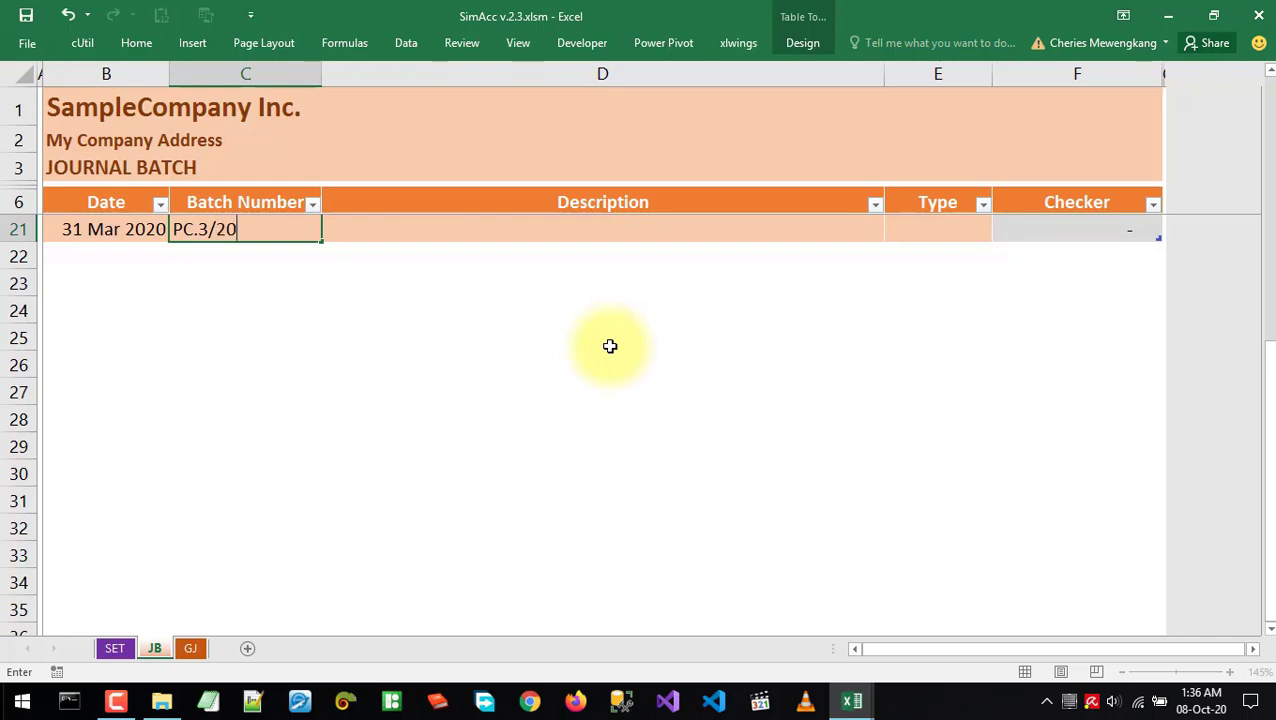
pyautogui.press('Tab')
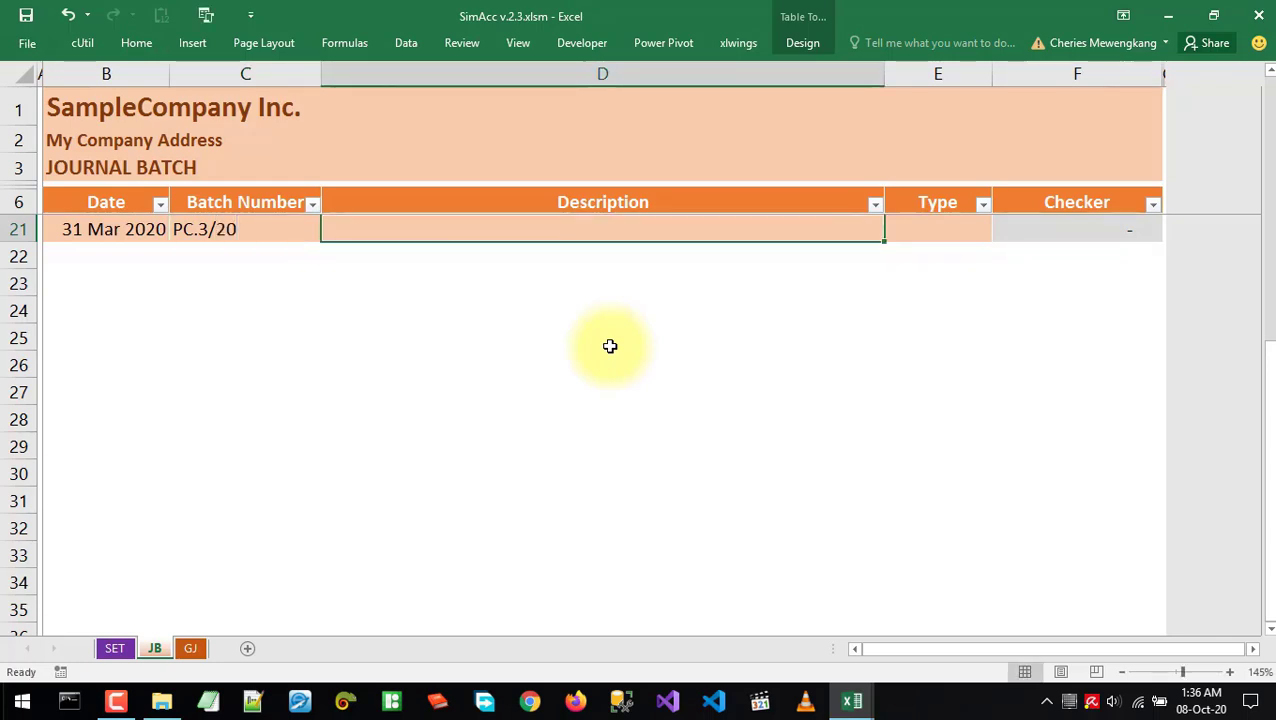
# Enter "Transaksi Petty Cash - Maret 2020" as the description of batch PC.3/20
pyautogui.write('Tr')
pyautogui.press('BackSpace')
pyautogui.press('BackSpace')
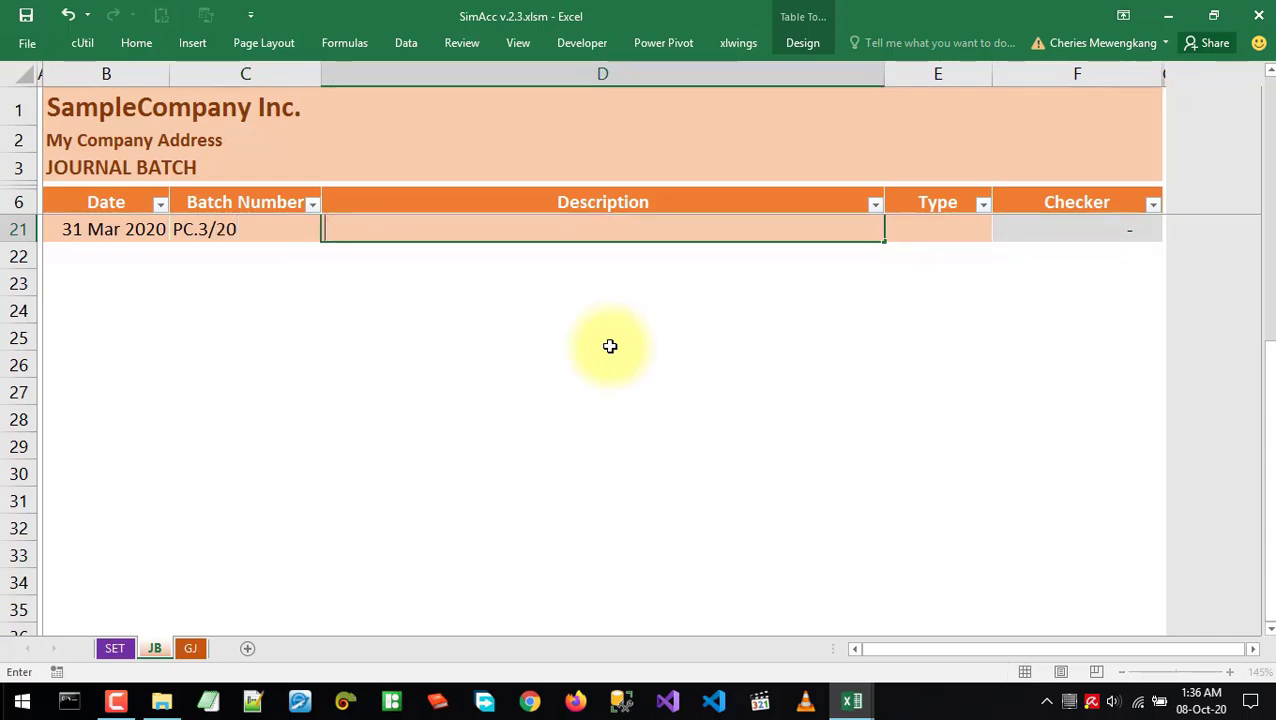
pyautogui.write('Transaks')
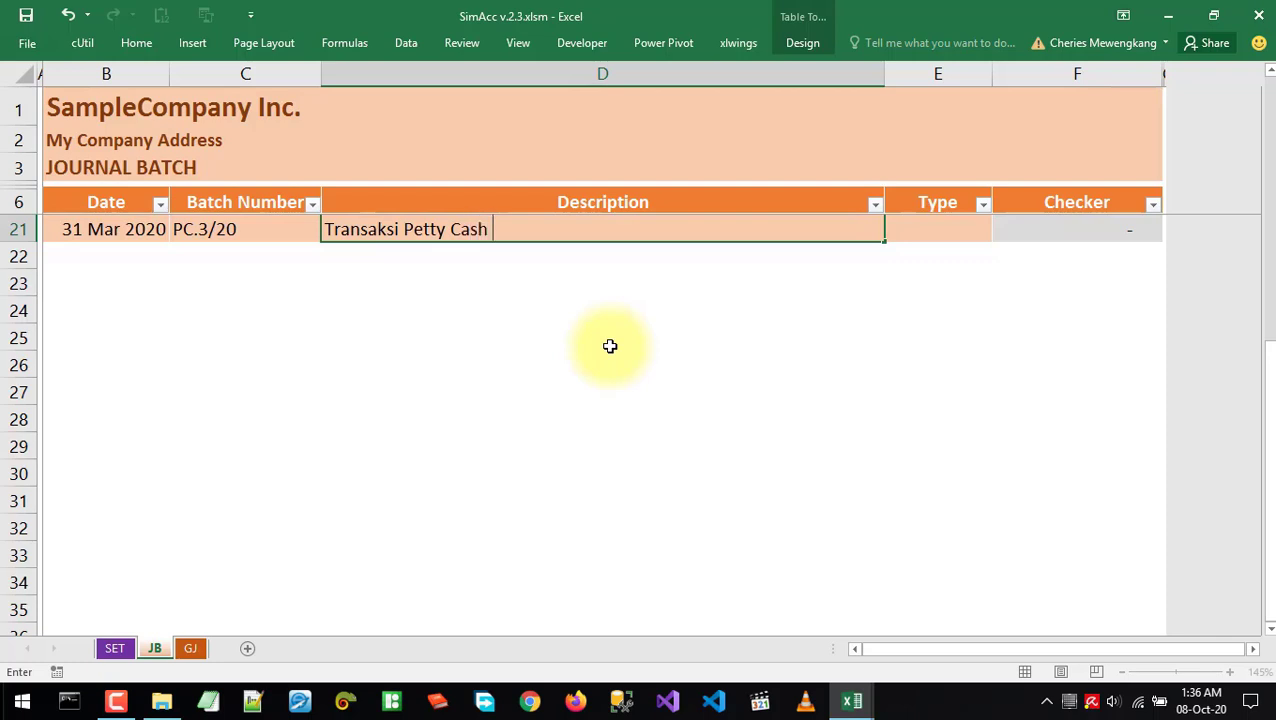
pyautogui.write('i Petty Cash - Maret 2020')
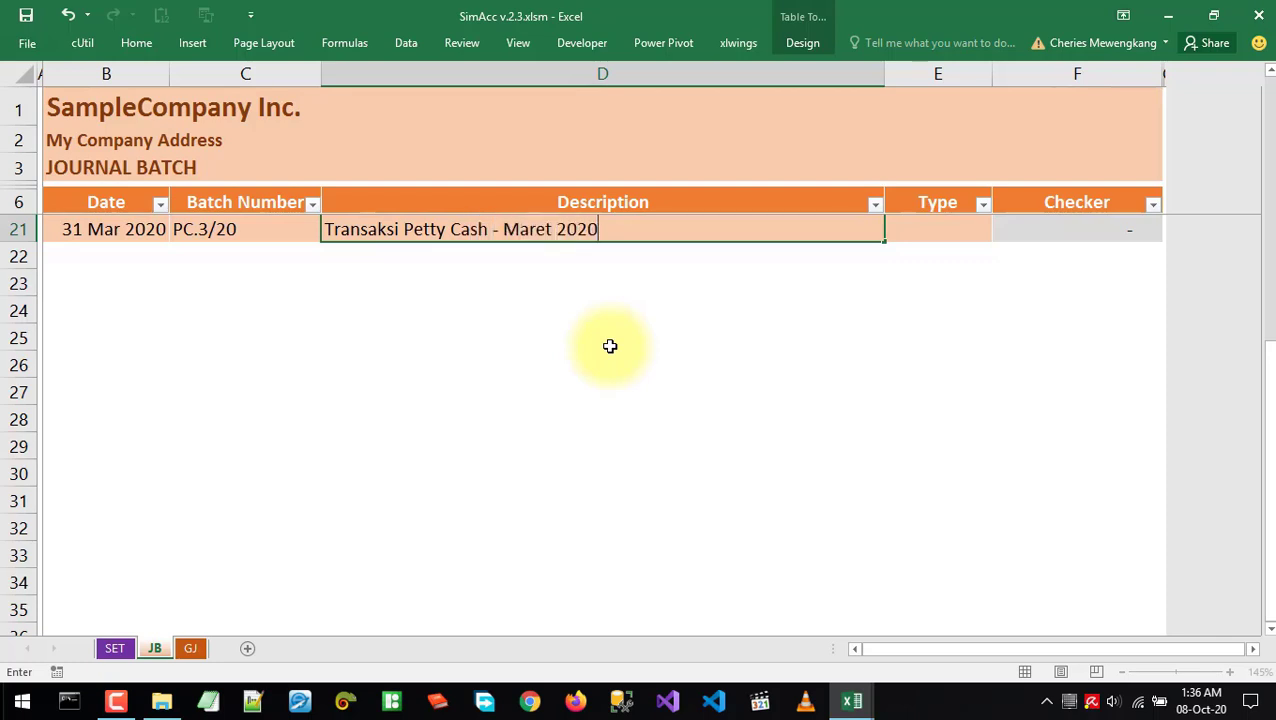
pyautogui.press('Tab')
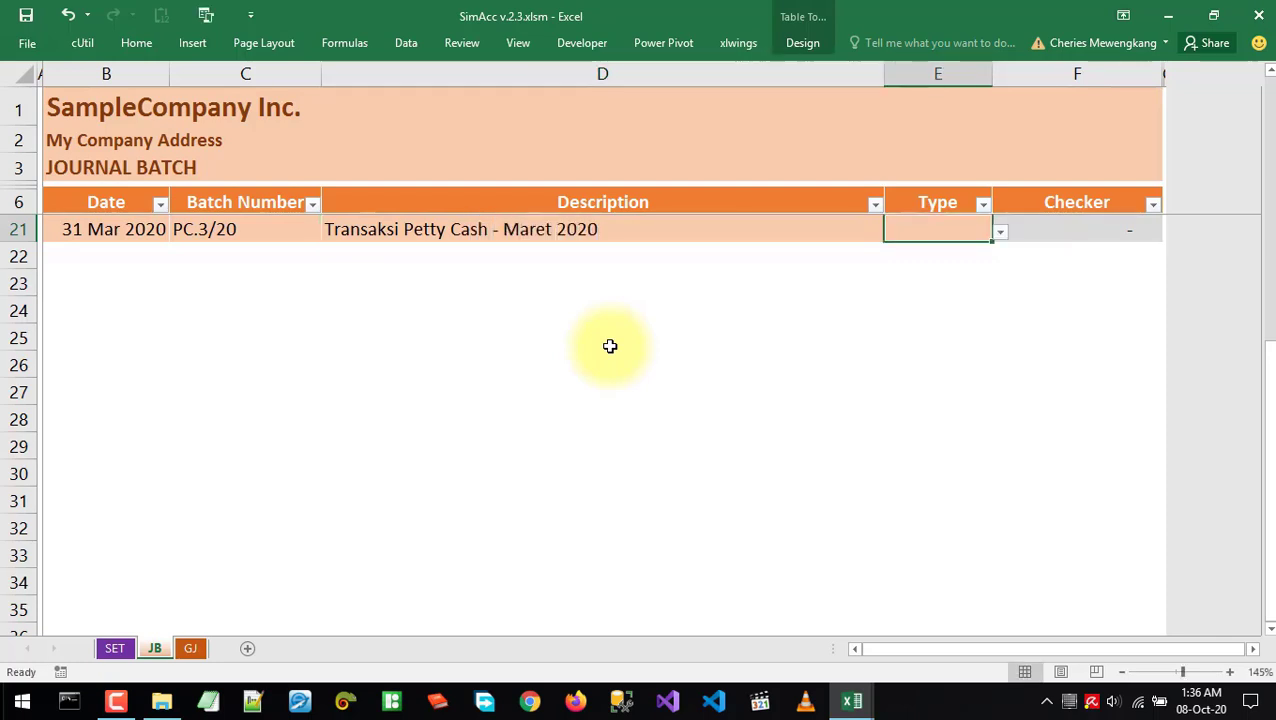
# Set the type of batch PC.3/20 to PC and open the general journal sheet GJ
pyautogui.click(1001, 232)
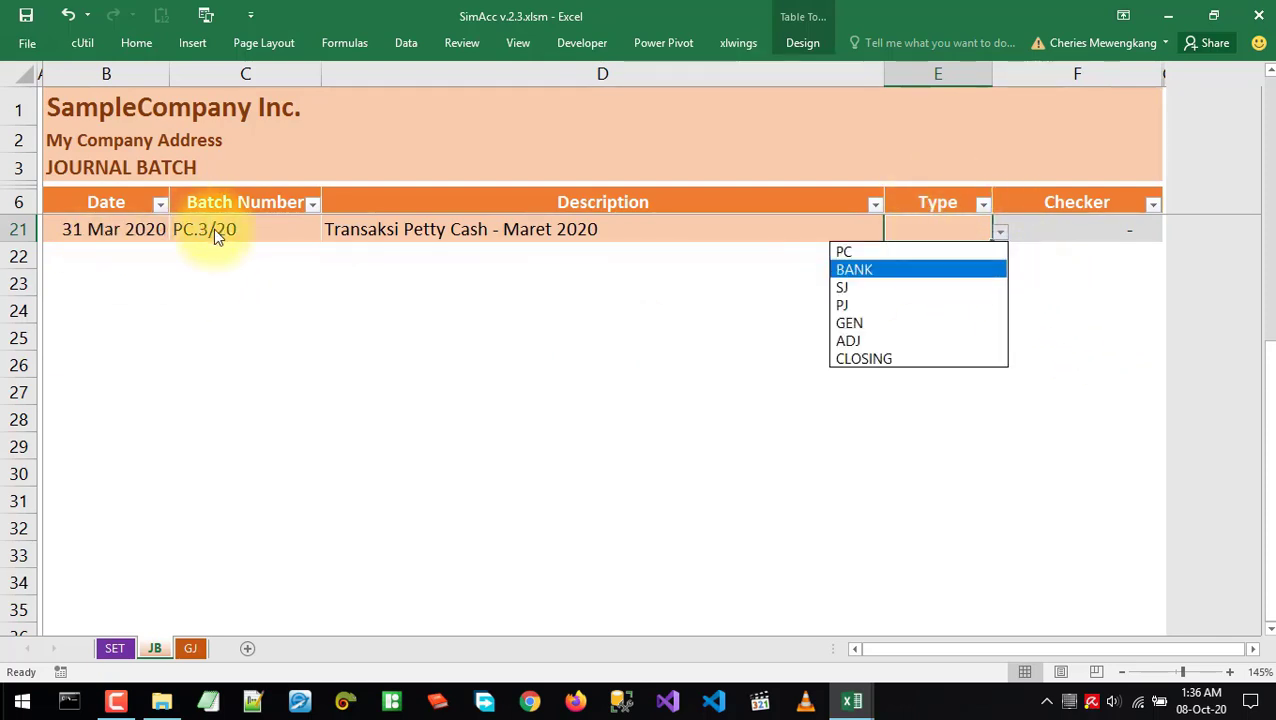
pyautogui.click(864, 251)
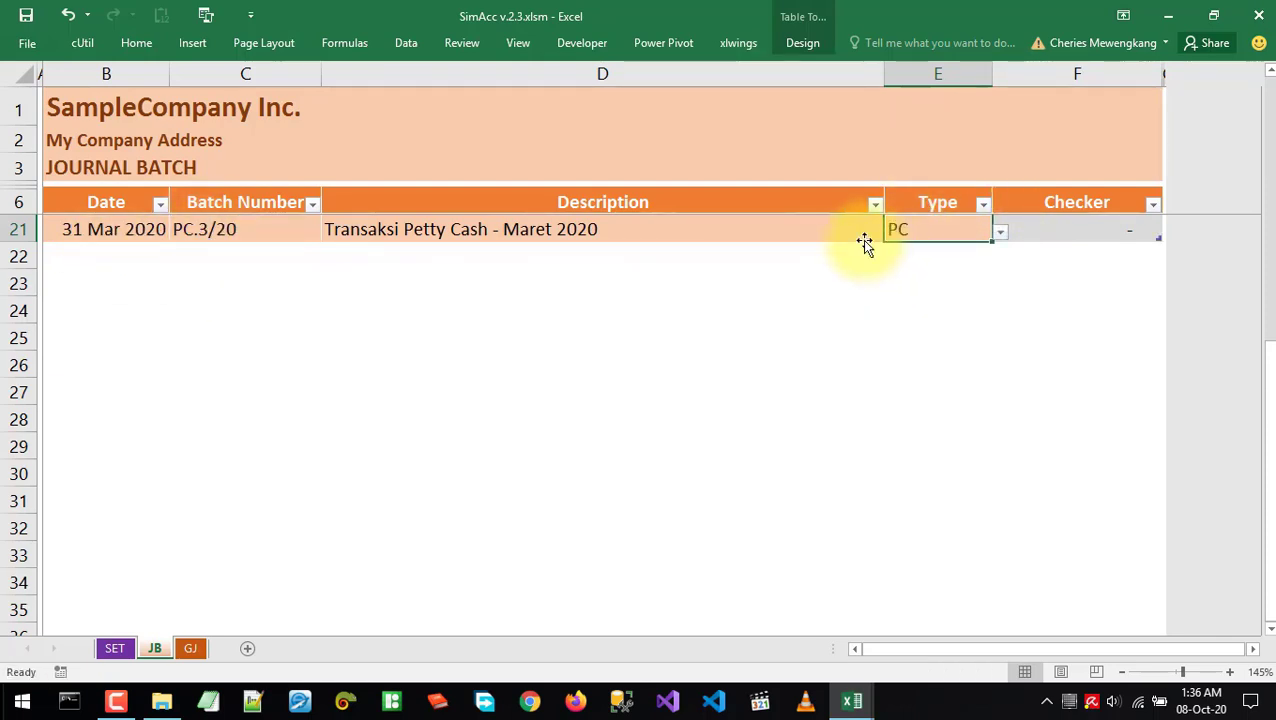
pyautogui.click(823, 228)
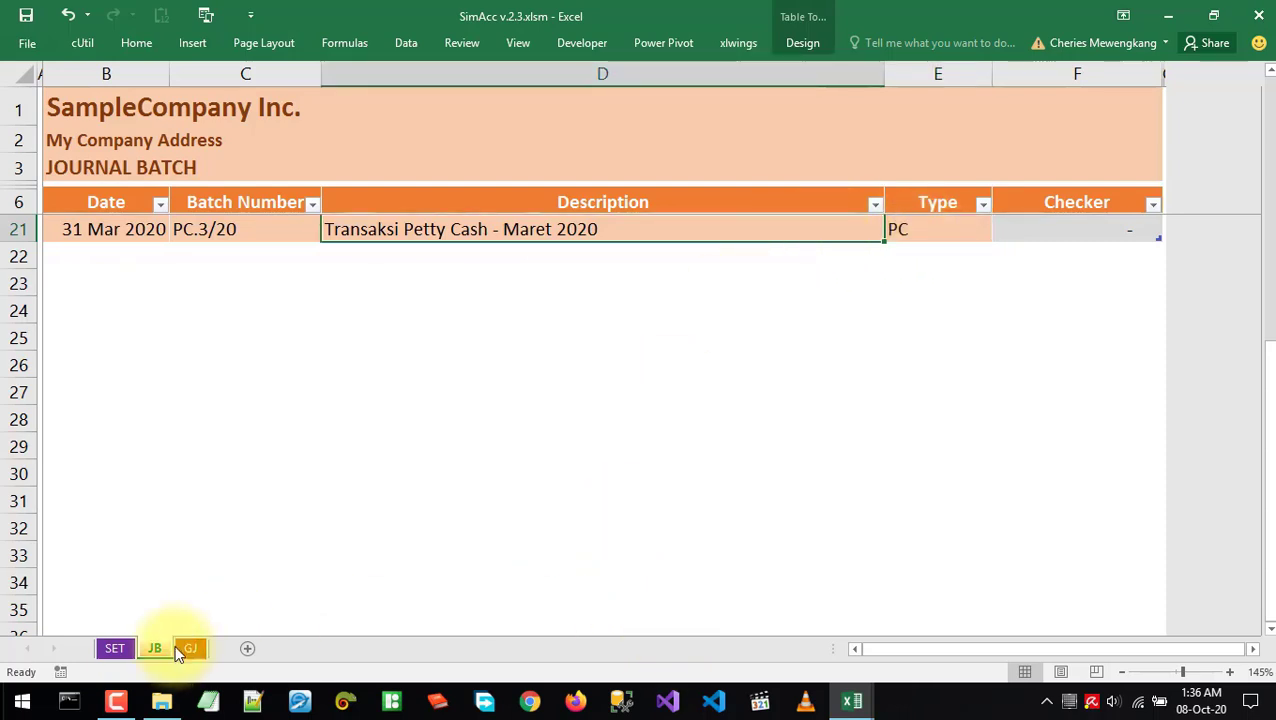
pyautogui.click(186, 650)
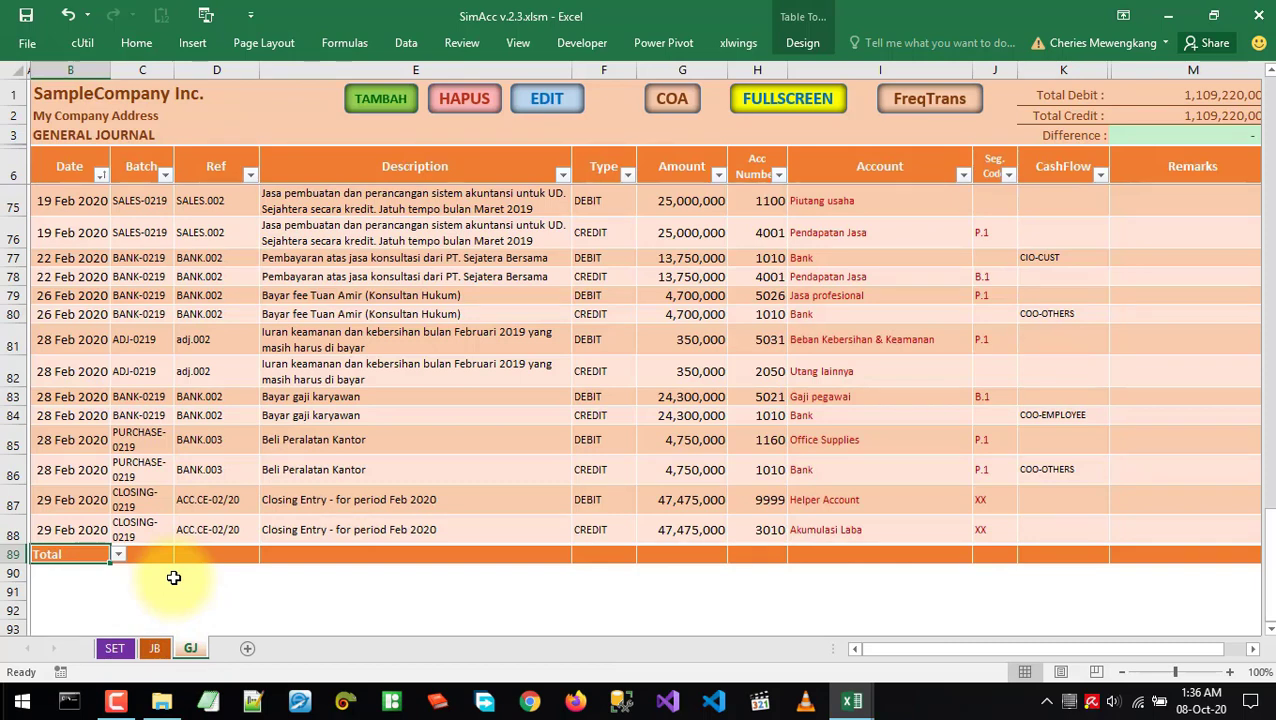
# Insert two blank rows directly above the Total row of the general journal
pyautogui.click(380, 100)
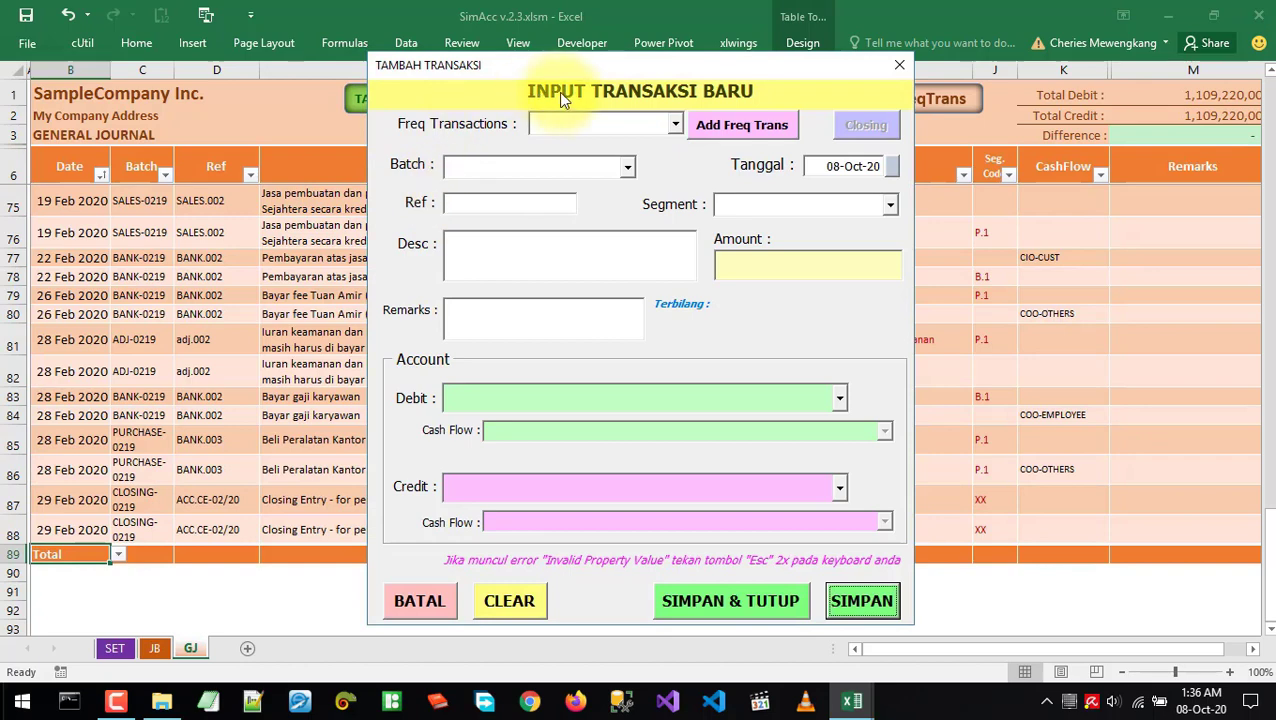
pyautogui.click(898, 60)
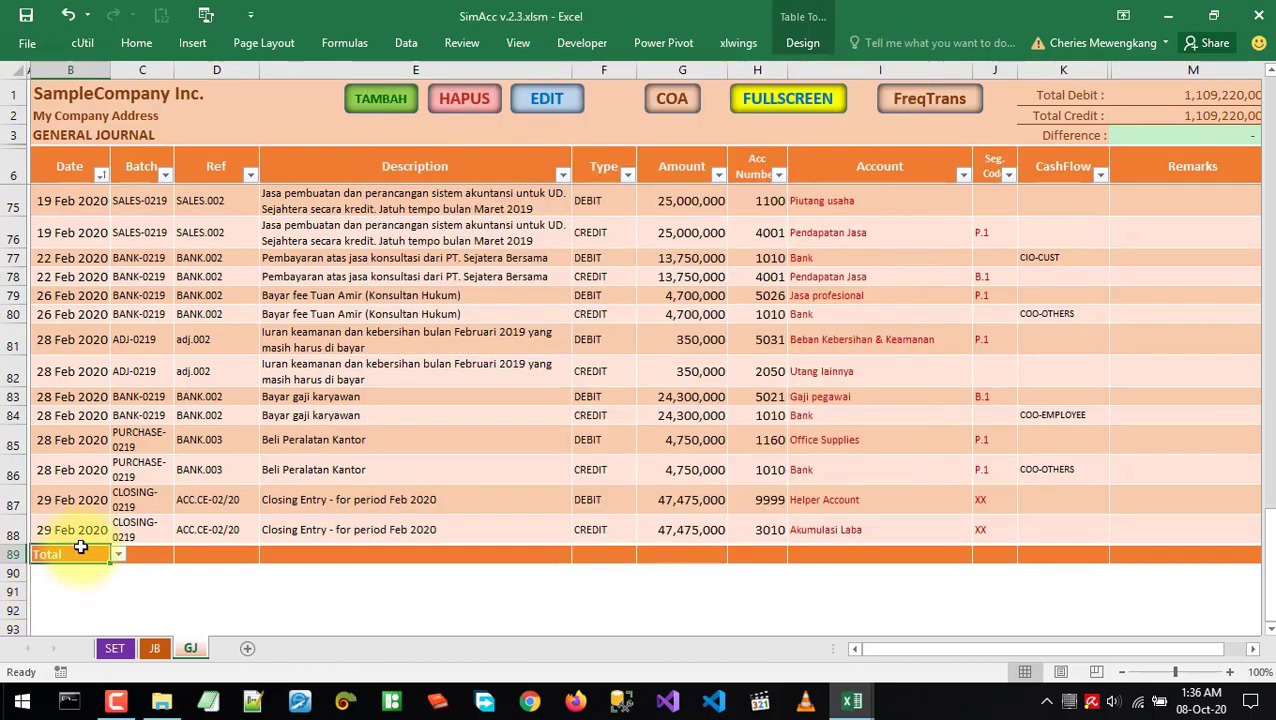
pyautogui.hotkey('alt', 'h')
pyautogui.write('irh')
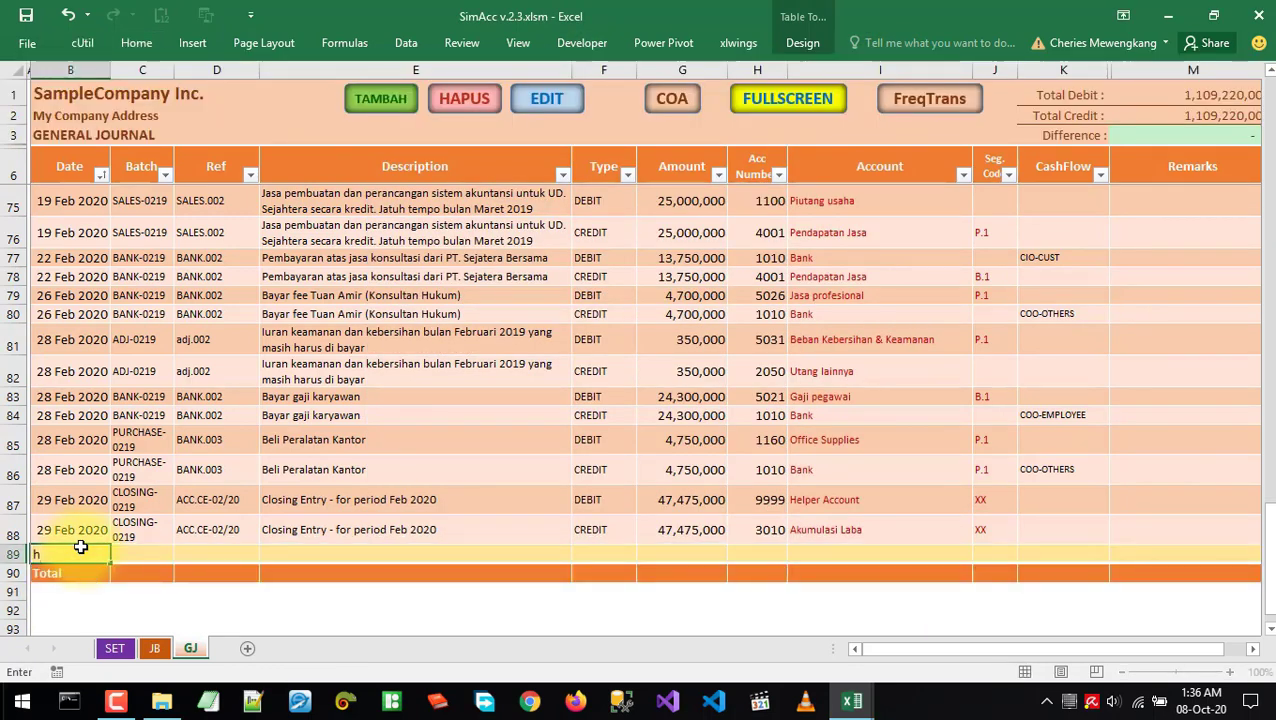
pyautogui.press('Escape')
pyautogui.hotkey('alt', 'h')
pyautogui.press('i')
pyautogui.press('r')
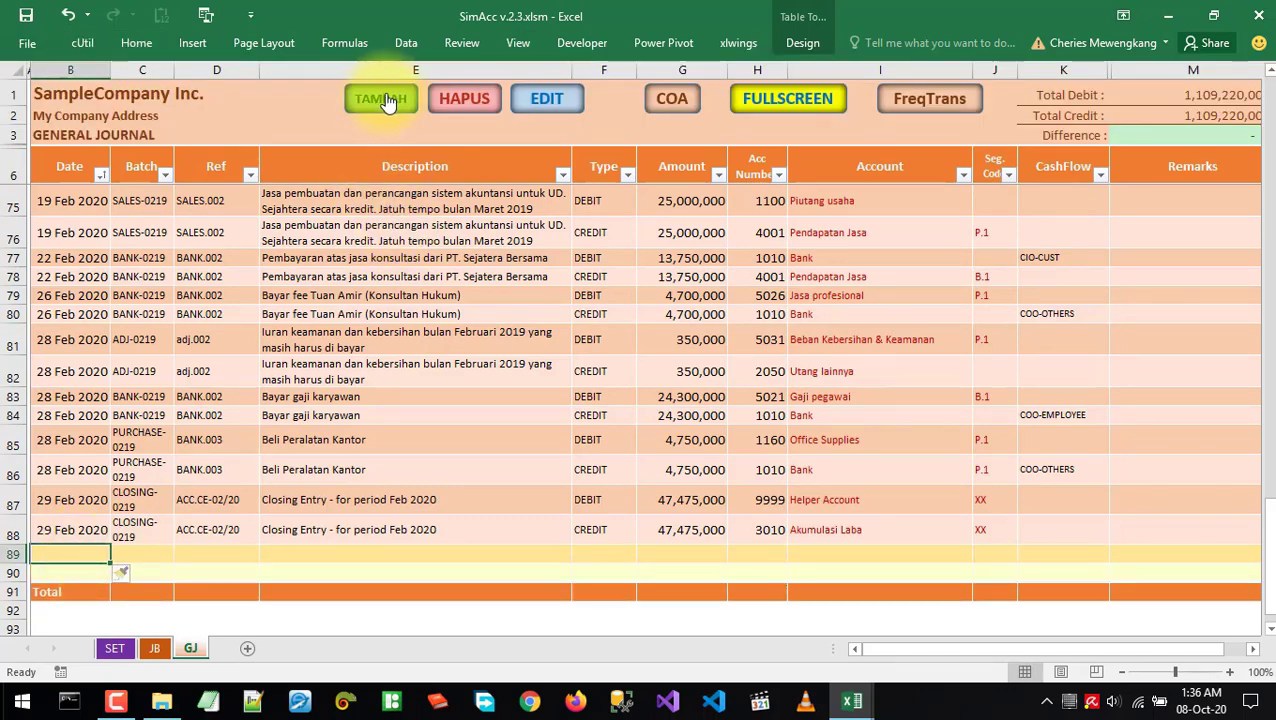
# Delete the two blank rows above the general journal's Total row
pyautogui.click(278, 558)
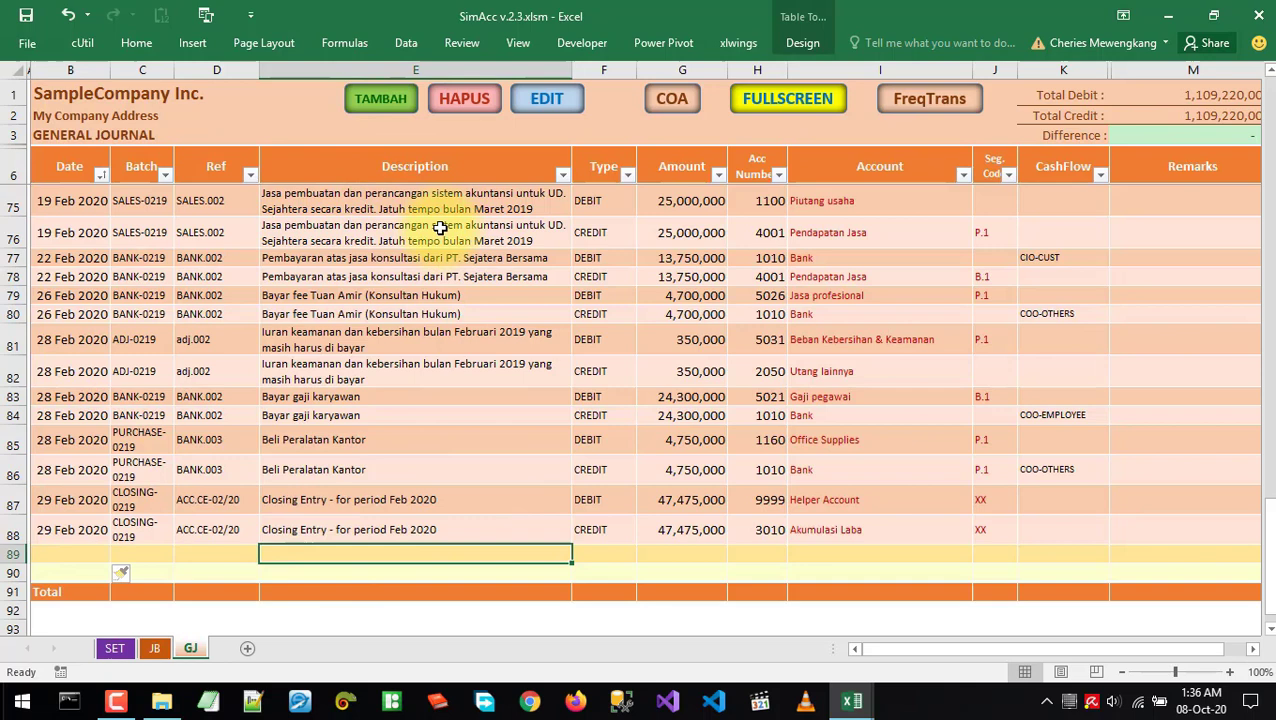
pyautogui.click(464, 98)
pyautogui.click(460, 99)
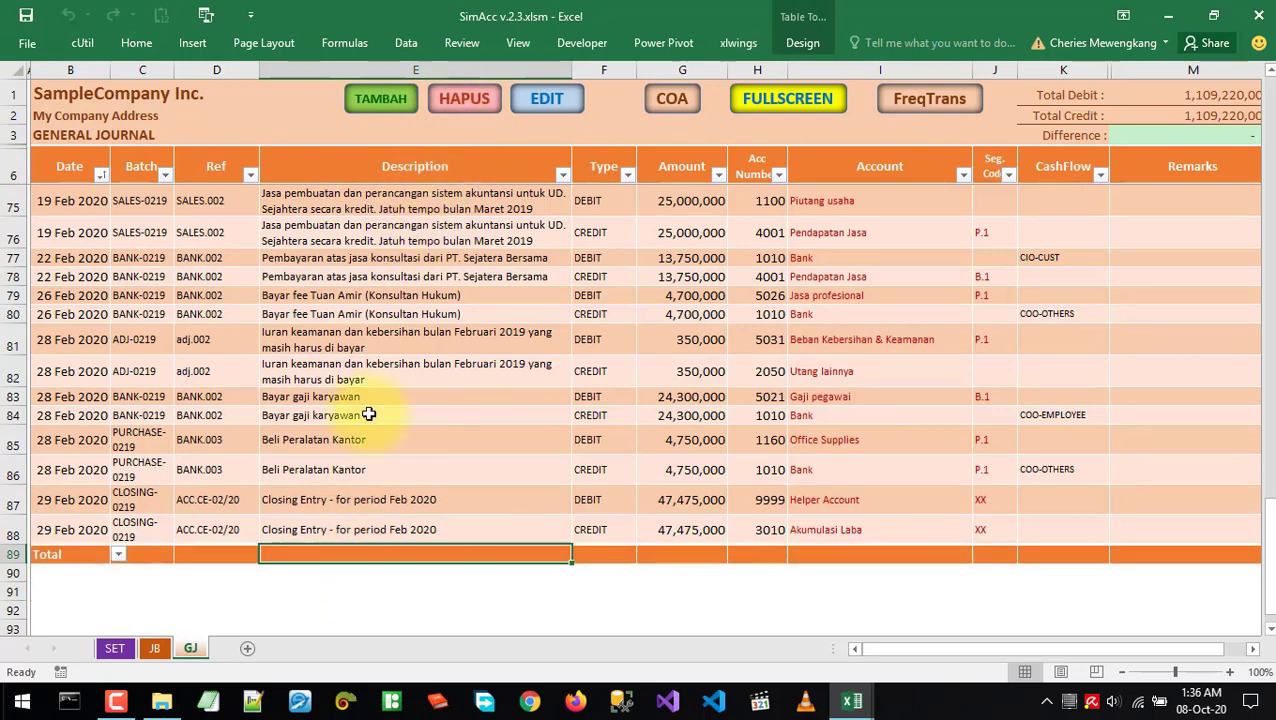
# Open the form for adding a new transaction and choose PC.3/20 as its batch
pyautogui.click(382, 100)
pyautogui.moveTo(538, 62); pyautogui.dragTo(560, 60)
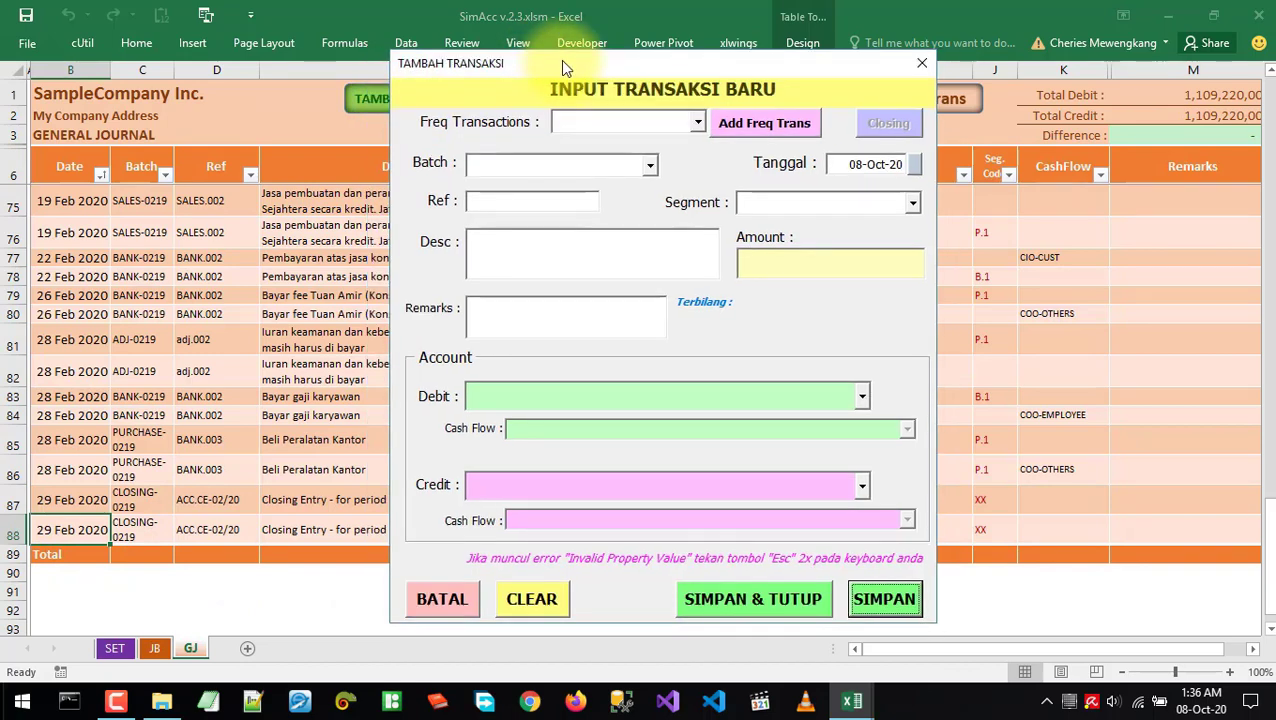
pyautogui.click(648, 165)
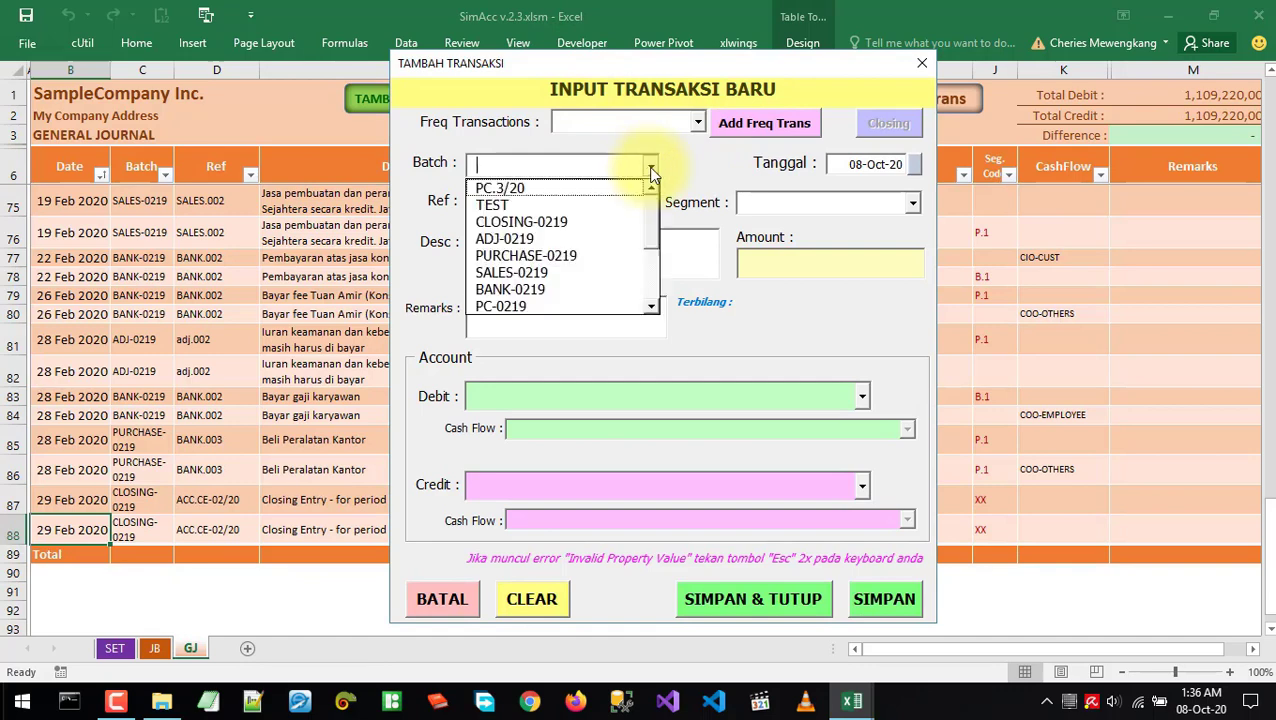
pyautogui.click(495, 187)
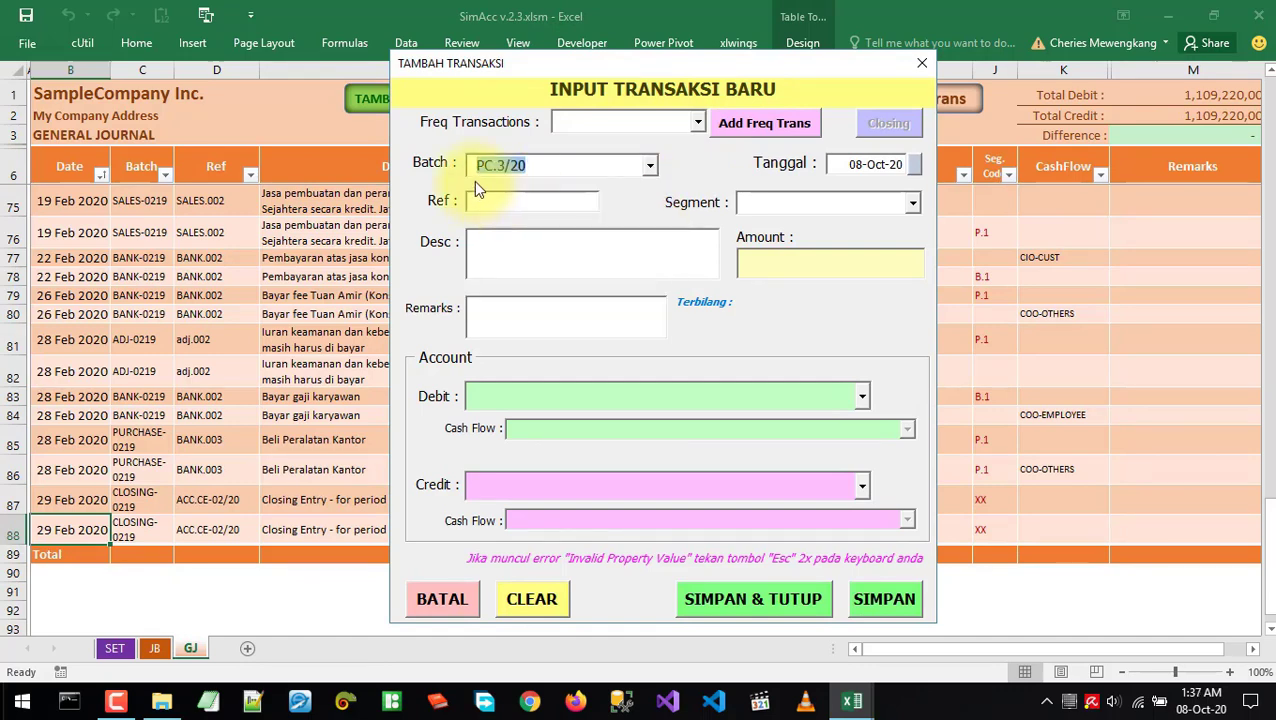
# Check the petty cash transaction dates in Example Data - Demo.xlsx and return to the new transaction form
pyautogui.click(913, 164)
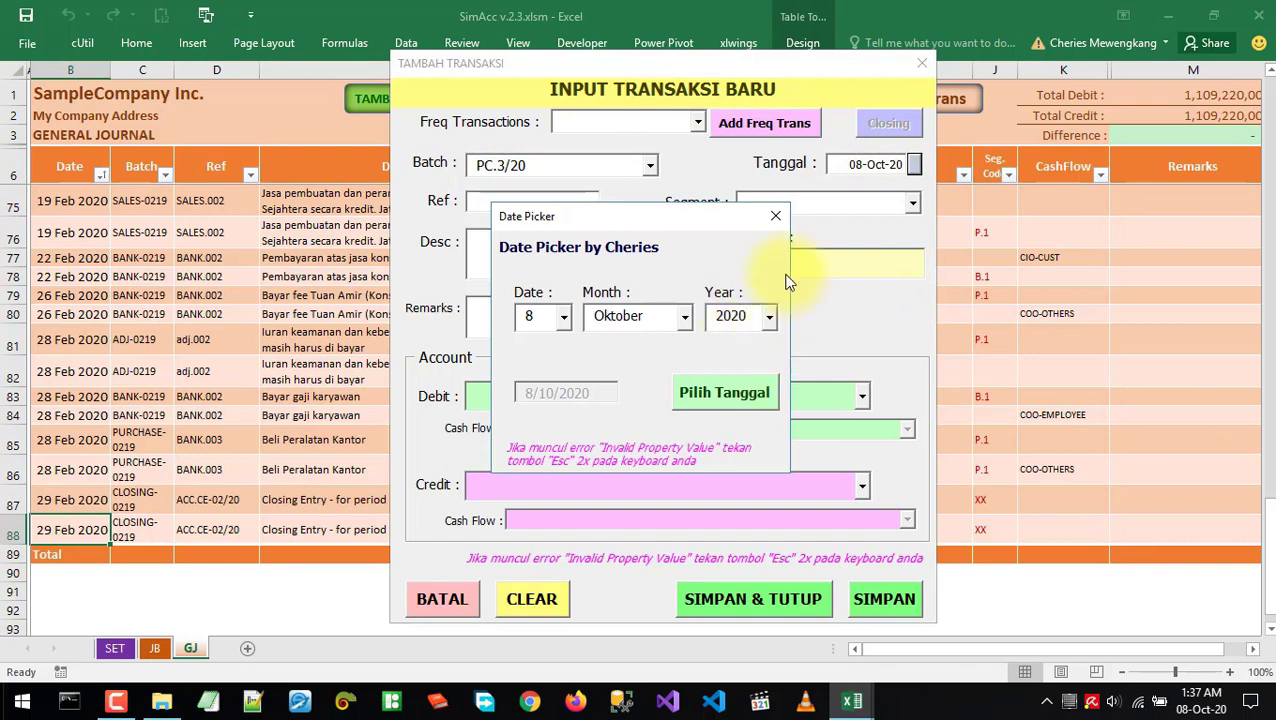
pyautogui.click(775, 216)
pyautogui.moveTo(852, 700)
pyautogui.click(800, 623)
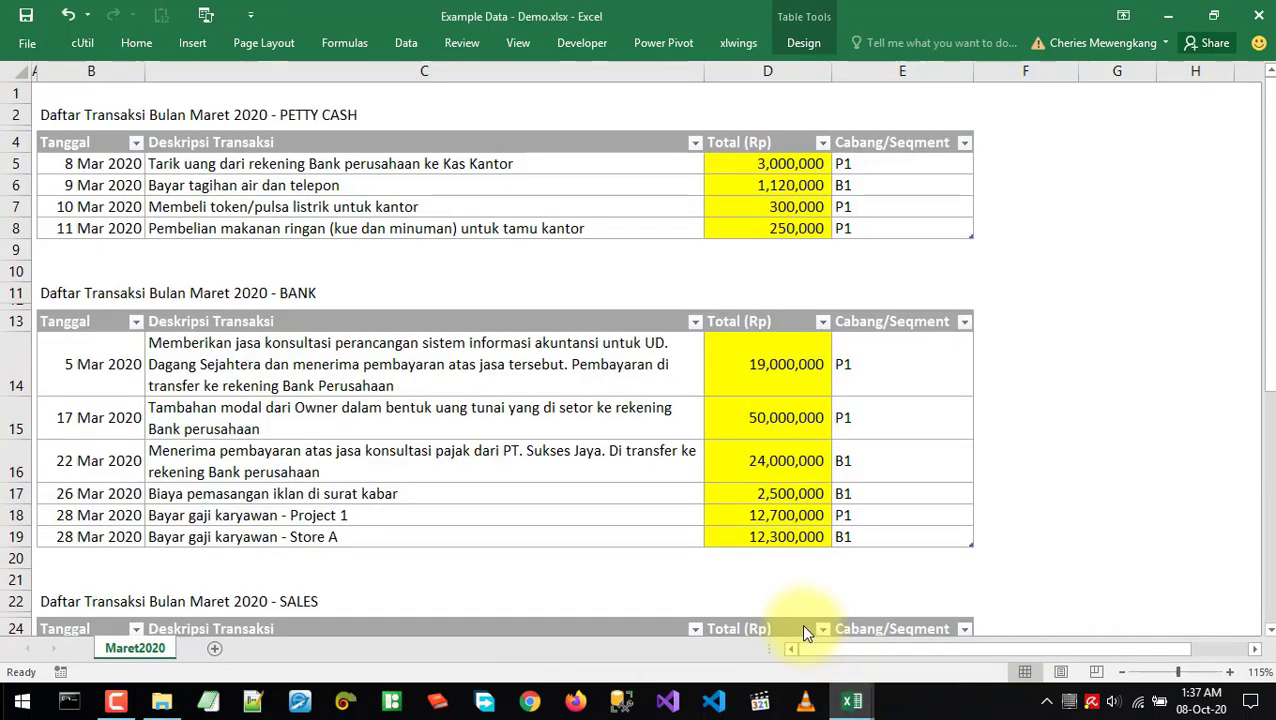
pyautogui.click(856, 656)
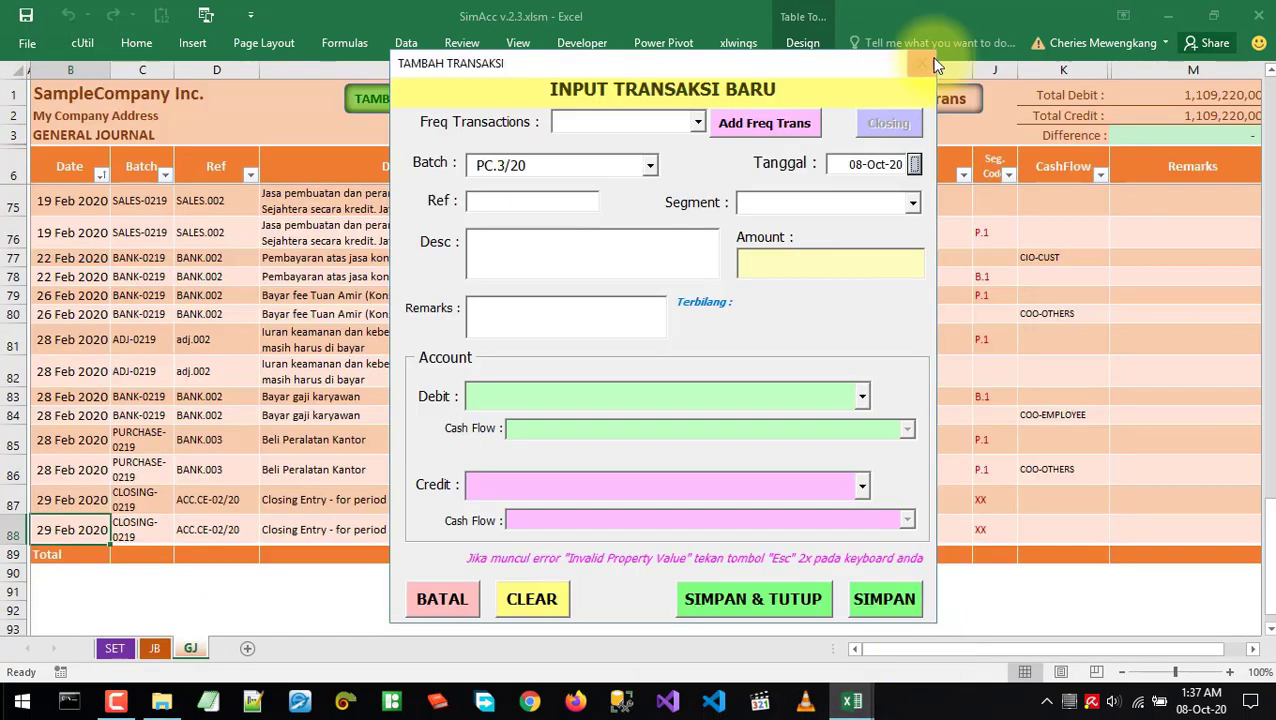
# Check the date of the first petty cash transaction in Example Data - Demo.xlsx and return to the SimAcc workbook
pyautogui.click(800, 676)
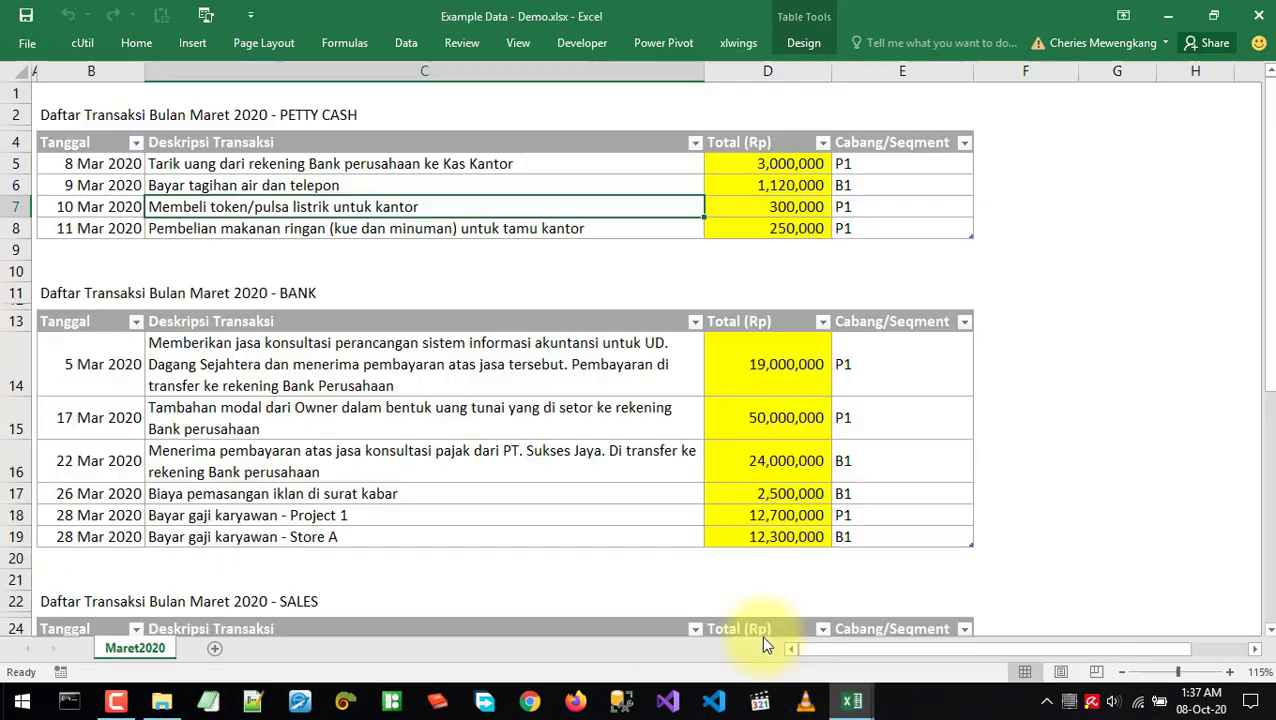
pyautogui.click(90, 160)
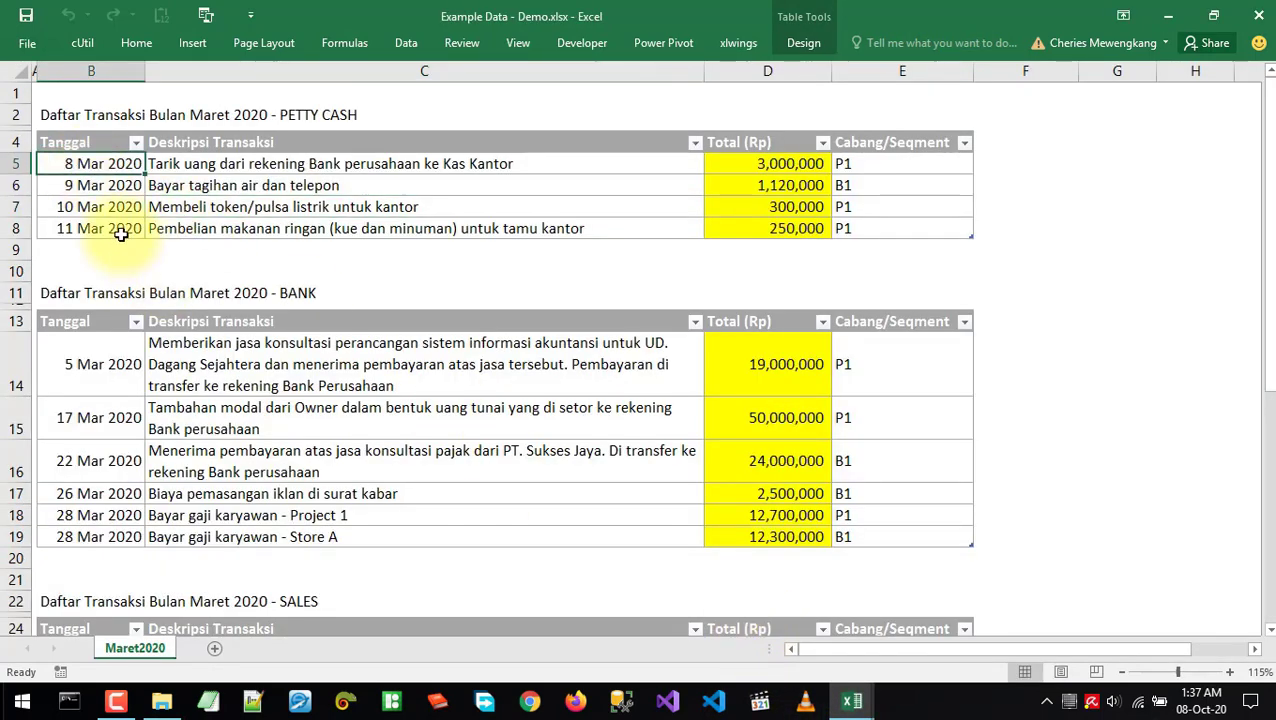
pyautogui.moveTo(846, 706)
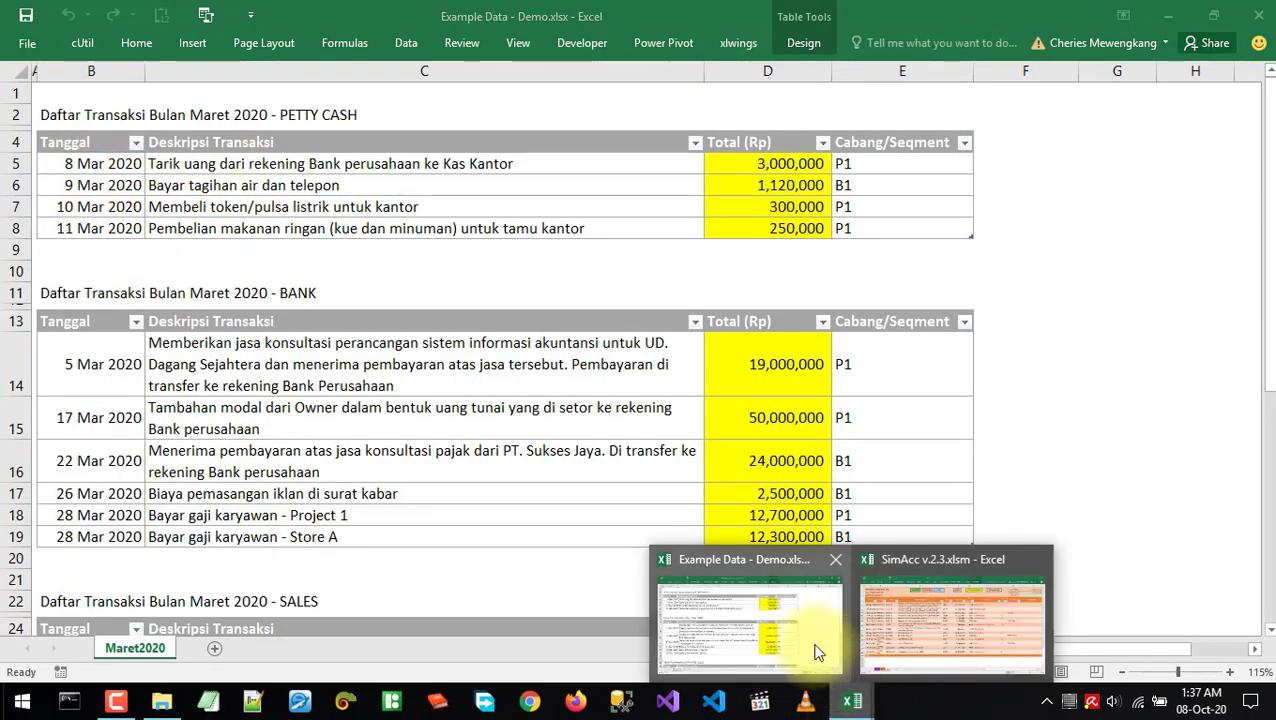
pyautogui.click(907, 628)
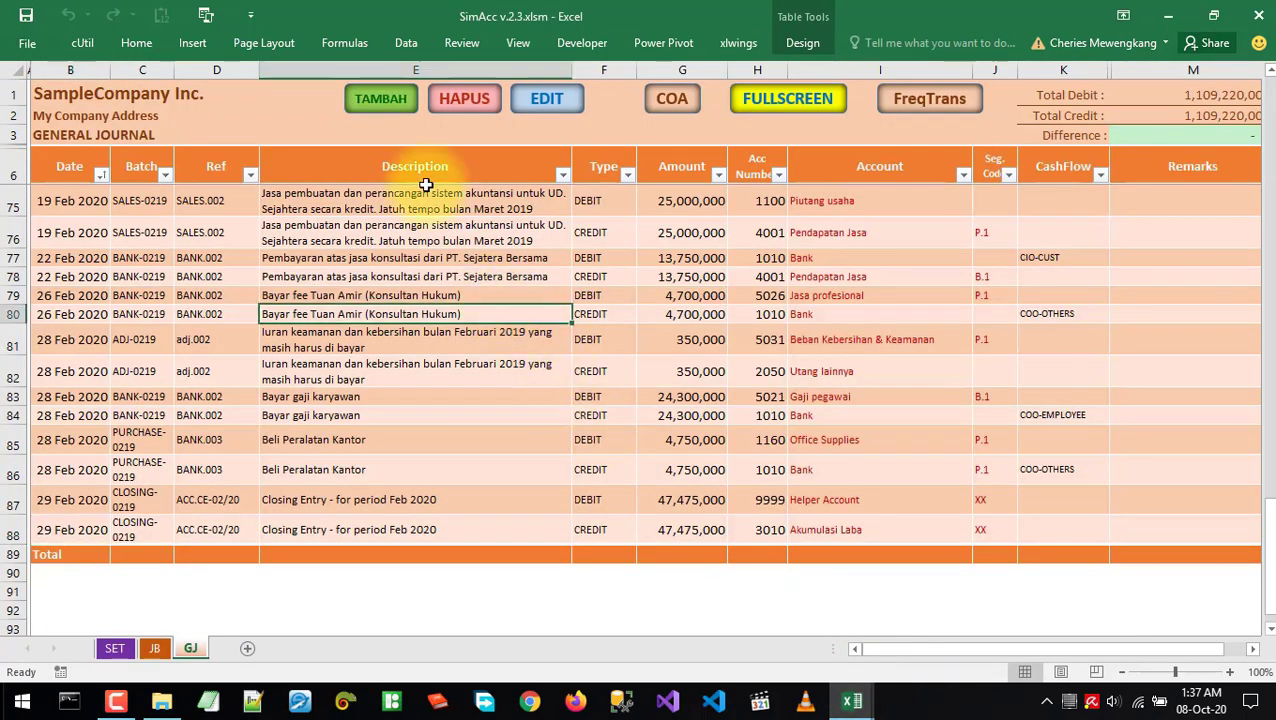
# Open the form for a new transaction and set its date to 8 March (Maret) 2020
pyautogui.click(378, 97)
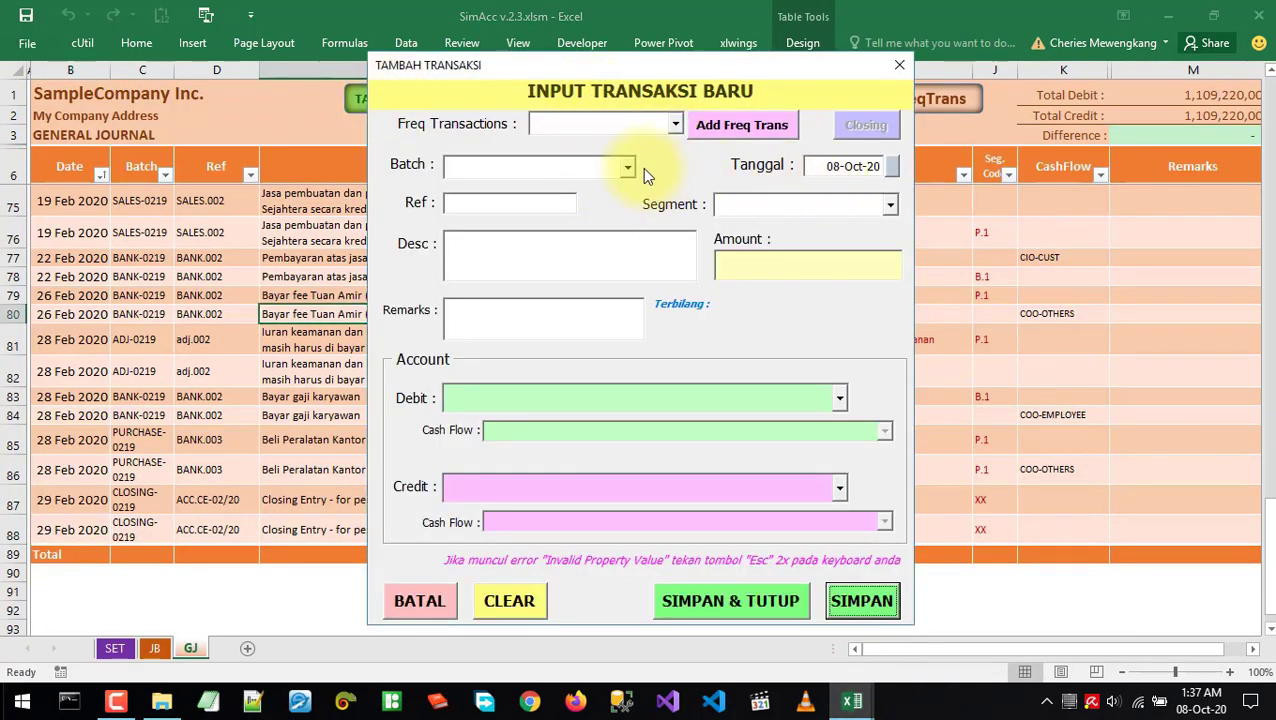
pyautogui.click(891, 167)
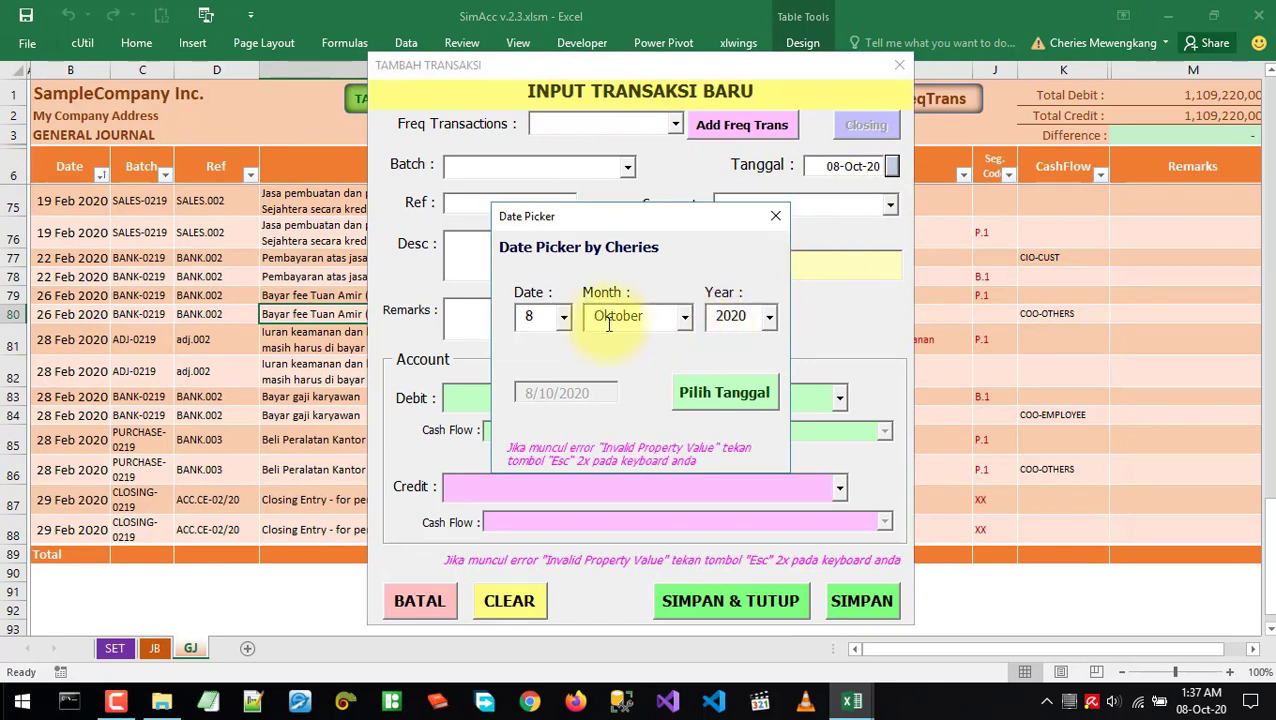
pyautogui.click(563, 316)
pyautogui.click(563, 316)
pyautogui.click(665, 316)
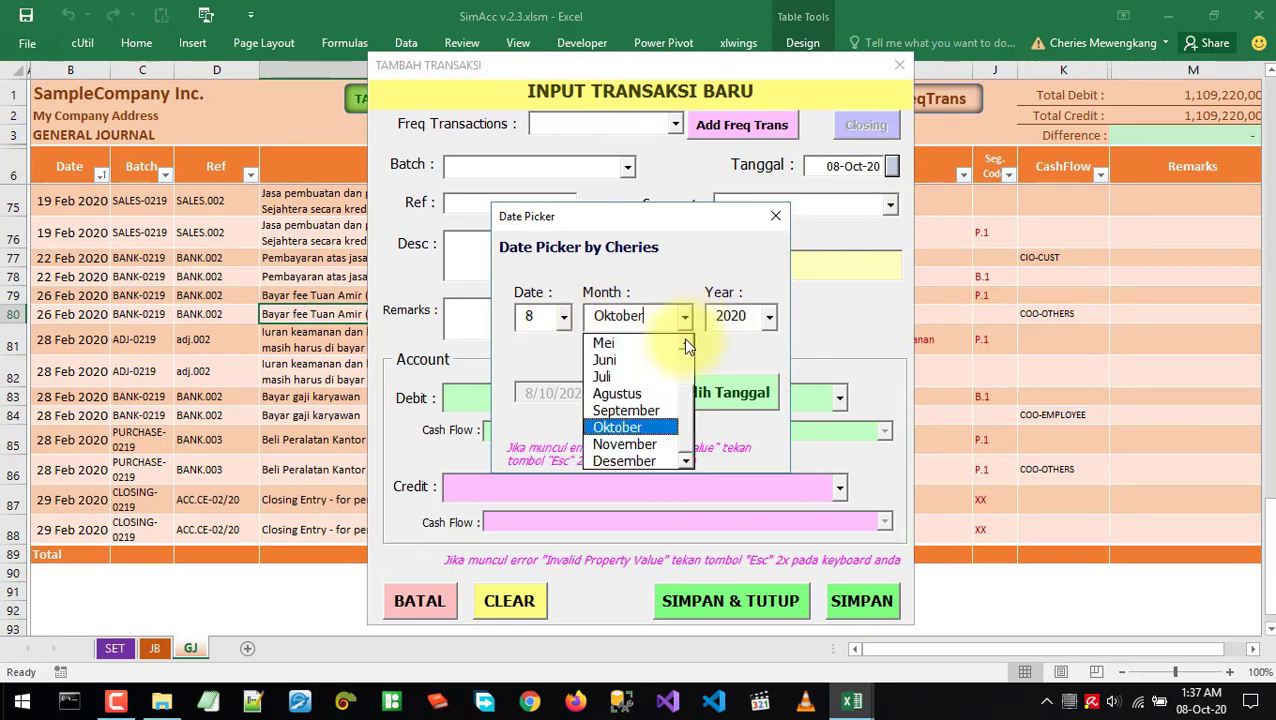
pyautogui.scroll(2, 681, 415)
pyautogui.click(612, 377)
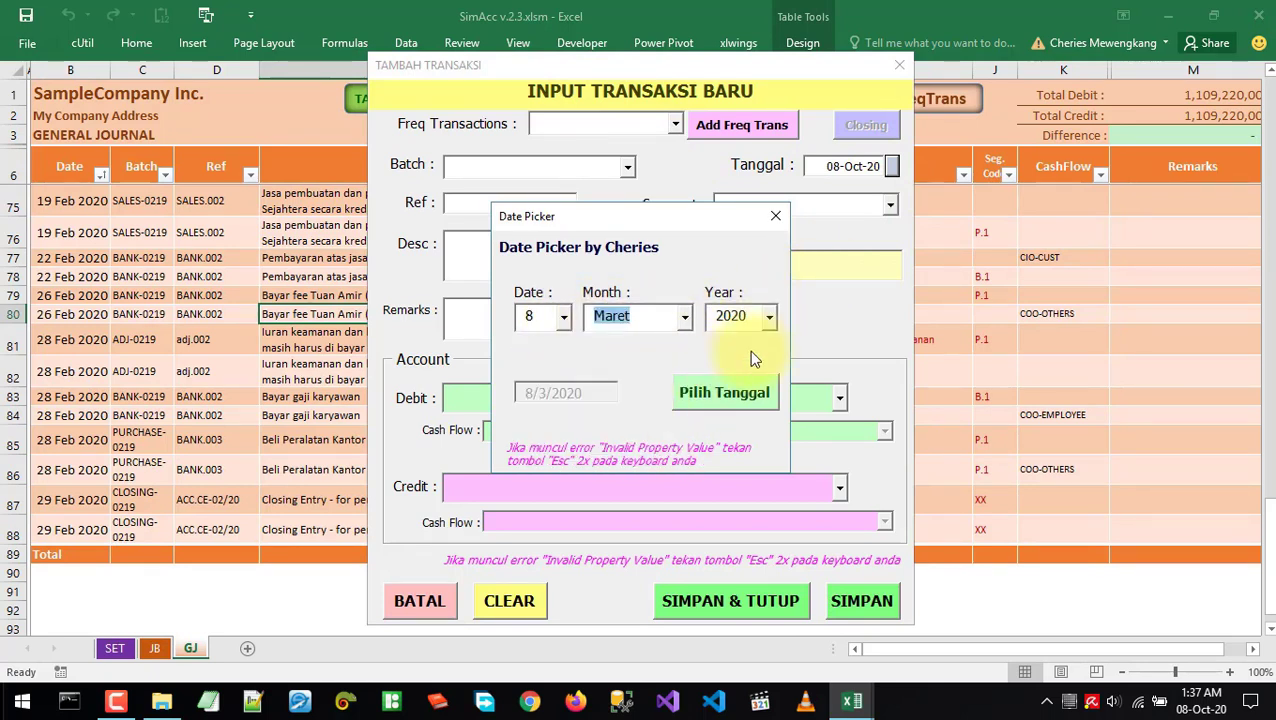
pyautogui.click(710, 392)
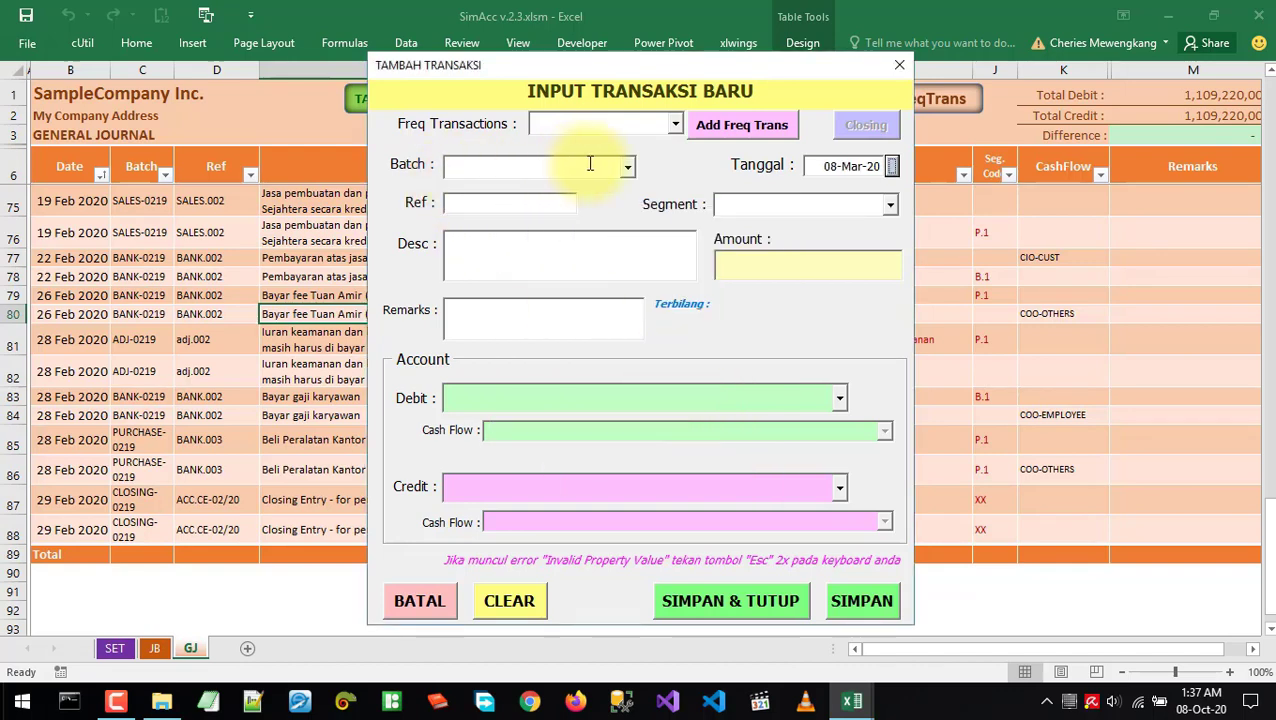
# Choose PC.3/20 as the transaction's batch and enter PC.3/20 as its reference
pyautogui.click(626, 168)
pyautogui.click(517, 192)
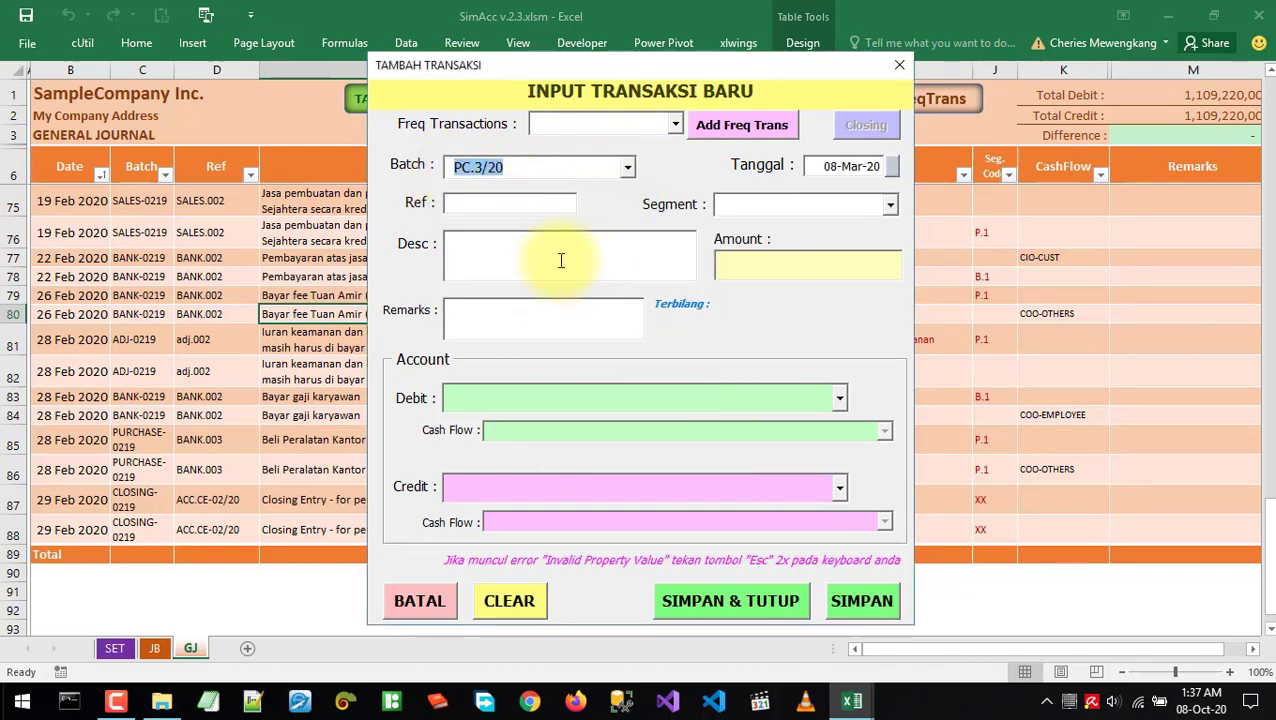
pyautogui.click(501, 205)
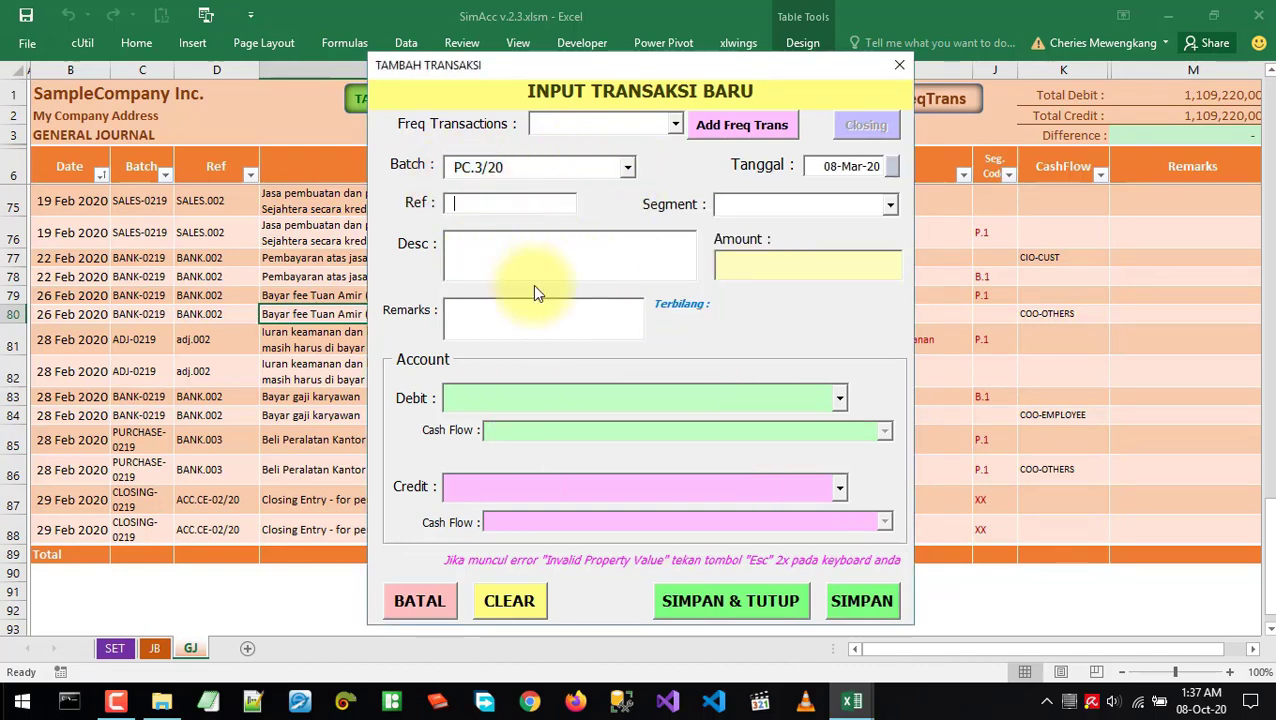
pyautogui.write('PC')
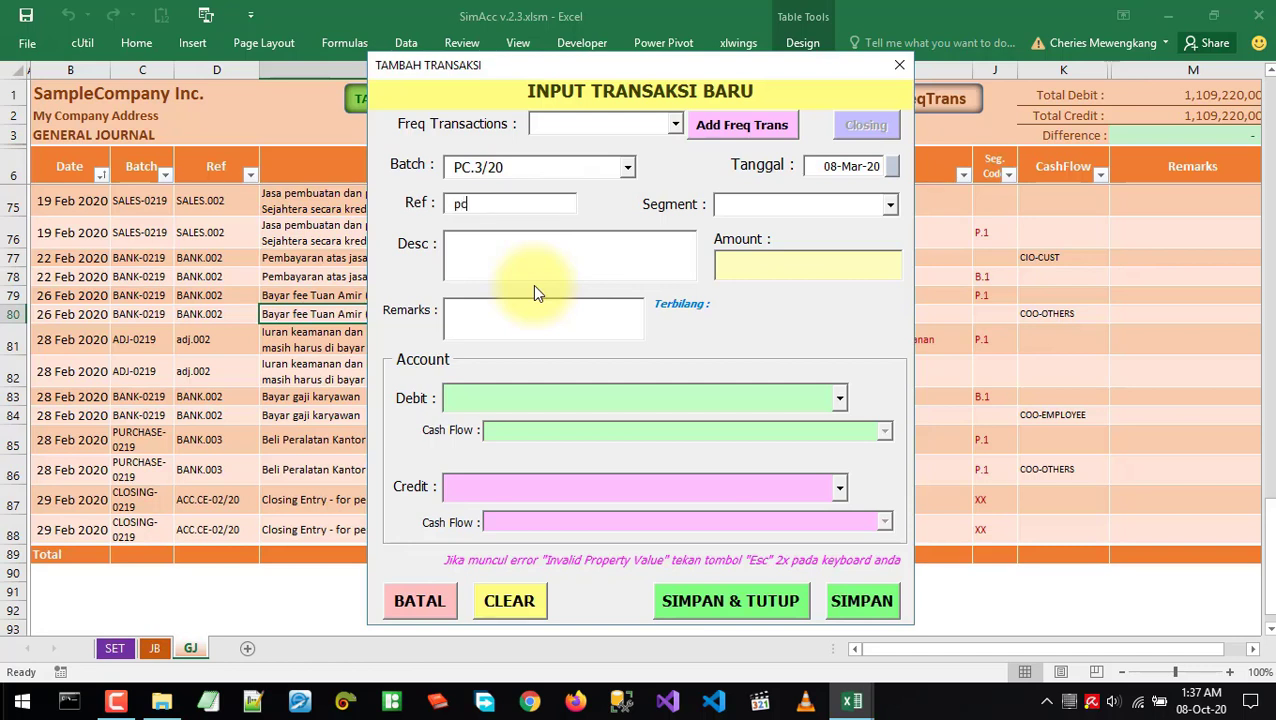
pyautogui.press('BackSpace')
pyautogui.press('BackSpace')
pyautogui.write('PC.3/20')
pyautogui.press('BackSpace')
pyautogui.press('BackSpace')
pyautogui.press('BackSpace')
pyautogui.press('BackSpace')
pyautogui.write('3/20')
pyautogui.press('BackSpace')
pyautogui.press('BackSpace')
pyautogui.press('BackSpace')
pyautogui.press('BackSpace')
pyautogui.press('BackSpace')
pyautogui.press('BackSpace')
pyautogui.write('C.3/20')
# Look up the 8 March transaction's segment in Example Data - Demo.xlsx and set the form's segment to P.1-Project A
pyautogui.click(891, 206)
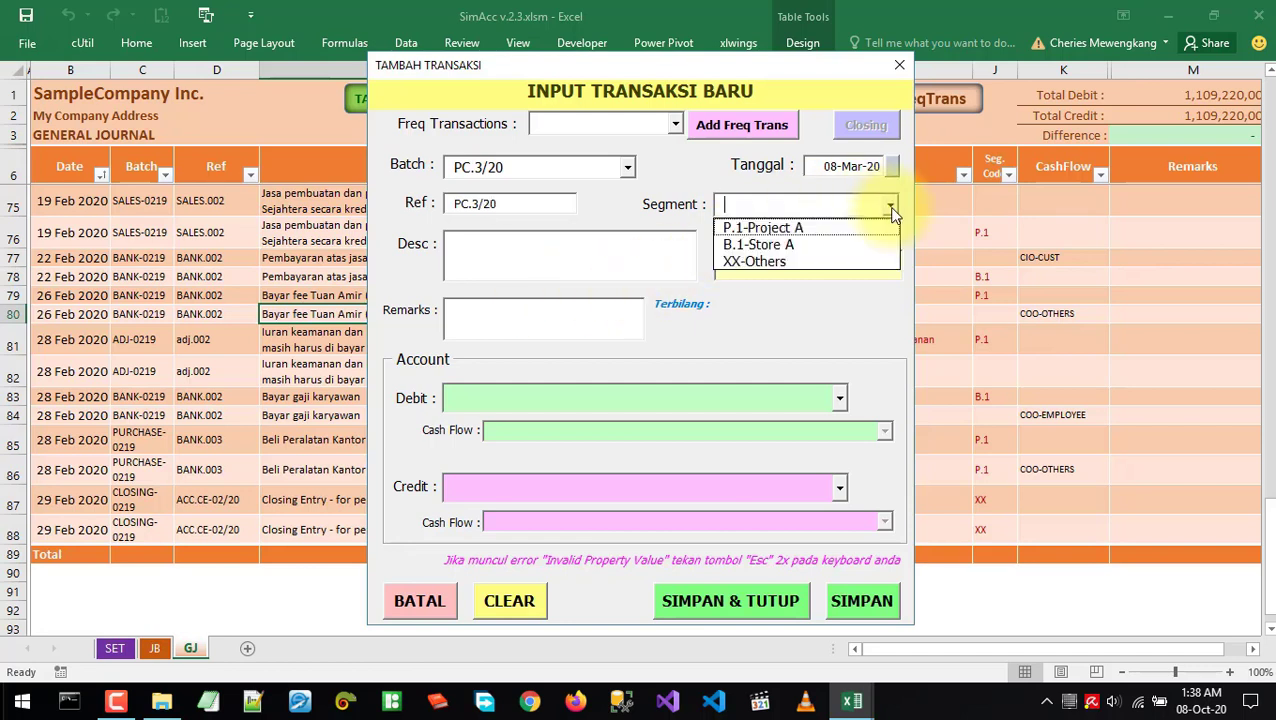
pyautogui.click(664, 179)
pyautogui.click(852, 701)
pyautogui.click(816, 643)
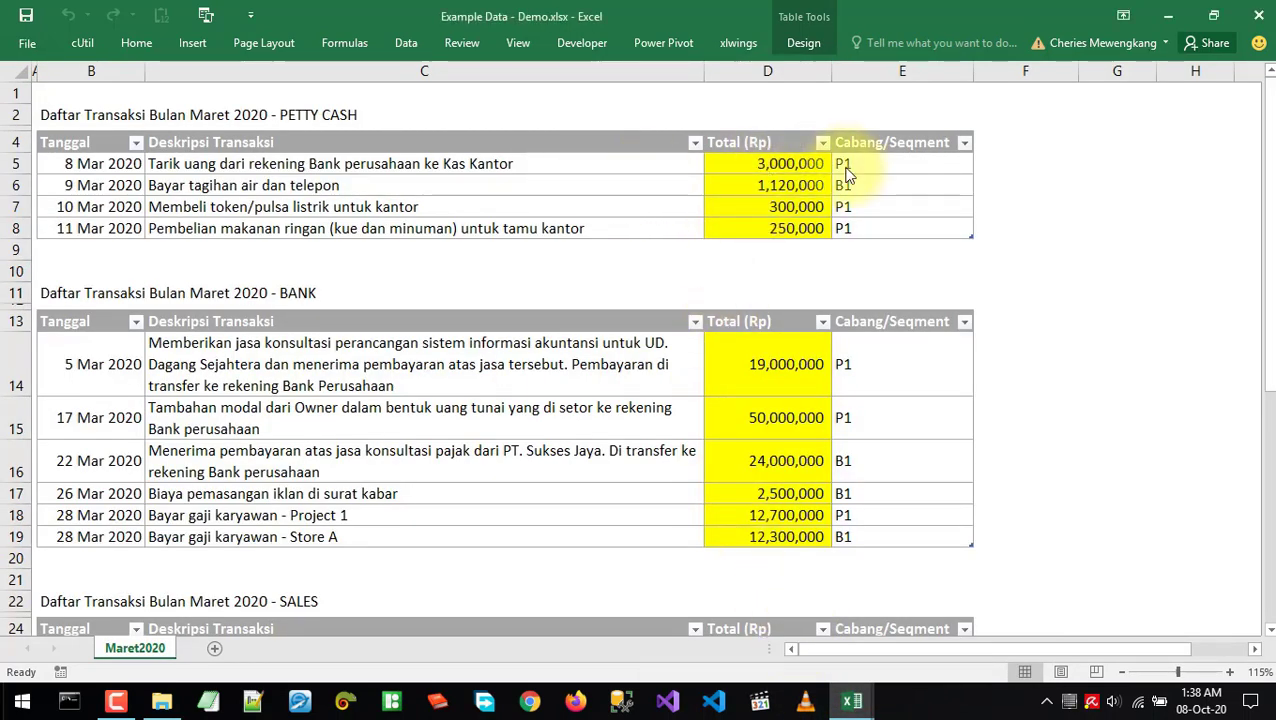
pyautogui.click(852, 701)
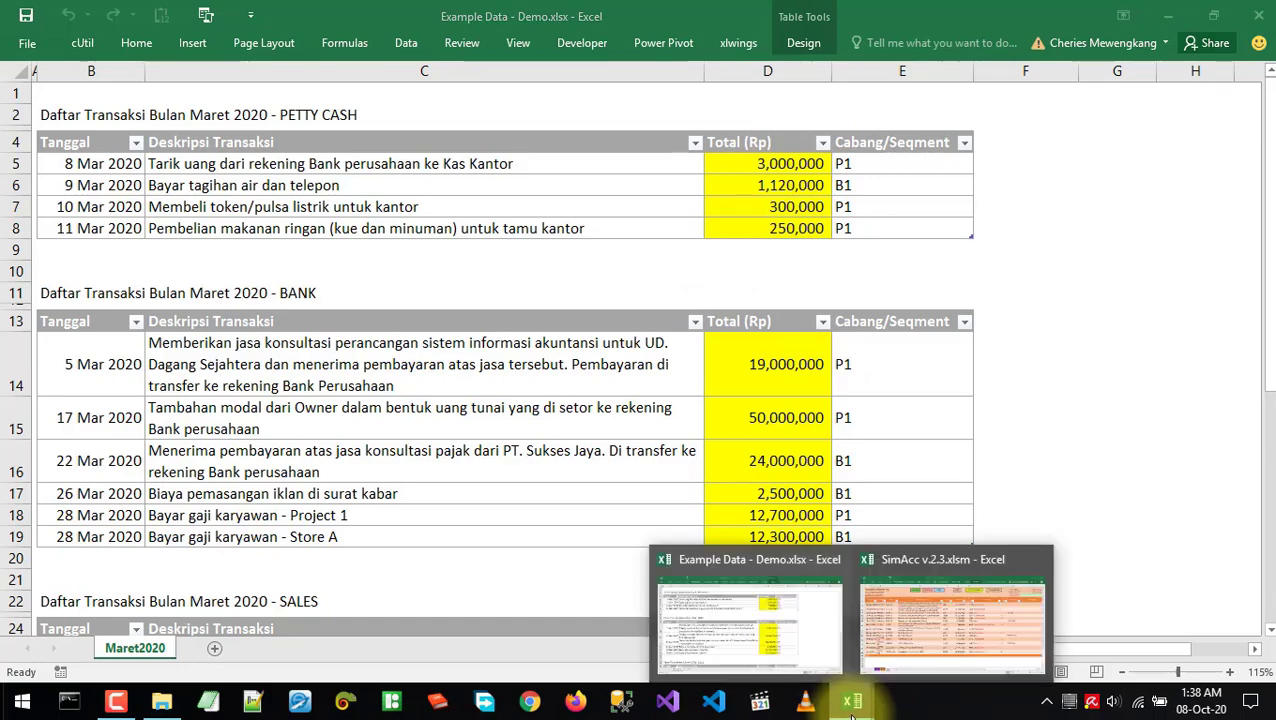
pyautogui.click(960, 618)
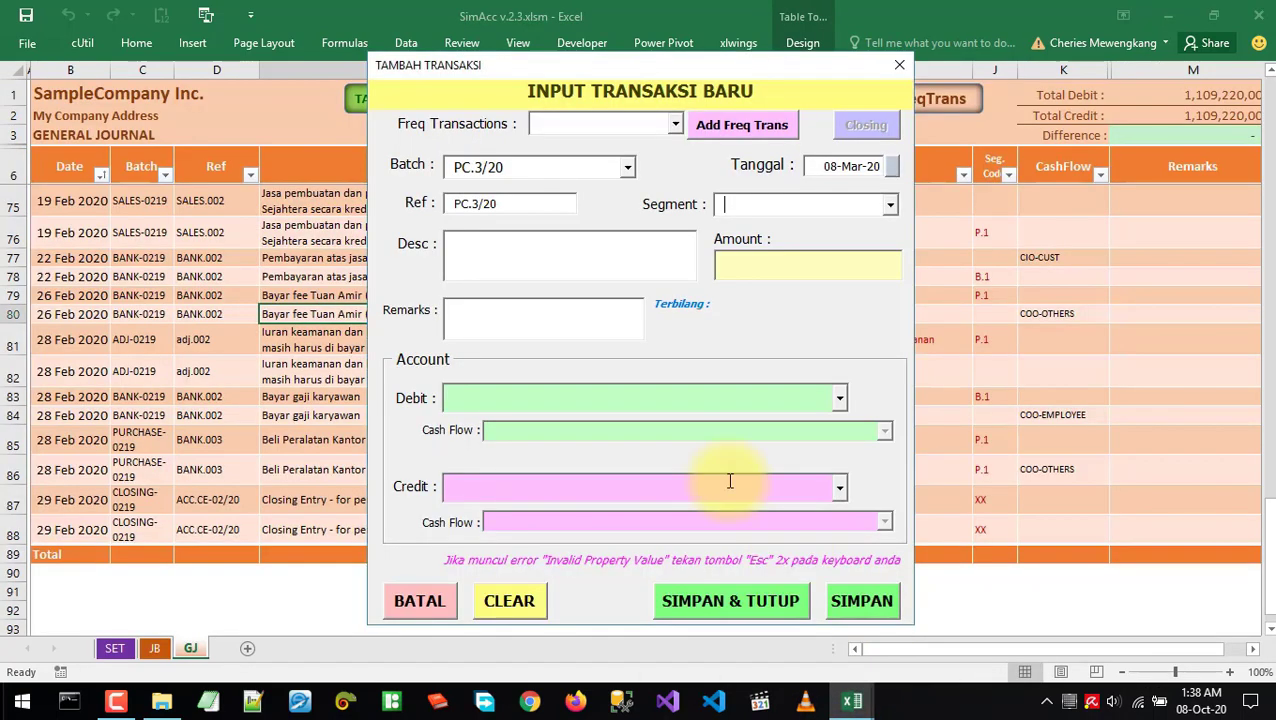
pyautogui.click(878, 206)
pyautogui.click(760, 228)
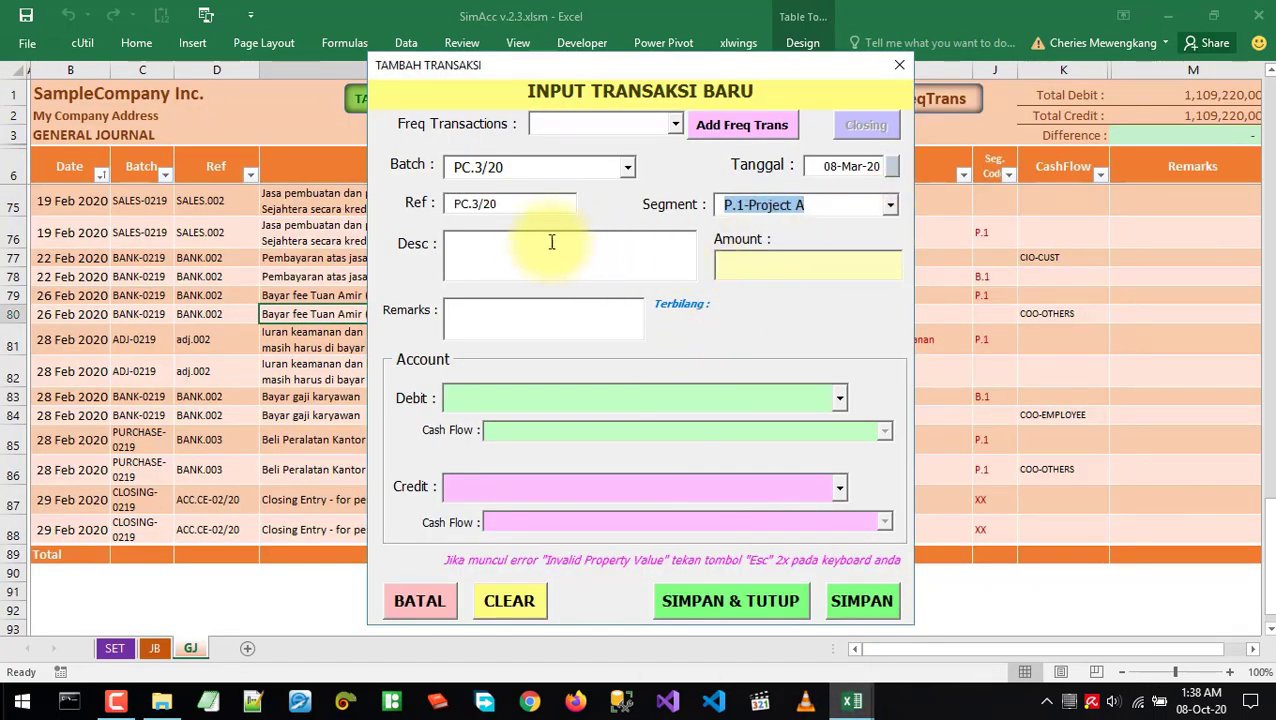
# Look up the transaction's description in Example Data - Demo.xlsx and enter "Tarik uang dari Bank ke Kas Kantor" as the form's description
pyautogui.click(852, 701)
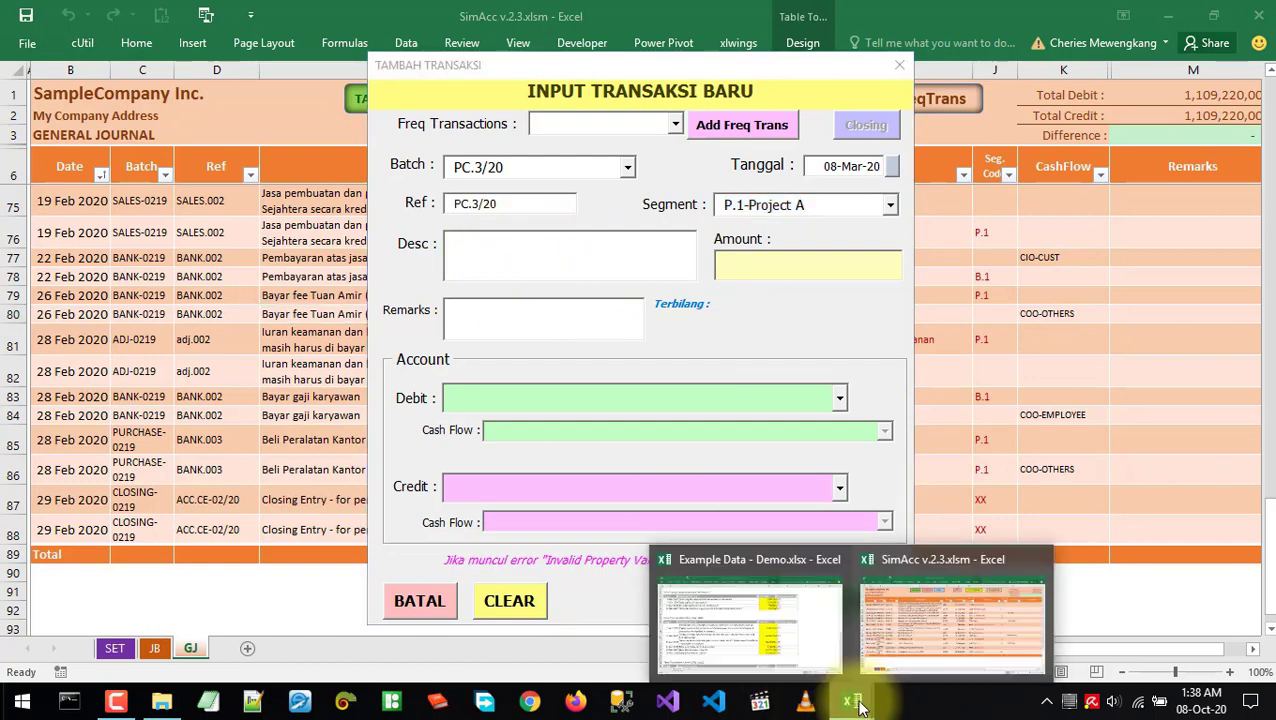
pyautogui.click(752, 604)
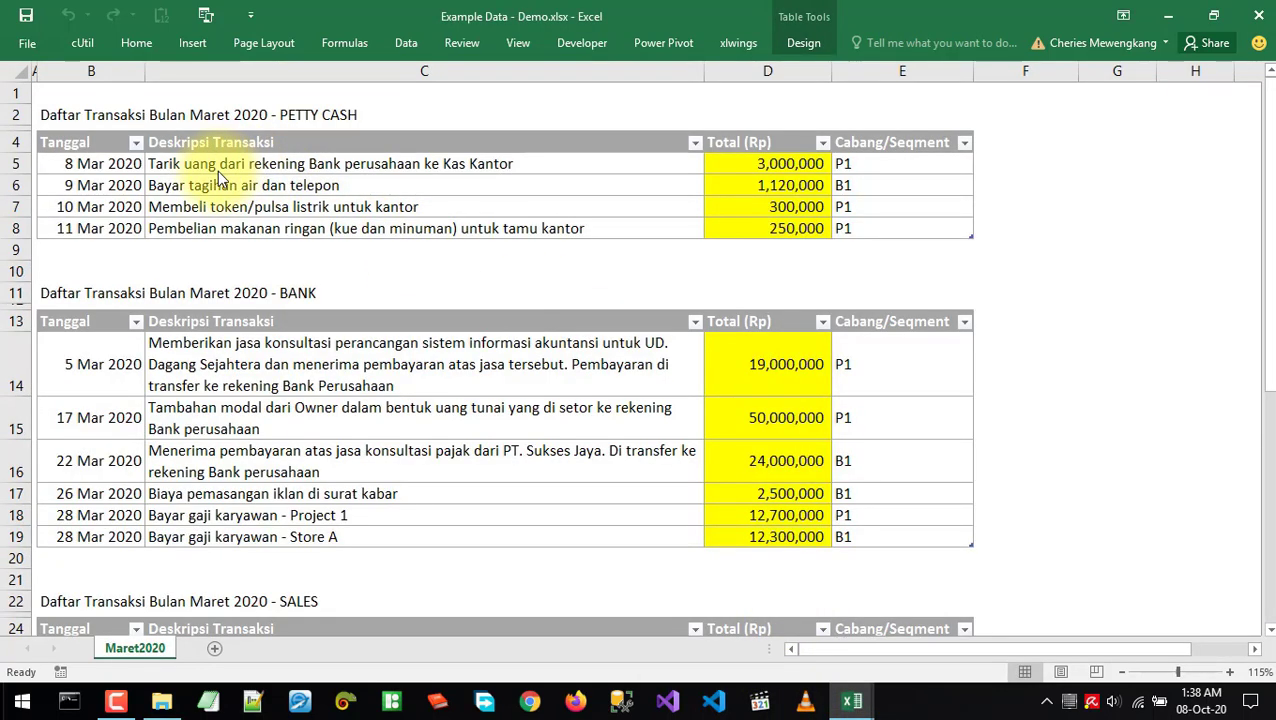
pyautogui.hotkey('alt', 'Tab')
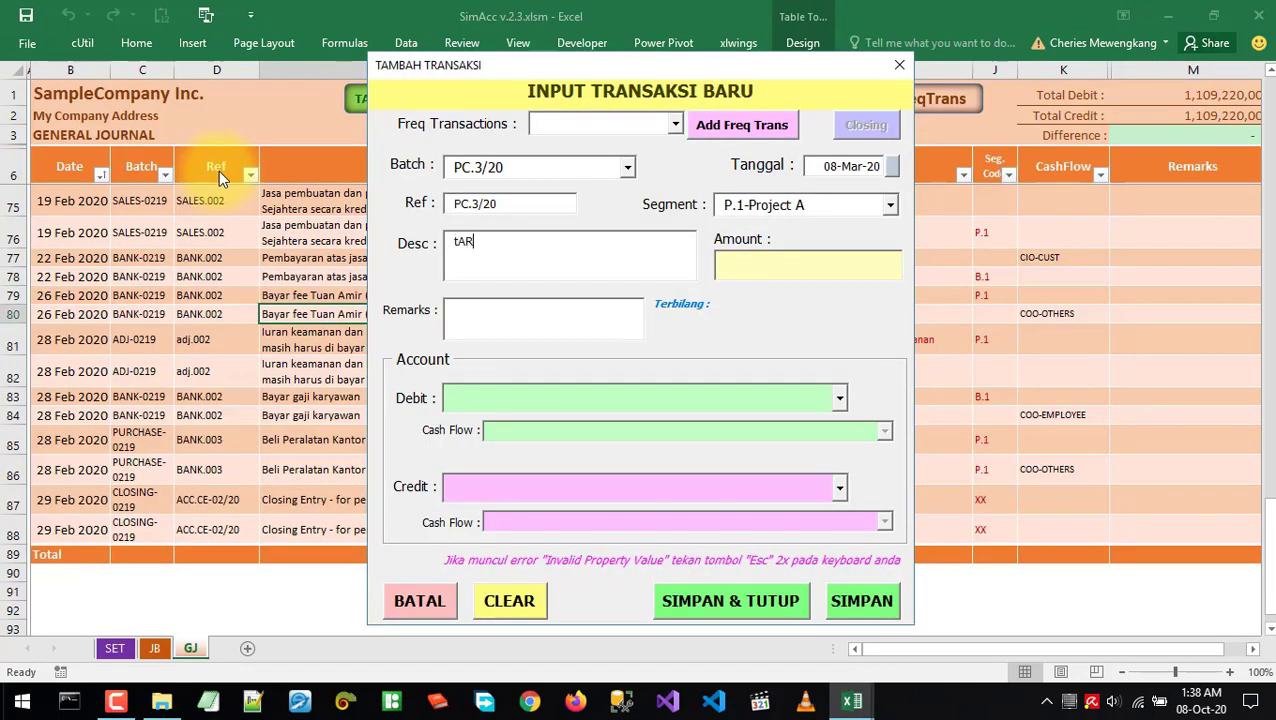
pyautogui.write('Tarik uang dari Rke')
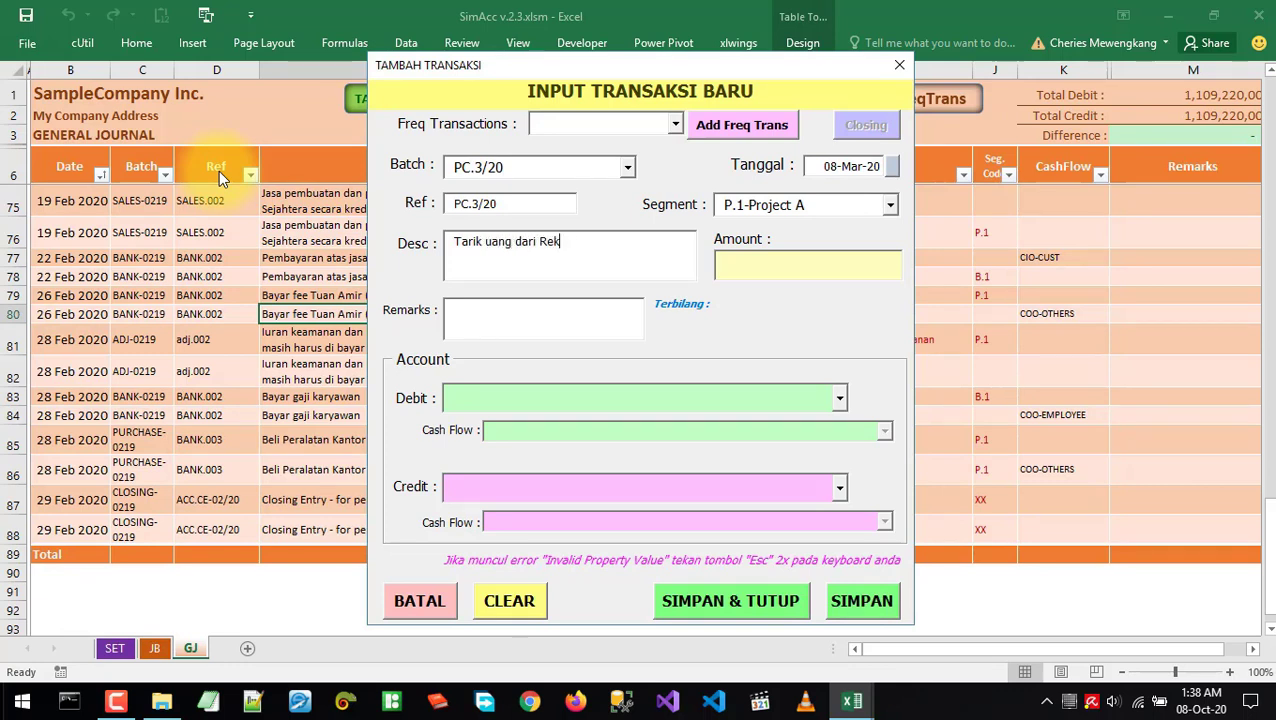
pyautogui.press('BackSpace')
pyautogui.press('BackSpace')
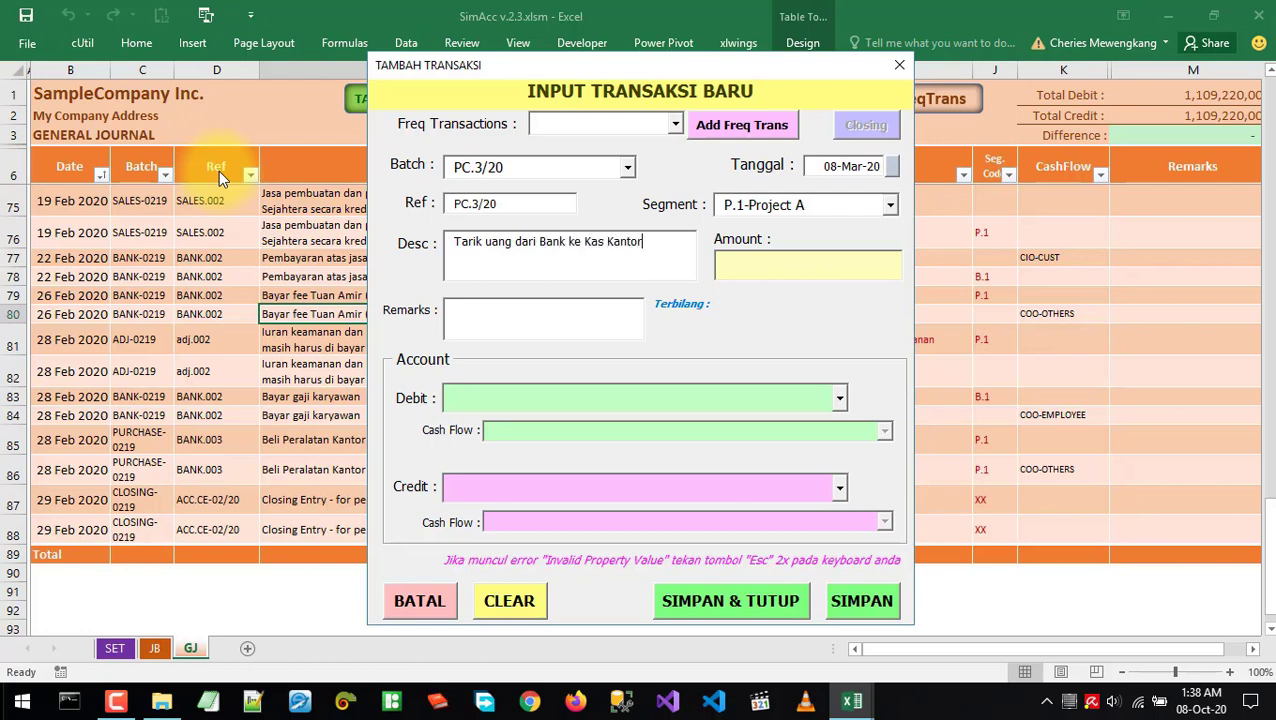
# Check the transaction's total in Example Data - Demo.xlsx and enter 3,000,000 as the amount in the form
pyautogui.hotkey('alt', 'Tab')
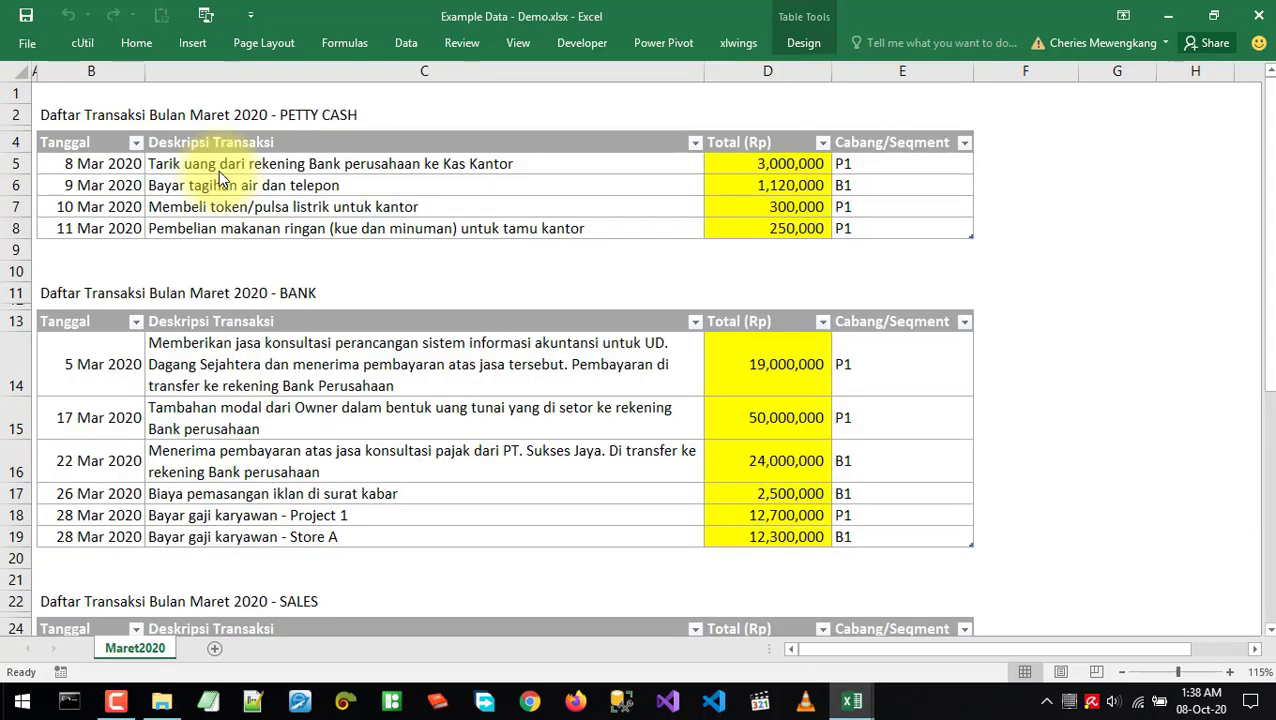
pyautogui.hotkey('alt', 'Tab')
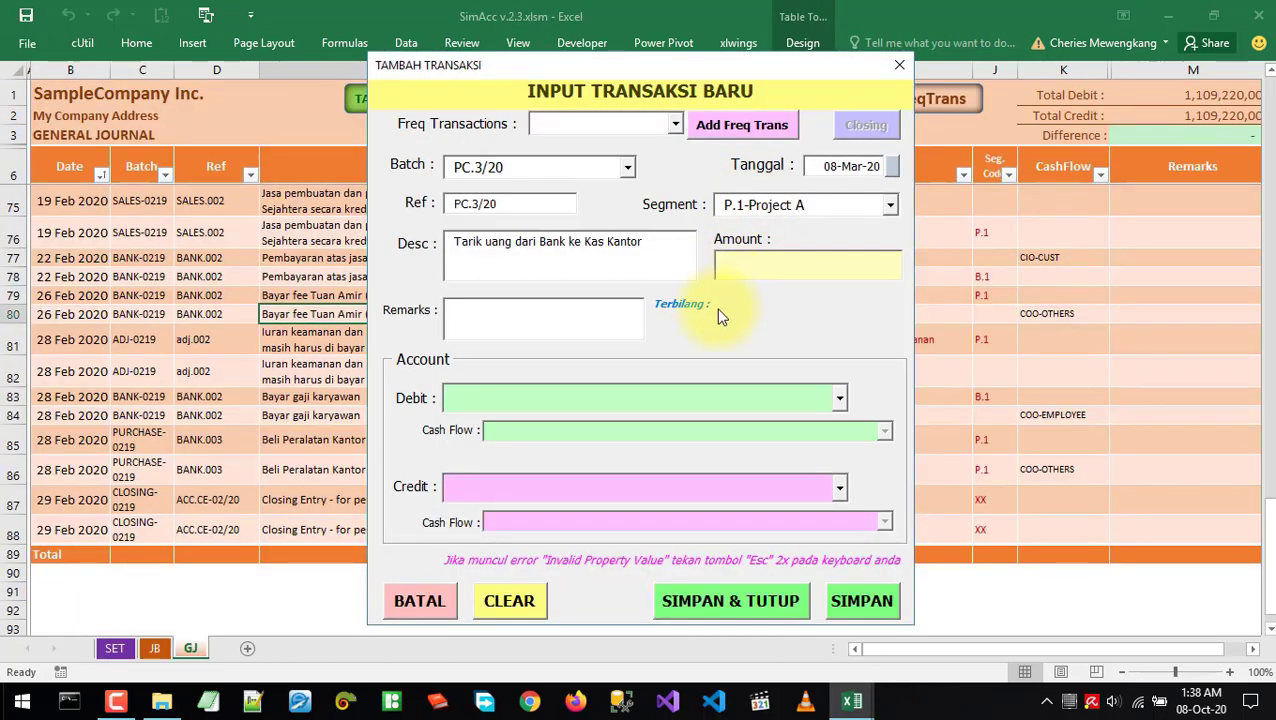
pyautogui.write('3,000,000')
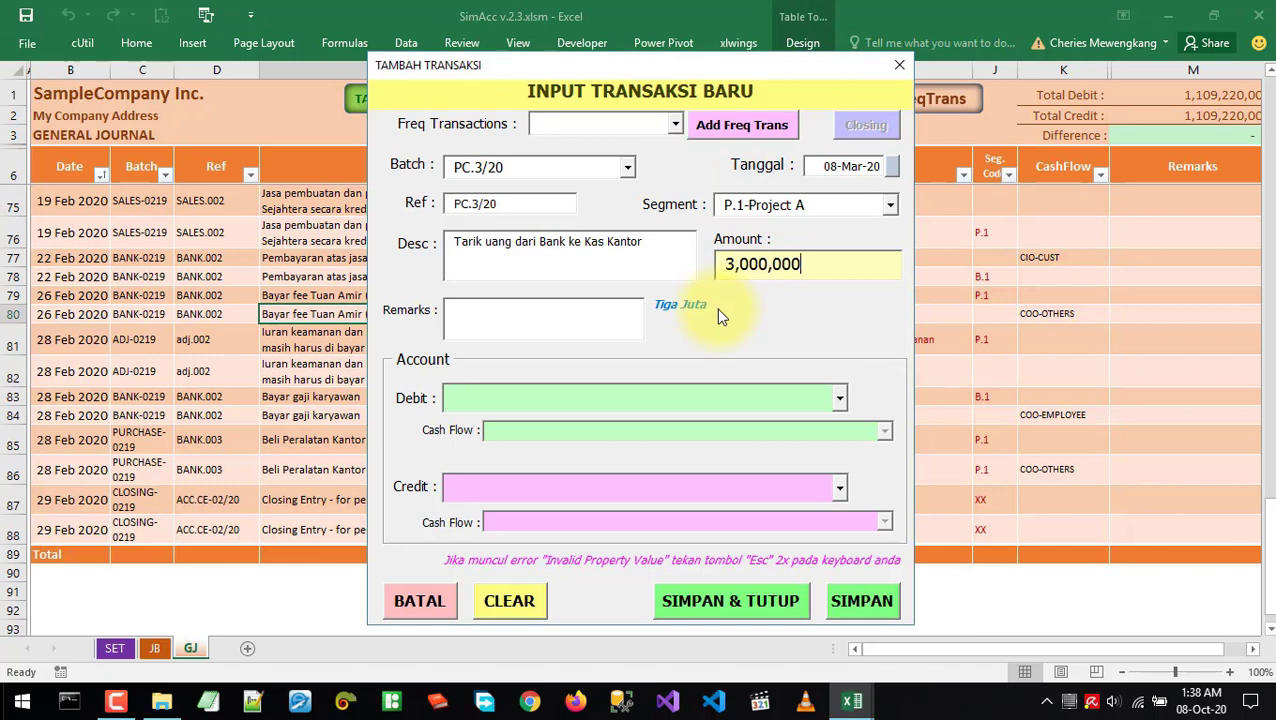
pyautogui.press('Tab')
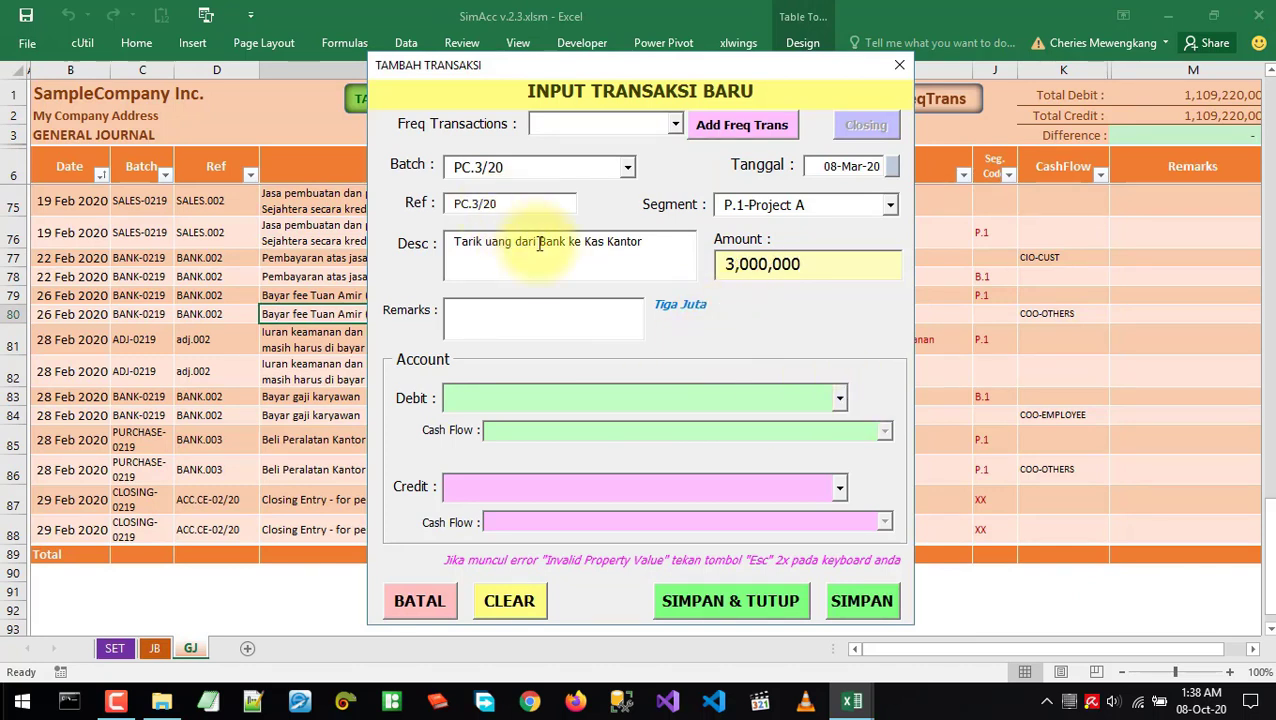
# Recheck the transaction in the example data, then set the debit account to 1002-Petty Cash and the credit account to 1010-Bank
pyautogui.hotkey('alt', 'Tab')
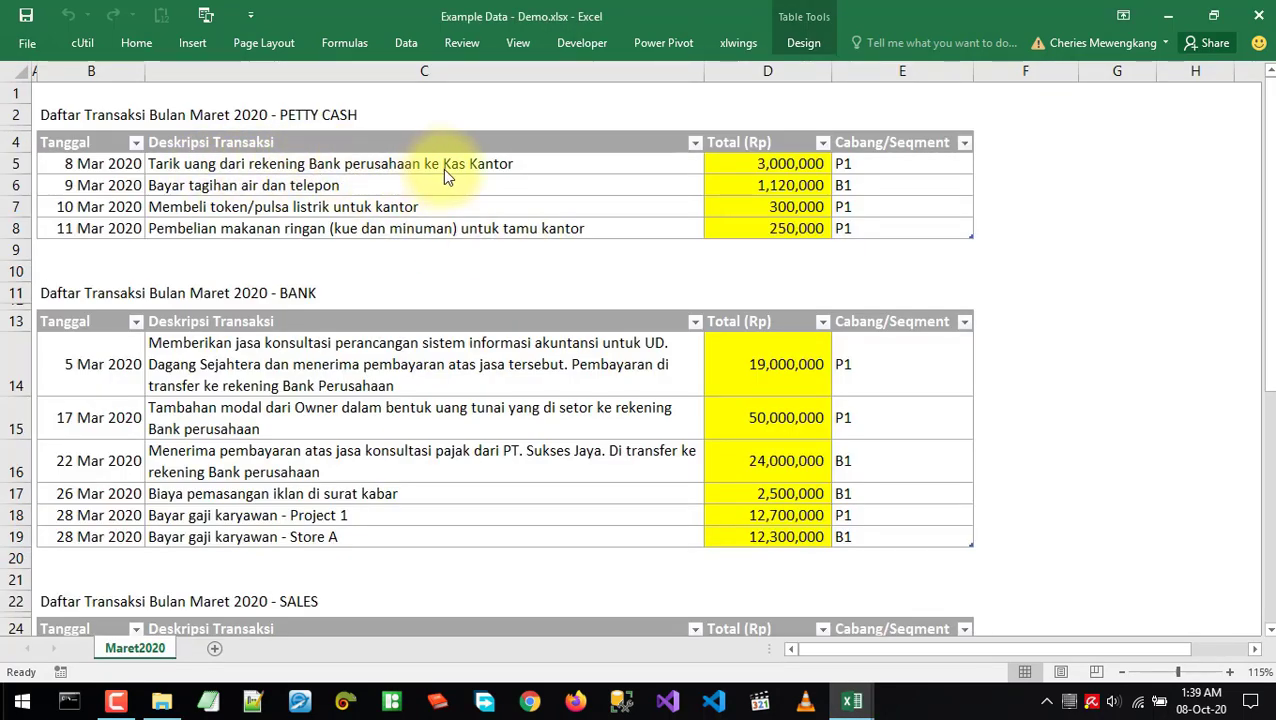
pyautogui.hotkey('alt', 'Tab')
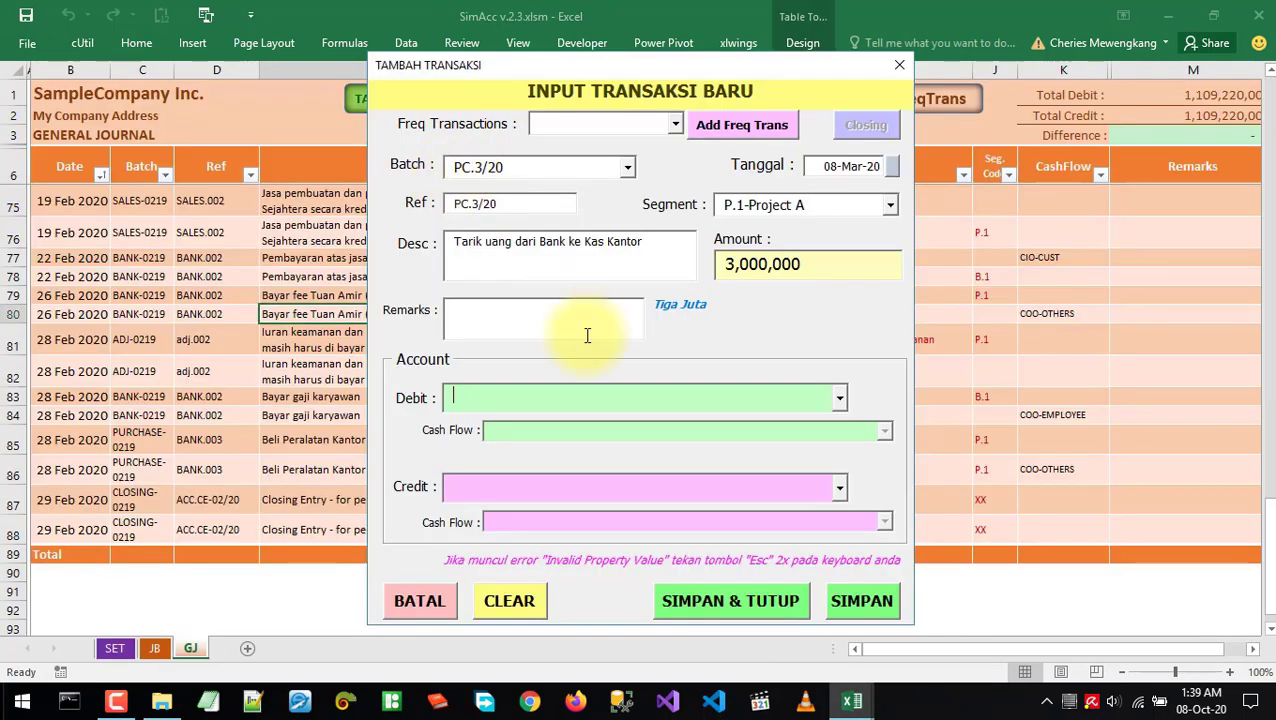
pyautogui.click(840, 398)
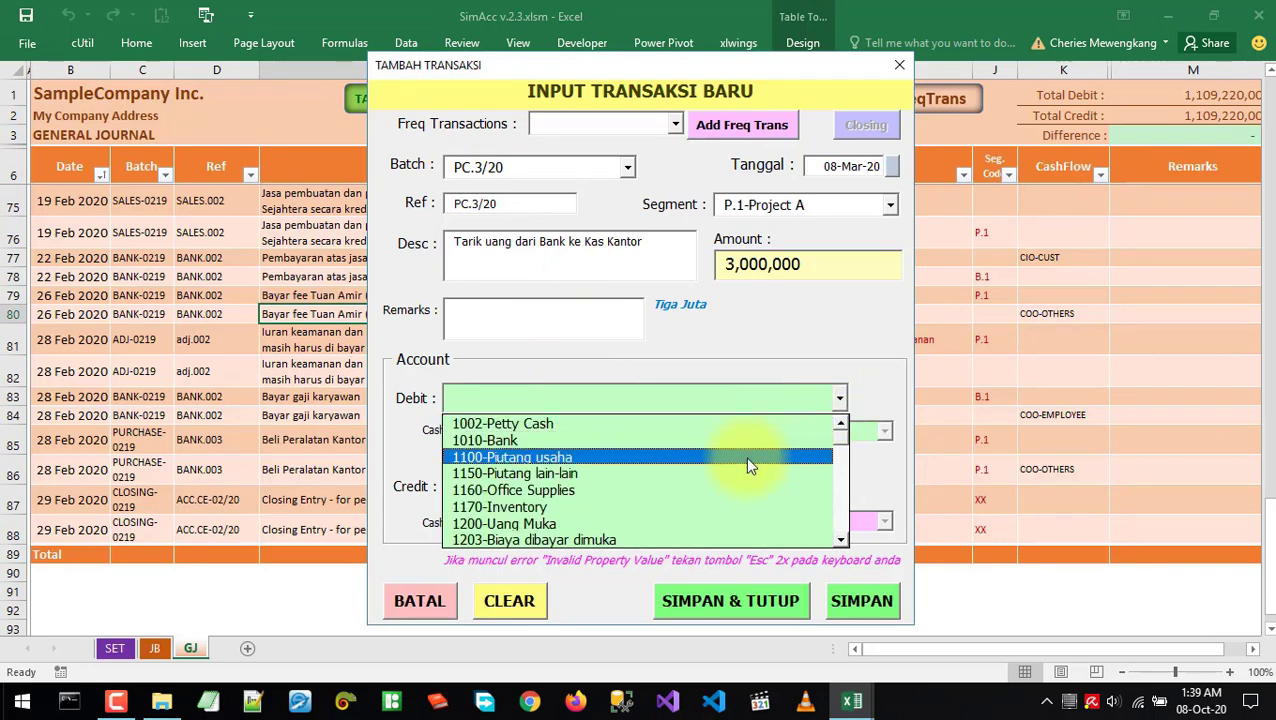
pyautogui.click(607, 427)
pyautogui.click(830, 489)
pyautogui.click(840, 490)
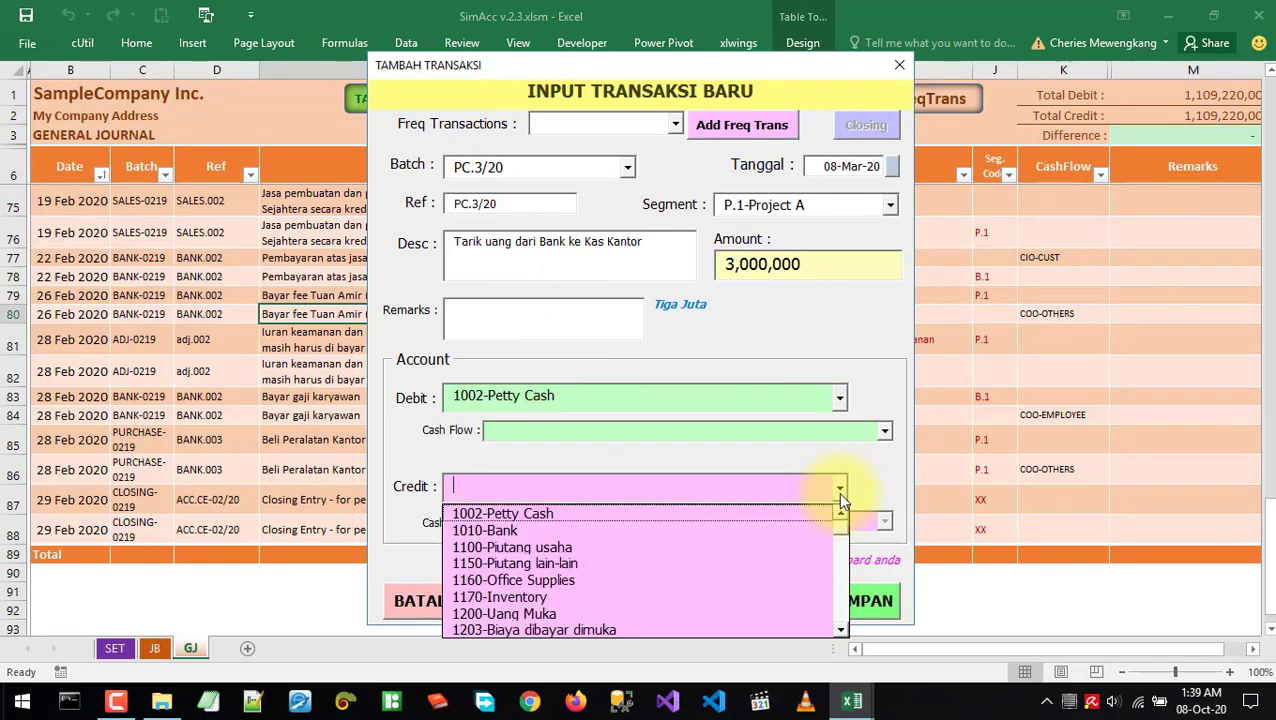
pyautogui.click(533, 527)
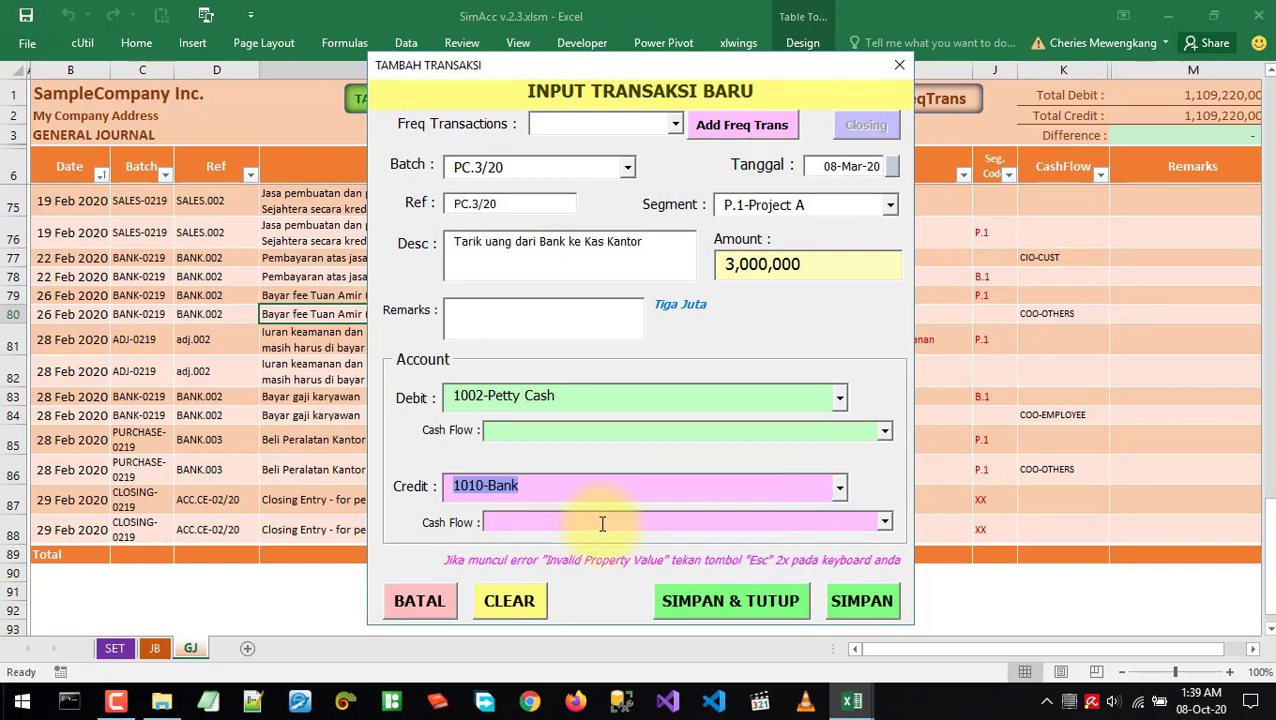
# Set the cash flow of both the debit and credit accounts to IB>Interbank
pyautogui.click(738, 432)
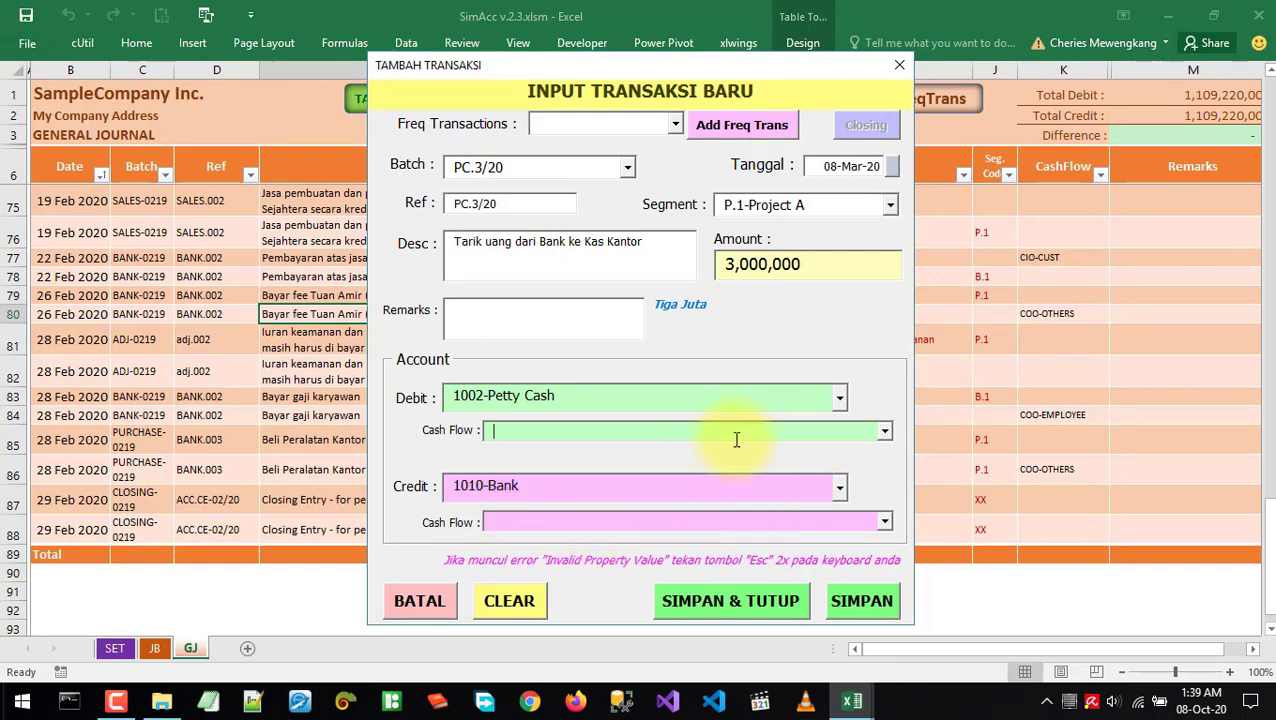
pyautogui.click(882, 432)
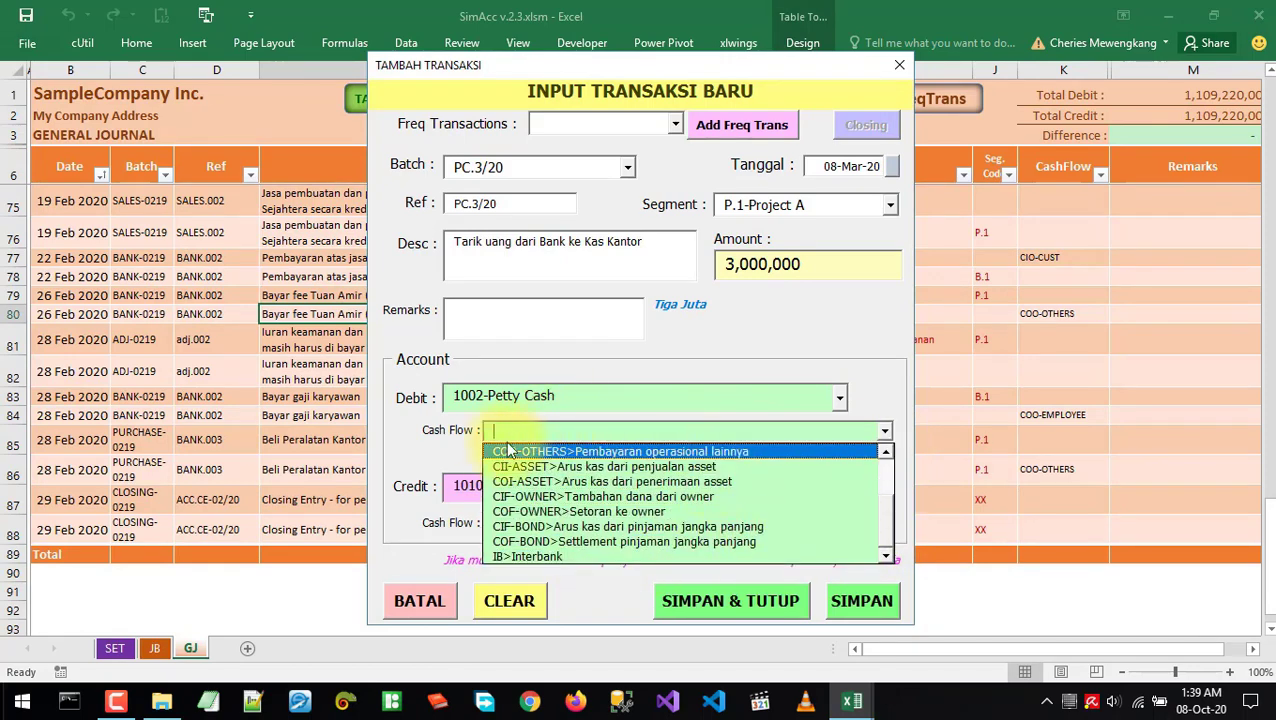
pyautogui.click(520, 556)
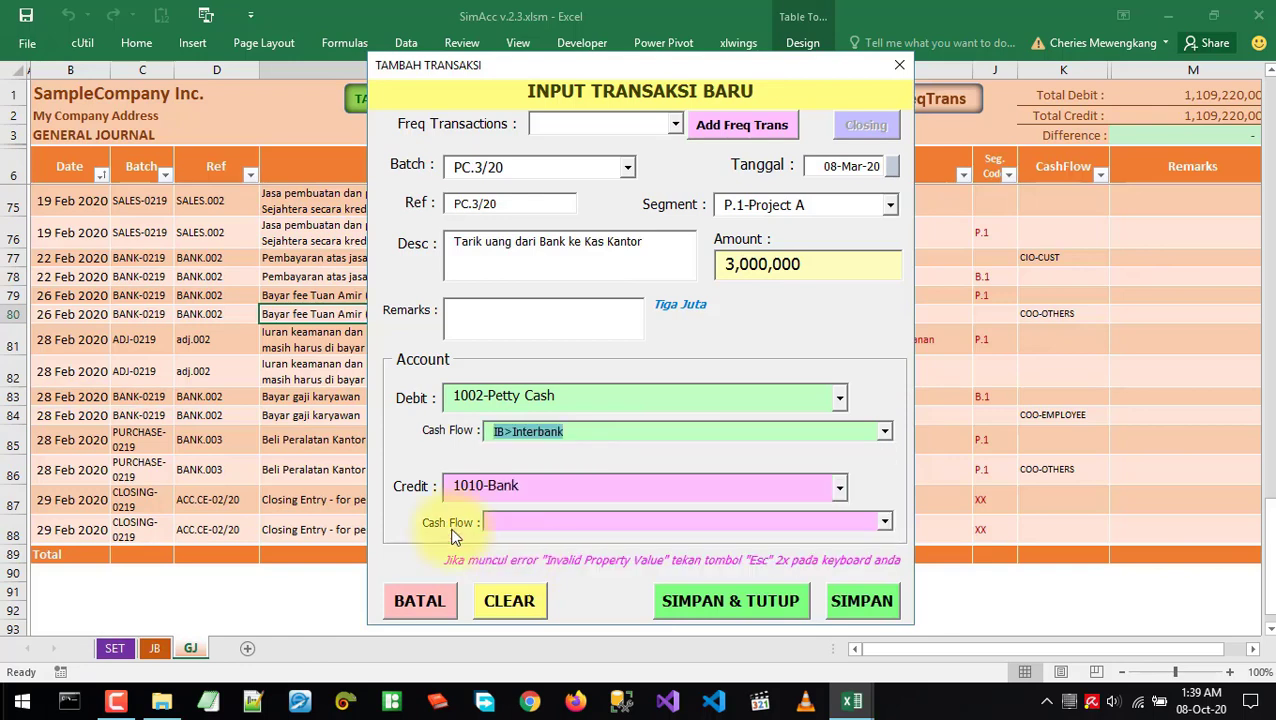
pyautogui.click(515, 432)
pyautogui.moveTo(884, 585); pyautogui.dragTo(883, 632)
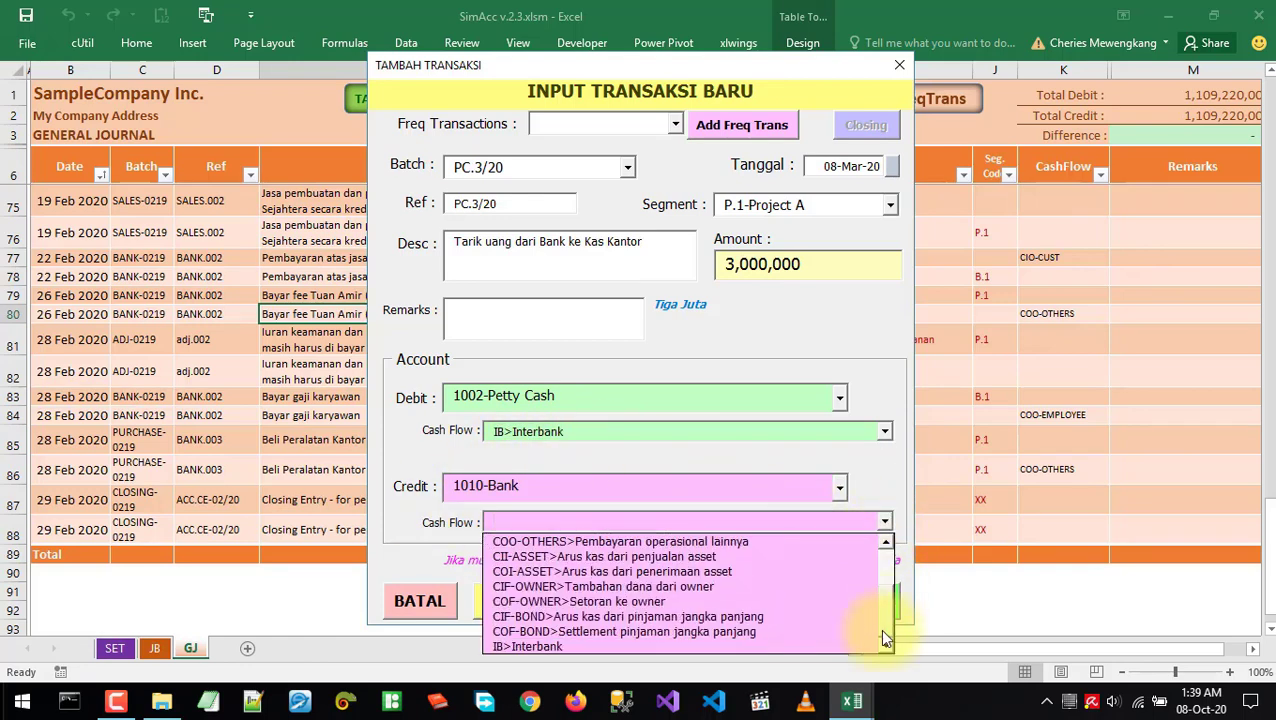
pyautogui.click(565, 646)
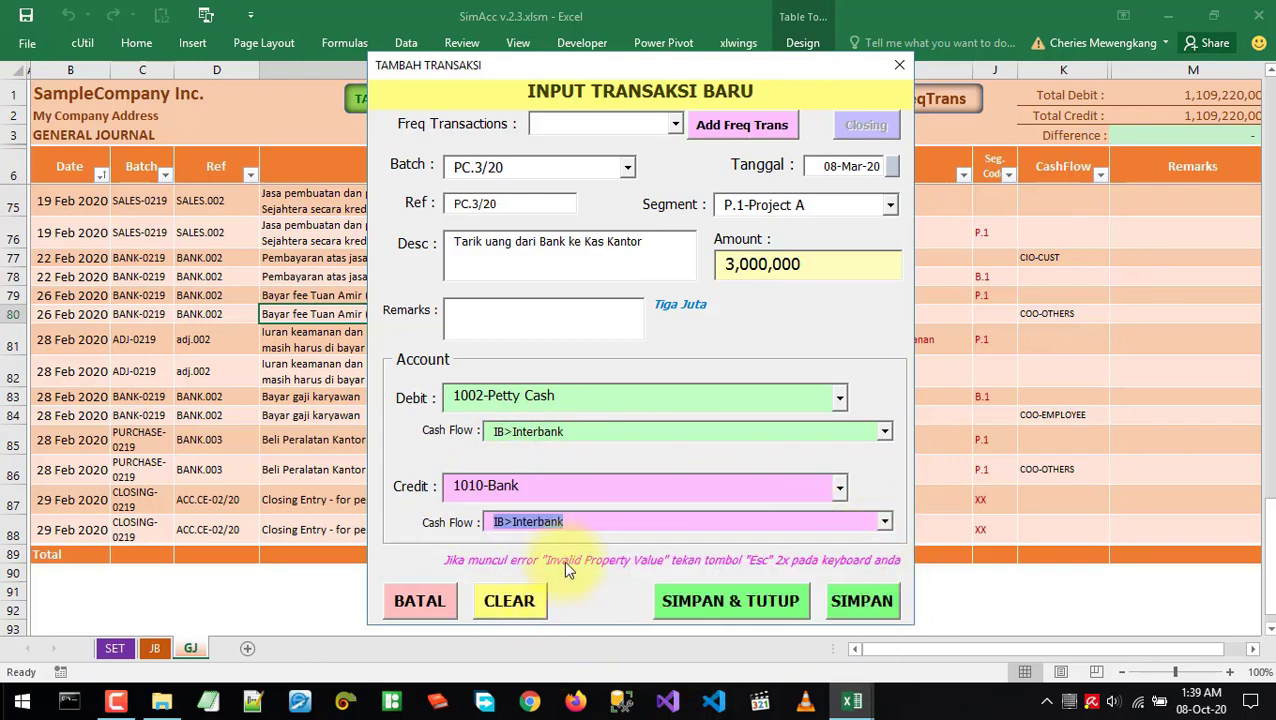
pyautogui.click(613, 521)
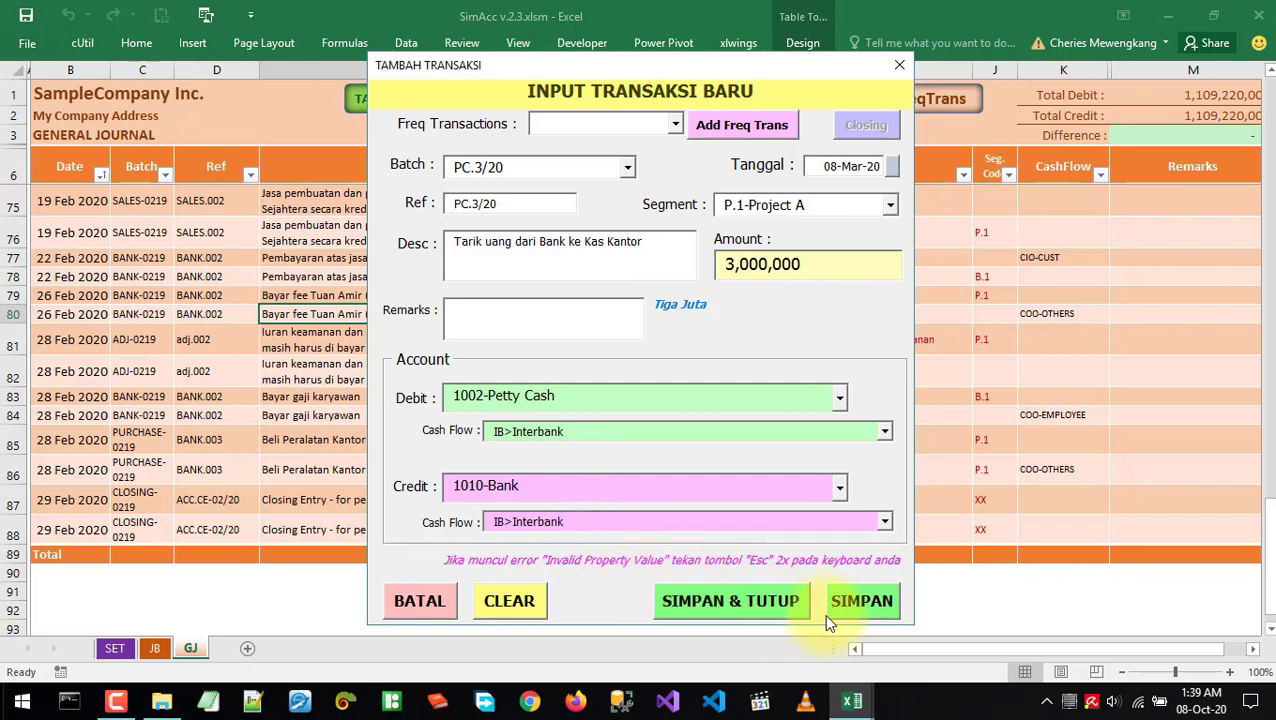
# Save the 8 March transaction, close the entry form and check its new rows in the general journal
pyautogui.click(854, 606)
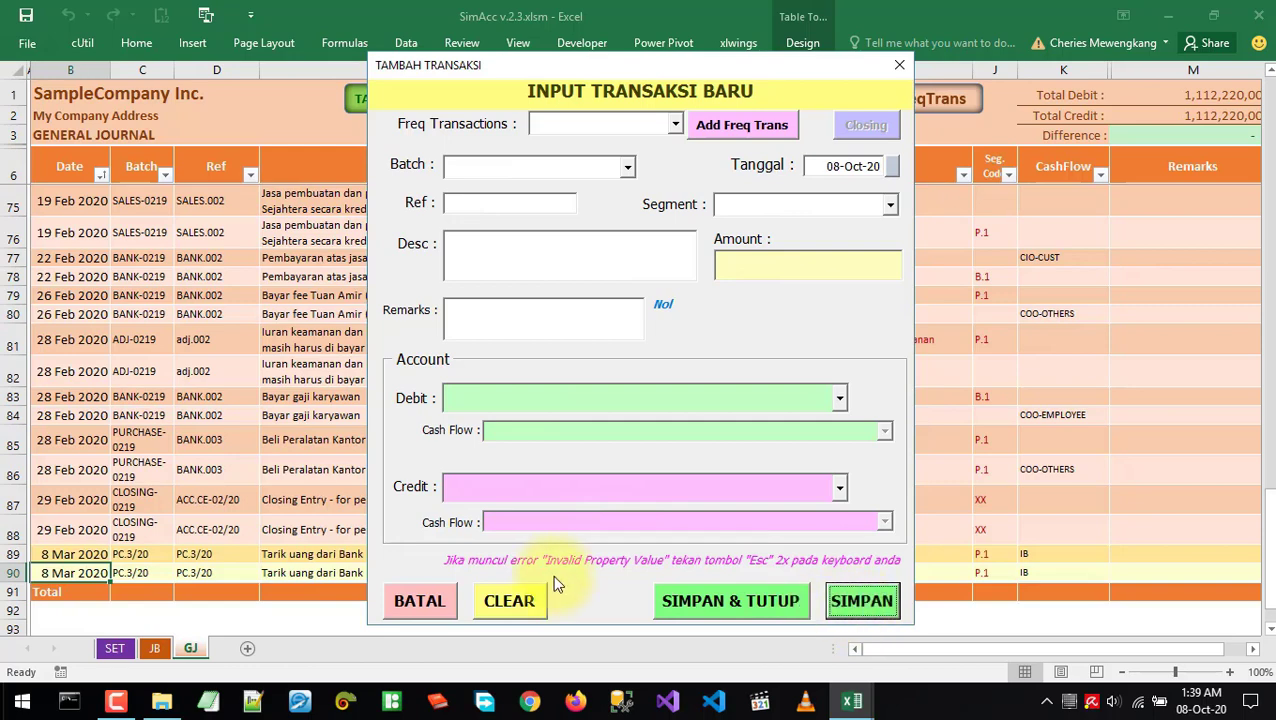
pyautogui.click(899, 68)
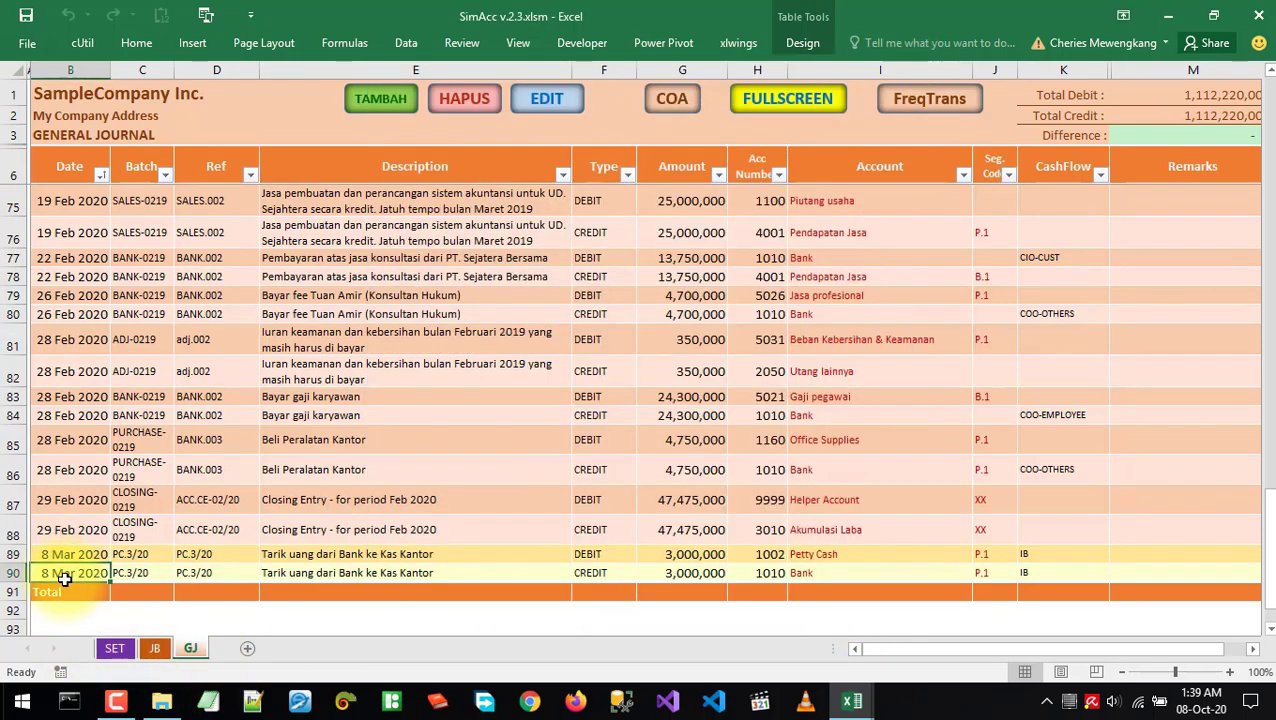
pyautogui.click(338, 556)
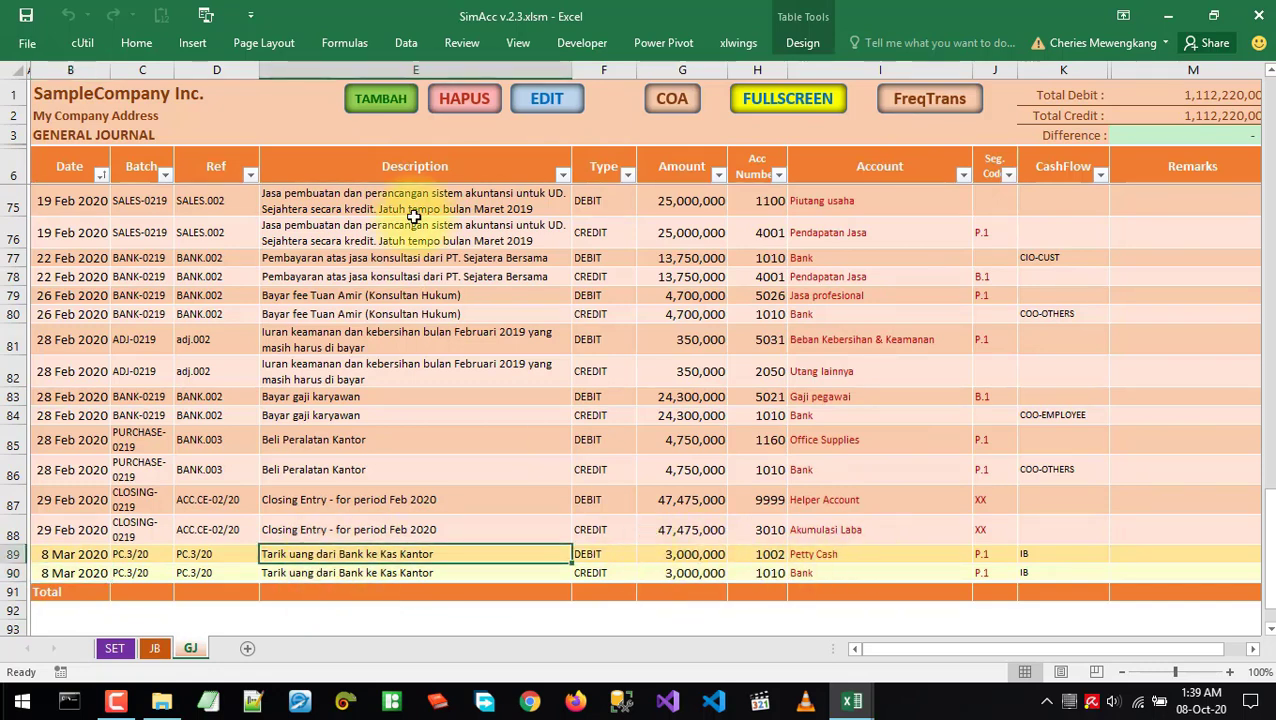
# Look up the 9 March petty cash transaction in Example Data - Demo.xlsx
pyautogui.click(380, 98)
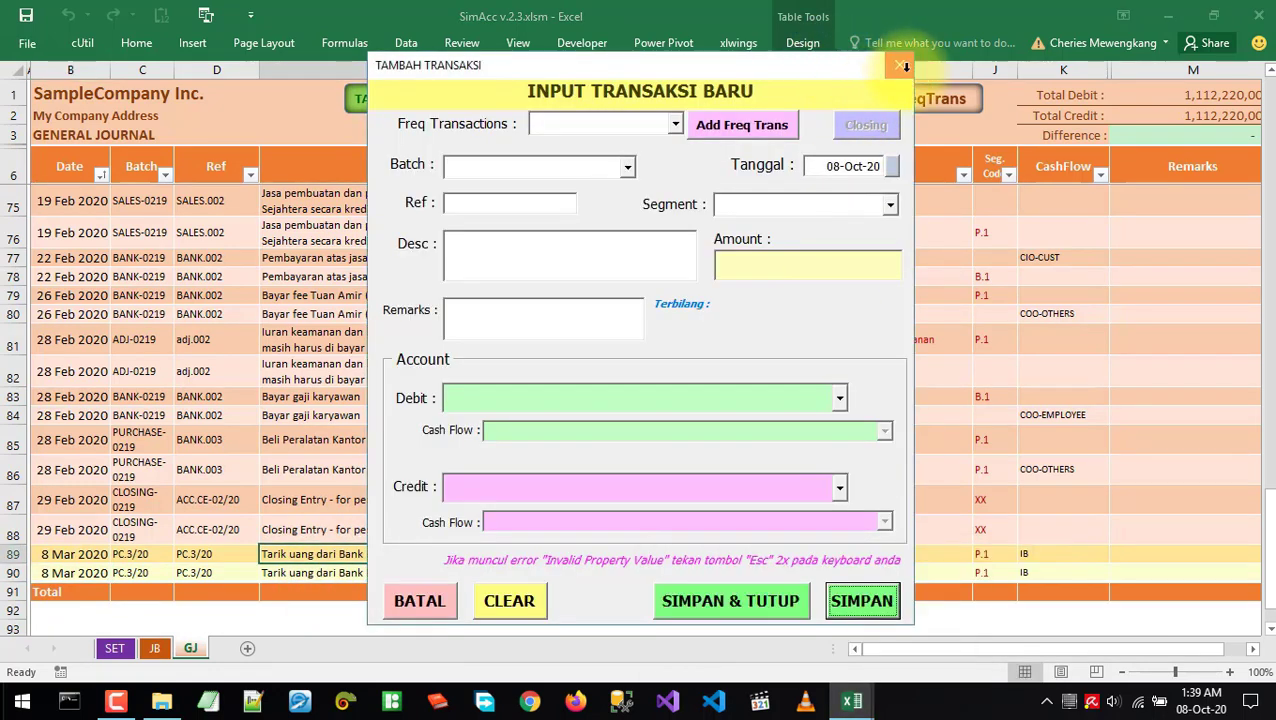
pyautogui.click(903, 66)
pyautogui.click(850, 701)
pyautogui.click(765, 635)
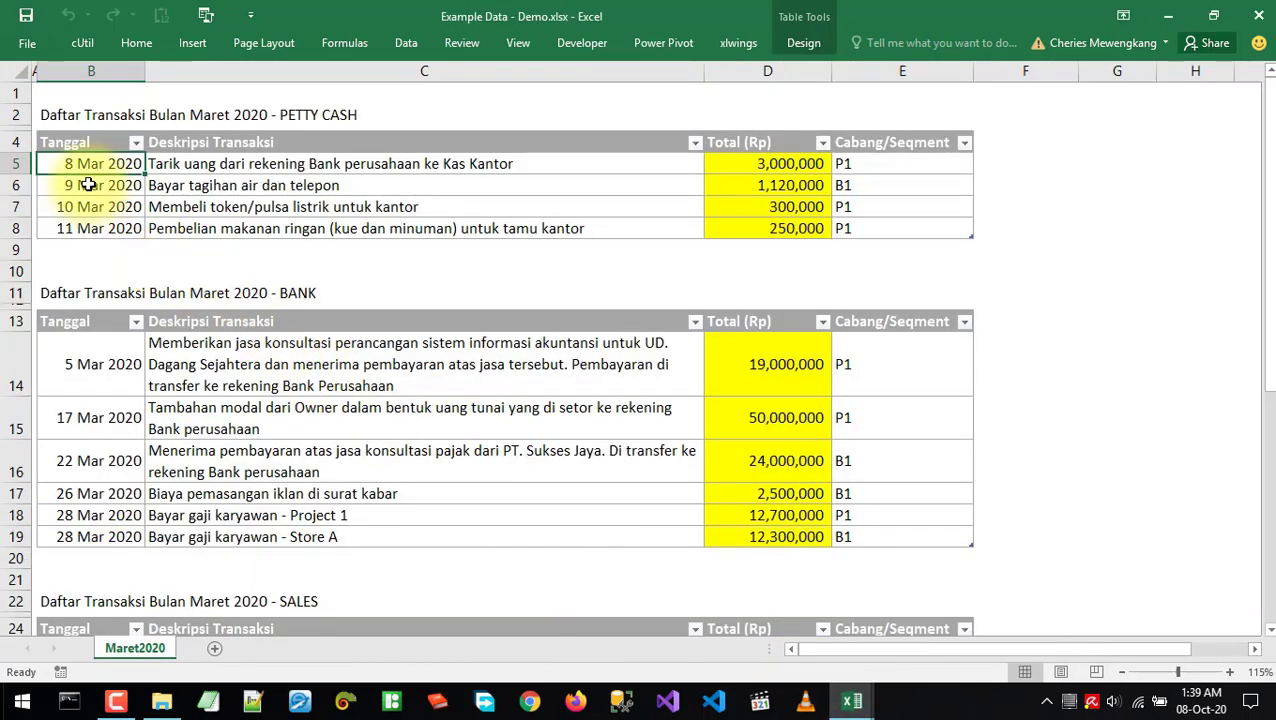
pyautogui.hotkey('alt', 'Tab')
# Start a new transaction in SimAcc's general journal and choose batch PC.3/20
pyautogui.click(379, 100)
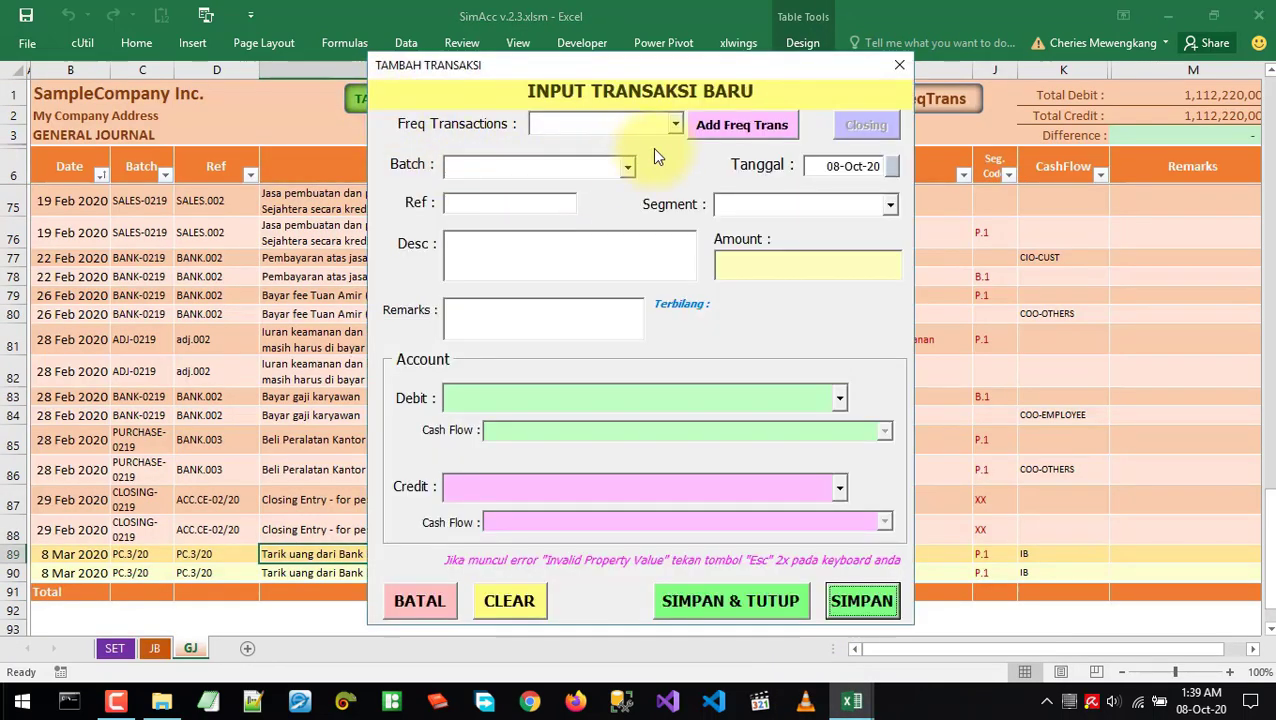
pyautogui.click(625, 167)
pyautogui.click(625, 167)
pyautogui.click(625, 167)
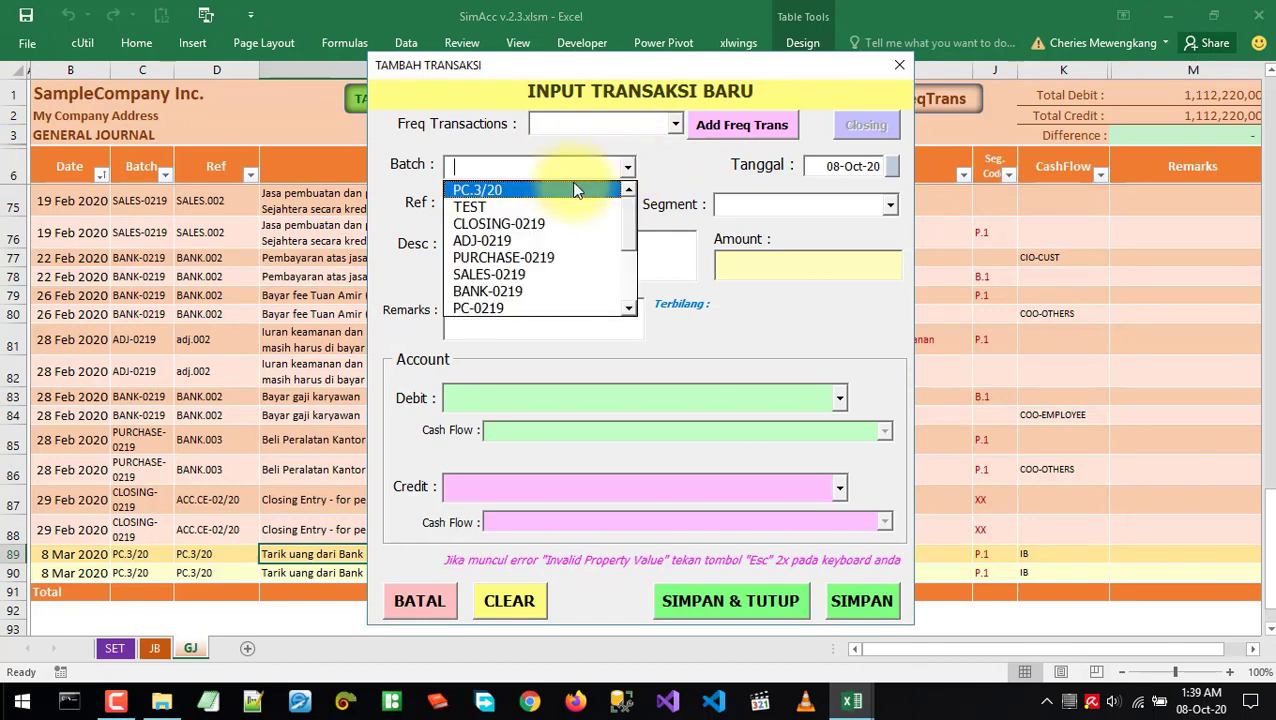
pyautogui.click(577, 190)
# Set the transaction date to 9 March 2020 and enter PC.3/20 as the reference
pyautogui.click(891, 166)
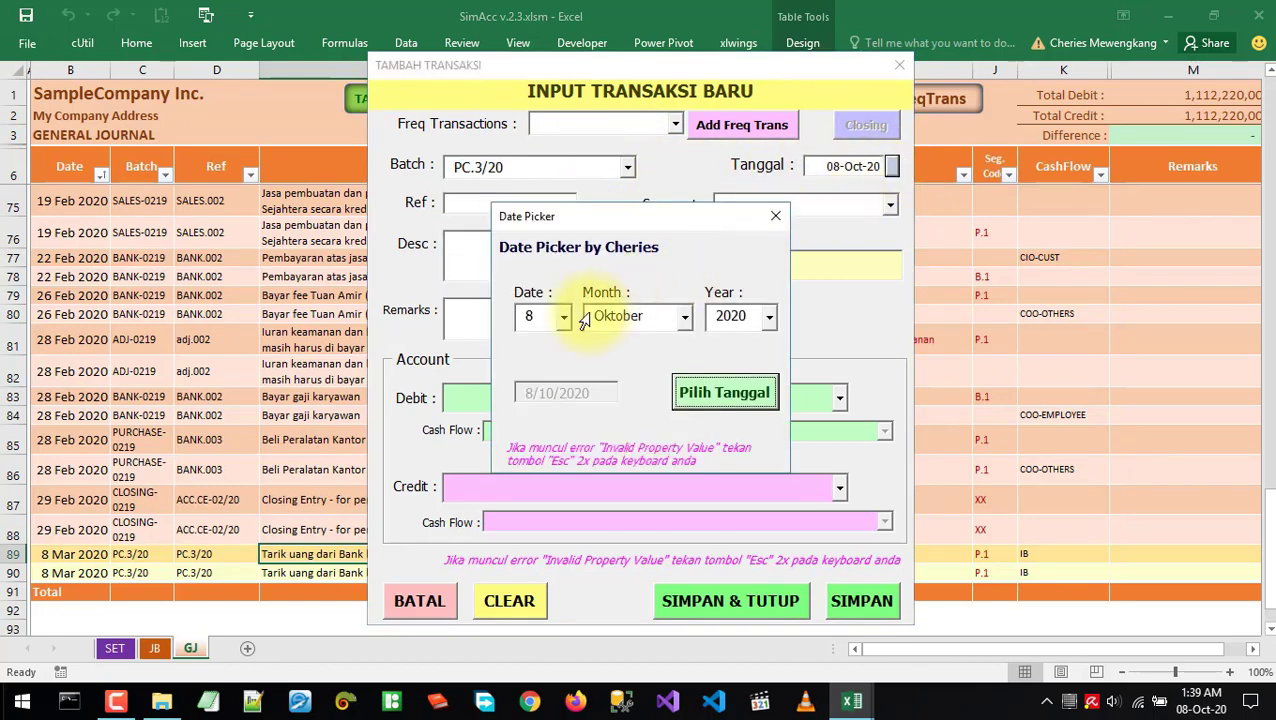
pyautogui.moveTo(547, 315); pyautogui.dragTo(421, 326)
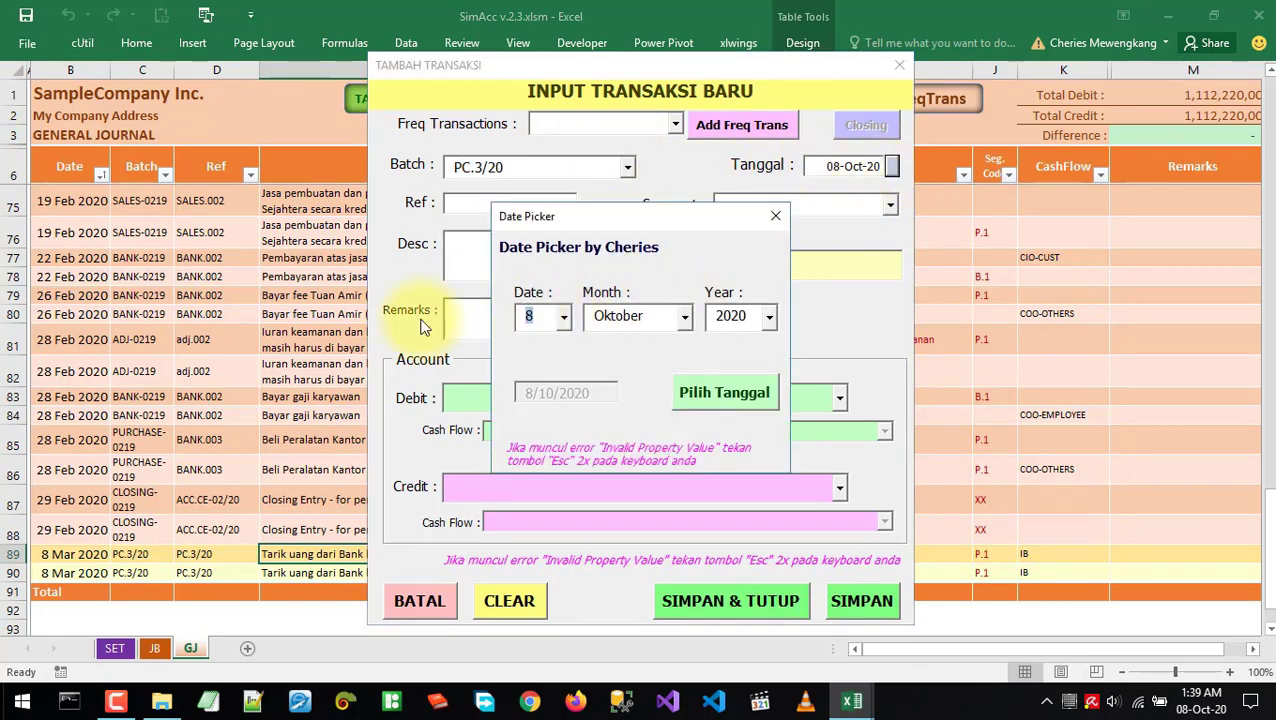
pyautogui.click(558, 316)
pyautogui.click(545, 360)
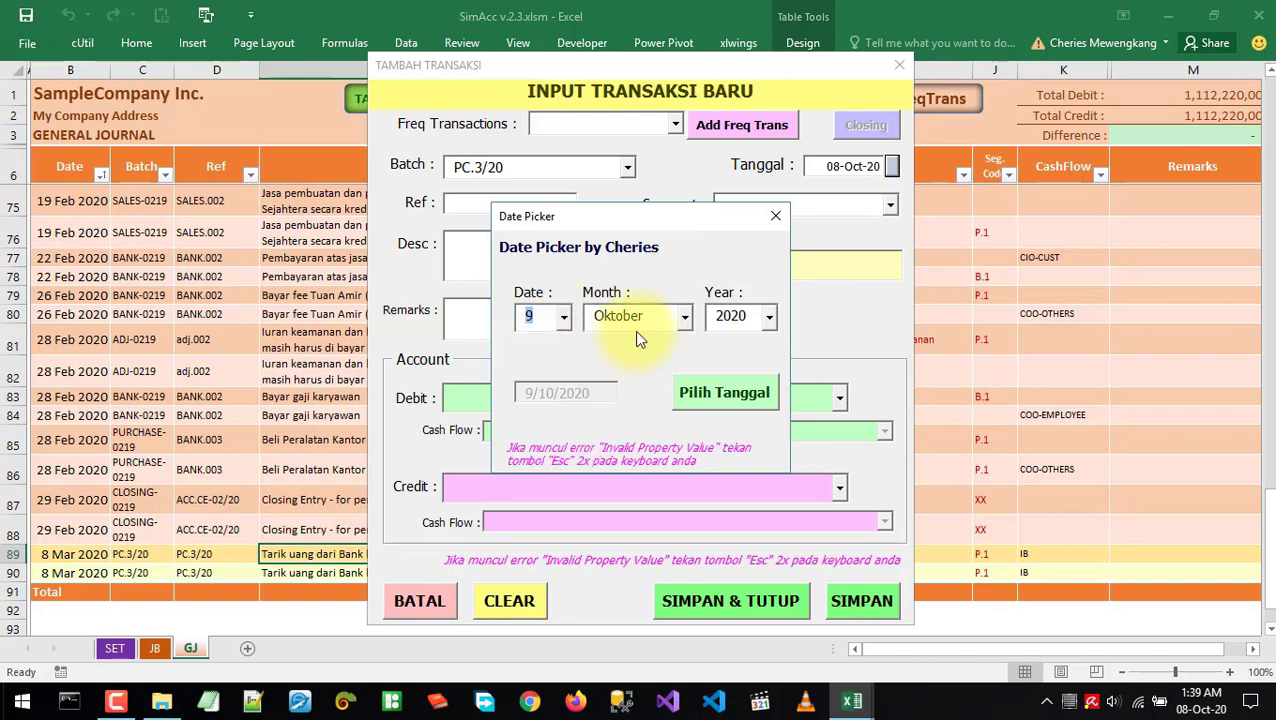
pyautogui.click(684, 317)
pyautogui.scroll(2, 682, 410)
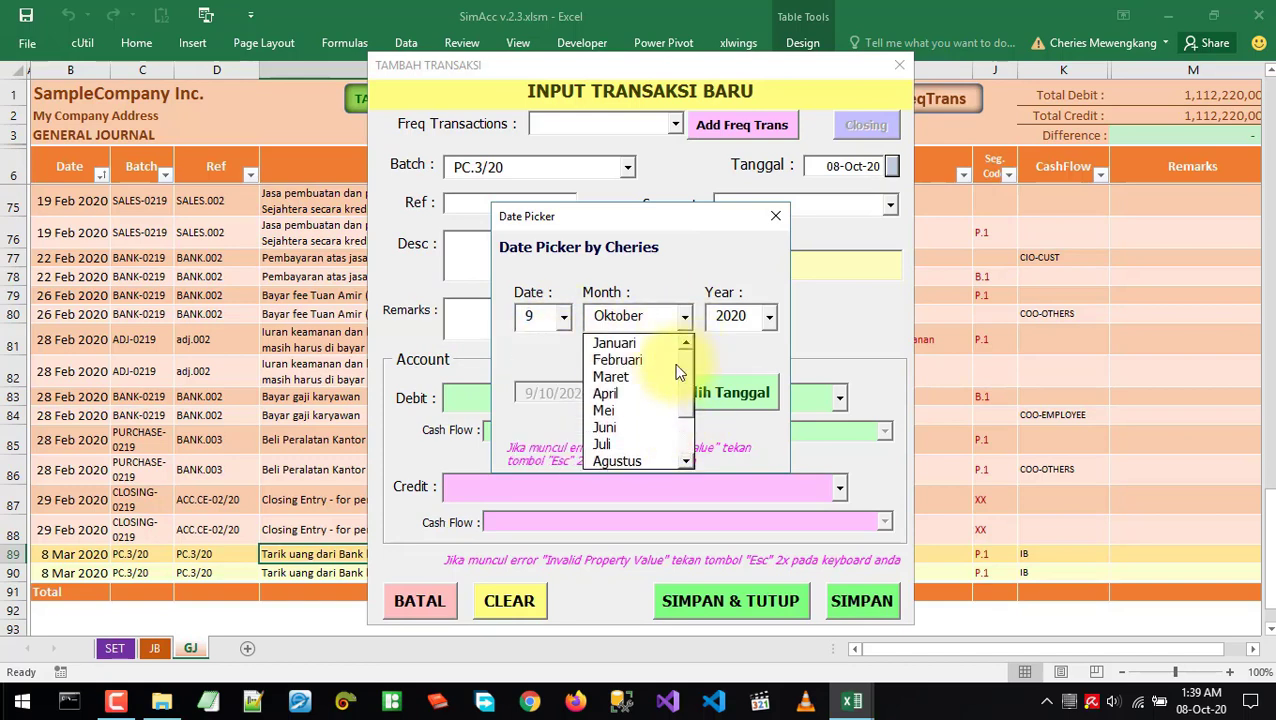
pyautogui.click(615, 376)
pyautogui.click(726, 395)
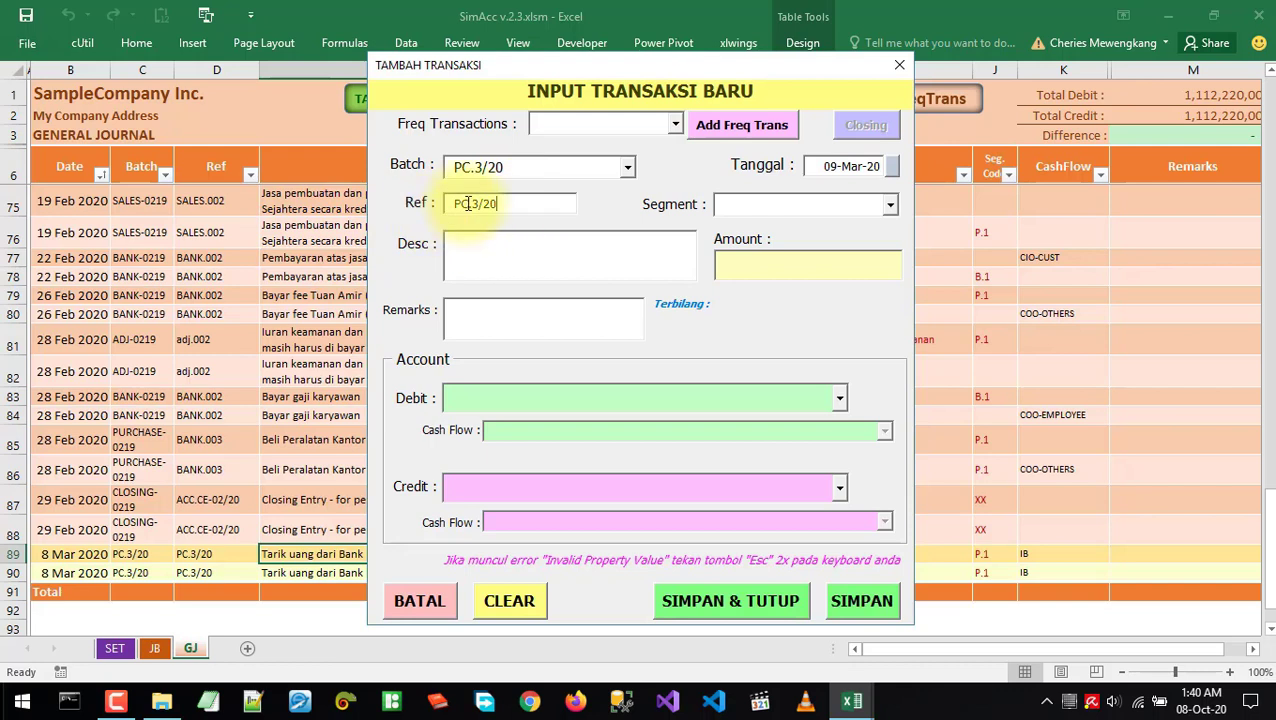
# Look up the 9 March transaction's segment in Example Data - Demo.xlsx and set the form's segment to B.1-Store A
pyautogui.click(884, 206)
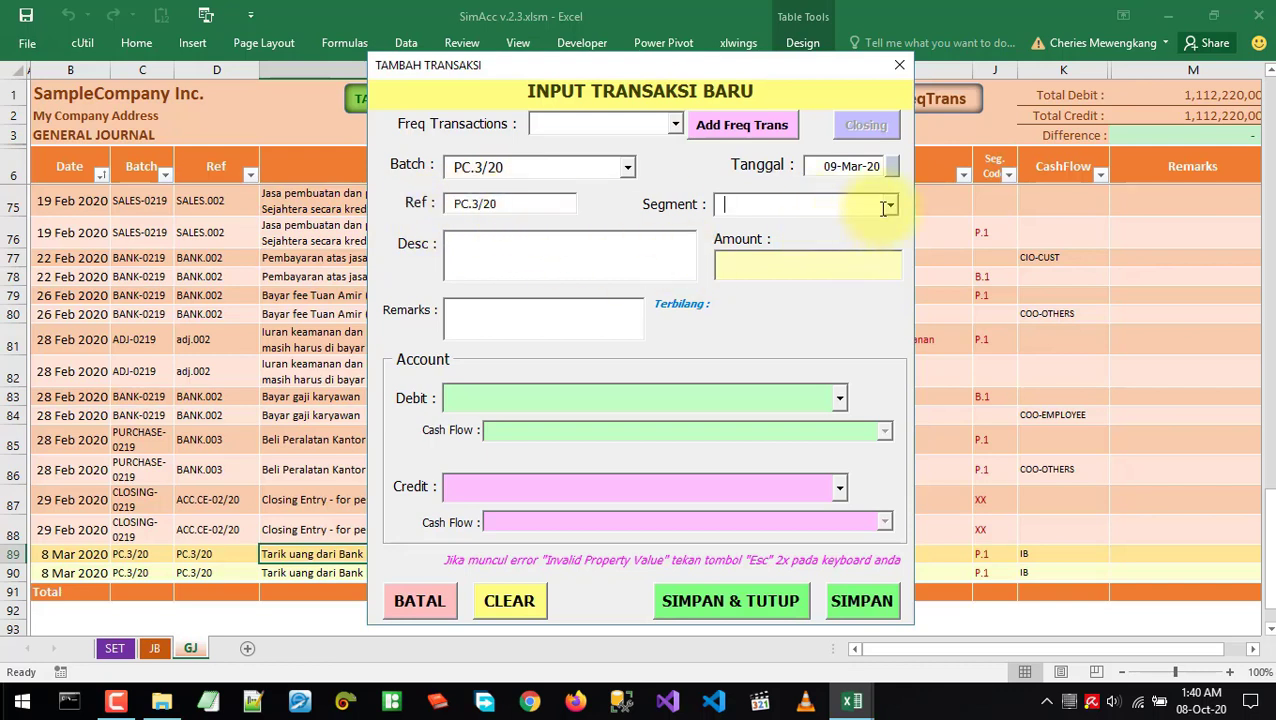
pyautogui.click(891, 206)
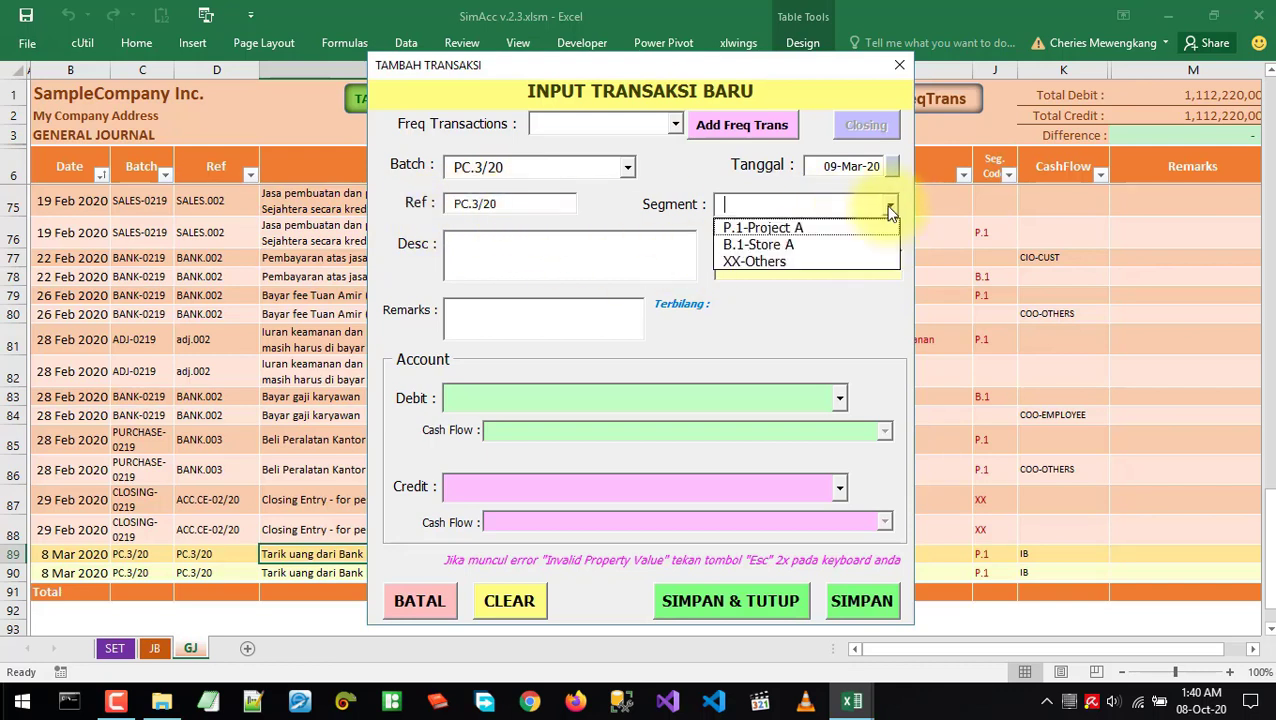
pyautogui.click(654, 198)
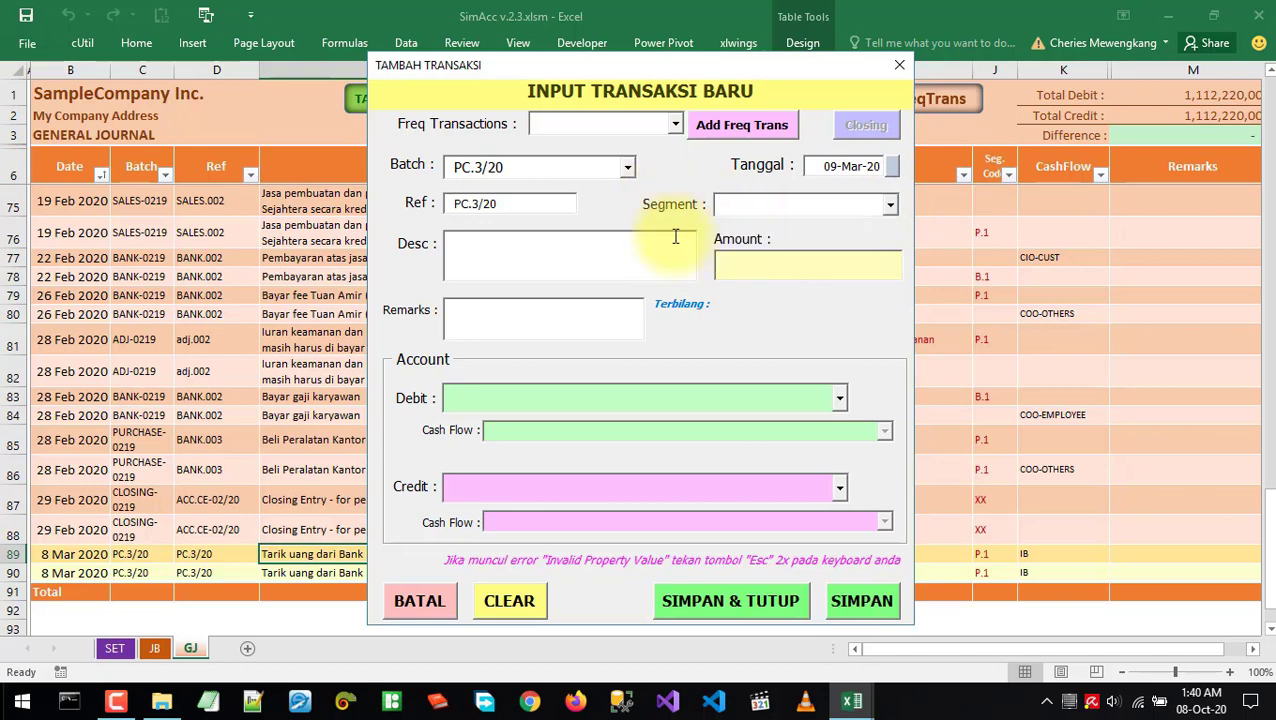
pyautogui.hotkey('alt', 'Tab')
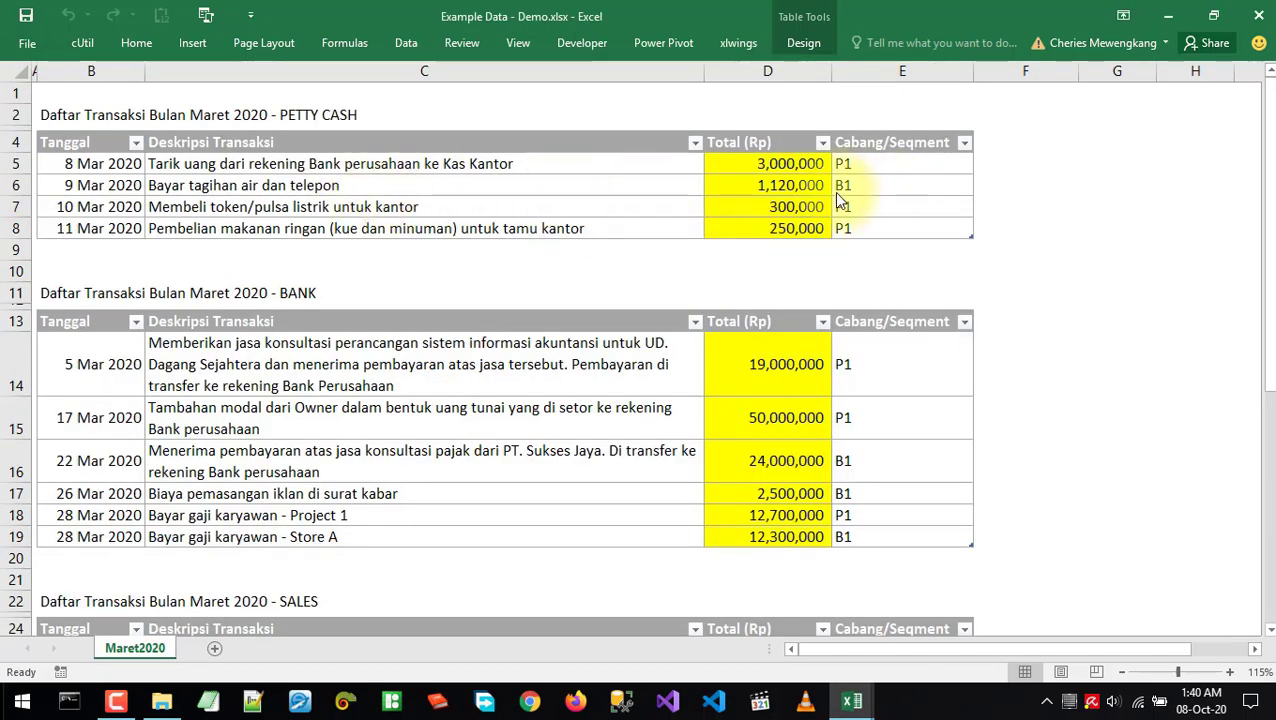
pyautogui.hotkey('alt', 'Tab')
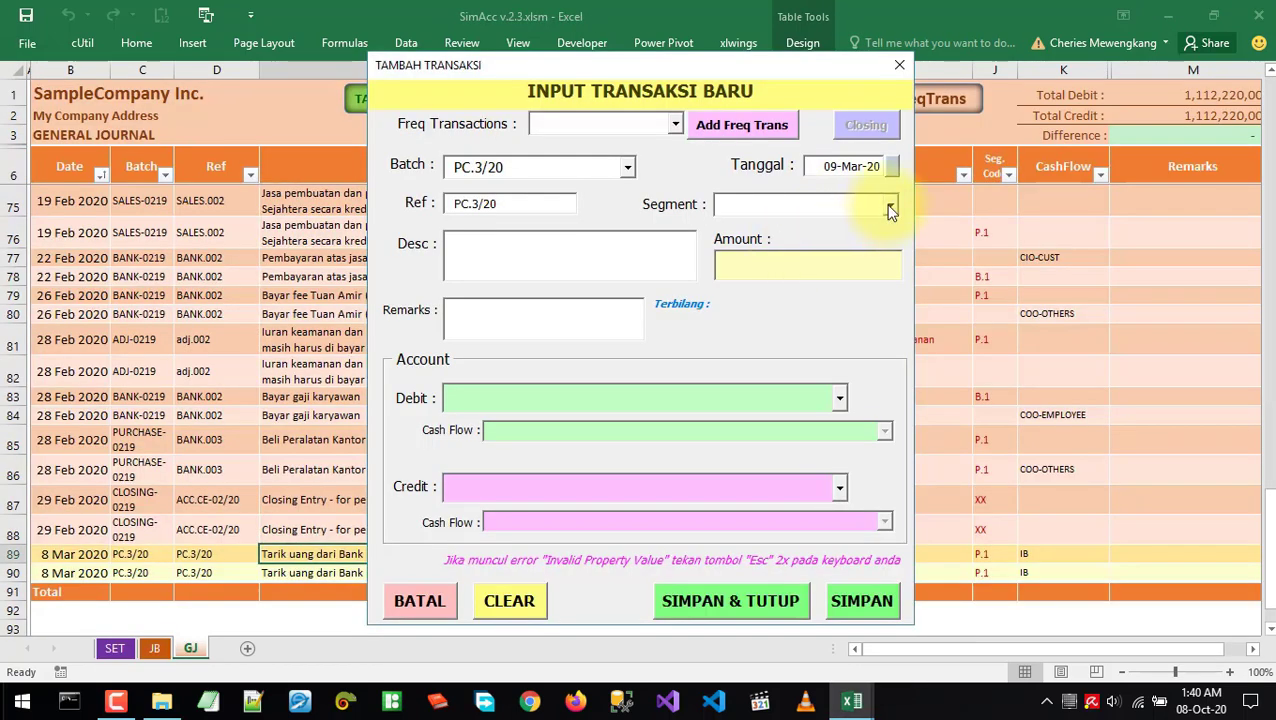
pyautogui.click(890, 207)
pyautogui.click(763, 247)
# Check the 9 March description in Example Data - Demo.xlsx and enter "Pembayaran tagihan air dan telp" as the form's description
pyautogui.click(528, 263)
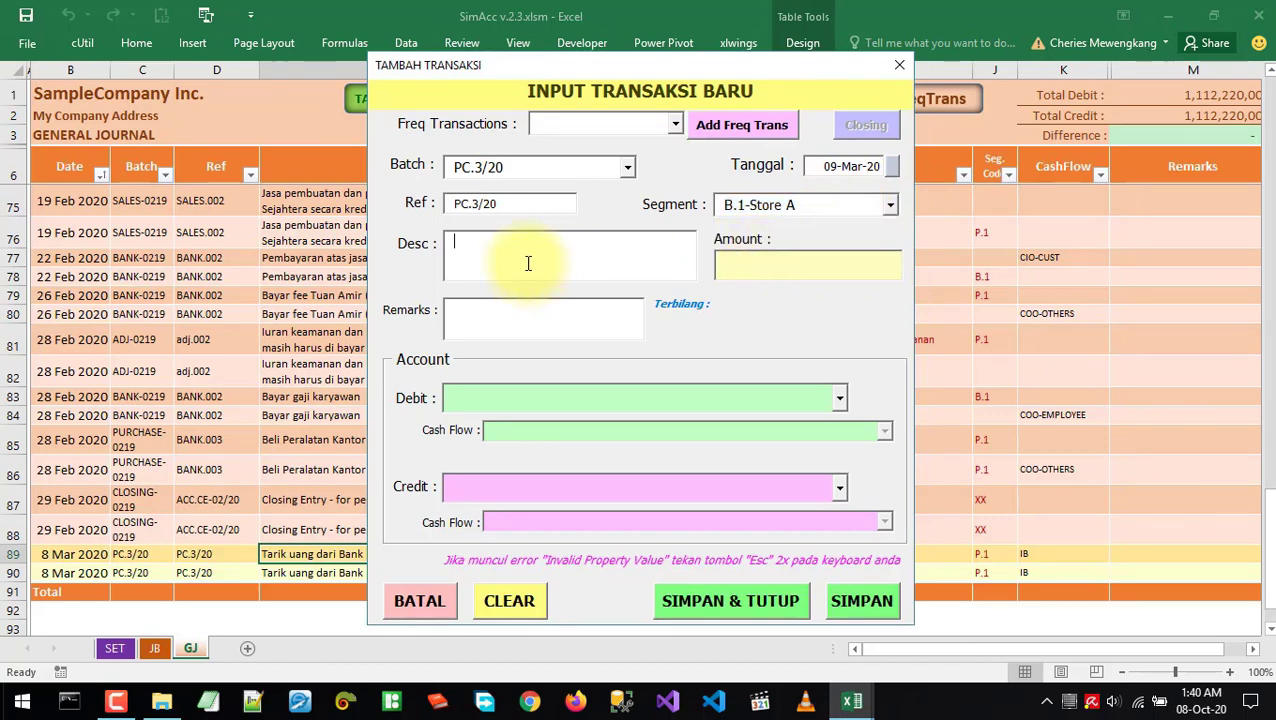
pyautogui.hotkey('alt', 'Tab')
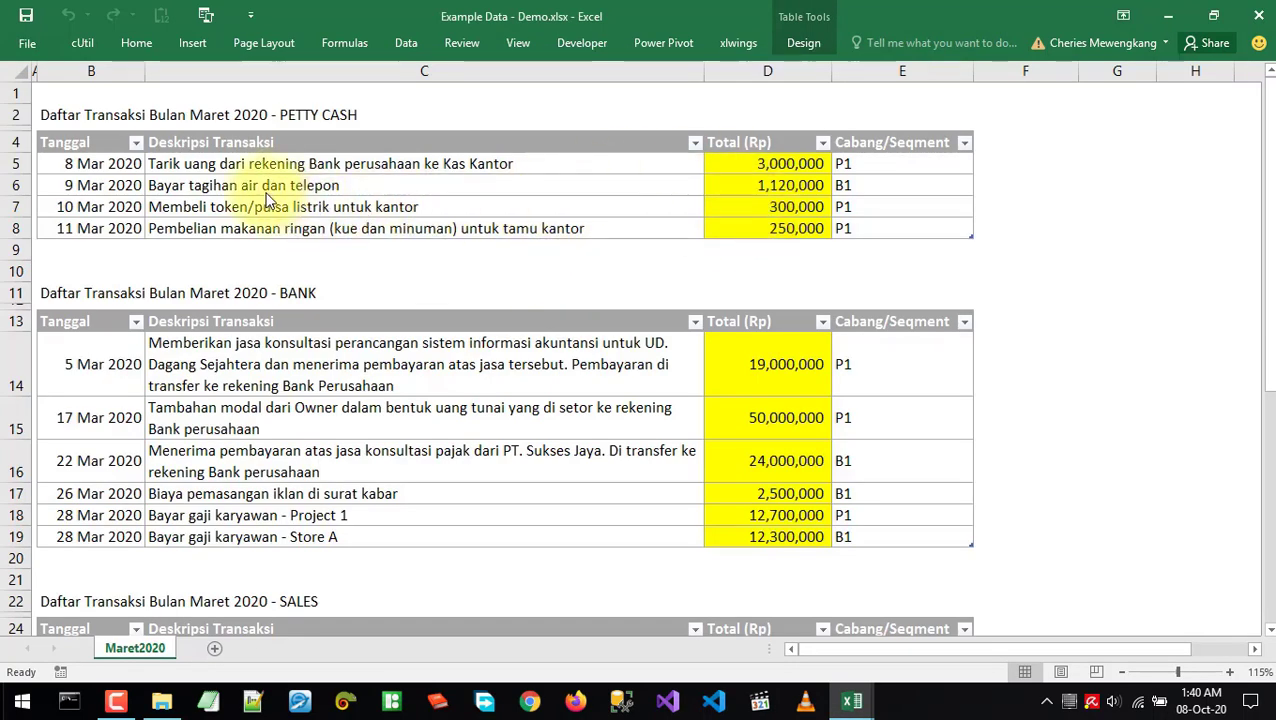
pyautogui.hotkey('alt', 'Tab')
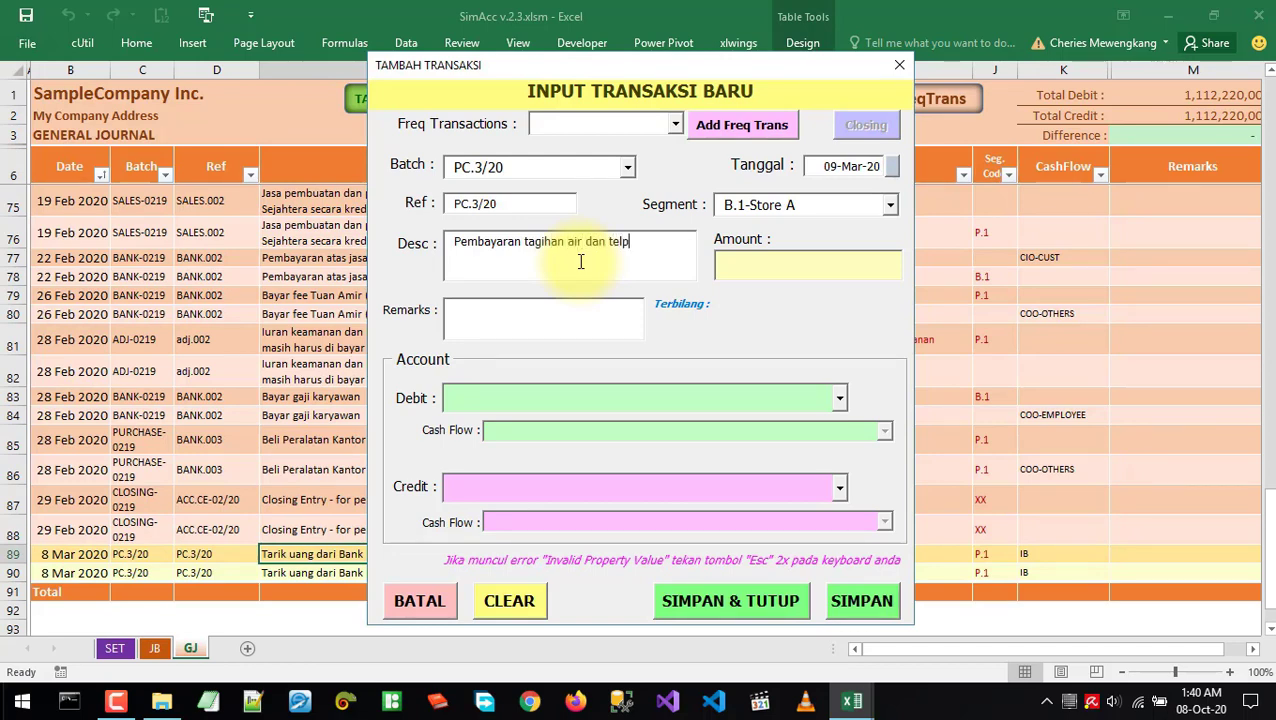
# Check the 9 March transaction's total in Example Data - Demo.xlsx and enter 1,120,000 as the amount in the form
pyautogui.hotkey('alt', 'Tab')
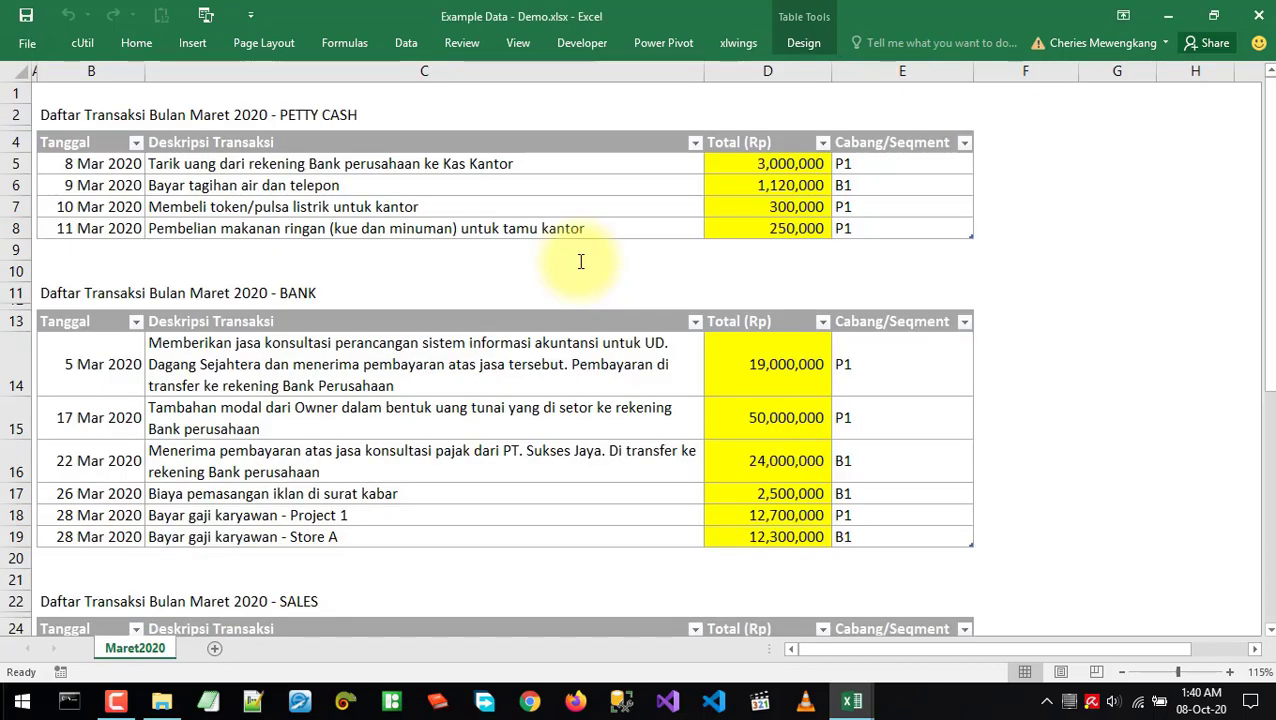
pyautogui.hotkey('alt', 'Tab')
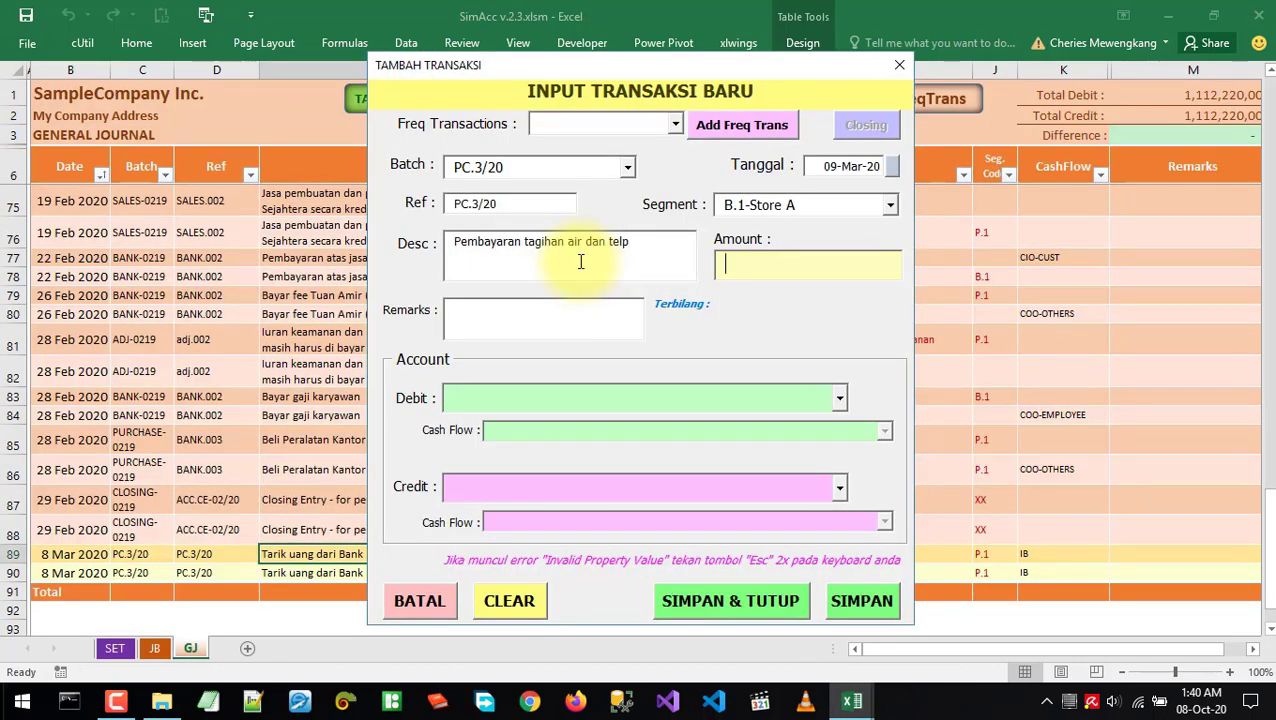
pyautogui.hotkey('alt', 'Tab')
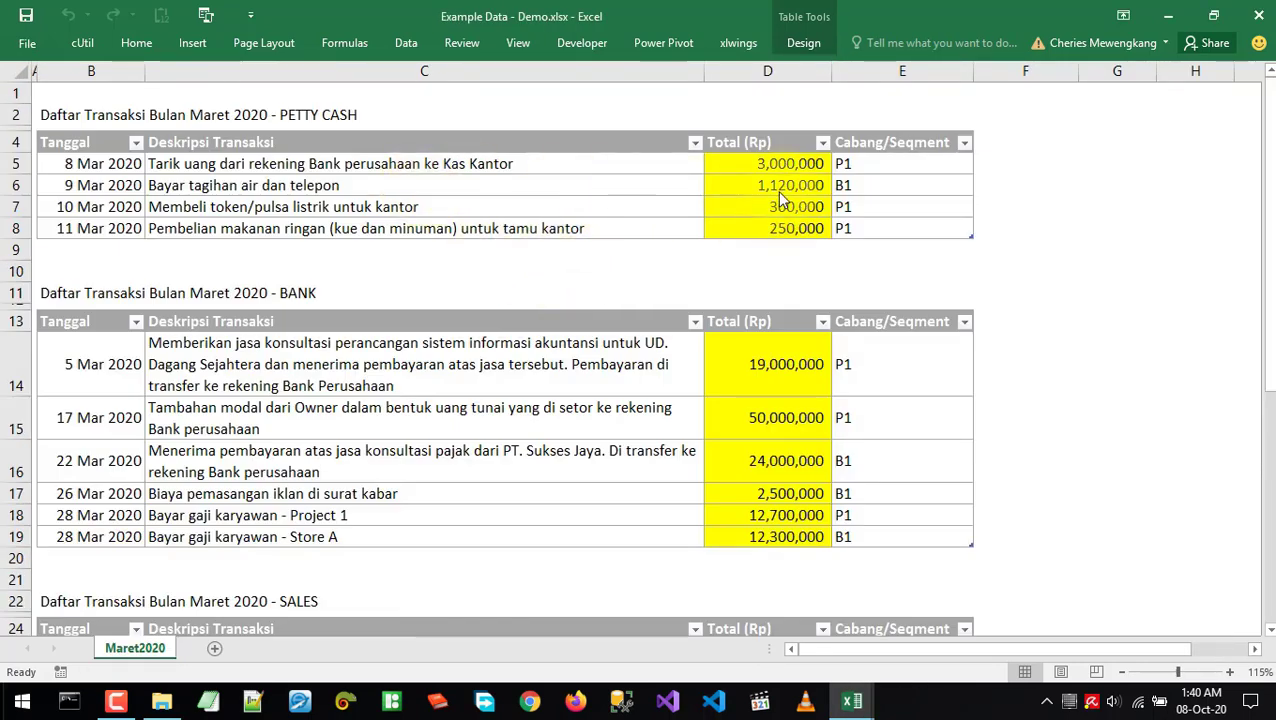
pyautogui.hotkey('alt', 'Tab')
pyautogui.write('1')
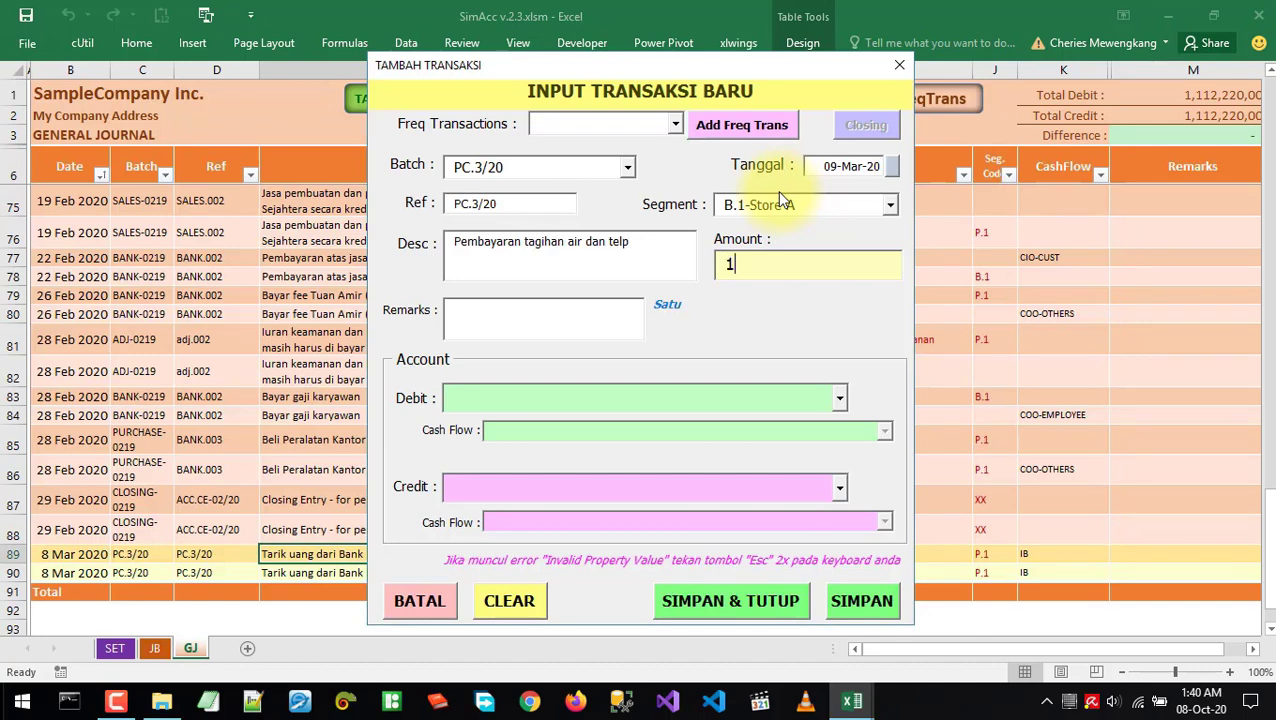
pyautogui.write(',120,000')
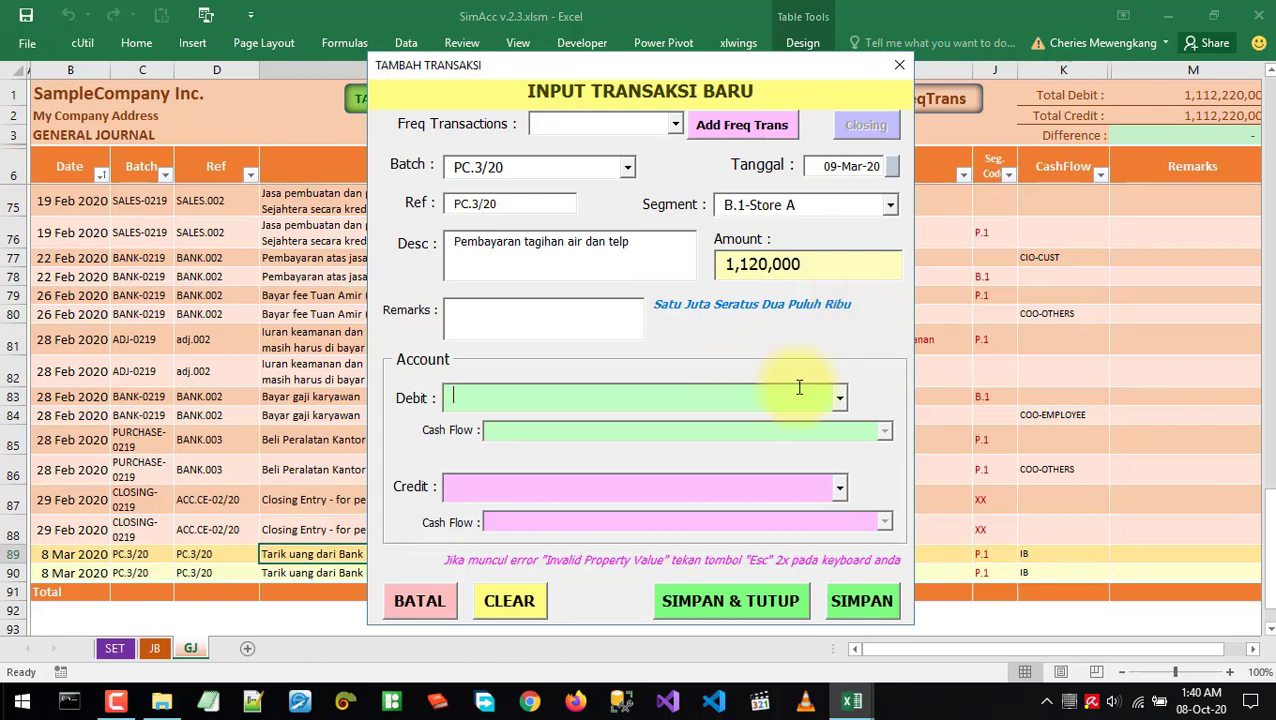
# Filter the chart of accounts by BEBAN and select 5025-Listrik, air, telepon as the transaction's debit account
pyautogui.click(516, 401)
pyautogui.click(845, 264)
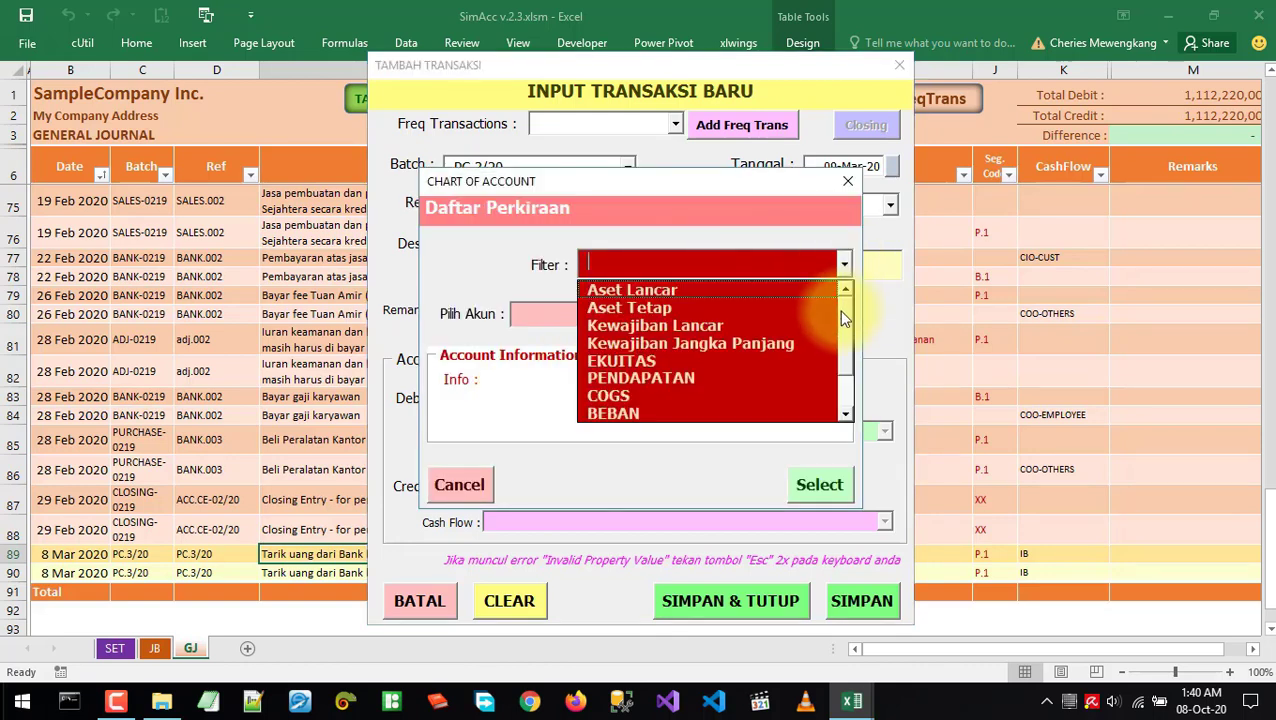
pyautogui.scroll(-1, 840, 352)
pyautogui.click(700, 378)
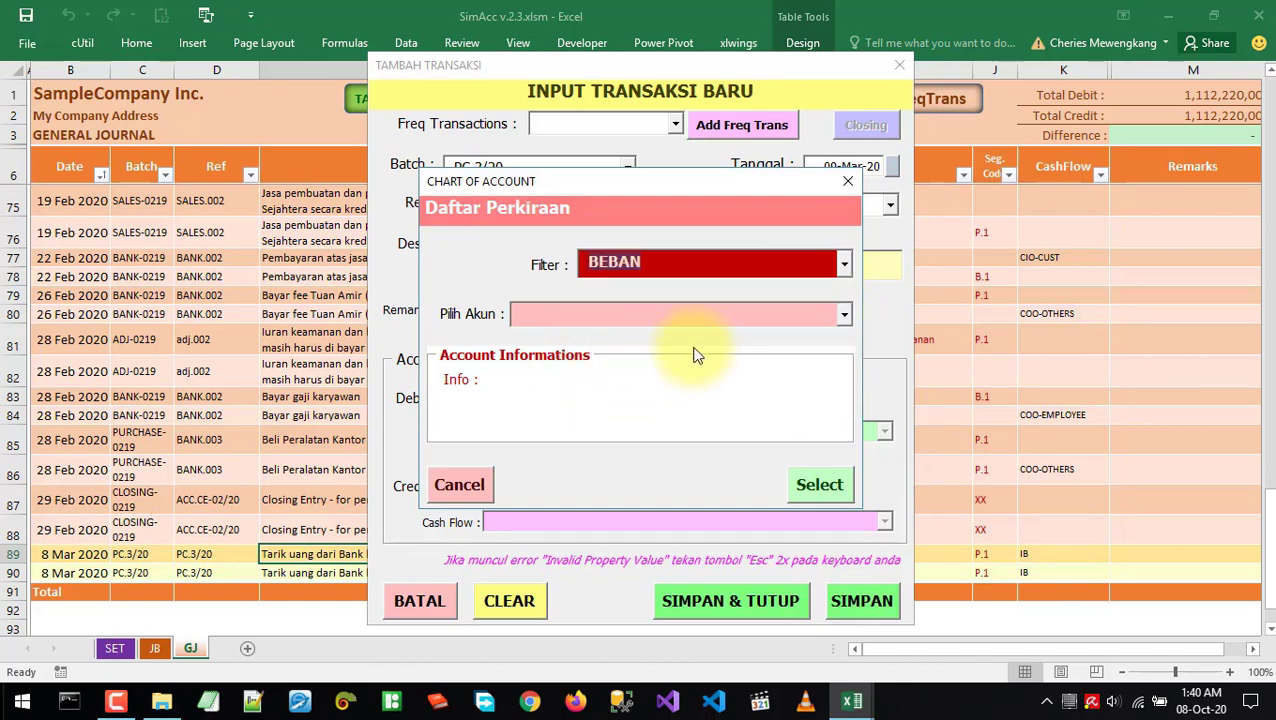
pyautogui.click(841, 316)
pyautogui.scroll(-2, 830, 400)
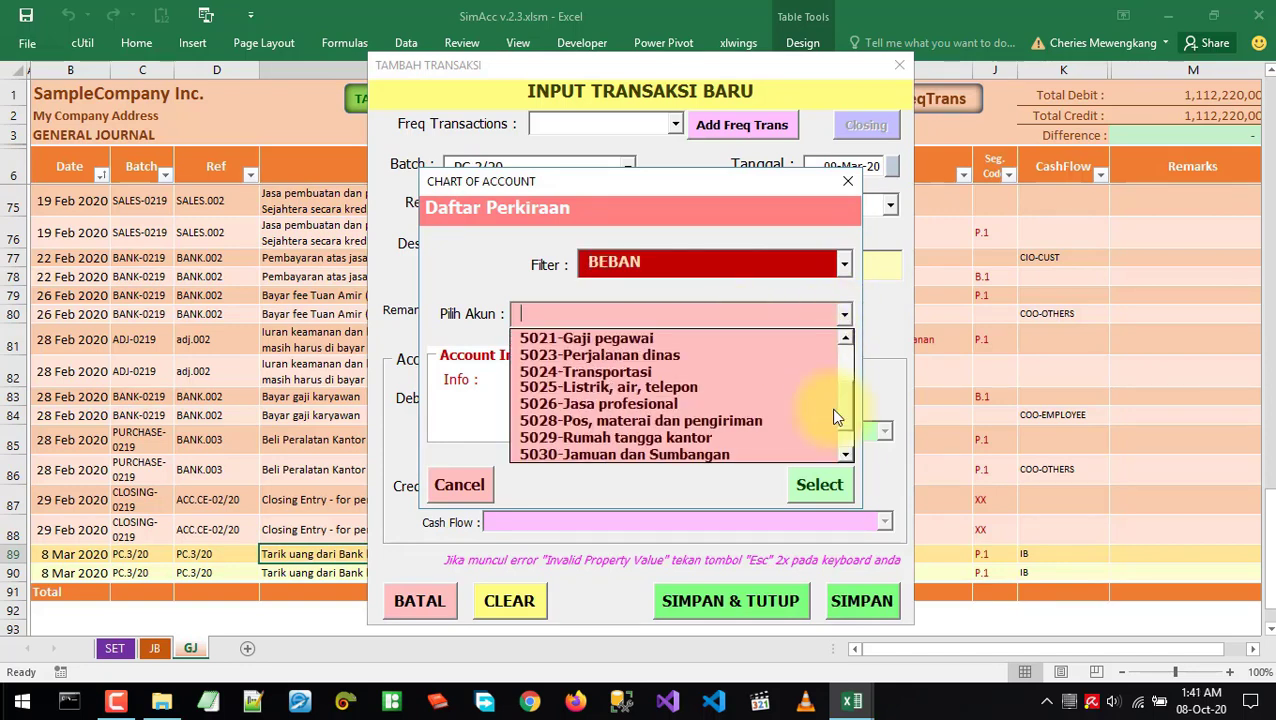
pyautogui.click(660, 390)
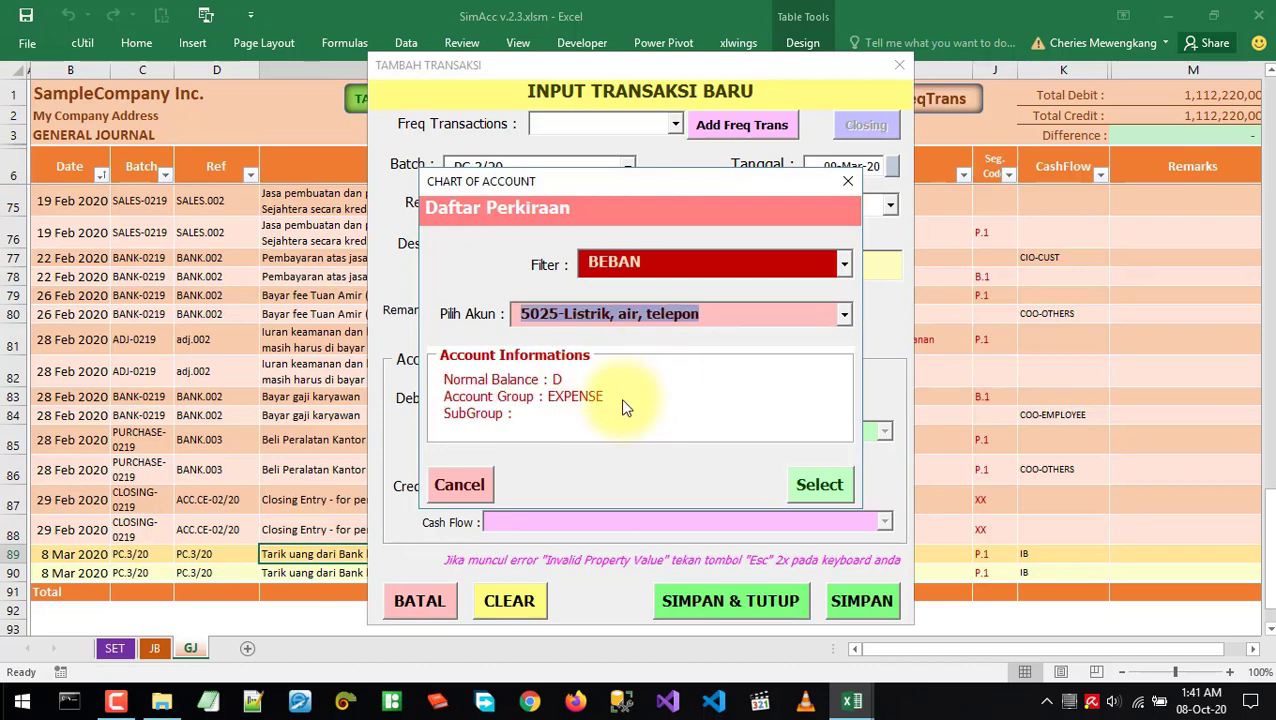
pyautogui.click(820, 484)
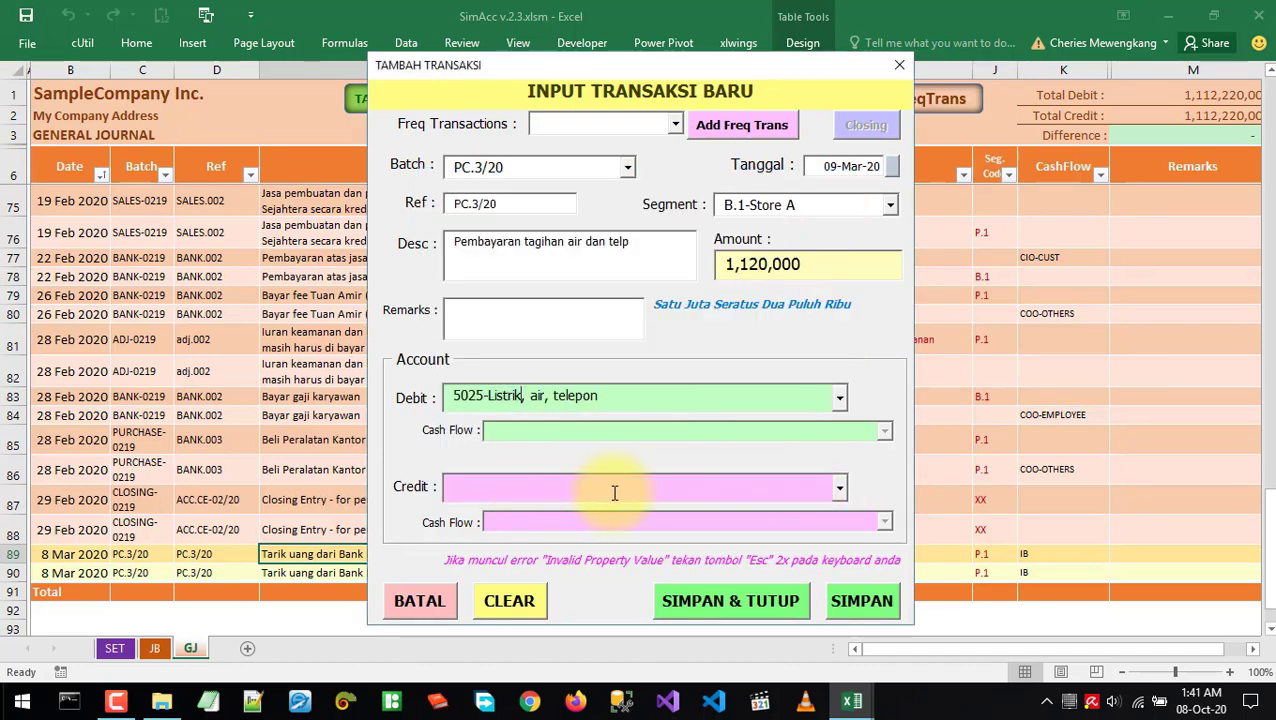
# Credit 1002-Petty Cash with cash flow COO-OTHERS>Pembayaran operasional lainnya and save the 9 March transaction, keeping the form open
pyautogui.hotkey('alt', 'Tab')
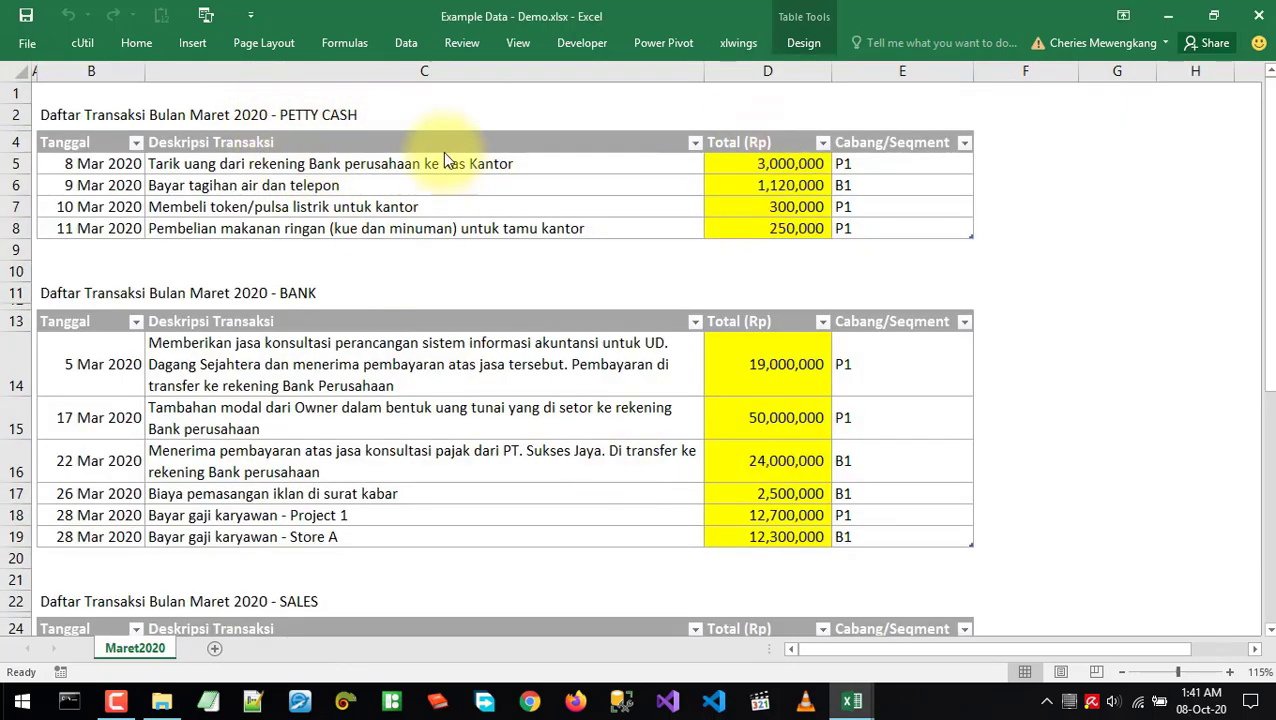
pyautogui.hotkey('alt', 'Tab')
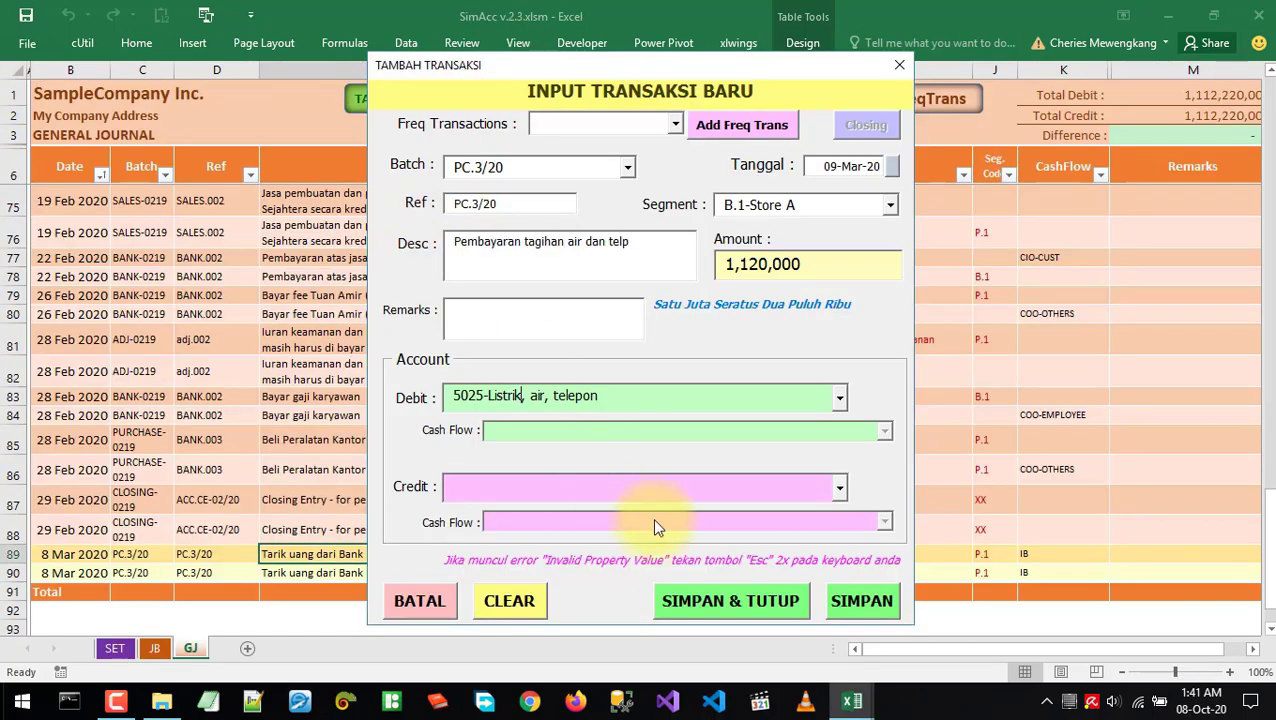
pyautogui.click(838, 496)
pyautogui.click(527, 512)
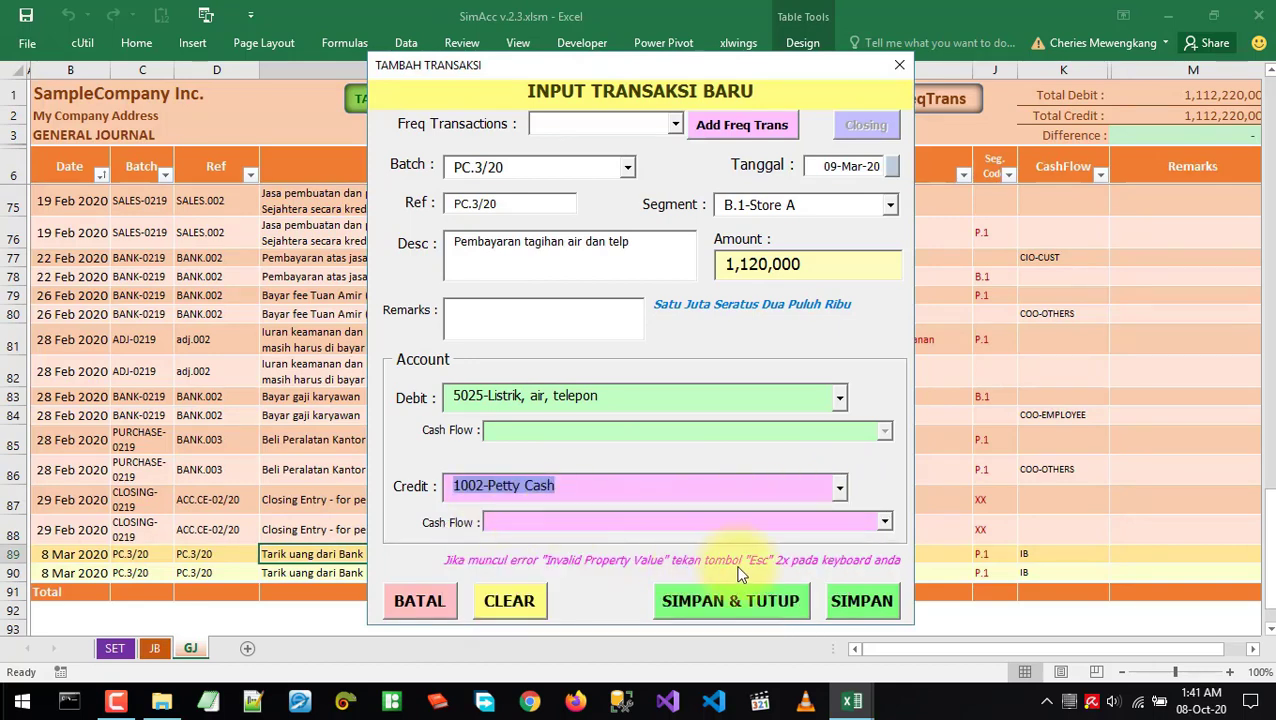
pyautogui.click(884, 521)
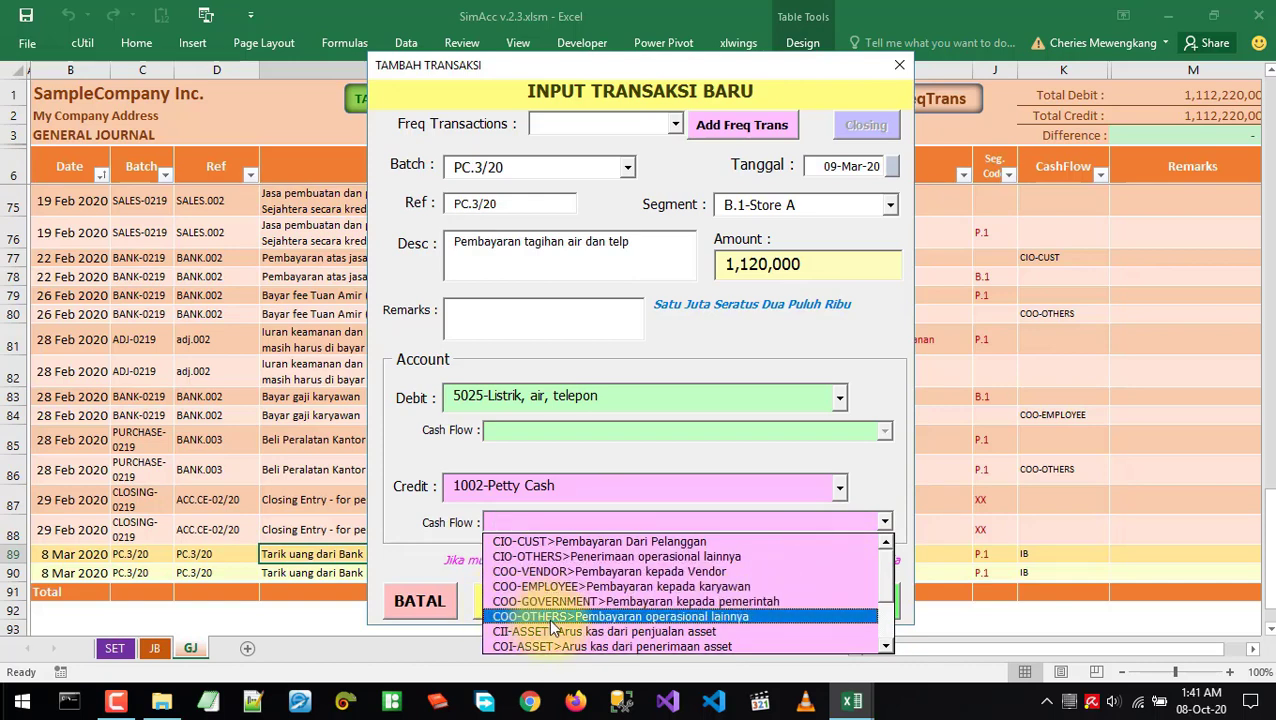
pyautogui.click(679, 618)
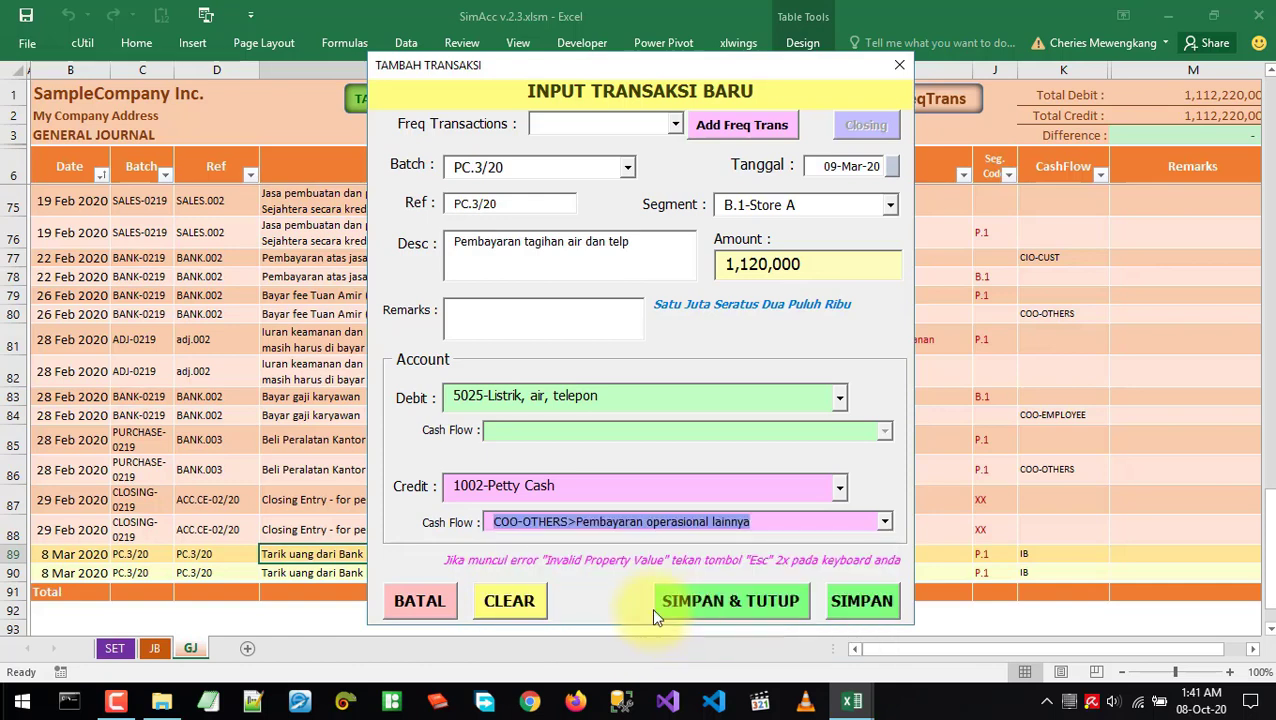
pyautogui.click(862, 603)
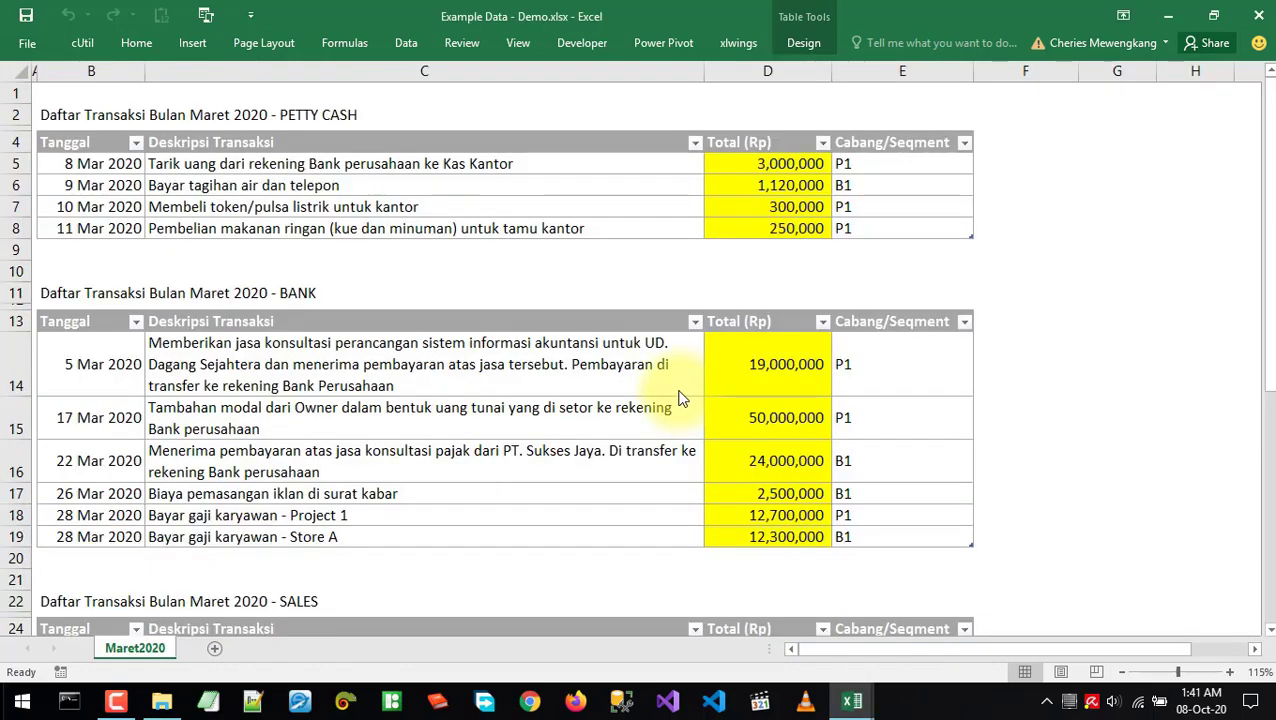
# Check the next petty cash transaction's date in Example Data - Demo.xlsx and set the form's date to 10 March 2020
pyautogui.hotkey('alt', 'Tab')
pyautogui.hotkey('alt', 'Tab')
pyautogui.hotkey('alt', 'Tab')
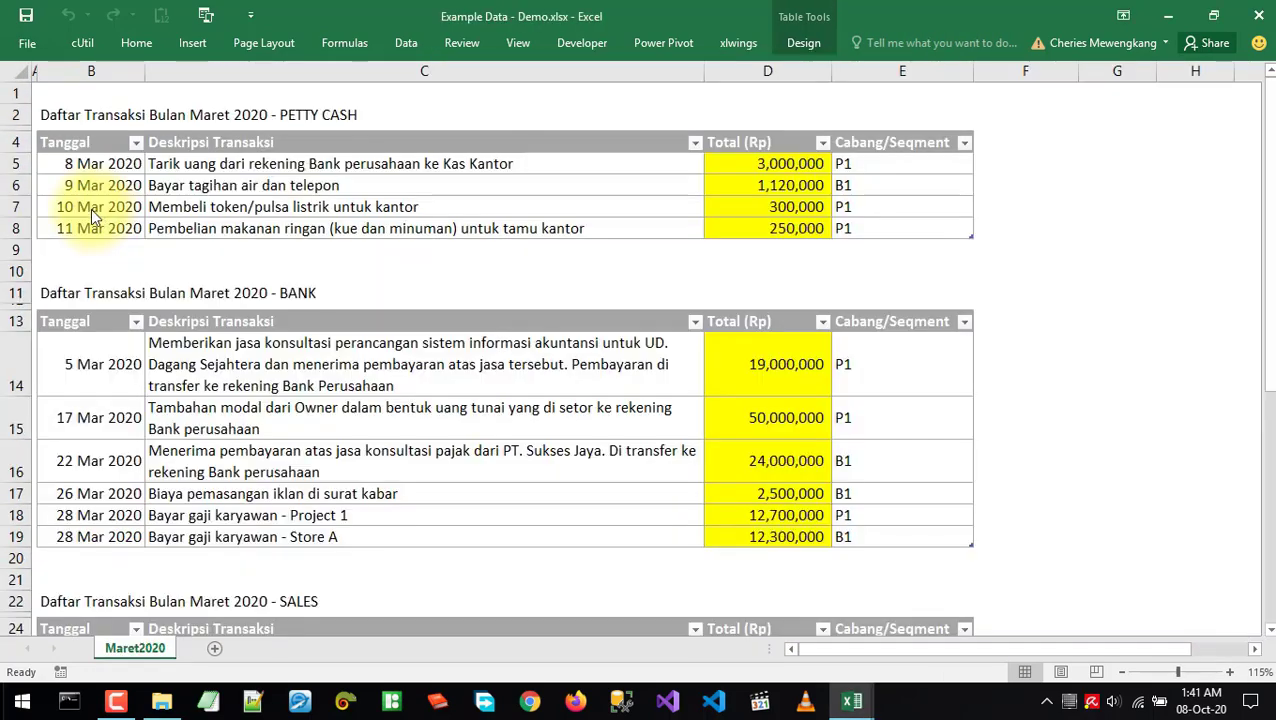
pyautogui.hotkey('alt', 'Tab')
pyautogui.click(891, 166)
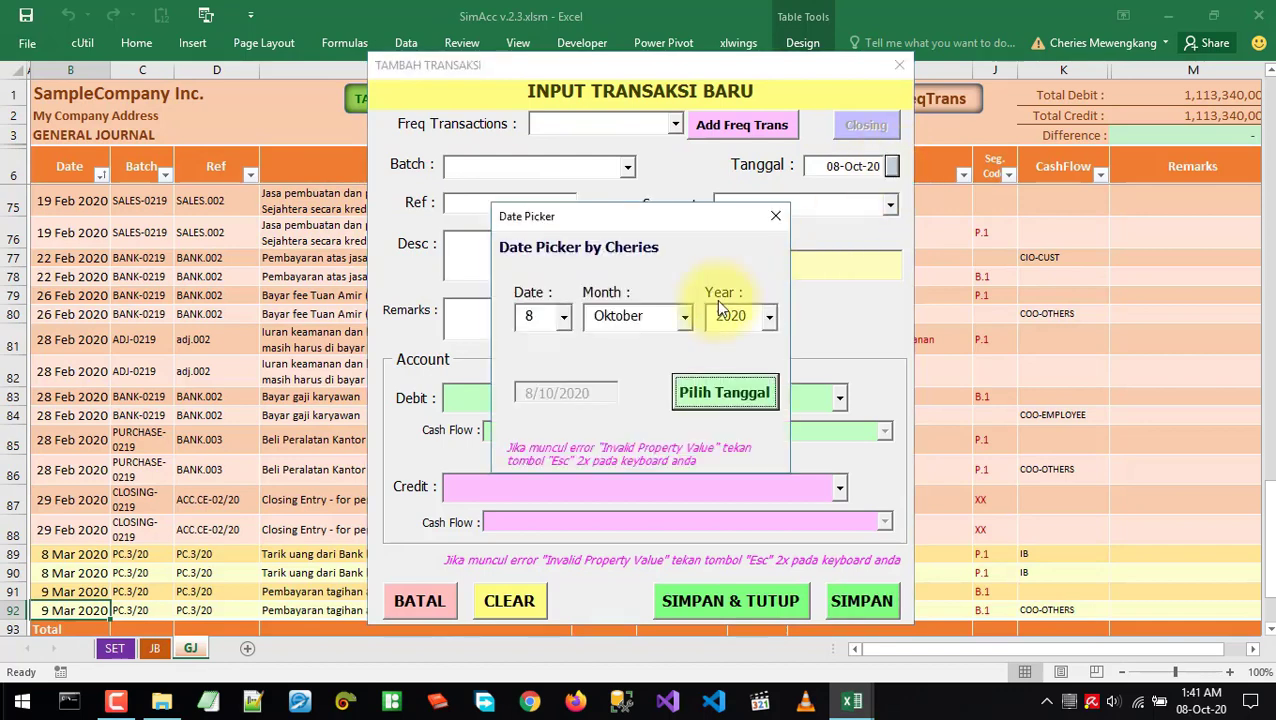
pyautogui.click(563, 318)
pyautogui.click(546, 378)
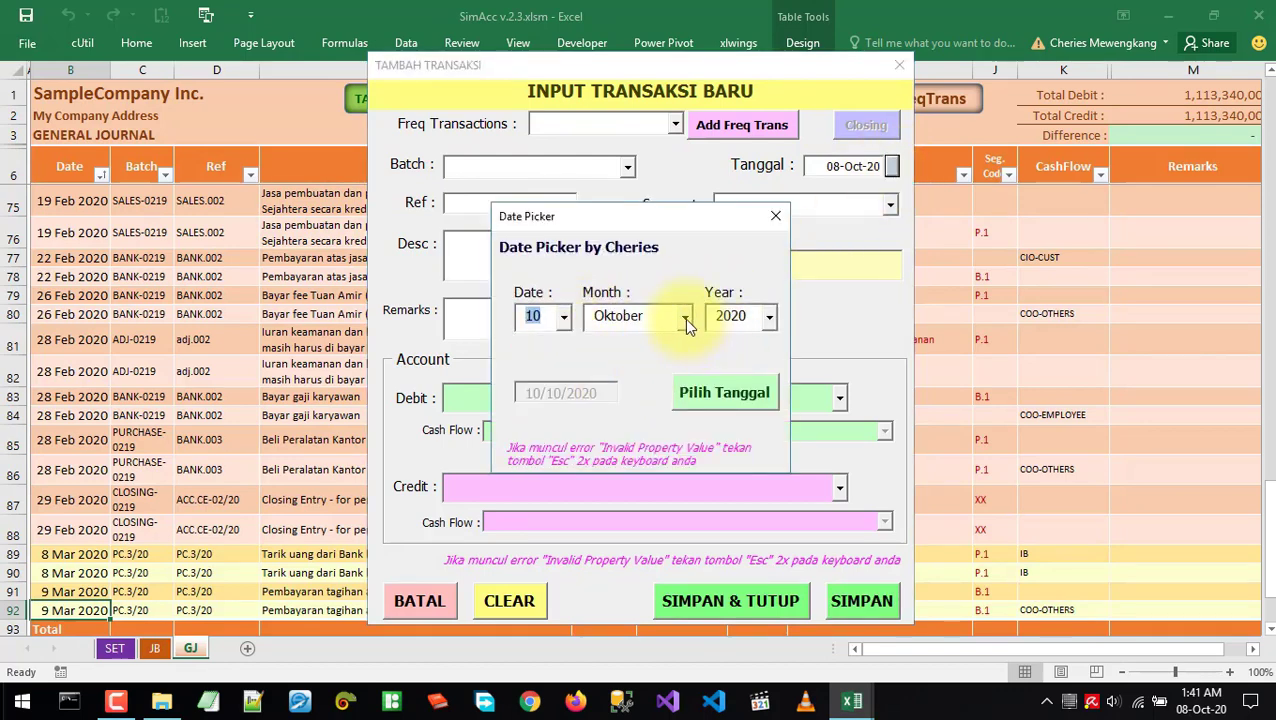
pyautogui.click(684, 317)
pyautogui.scroll(2, 640, 400)
pyautogui.click(612, 378)
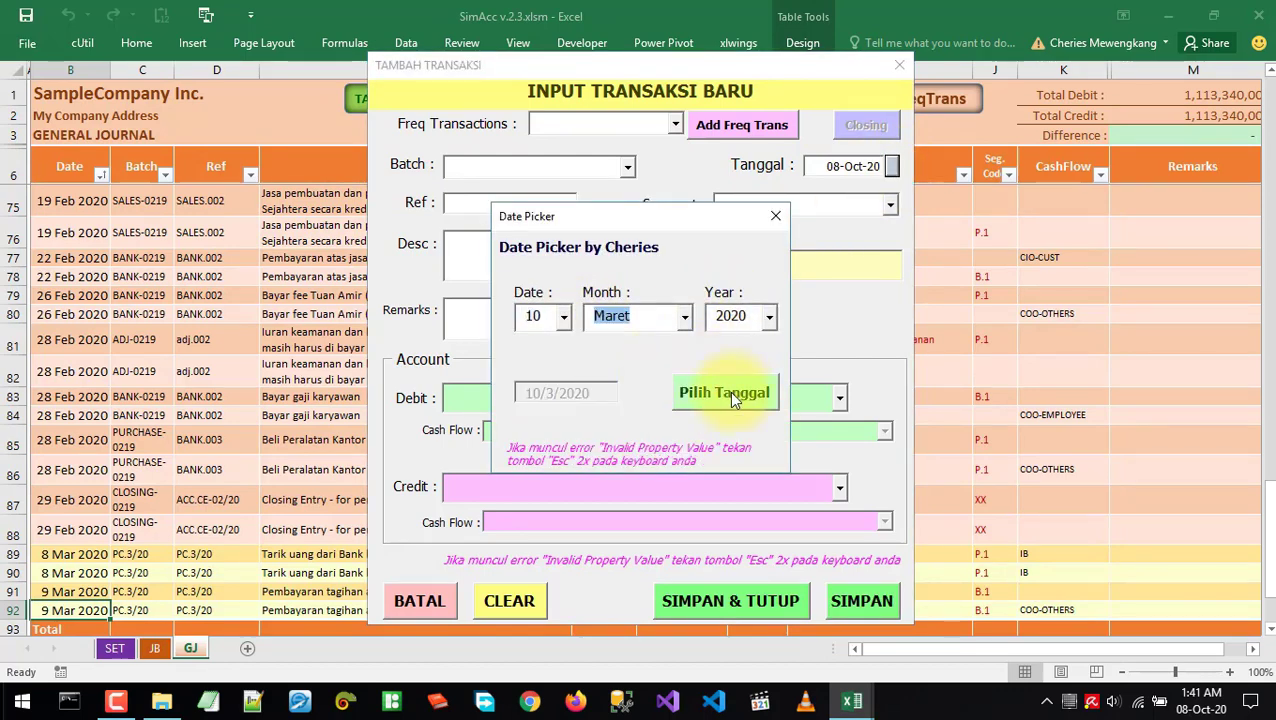
pyautogui.click(729, 391)
# Check the 10 March description in Example Data - Demo.xlsx and enter "Pembelian pulsa listrik untuk kantor" as the form's description
pyautogui.hotkey('alt', 'Tab')
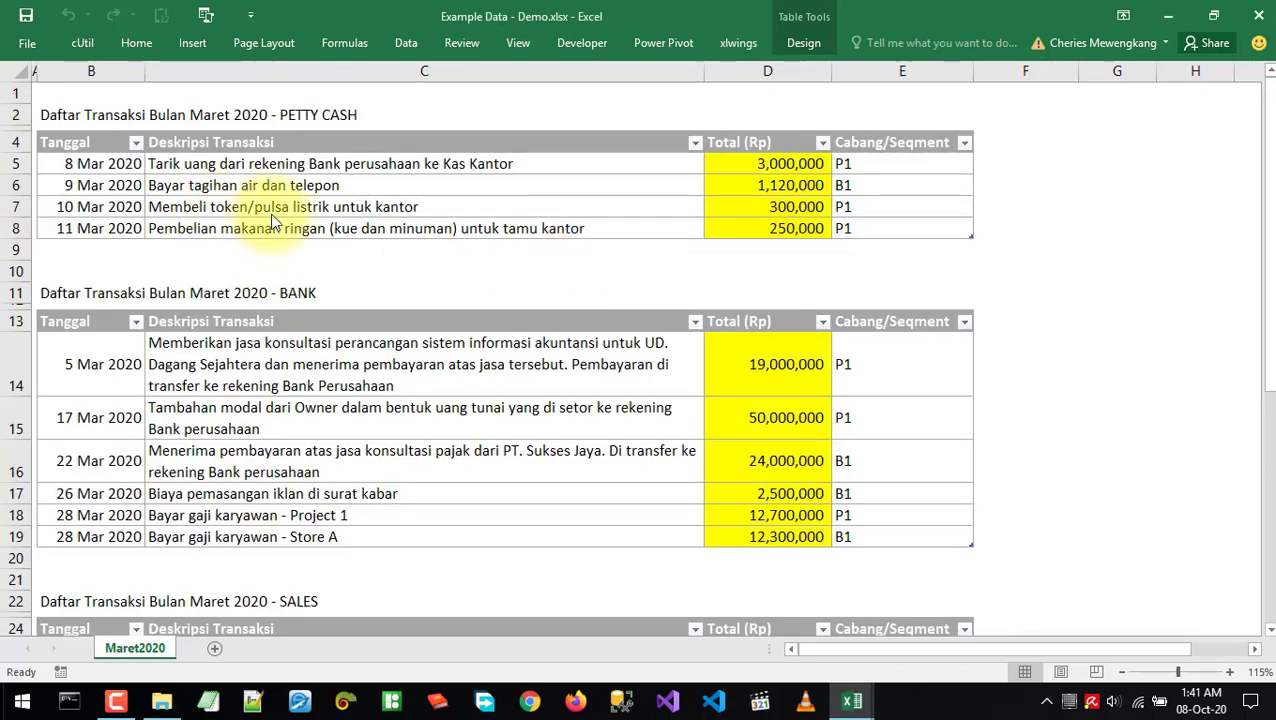
pyautogui.hotkey('alt', 'Tab')
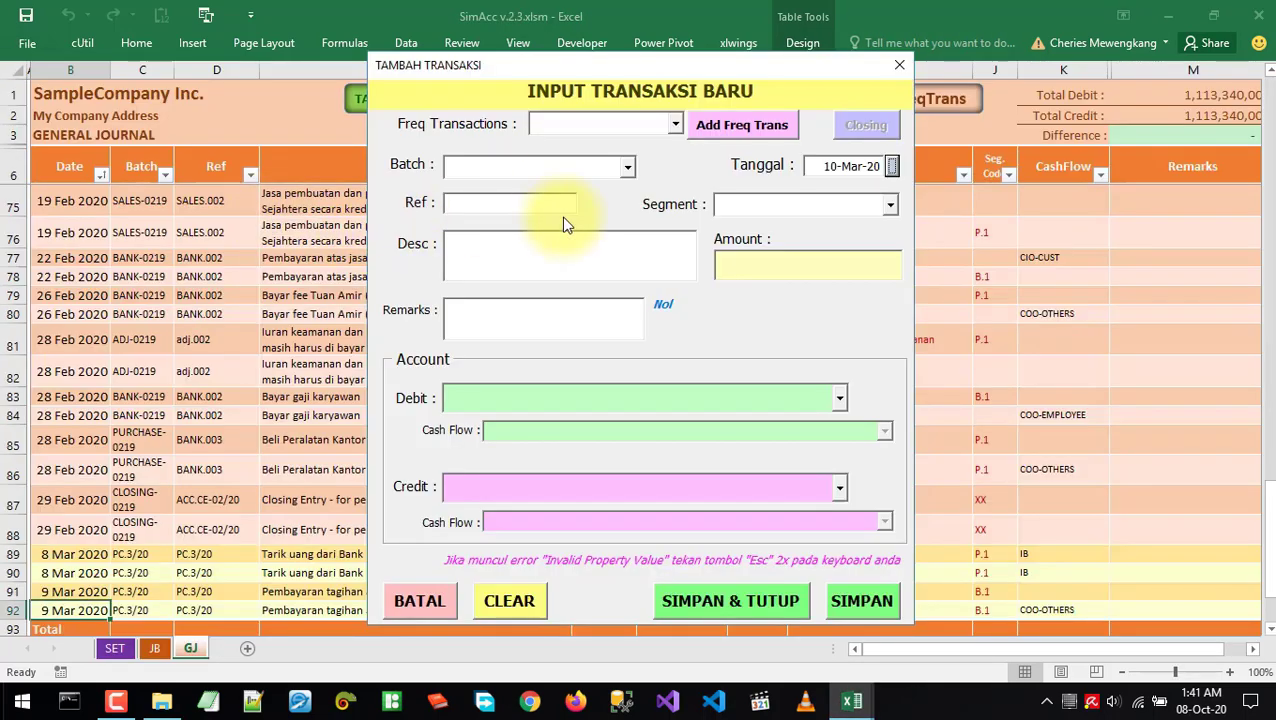
pyautogui.click(581, 255)
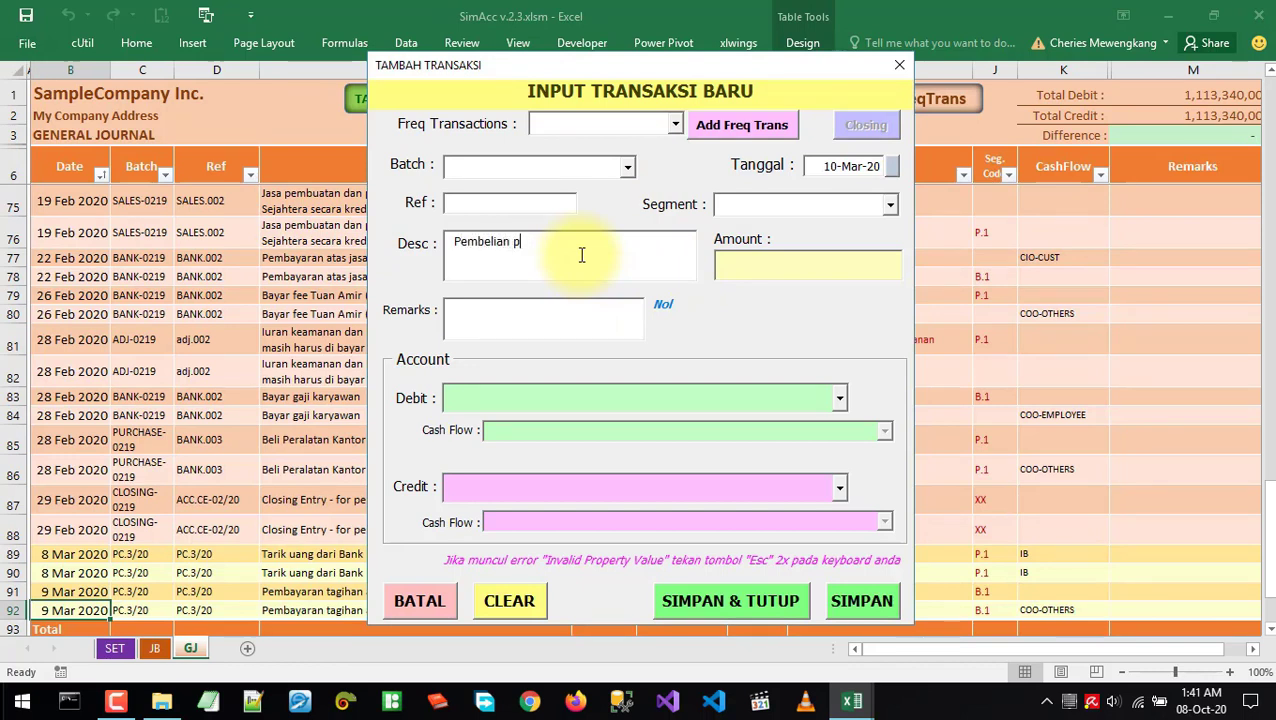
pyautogui.write('Pembelian pulsa listrik untuk kantor')
# Assign the transaction to segment P.1-Project A and batch PC.3/20, with BT.3/20 as the reference
pyautogui.click(890, 205)
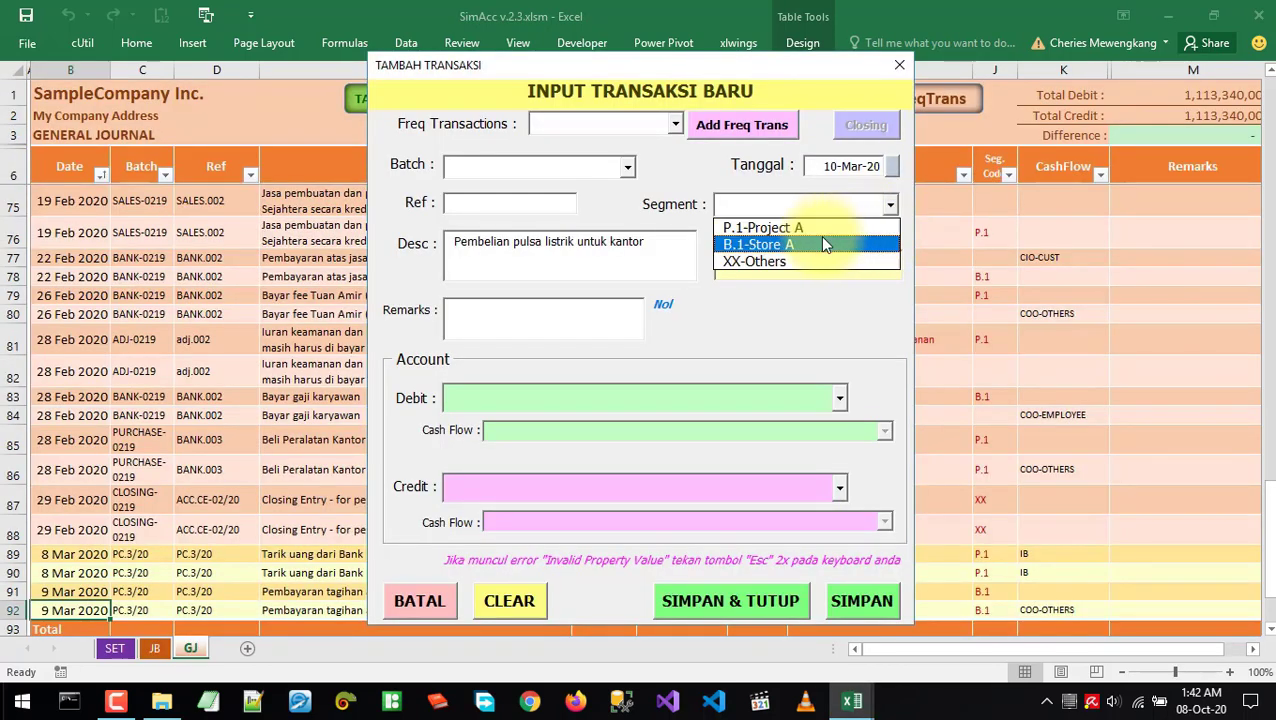
pyautogui.click(805, 228)
pyautogui.click(627, 170)
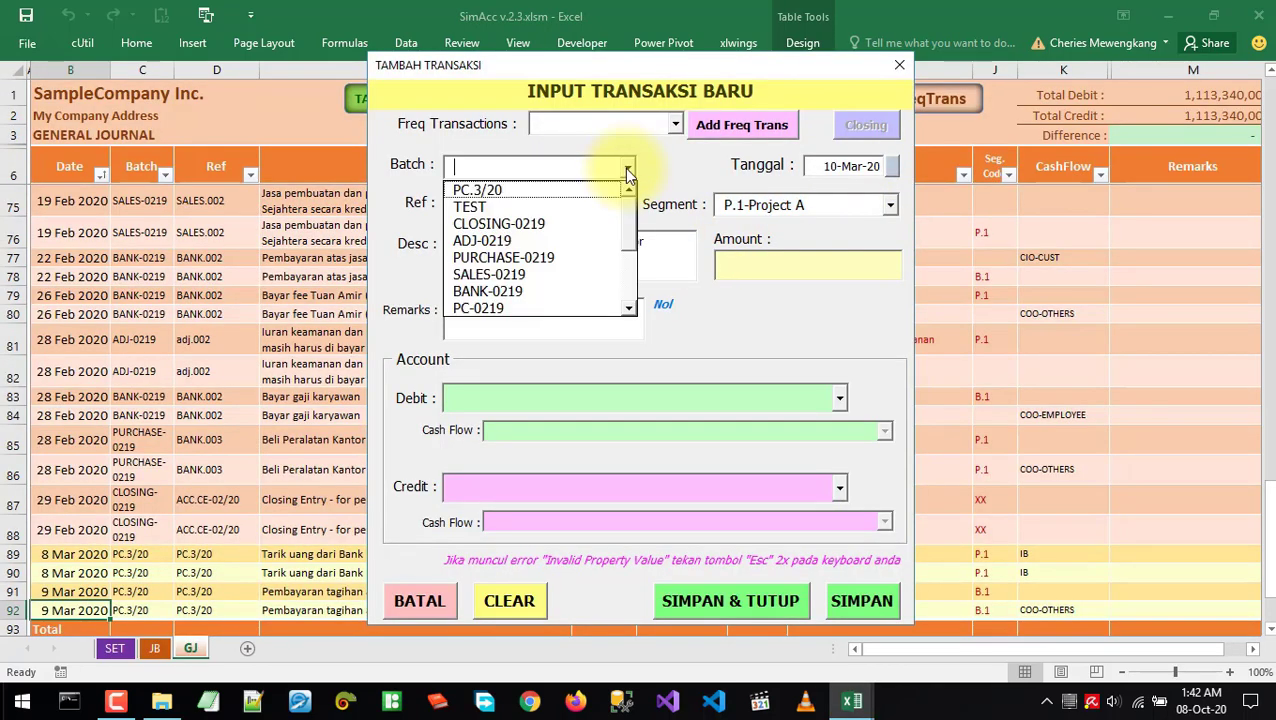
pyautogui.click(516, 192)
pyautogui.click(505, 207)
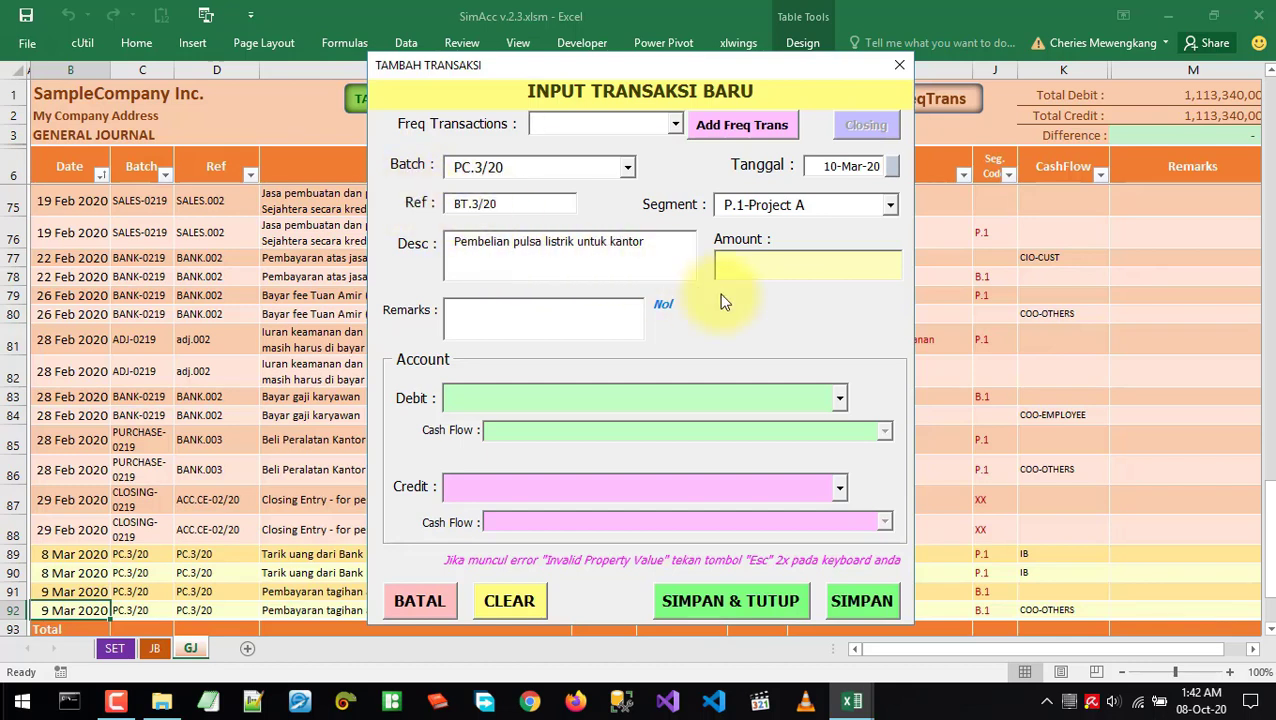
pyautogui.moveTo(521, 200); pyautogui.dragTo(419, 201)
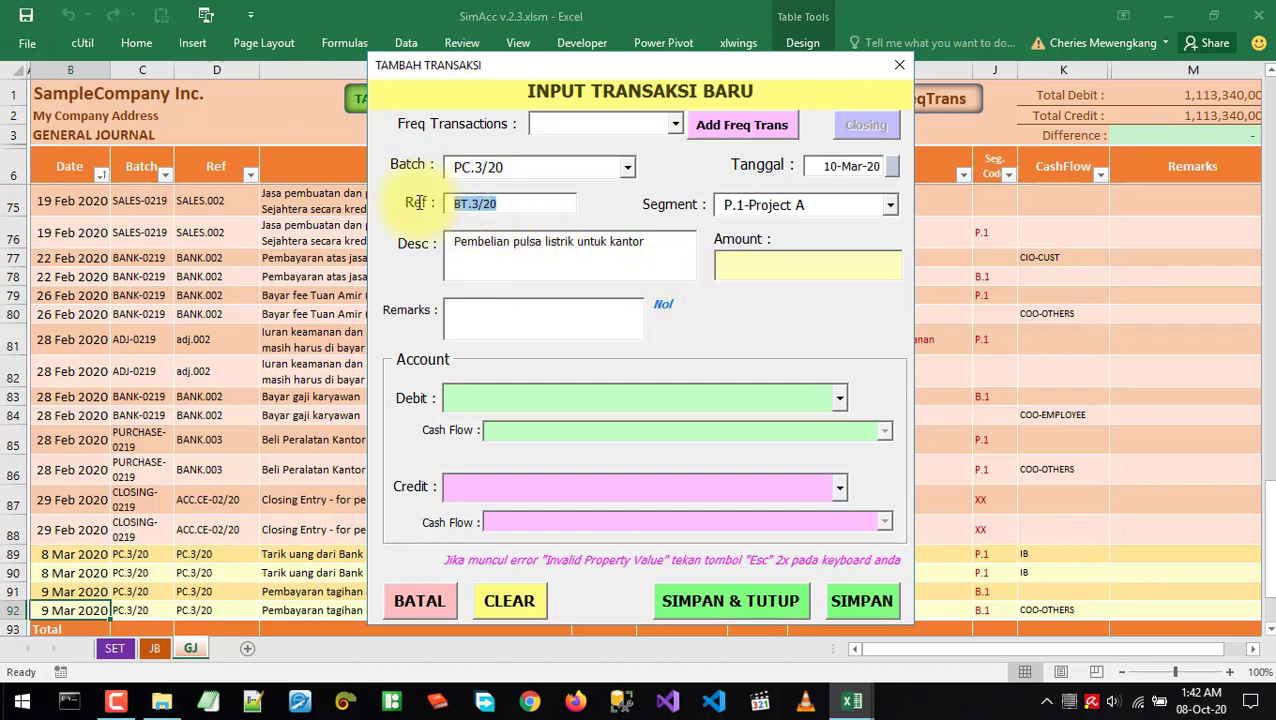
# Check the 10 March transaction's total in Example Data - Demo.xlsx and enter 300,000 as the amount in the form
pyautogui.hotkey('alt', 'Tab')
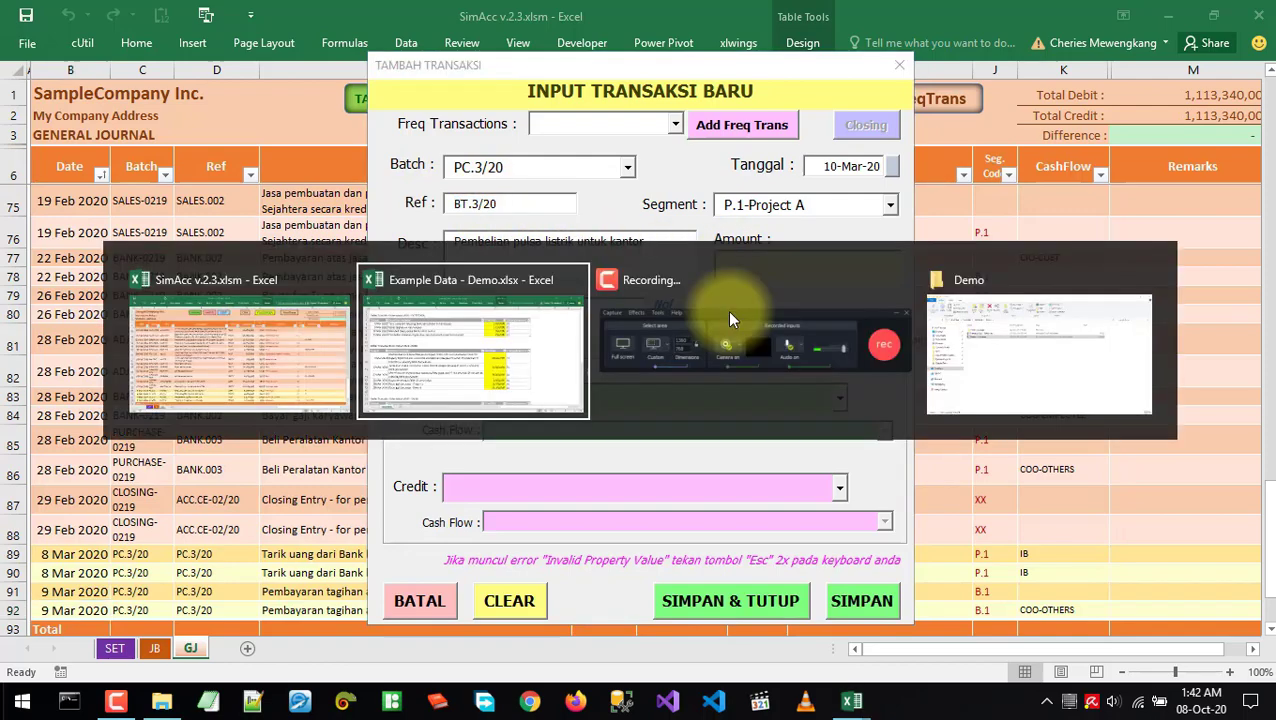
pyautogui.hotkey('alt', 'Tab')
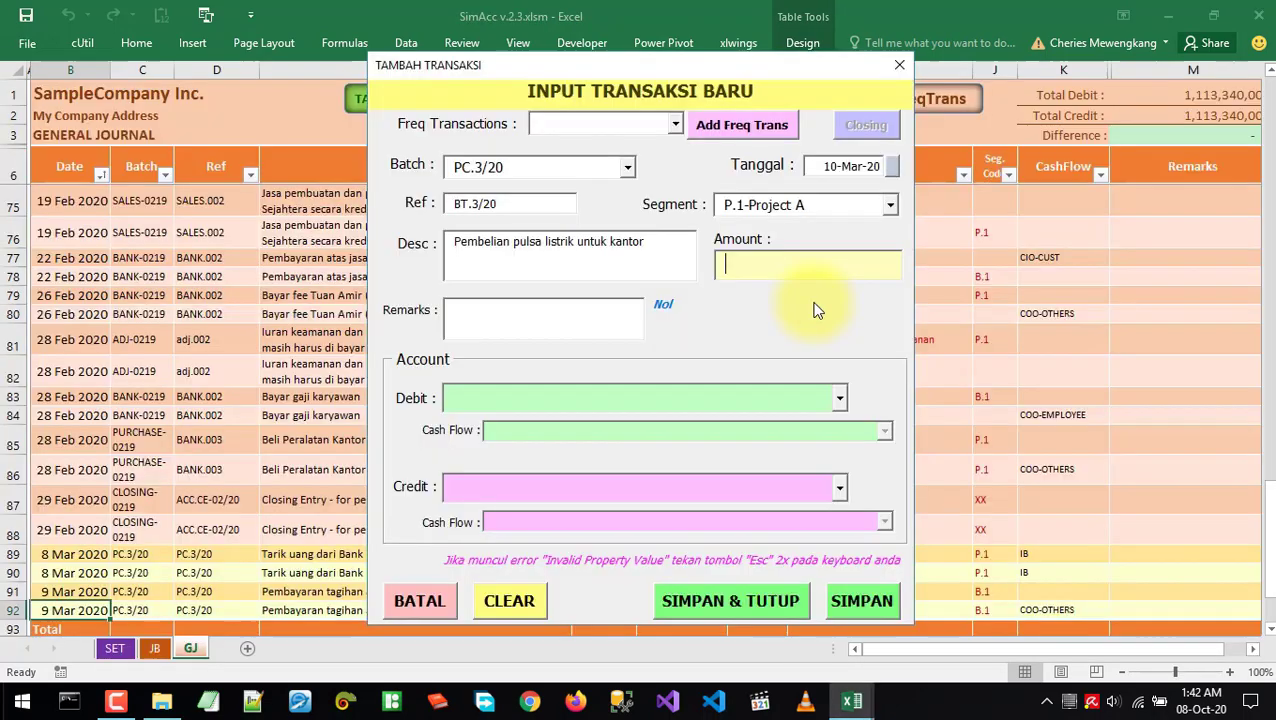
pyautogui.write('300,000')
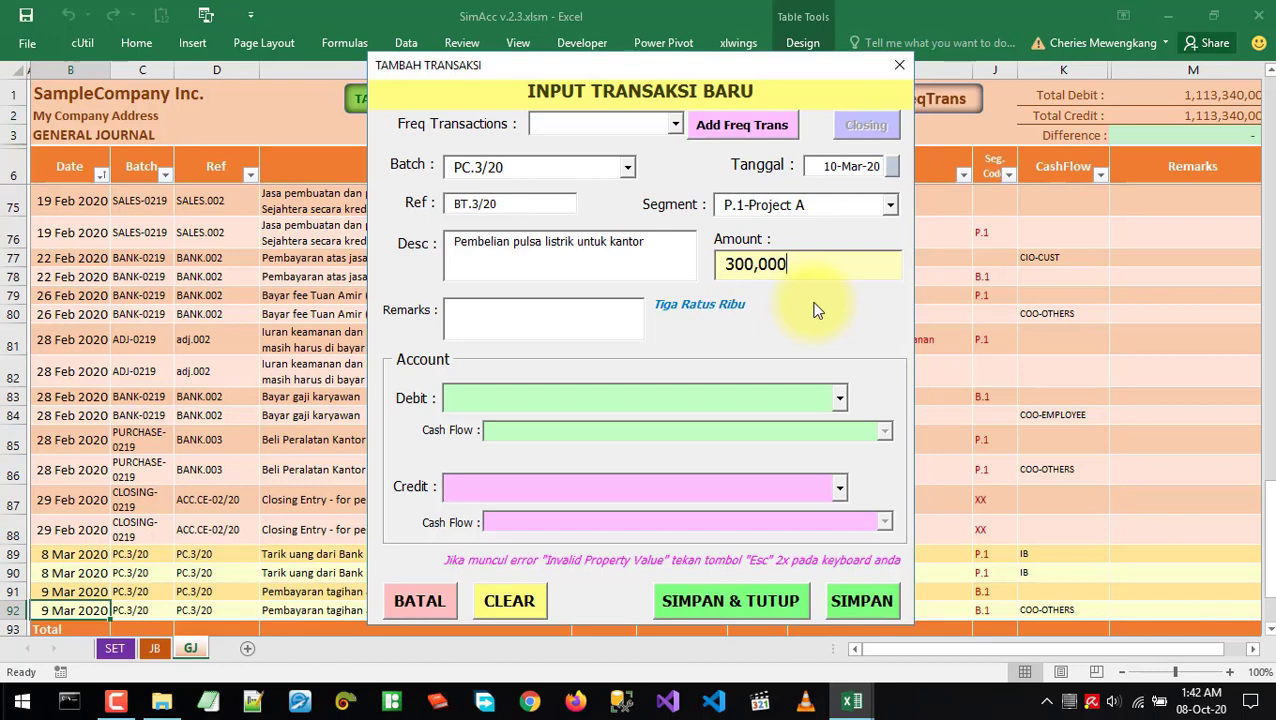
pyautogui.press('Tab')
# Debit the 10 March transaction to account 5025-Listrik, air, telepon, chosen from the BEBAN group in the chart of accounts
pyautogui.doubleClick(708, 398)
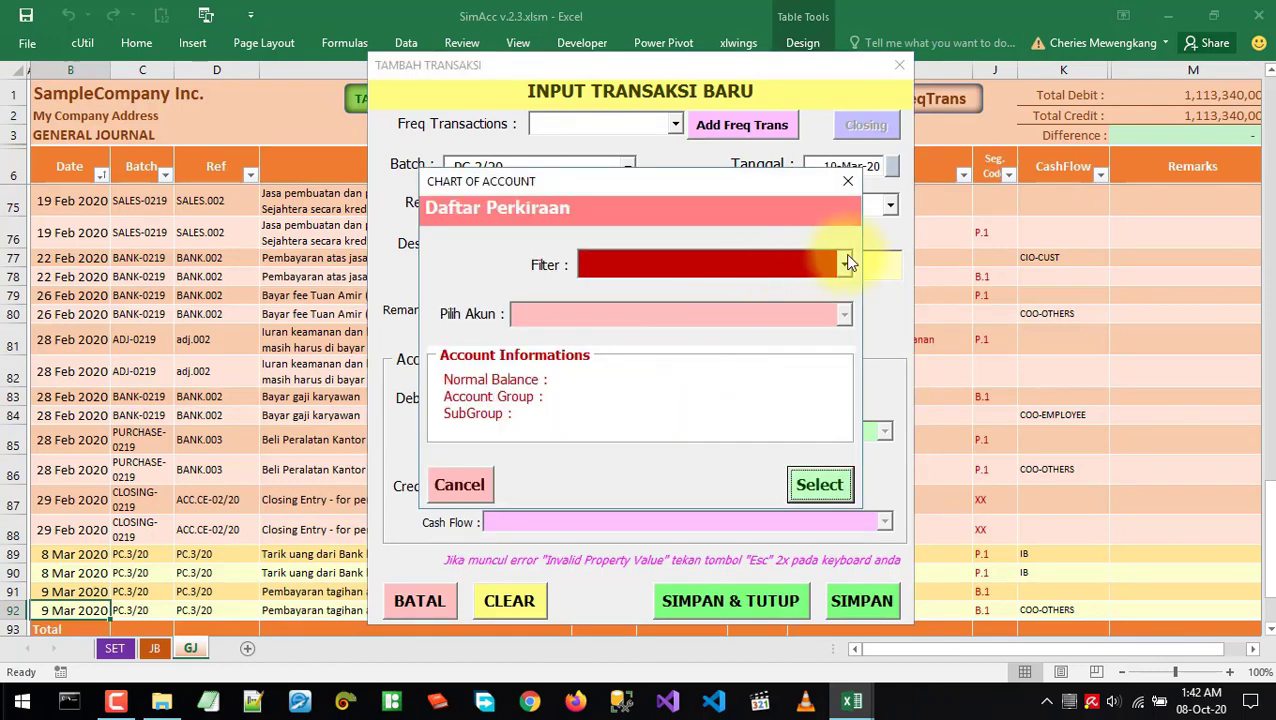
pyautogui.click(844, 262)
pyautogui.scroll(-1, 845, 322)
pyautogui.scroll(1, 760, 345)
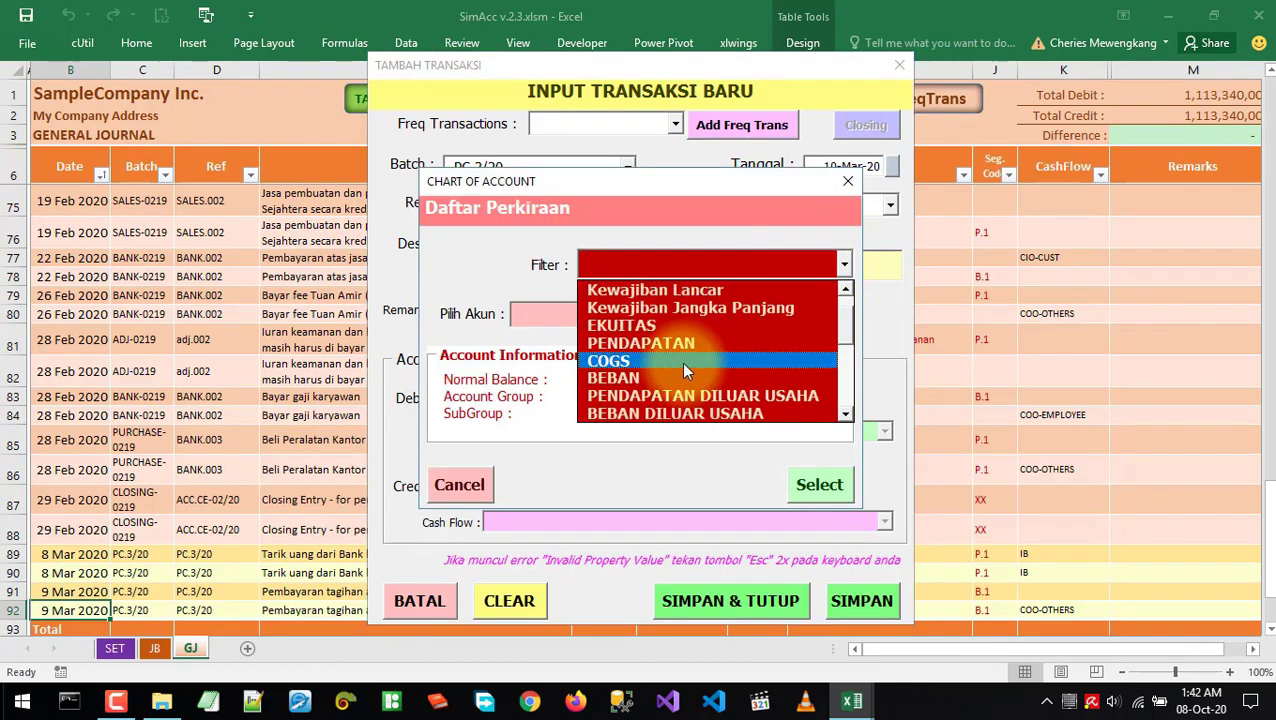
pyautogui.click(636, 379)
pyautogui.click(844, 314)
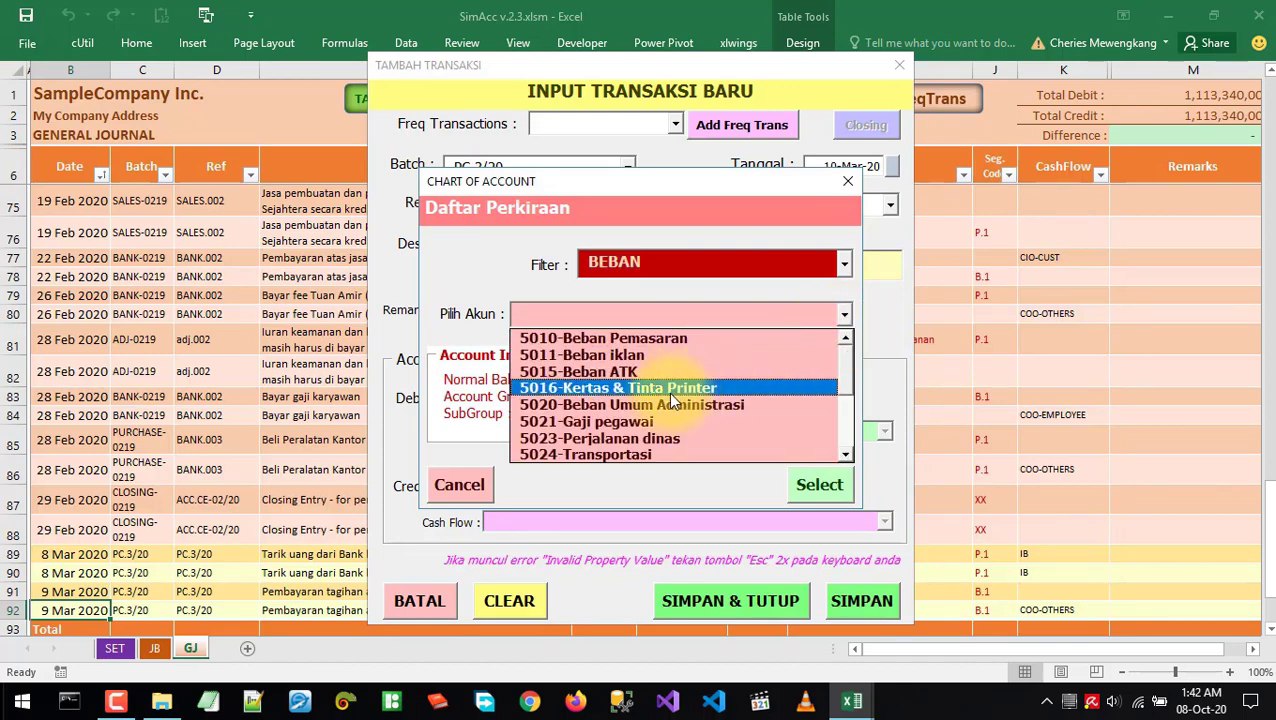
pyautogui.scroll(-1, 668, 400)
pyautogui.click(620, 421)
pyautogui.click(816, 487)
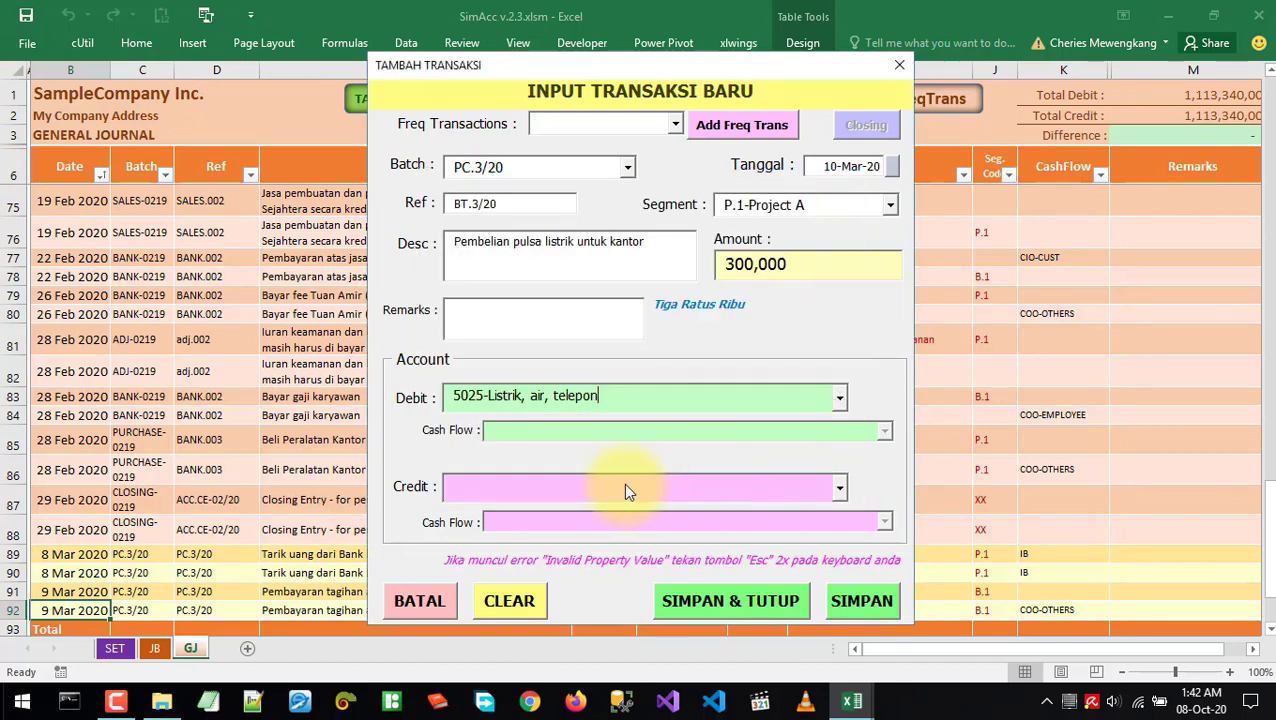
# Set the credit account to 1002-Petty Cash with cash flow COO-OTHERS>Pembayaran operasional lainnya and save the 10 March transaction
pyautogui.click(840, 486)
pyautogui.click(600, 514)
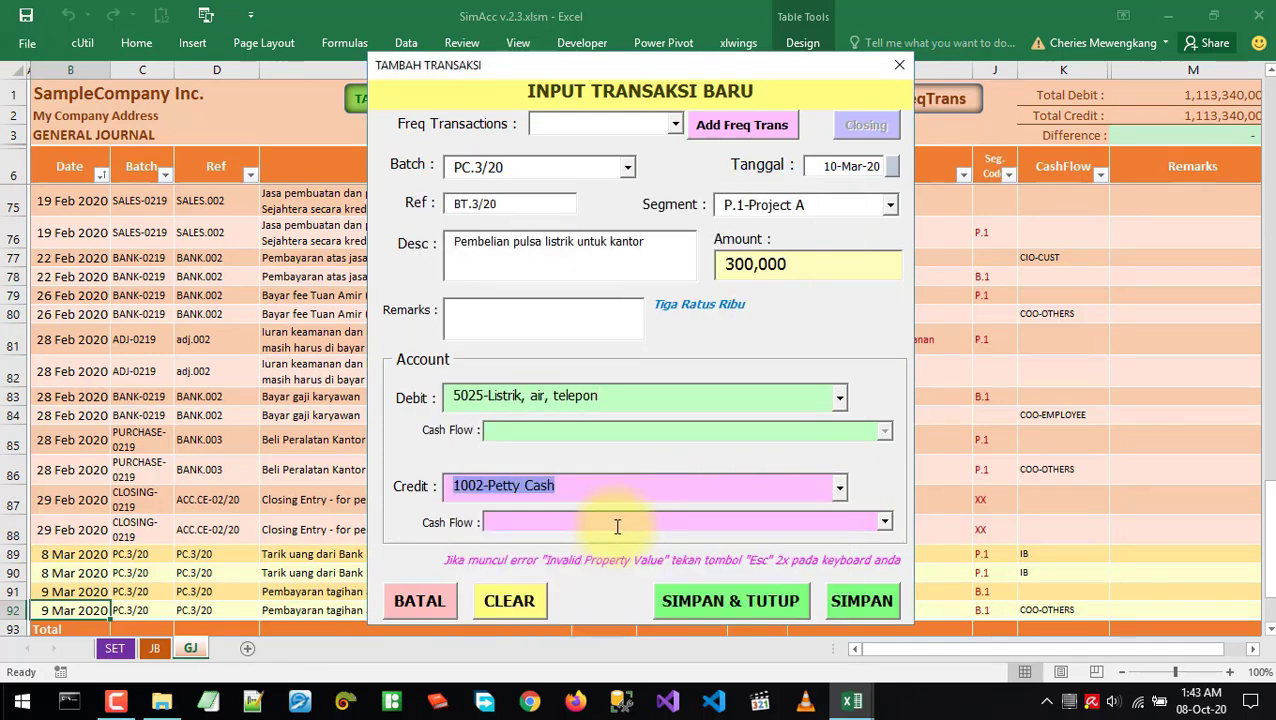
pyautogui.click(883, 522)
pyautogui.scroll(-2, 880, 566)
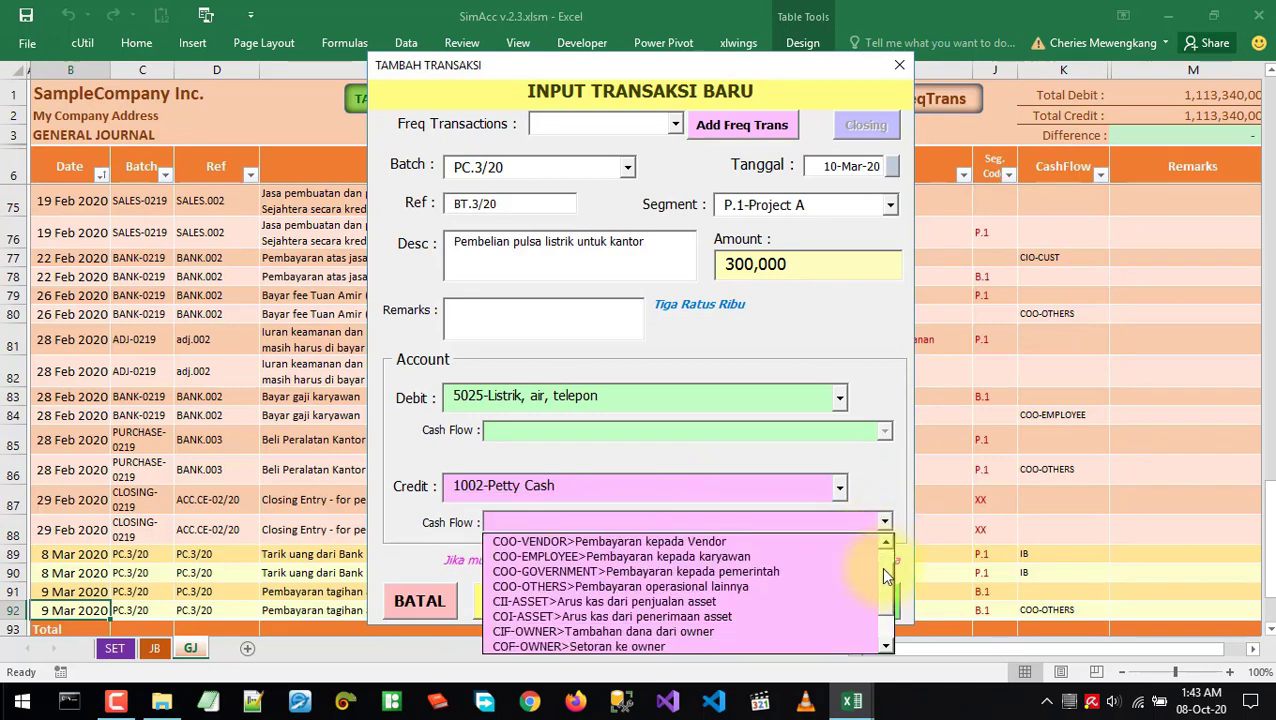
pyautogui.scroll(1, 880, 560)
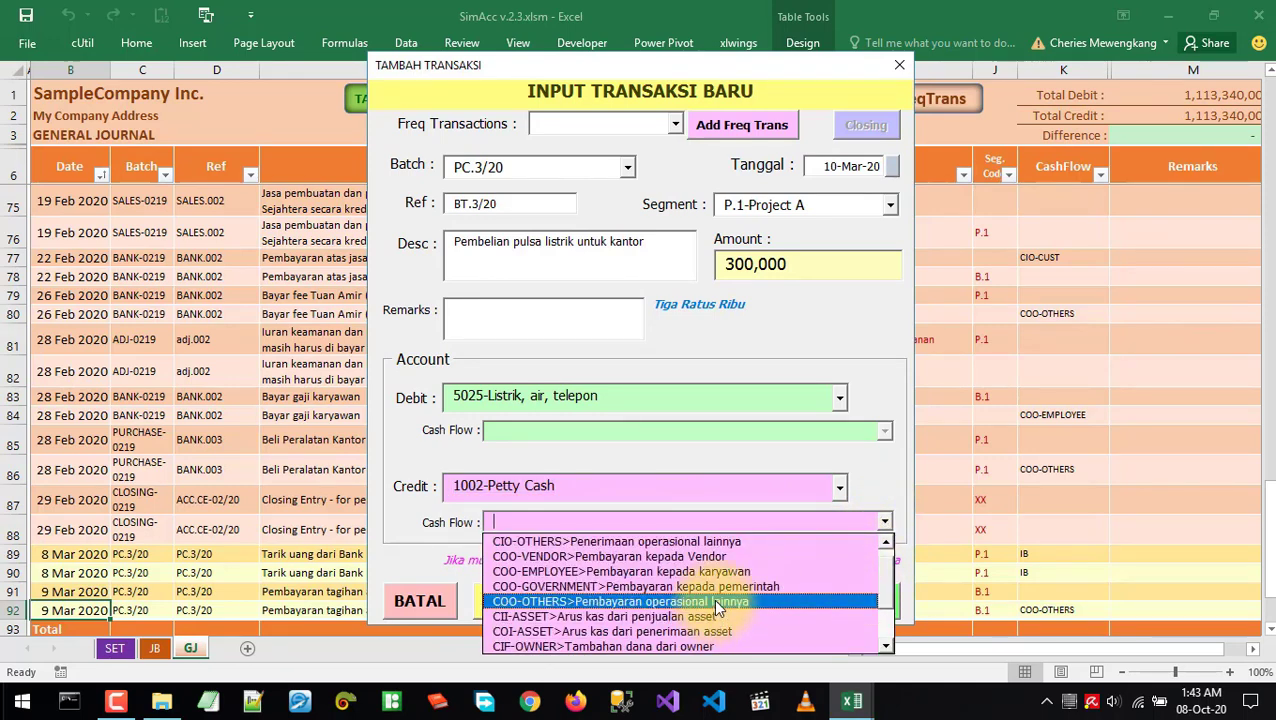
pyautogui.click(680, 601)
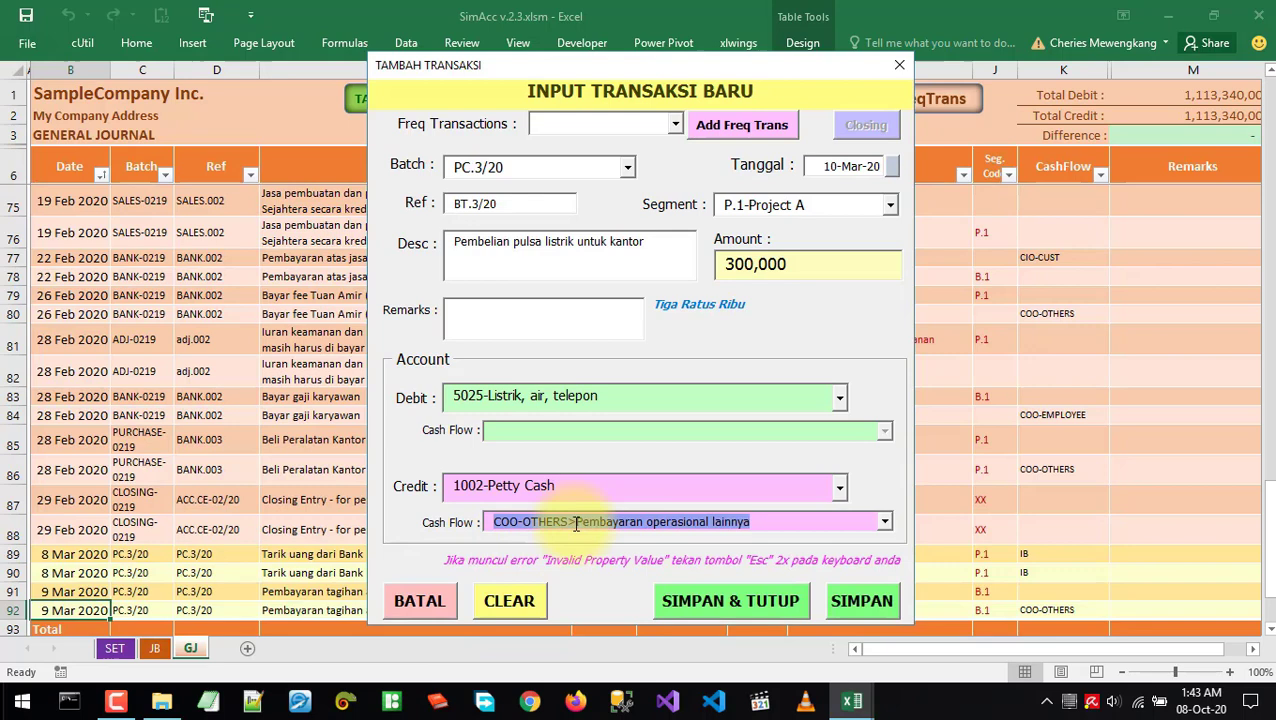
pyautogui.click(849, 605)
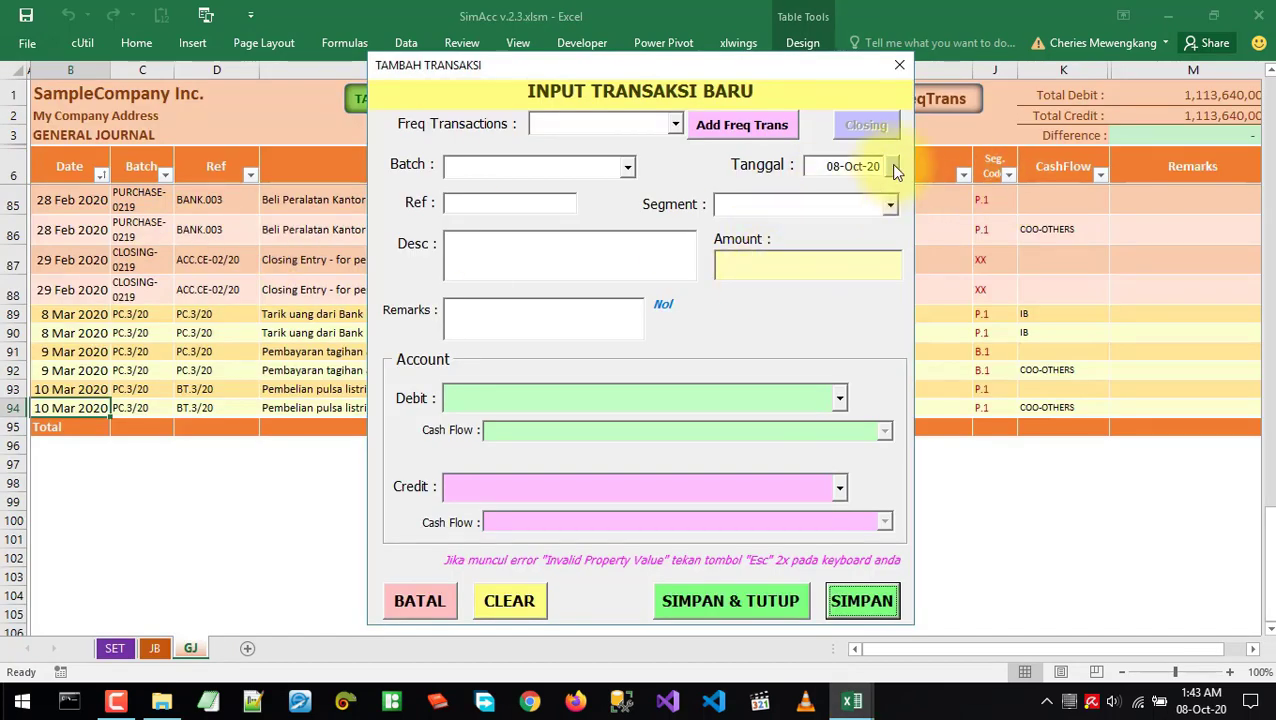
# Set the new transaction's date to 11 March 2020
pyautogui.click(892, 166)
pyautogui.click(566, 316)
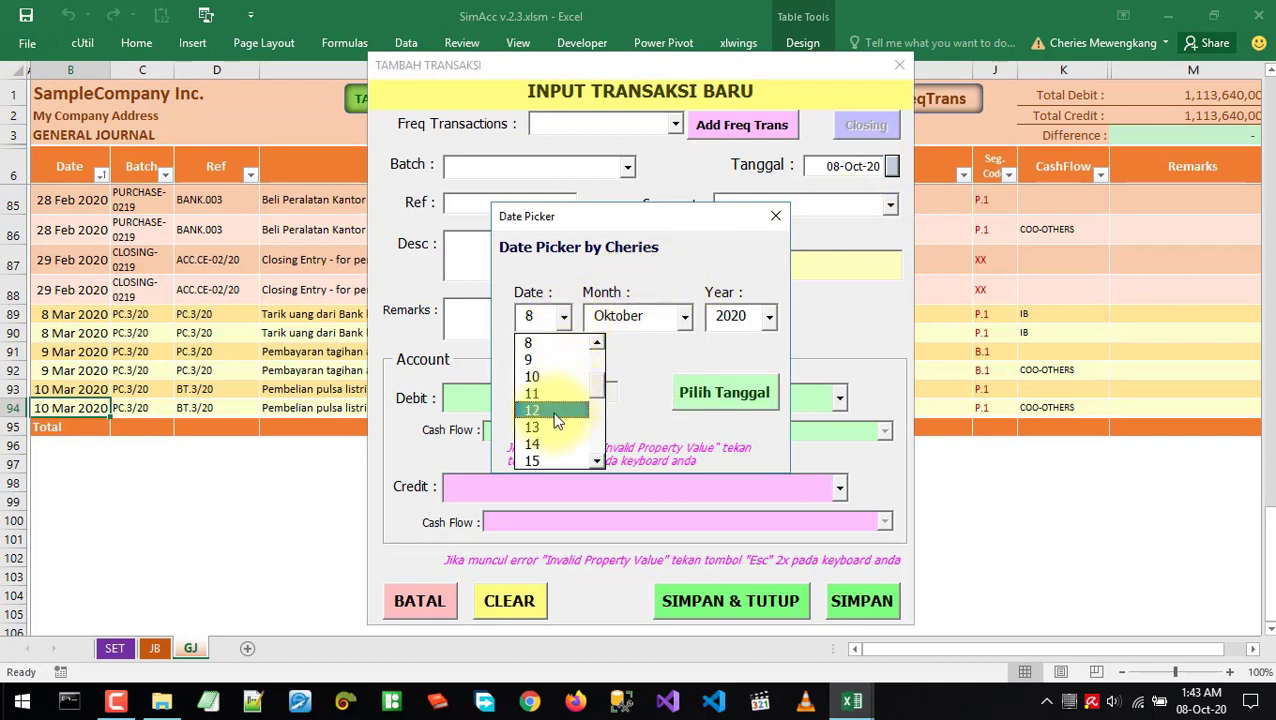
pyautogui.click(540, 407)
pyautogui.click(564, 316)
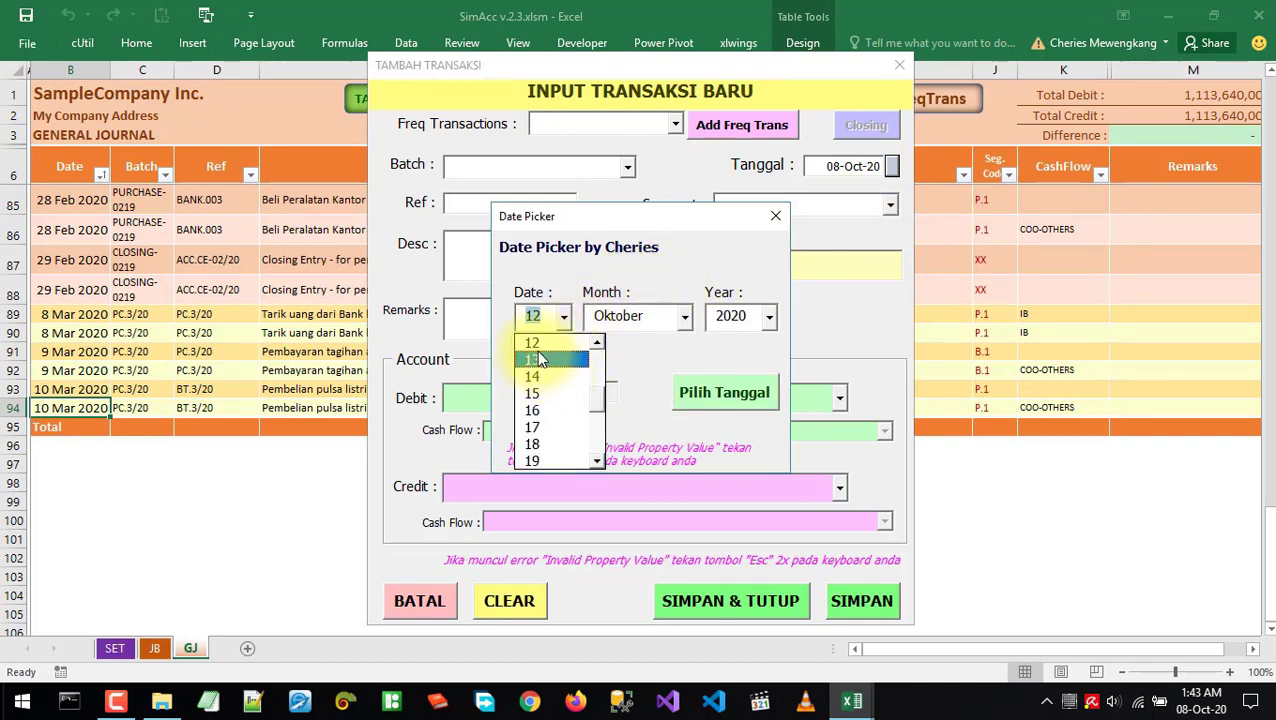
pyautogui.click(685, 320)
pyautogui.scroll(2, 649, 387)
pyautogui.click(648, 376)
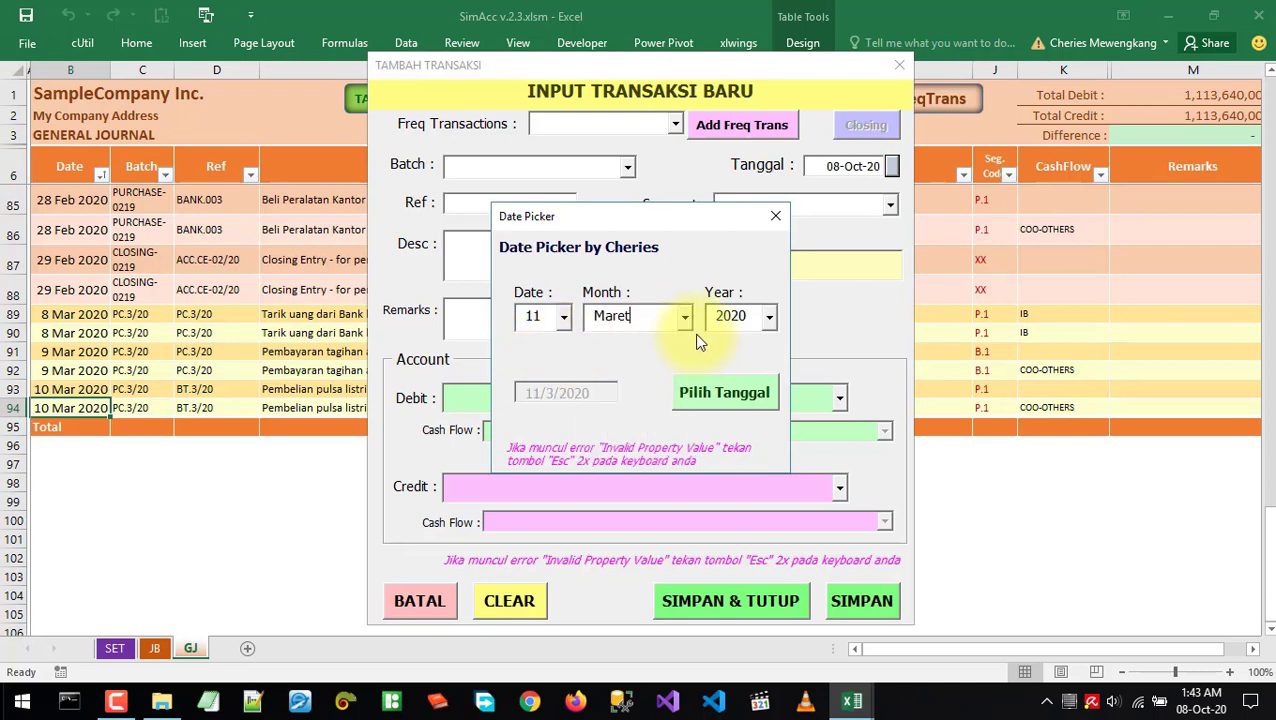
pyautogui.click(724, 390)
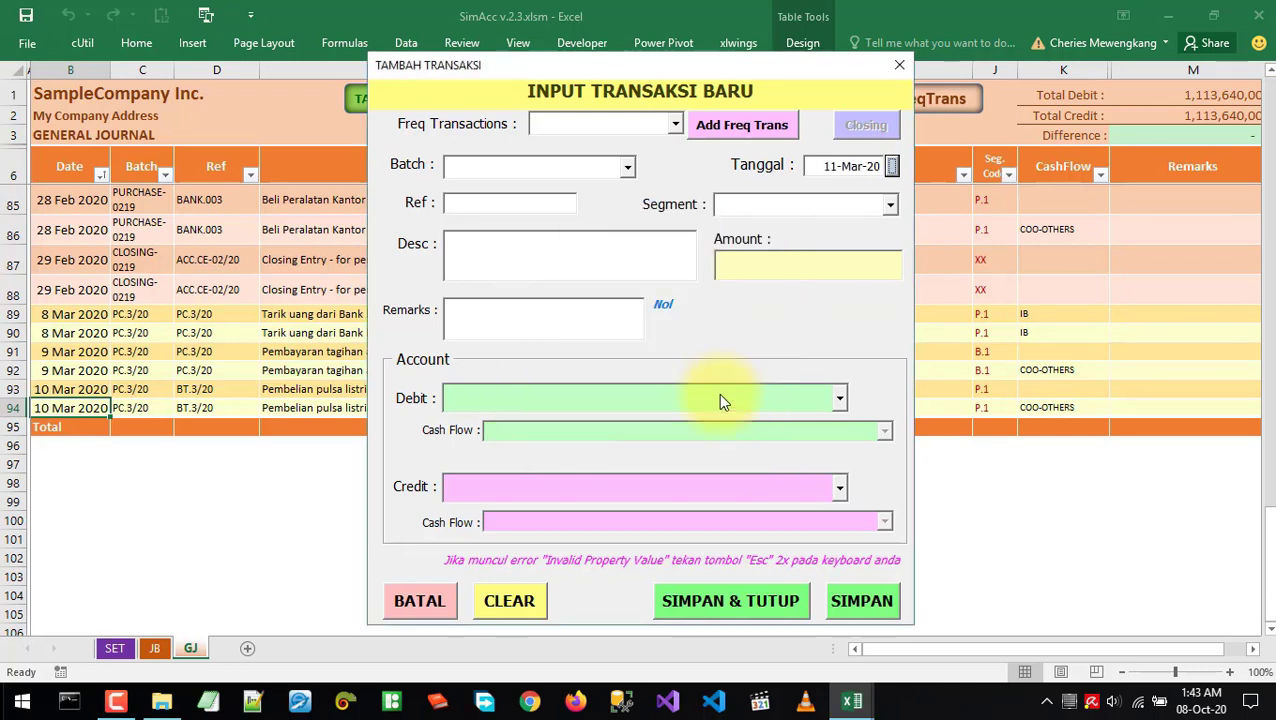
# Assign the 11 March transaction to batch PC.3/20 and segment P.1-Project A, with BT.3/20 as the reference
pyautogui.click(629, 170)
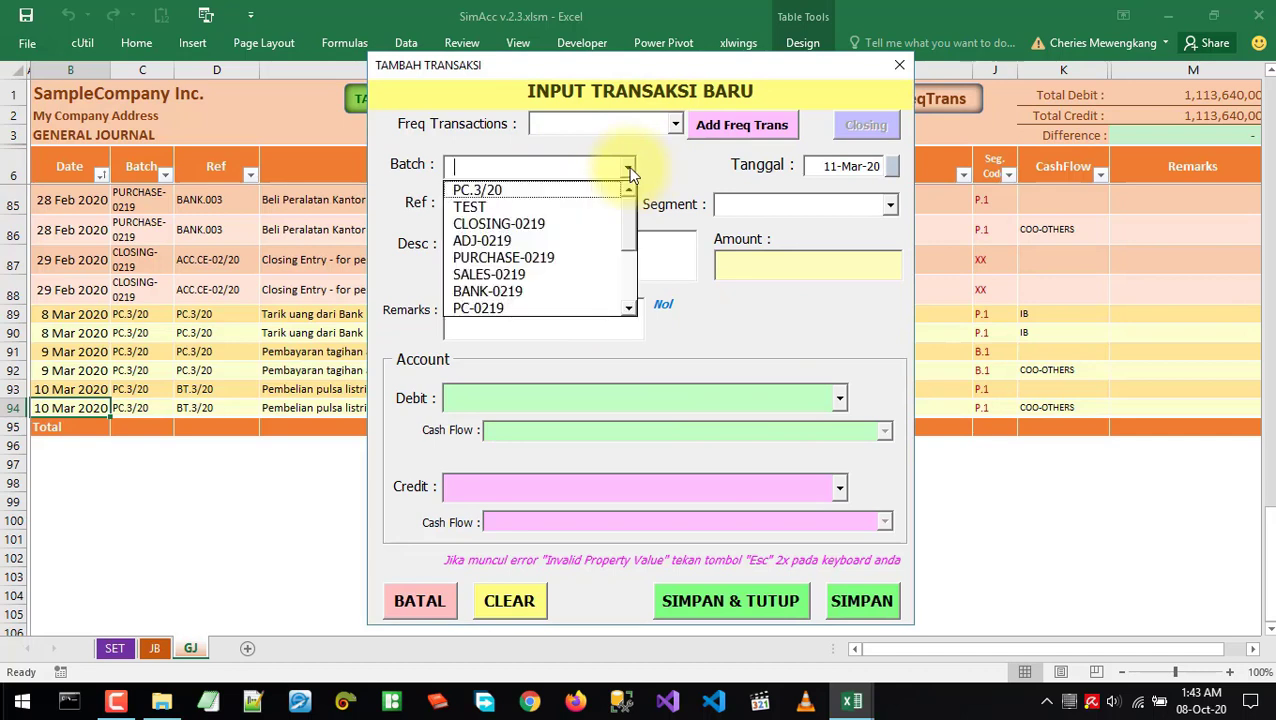
pyautogui.click(478, 191)
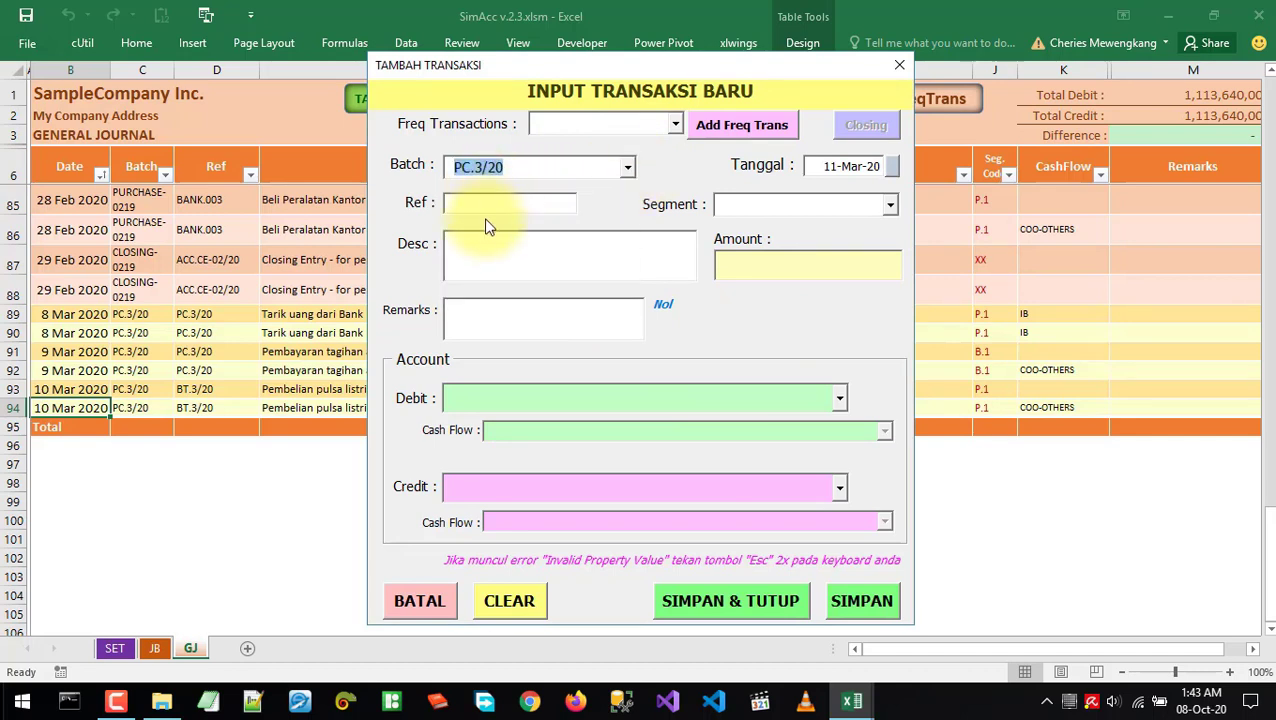
pyautogui.click(476, 206)
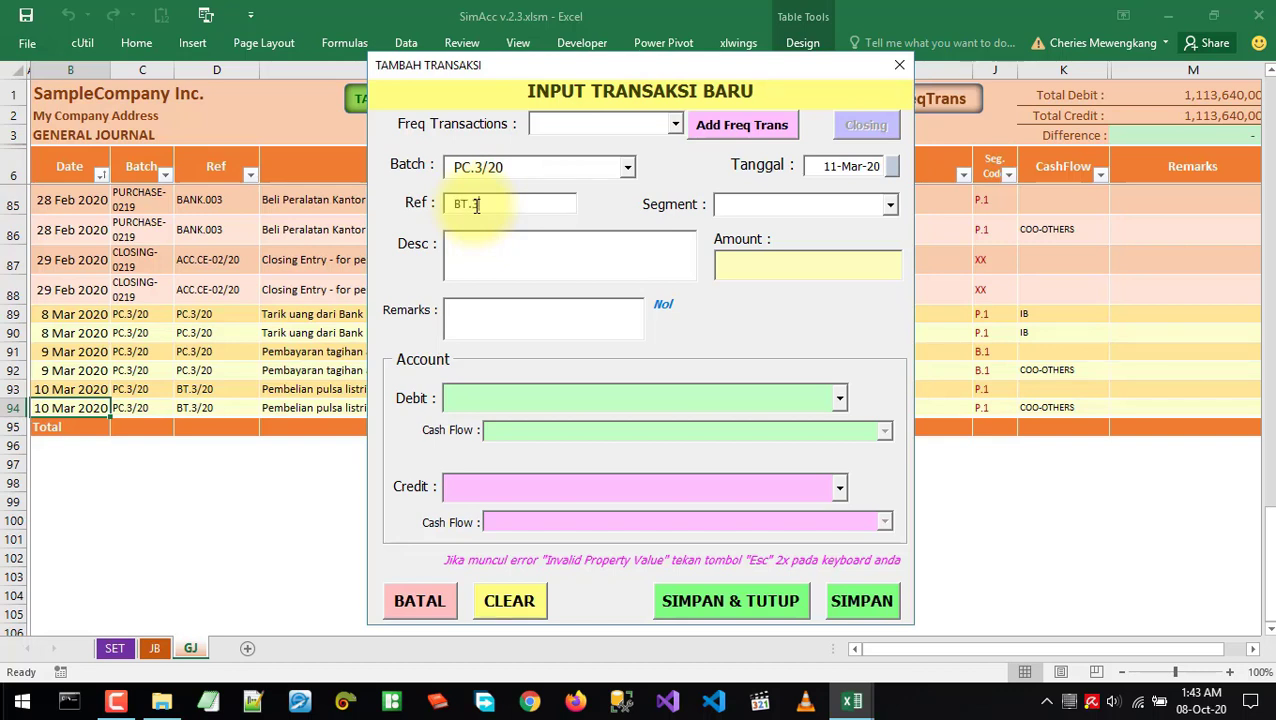
pyautogui.click(893, 208)
pyautogui.click(893, 208)
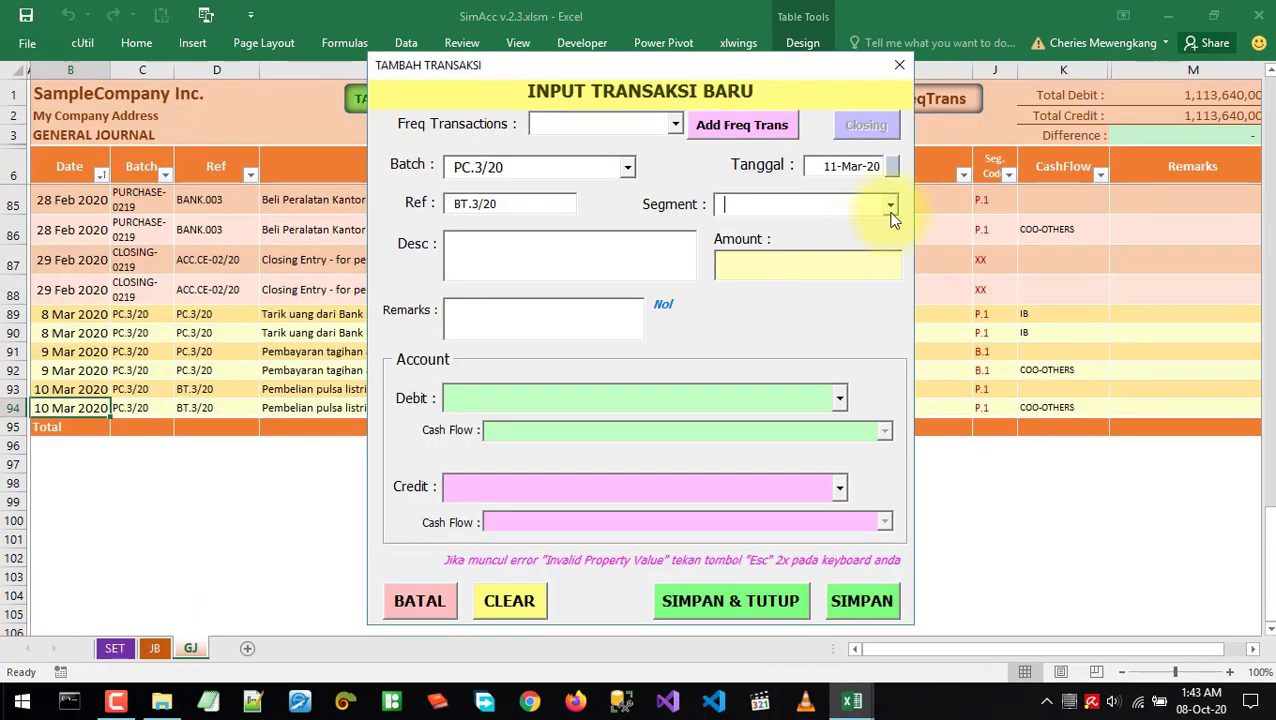
# Describe the transaction as "Pembelian makanan ringan (kue dan minuman) untuk tamu kantor", checking the wording in Example Data - Demo.xlsx, and enter 250,000 as the amount
pyautogui.click(541, 259)
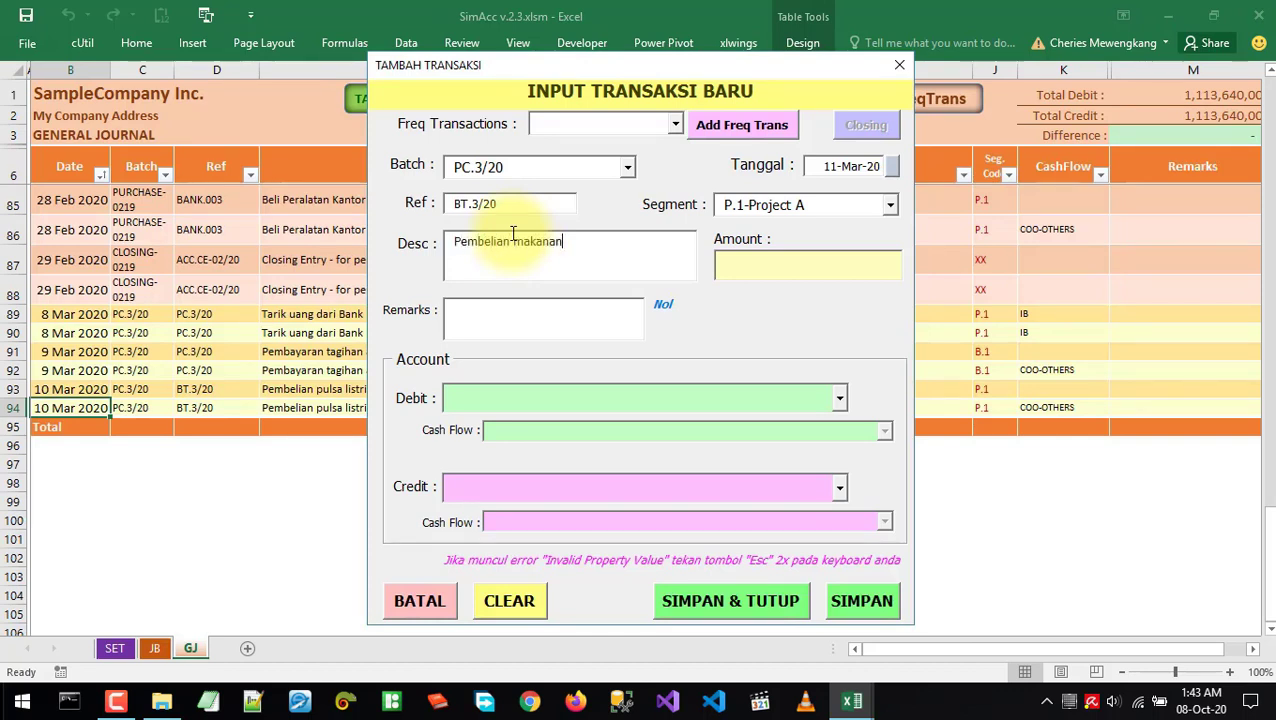
pyautogui.write('an (kue')
pyautogui.hotkey('alt', 'Tab')
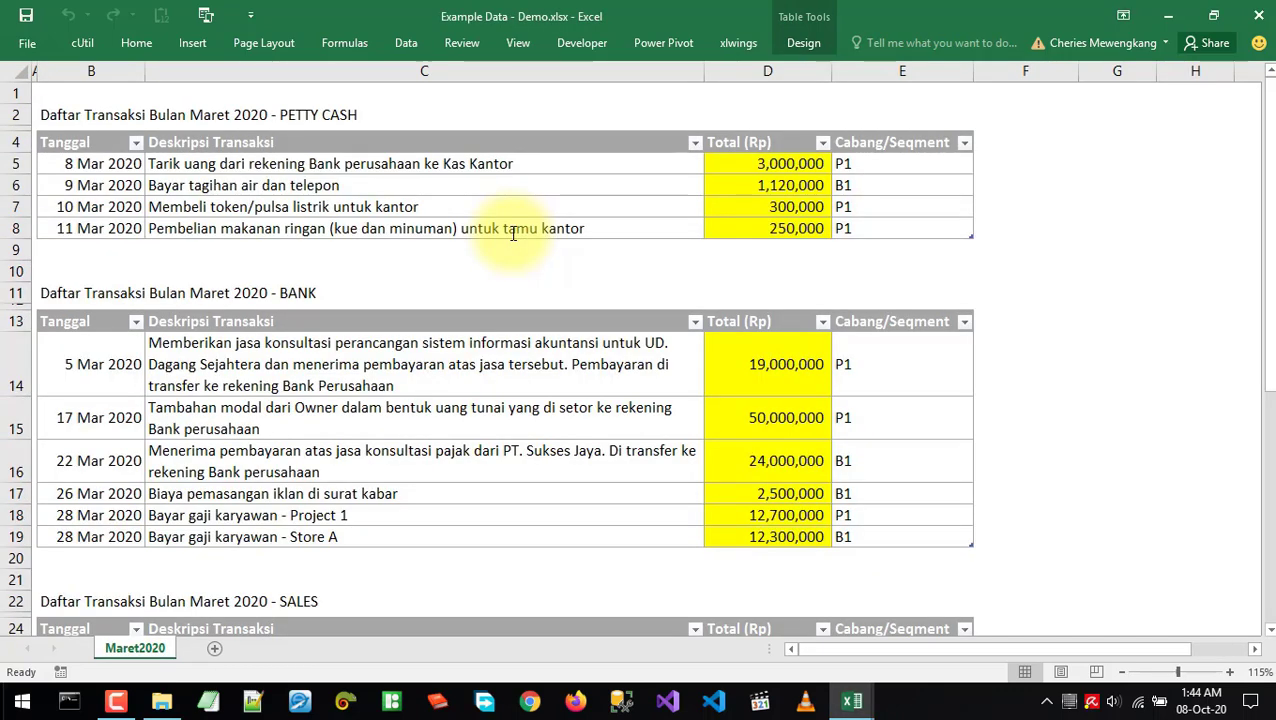
pyautogui.hotkey('alt', 'Tab')
pyautogui.hotkey('shift', 'Tab')
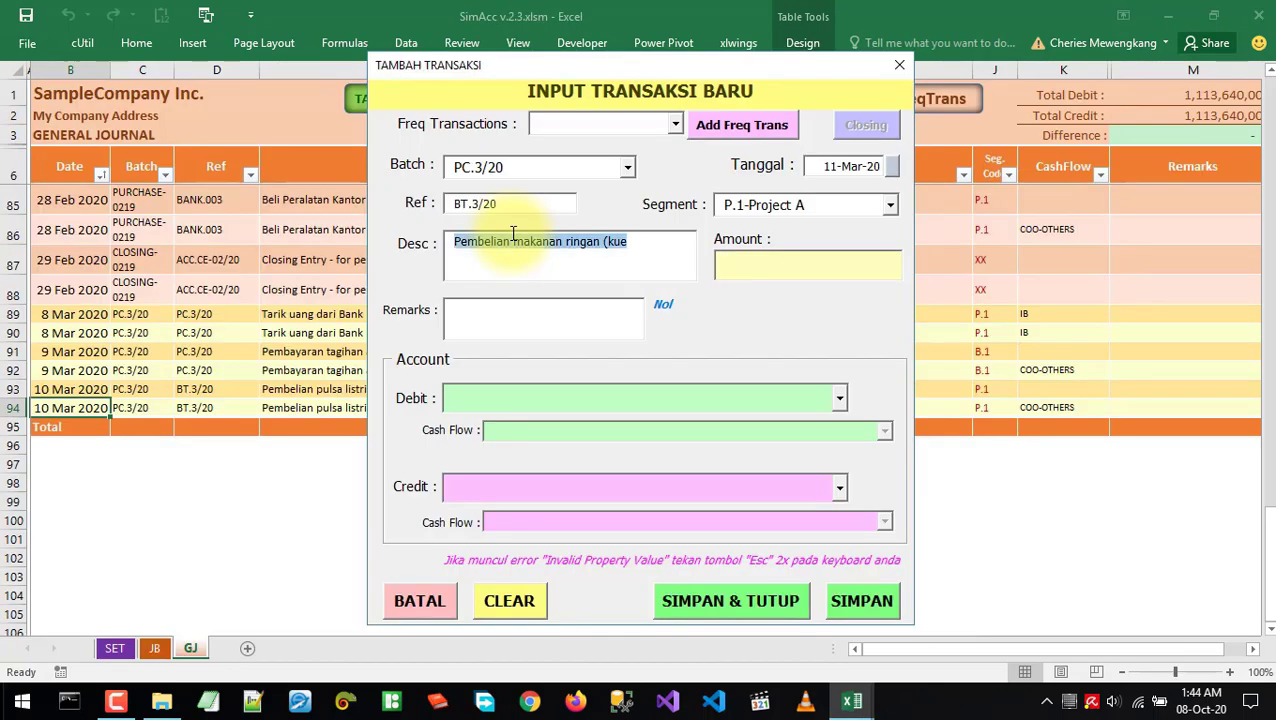
pyautogui.press('End')
pyautogui.write('dan minuman')
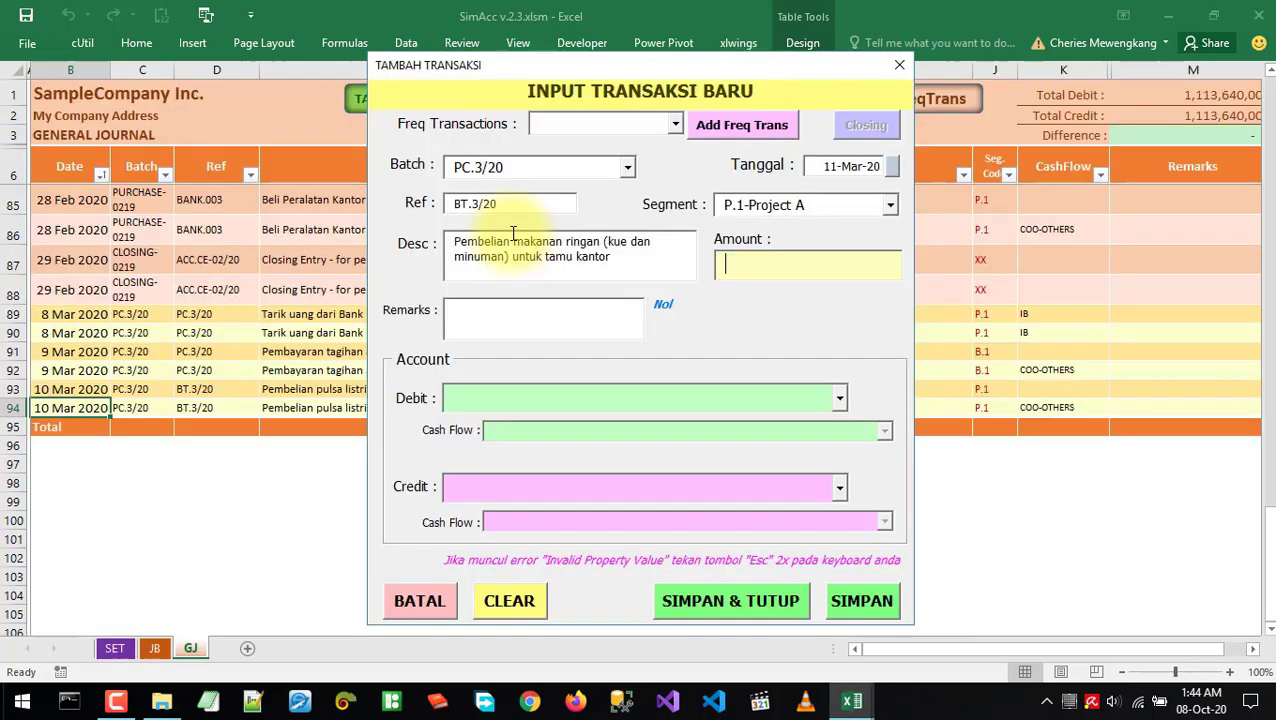
pyautogui.write('250,000')
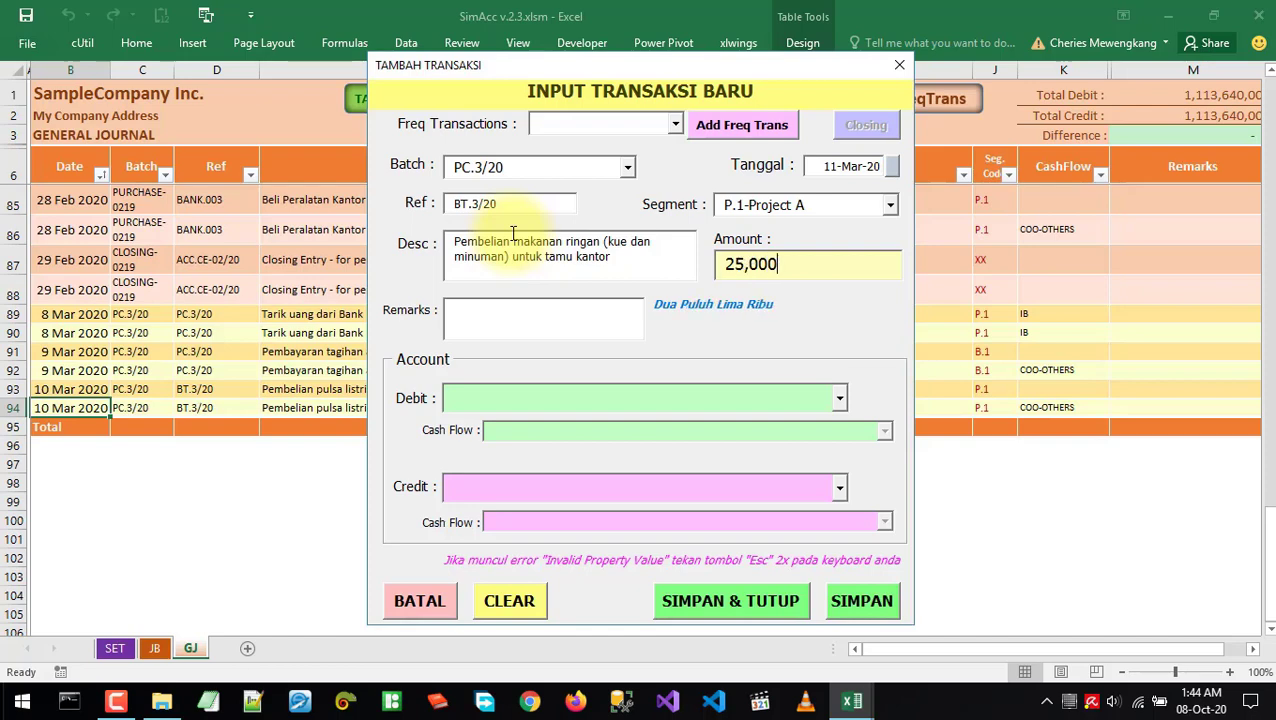
# Debit the 11 March transaction to account 5030-Jamuan dan Sumbangan, chosen from the BEBAN group in the chart of accounts
pyautogui.click(684, 400)
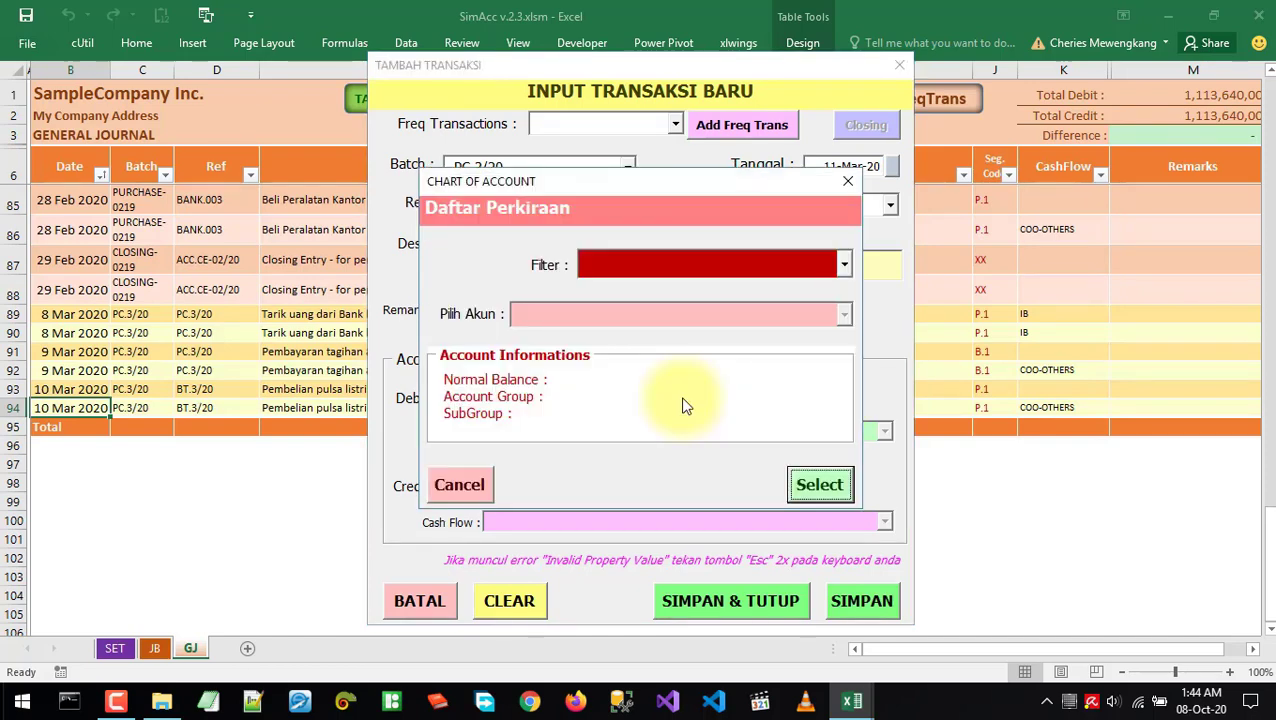
pyautogui.click(844, 265)
pyautogui.click(630, 414)
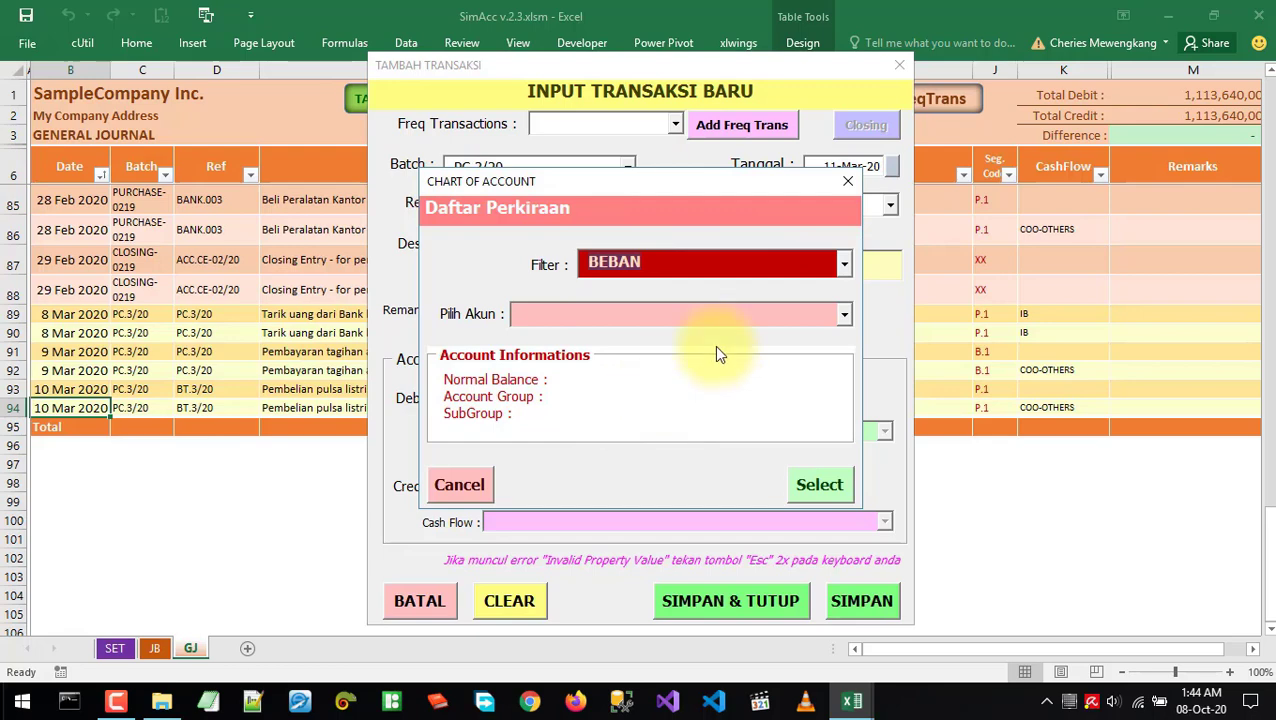
pyautogui.click(842, 315)
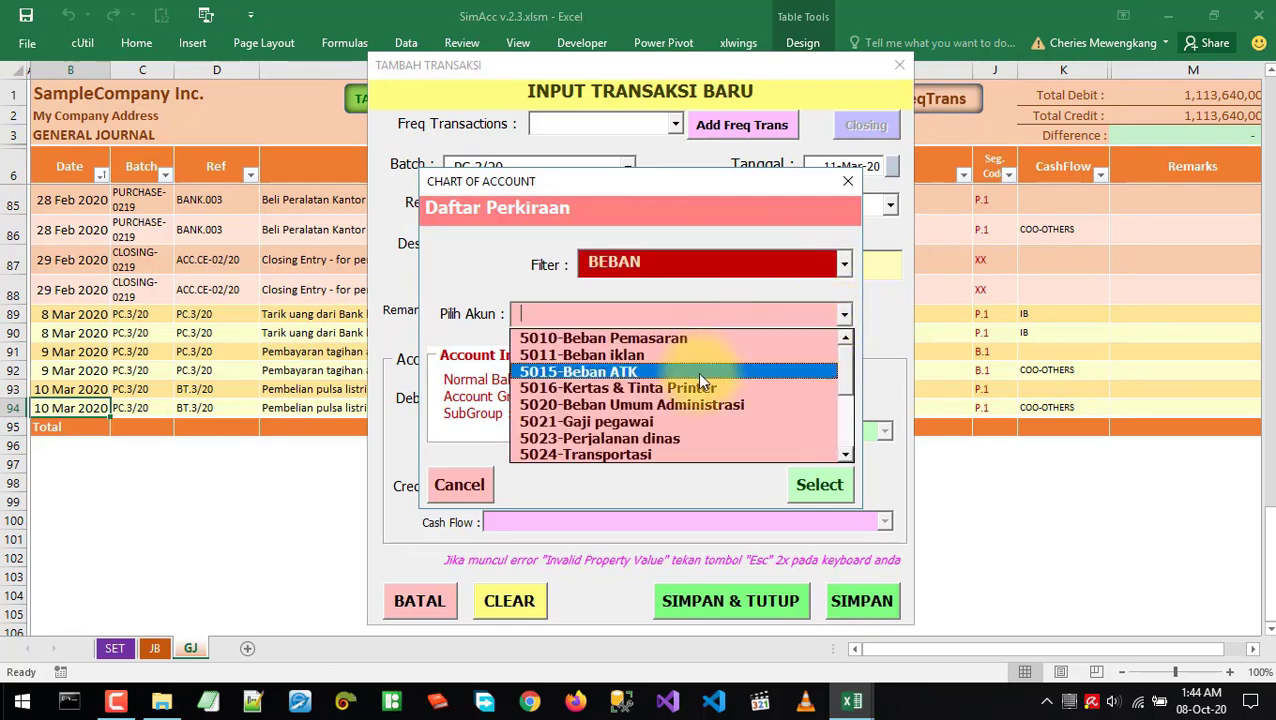
pyautogui.scroll(-2, 790, 410)
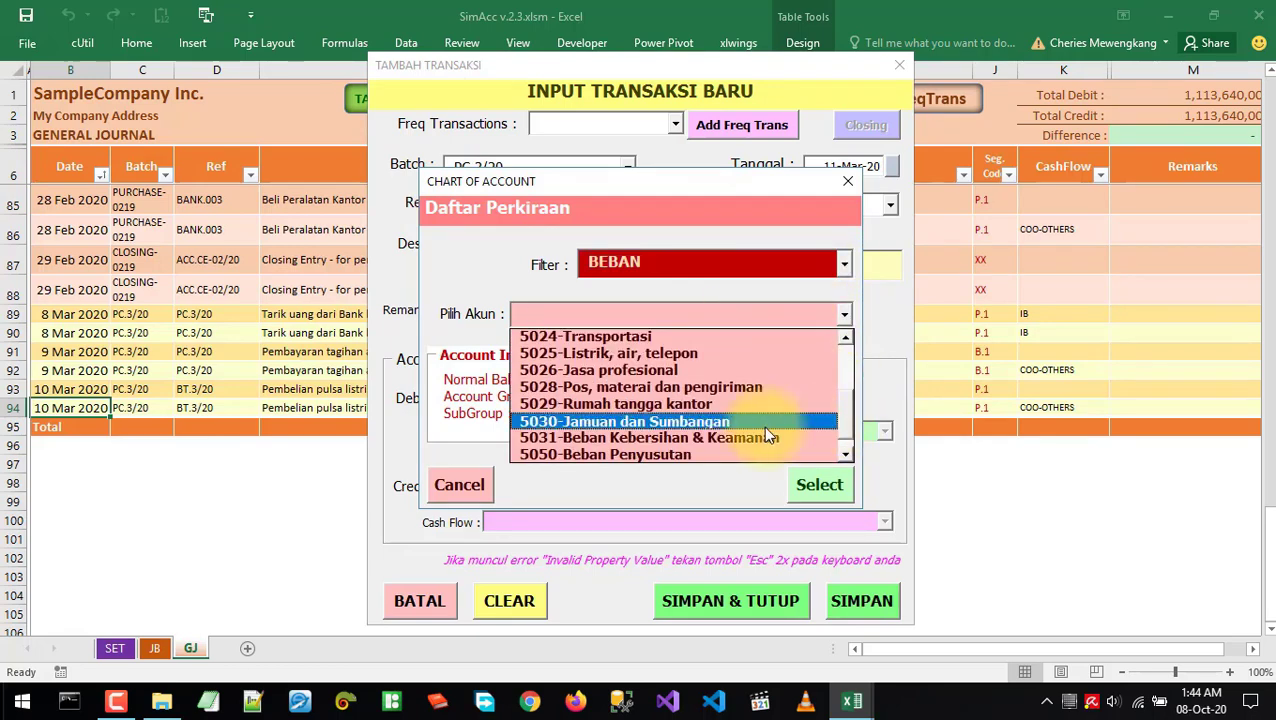
pyautogui.click(834, 453)
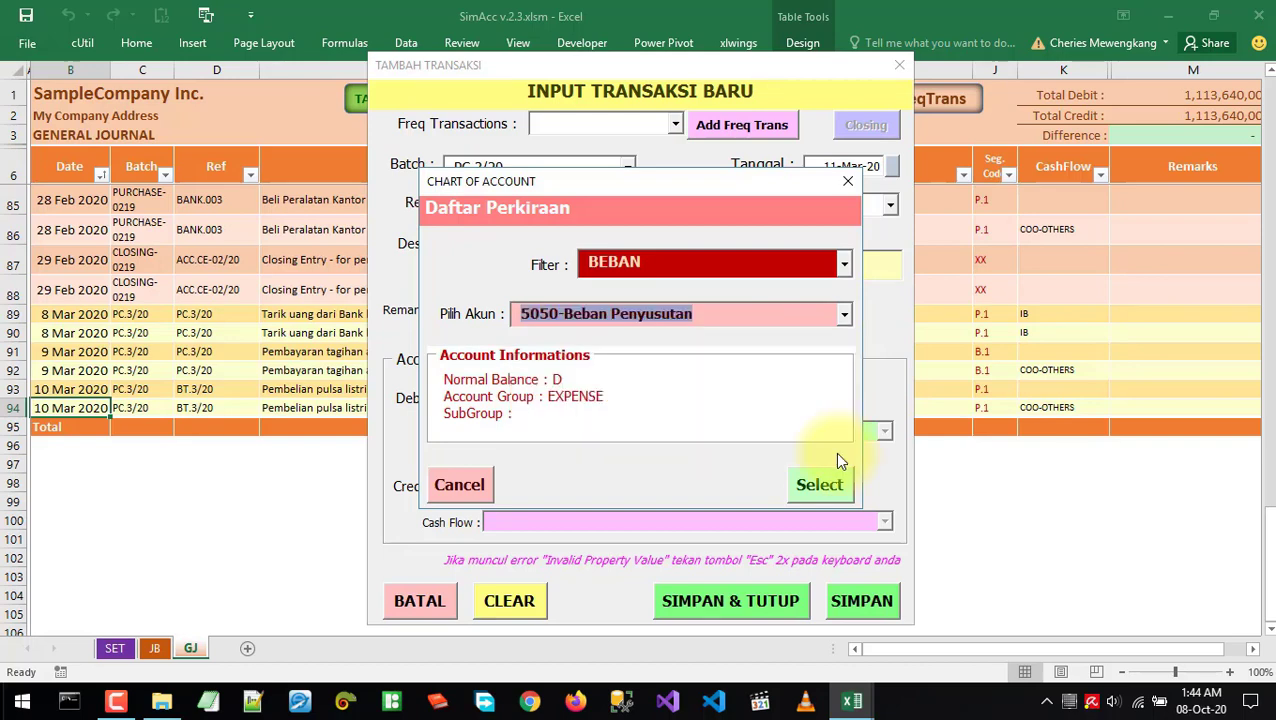
pyautogui.click(844, 314)
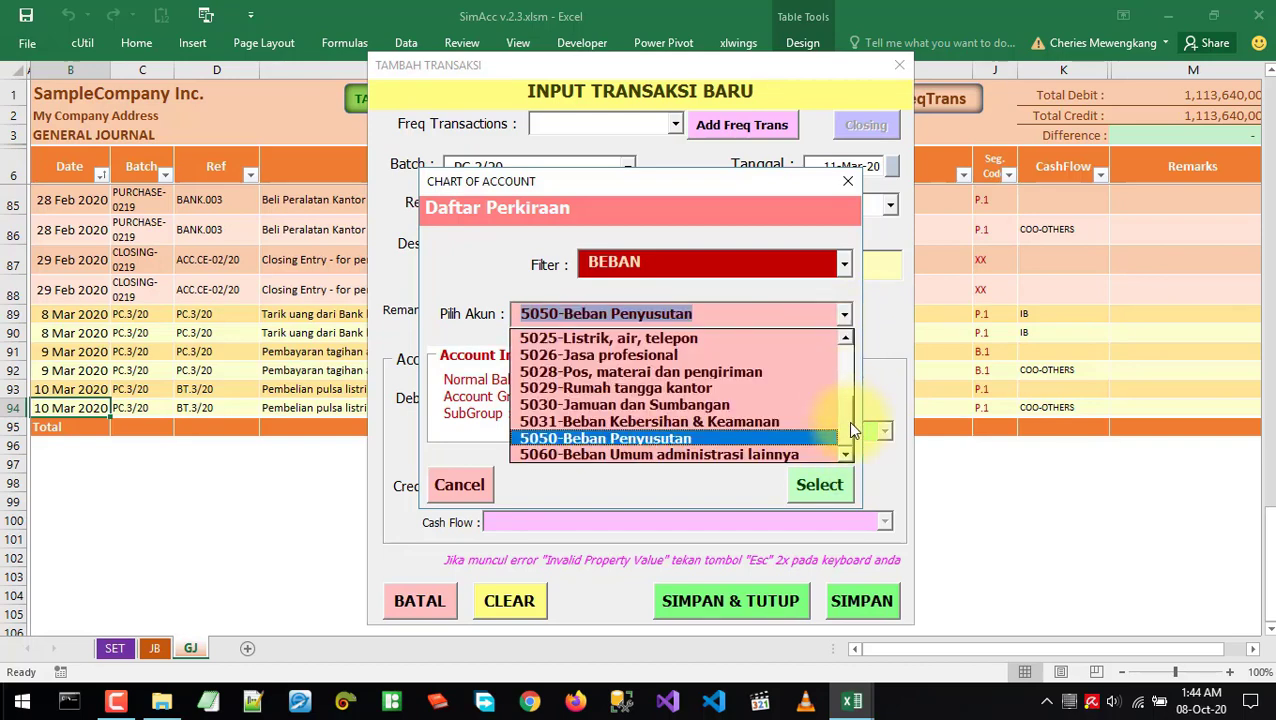
pyautogui.click(603, 414)
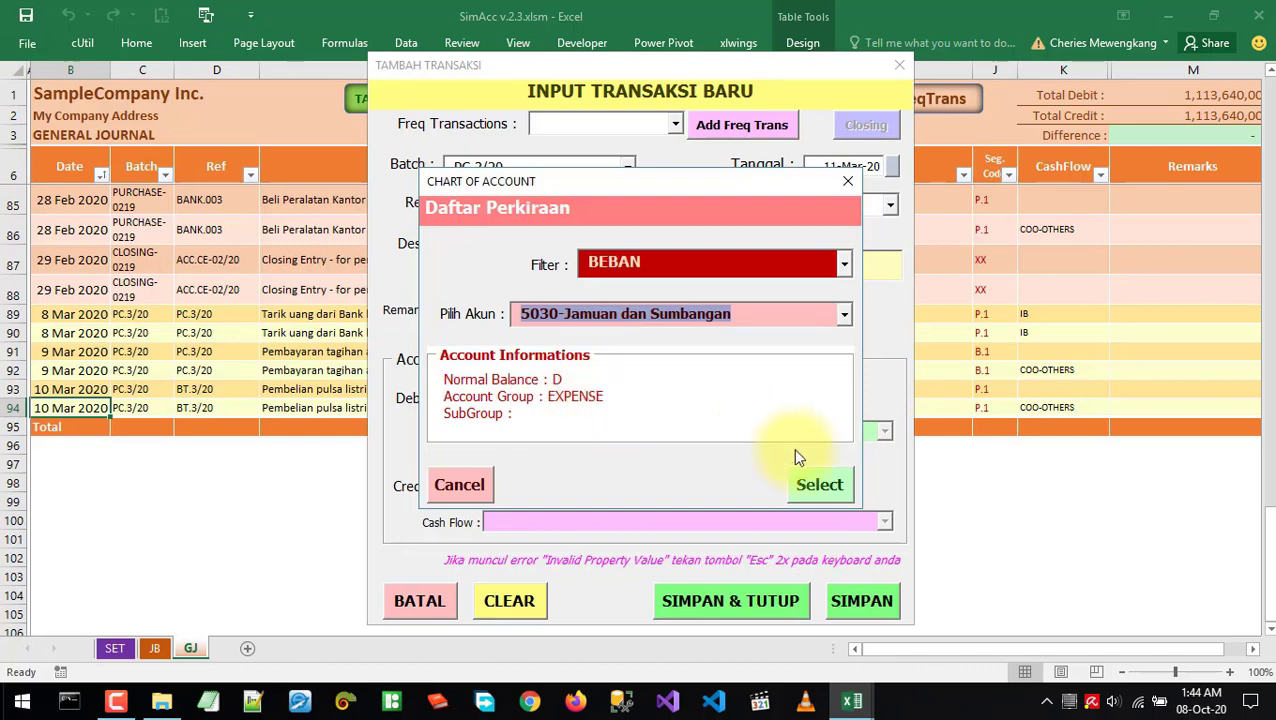
pyautogui.click(813, 480)
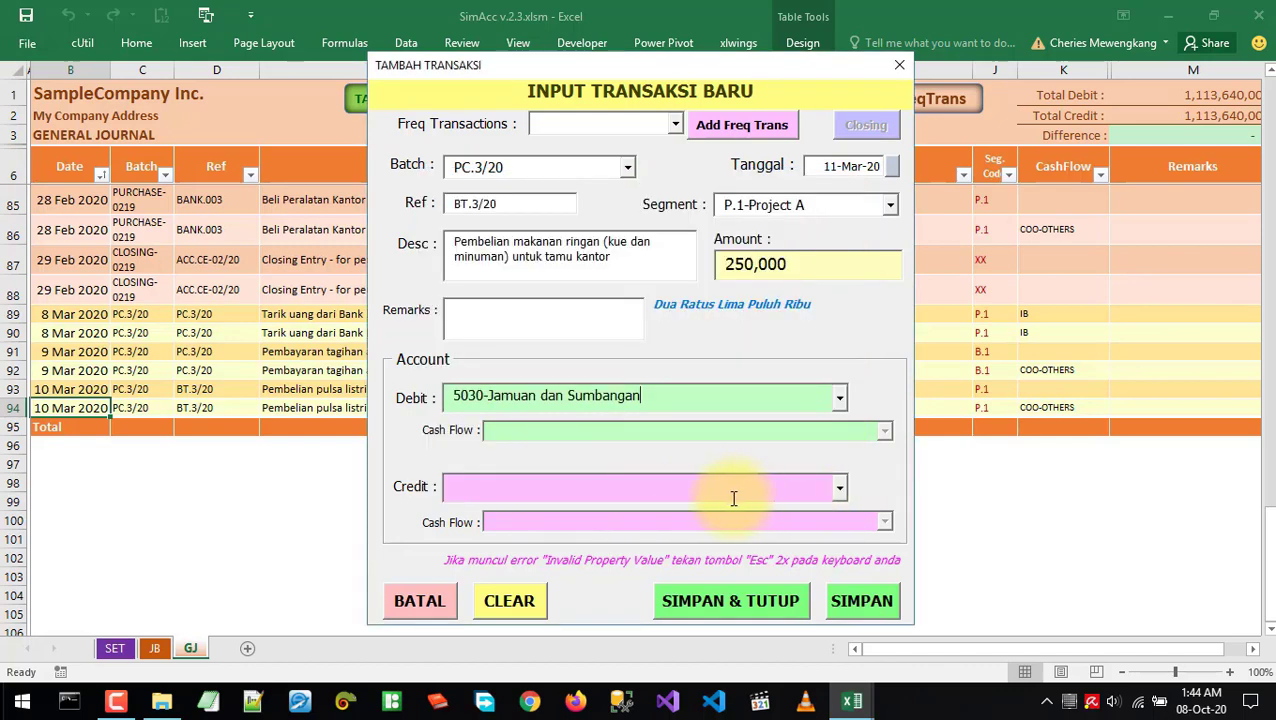
# Credit 1002-Petty Cash with cash flow COO-OTHERS>Pembayaran operasional lainnya, then save the 11 March transaction and close the form
pyautogui.click(840, 489)
pyautogui.click(570, 505)
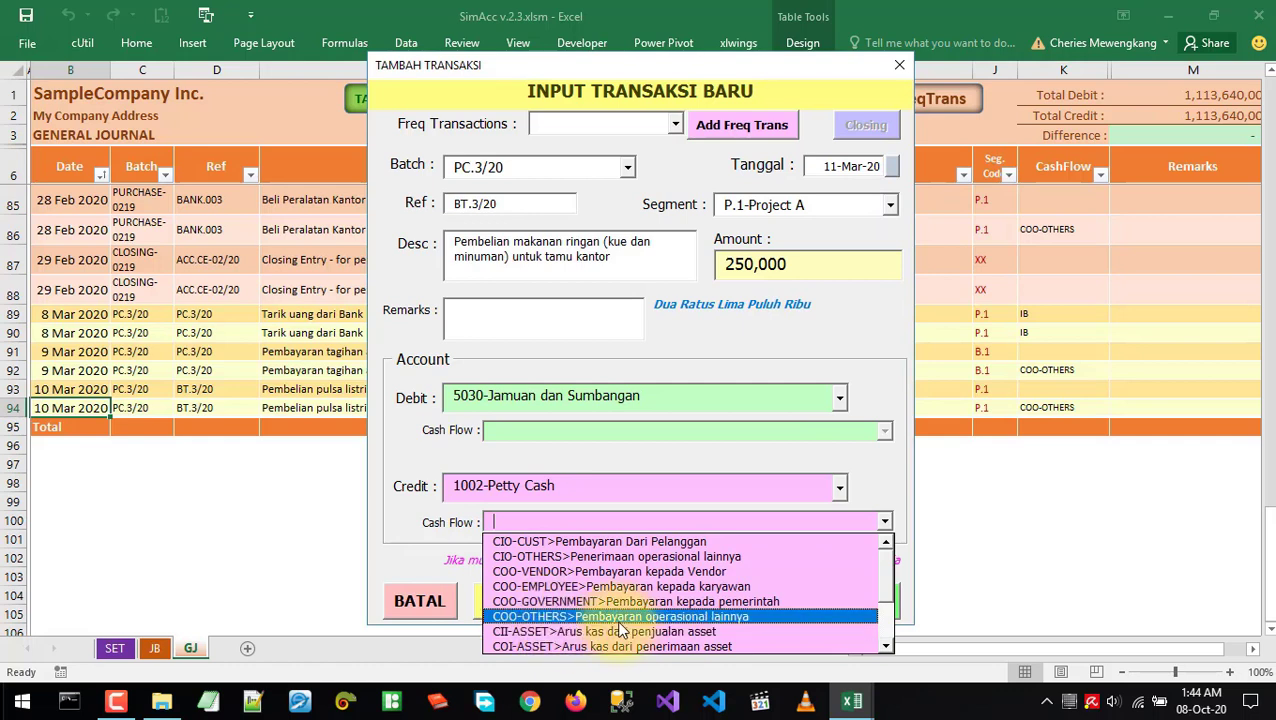
pyautogui.click(631, 617)
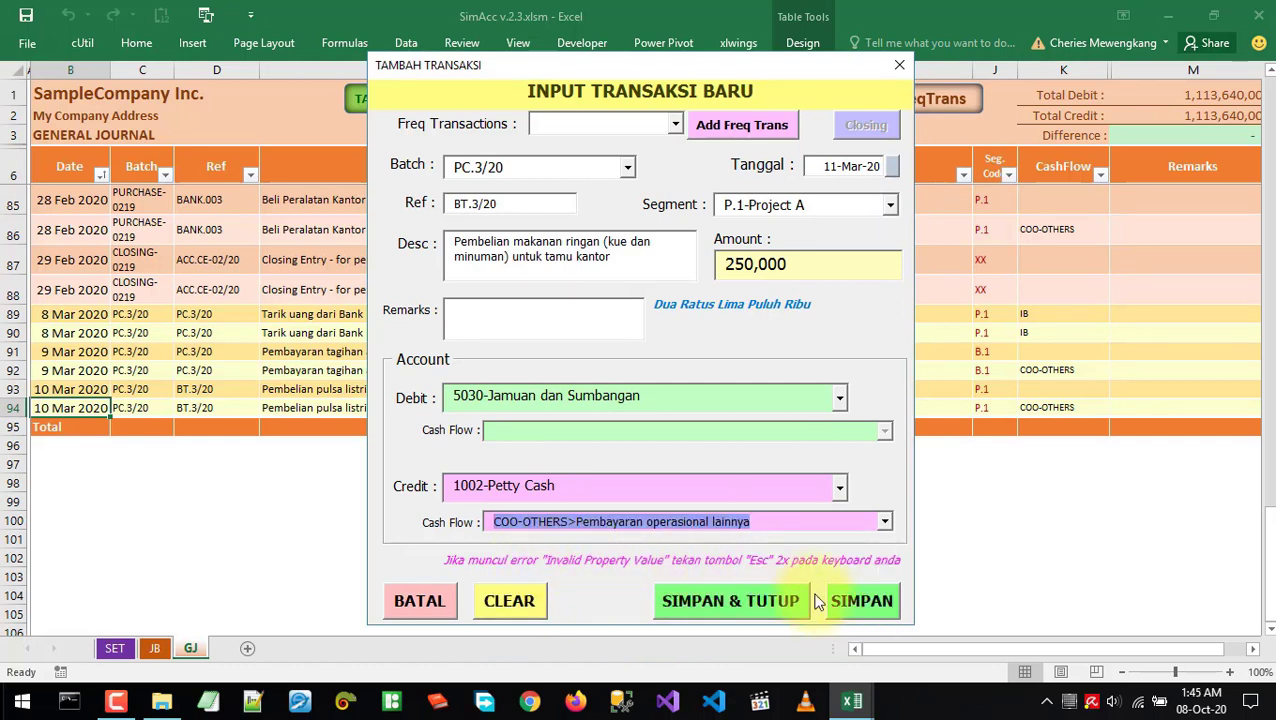
pyautogui.click(734, 604)
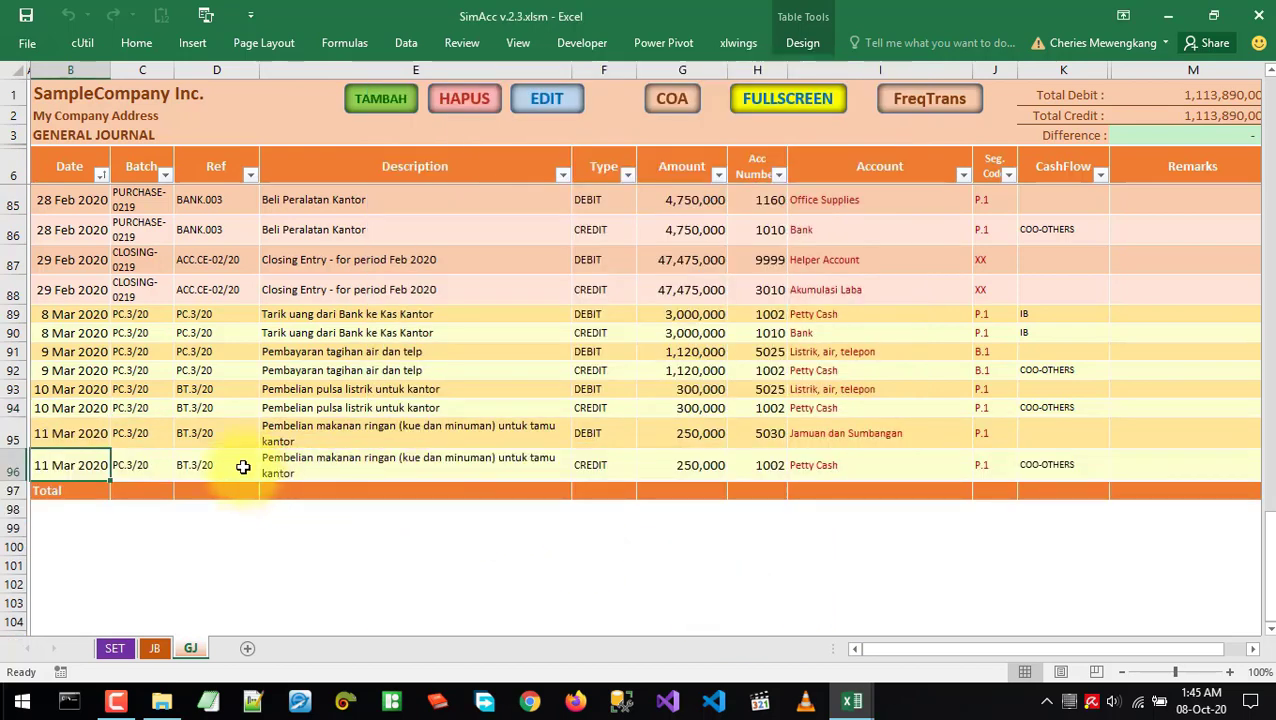
# Compare the March 2020 petty cash list in Example Data - Demo.xlsx with the PC.3/20 entries in SimAcc's general journal
pyautogui.click(366, 441)
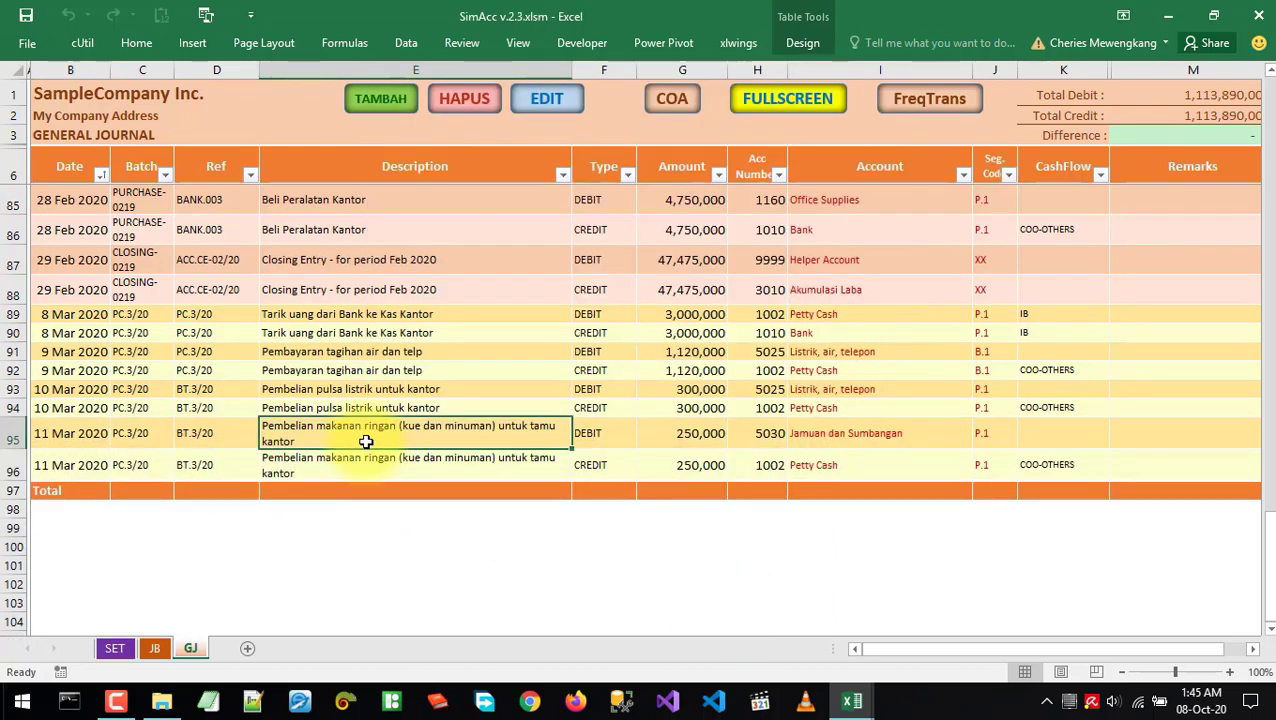
pyautogui.hotkey('alt', 'Tab')
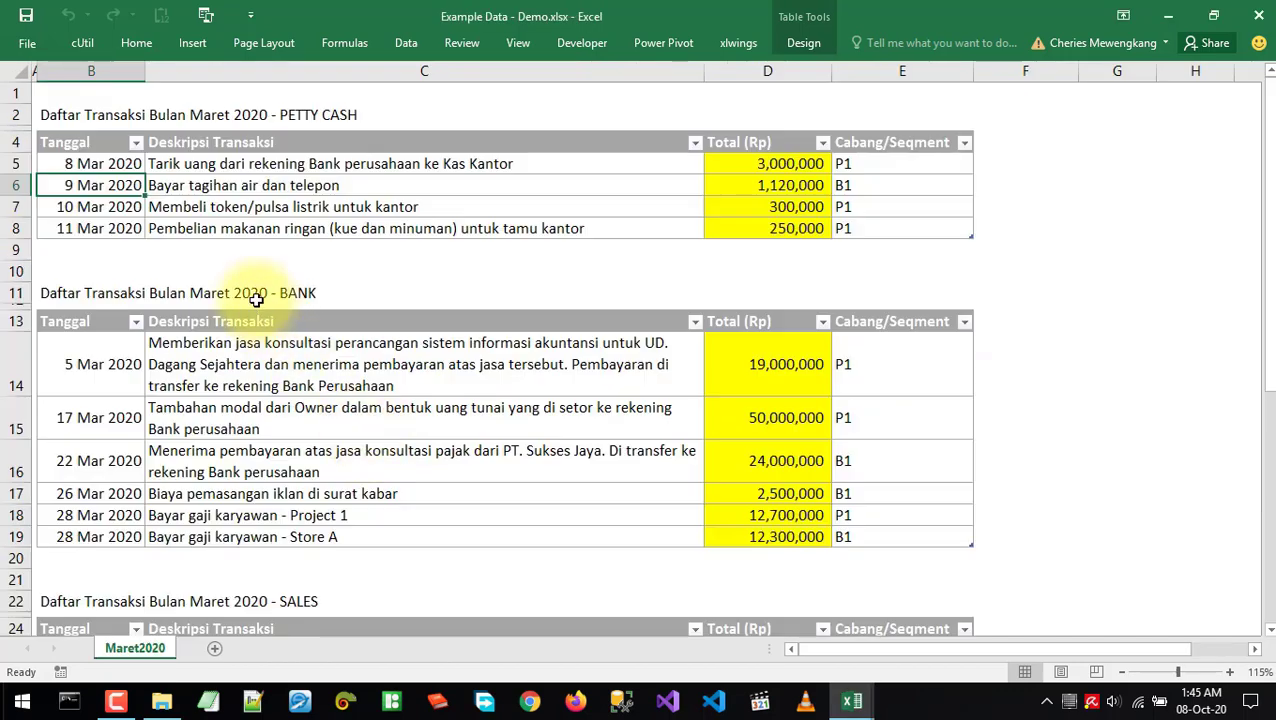
pyautogui.click(103, 228)
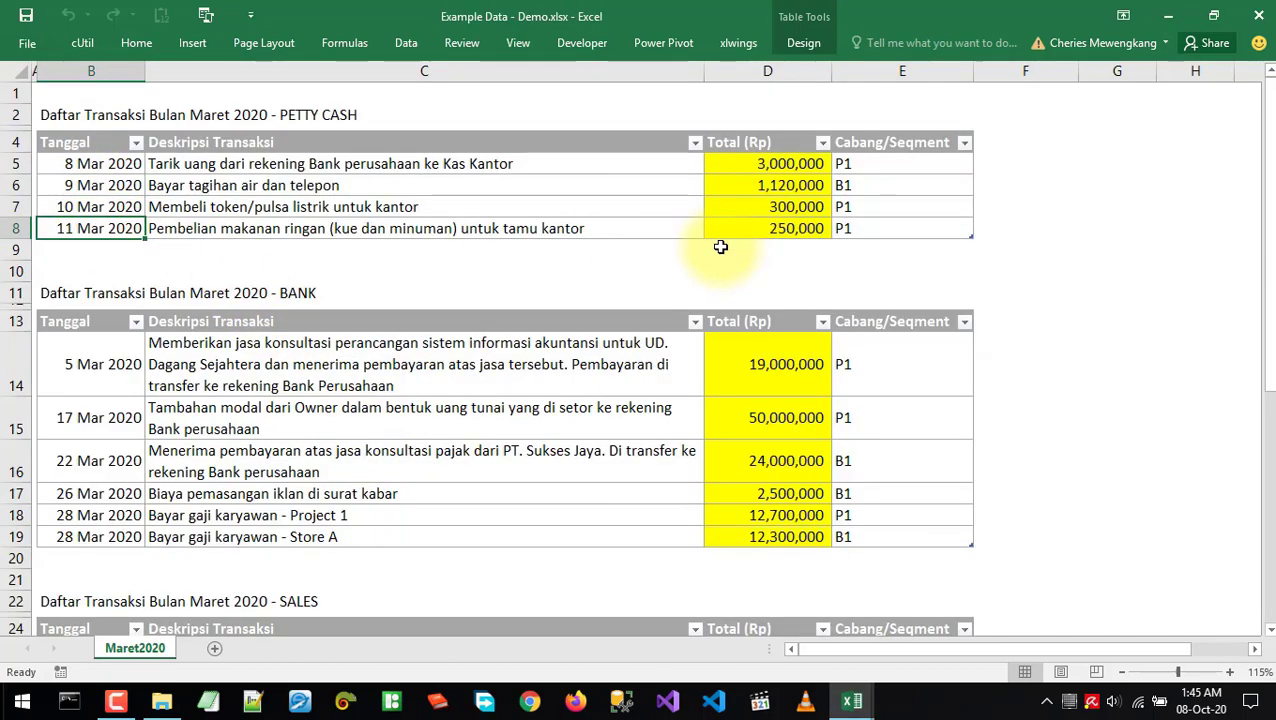
pyautogui.click(83, 165)
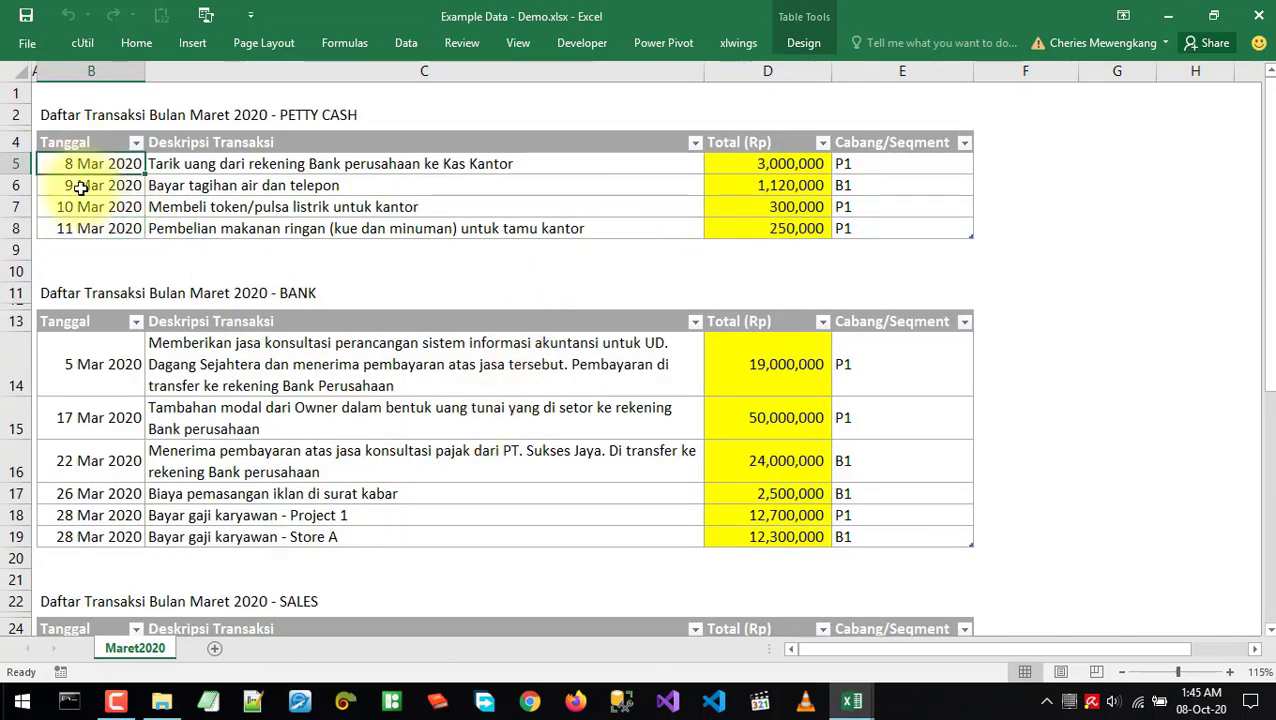
pyautogui.click(80, 188)
pyautogui.click(87, 208)
pyautogui.hotkey('alt', 'Tab')
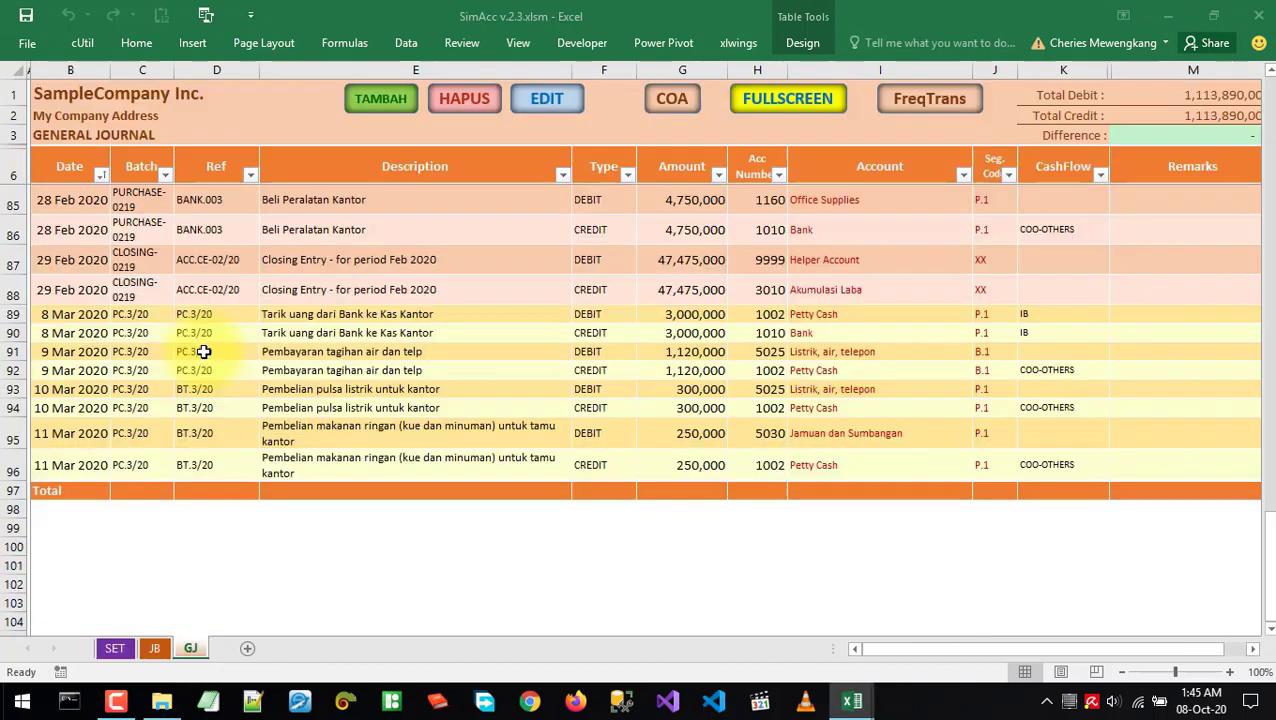
pyautogui.keyDown('shift'); pyautogui.click(62, 333); pyautogui.keyUp('shift')
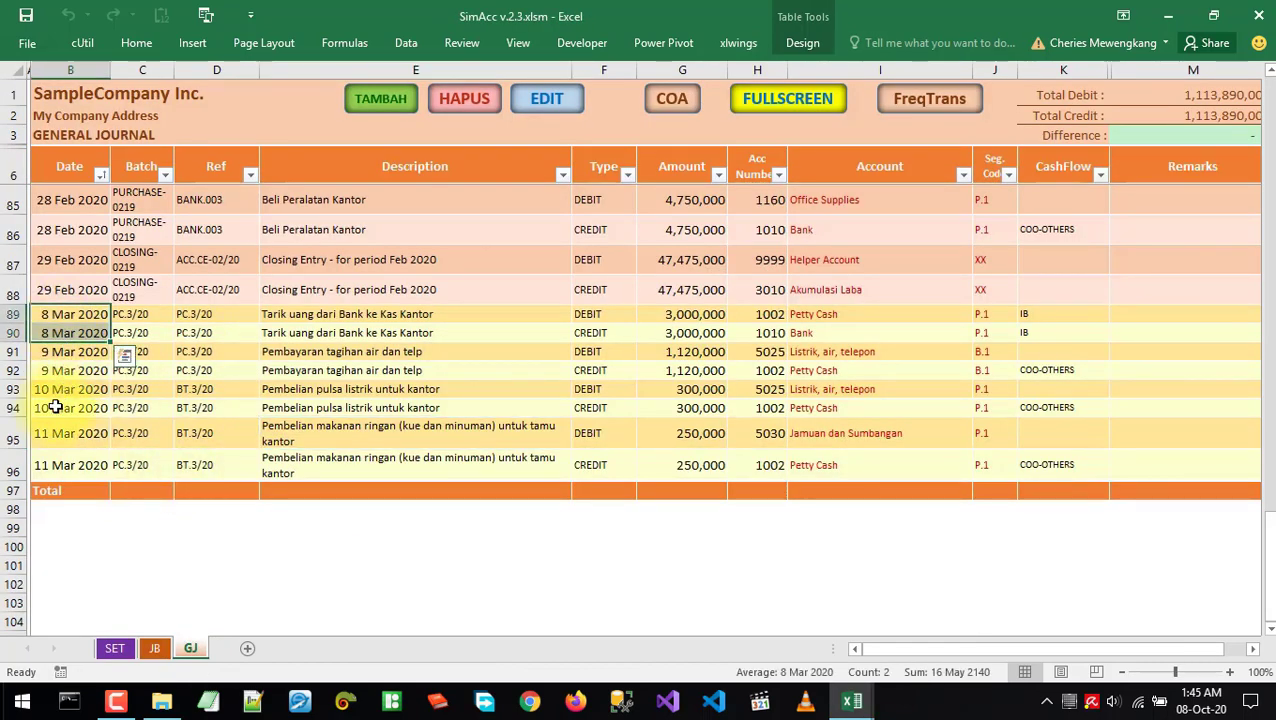
pyautogui.click(57, 490)
# Review the March 2020 BANK transaction list in Example Data - Demo.xlsx, starting with its 5 March and 17 March entries
pyautogui.hotkey('alt', 'Tab')
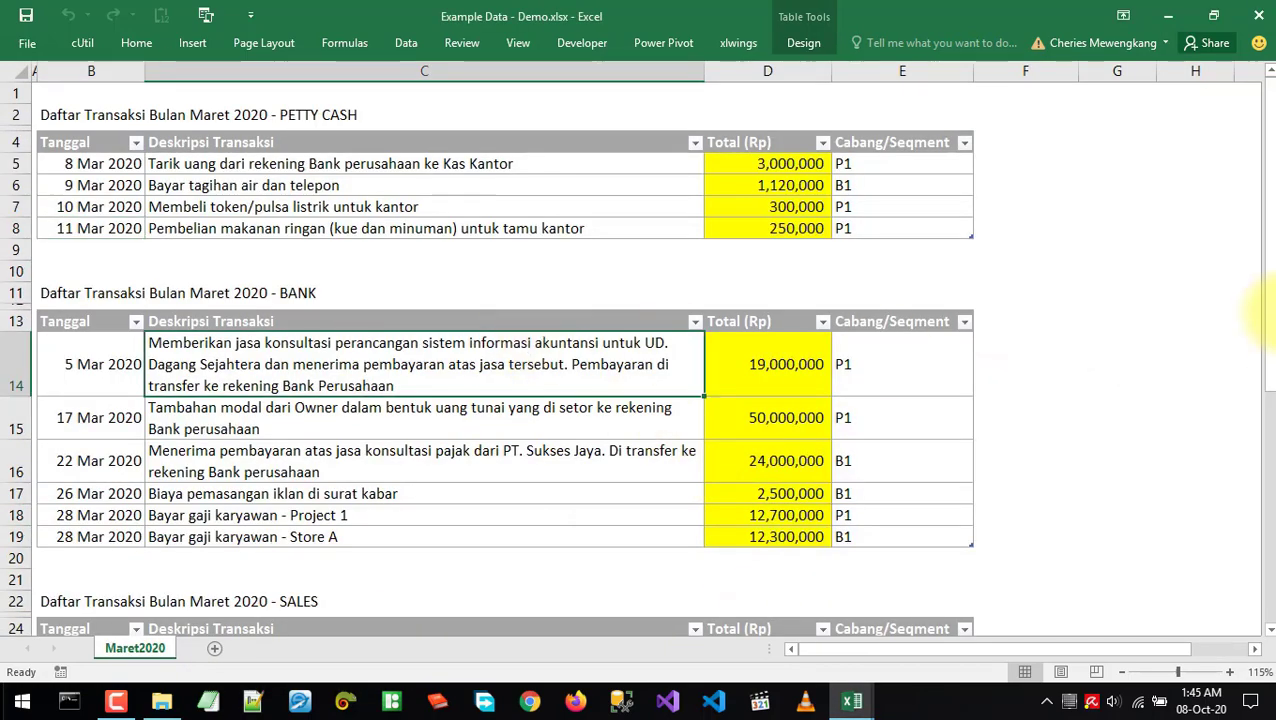
pyautogui.moveTo(1268, 299); pyautogui.dragTo(1264, 414)
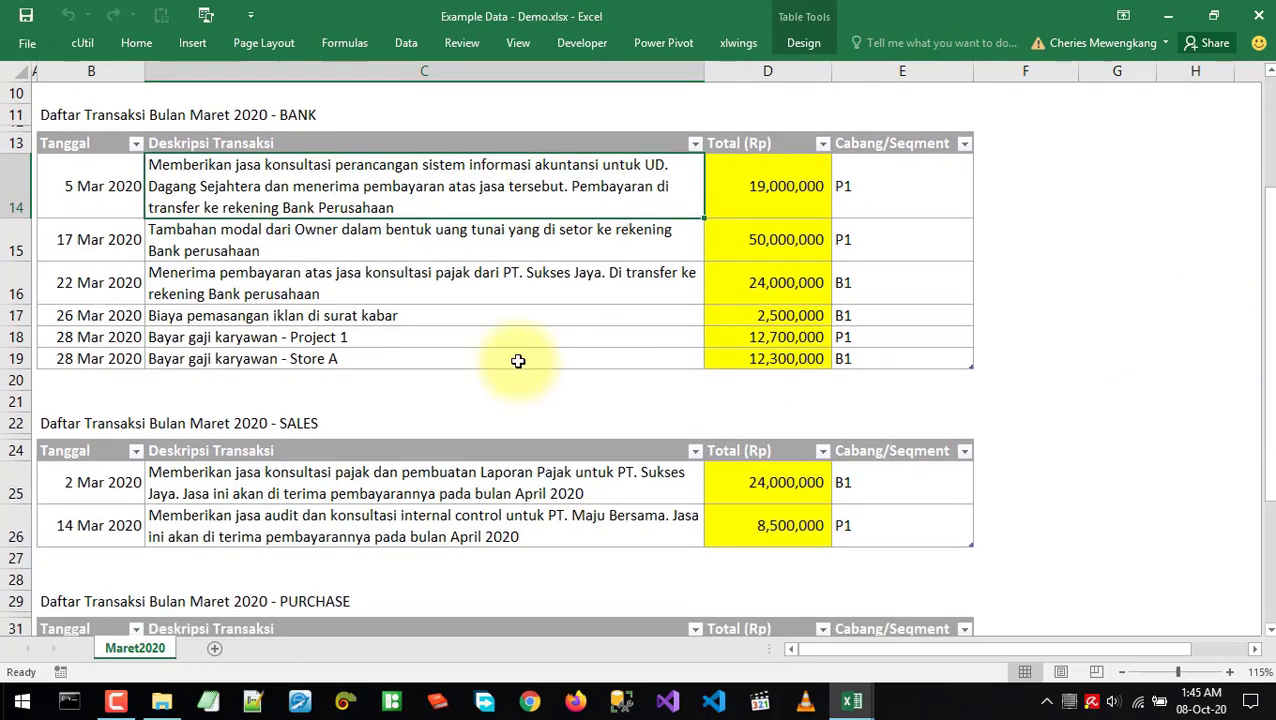
pyautogui.click(253, 116)
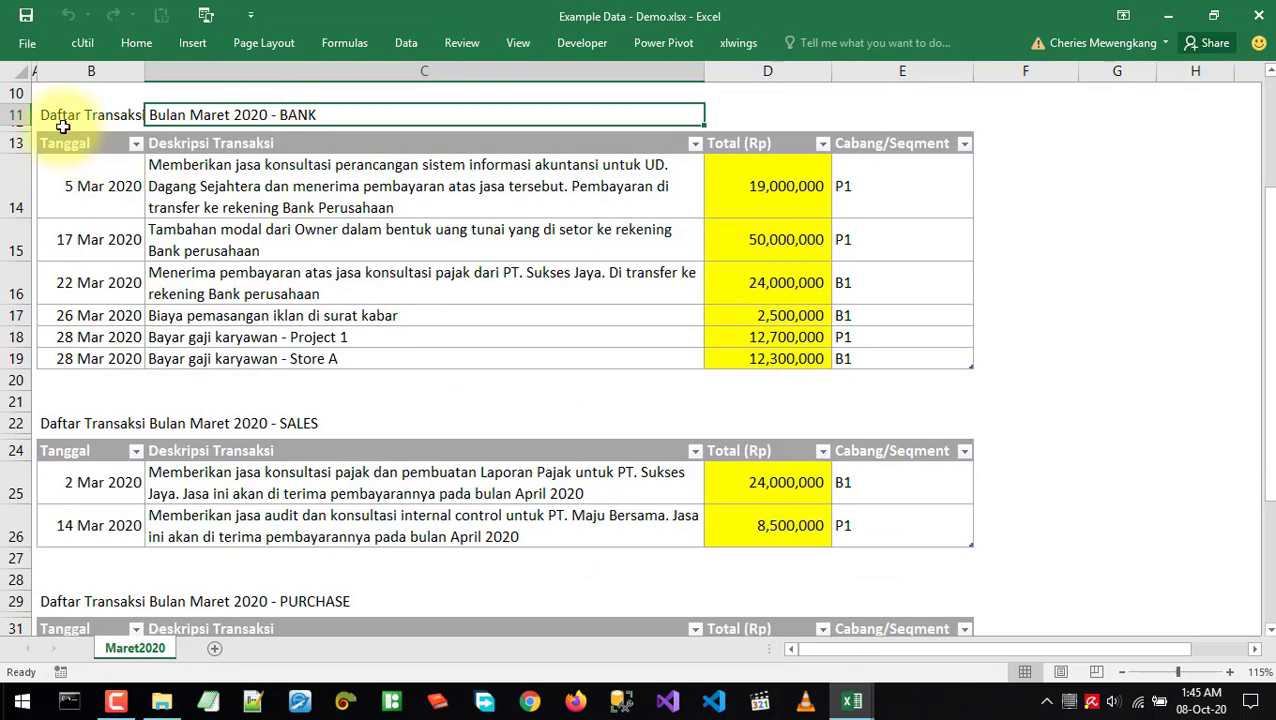
pyautogui.moveTo(90, 186); pyautogui.dragTo(90, 240)
pyautogui.click(231, 207)
# Switch to SimAcc and add a journal batch dated 31 Mar 2020 with batch number BANK.3/20
pyautogui.hotkey('alt', 'Tab')
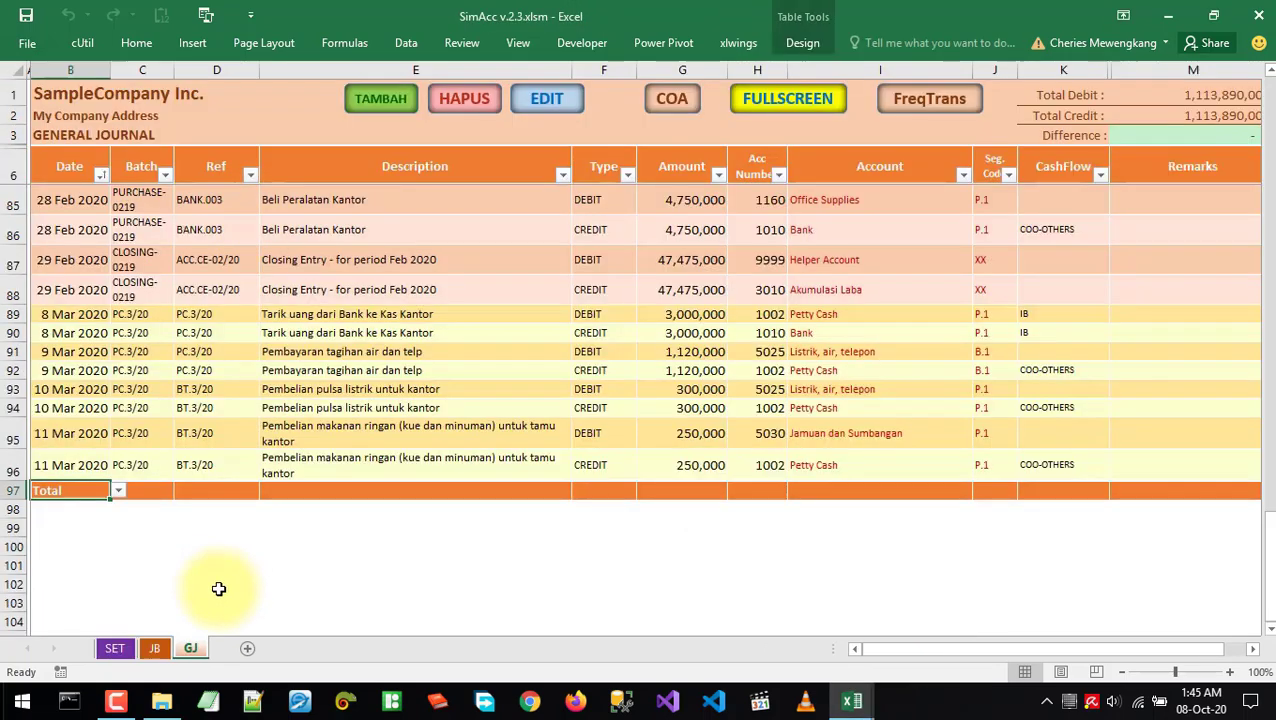
pyautogui.click(148, 649)
pyautogui.click(81, 262)
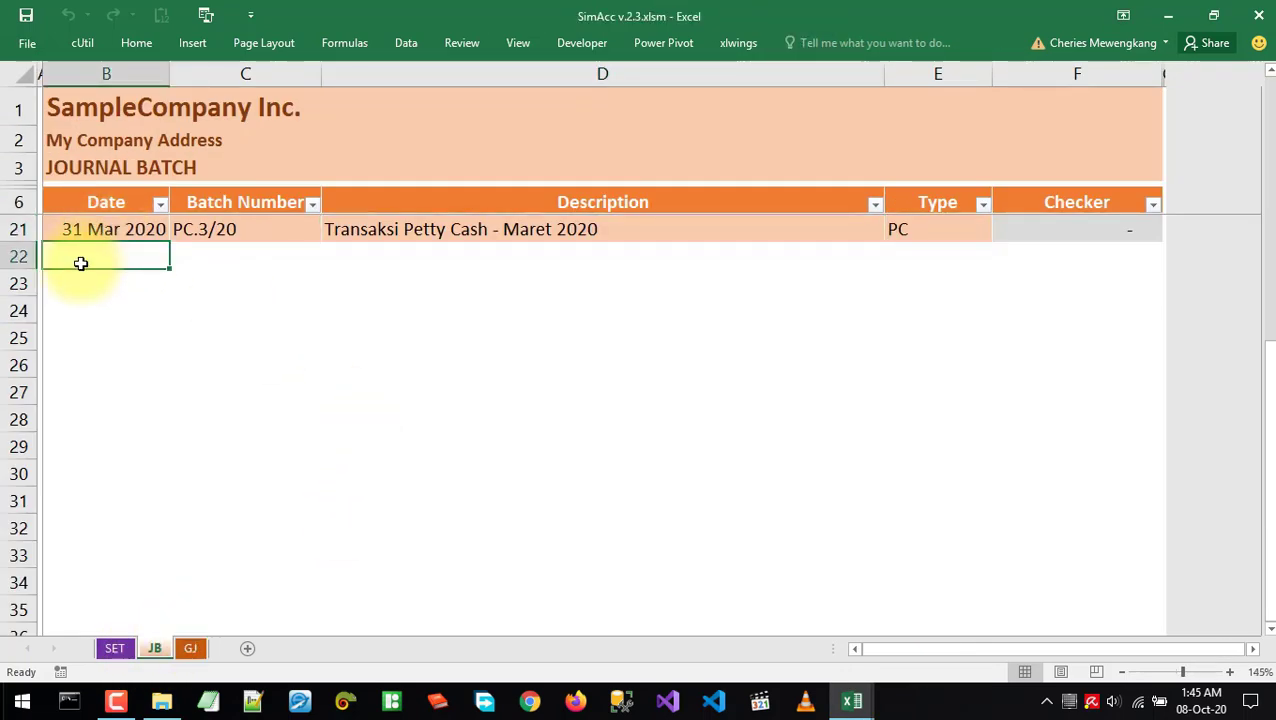
pyautogui.write('31mar0')
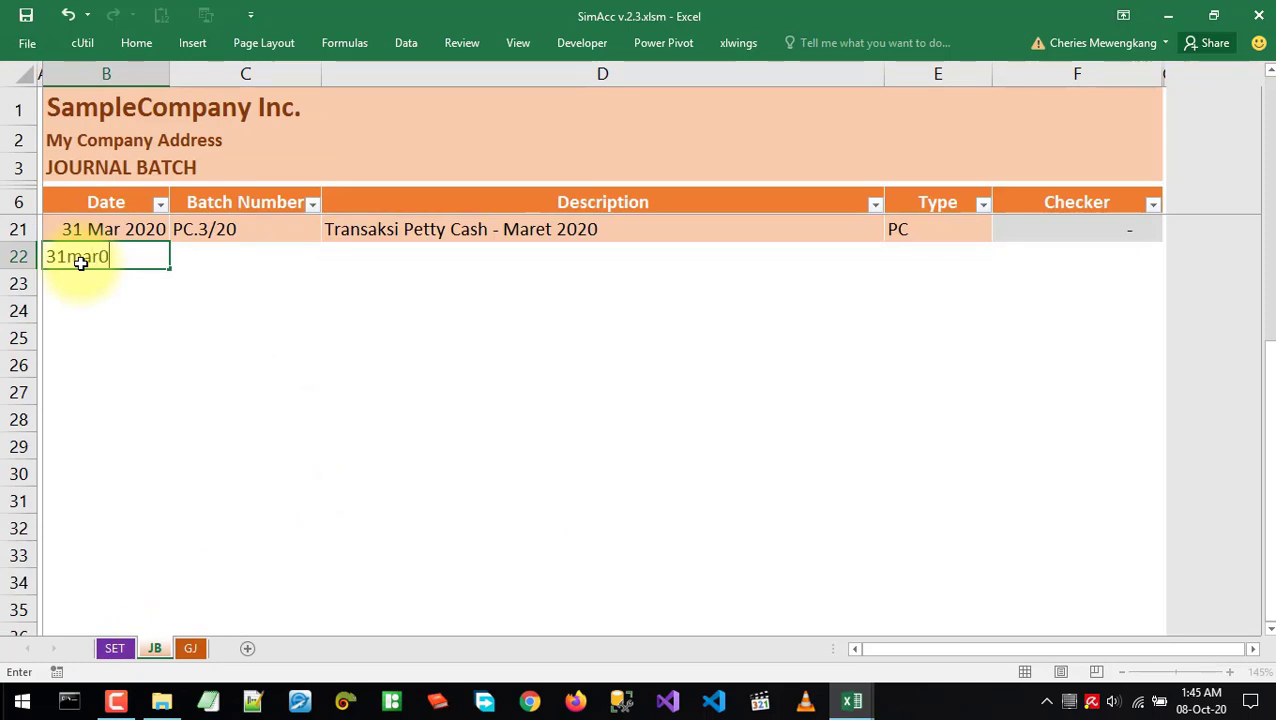
pyautogui.write('20')
pyautogui.press('Tab')
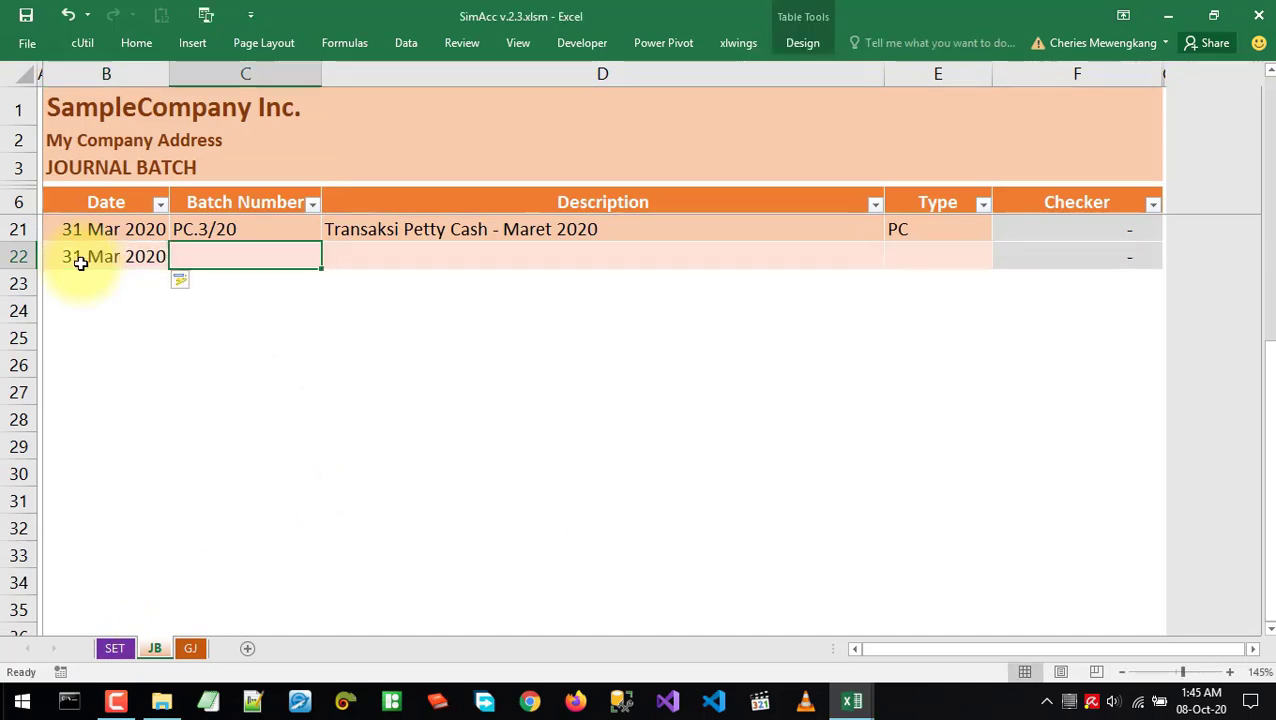
pyautogui.write('BANK.3/')
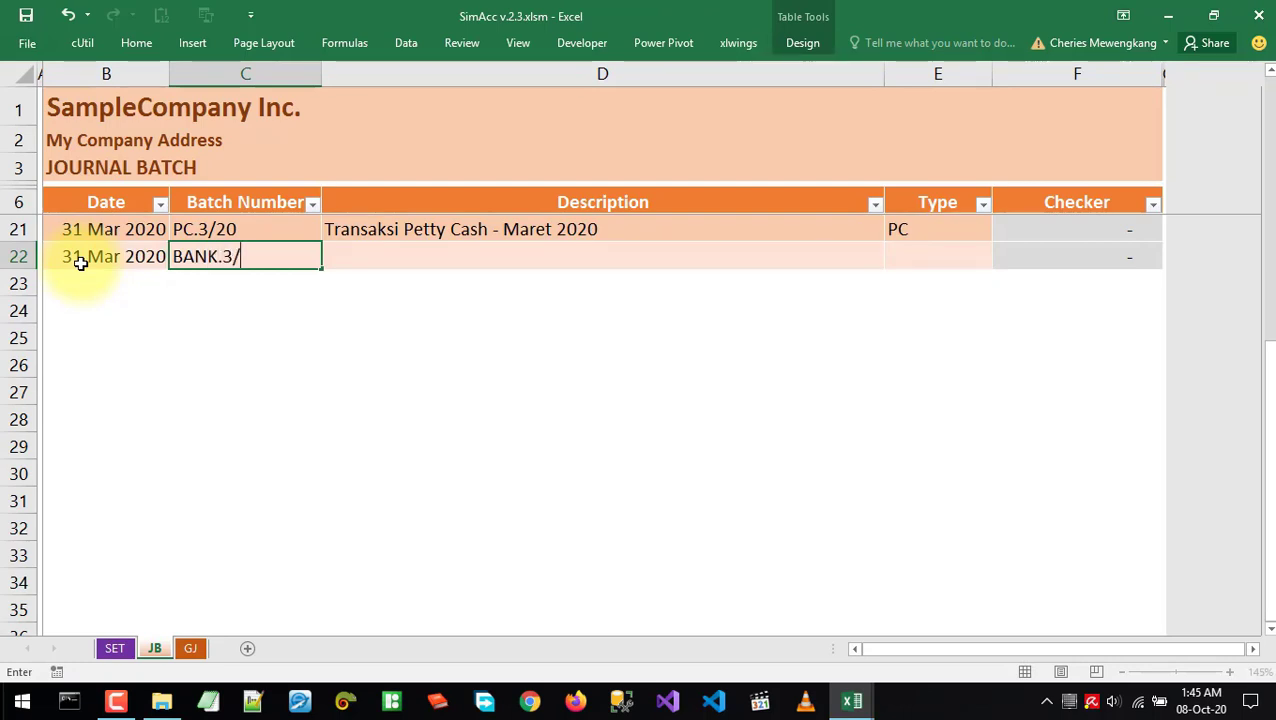
pyautogui.write('20')
pyautogui.press('Tab')
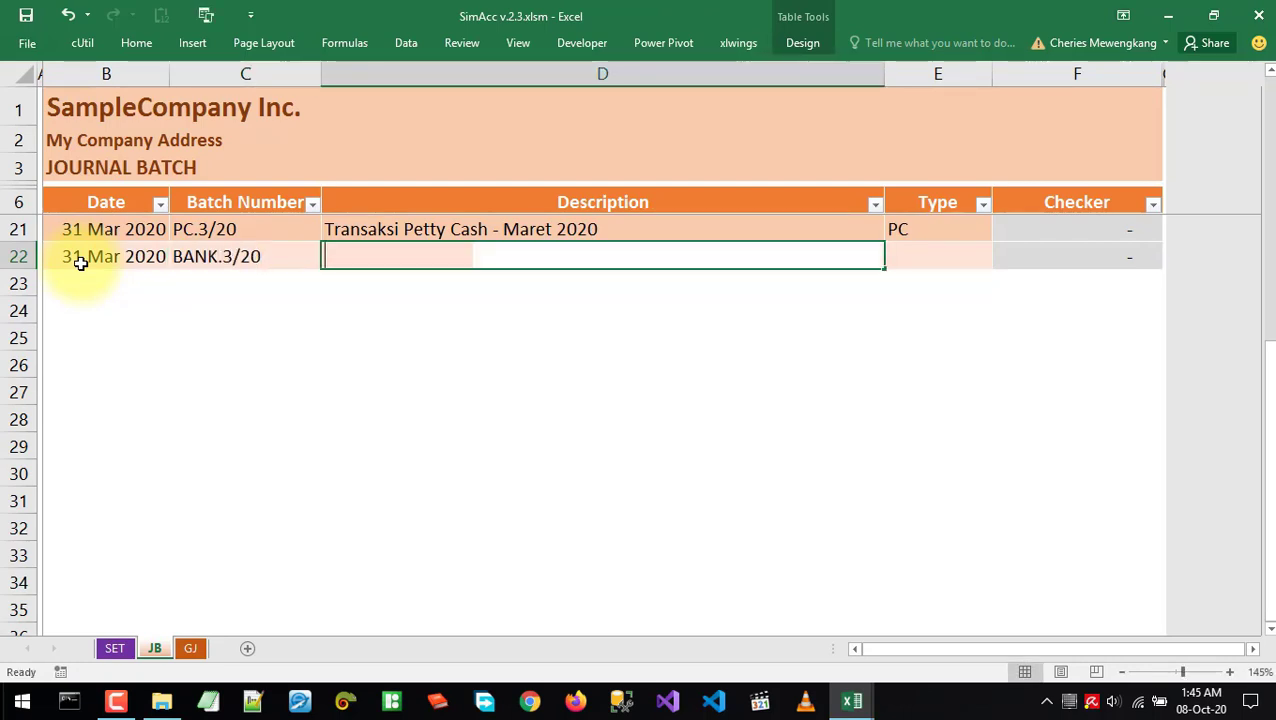
# Describe batch BANK.3/20 as "Transaksi Bank - Maret 2020" with type BANK, and return to the general journal
pyautogui.write('tT')
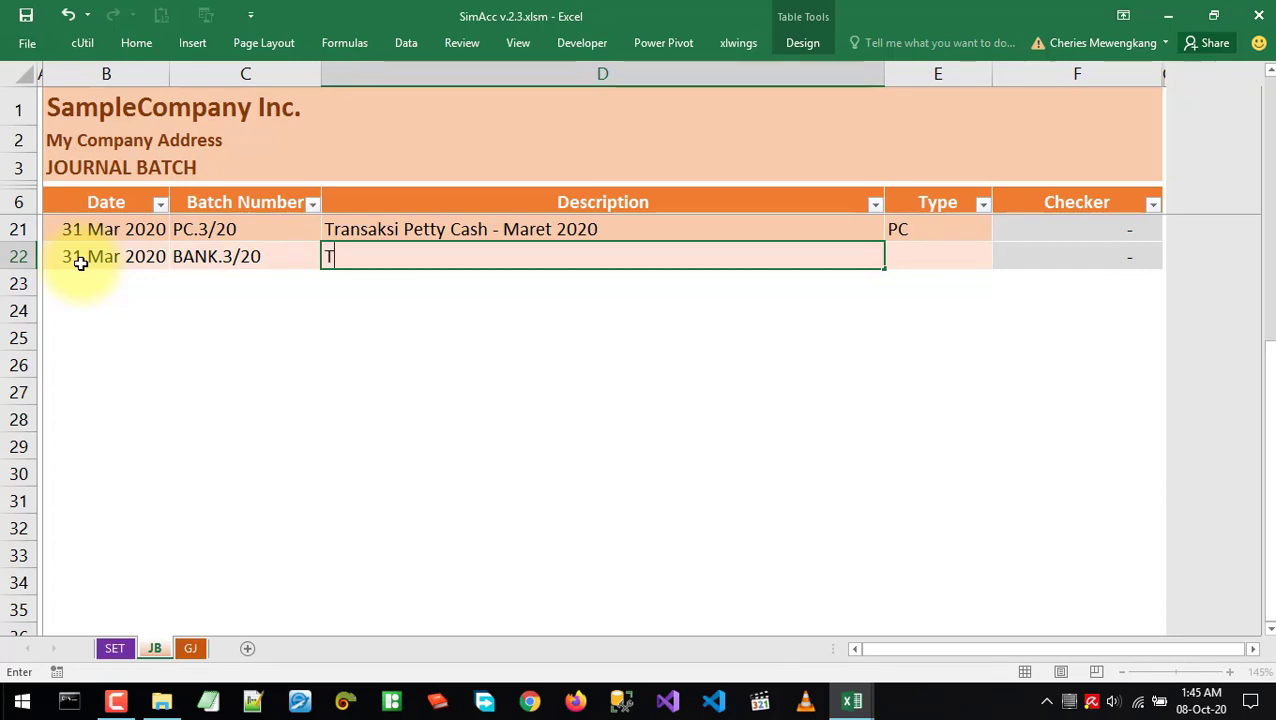
pyautogui.write('ransaksi ')
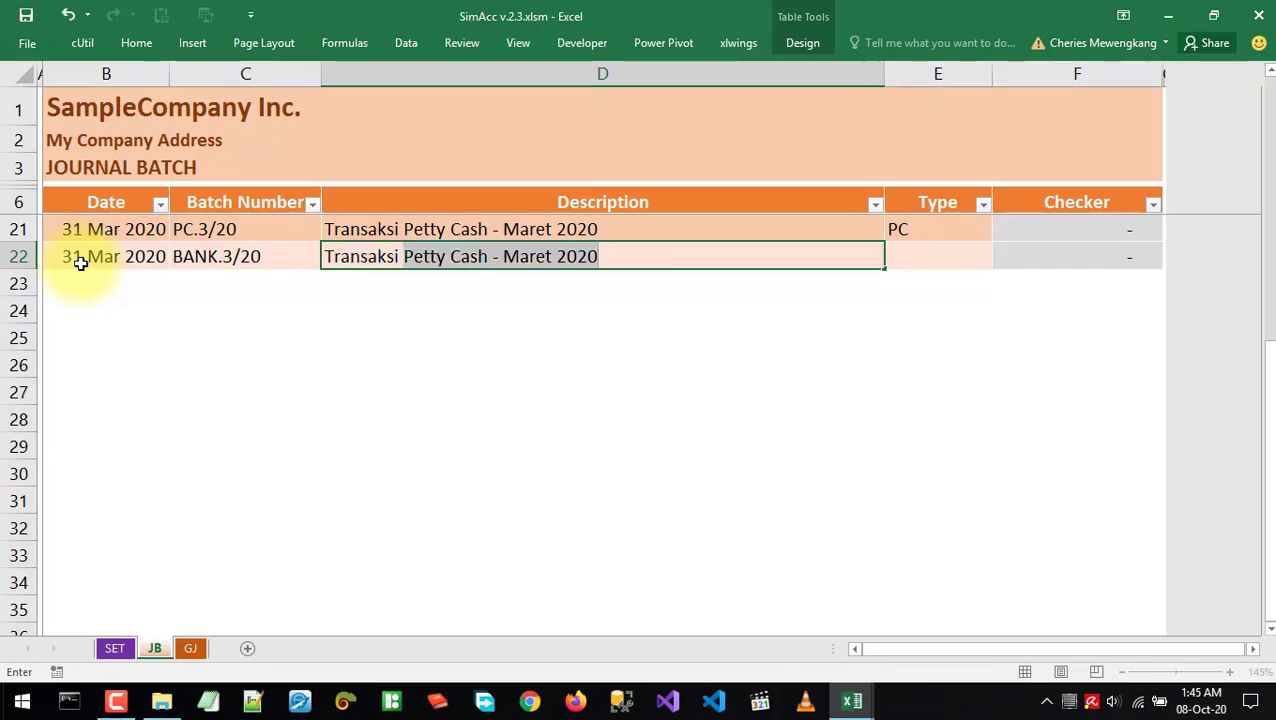
pyautogui.write('Bank - Ma')
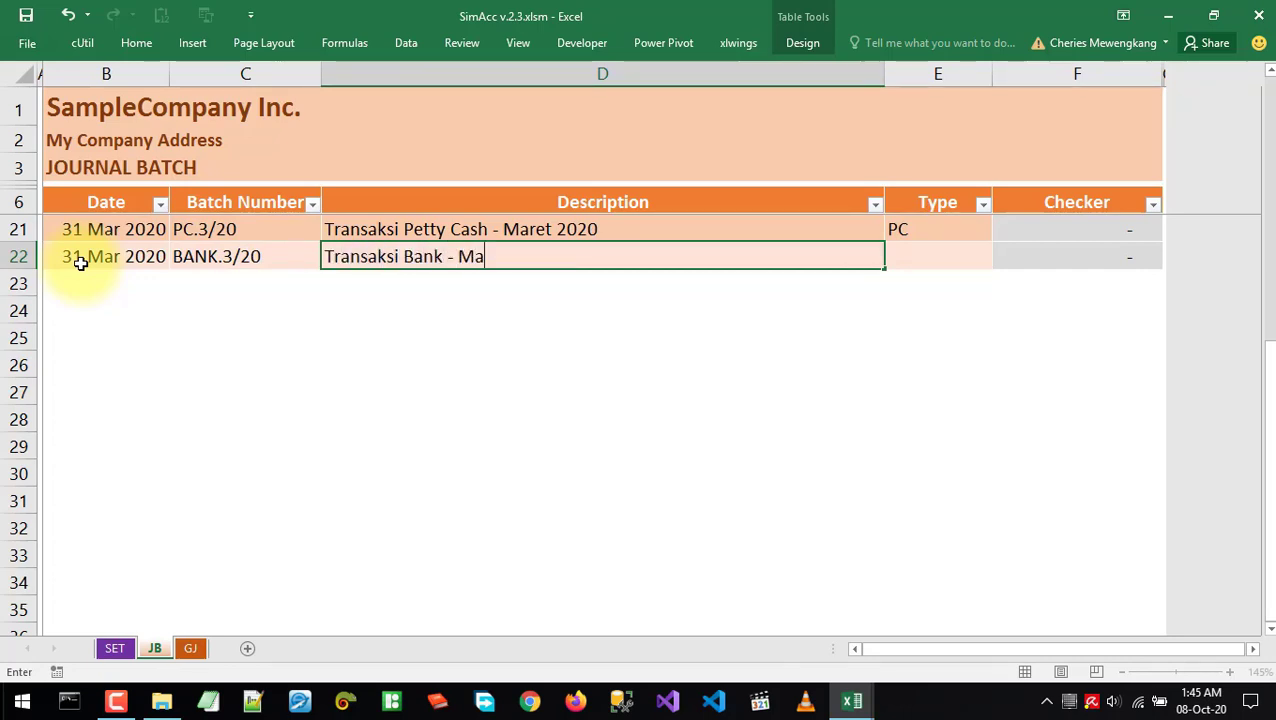
pyautogui.write('ret 2020')
pyautogui.press('Tab')
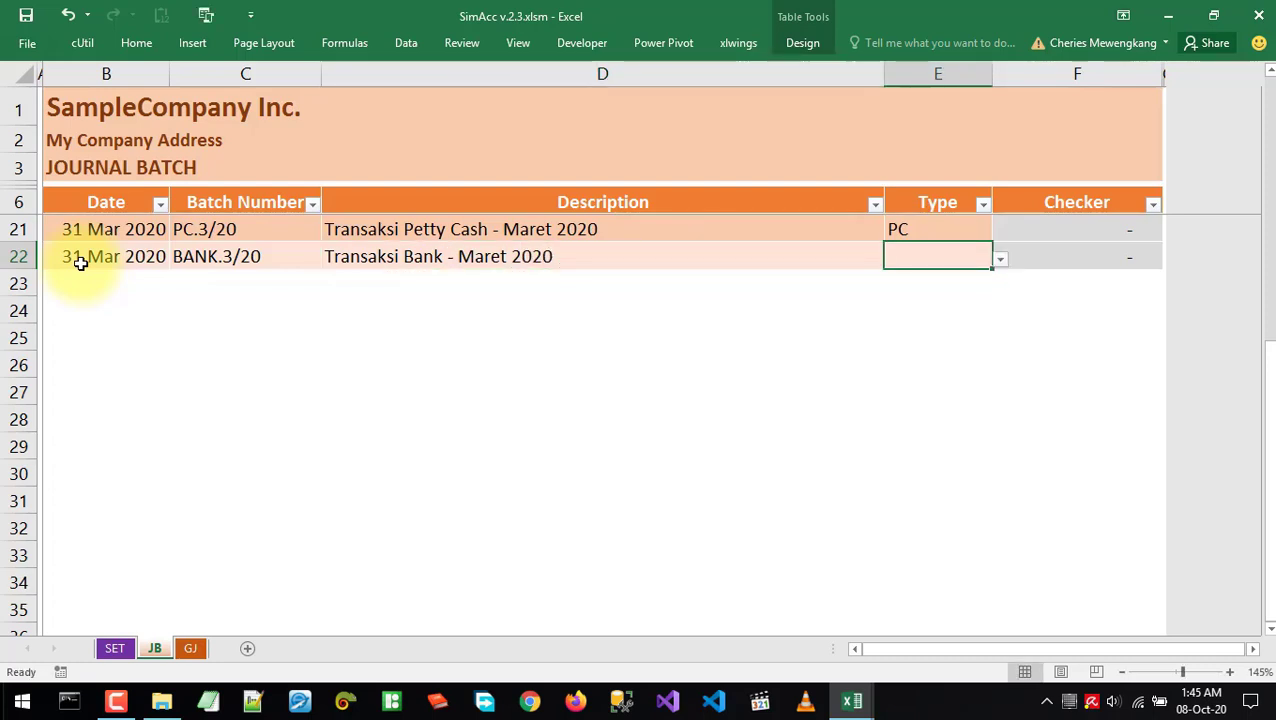
pyautogui.click(1000, 260)
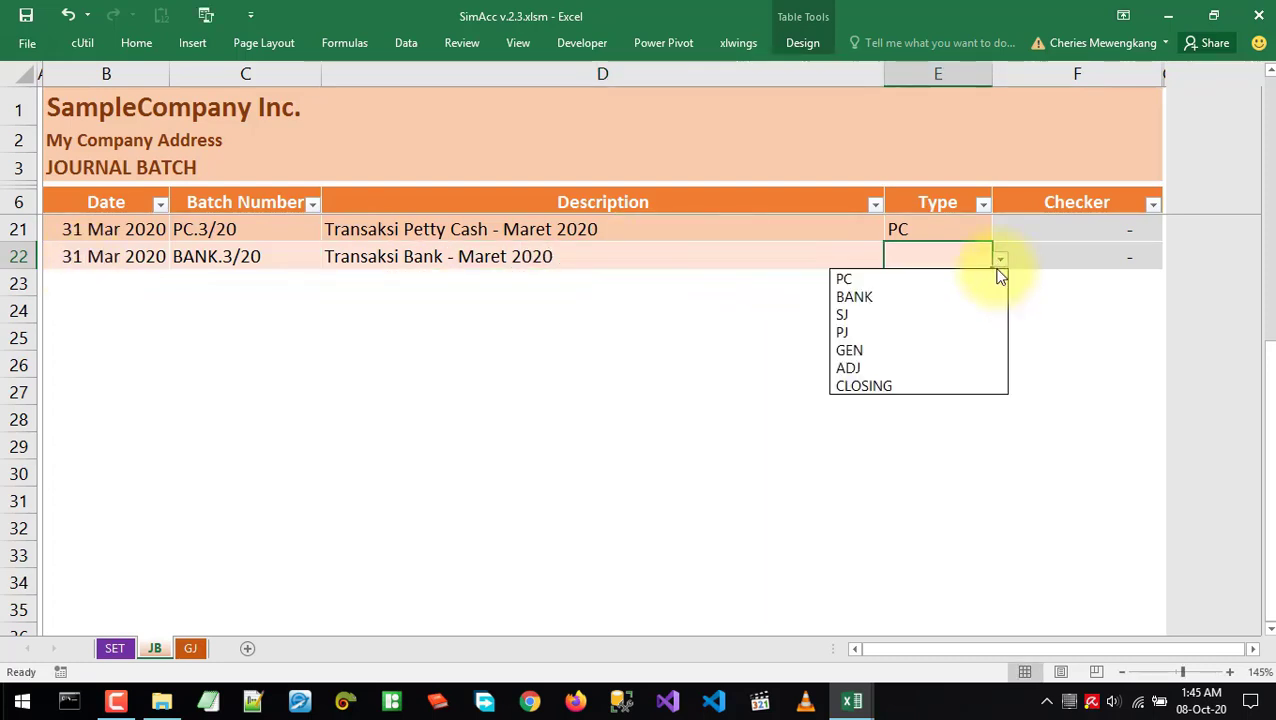
pyautogui.click(878, 304)
pyautogui.click(772, 265)
pyautogui.click(220, 263)
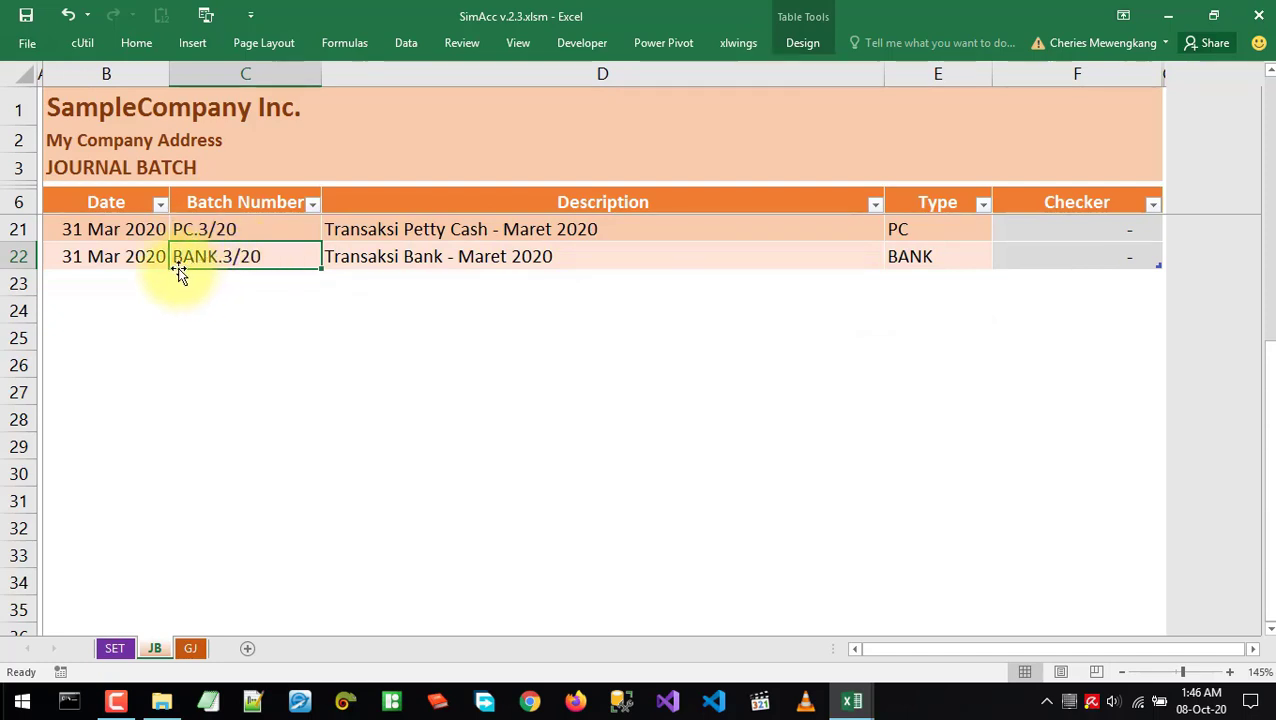
pyautogui.click(190, 648)
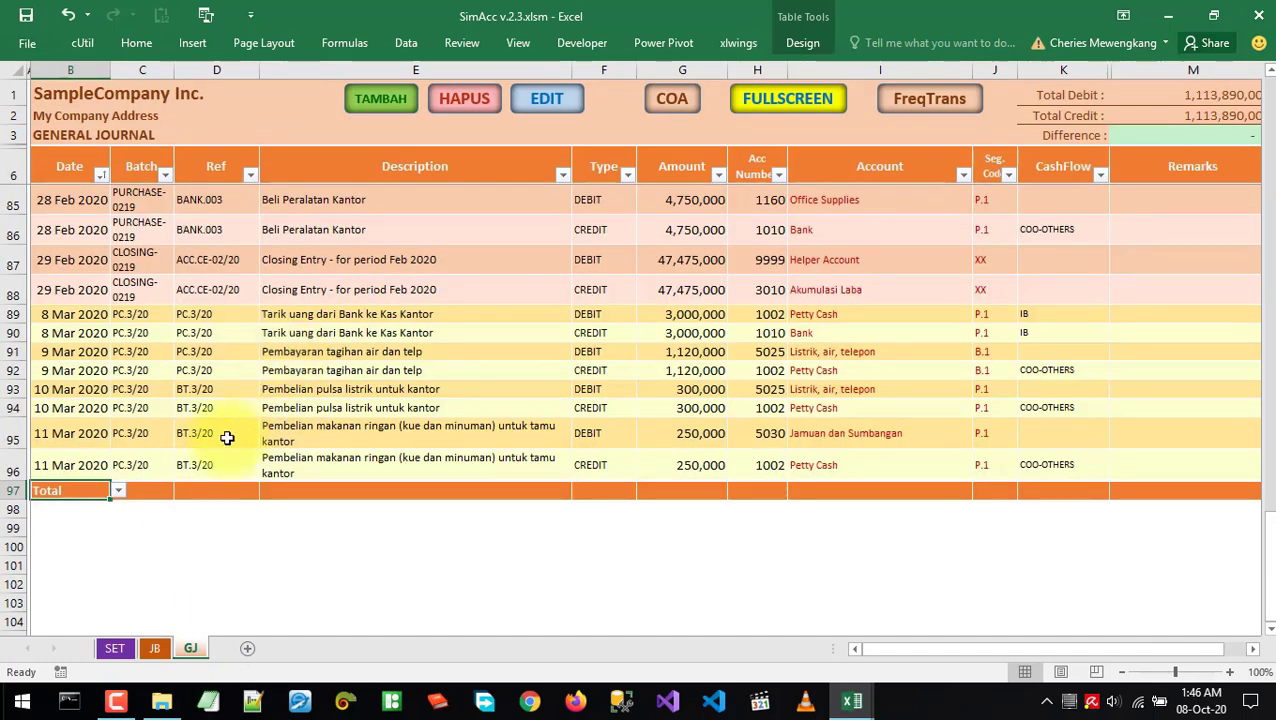
pyautogui.click(380, 106)
pyautogui.click(627, 166)
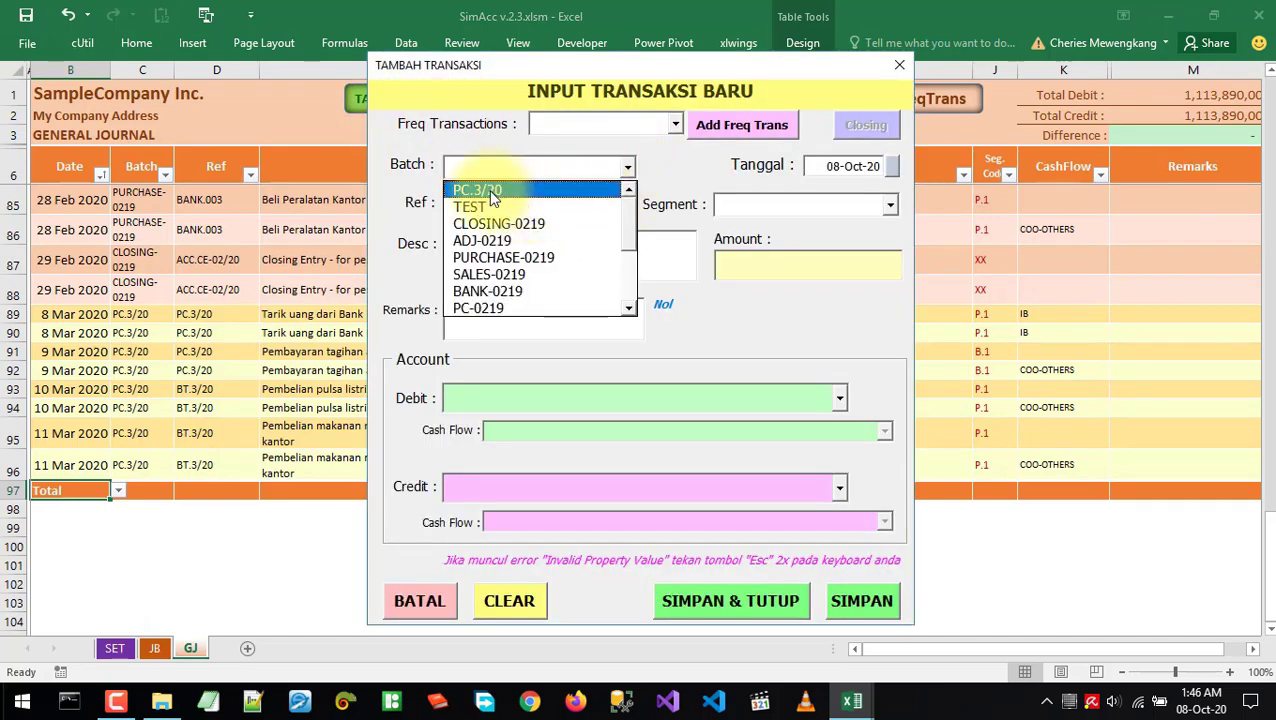
pyautogui.click(668, 176)
pyautogui.click(899, 64)
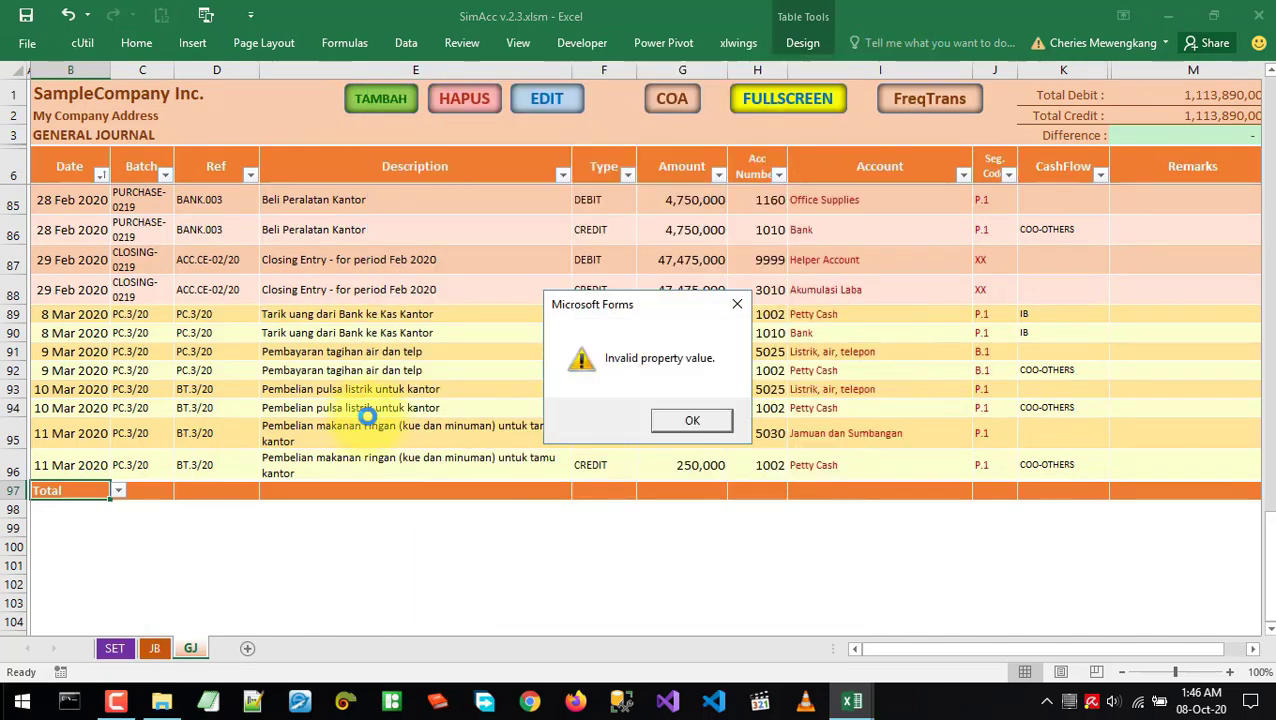
pyautogui.click(685, 421)
pyautogui.click(413, 407)
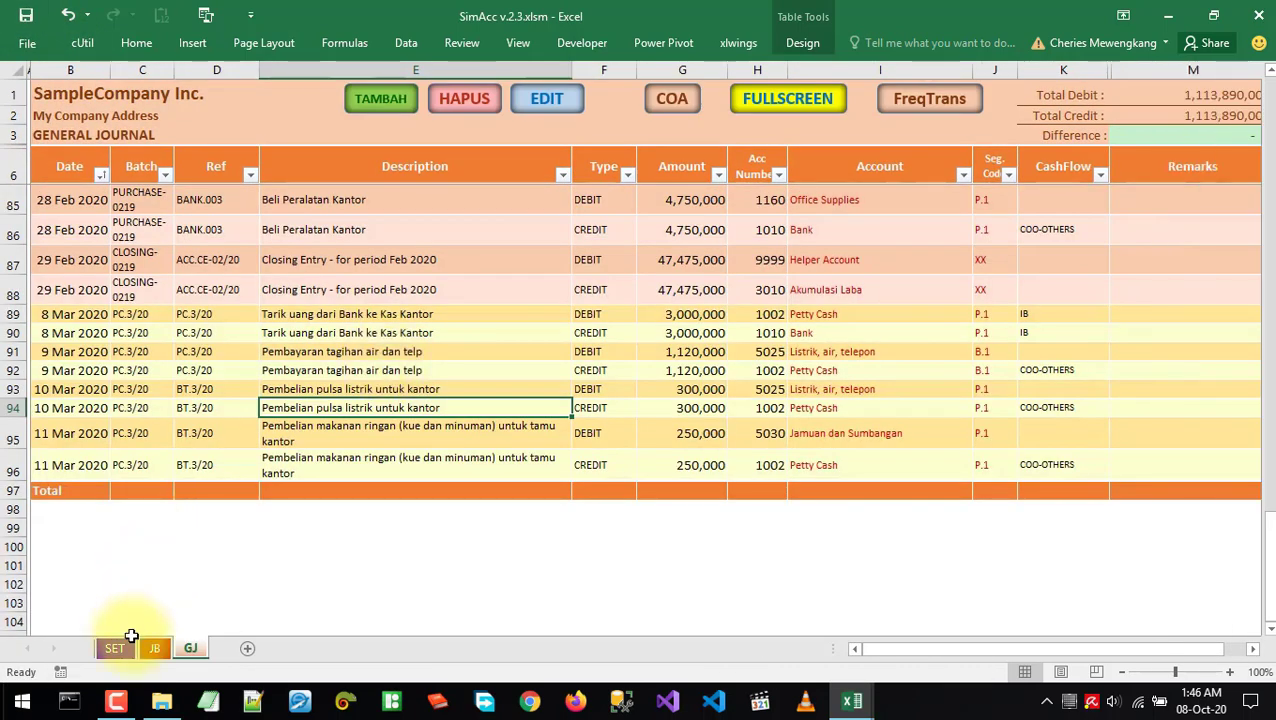
pyautogui.click(415, 351)
# Start a new general journal transaction and assign it to batch BANK.3/20
pyautogui.click(372, 104)
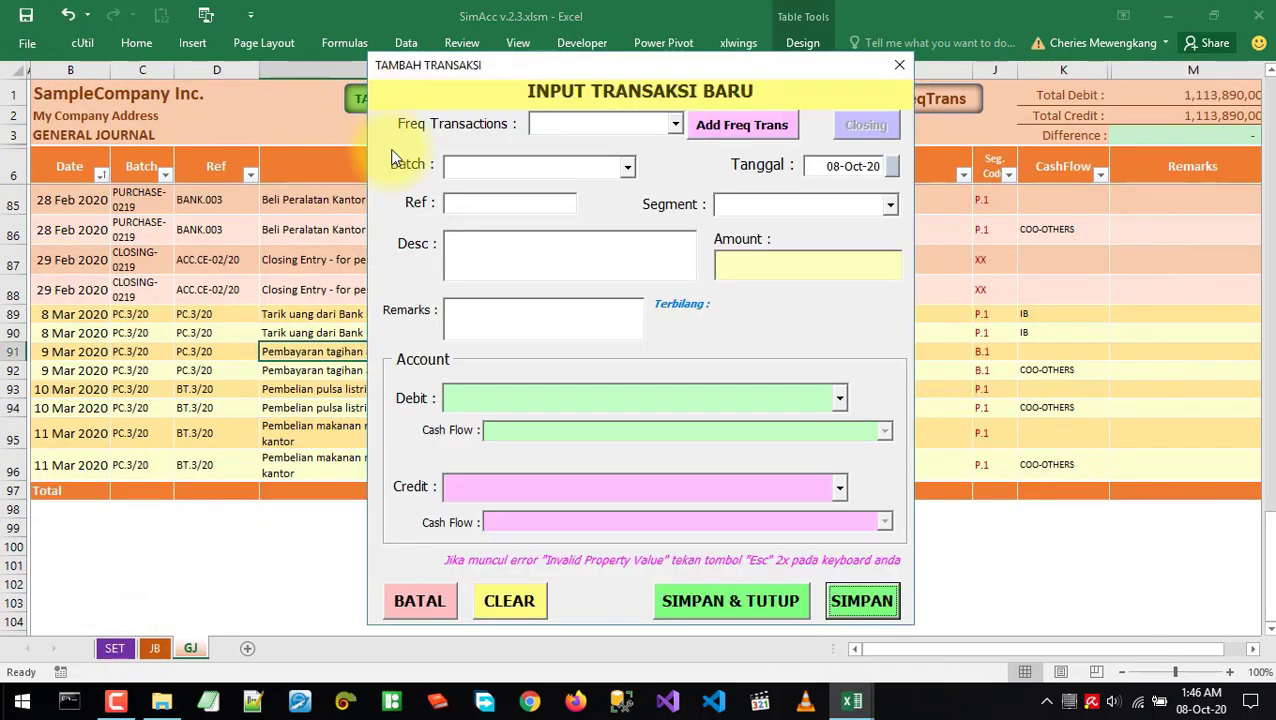
pyautogui.click(675, 123)
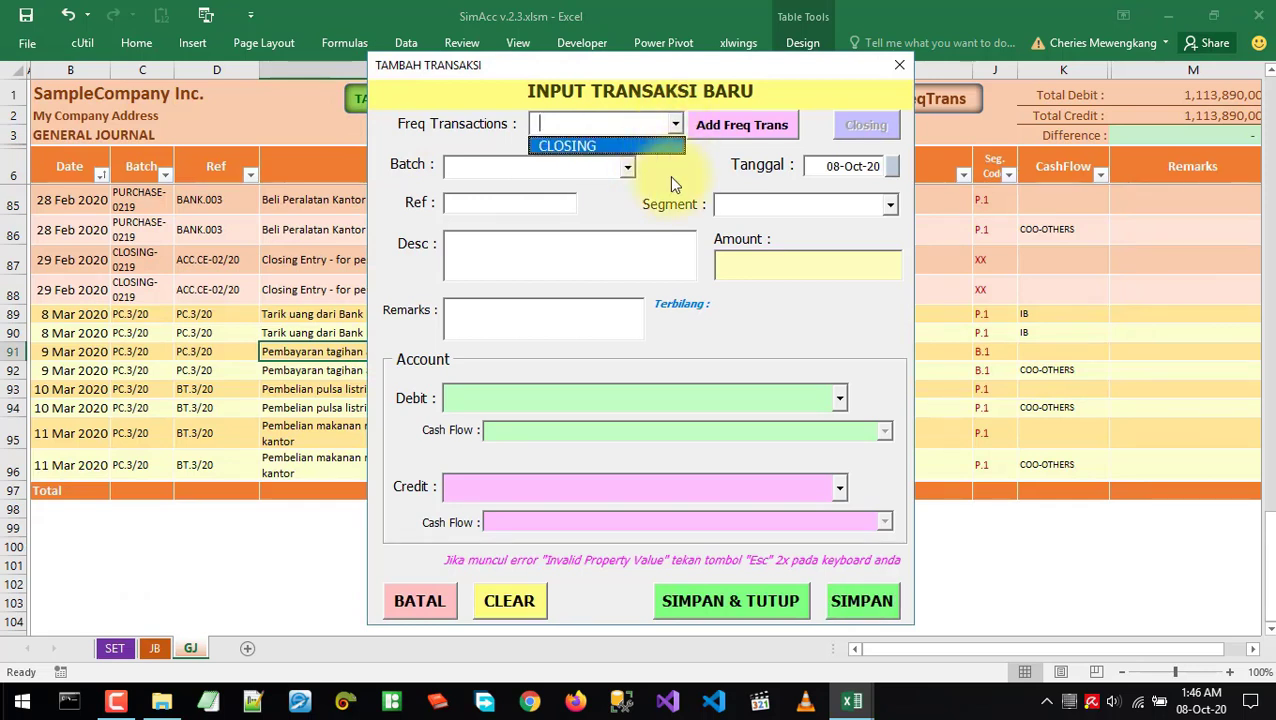
pyautogui.click(626, 168)
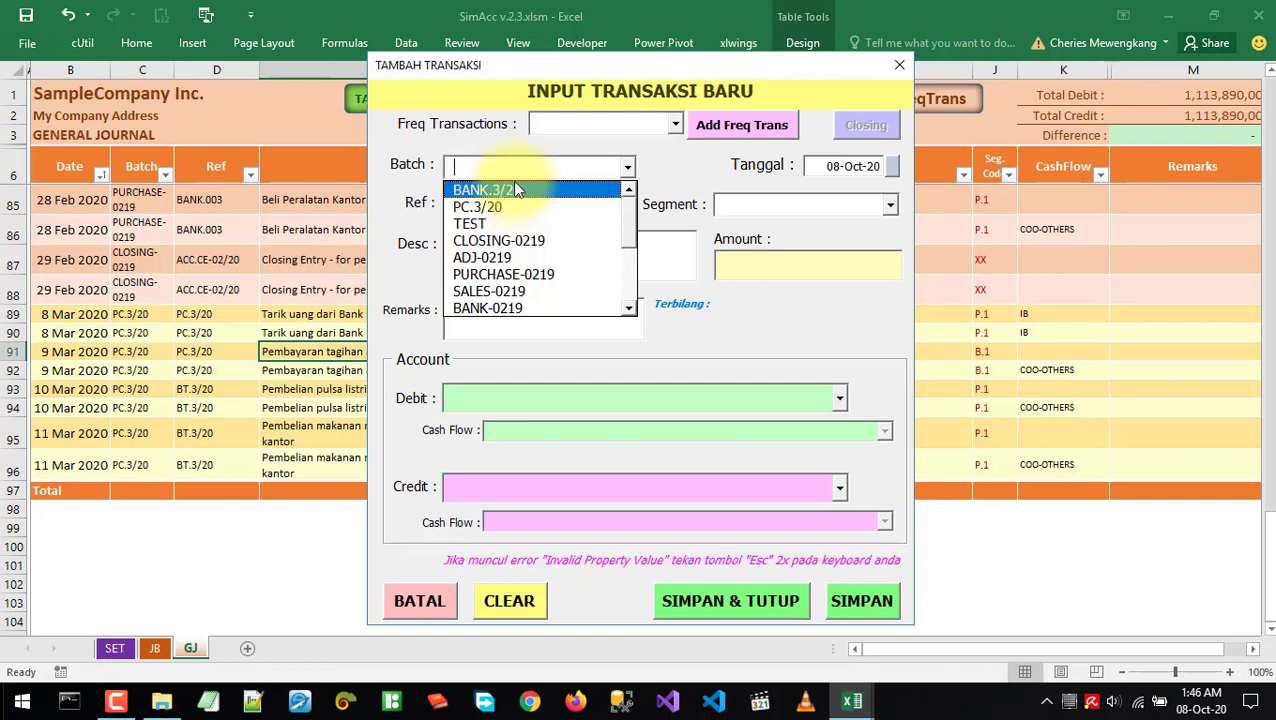
pyautogui.click(457, 66)
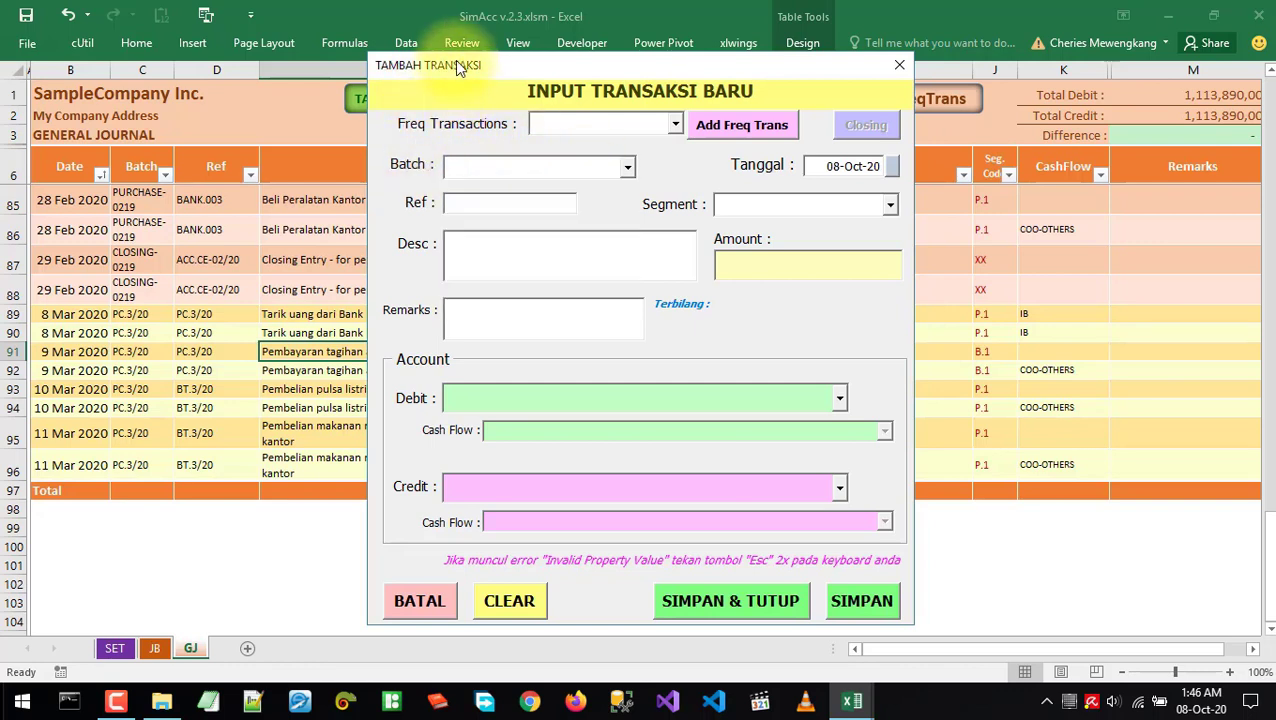
pyautogui.click(625, 170)
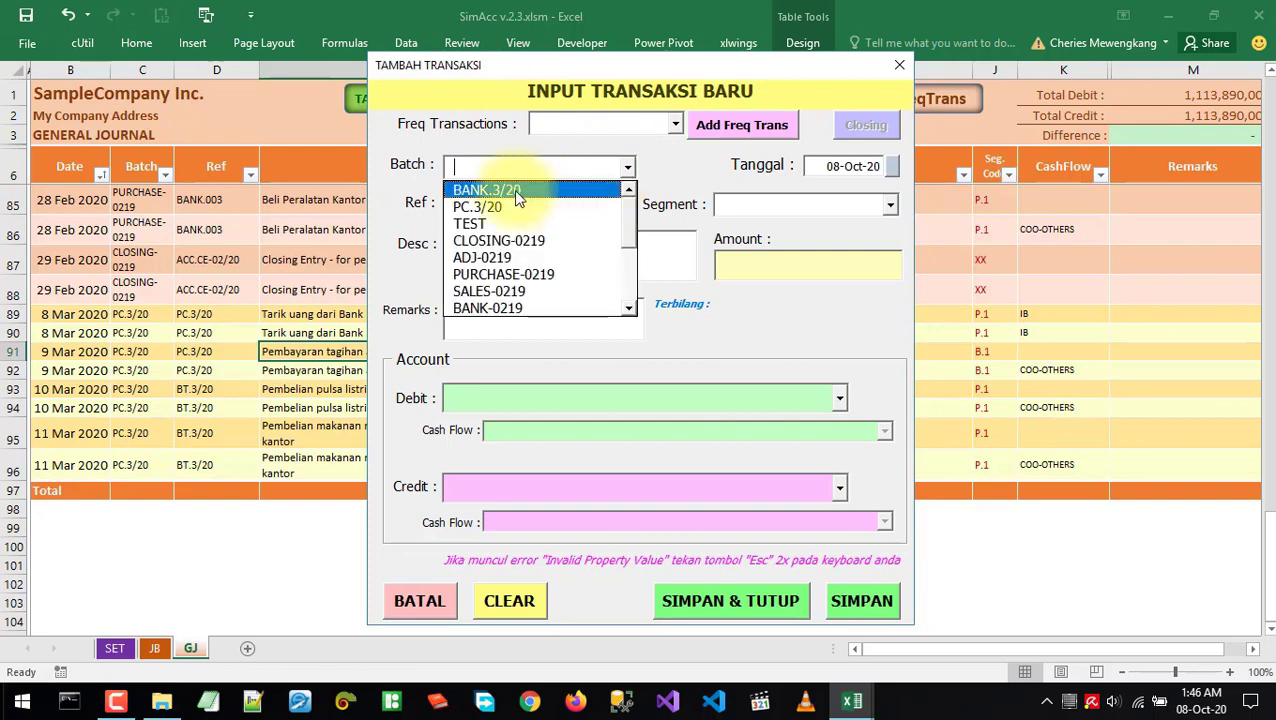
pyautogui.click(515, 190)
# Set the new transaction's date to 5 March 2020, matching the first bank entry in Example Data - Demo.xlsx
pyautogui.hotkey('alt', 'Tab')
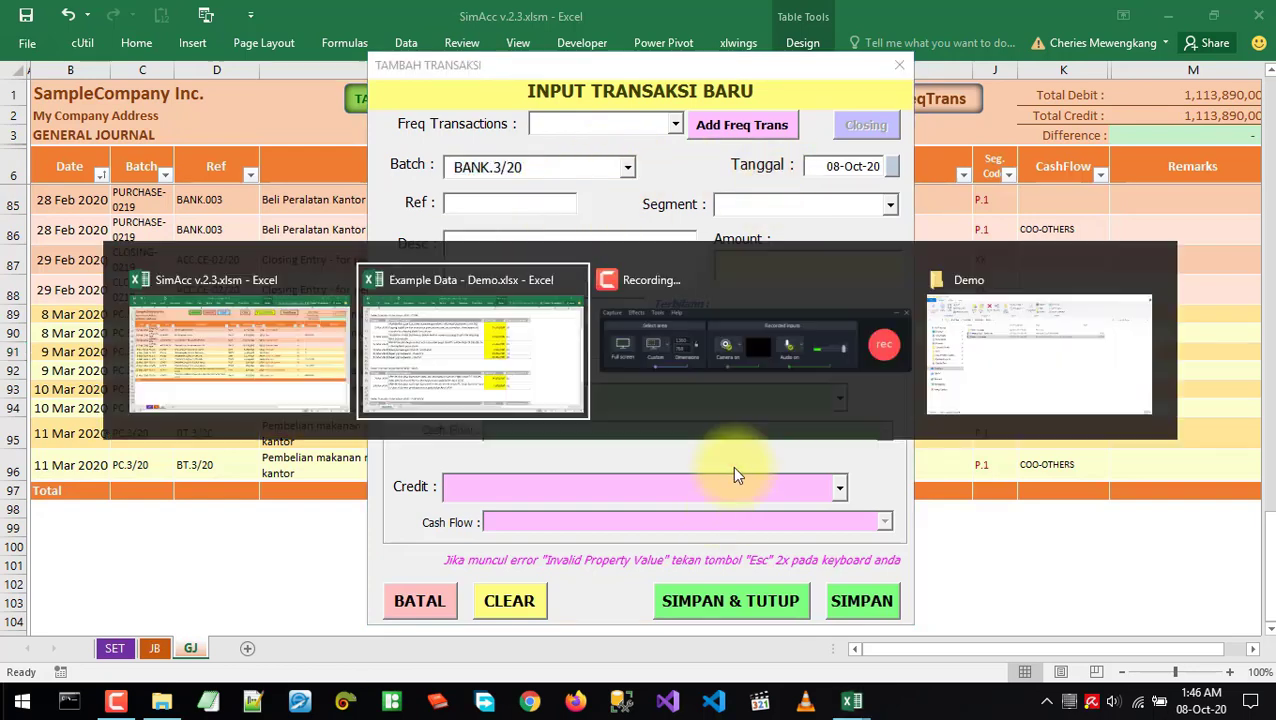
pyautogui.hotkey('alt', 'Tab')
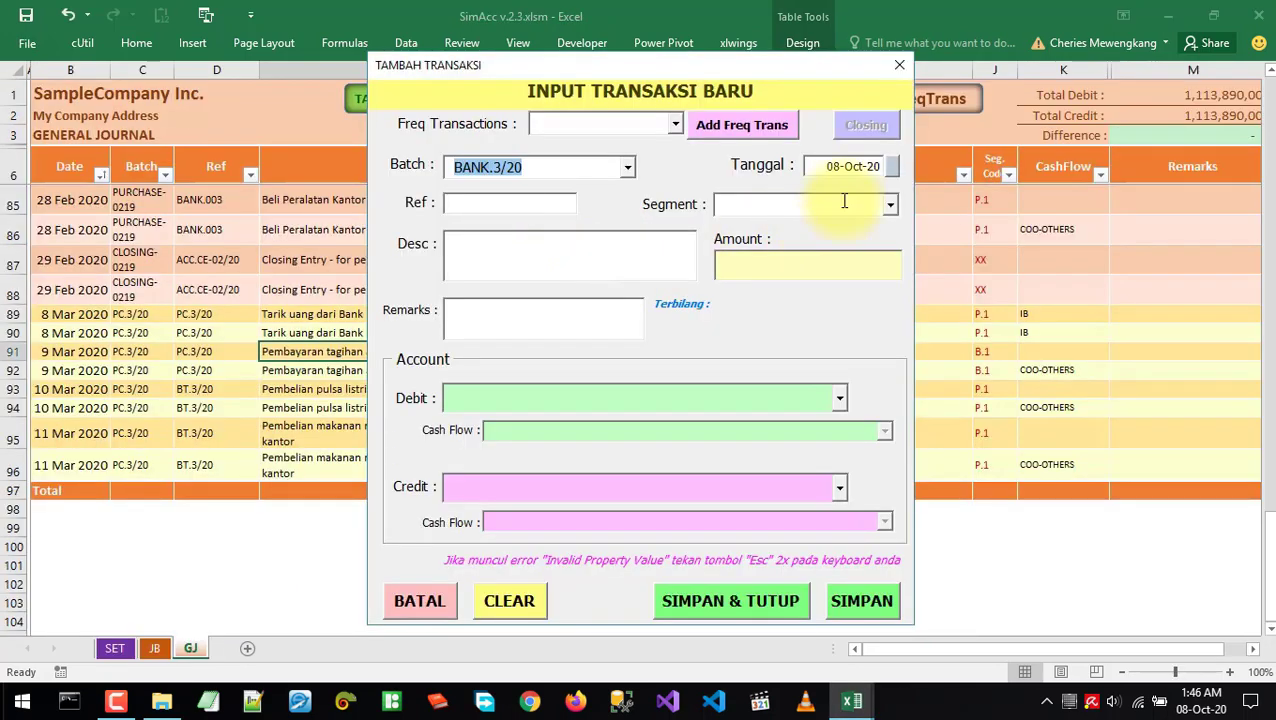
pyautogui.click(891, 166)
pyautogui.click(563, 316)
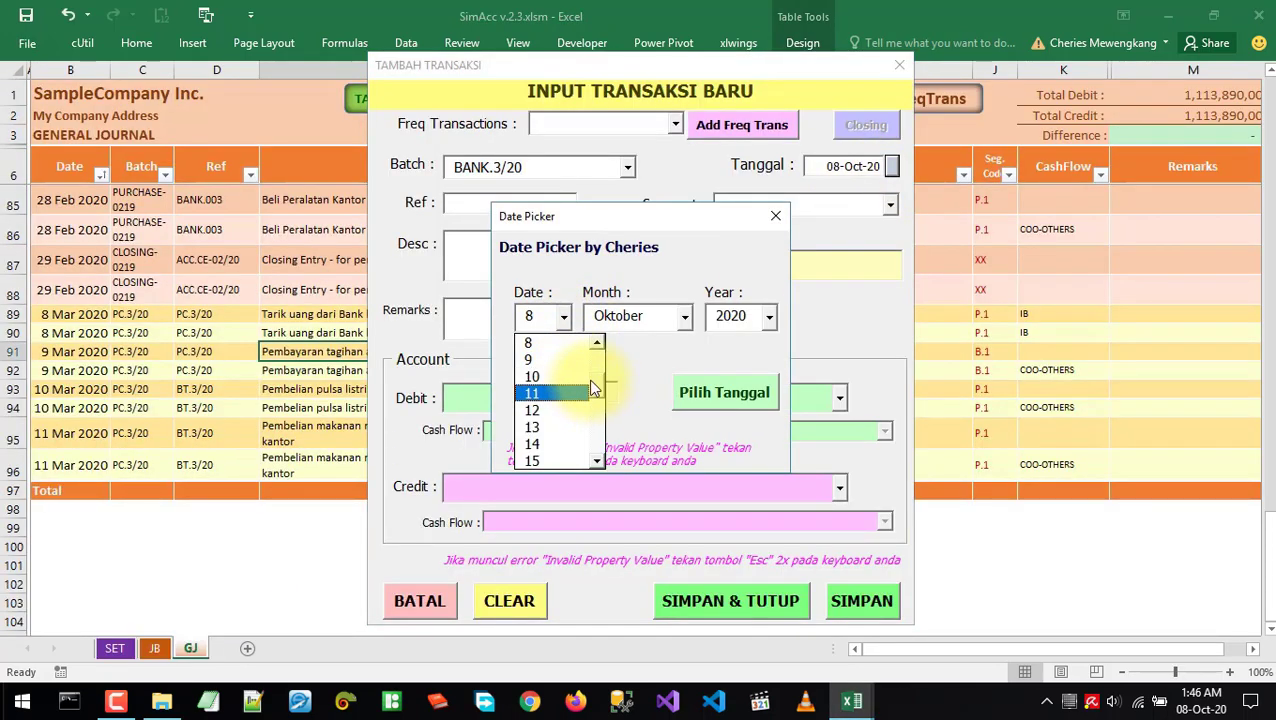
pyautogui.click(590, 385)
pyautogui.click(565, 316)
pyautogui.scroll(3, 580, 380)
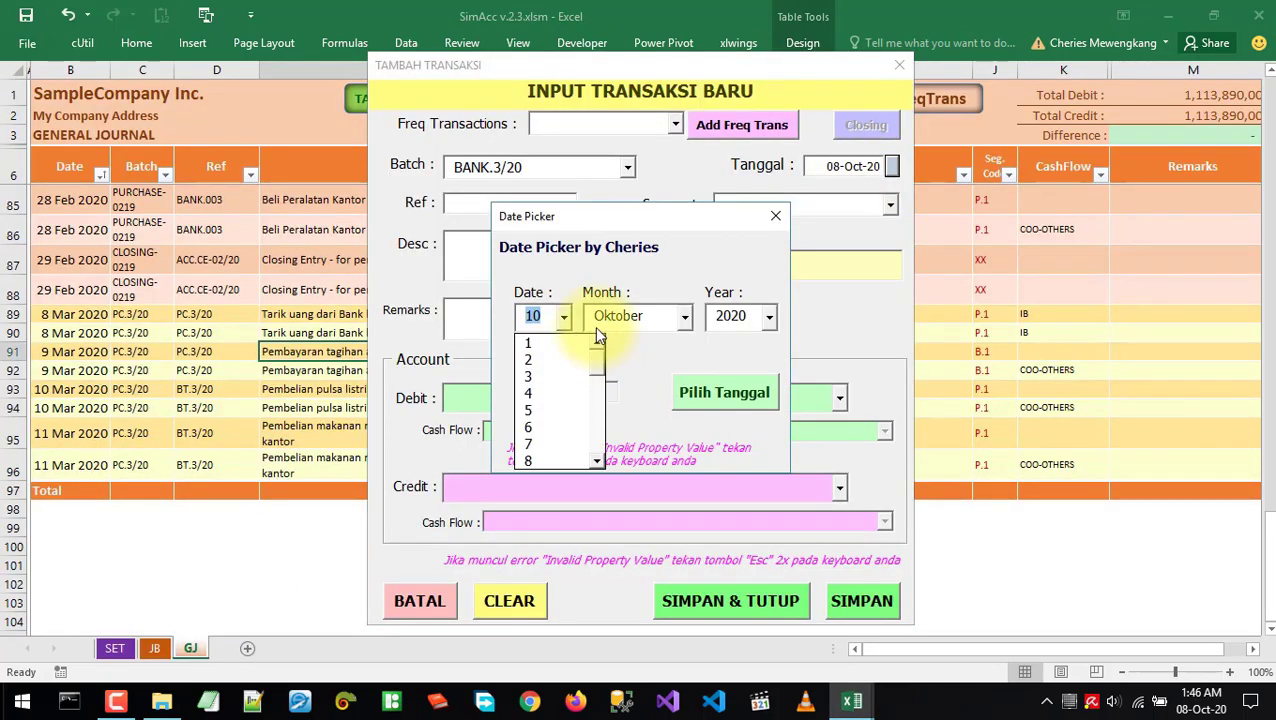
pyautogui.click(560, 418)
pyautogui.click(647, 316)
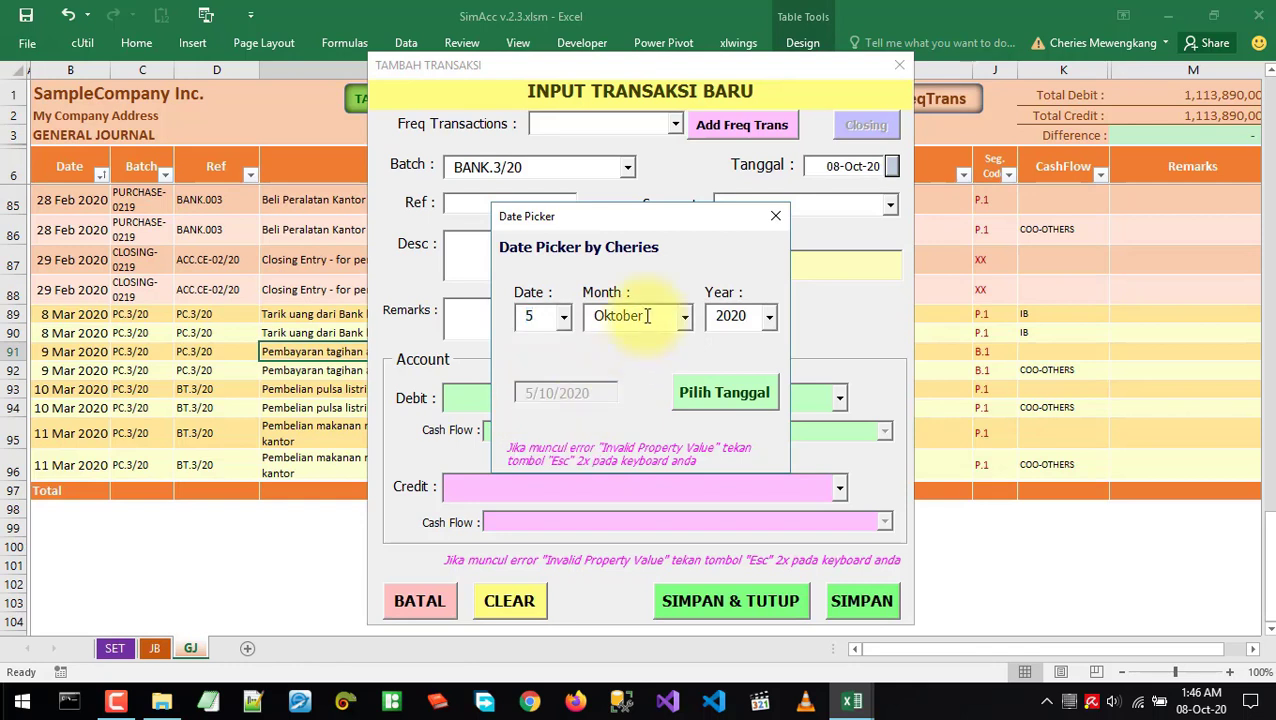
pyautogui.write('Juni')
pyautogui.click(730, 394)
# Enter reference TB.3/20 and assign segment P.1-Project A, checking the segment in Example Data - Demo.xlsx
pyautogui.click(517, 203)
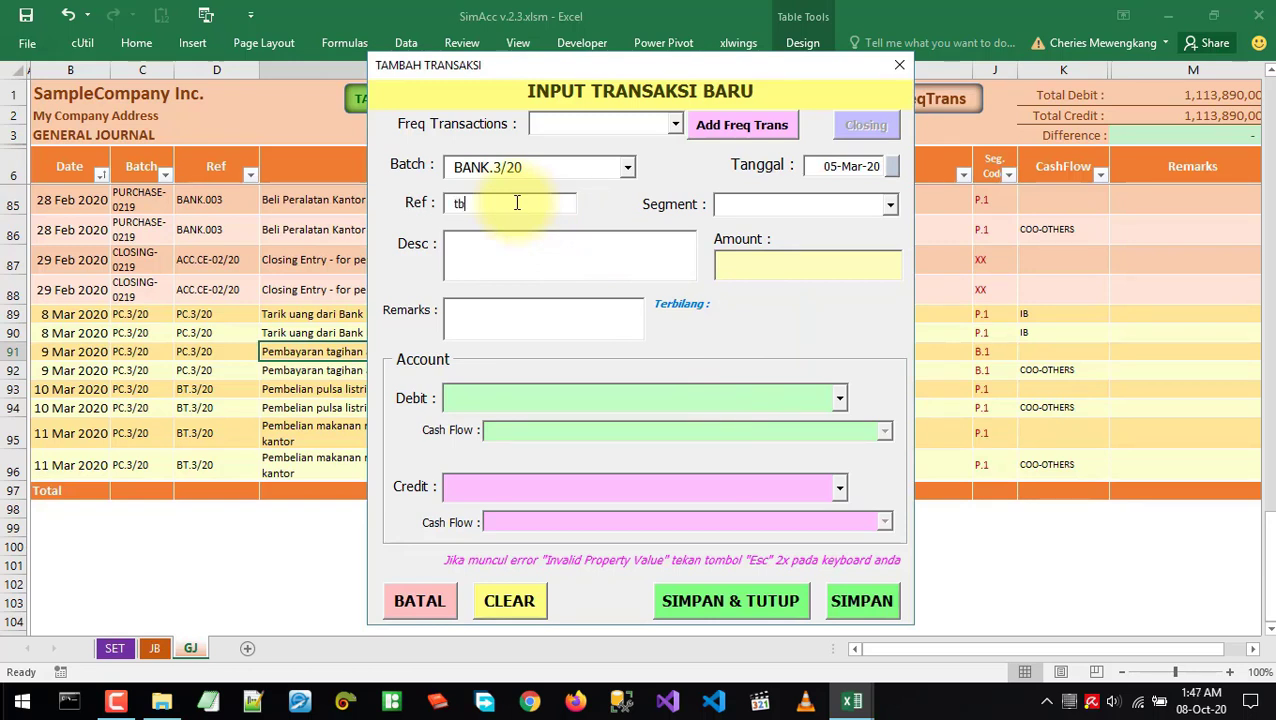
pyautogui.write('TB.3/20')
pyautogui.hotkey('alt', 'Tab')
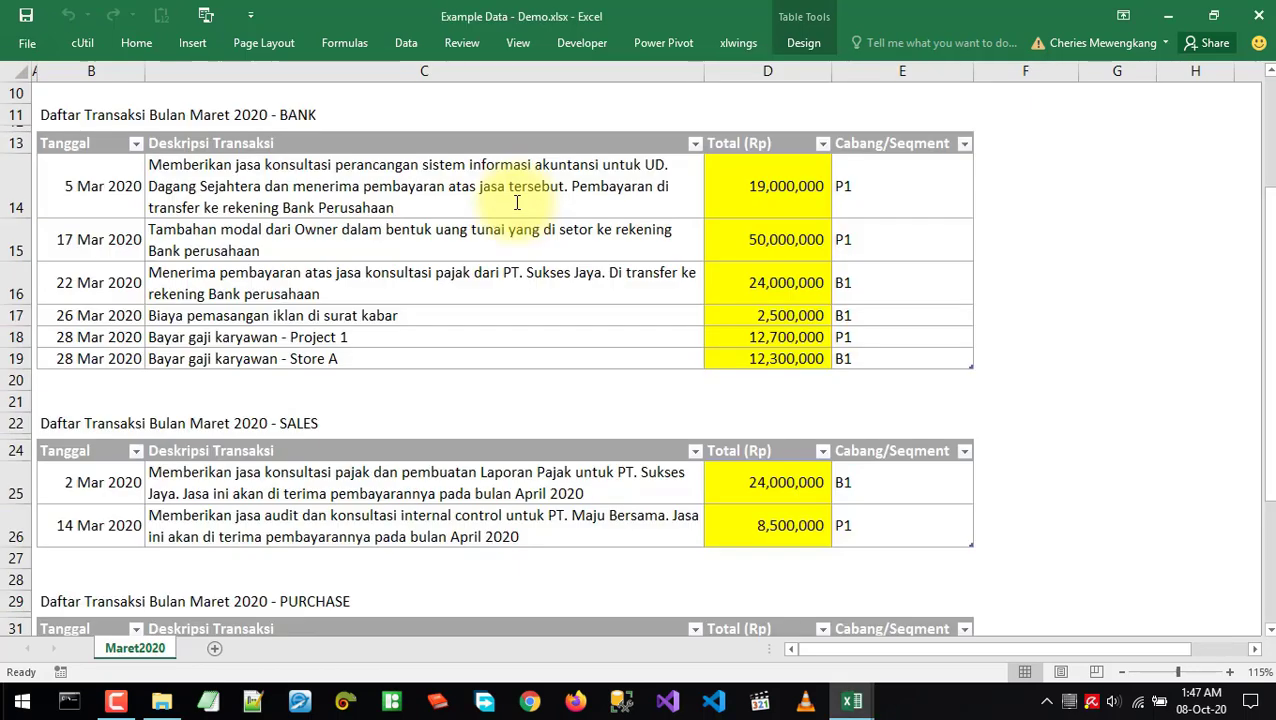
pyautogui.hotkey('alt', 'Tab')
pyautogui.click(888, 207)
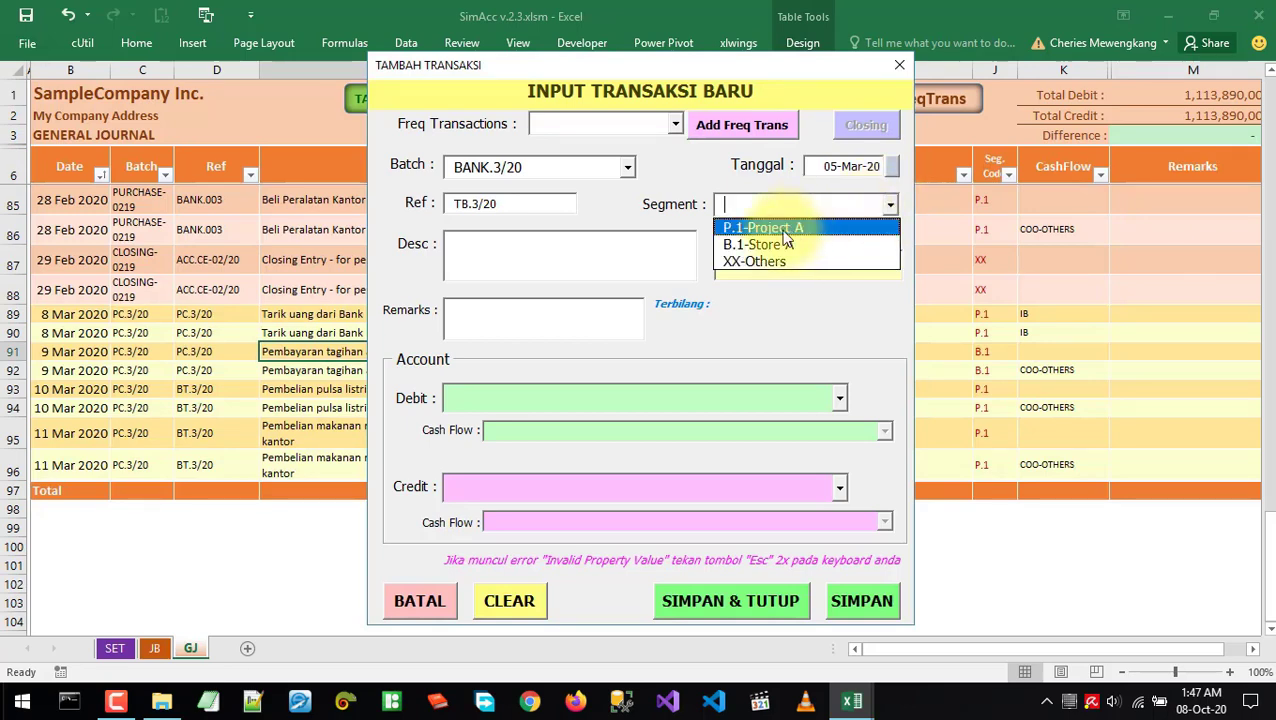
pyautogui.click(752, 222)
# Describe the transaction as "Jasa konsultasi perancangan Sistem Akuntansi untuk UD. Dagang Sejahtera", consulting the first bank entry in Example Data - Demo.xlsx
pyautogui.click(558, 250)
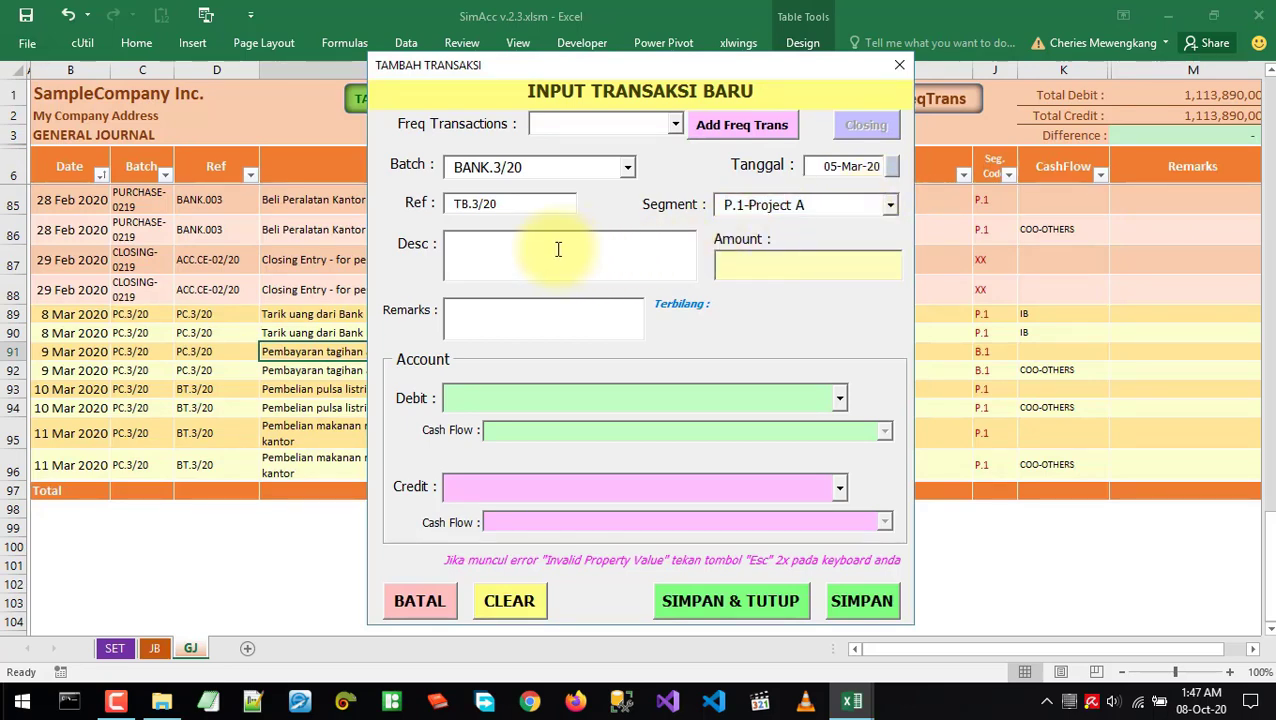
pyautogui.hotkey('alt', 'Tab')
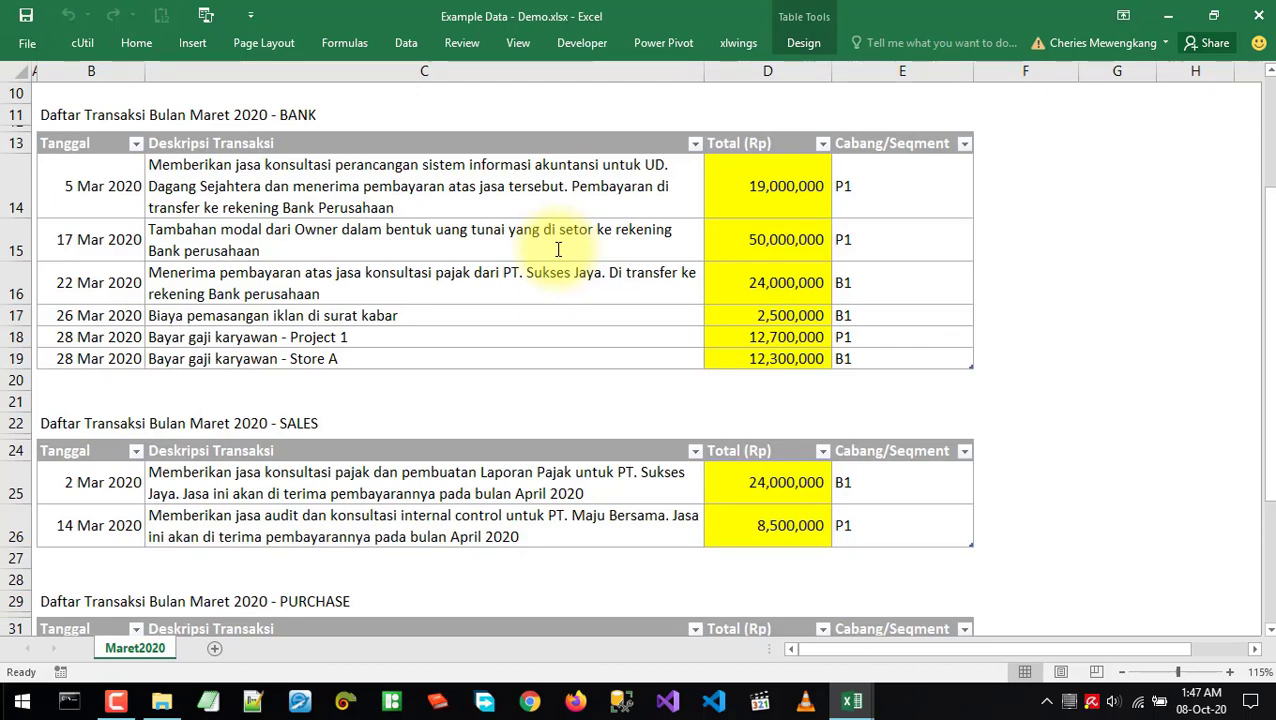
pyautogui.hotkey('alt', 'Tab')
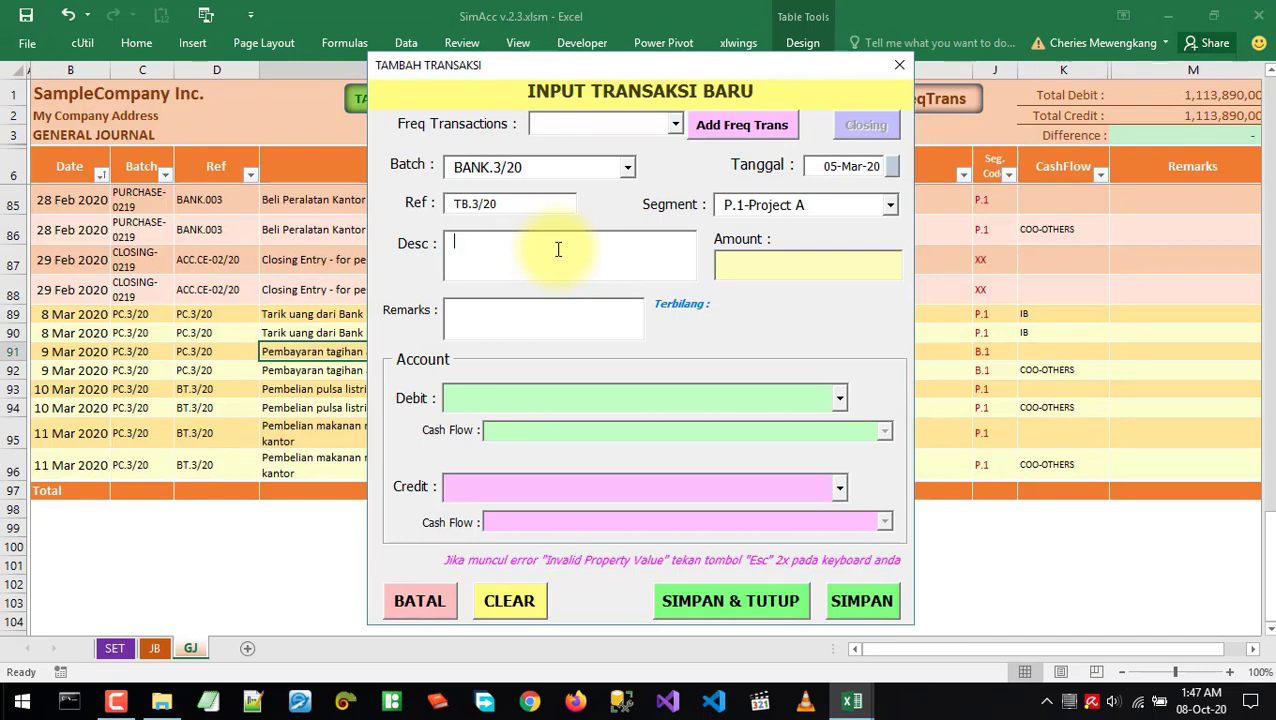
pyautogui.write('Jasa konsultasi perancangan Sistem Akuntansi')
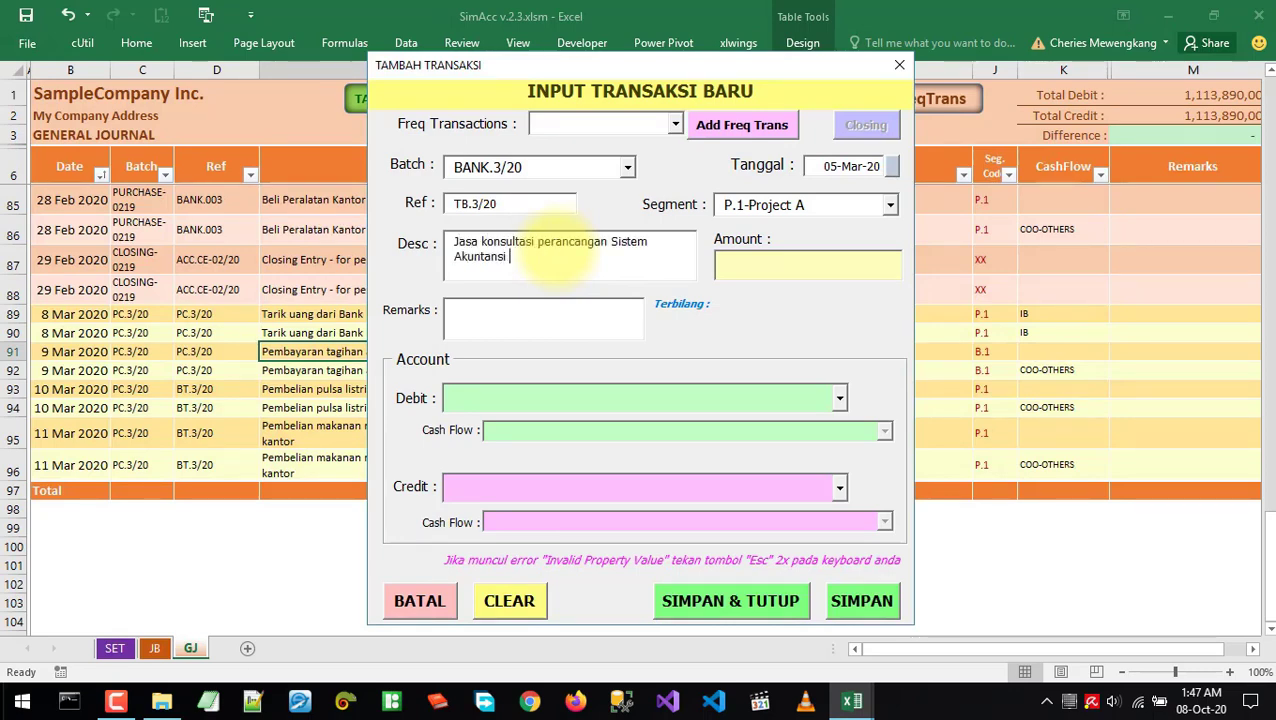
pyautogui.hotkey('alt', 'Tab')
pyautogui.hotkey('alt', 'Tab')
pyautogui.write('un')
pyautogui.hotkey('alt', 'Tab')
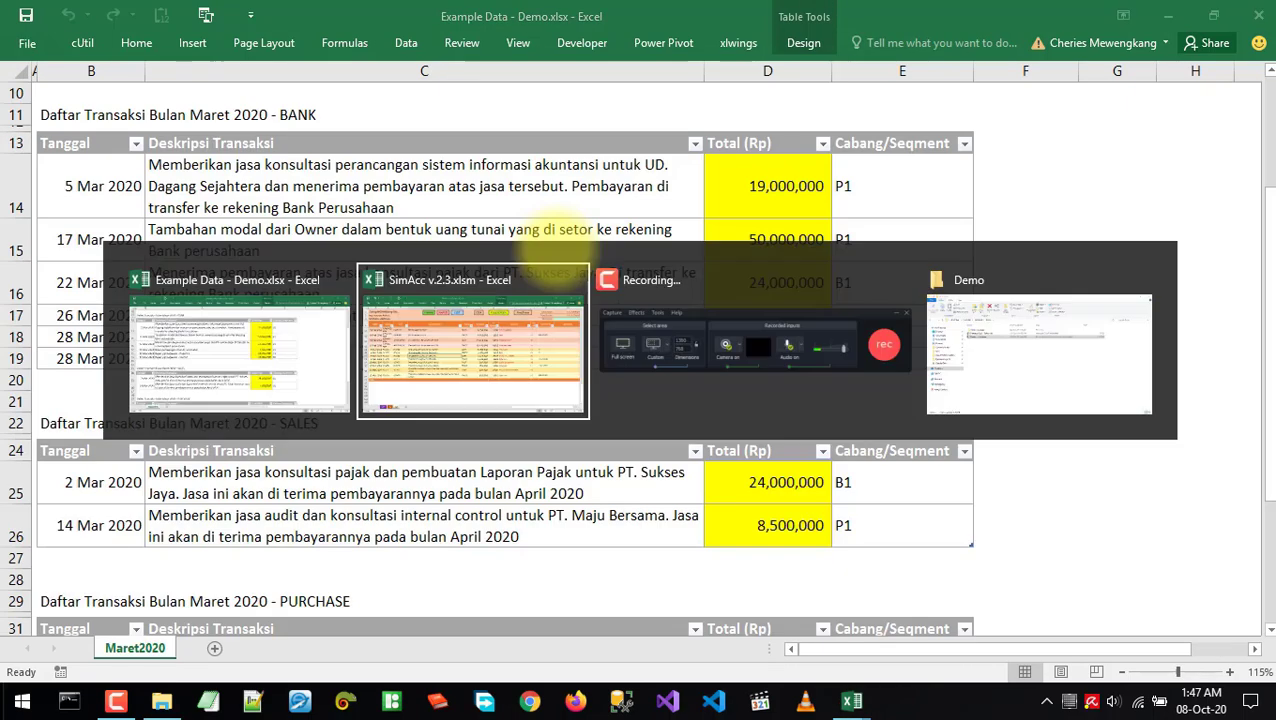
pyautogui.write('dagang Sejahtera')
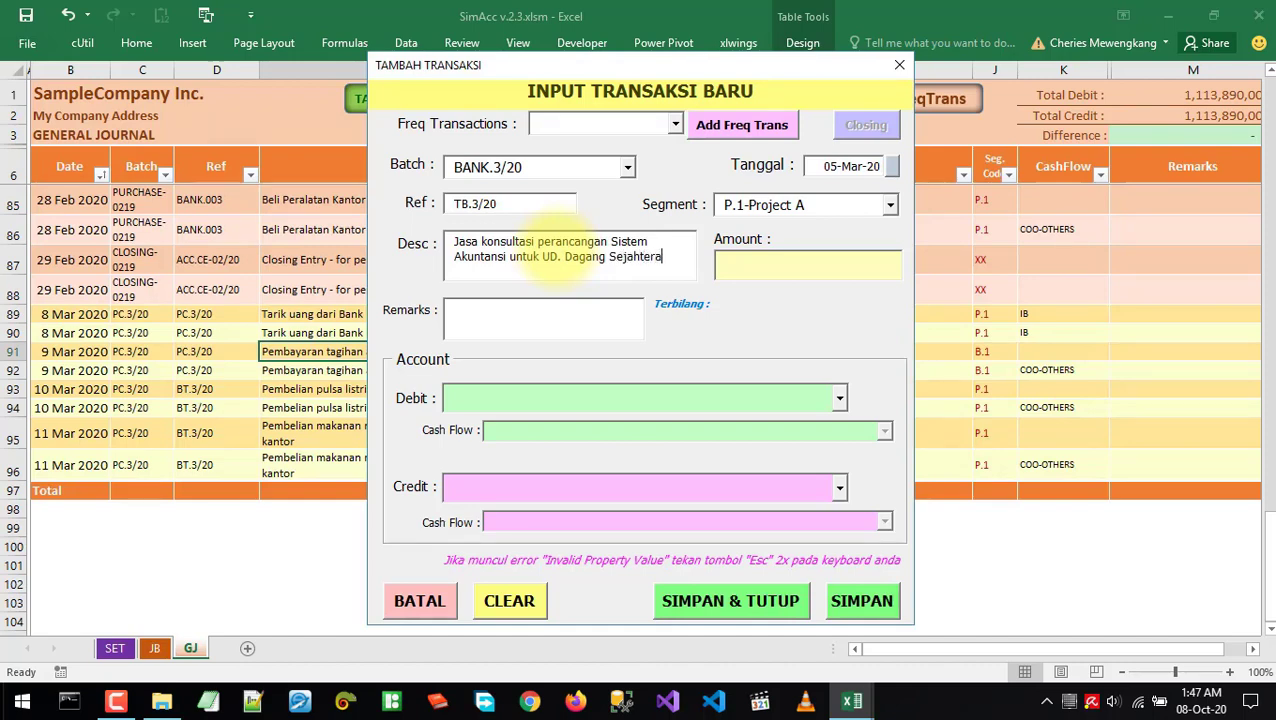
# Enter an amount of 19,000,000 for the transaction, checking the 5 March bank entry in Example Data - Demo.xlsx
pyautogui.hotkey('alt', 'Tab')
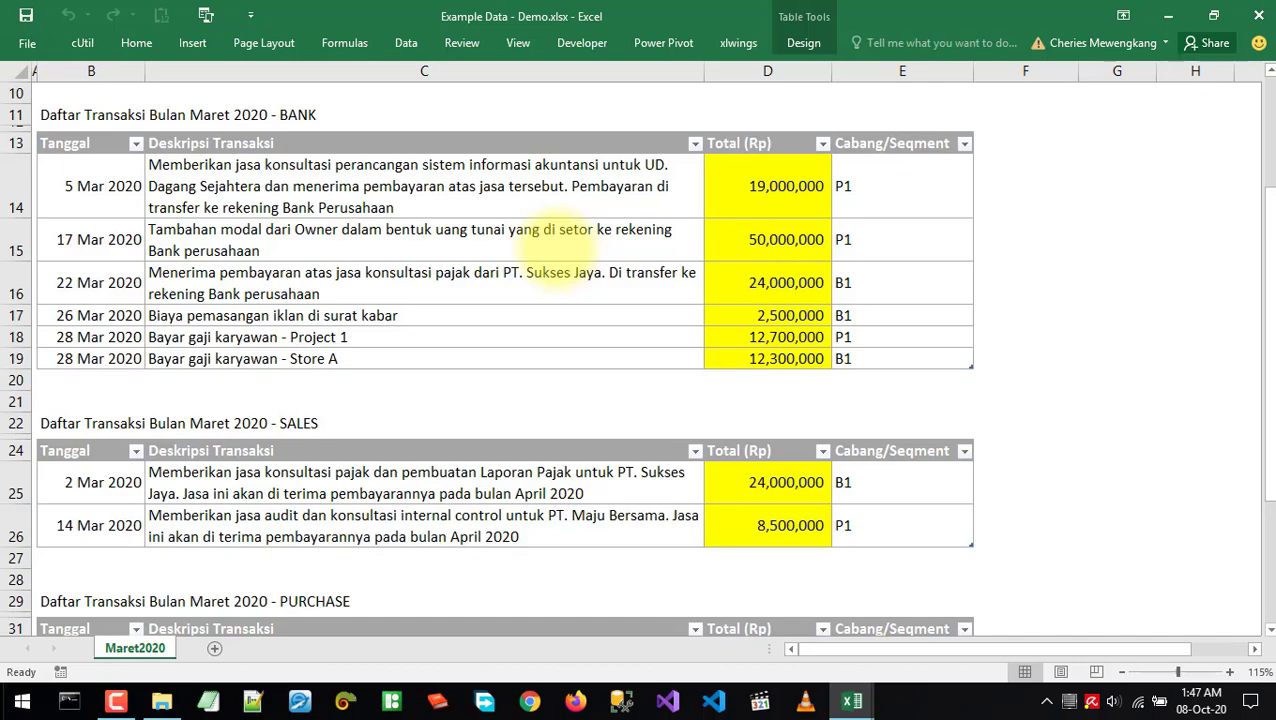
pyautogui.hotkey('alt', 'Tab')
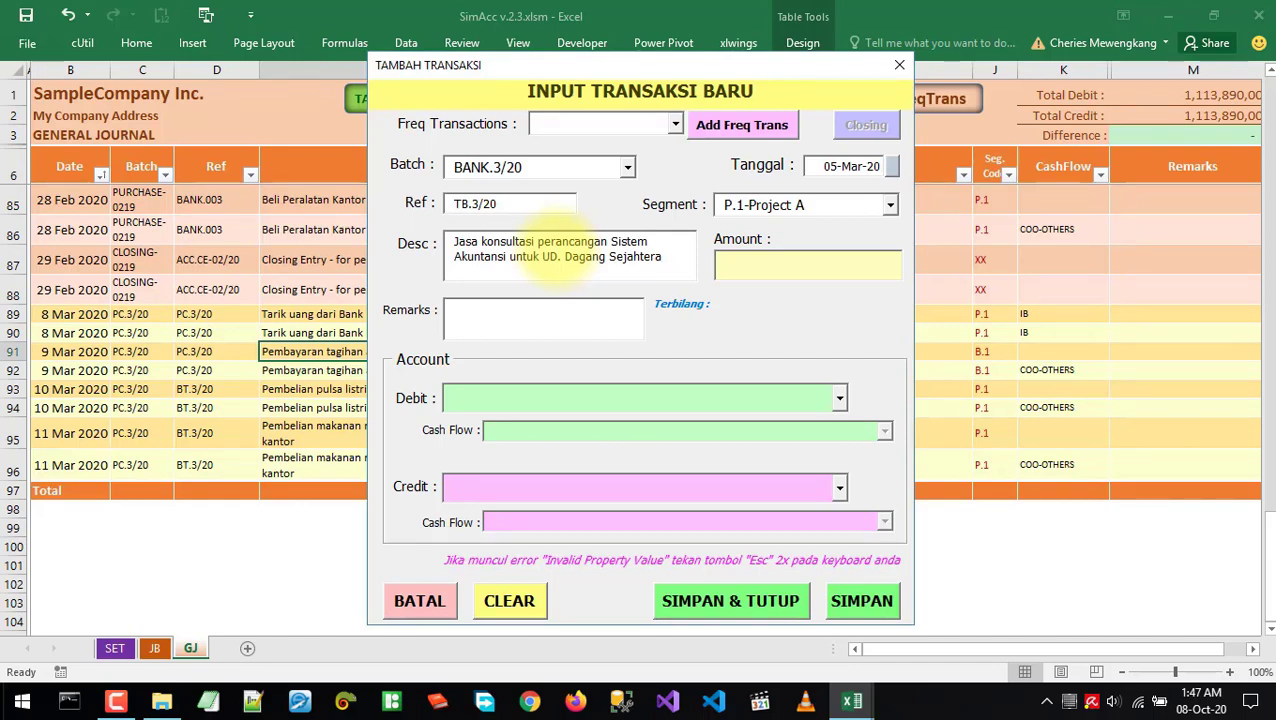
pyautogui.press('Tab')
pyautogui.hotkey('alt', 'Tab')
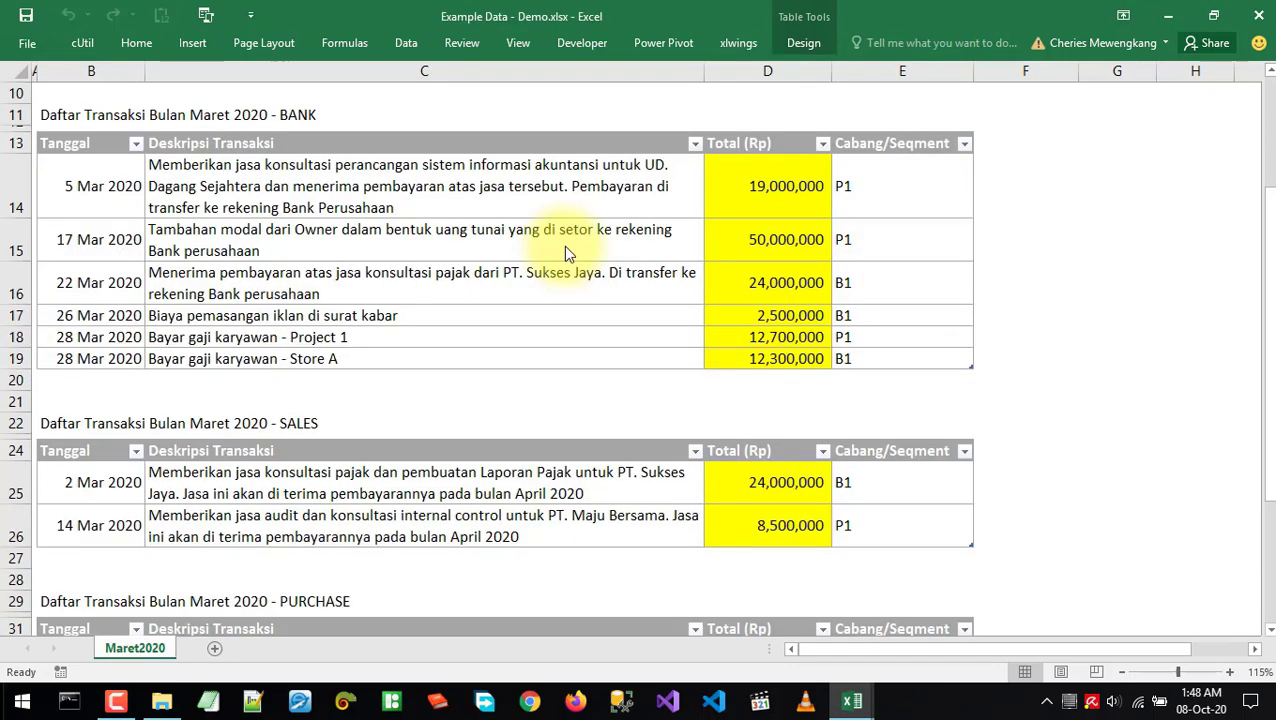
pyautogui.hotkey('alt', 'Tab')
pyautogui.write('19000000')
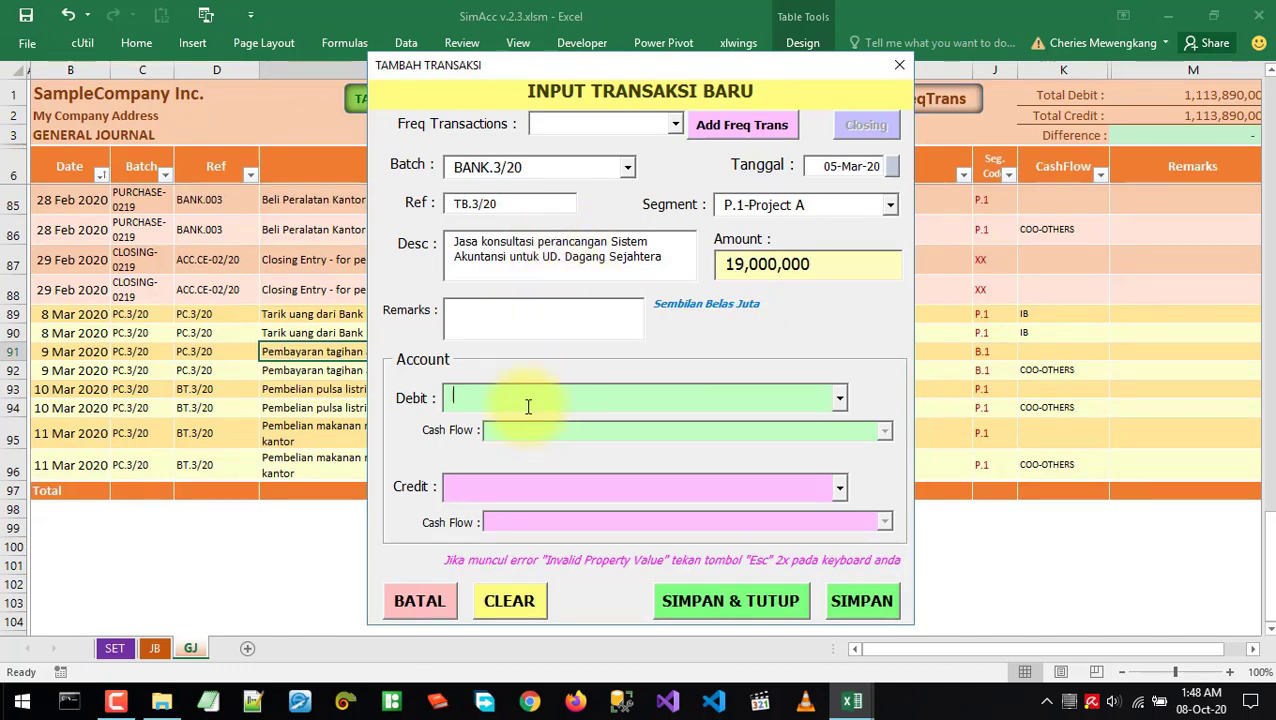
# Set the debit account to 1010-Bank with cash flow CIO-CUST>Pembayaran Dari Pelanggan
pyautogui.hotkey('alt', 'Tab')
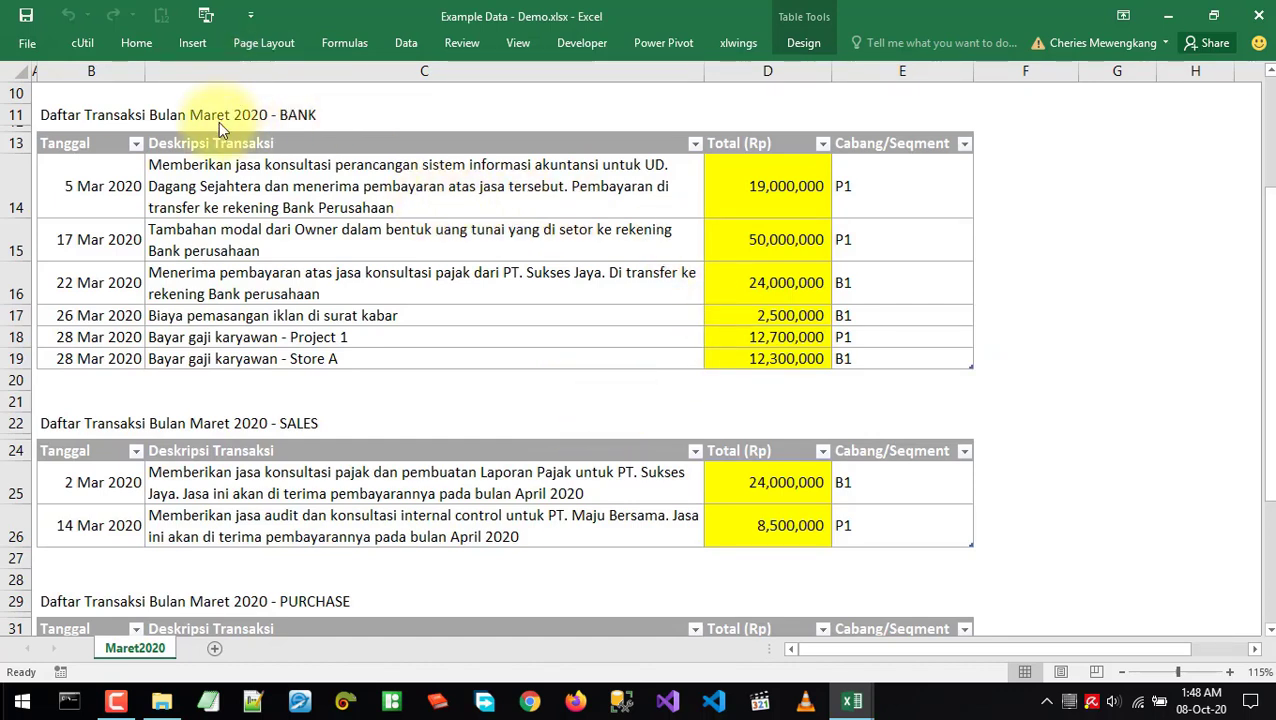
pyautogui.hotkey('alt', 'Tab')
pyautogui.click(527, 396)
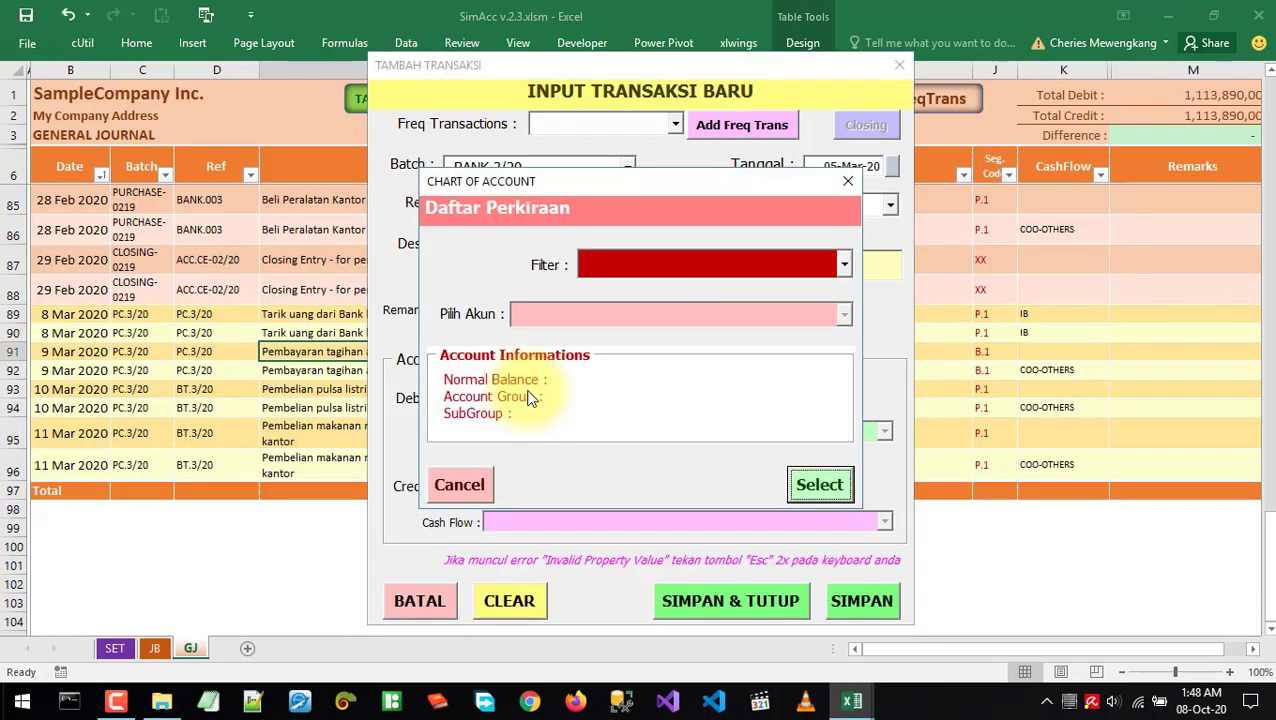
pyautogui.click(848, 181)
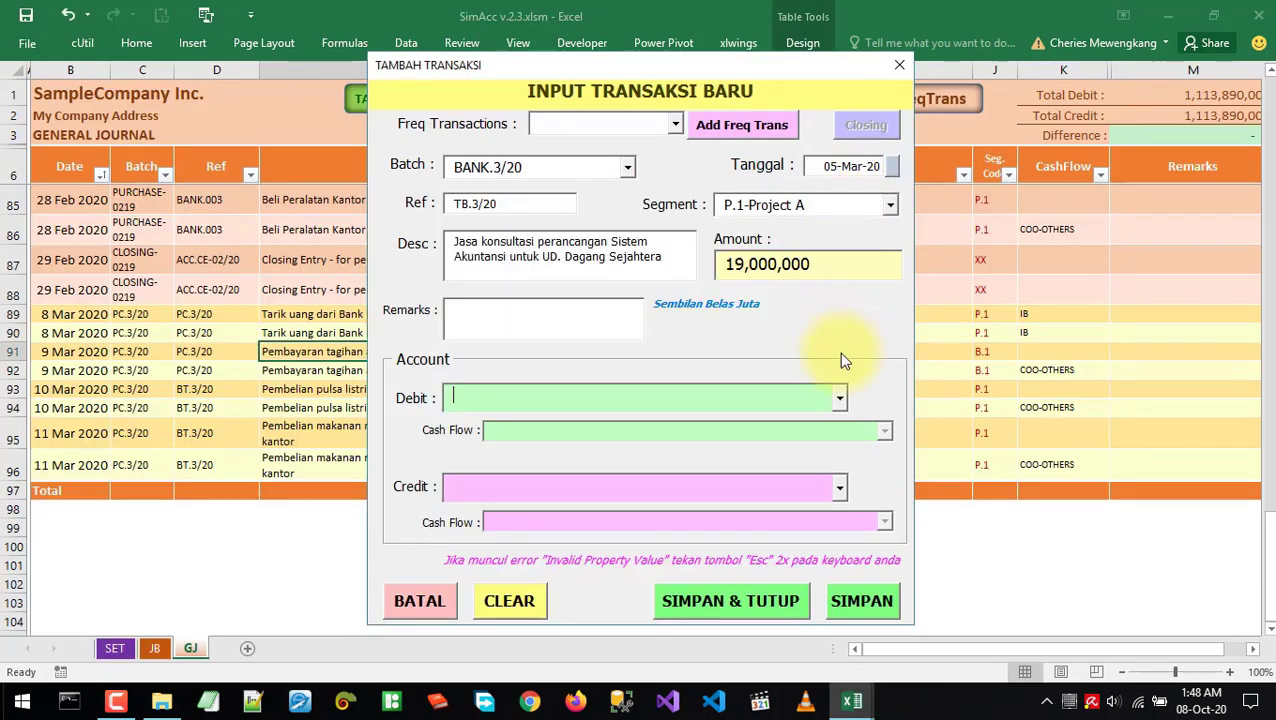
pyautogui.click(838, 398)
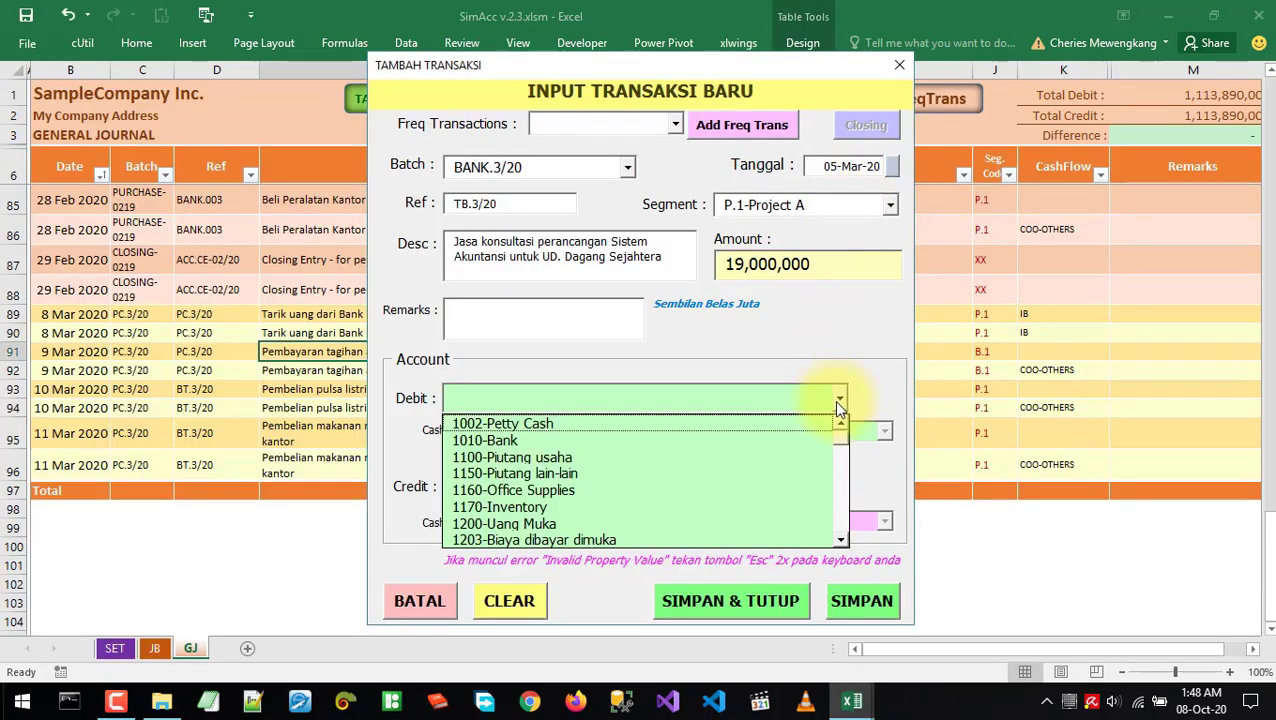
pyautogui.click(495, 441)
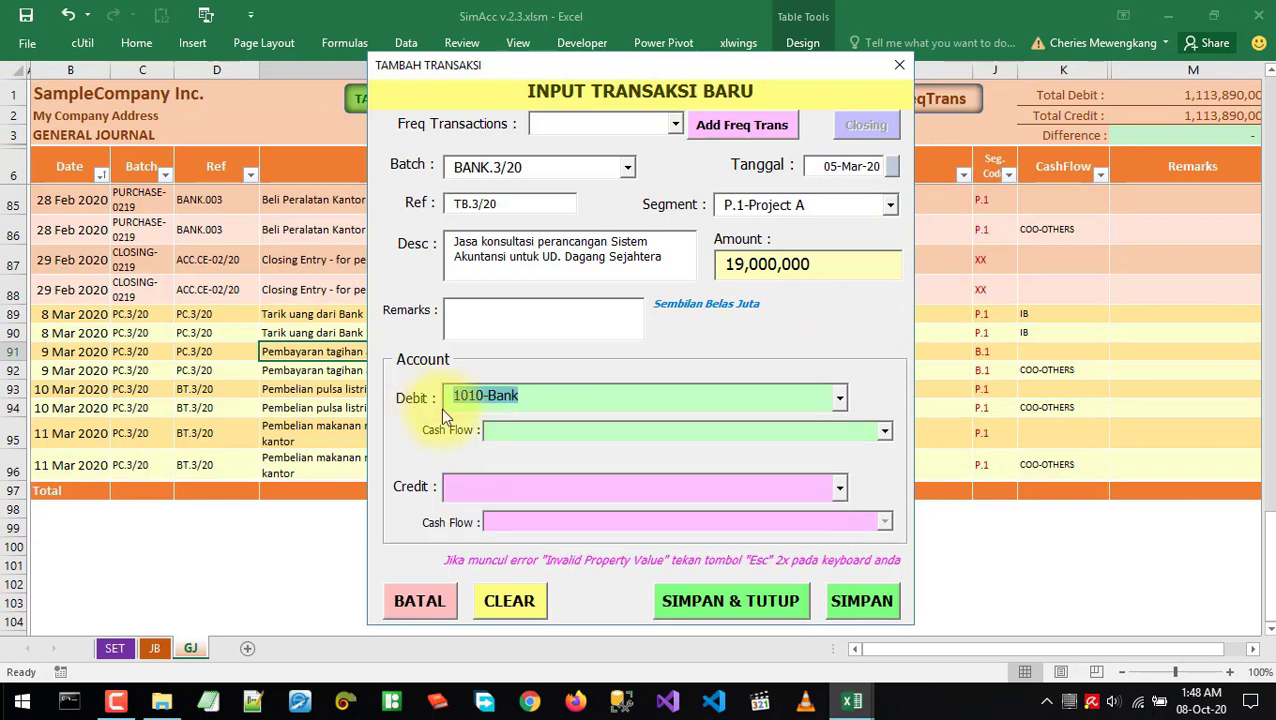
pyautogui.click(884, 431)
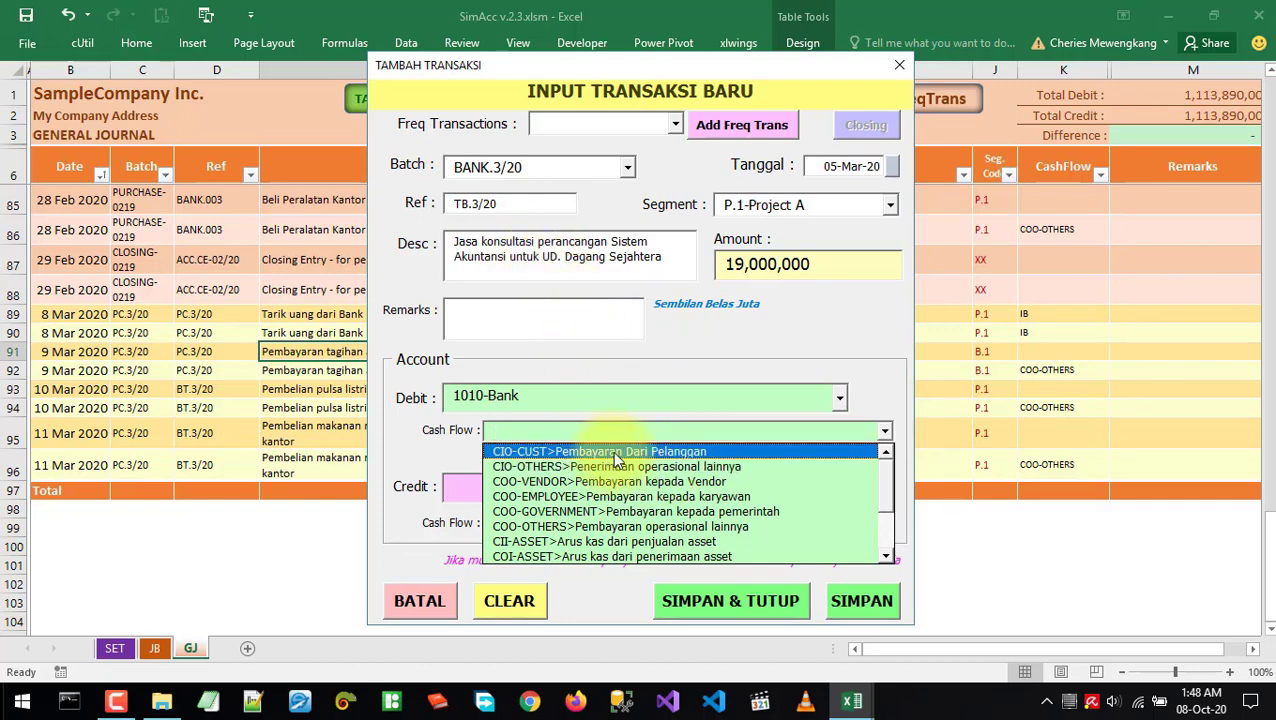
pyautogui.click(513, 455)
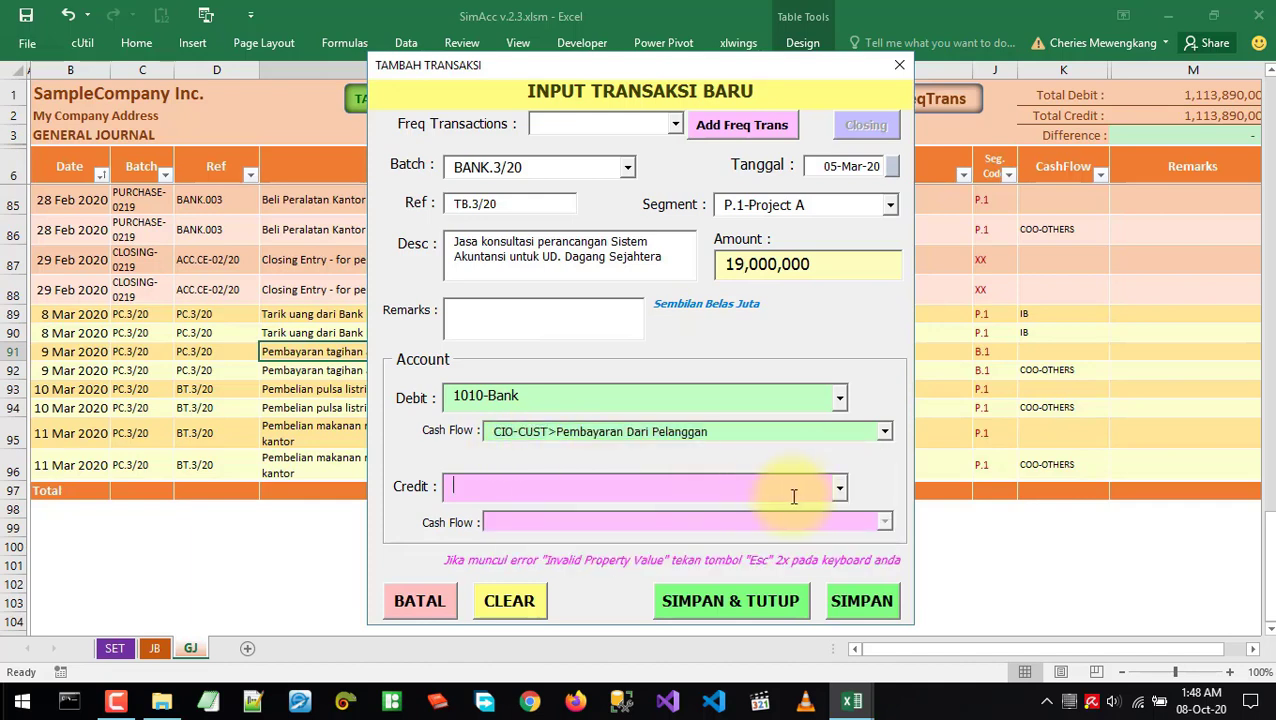
# Choose 4001-Pendapatan Jasa from the PENDAPATAN accounts as the credit account and save the transaction
pyautogui.click(839, 488)
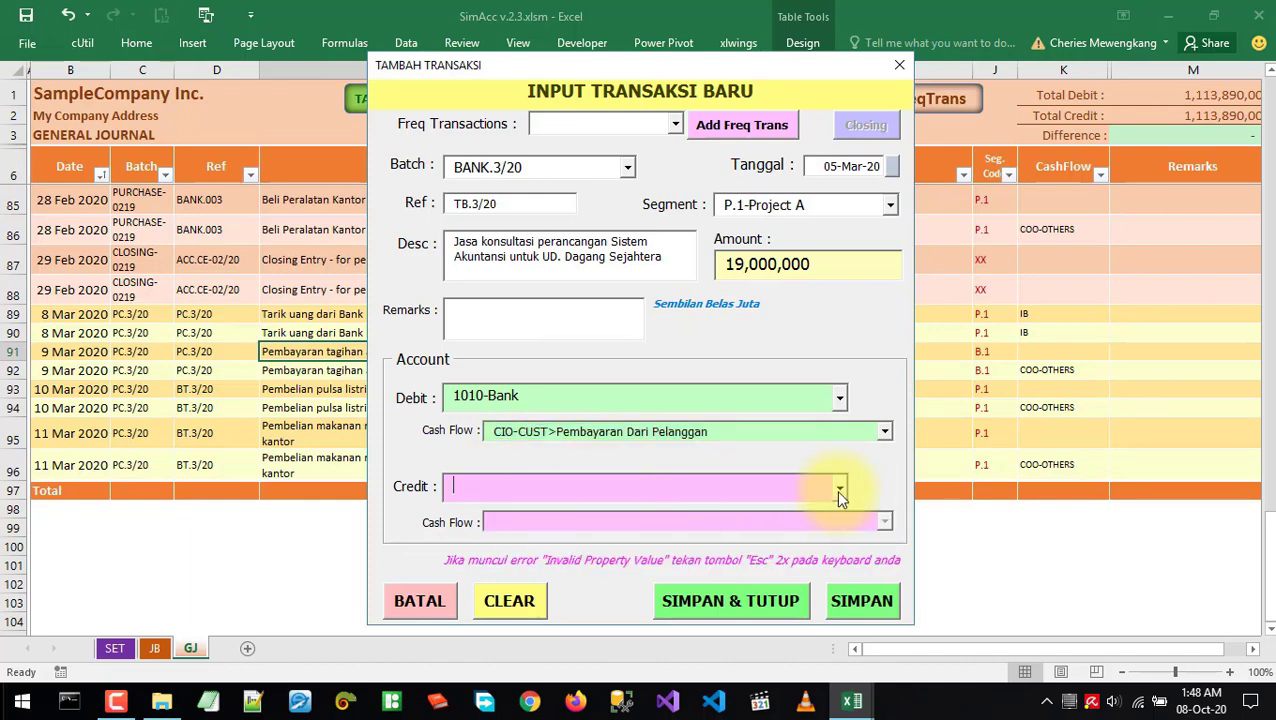
pyautogui.click(844, 264)
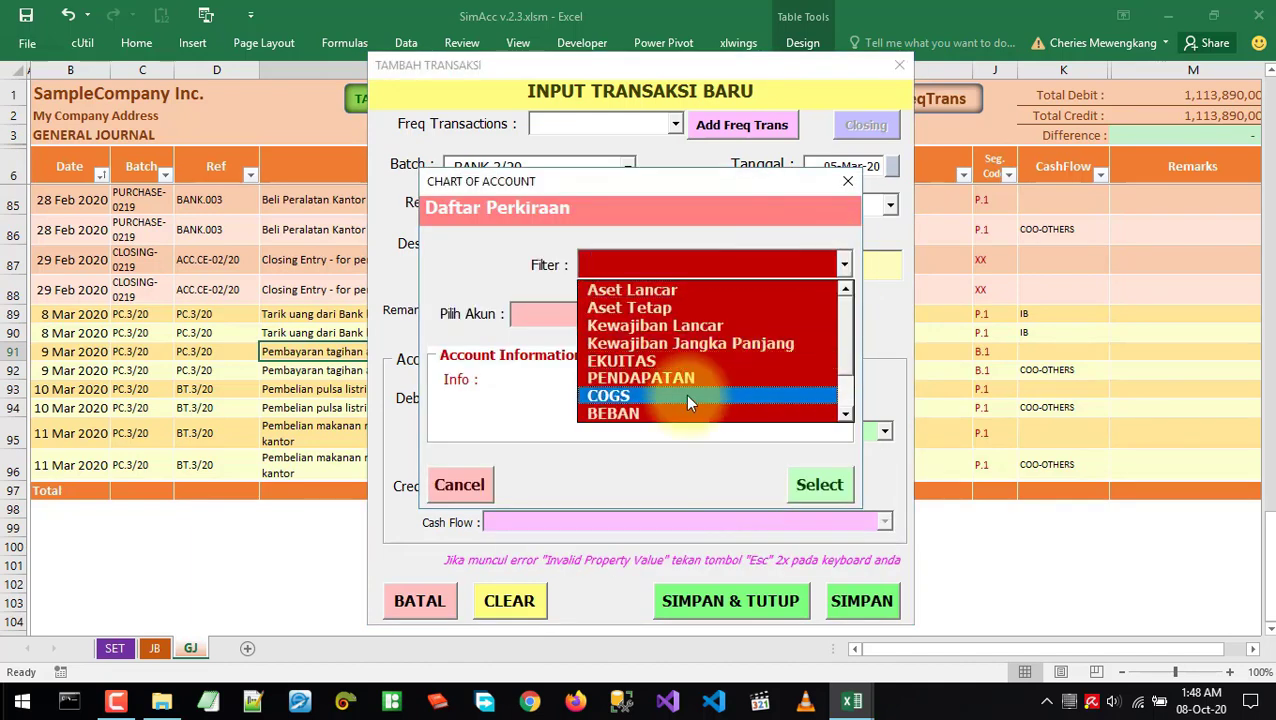
pyautogui.click(610, 372)
pyautogui.click(845, 316)
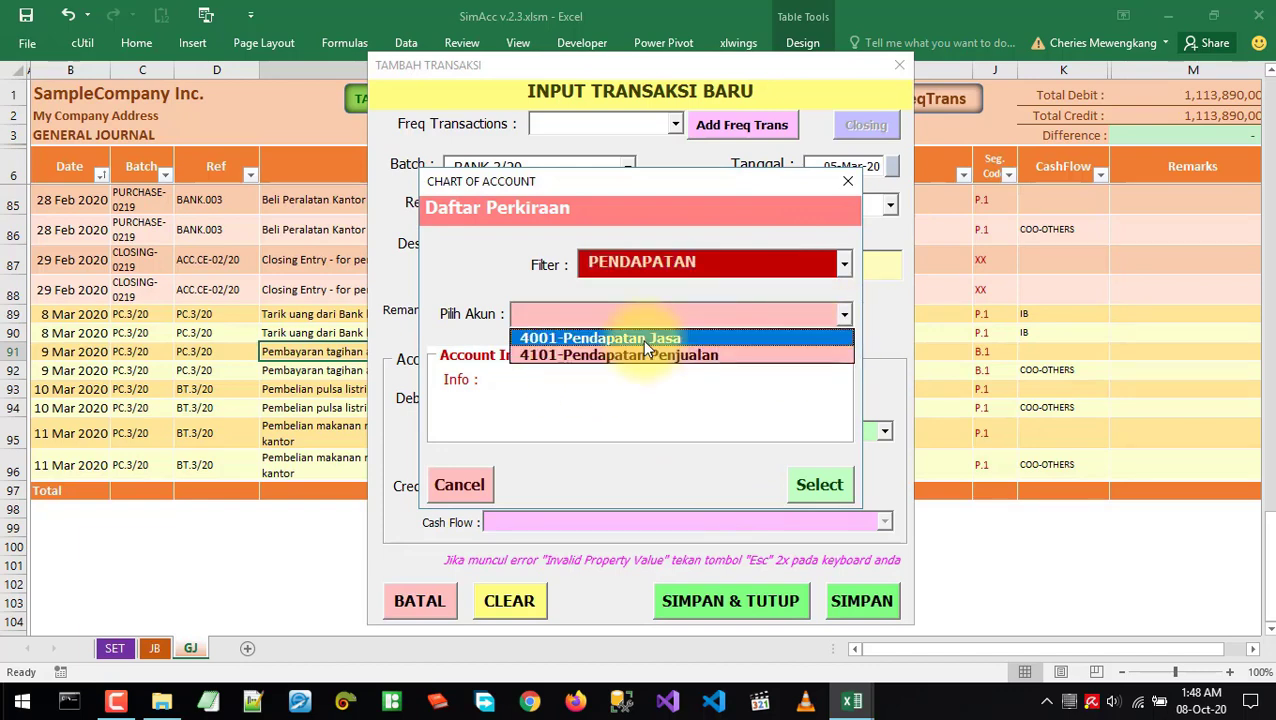
pyautogui.click(741, 341)
pyautogui.click(818, 490)
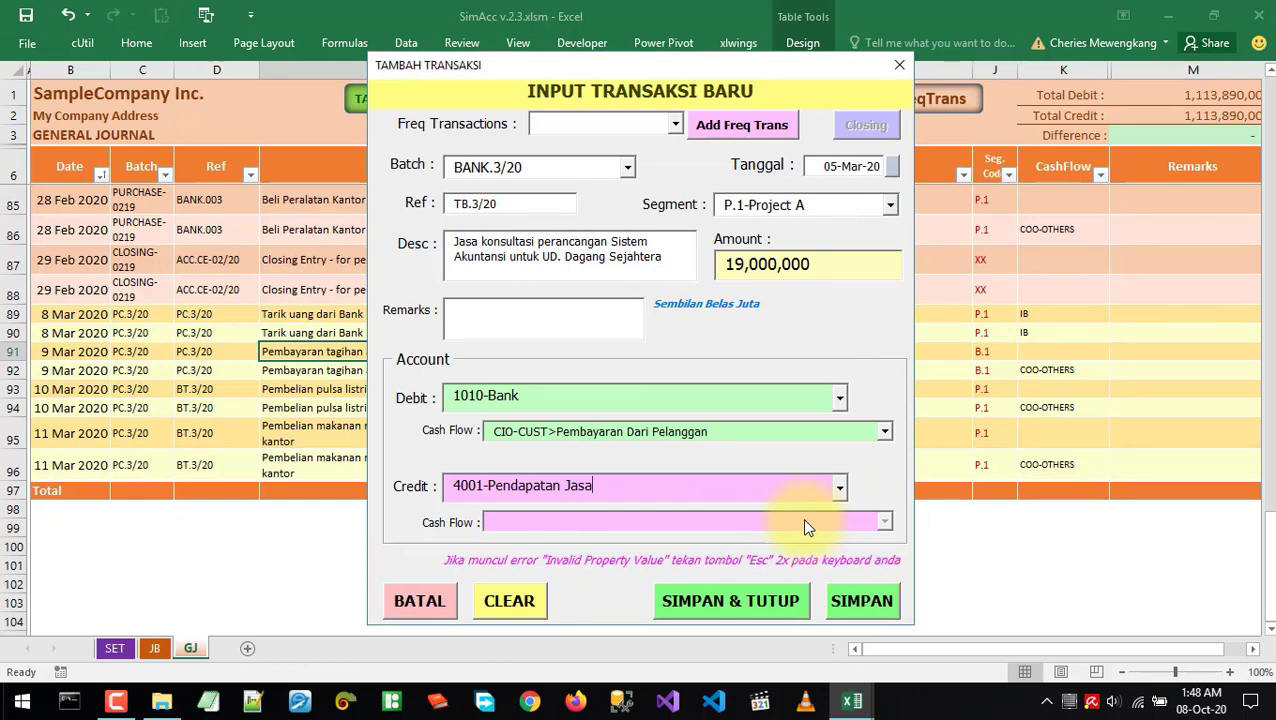
pyautogui.click(862, 603)
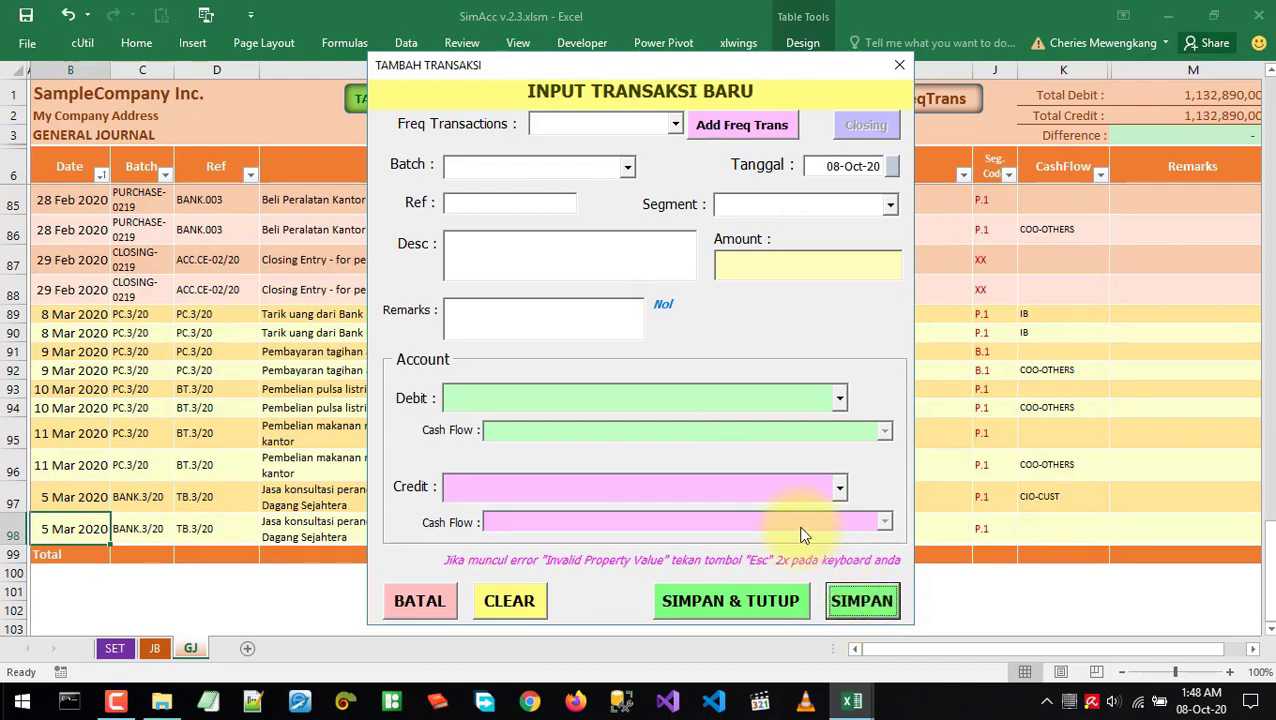
# Check the second bank entry in Example Data - Demo.xlsx and assign the next transaction to batch BANK.3/20
pyautogui.hotkey('alt', 'Tab')
pyautogui.hotkey('alt', 'Tab')
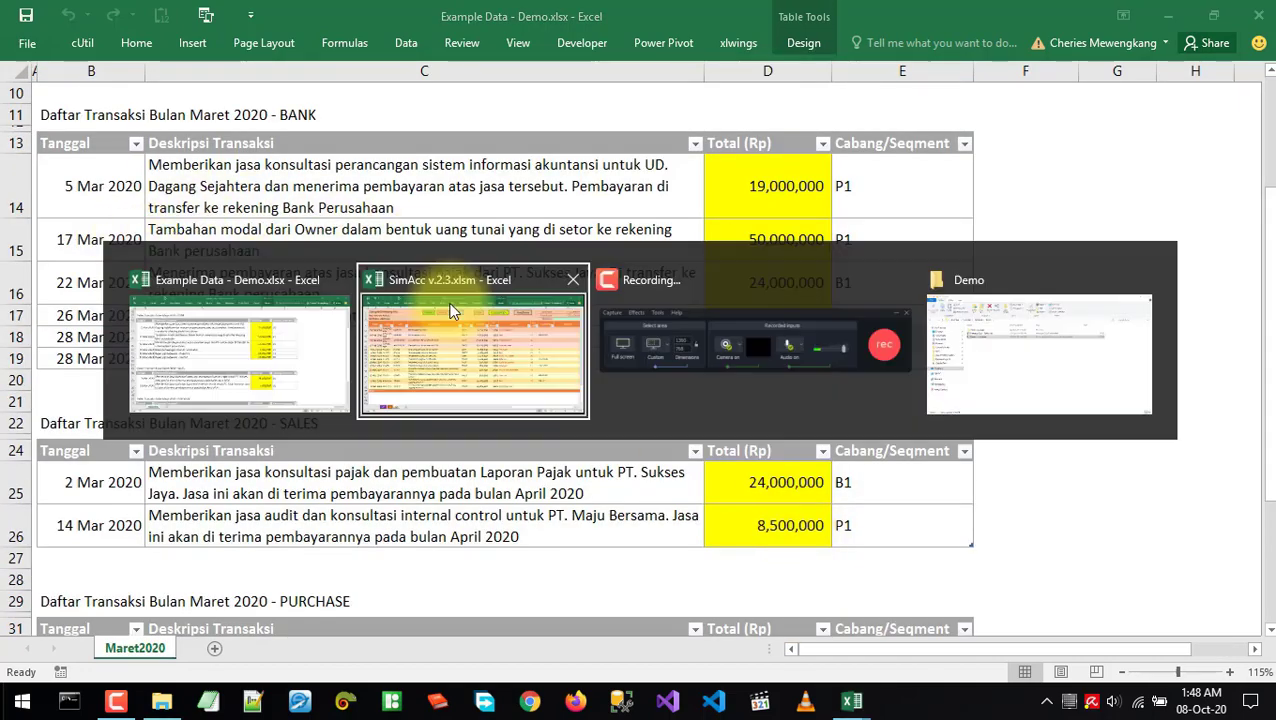
pyautogui.hotkey('alt', 'Tab')
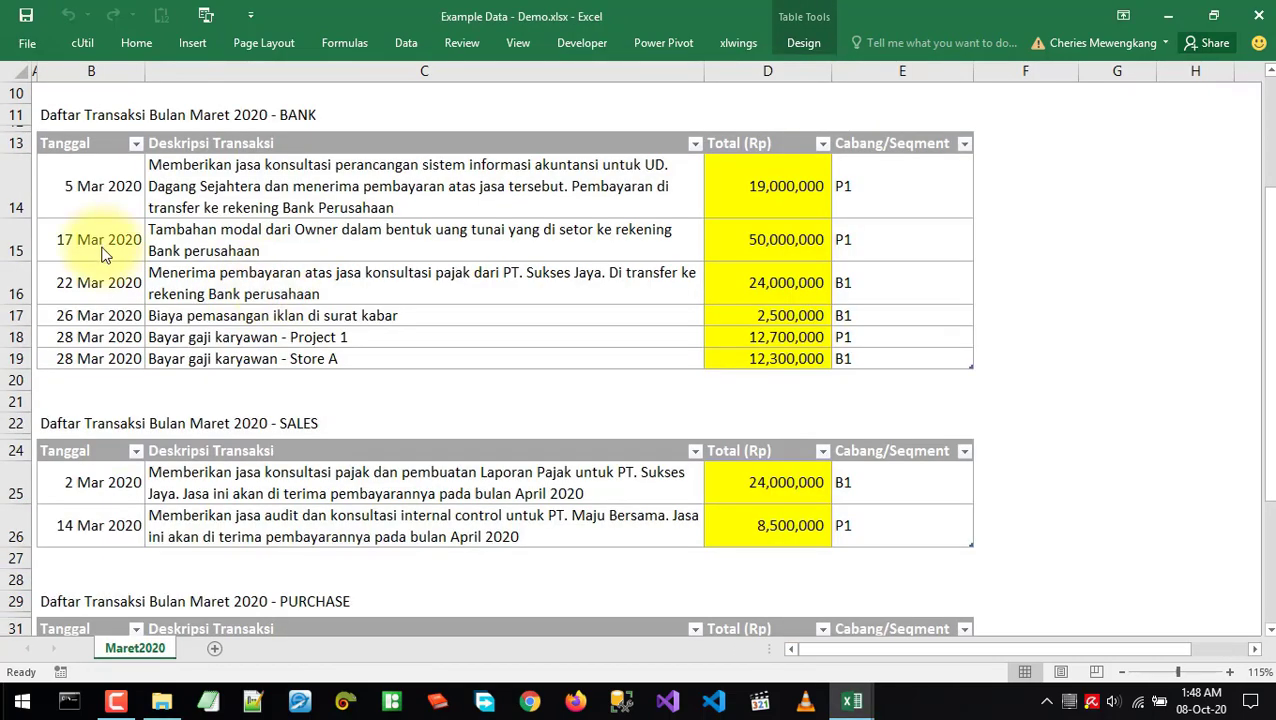
pyautogui.hotkey('alt', 'Tab')
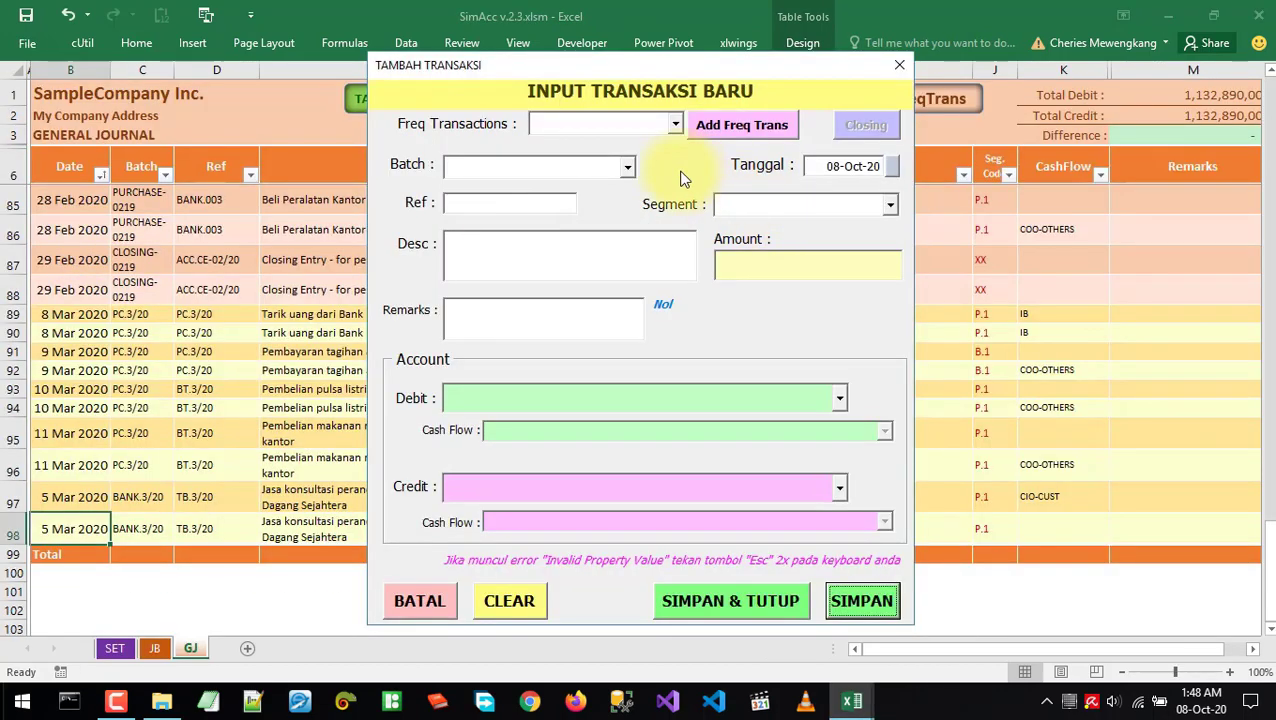
pyautogui.click(628, 168)
pyautogui.click(620, 190)
# Set the transaction date to 17 March 2020
pyautogui.click(891, 166)
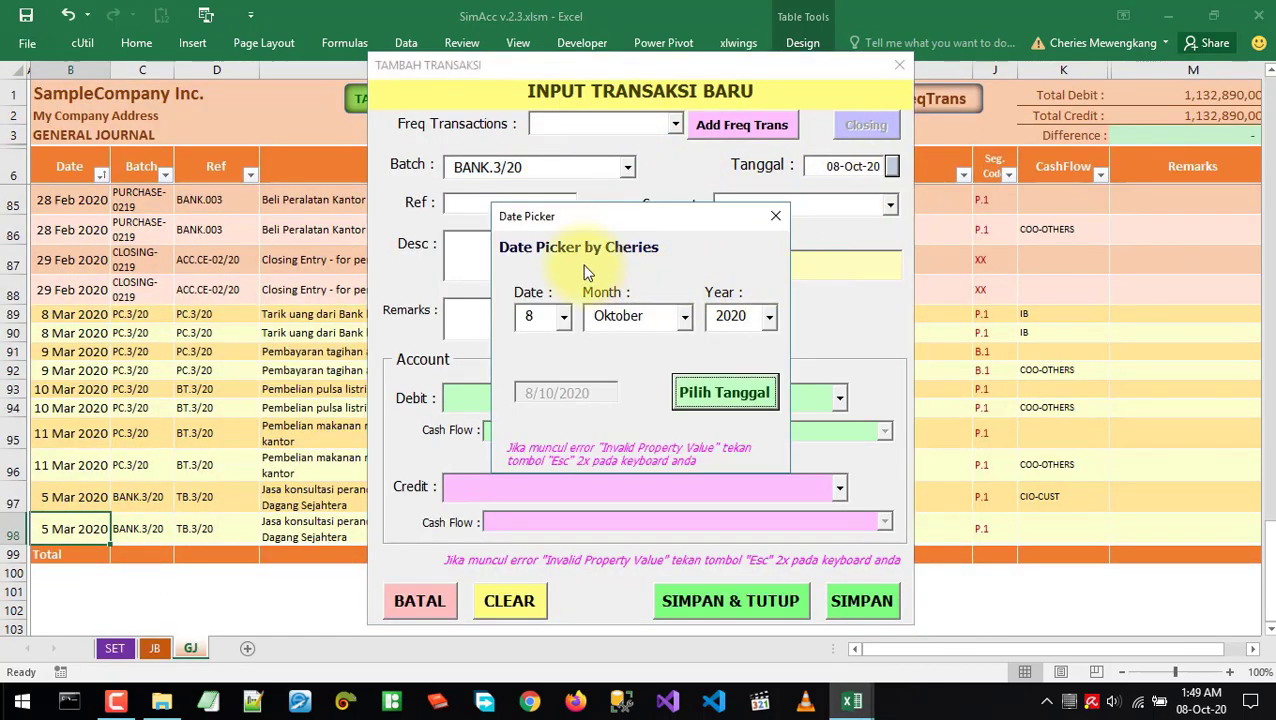
pyautogui.click(564, 320)
pyautogui.scroll(-2, 596, 395)
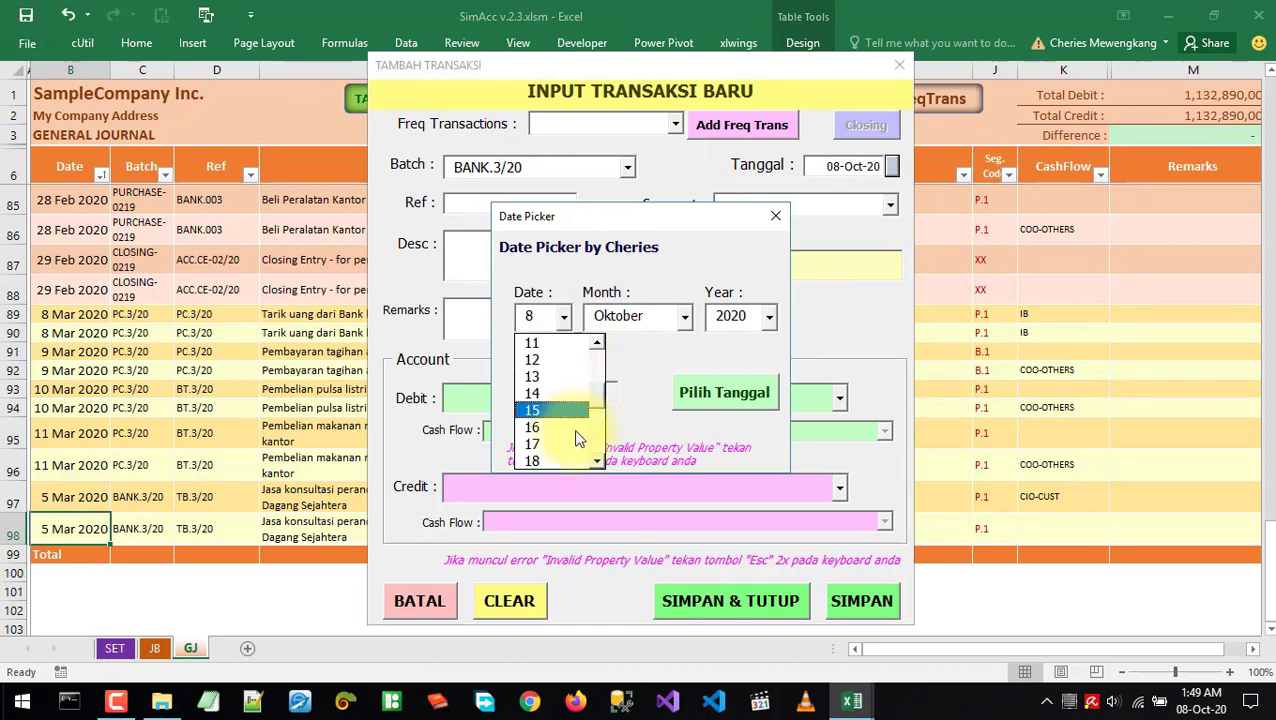
pyautogui.click(545, 445)
pyautogui.press('Up')
pyautogui.press('Up')
pyautogui.press('Up')
pyautogui.press('Up')
pyautogui.press('Up')
pyautogui.press('Up')
pyautogui.press('Up')
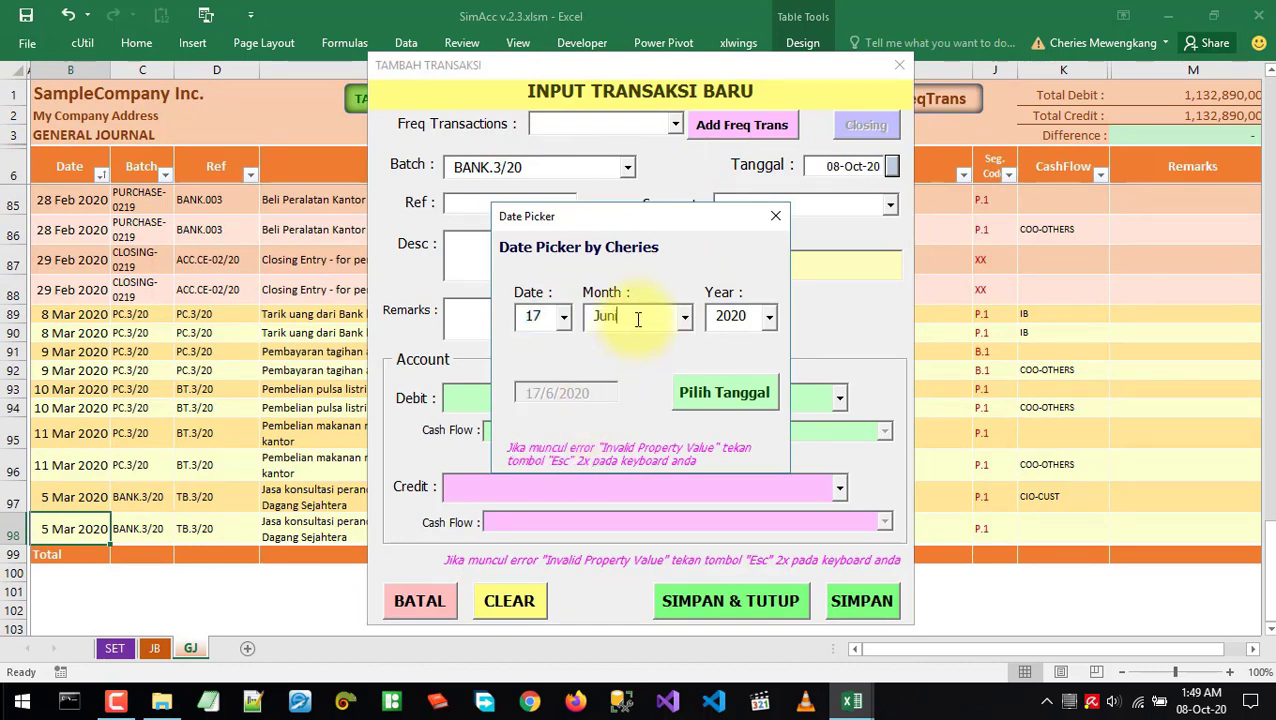
pyautogui.click(728, 400)
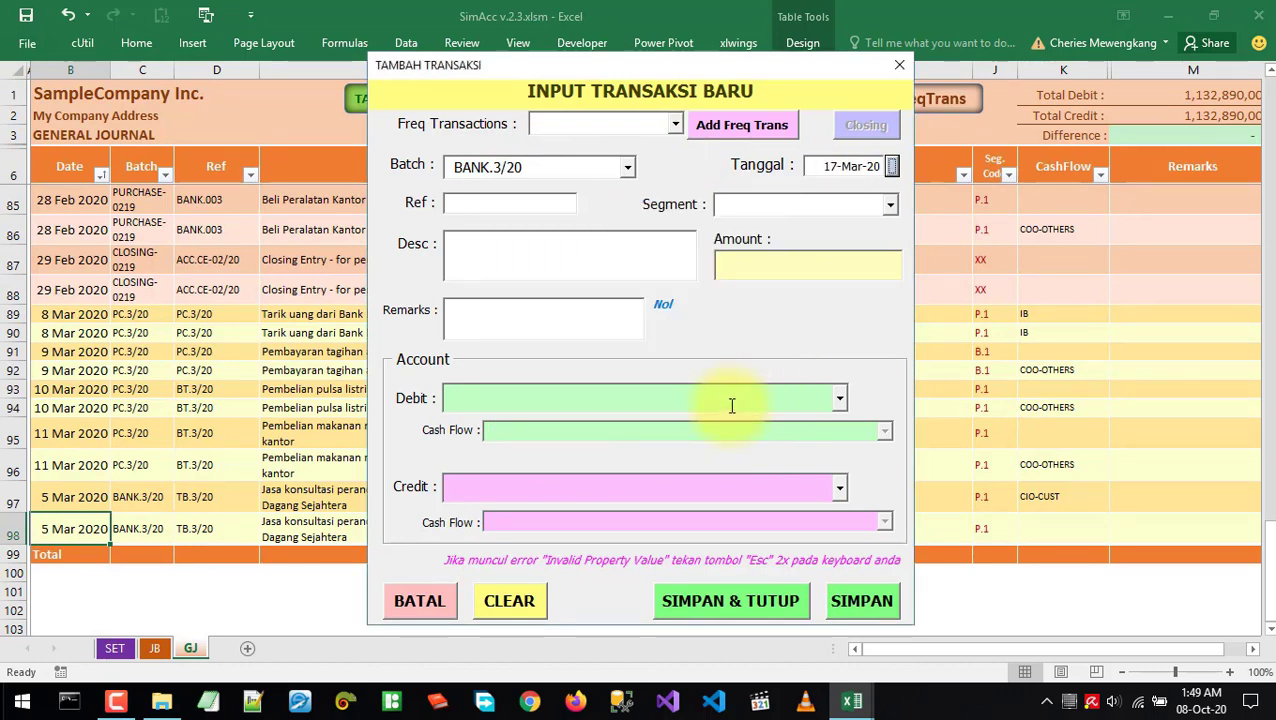
# Enter reference TB.3/20 and assign segment P.1-Project A, checking the 17 March entry in Example Data - Demo.xlsx
pyautogui.click(463, 205)
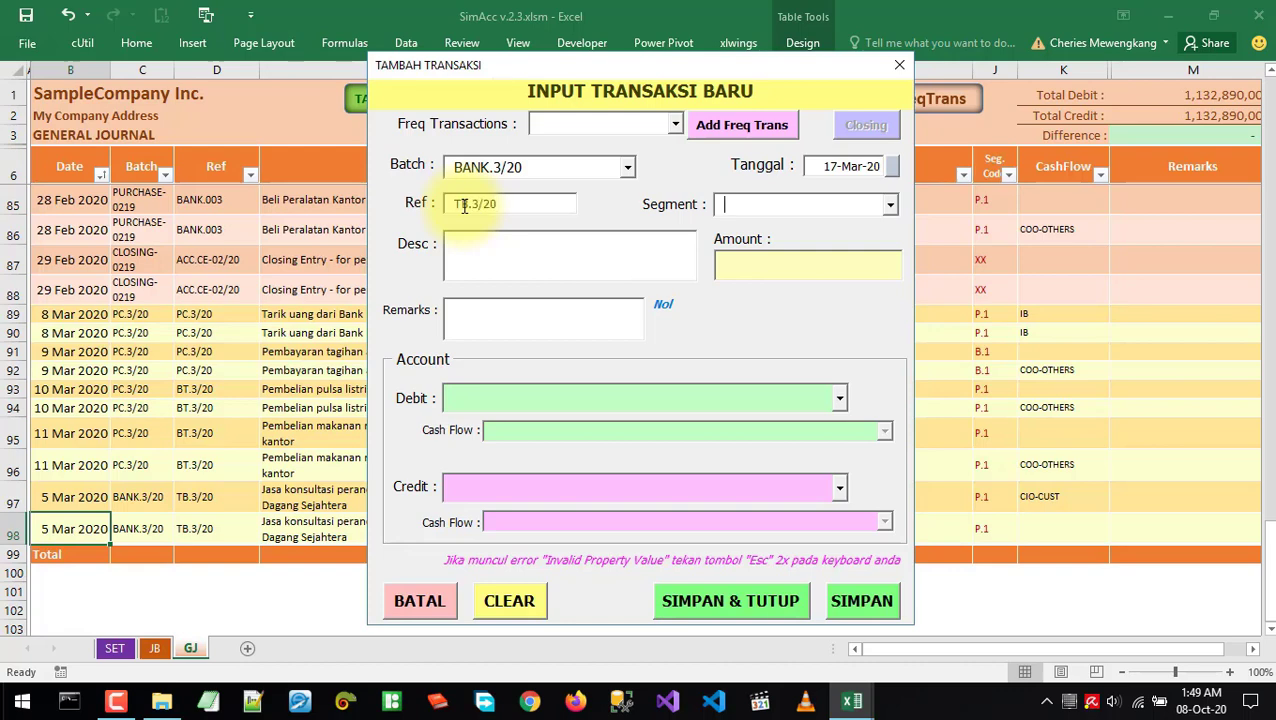
pyautogui.hotkey('alt', 'Tab')
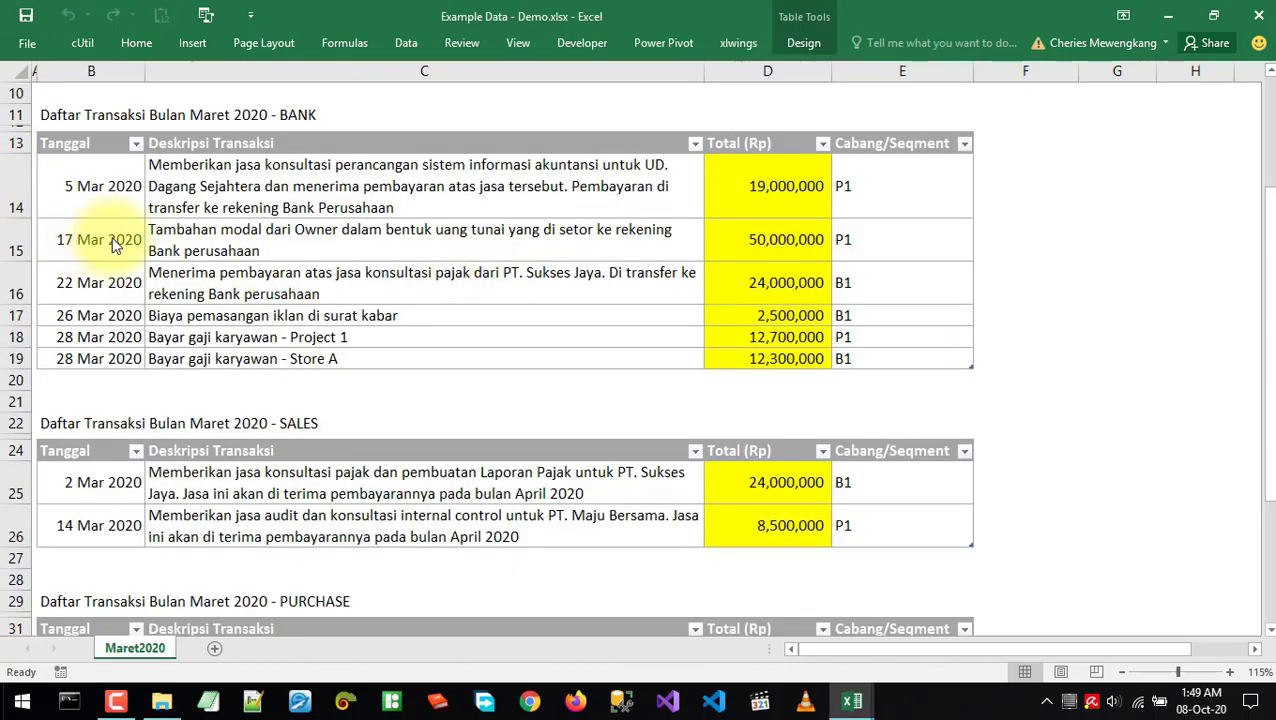
pyautogui.hotkey('alt', 'Tab')
pyautogui.click(881, 205)
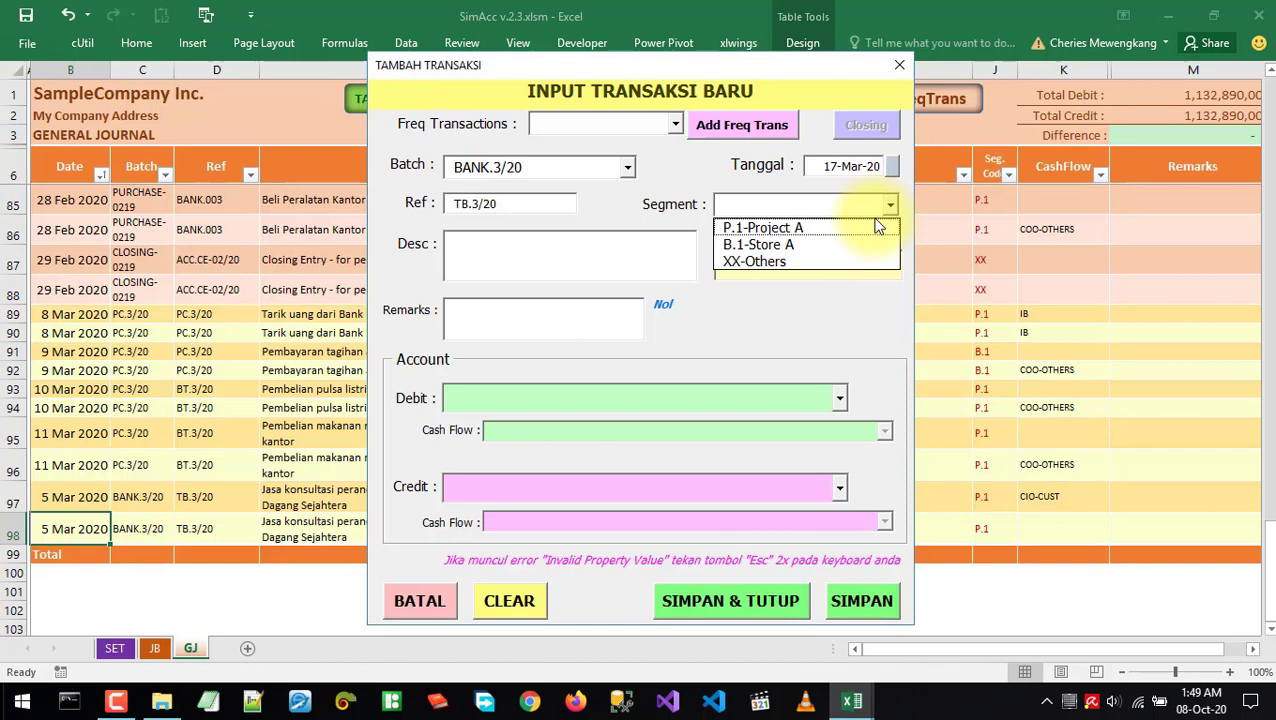
pyautogui.click(757, 229)
# Describe the transaction as "Tambahan modal dari owner ke perusahaan", based on the 17 March entry in Example Data - Demo.xlsx
pyautogui.hotkey('alt', 'Tab')
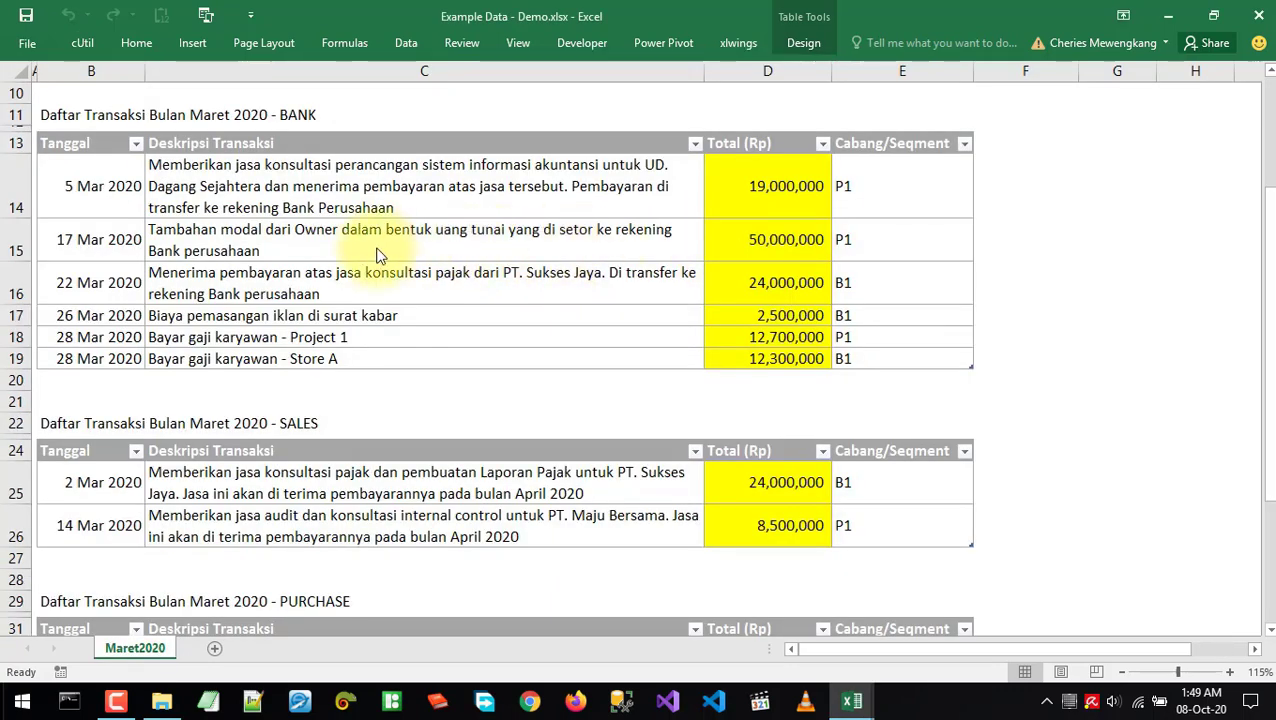
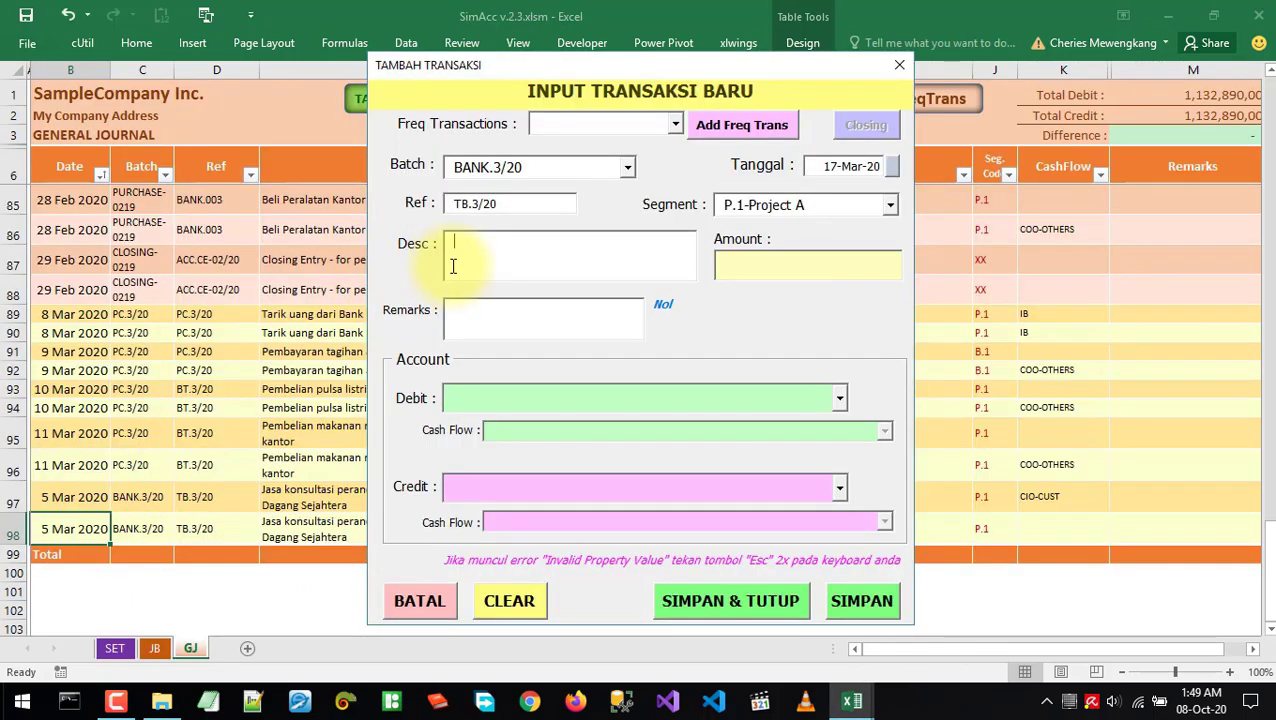
pyautogui.write('m0')
pyautogui.write('l dari owner ke perusahaan')
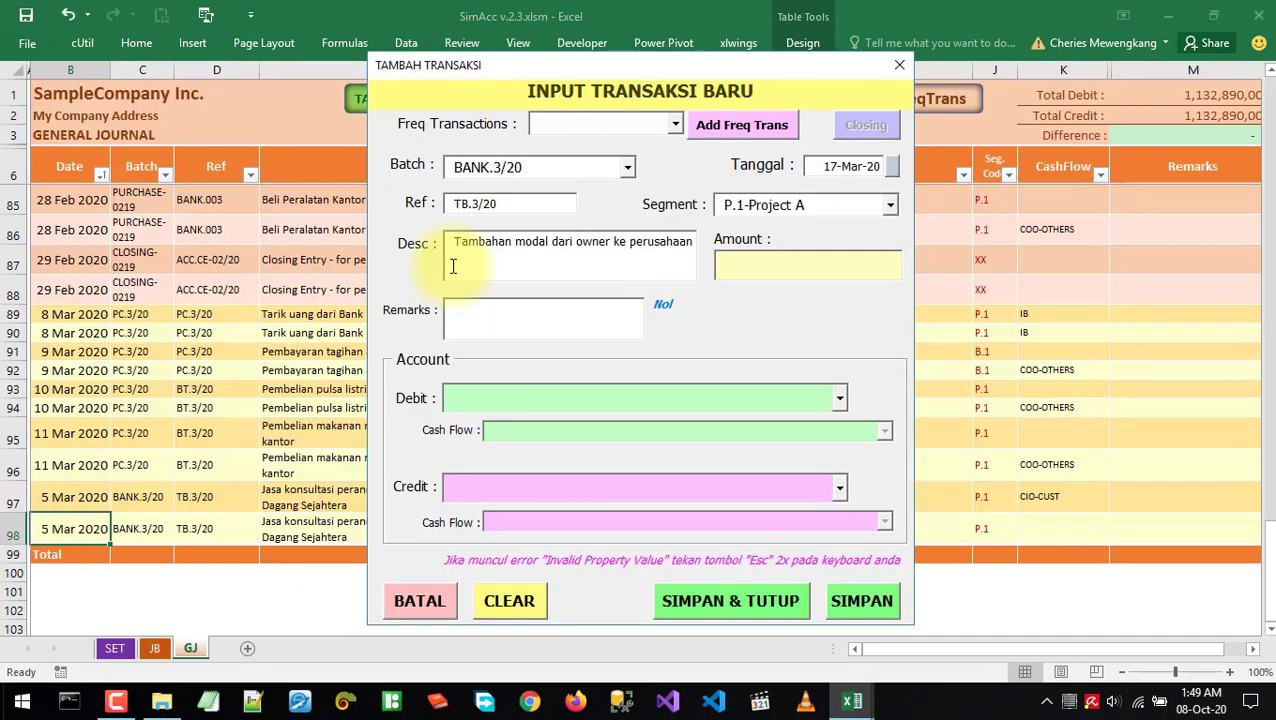
# Set the amount of the 17 March owner capital transaction to 50,000,000
pyautogui.press('Tab')
pyautogui.write('50000000')
pyautogui.press('Tab')
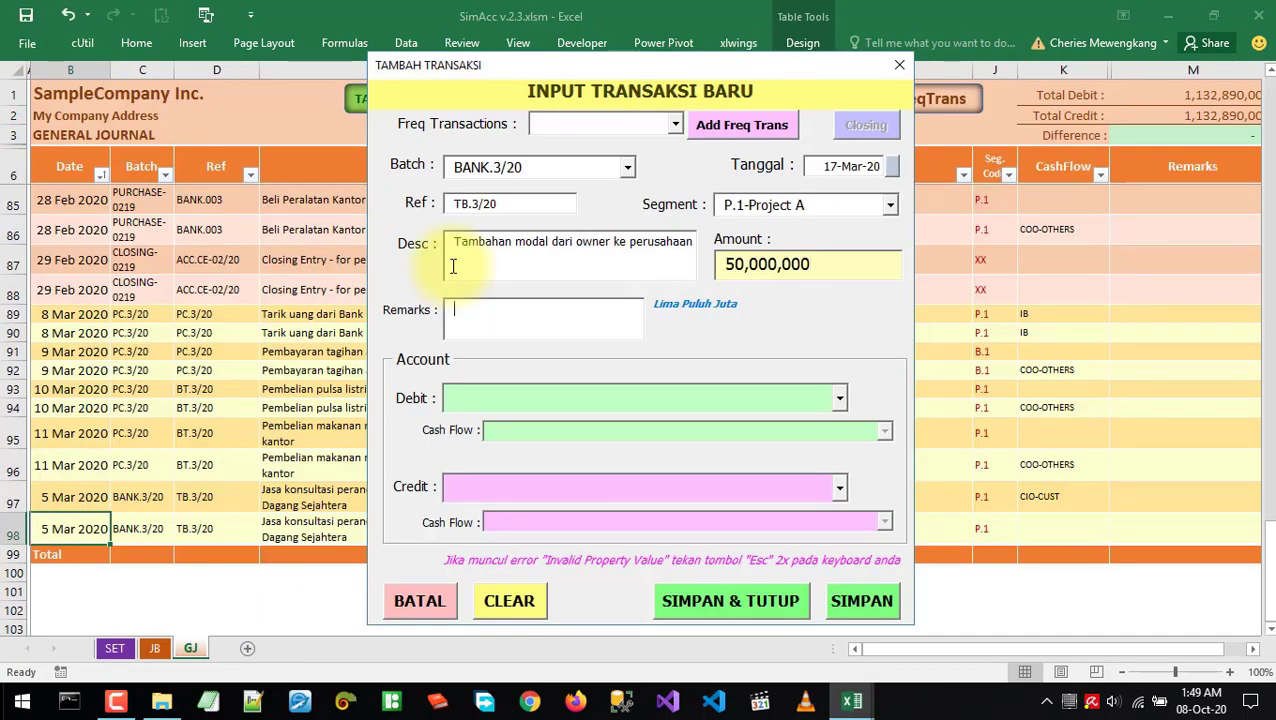
# Set the debit account to 1010-Bank, filtered under Aset Lancar, with cash flow CIF-OWNER>Tambahan dana dari owner
pyautogui.click(644, 398)
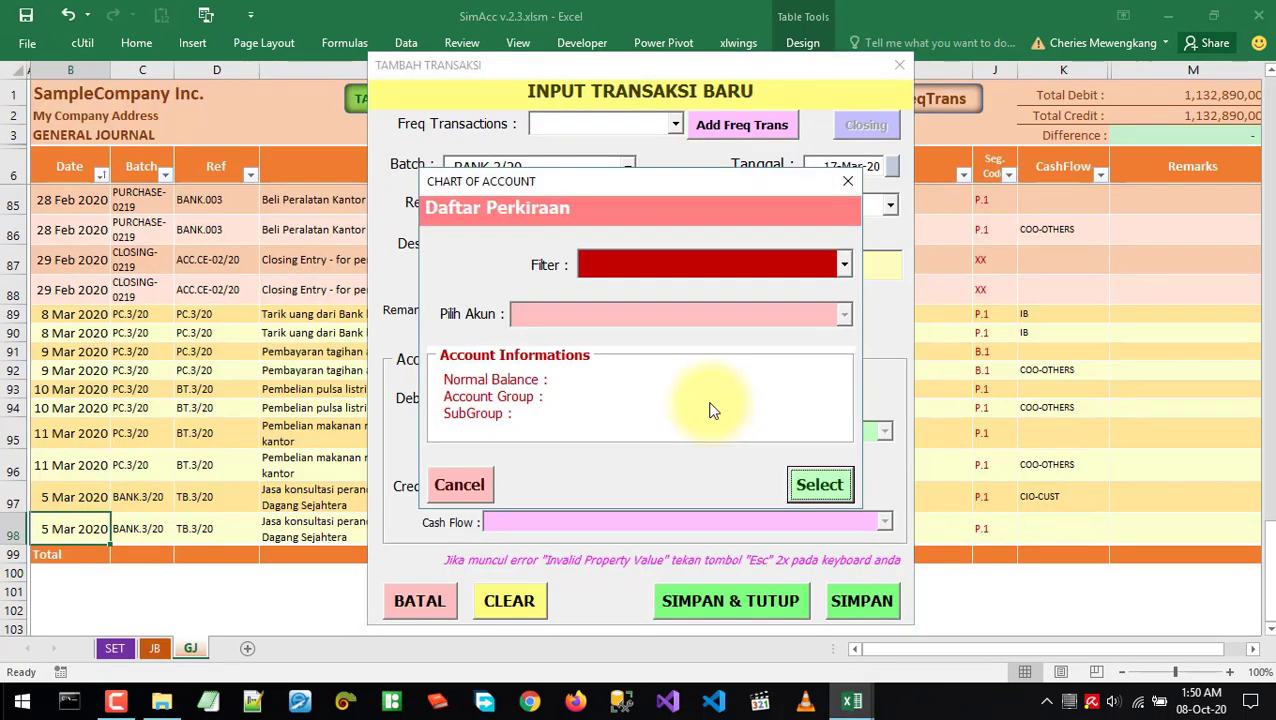
pyautogui.click(845, 265)
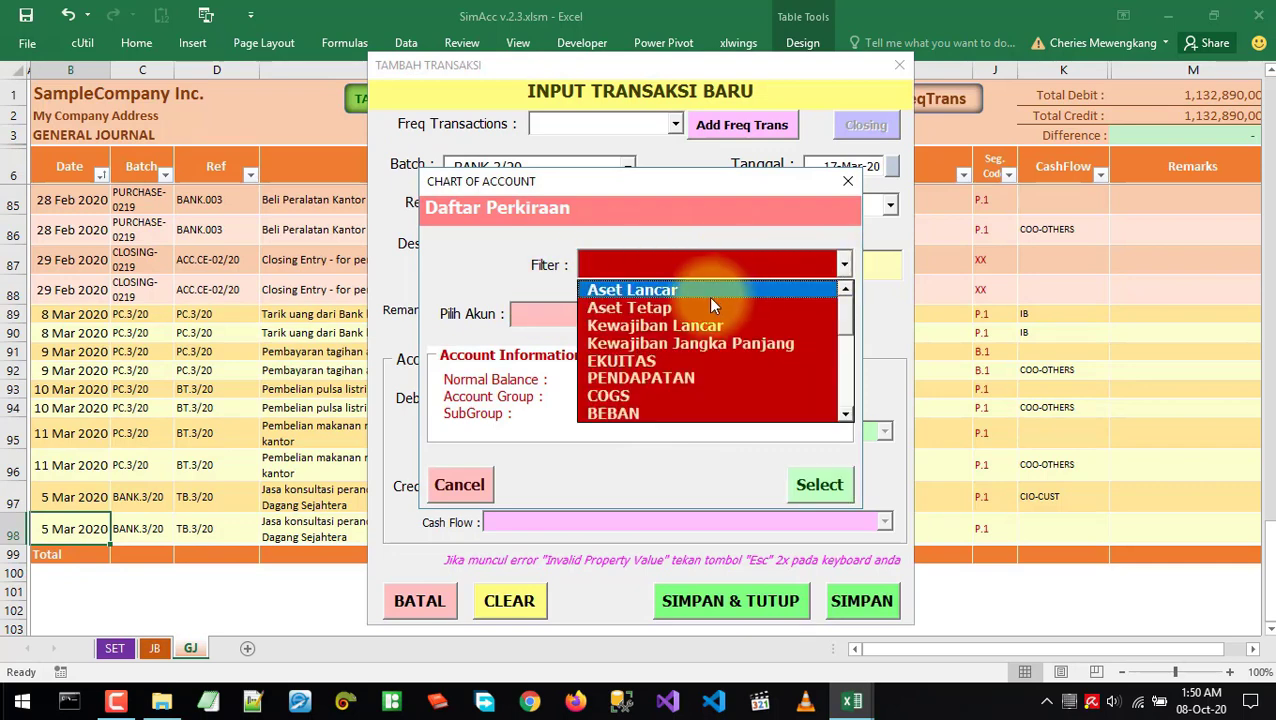
pyautogui.click(708, 292)
pyautogui.click(844, 314)
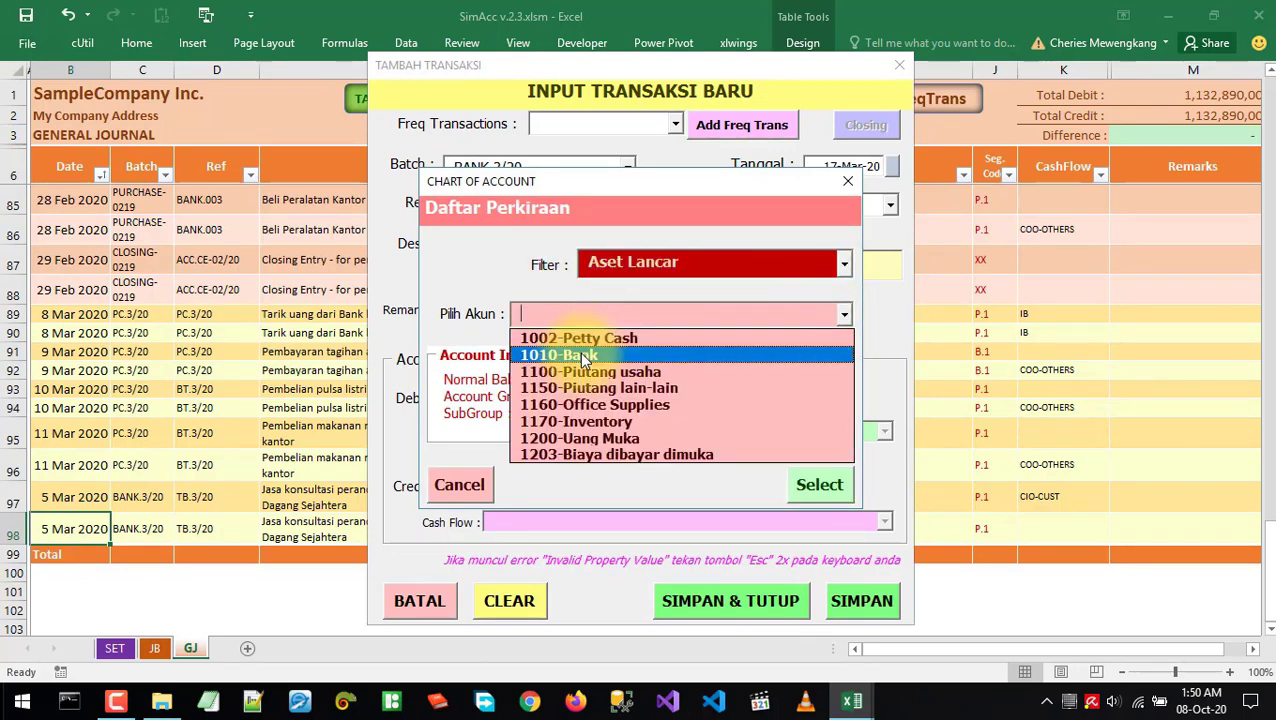
pyautogui.click(600, 355)
pyautogui.click(819, 484)
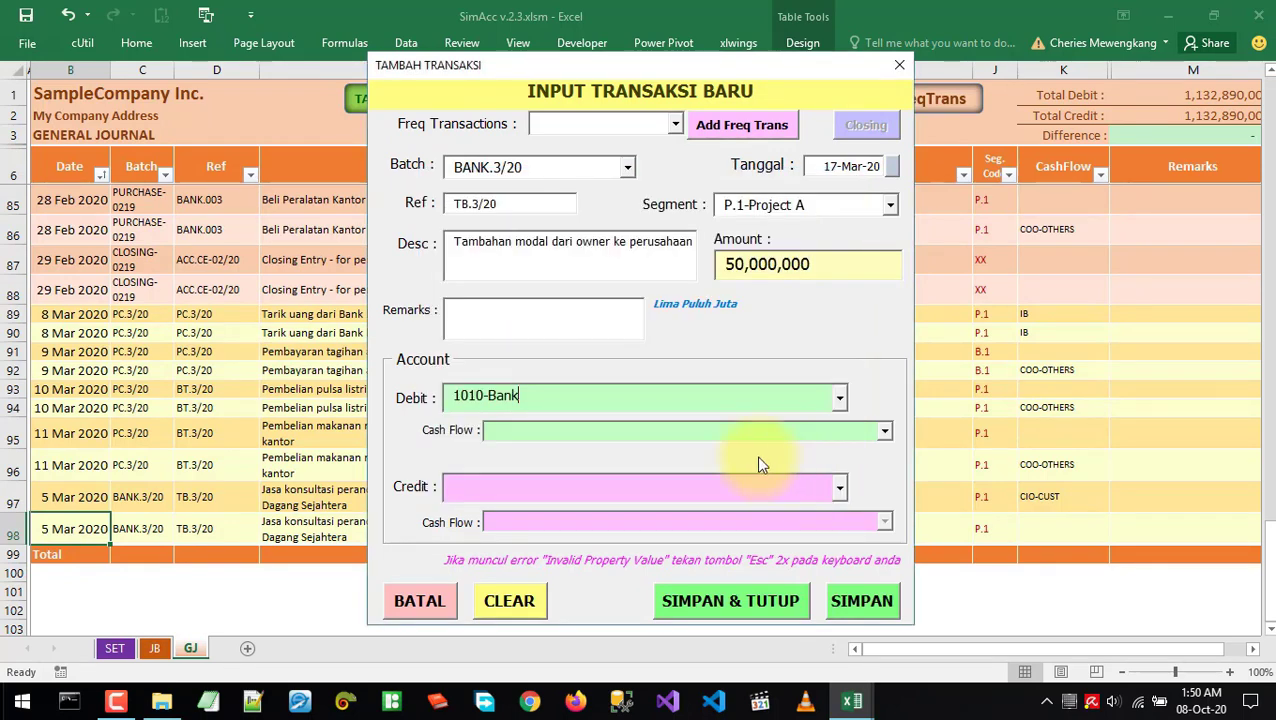
pyautogui.click(884, 433)
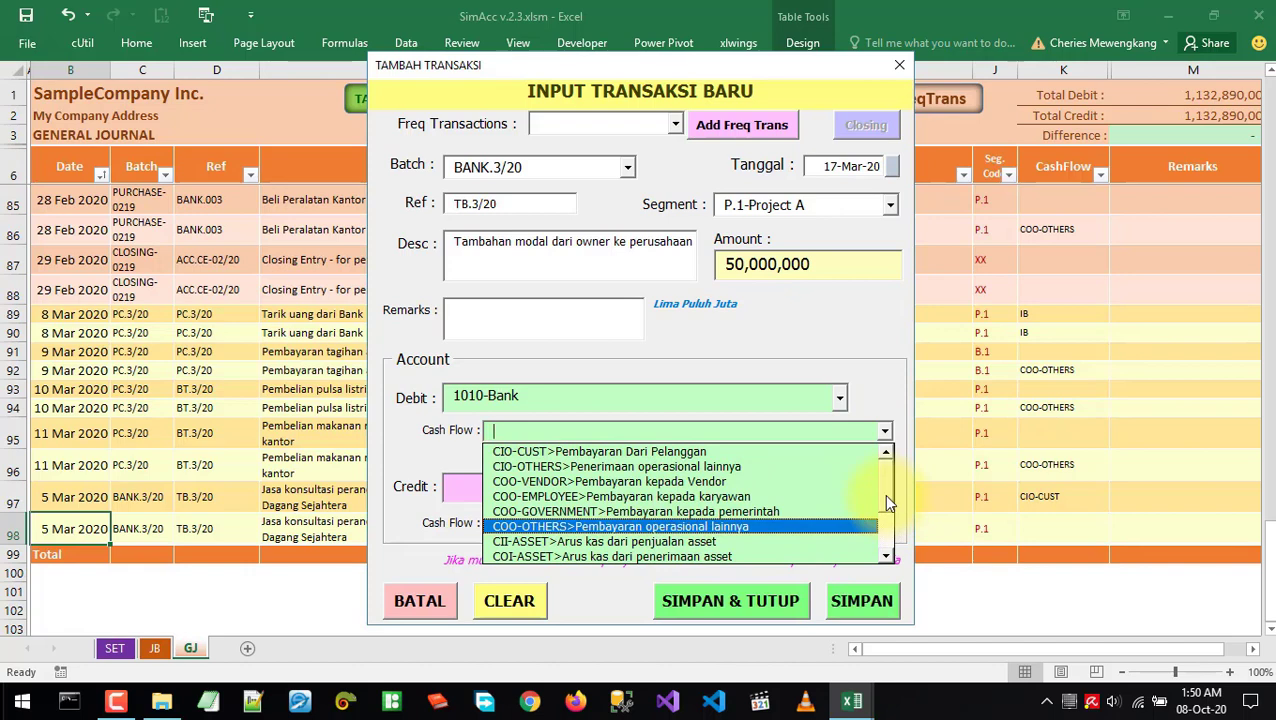
pyautogui.scroll(-1, 883, 500)
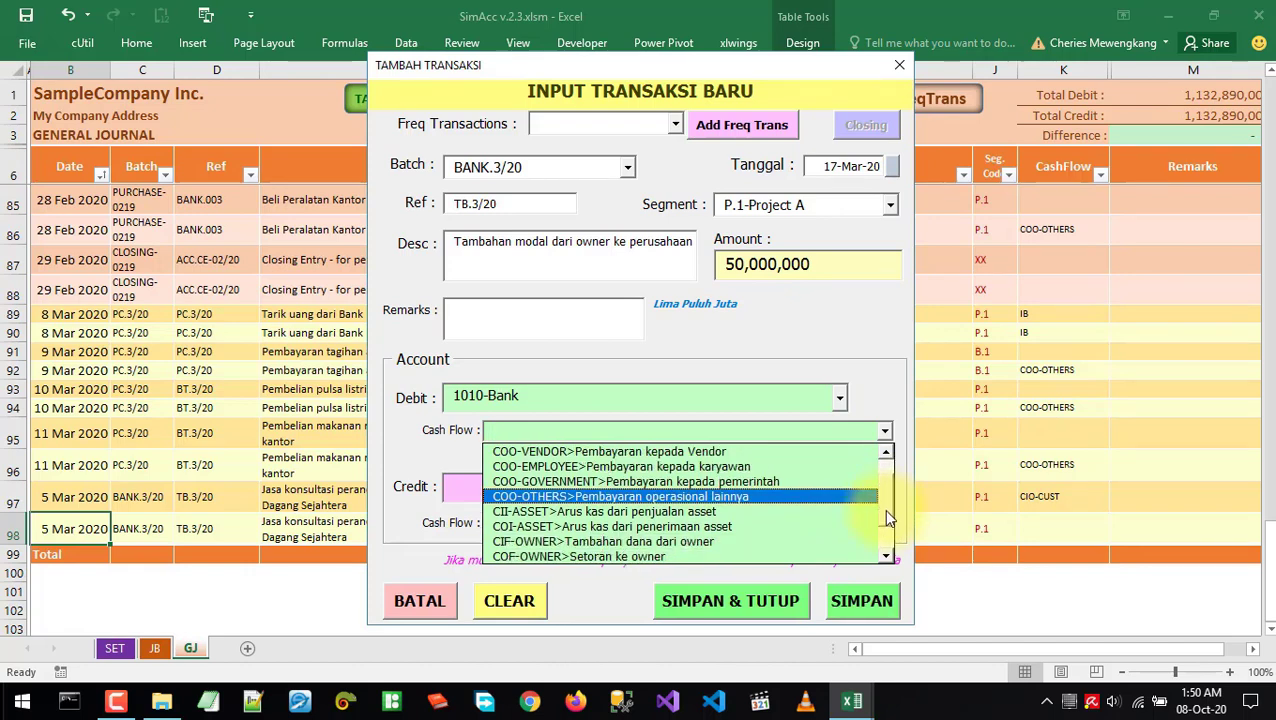
pyautogui.click(638, 541)
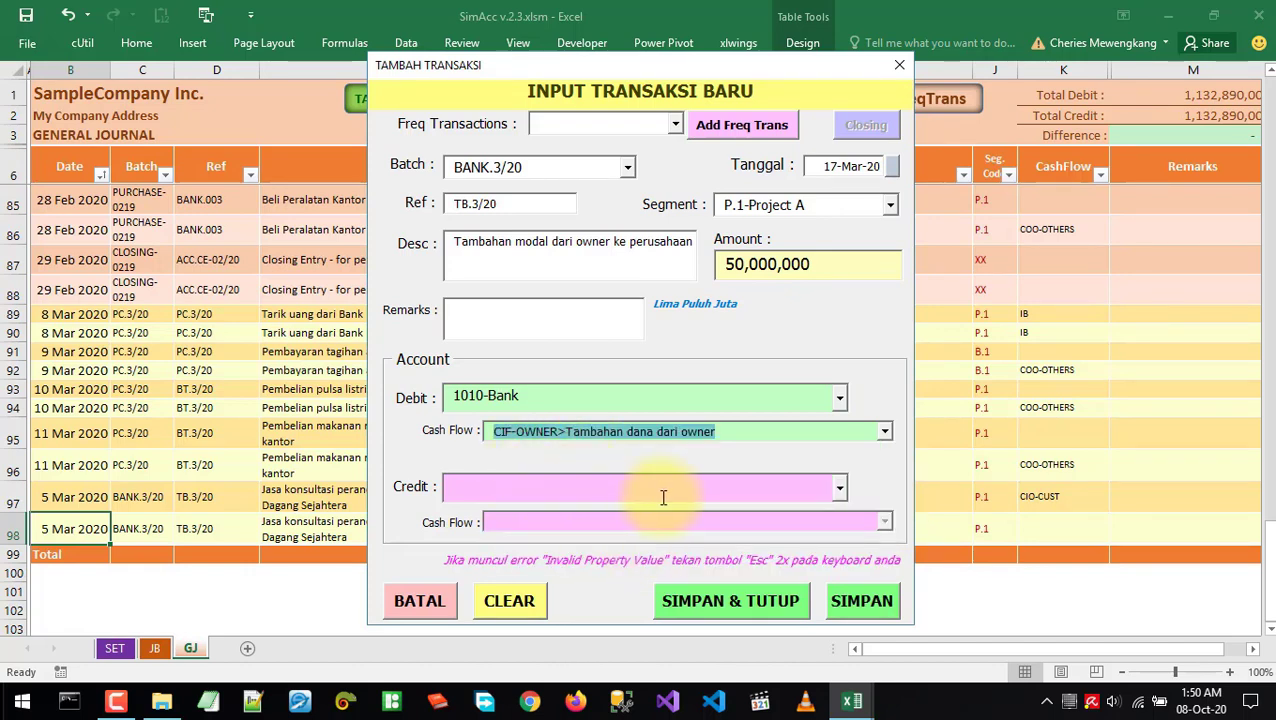
# Set the credit account to 3002-Tambahan Modal disetor and save the transaction, keeping the form open
pyautogui.click(840, 488)
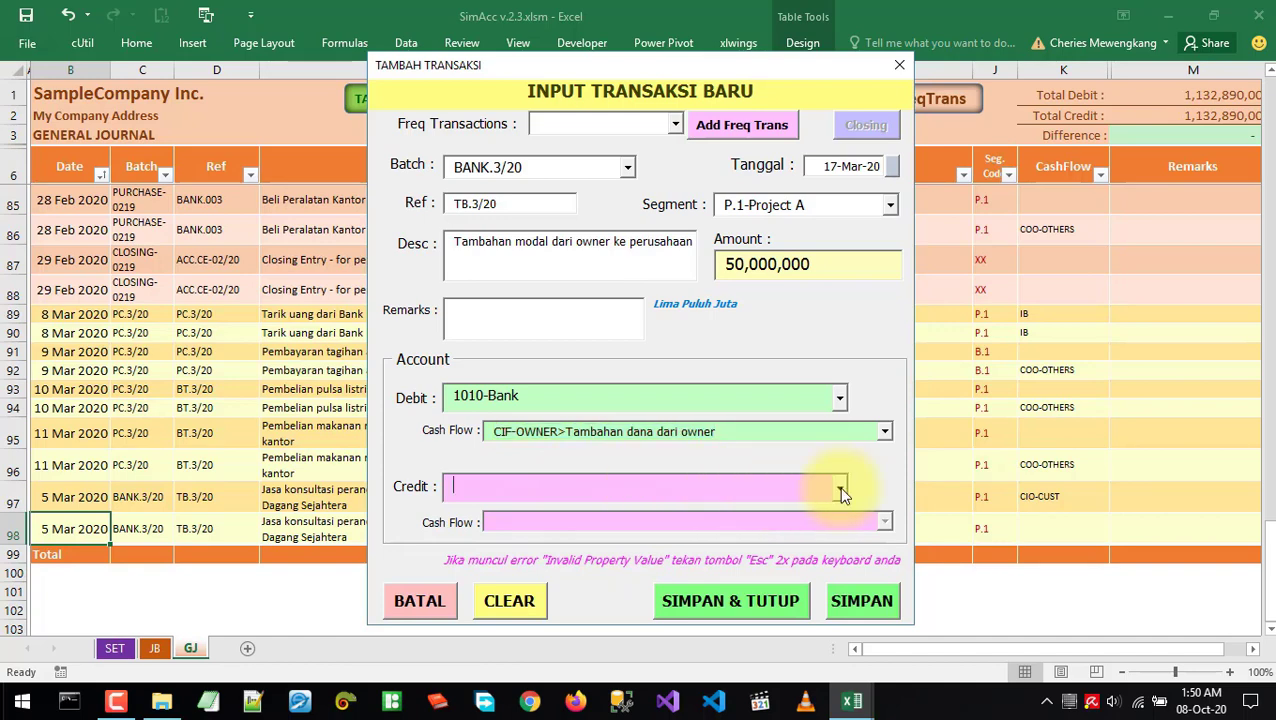
pyautogui.click(541, 486)
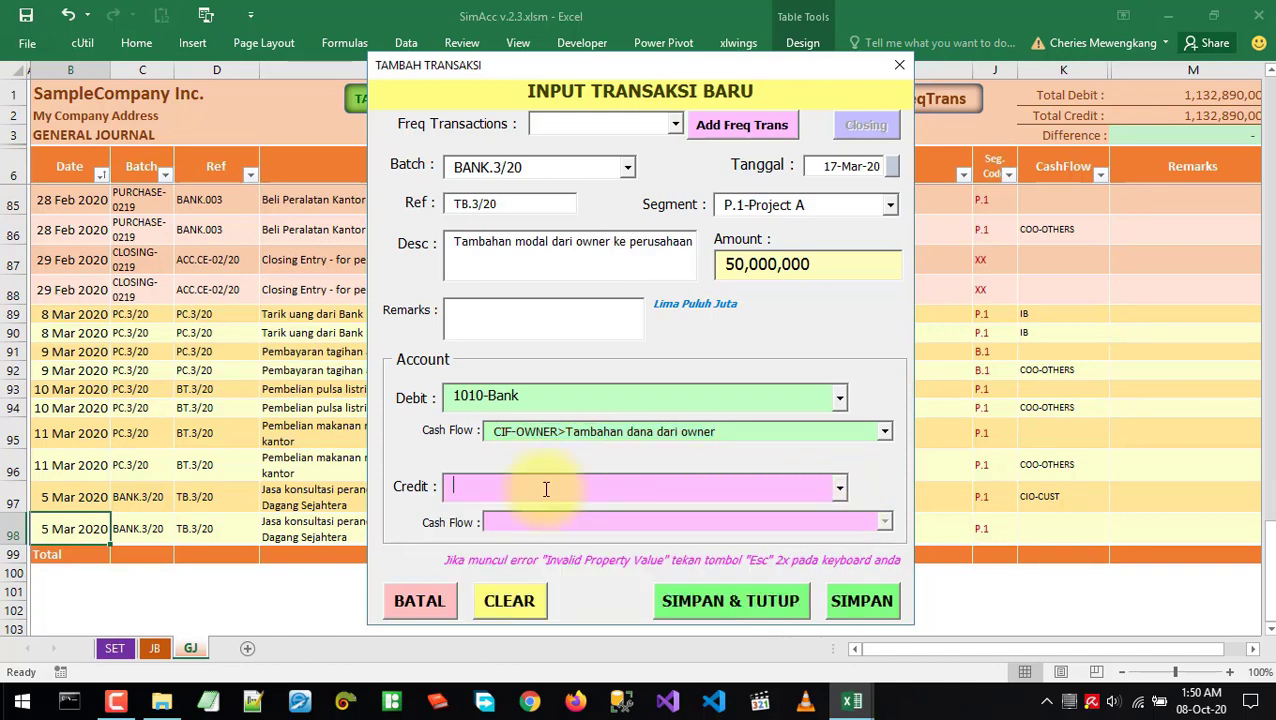
pyautogui.write('3001-Modal')
pyautogui.click(839, 488)
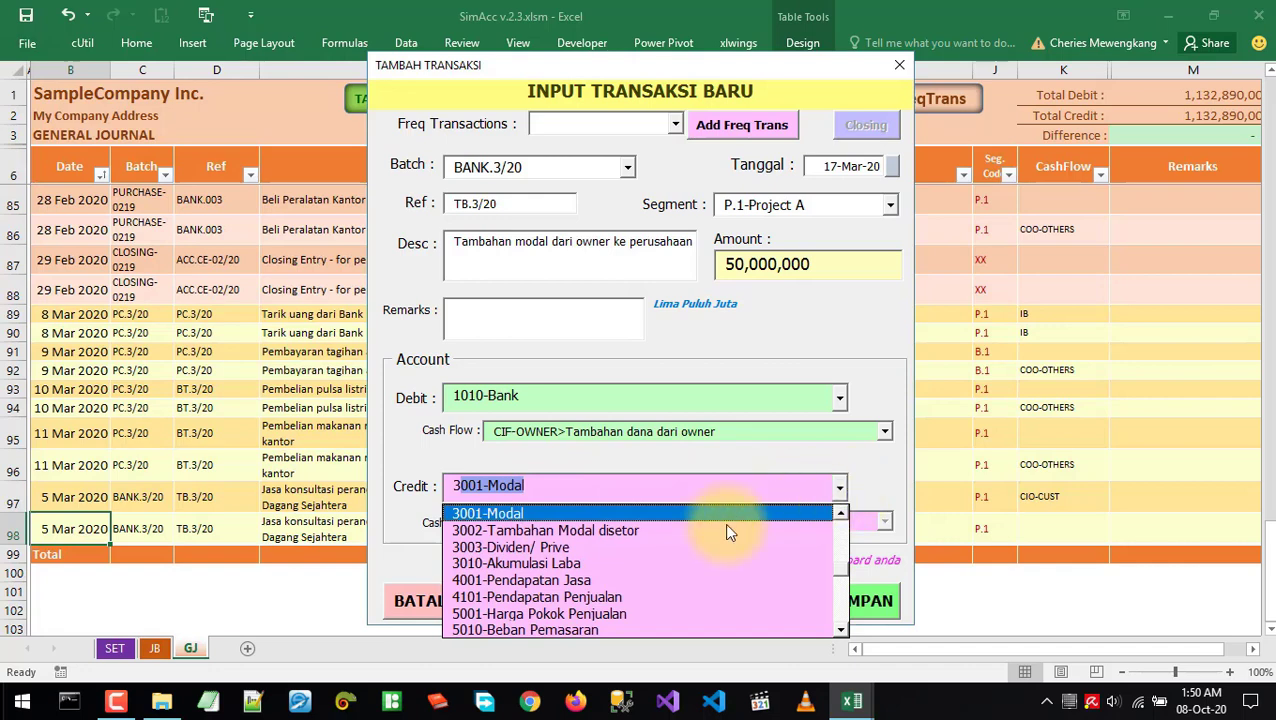
pyautogui.click(604, 532)
pyautogui.click(649, 487)
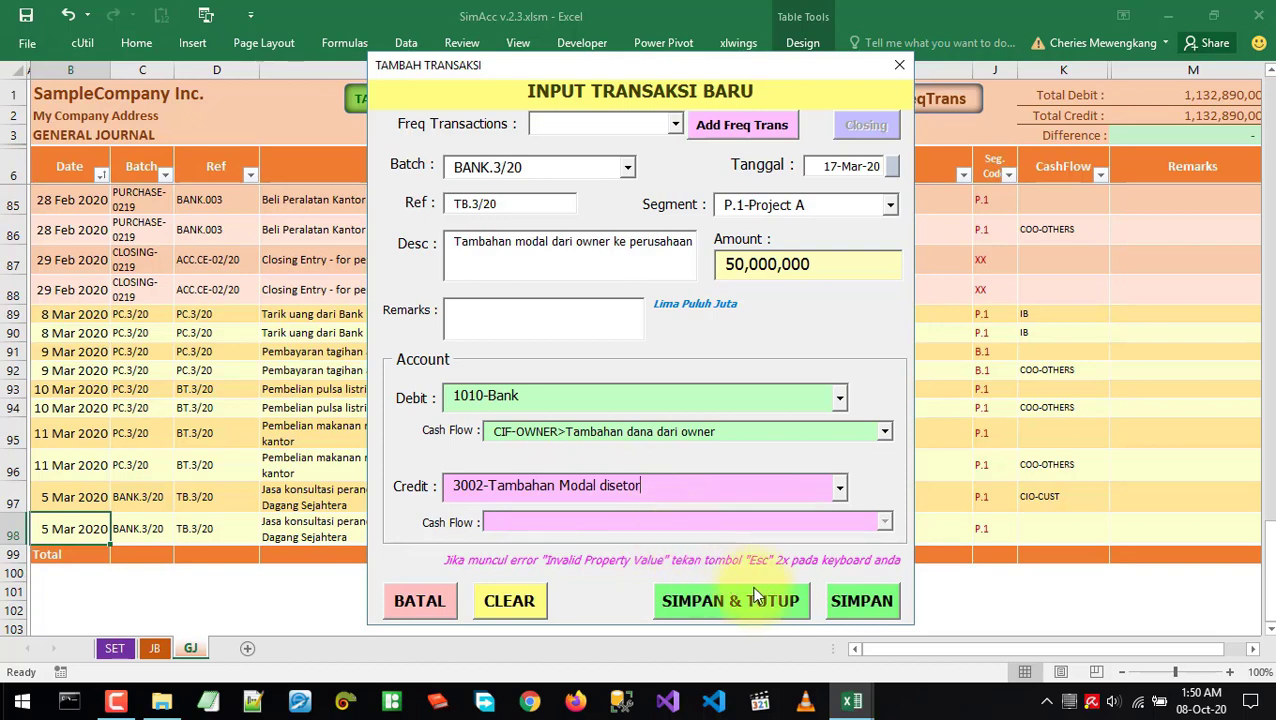
pyautogui.click(852, 610)
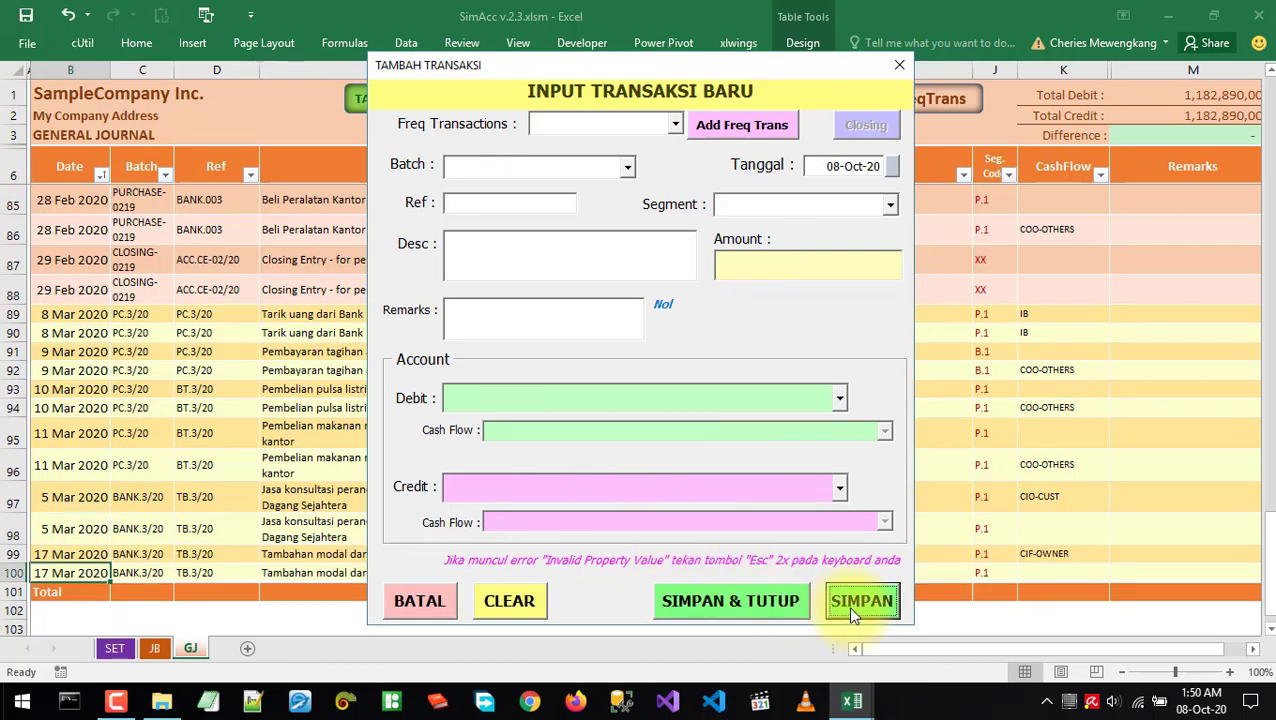
# Check the third bank entry in Example Data - Demo.xlsx and date the new transaction 22 March 2020
pyautogui.hotkey('alt', 'Tab')
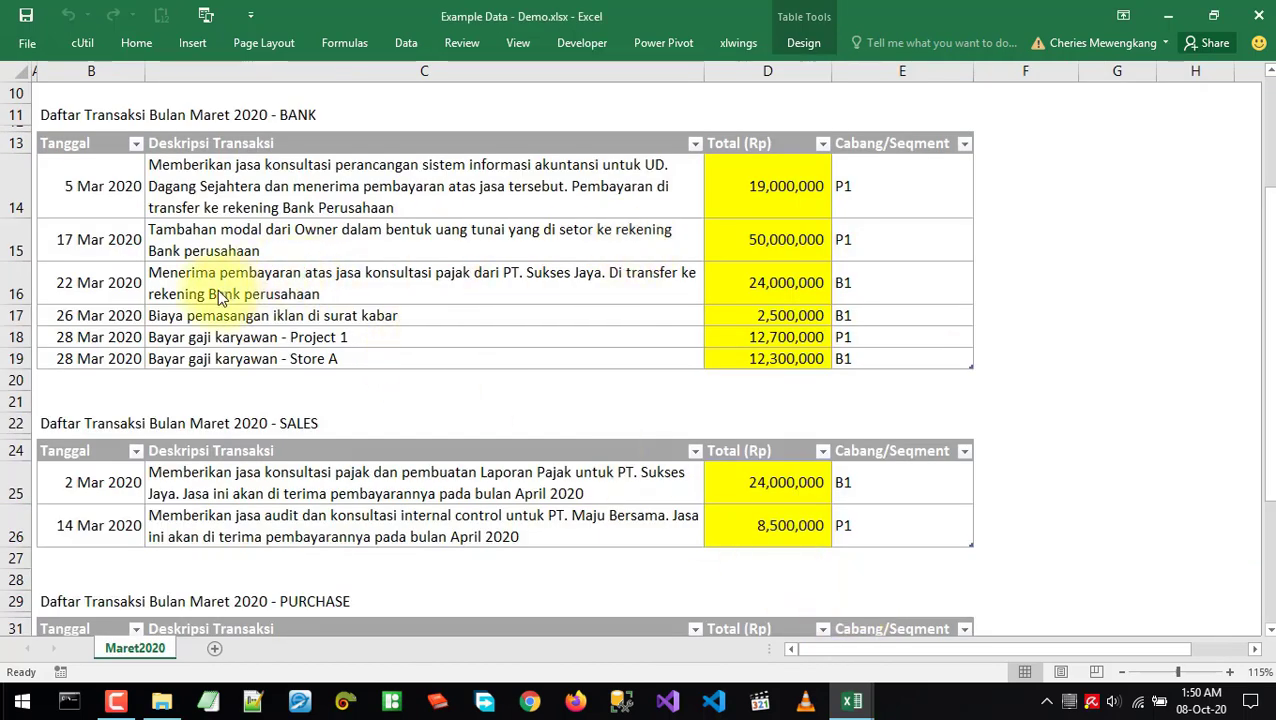
pyautogui.hotkey('alt', 'Tab')
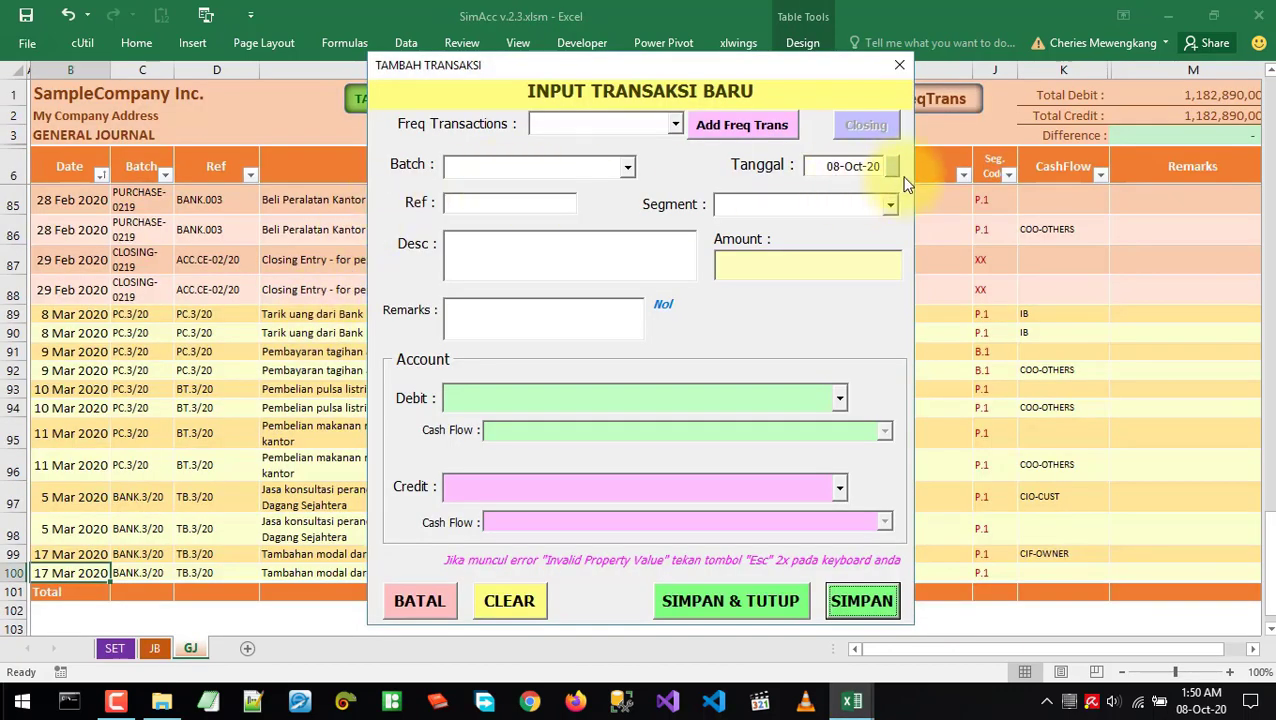
pyautogui.click(891, 167)
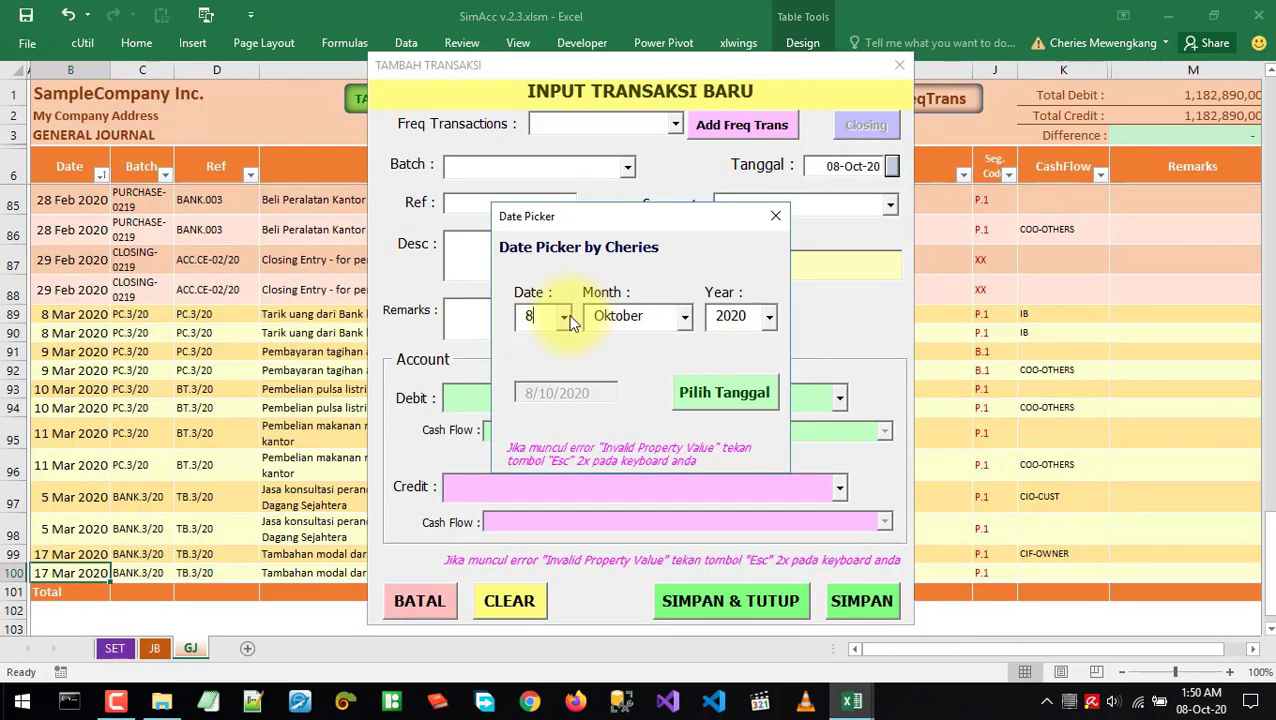
pyautogui.click(564, 316)
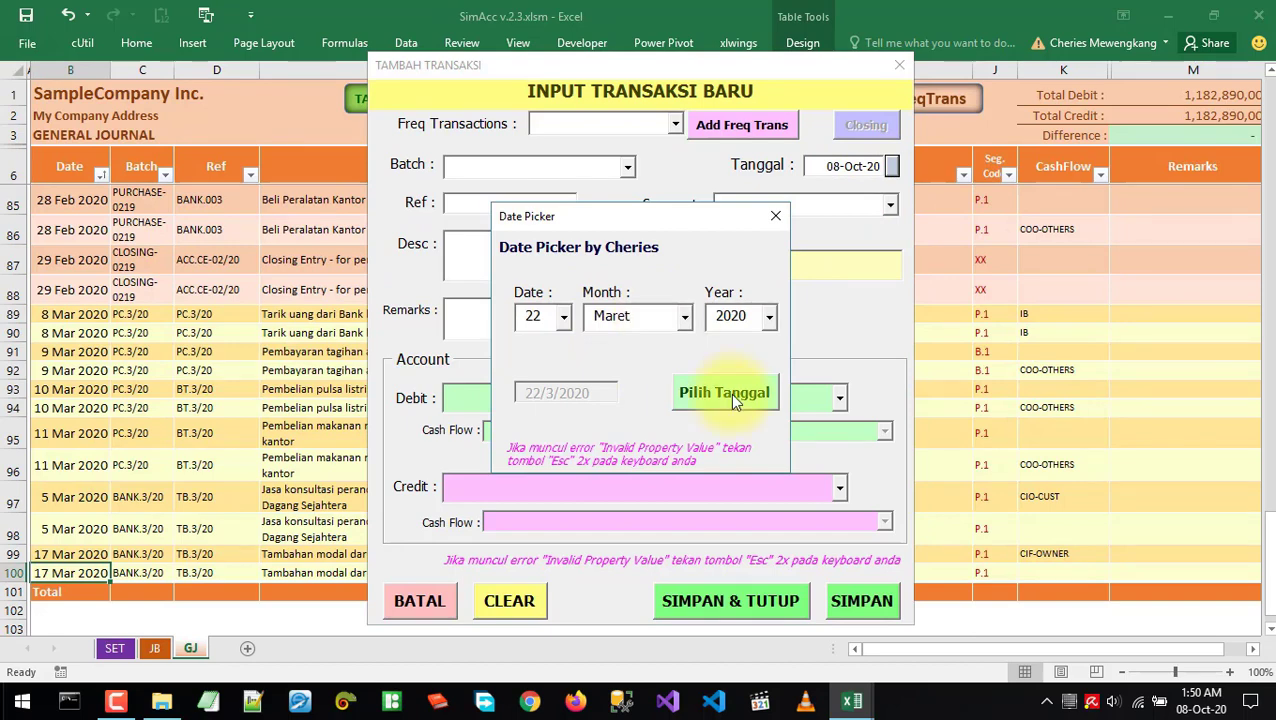
pyautogui.click(727, 393)
# Assign the 22 March transaction to batch BANK.3/20 with reference TB.3/20
pyautogui.click(627, 167)
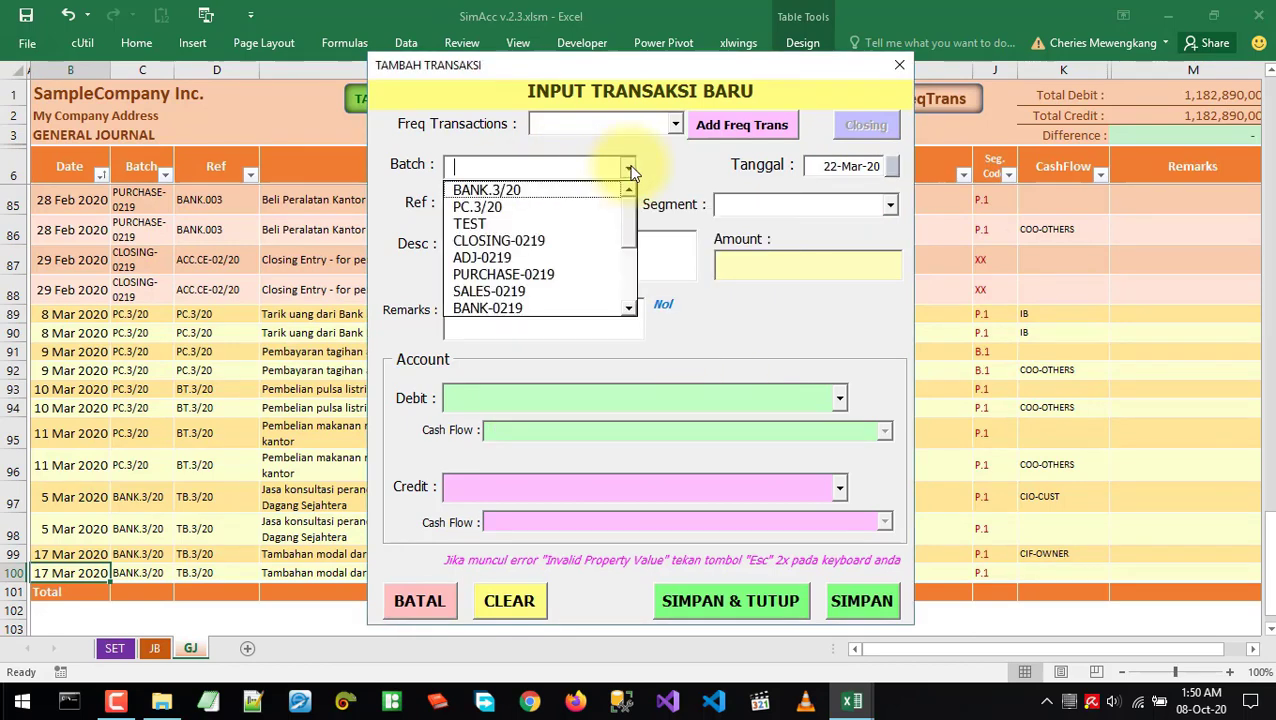
pyautogui.click(489, 189)
pyautogui.click(481, 203)
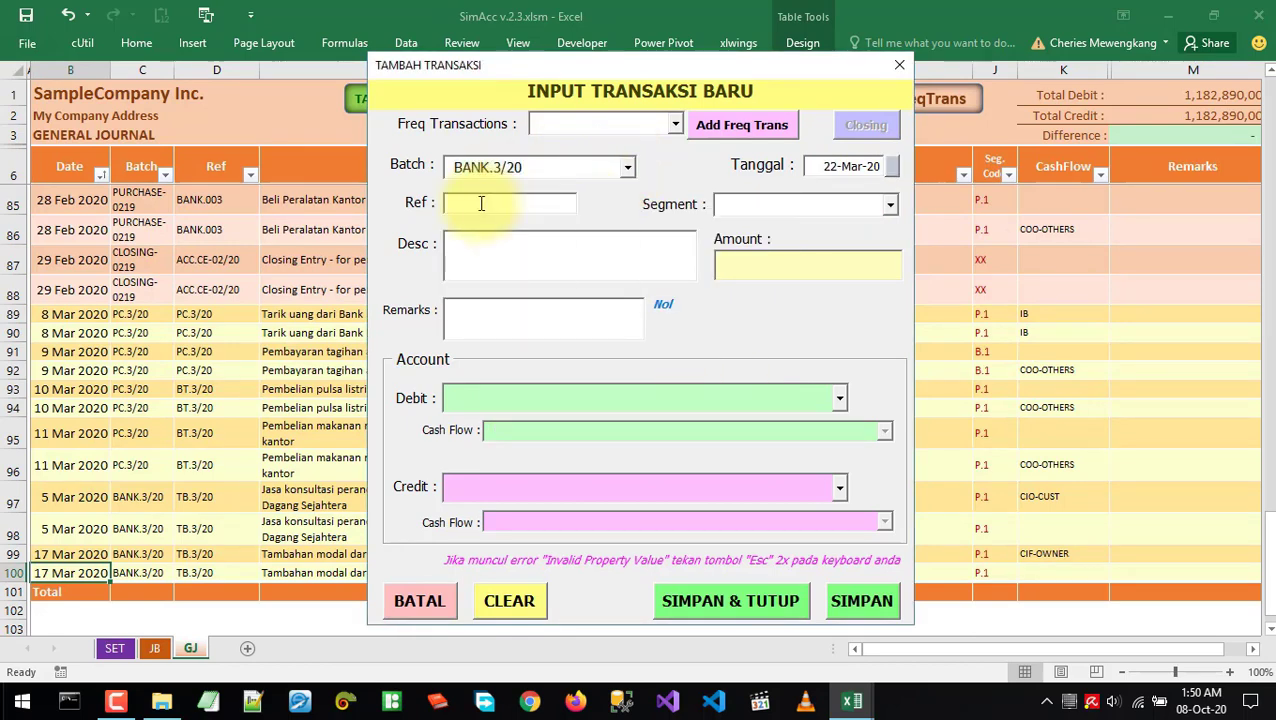
pyautogui.write('tb')
pyautogui.press('BackSpace')
pyautogui.press('BackSpace')
pyautogui.write('TB.3/20')
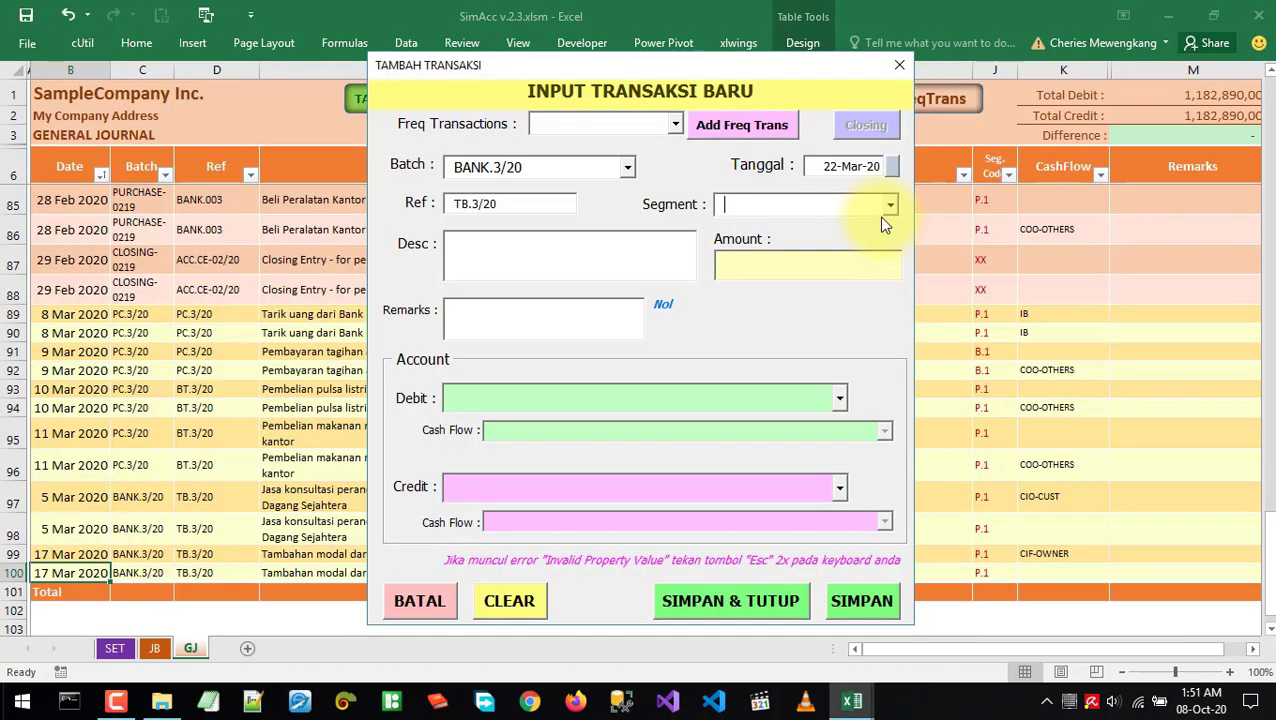
# Choose segment B.1-Store A and enter the description "Menerima pembayaran dari PT. Sukses Jaya", consulting the 22 March entry in Example Data - Demo.xlsx
pyautogui.click(889, 206)
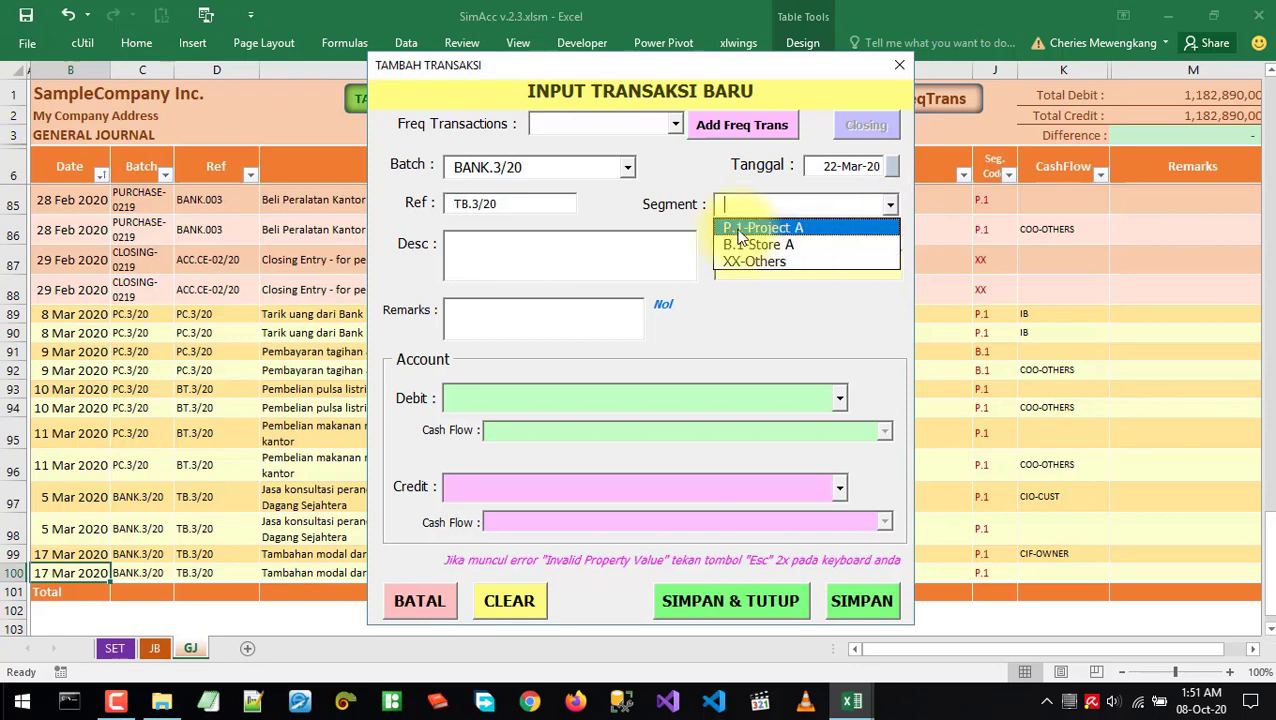
pyautogui.click(850, 245)
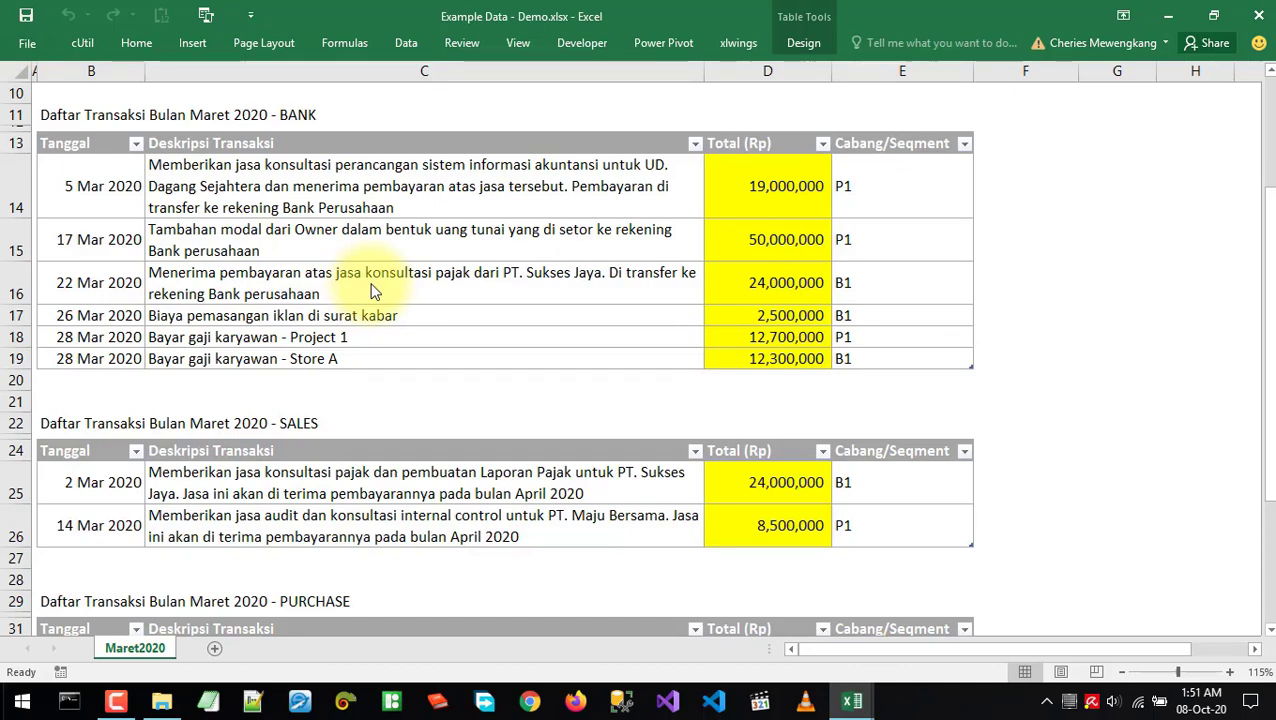
pyautogui.hotkey('alt', 'Tab')
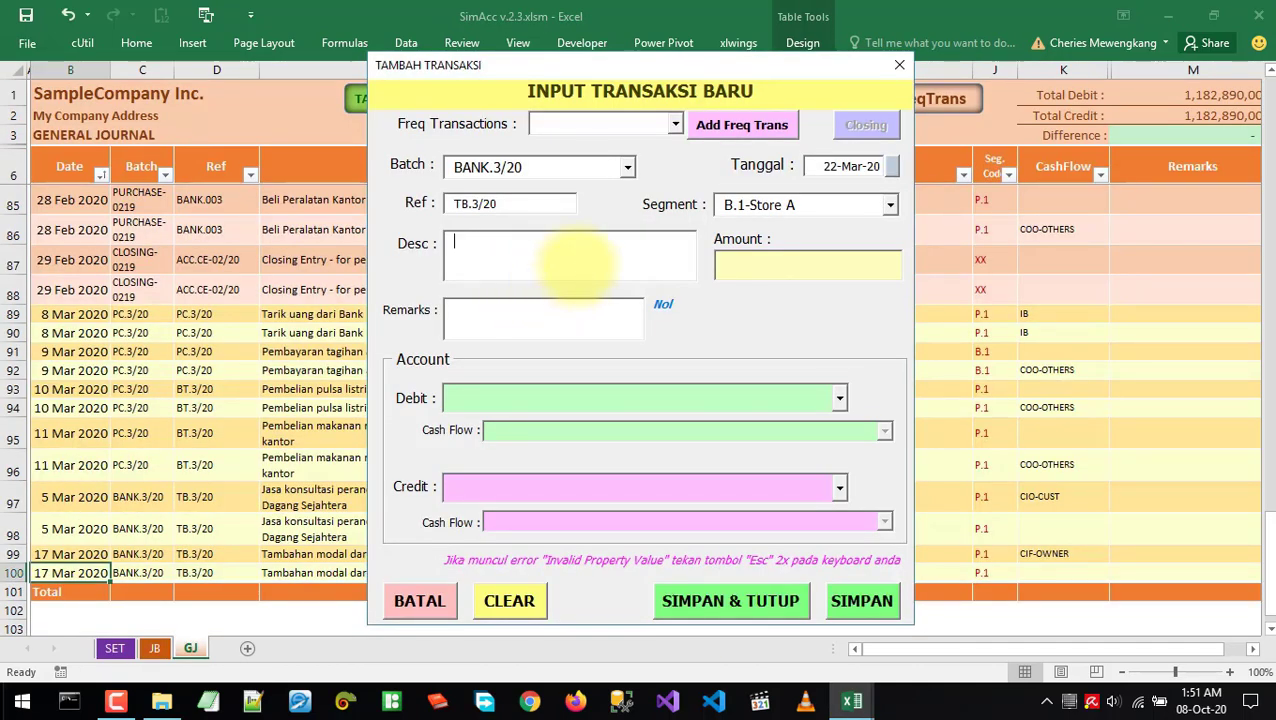
pyautogui.write('Menerima pembayaran atas jasa konsultasi pajak dari PT. Sukses Jaya')
pyautogui.hotkey('alt', 'Tab')
pyautogui.hotkey('alt', 'Tab')
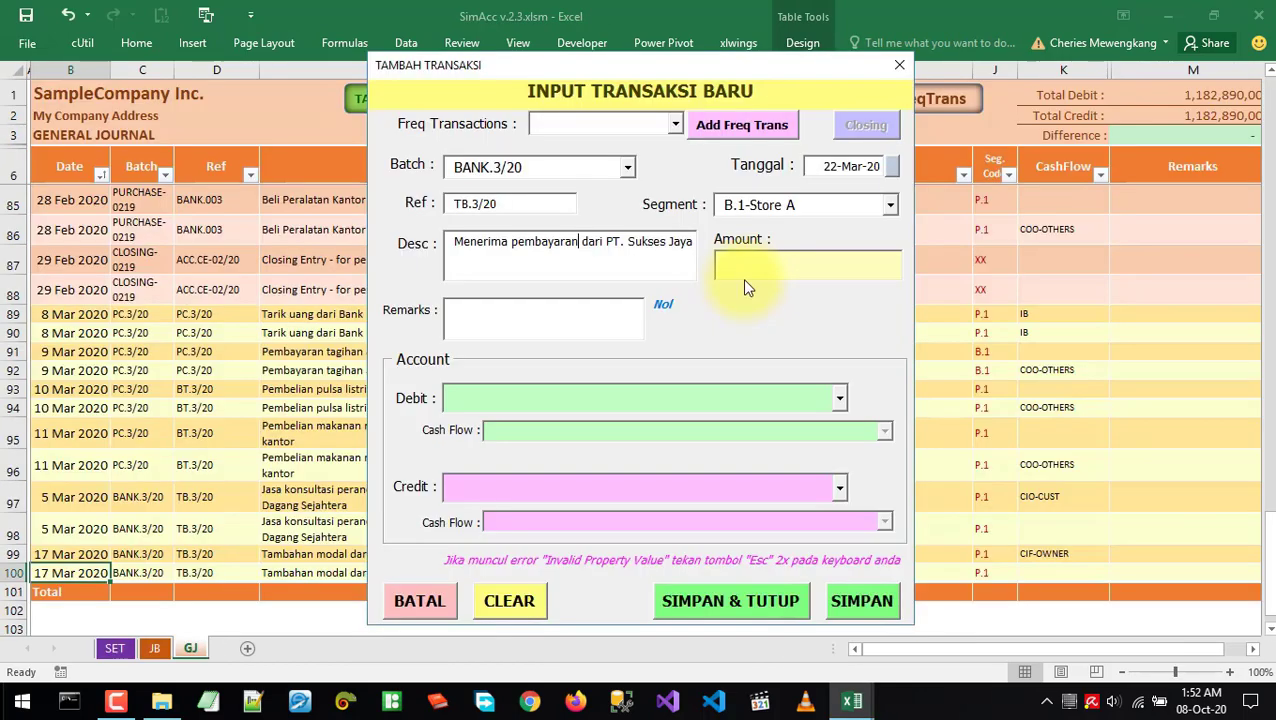
# Set the transaction amount to 24,000,000 and check the 22 March entry in Example Data - Demo.xlsx
pyautogui.write('24,000,00')
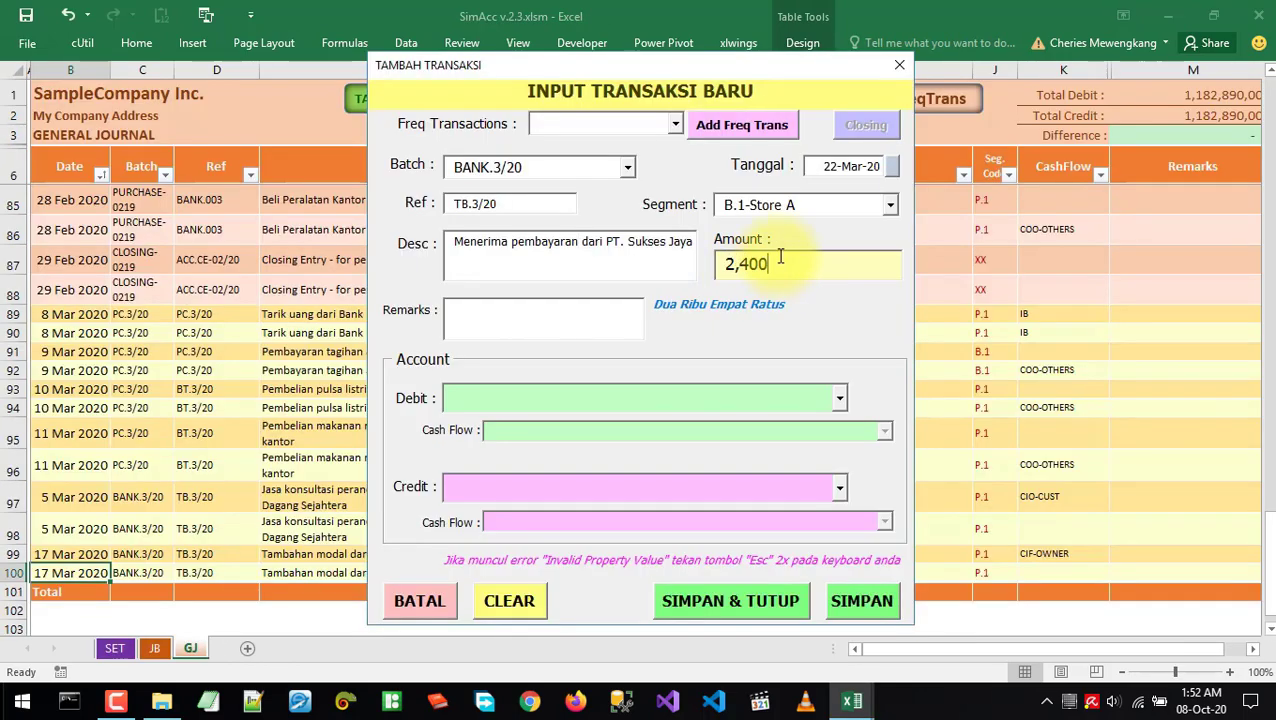
pyautogui.write('0')
pyautogui.hotkey('alt', 'Tab')
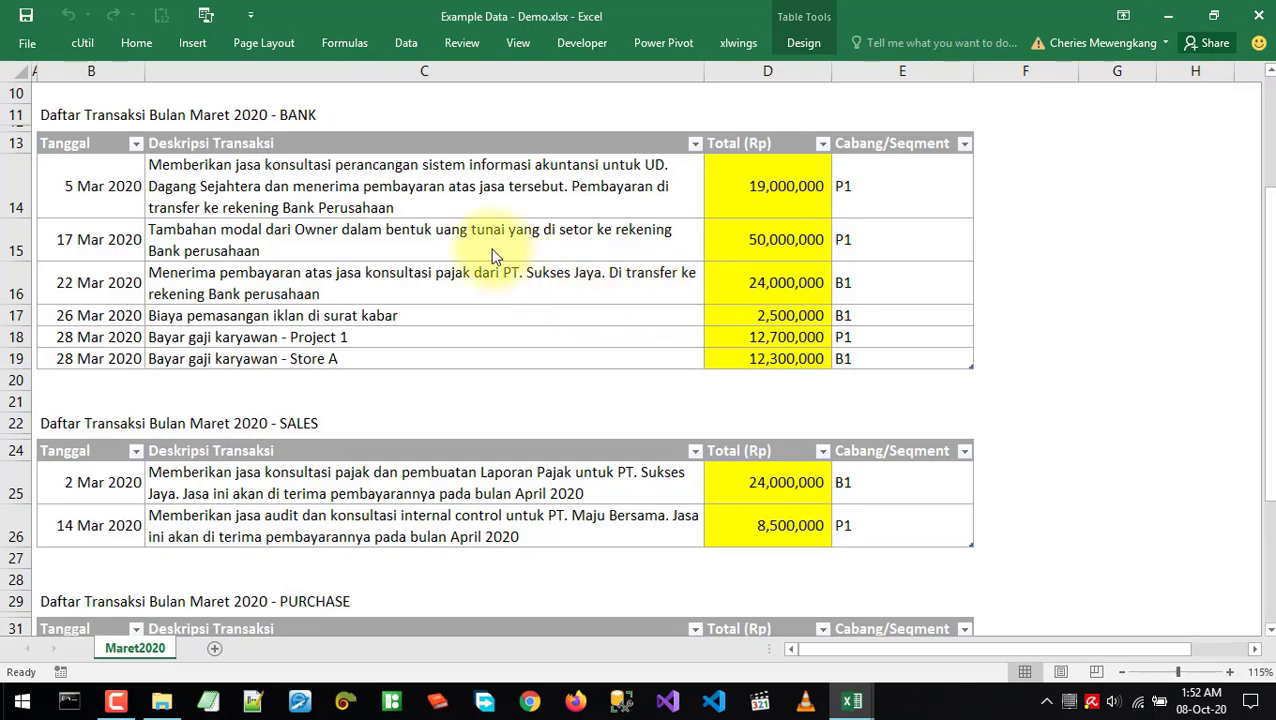
pyautogui.hotkey('alt', 'Tab')
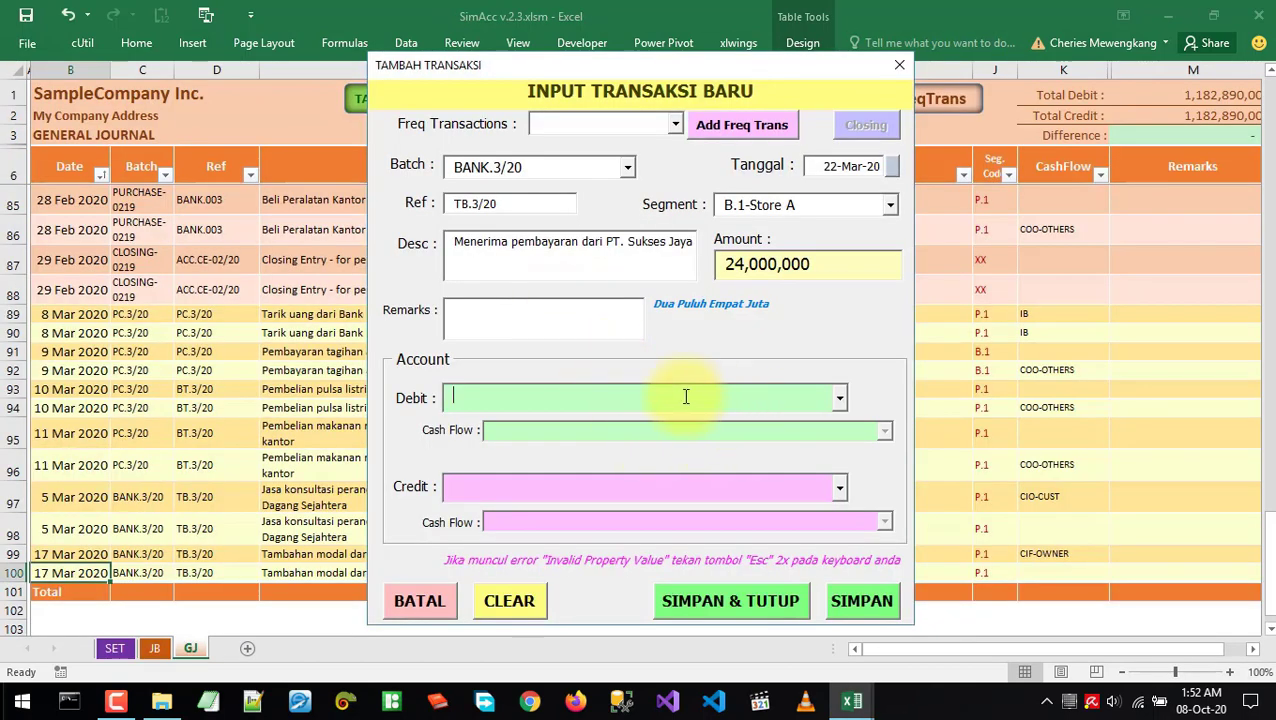
# Debit account 1010-Bank with cash flow CIO-CUST>Pembayaran Dari Pelanggan
pyautogui.click(838, 397)
pyautogui.click(560, 446)
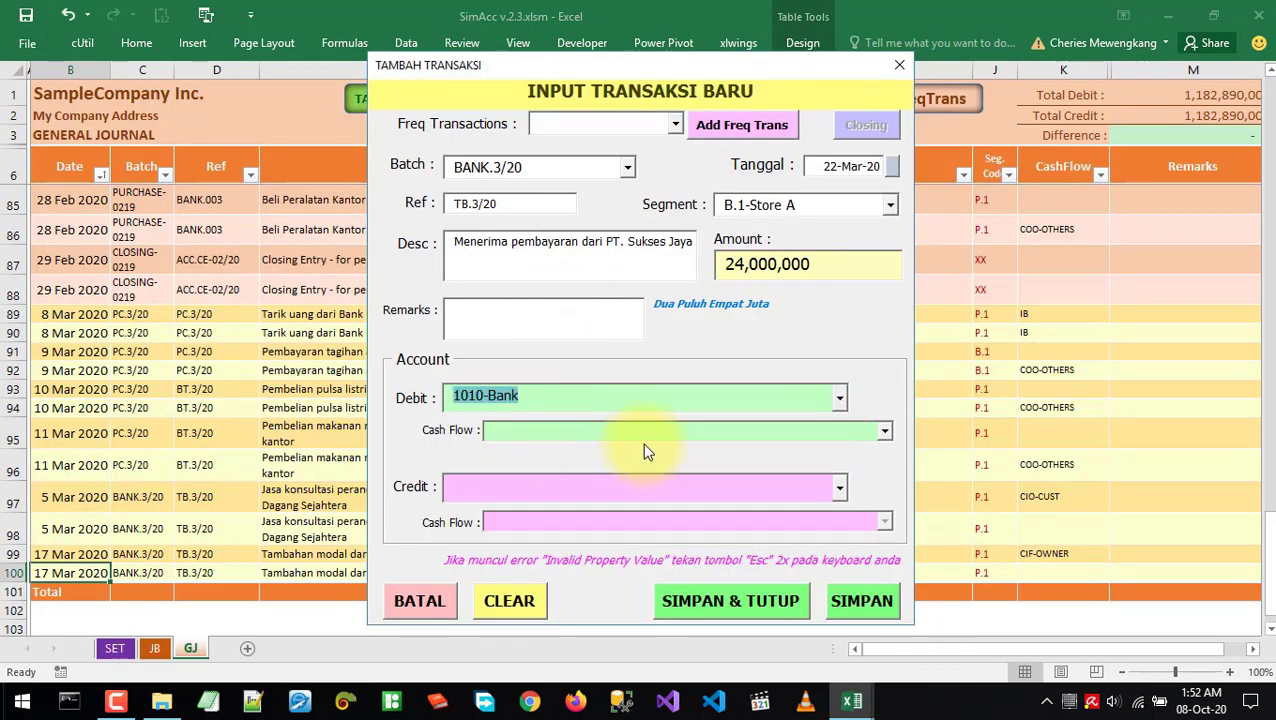
pyautogui.click(885, 432)
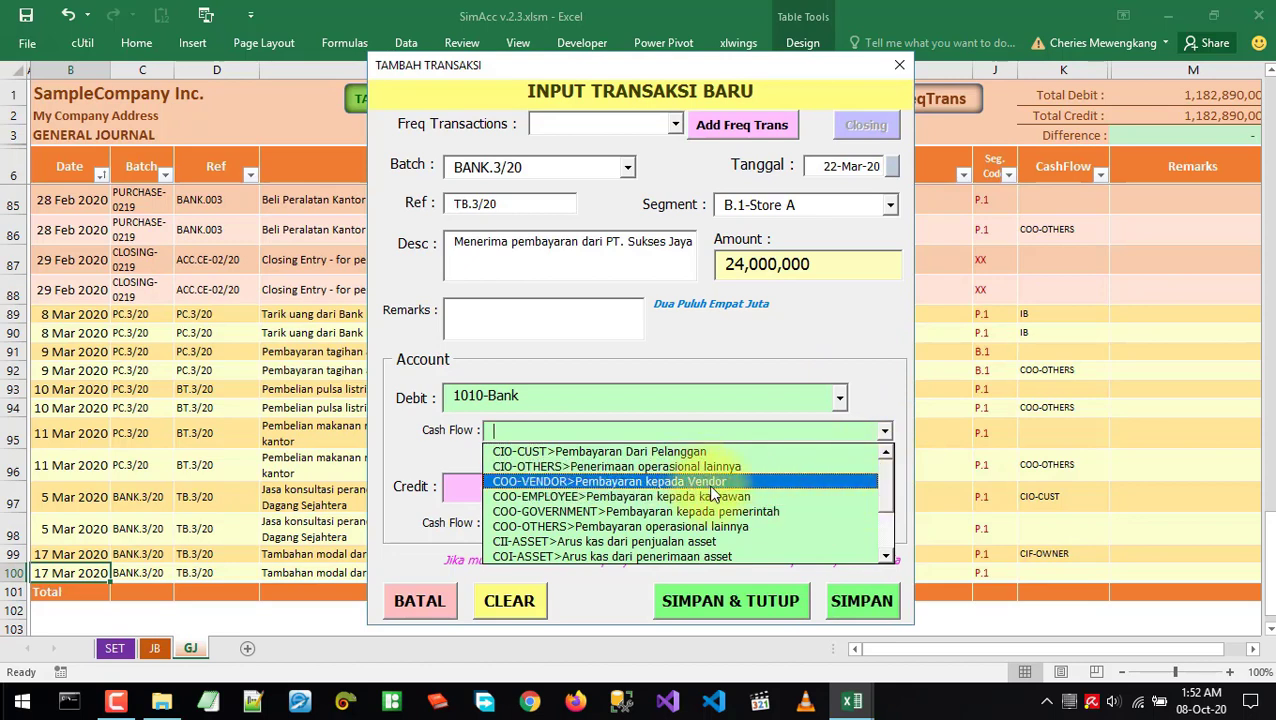
pyautogui.click(670, 454)
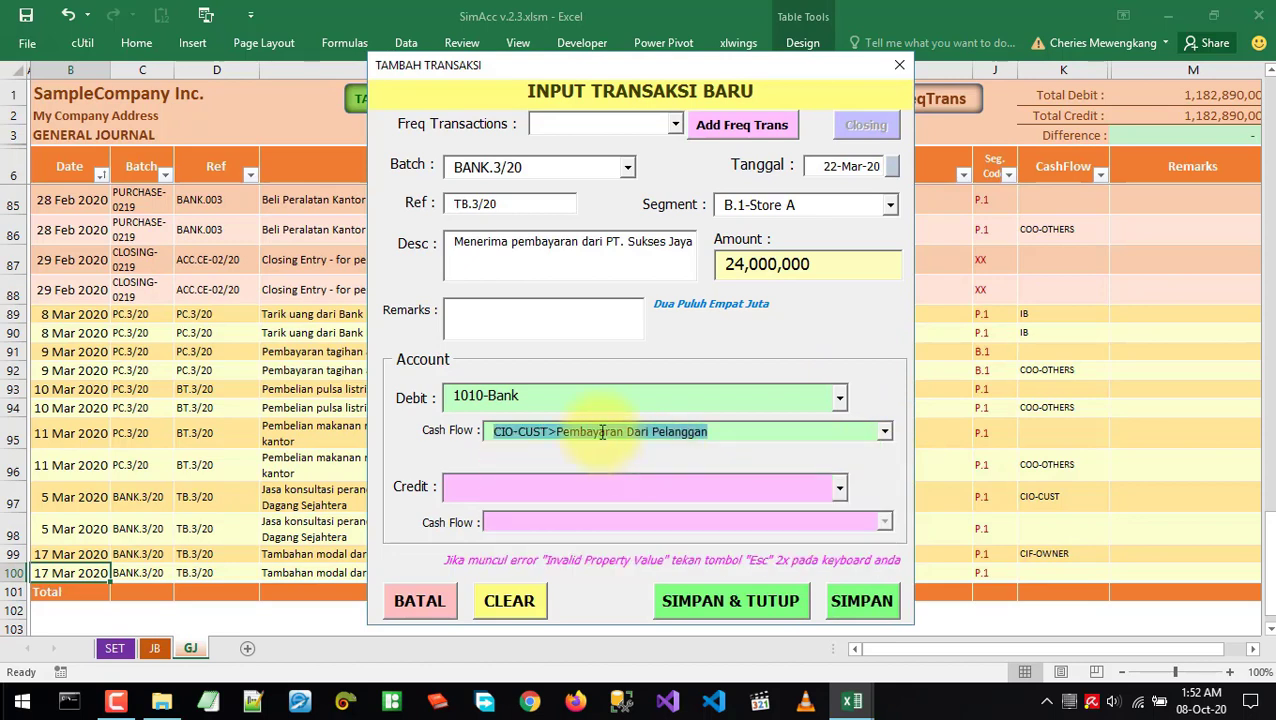
# Credit account 1100-Piutang usaha and save the 22 March transaction, keeping the form open
pyautogui.click(841, 492)
pyautogui.click(596, 545)
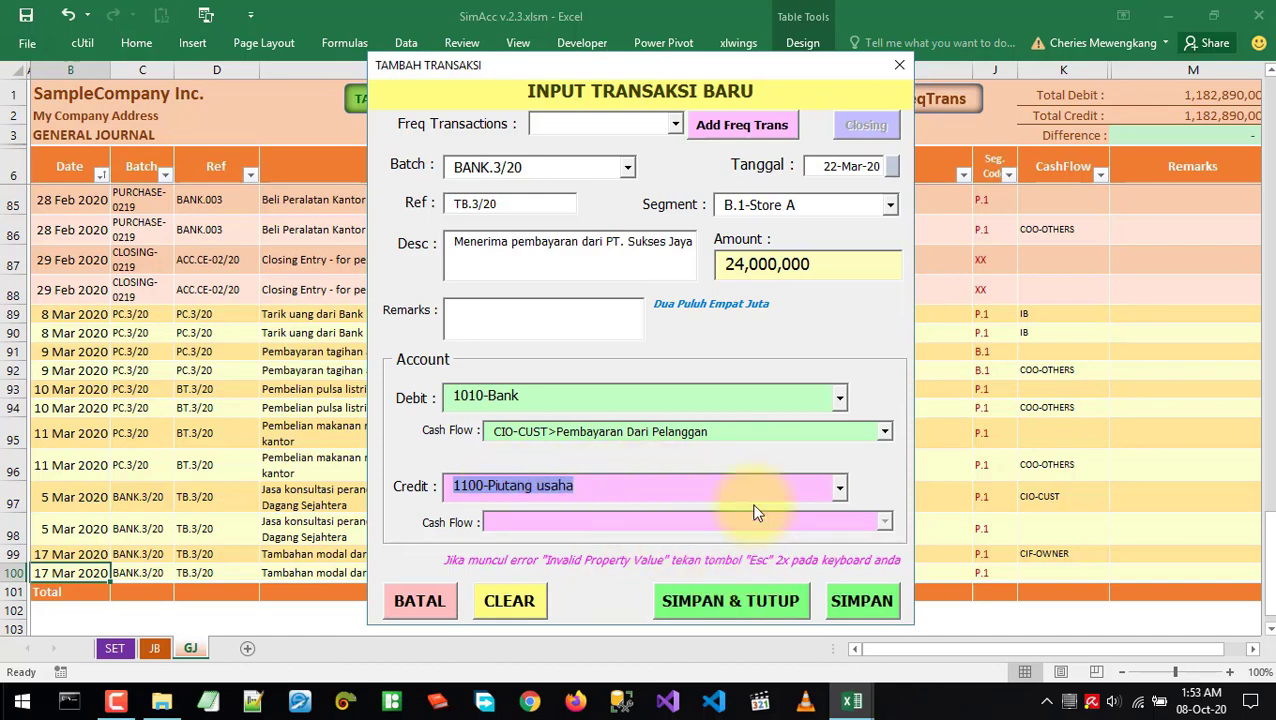
pyautogui.click(864, 601)
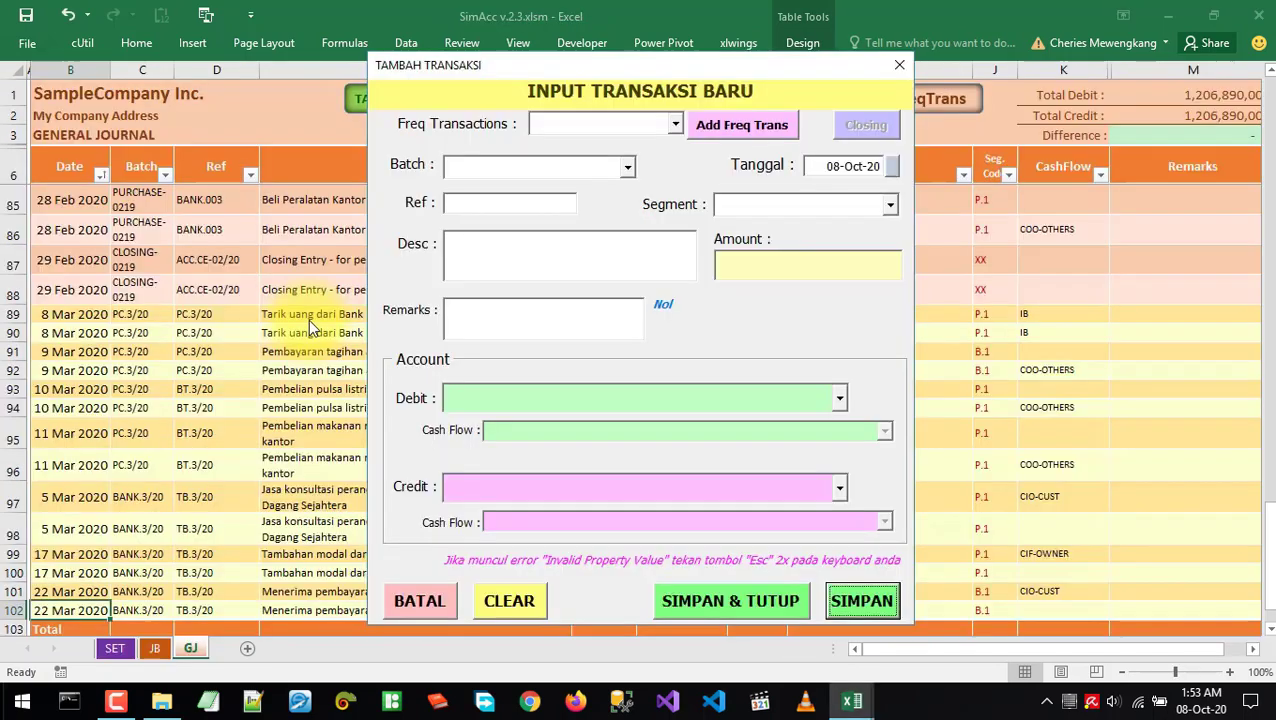
# Start a new transaction in batch BANK.3/20 dated 26 March 2020
pyautogui.click(573, 166)
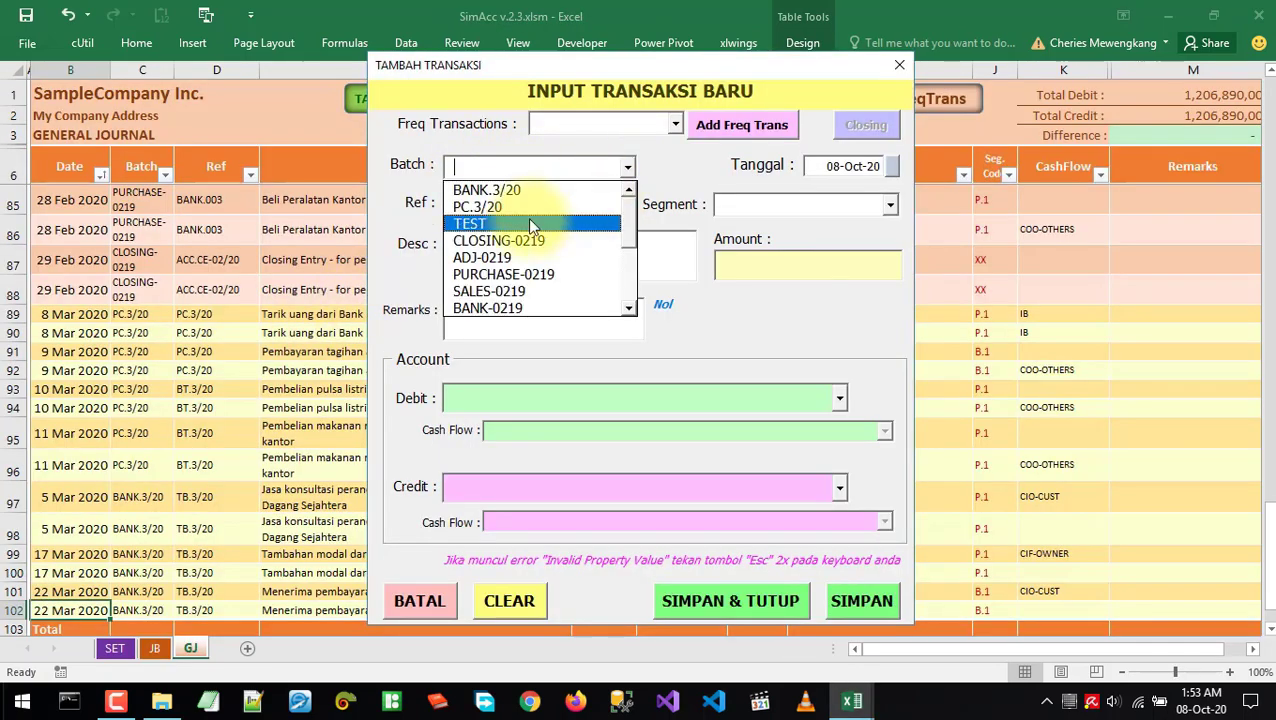
pyautogui.click(486, 190)
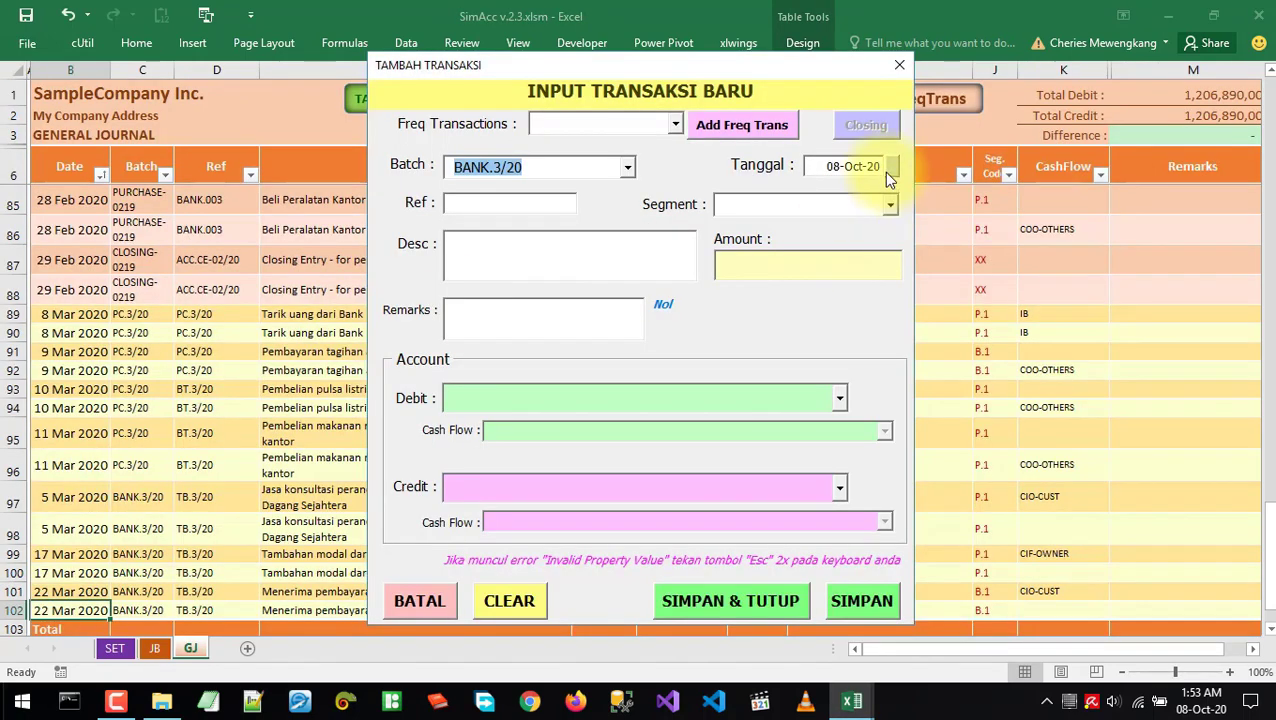
pyautogui.click(891, 166)
pyautogui.press('Up')
pyautogui.press('Up')
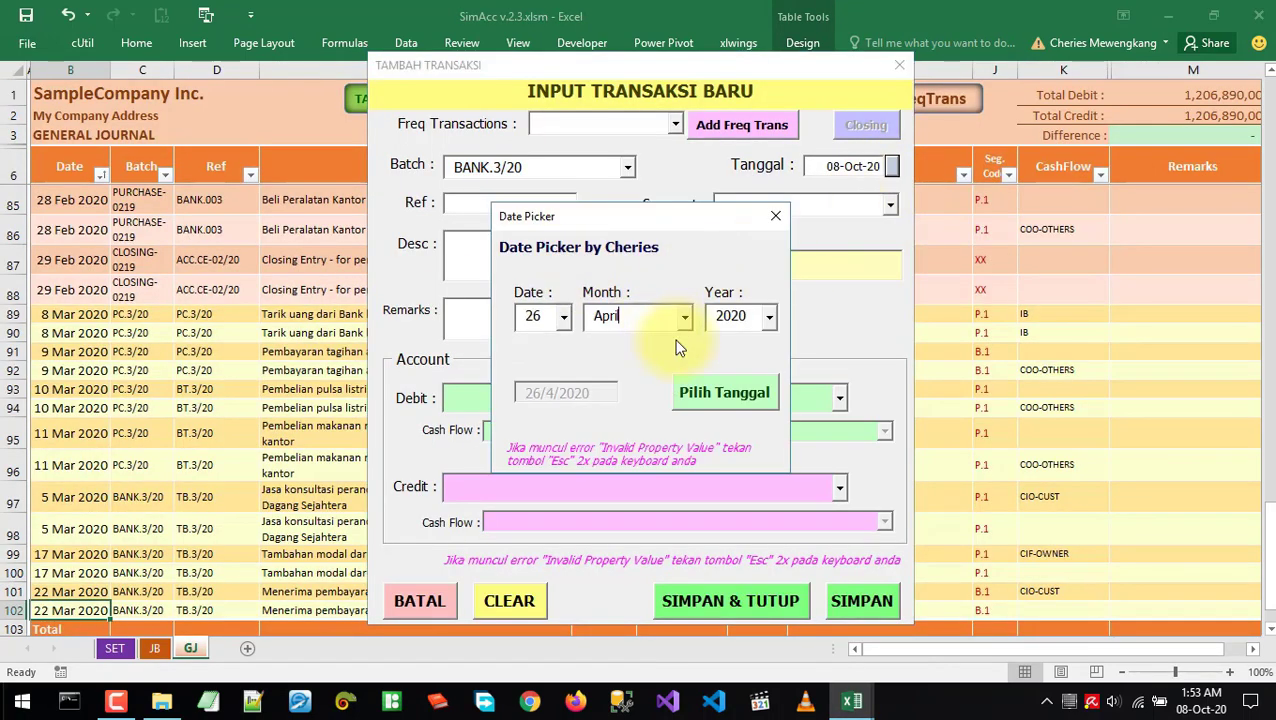
pyautogui.click(708, 397)
# Enter TB.3/20 as the reference of the 26 March transaction
pyautogui.click(504, 213)
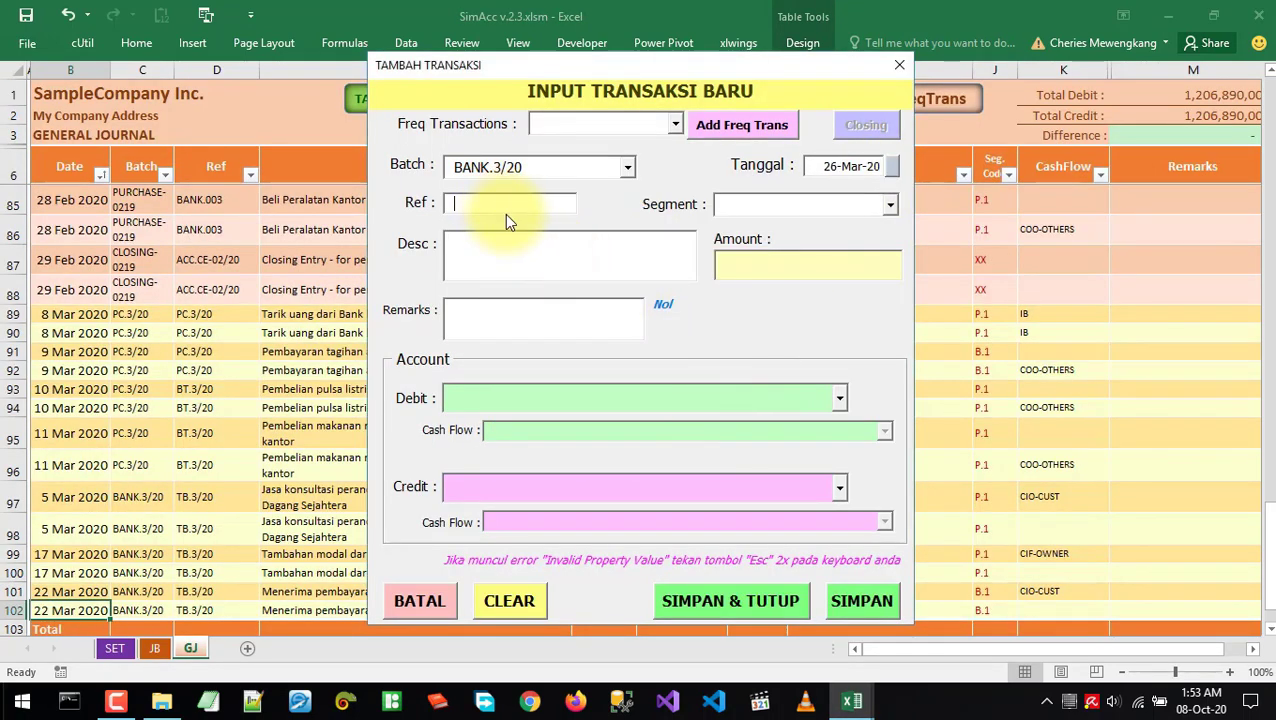
pyautogui.write('tb')
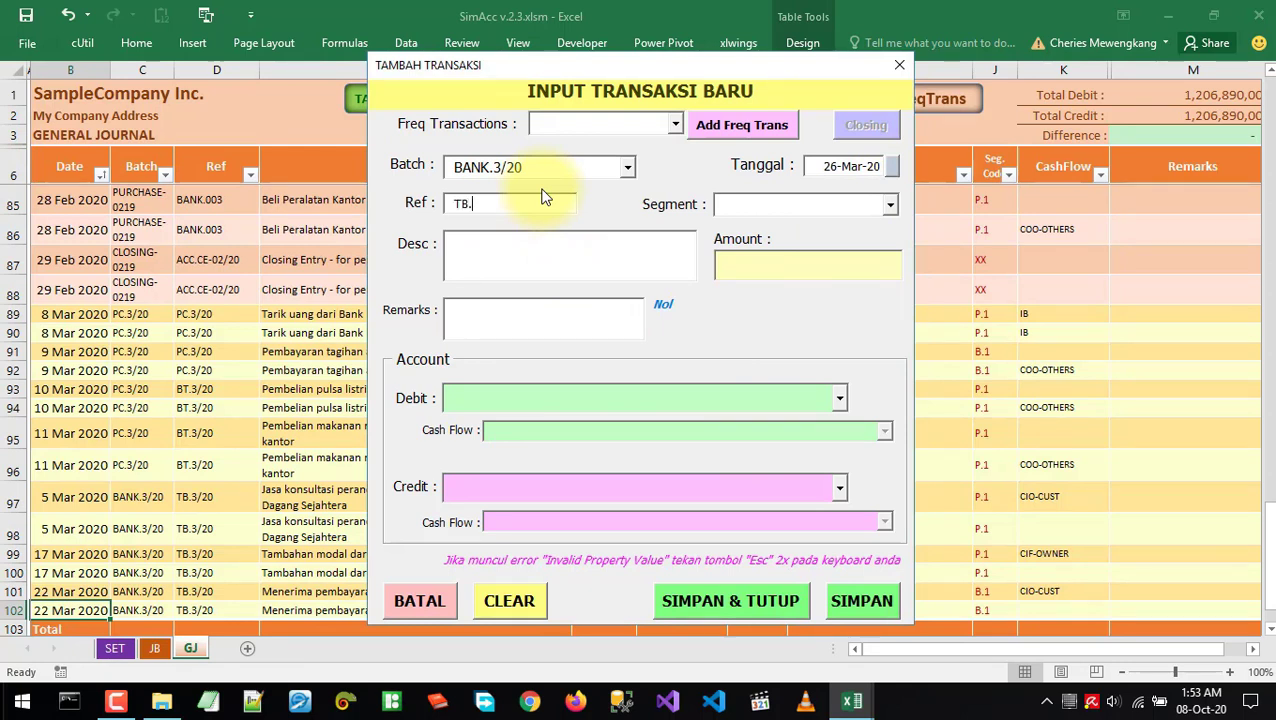
pyautogui.write('.3/3')
pyautogui.press('BackSpace')
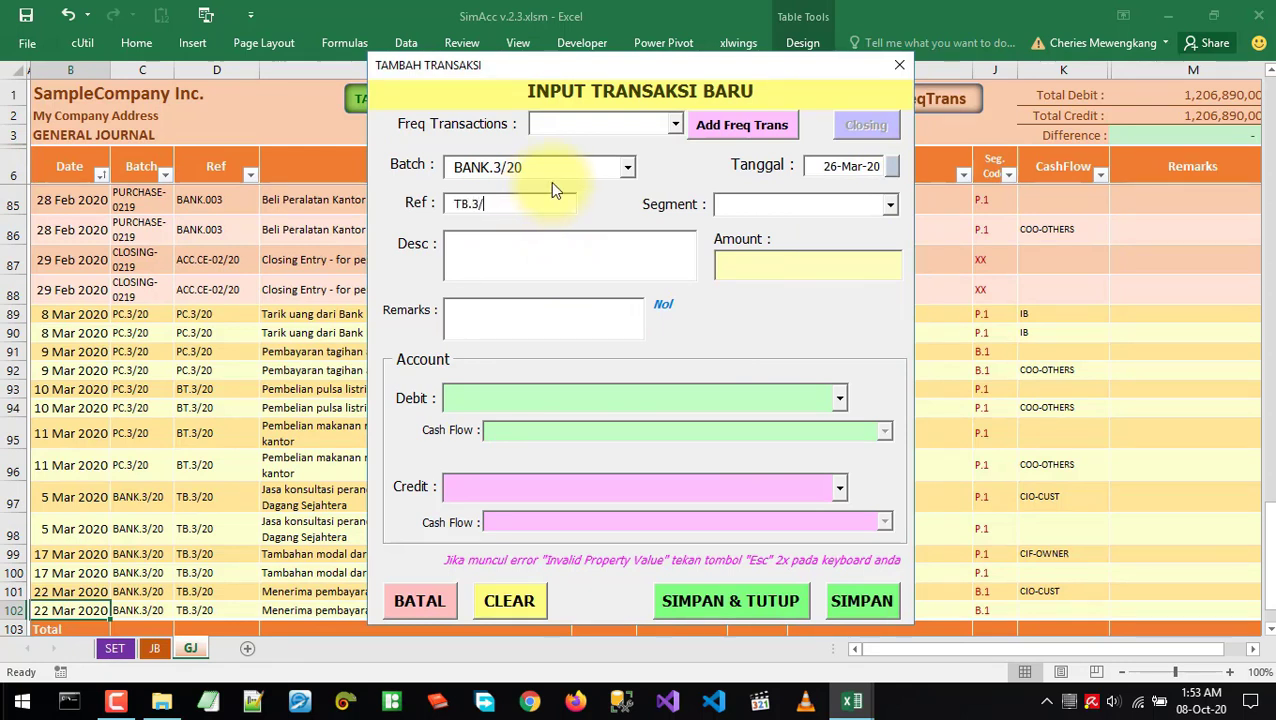
pyautogui.write('20')
pyautogui.press('Tab')
# Choose segment B.1-Store A and enter the description "Biaya pemasangan iklan di surat kabar", consulting the 26 March entry in Example Data - Demo.xlsx
pyautogui.click(890, 204)
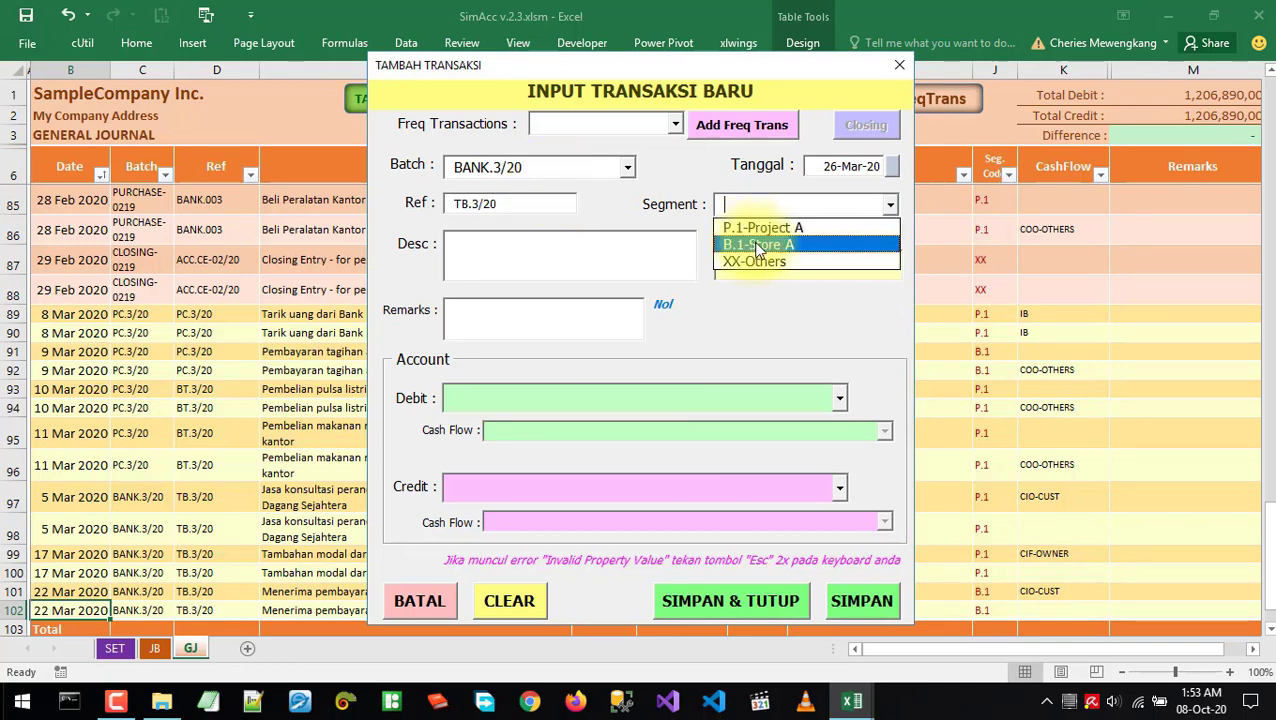
pyautogui.click(758, 245)
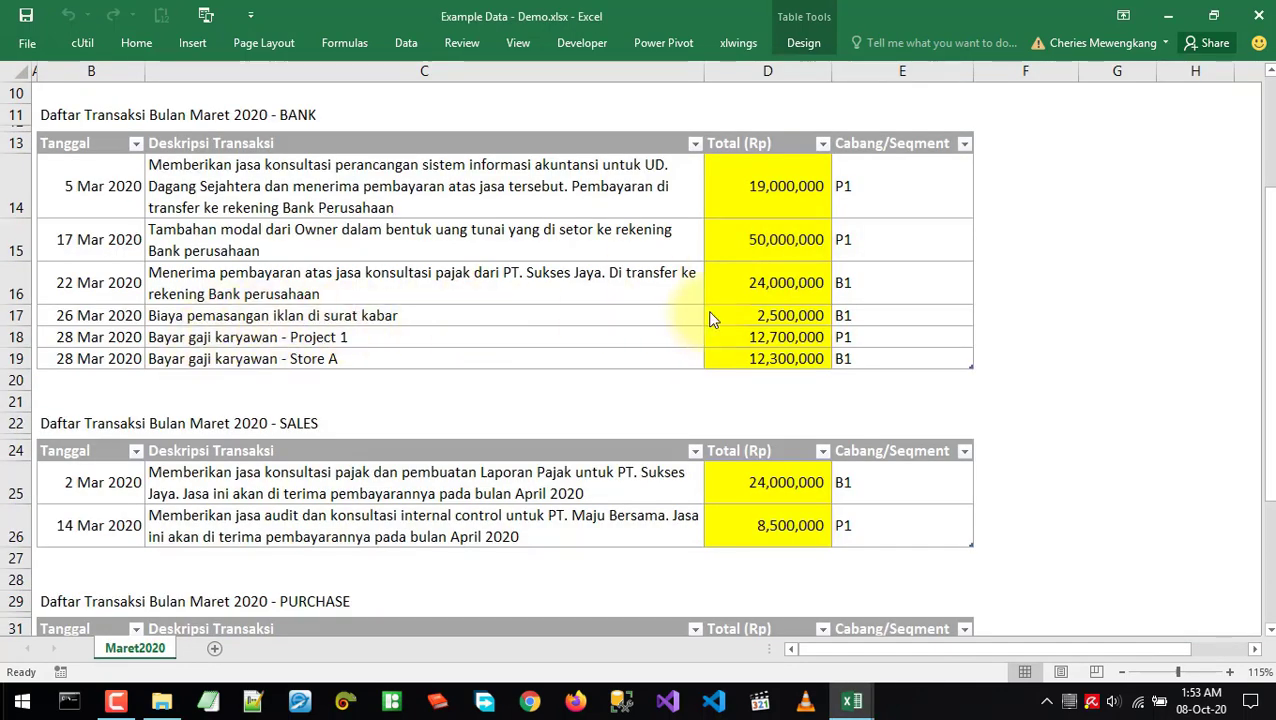
pyautogui.hotkey('alt', 'Tab')
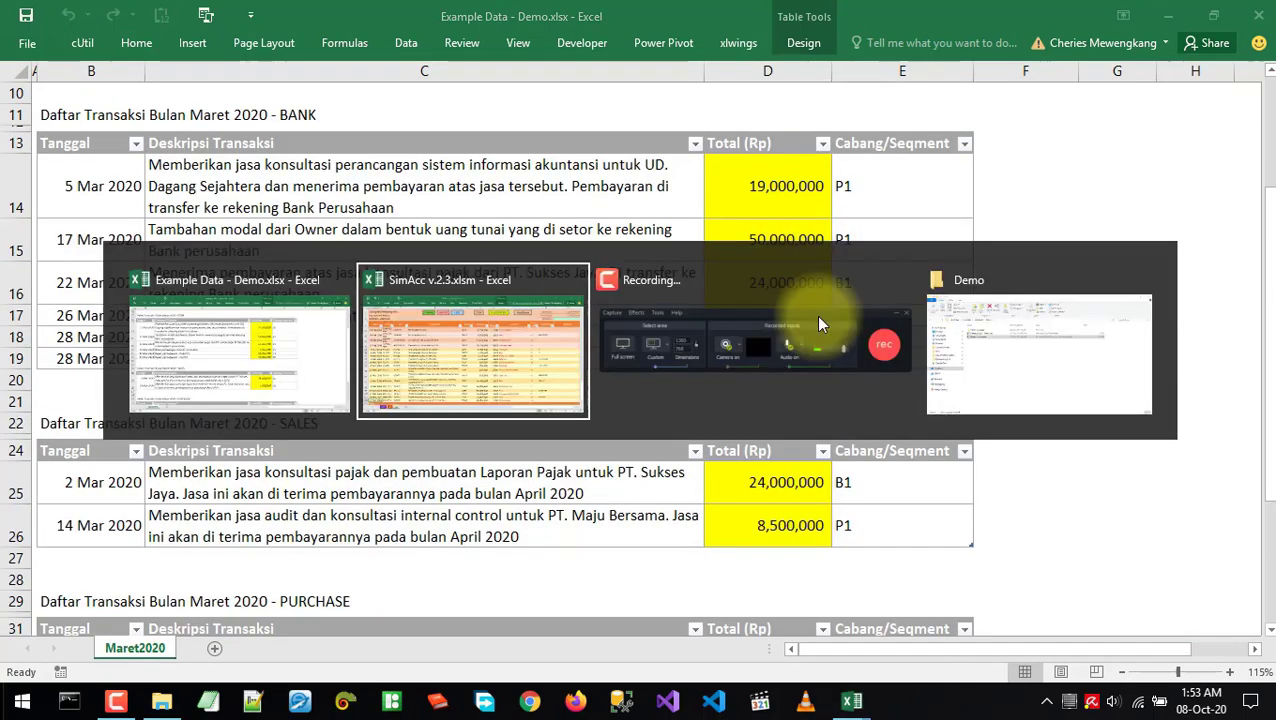
pyautogui.click(890, 204)
pyautogui.click(758, 245)
pyautogui.click(552, 262)
pyautogui.hotkey('alt', 'Tab')
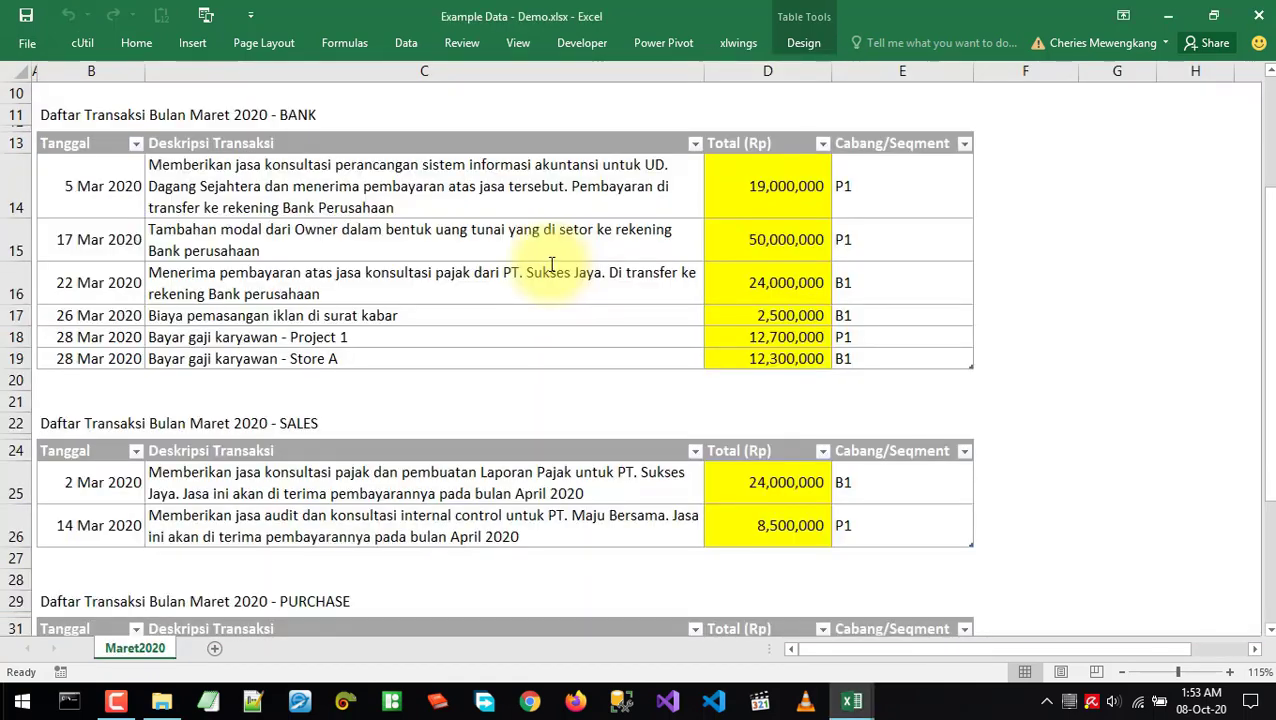
pyautogui.hotkey('alt', 'Tab')
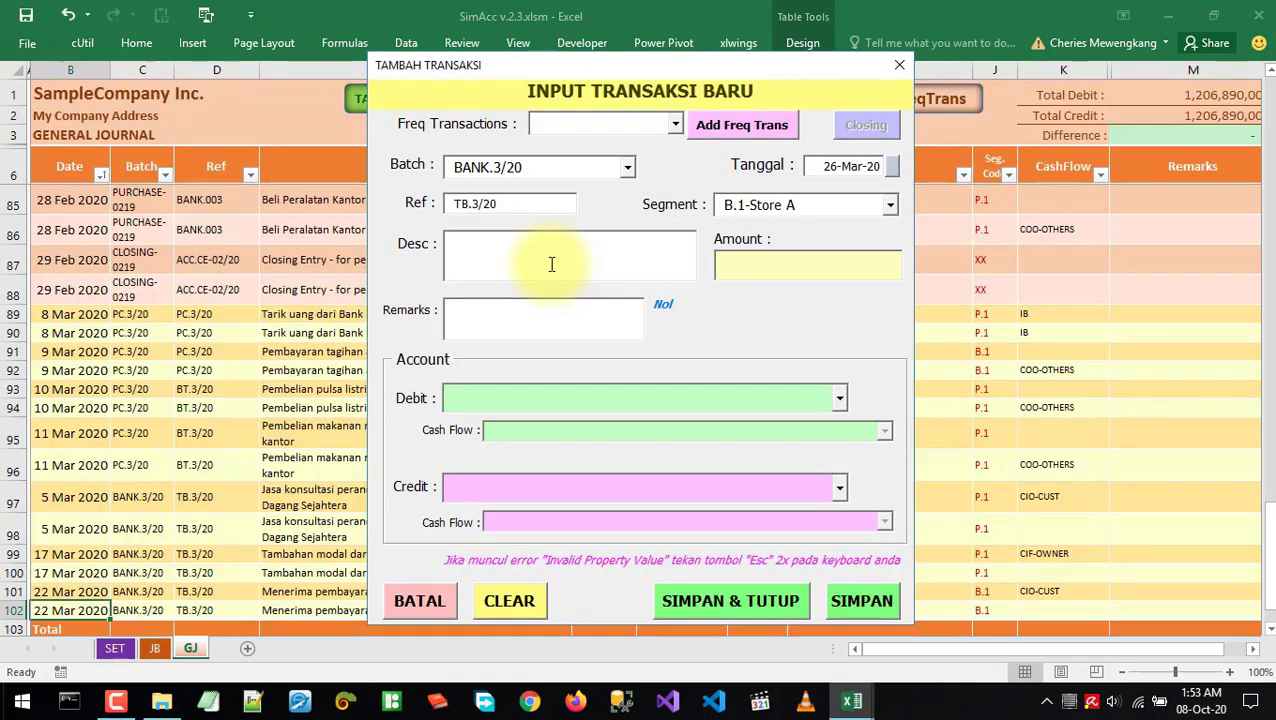
pyautogui.write('Biaya pemasangan iklan di surat kabar')
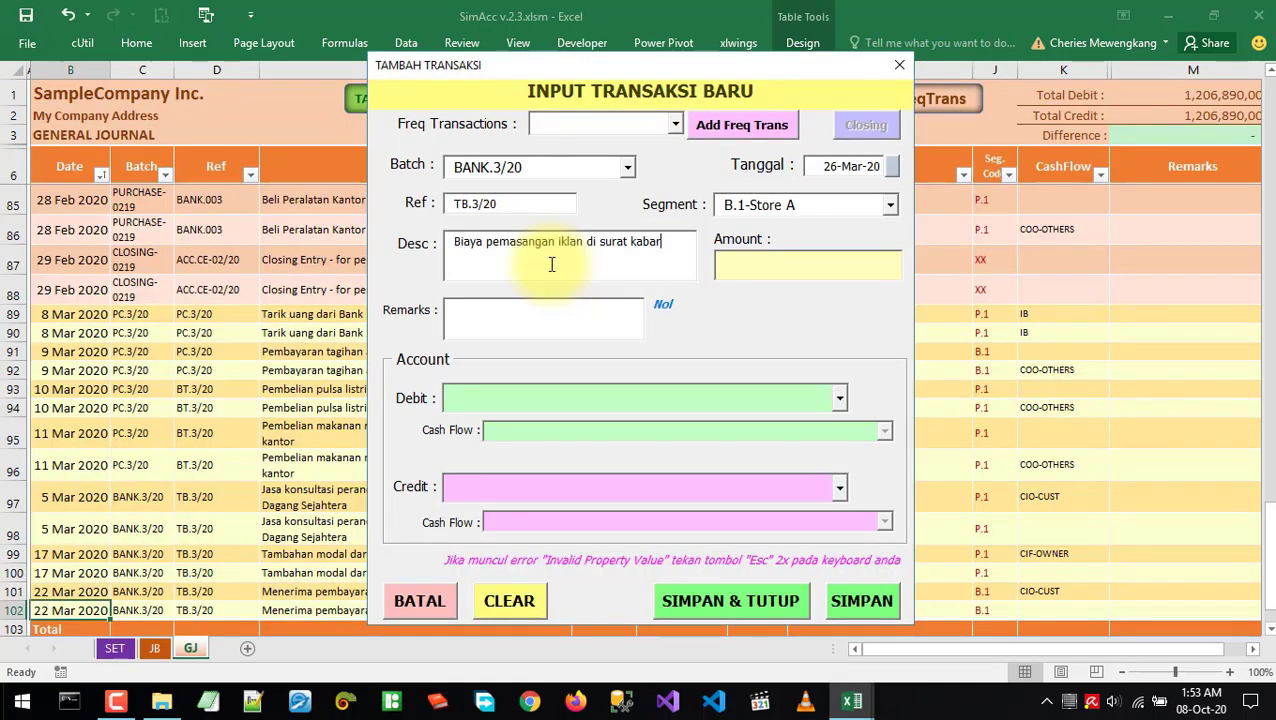
# Check the 26 March entry in Example Data - Demo.xlsx and set the transaction amount to 2,500,000
pyautogui.press('Tab')
pyautogui.hotkey('alt', 'Tab')
pyautogui.hotkey('alt', 'Tab')
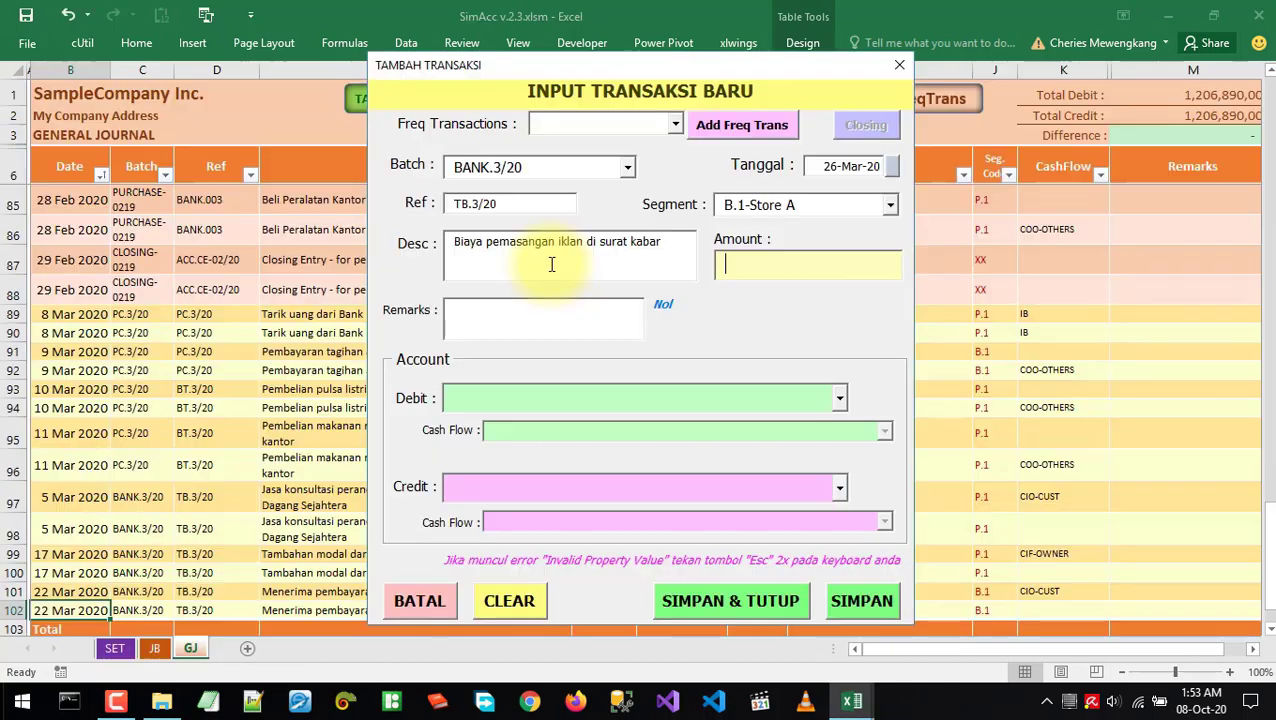
pyautogui.write('2,500,000')
# Debit account 5011-Beban iklan, picked from the chart of accounts filtered to BEBAN
pyautogui.click(832, 397)
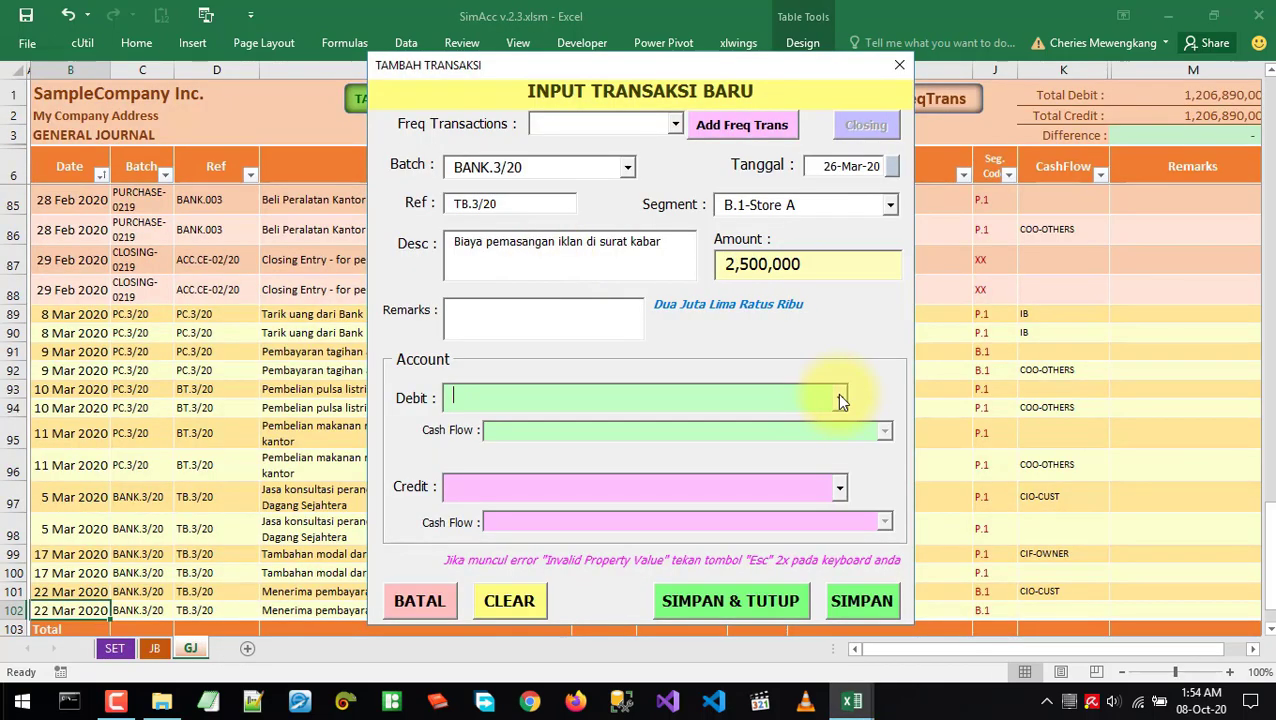
pyautogui.doubleClick(700, 400)
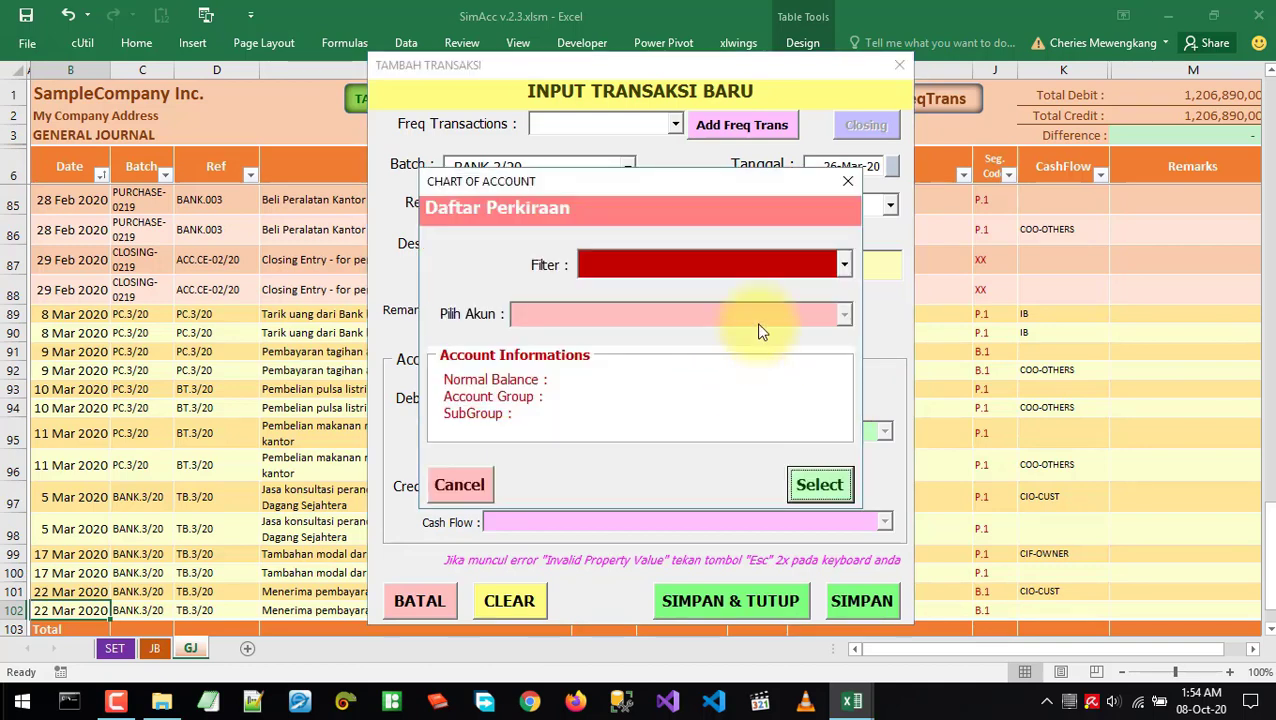
pyautogui.click(843, 264)
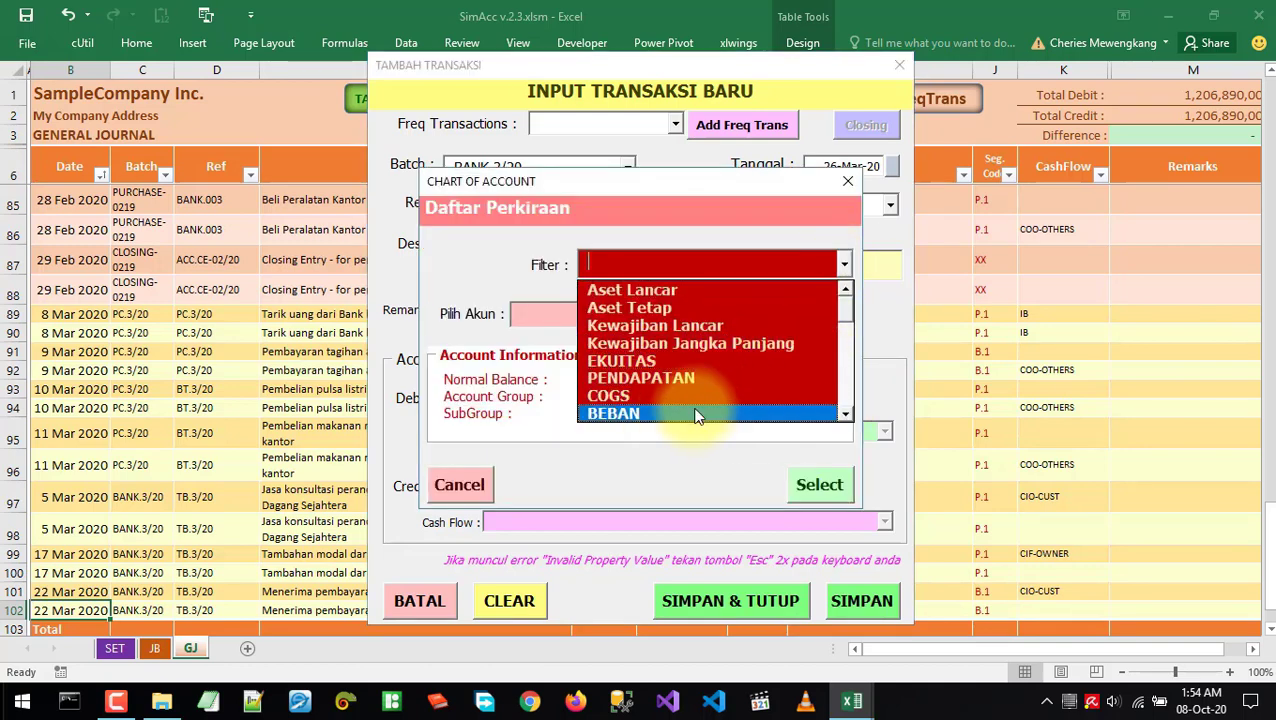
pyautogui.click(760, 413)
pyautogui.click(845, 313)
pyautogui.click(545, 356)
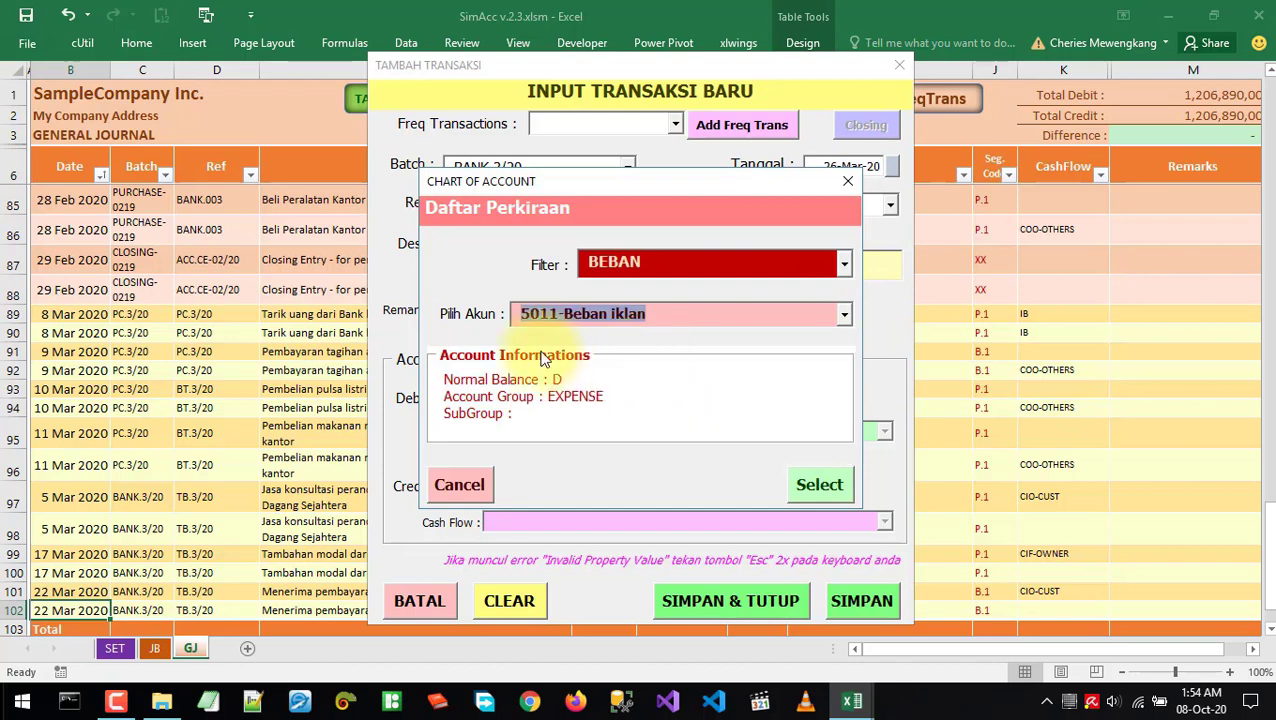
pyautogui.click(790, 486)
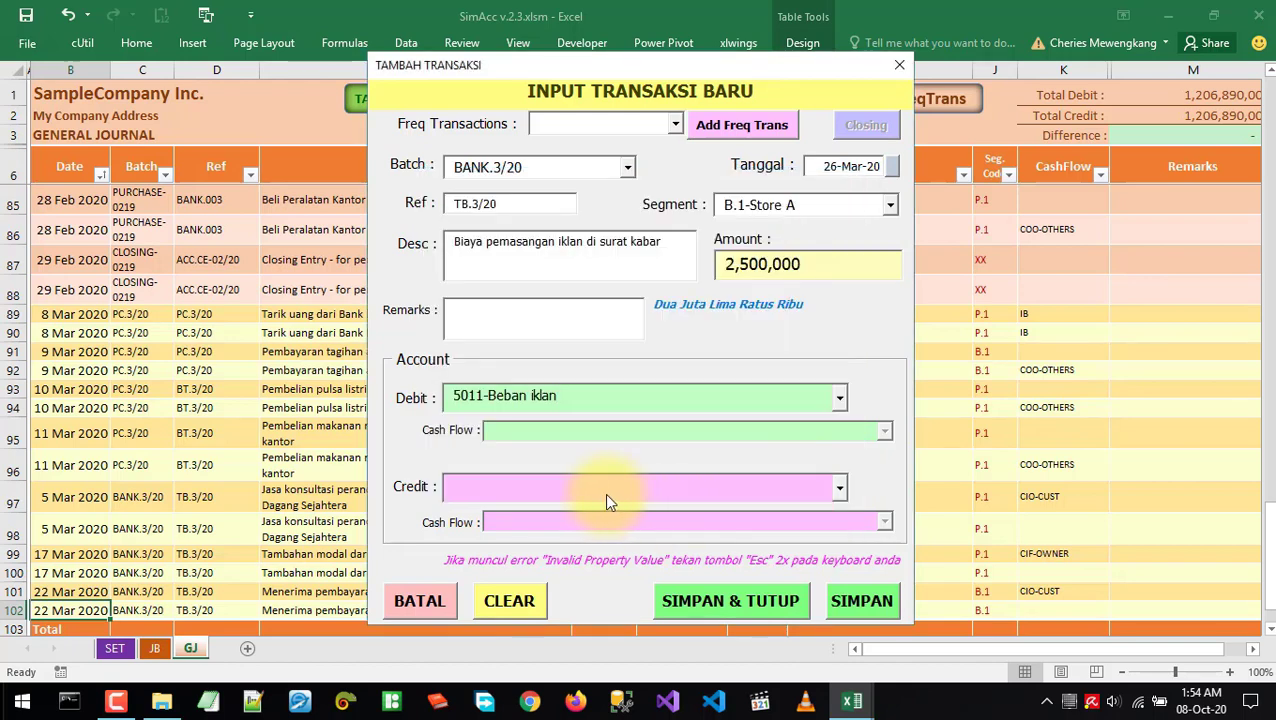
# Credit account 1010-Bank, picked from the chart of accounts filtered to Aset Lancar
pyautogui.doubleClick(640, 488)
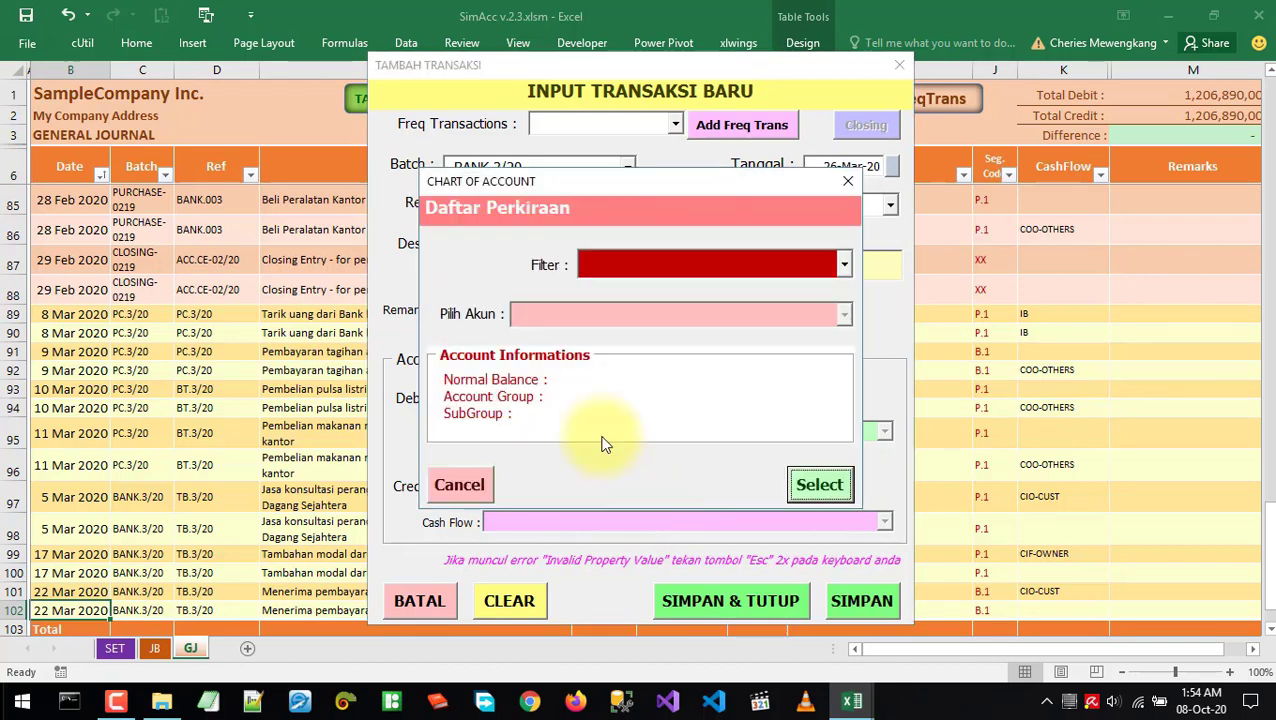
pyautogui.click(843, 264)
pyautogui.click(640, 290)
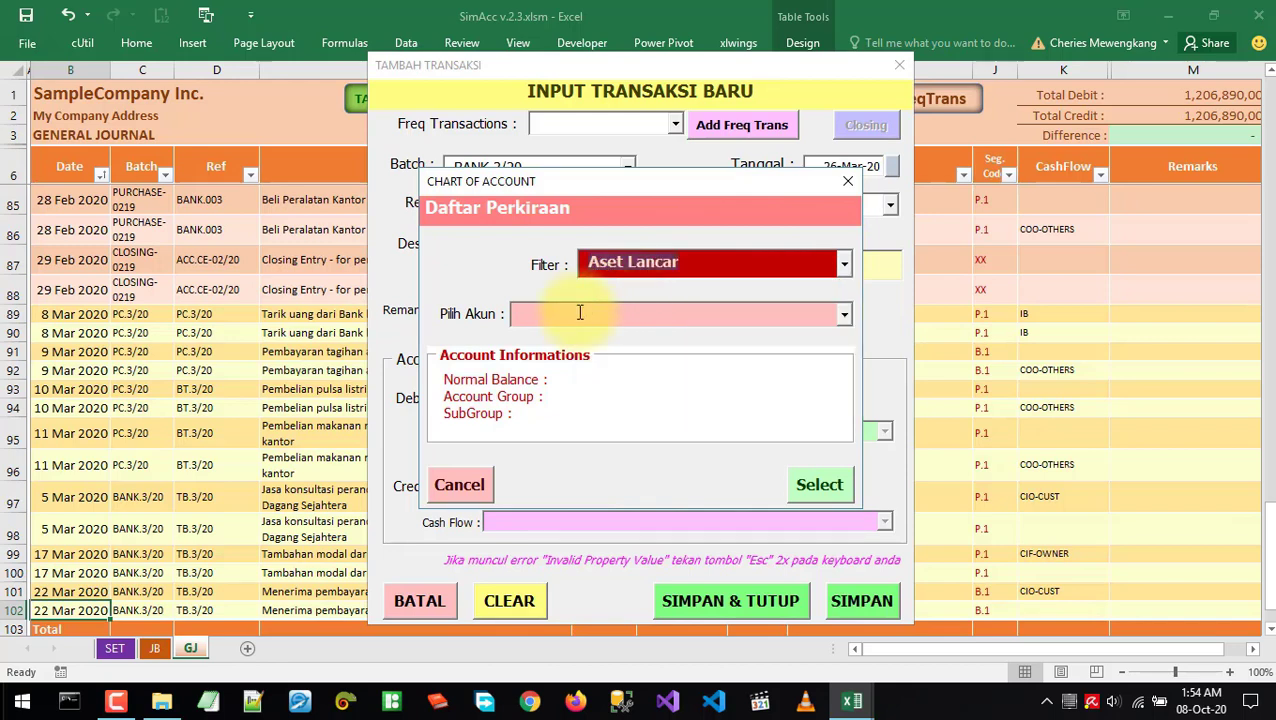
pyautogui.click(843, 317)
pyautogui.click(617, 348)
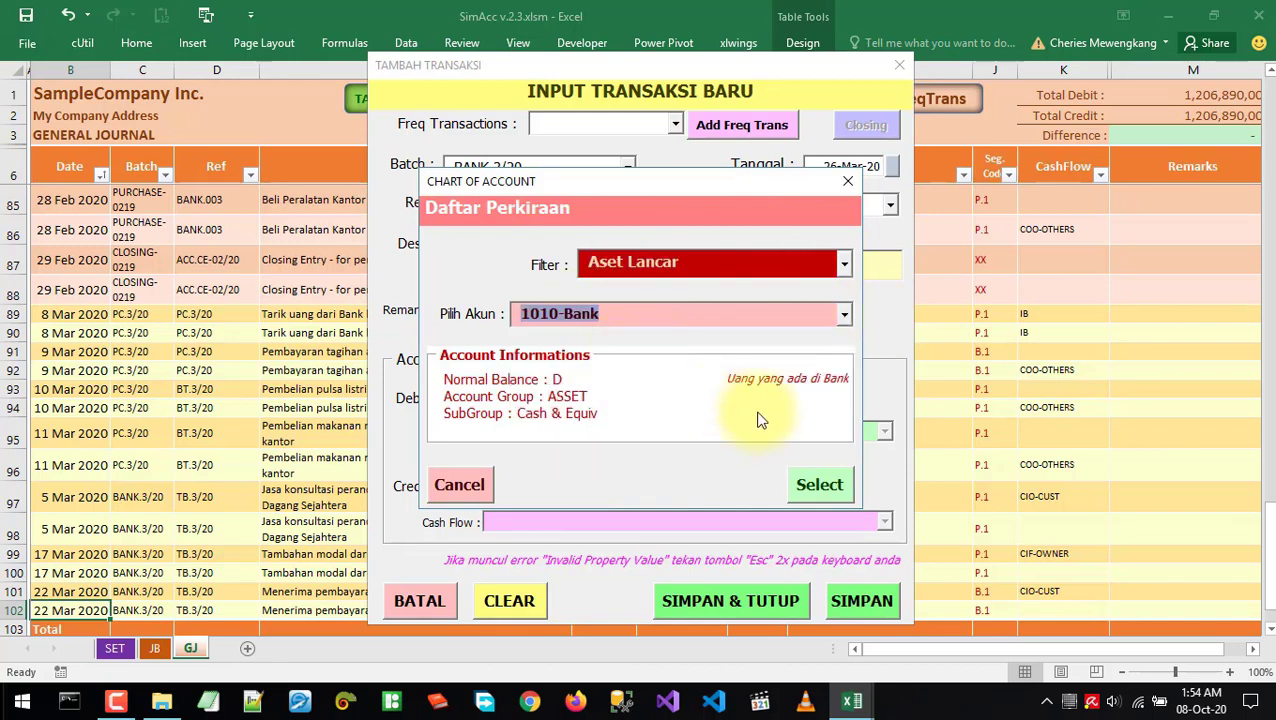
pyautogui.click(809, 483)
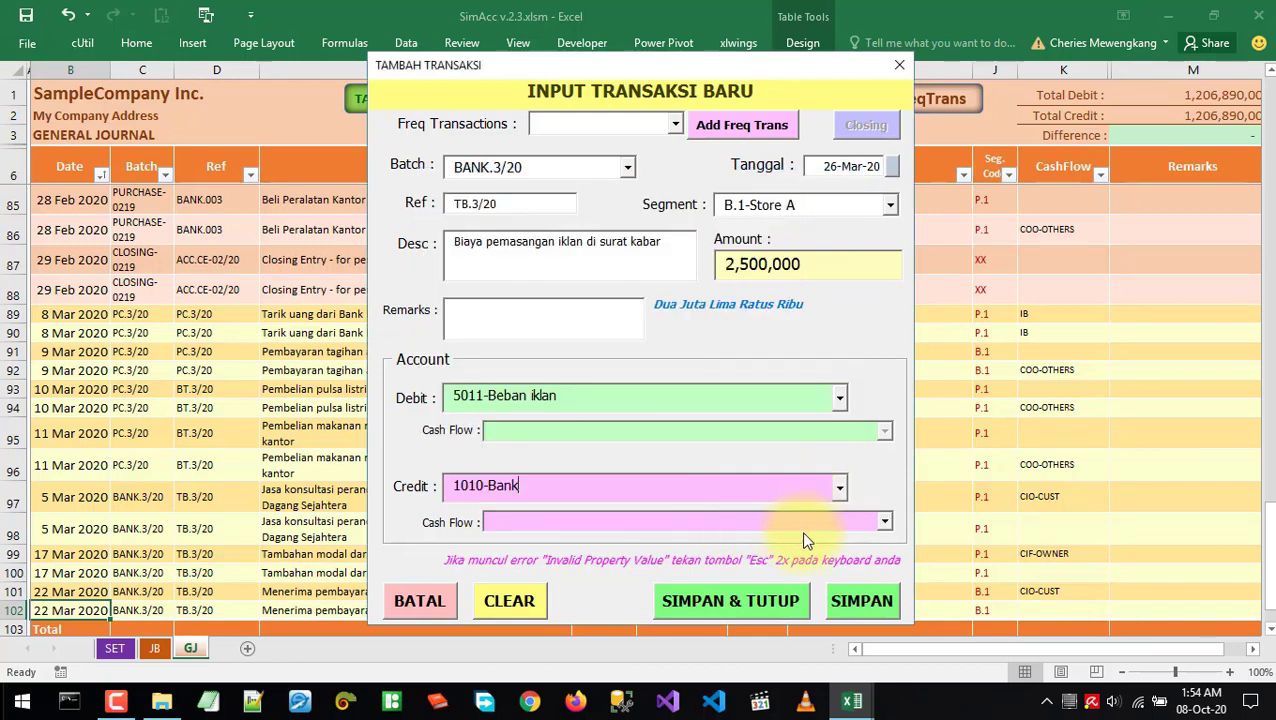
# Set the credit cash flow to COO-OTHERS>Pembayaran operasional lainnya and save the 26 March transaction, keeping the form open
pyautogui.click(881, 526)
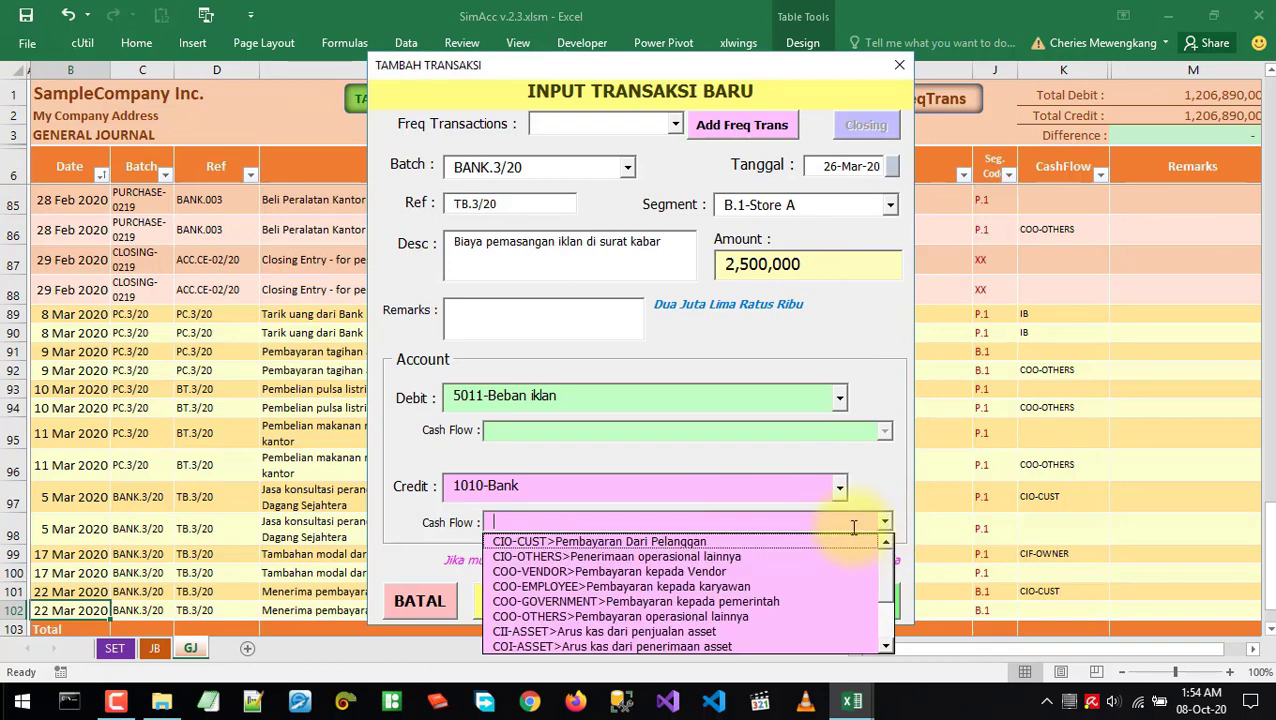
pyautogui.click(626, 619)
pyautogui.click(844, 599)
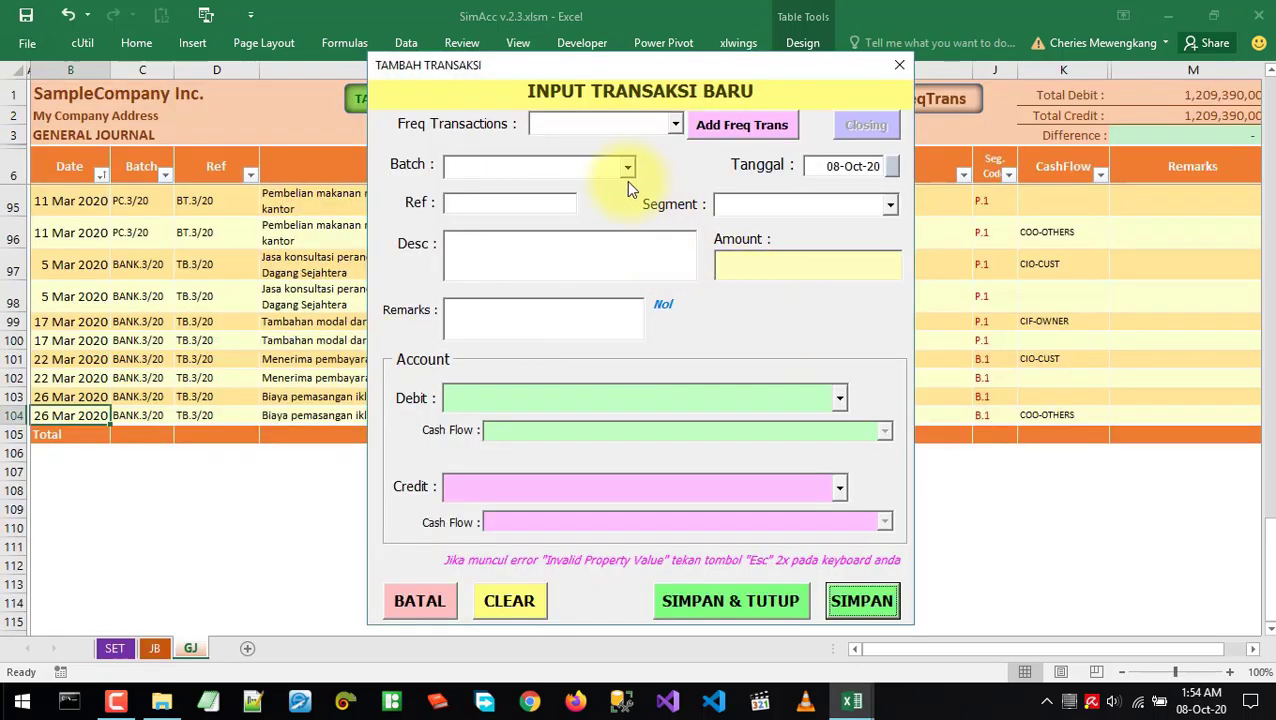
# Start another transaction in batch BANK.3/20 dated 28 March 2020 with reference TB.3/20
pyautogui.click(627, 168)
pyautogui.click(560, 191)
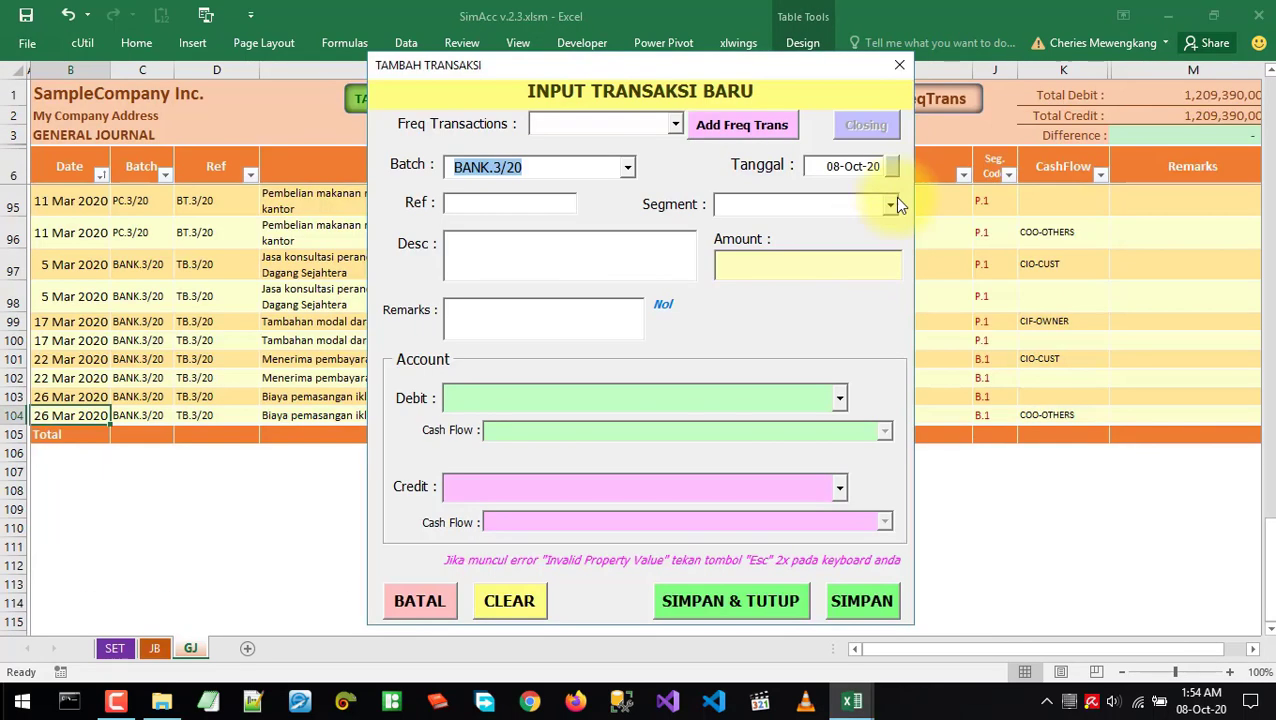
pyautogui.click(891, 166)
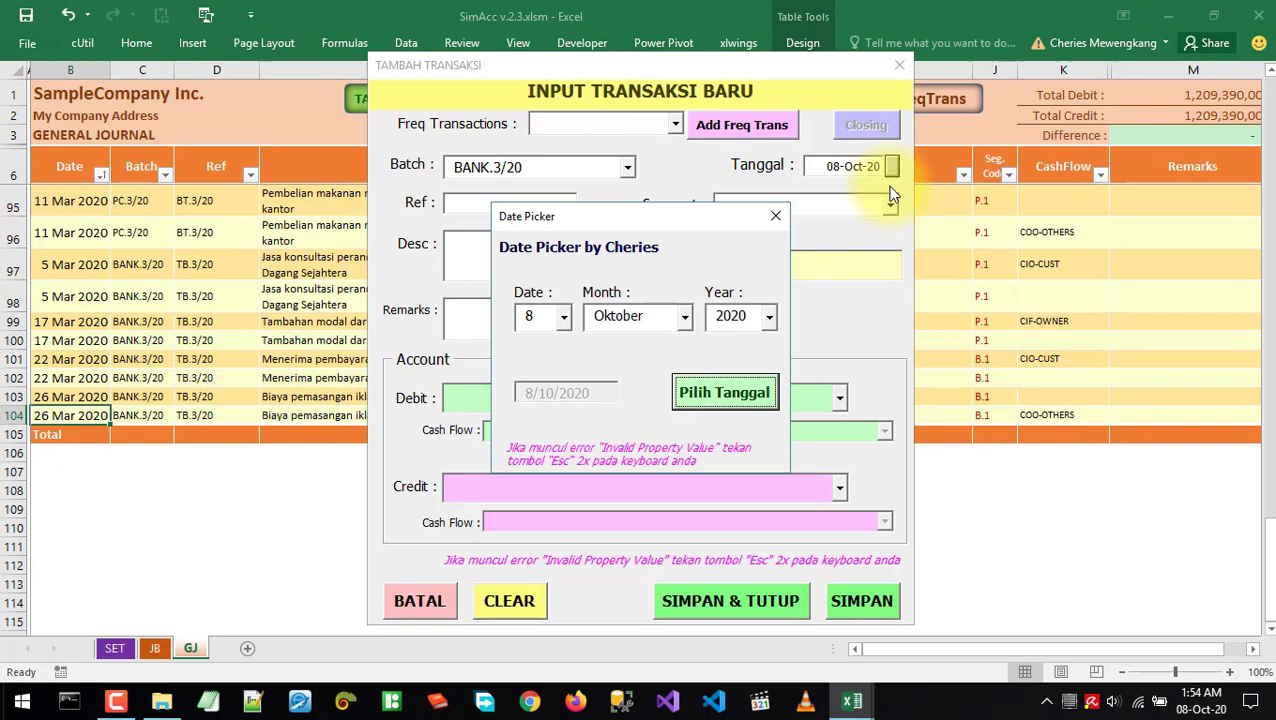
pyautogui.click(563, 318)
pyautogui.moveTo(603, 378); pyautogui.dragTo(606, 484)
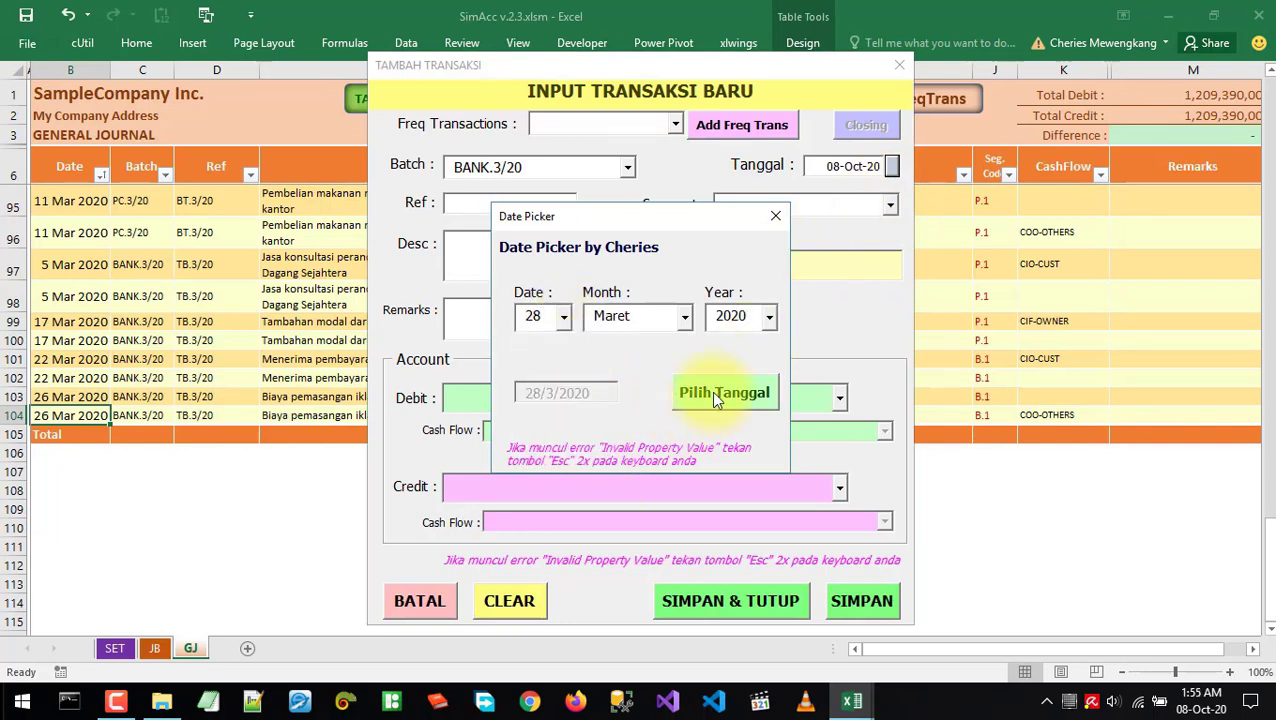
pyautogui.click(724, 393)
pyautogui.click(470, 204)
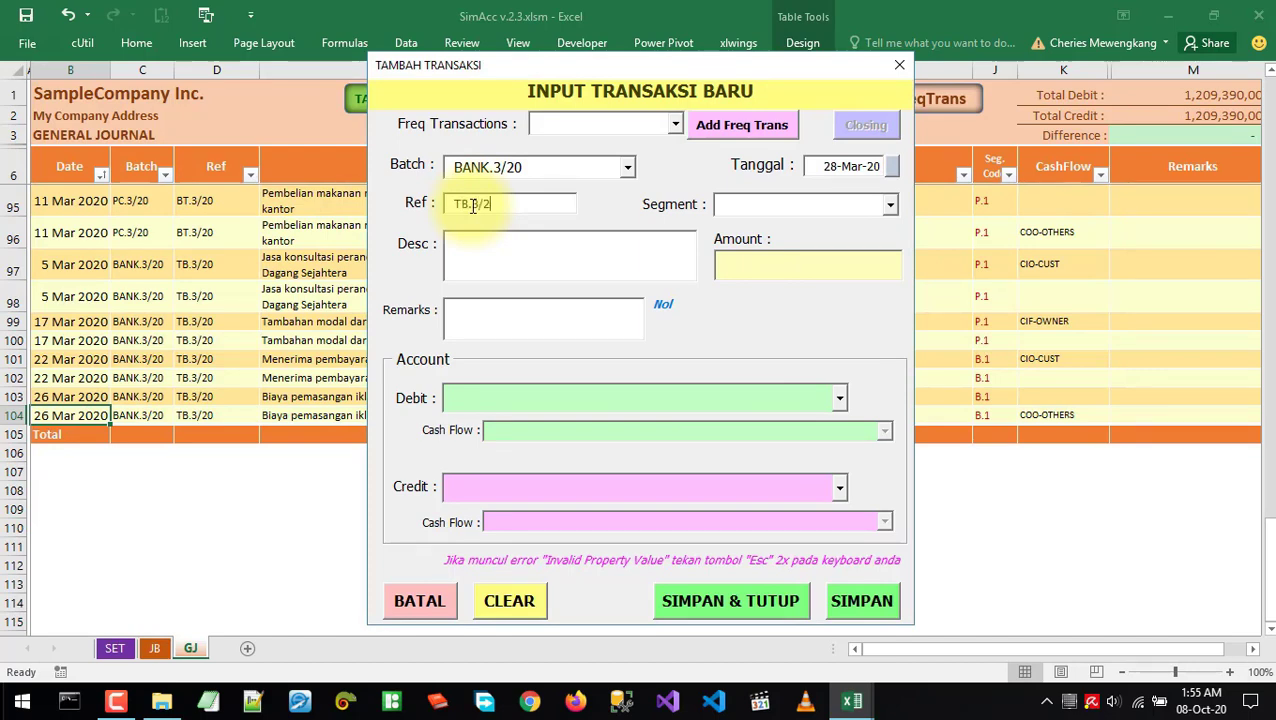
# Choose segment P.1-Project A per Example Data - Demo.xlsx and enter the description "Pembayaran Gaji Karyawan bulan Maret 2020 - Project 1"
pyautogui.hotkey('alt', 'Tab')
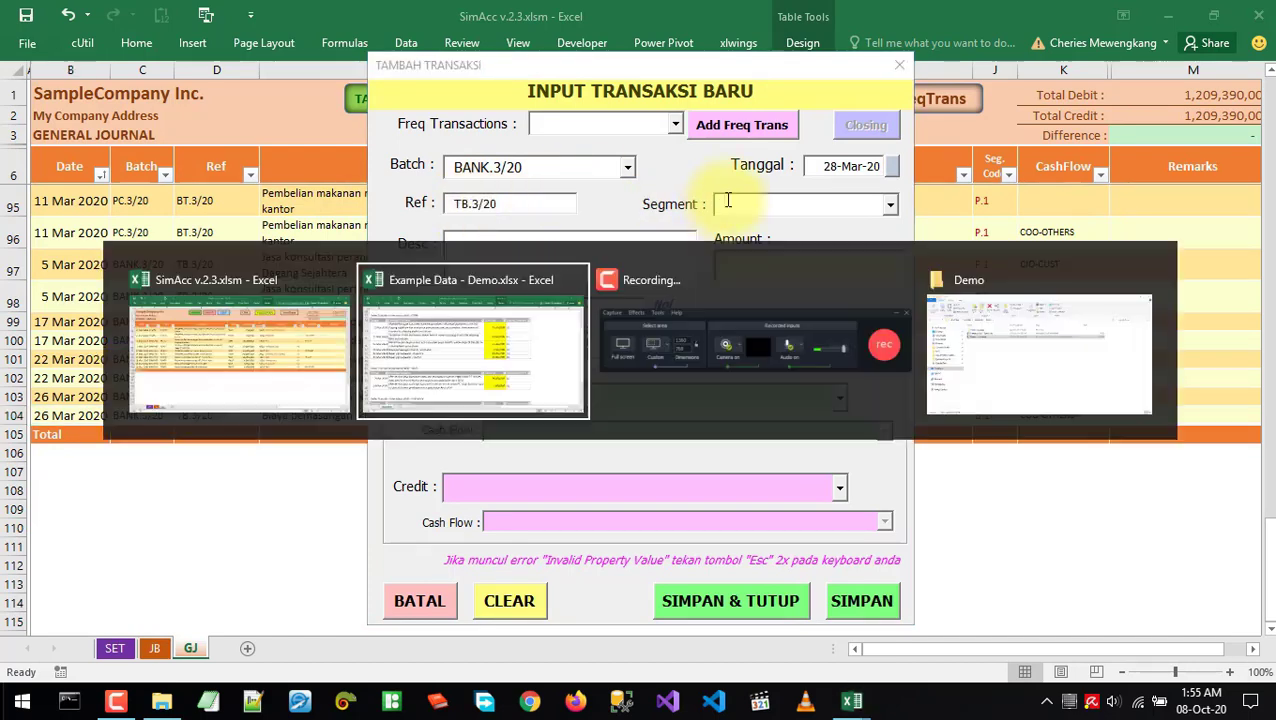
pyautogui.hotkey('alt', 'Tab')
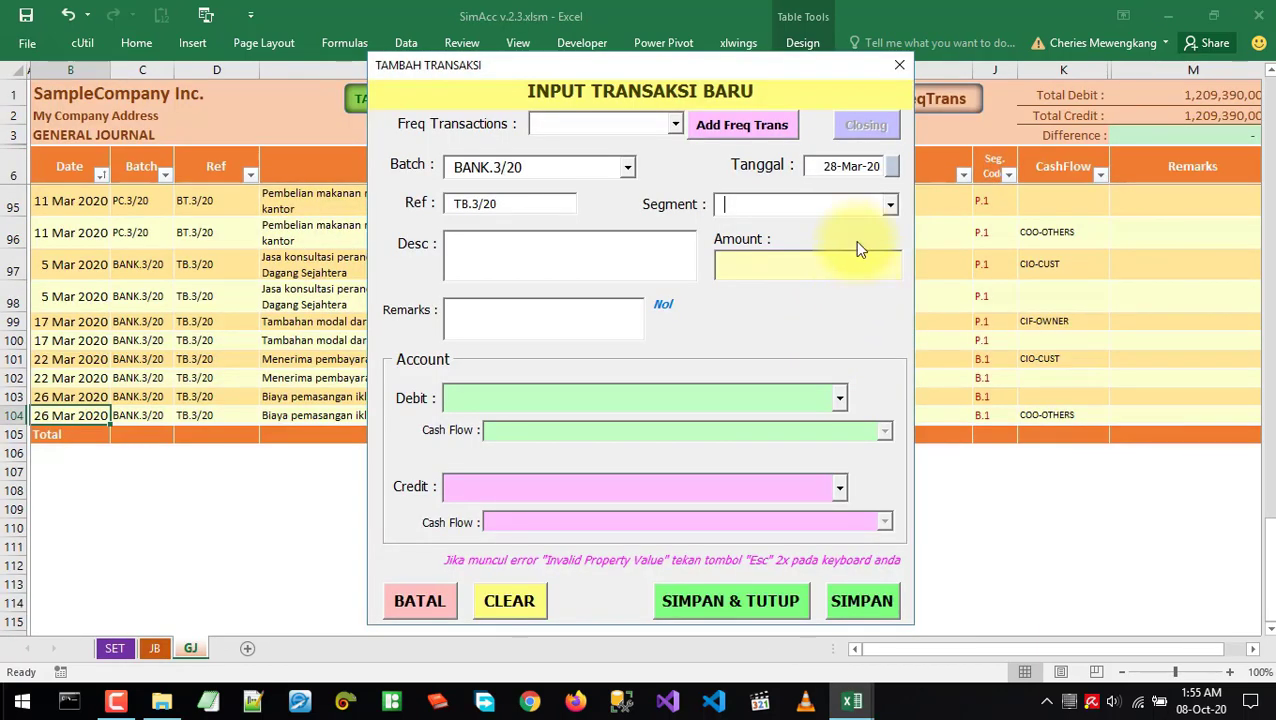
pyautogui.click(850, 204)
pyautogui.click(787, 230)
pyautogui.click(572, 252)
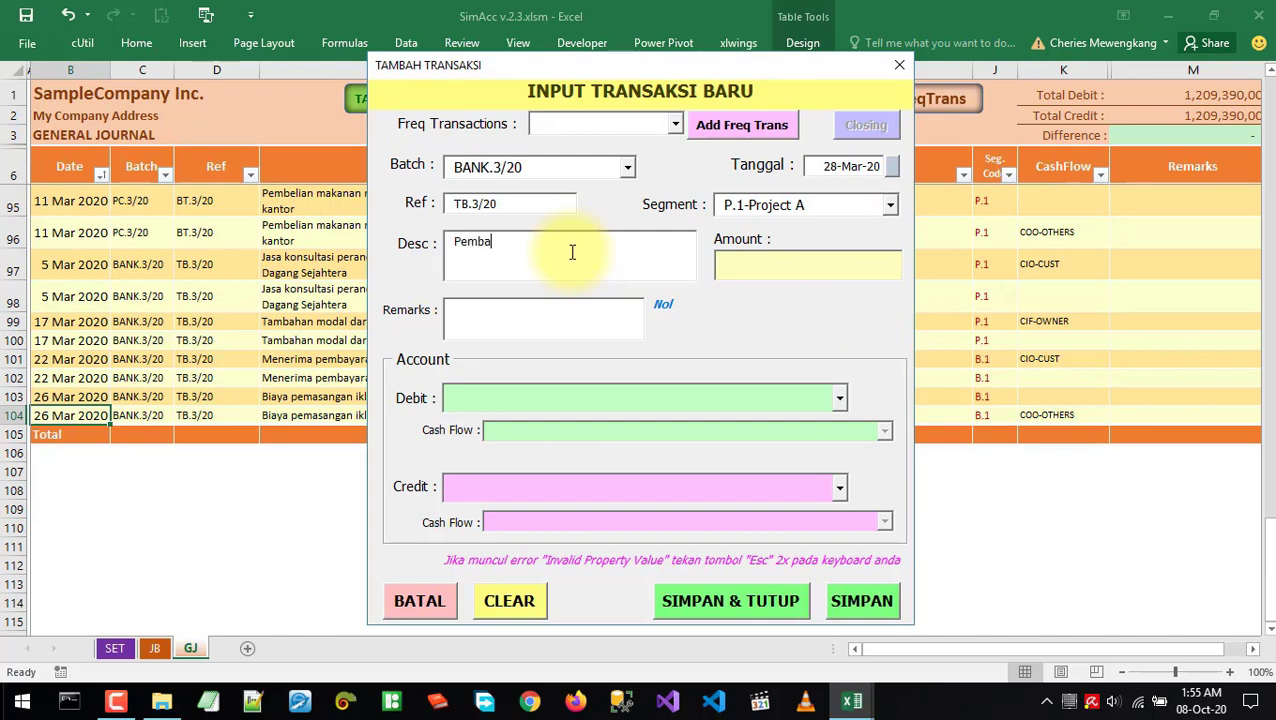
pyautogui.write('Gaji Karyawan bulan Maret 2020 - Project')
# Check the 28 March Project 1 salary entry in Example Data - Demo.xlsx and set the amount to 12,700,000
pyautogui.hotkey('alt', 'Tab')
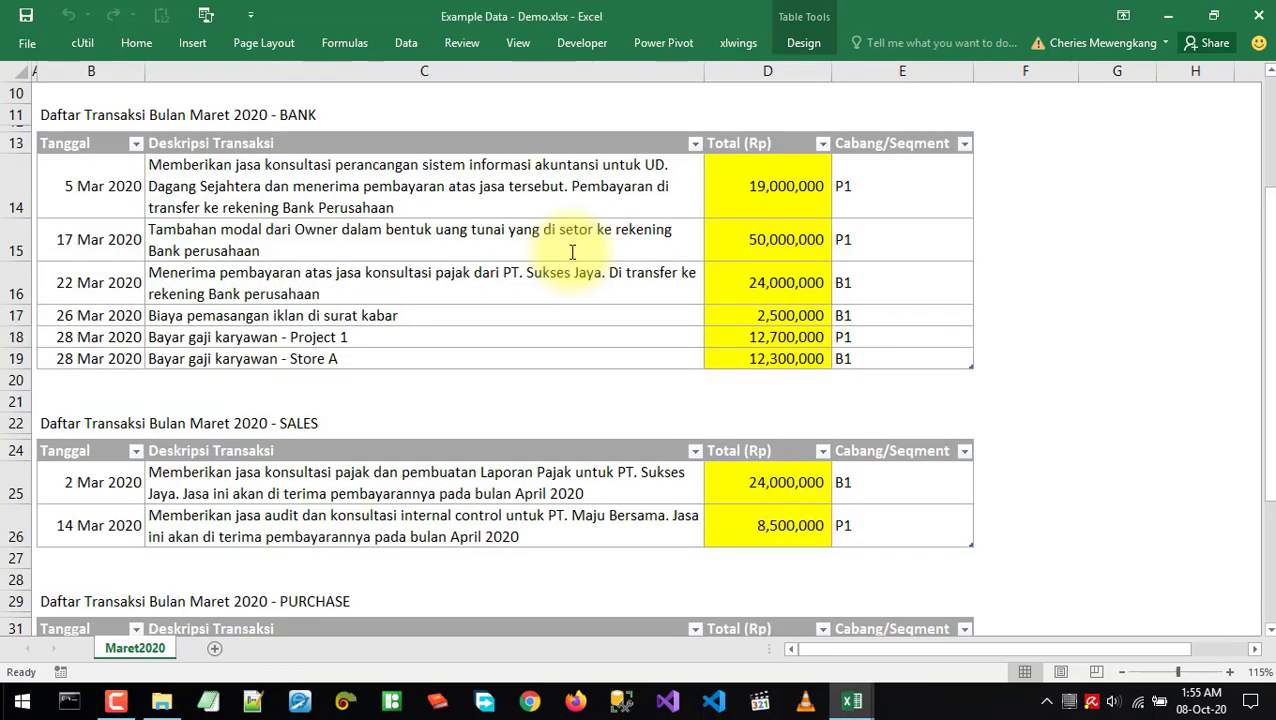
pyautogui.hotkey('alt', 'Tab')
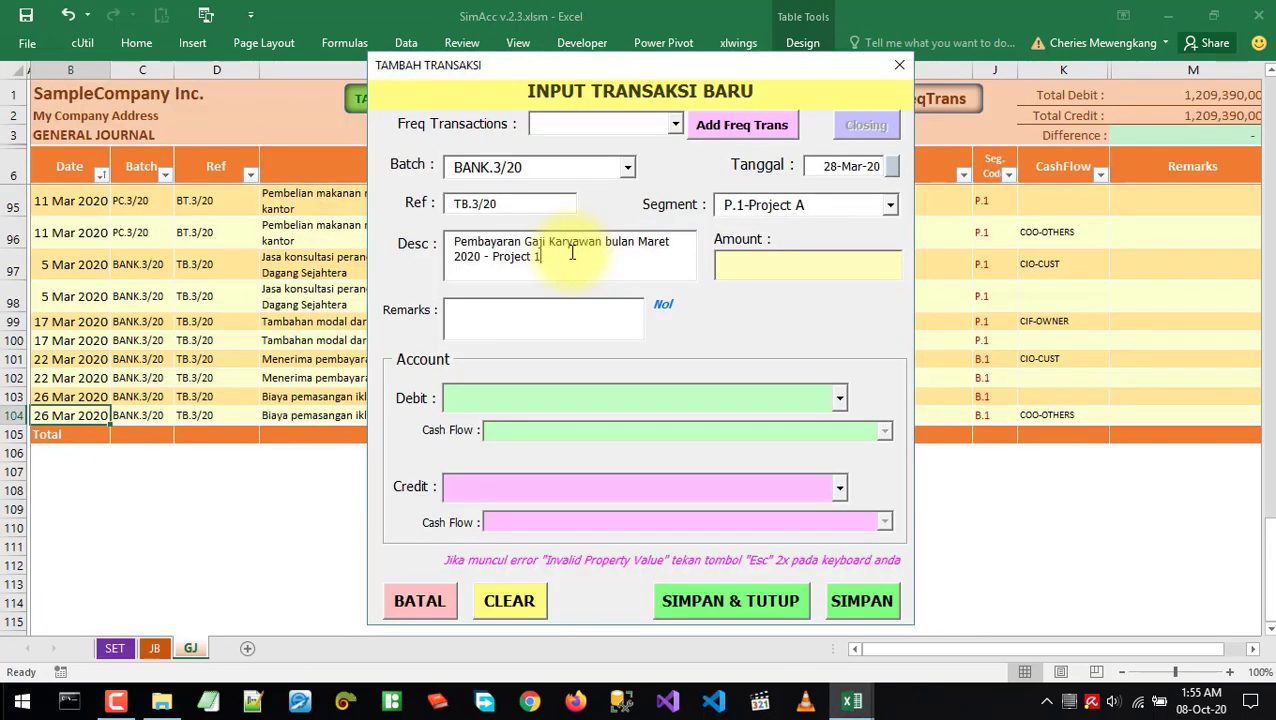
pyautogui.write('12,700,000')
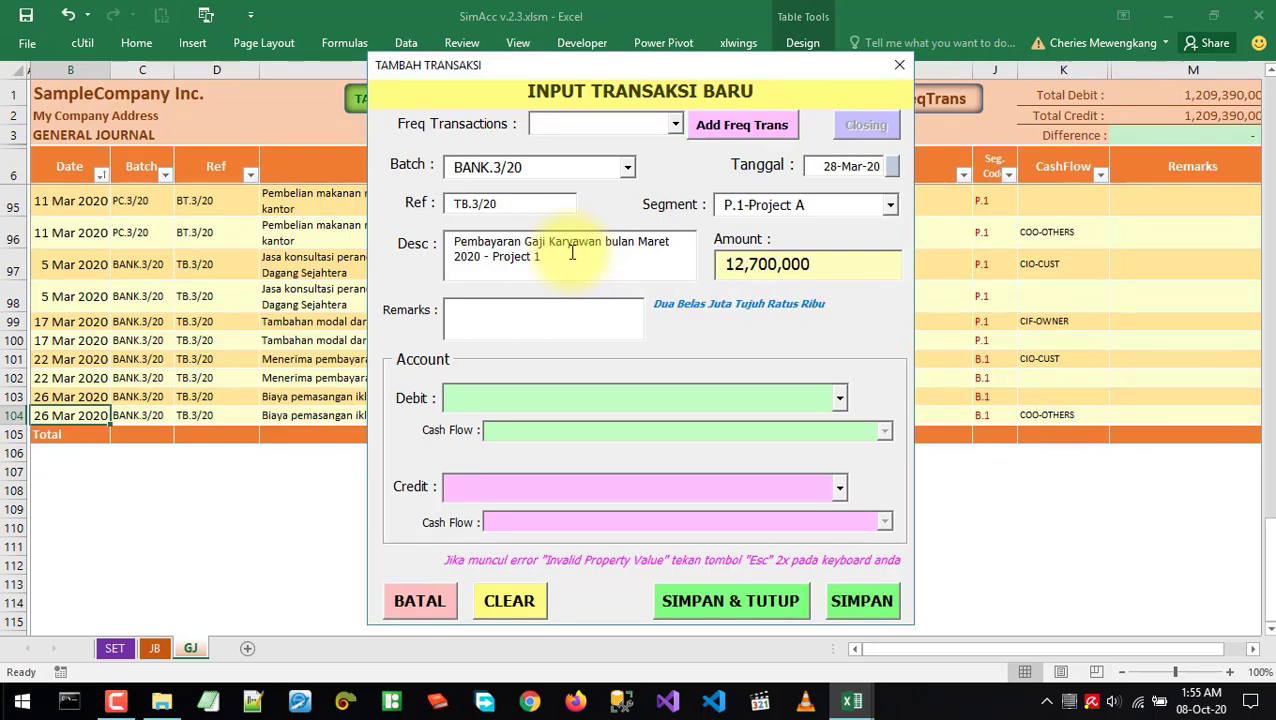
# Set the debit account of the Project 1 salary transaction to 5021-Gaji pegawai from the BEBAN account group
pyautogui.click(839, 398)
pyautogui.click(607, 400)
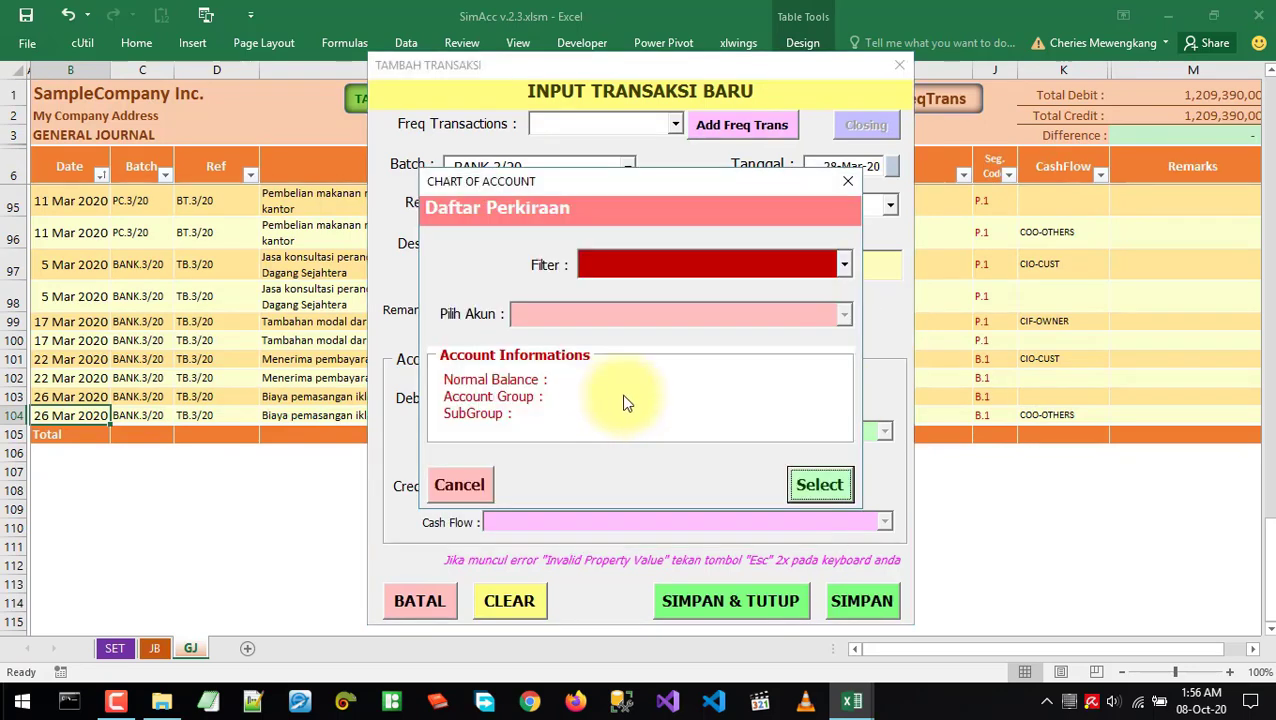
pyautogui.click(810, 263)
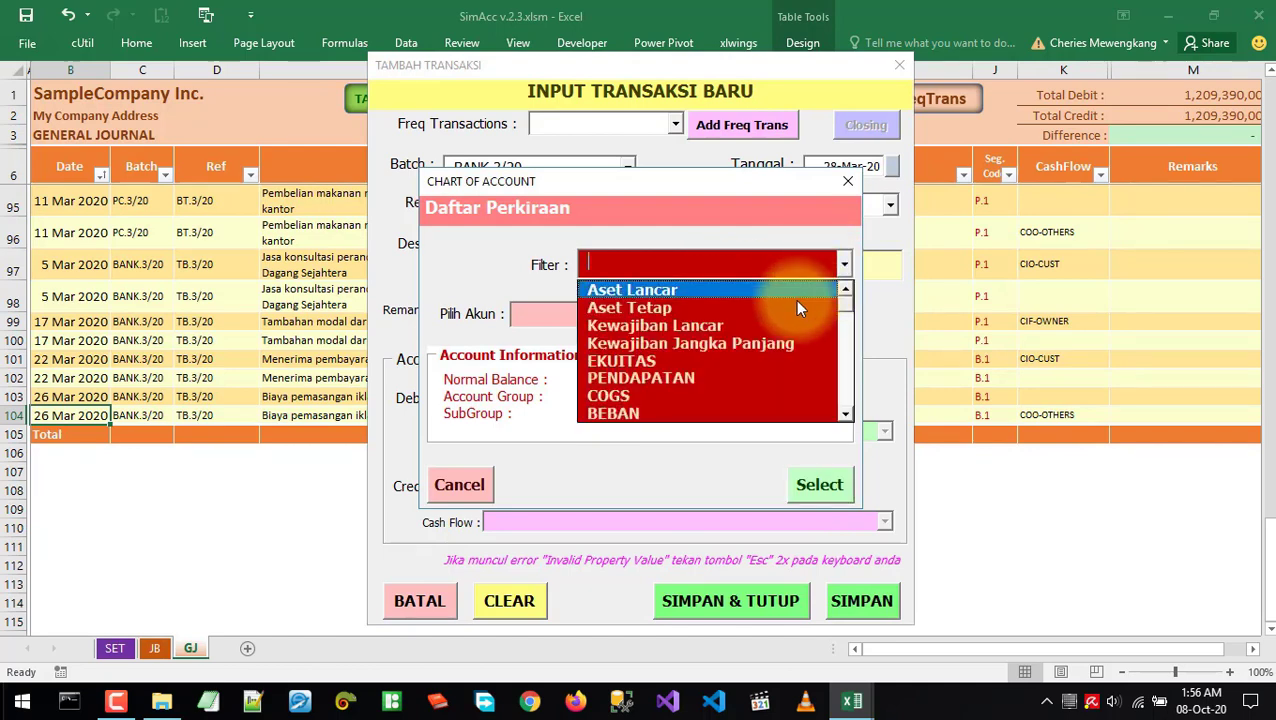
pyautogui.click(629, 410)
pyautogui.click(590, 410)
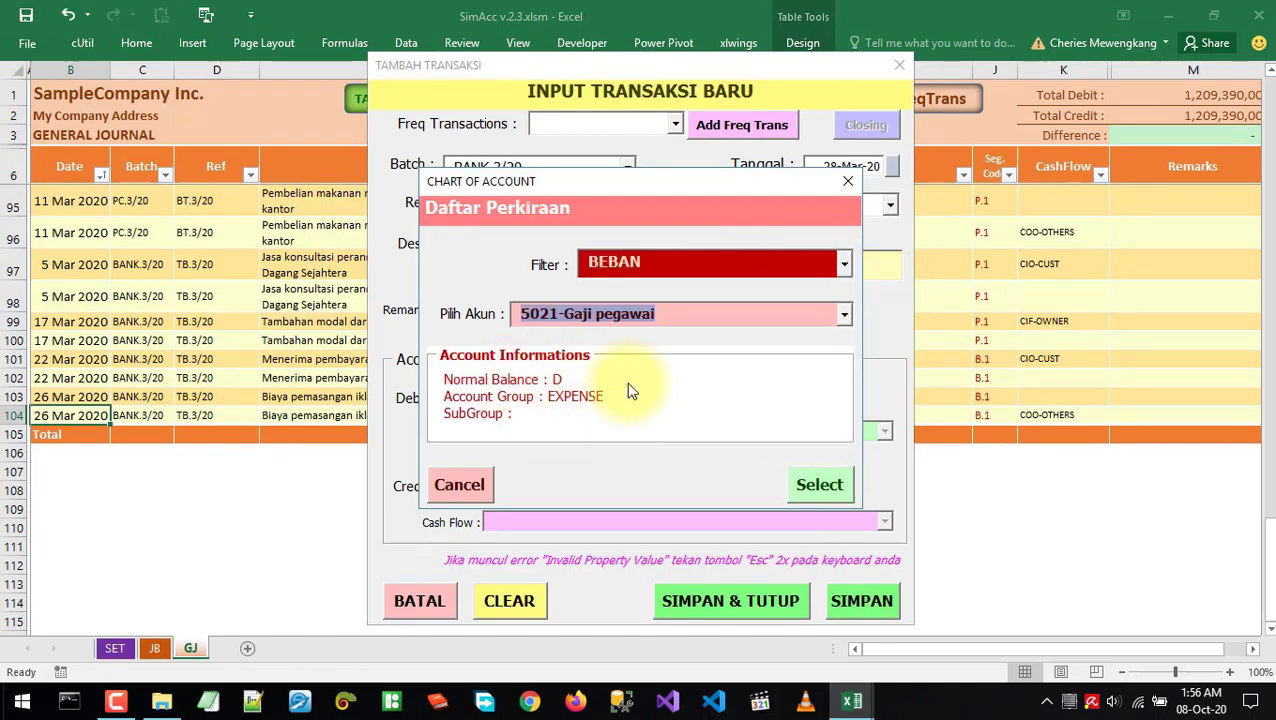
pyautogui.click(819, 486)
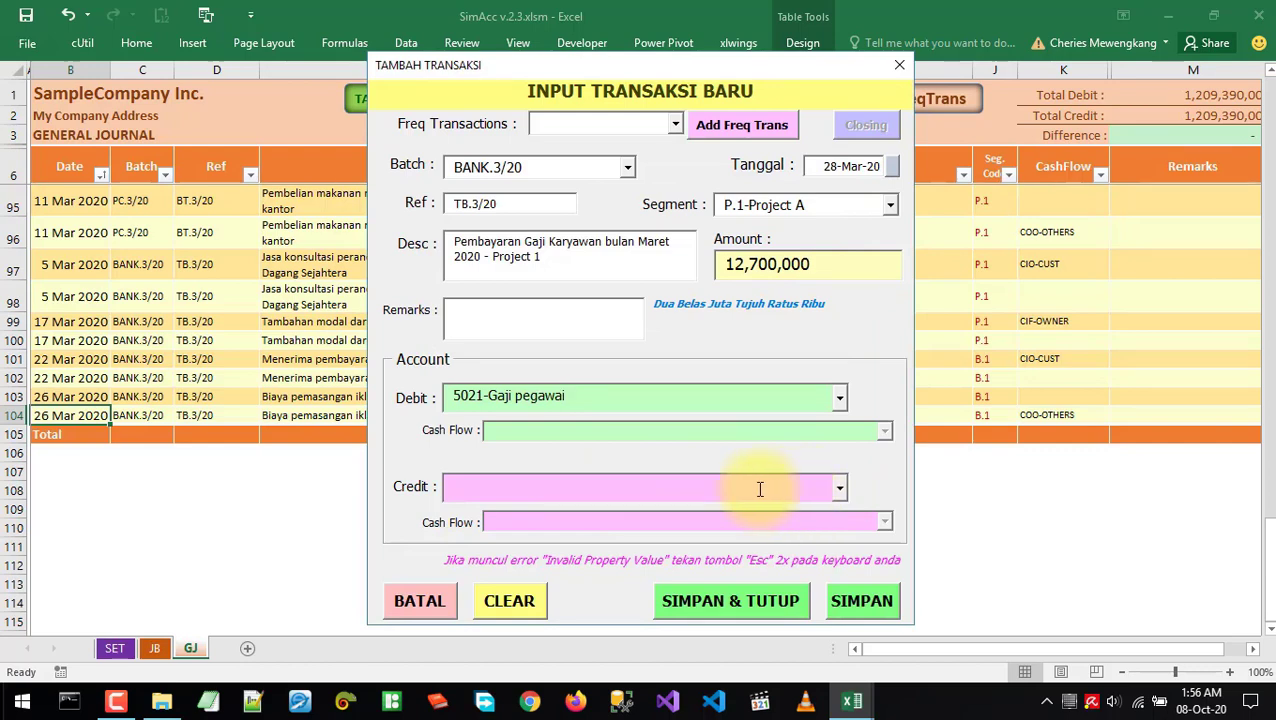
# Credit 1010-Bank with cash flow COO-EMPLOYEE>Pembayaran kepada karyawan and save the Project 1 salary transaction, keeping the form open
pyautogui.doubleClick(698, 490)
pyautogui.click(819, 486)
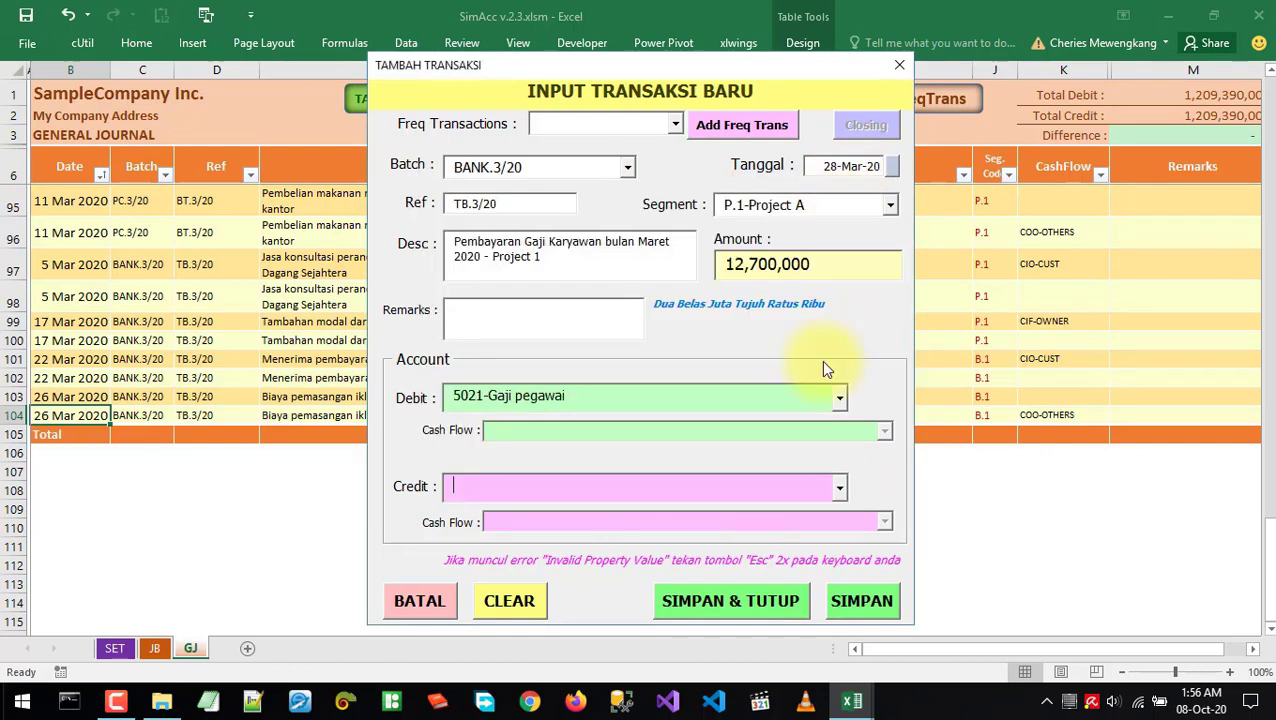
pyautogui.click(839, 487)
pyautogui.click(565, 527)
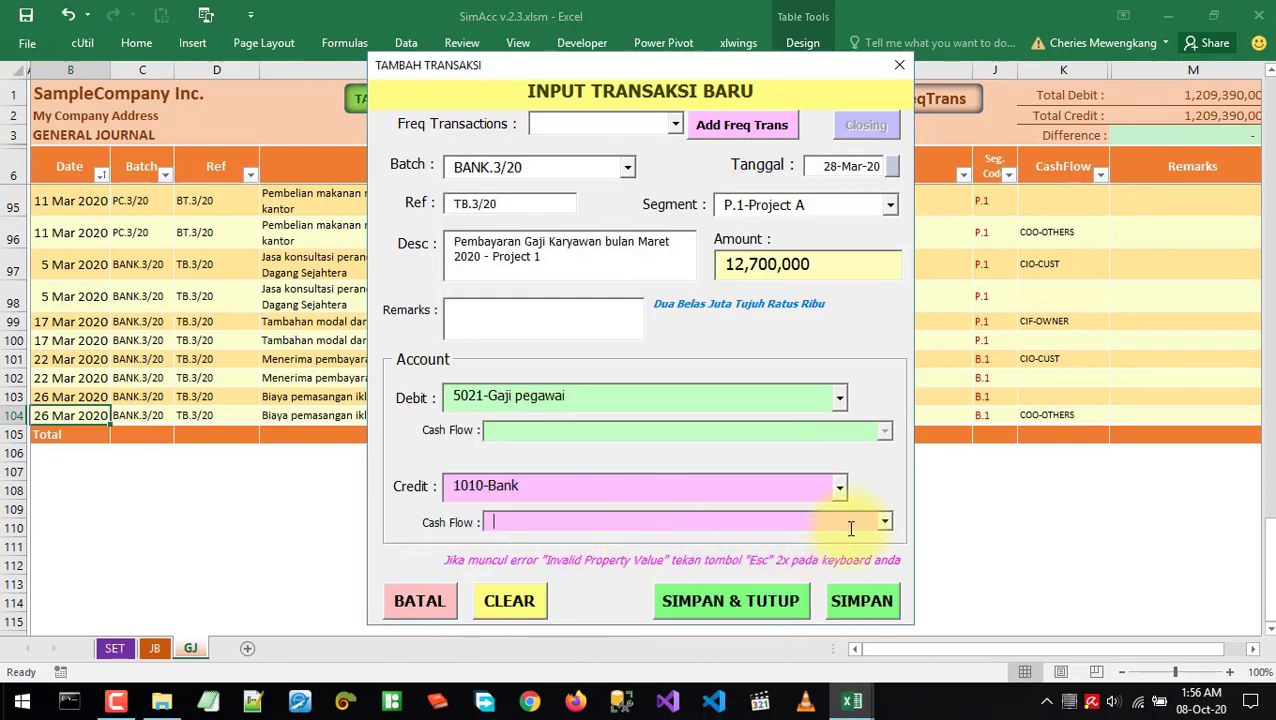
pyautogui.click(884, 523)
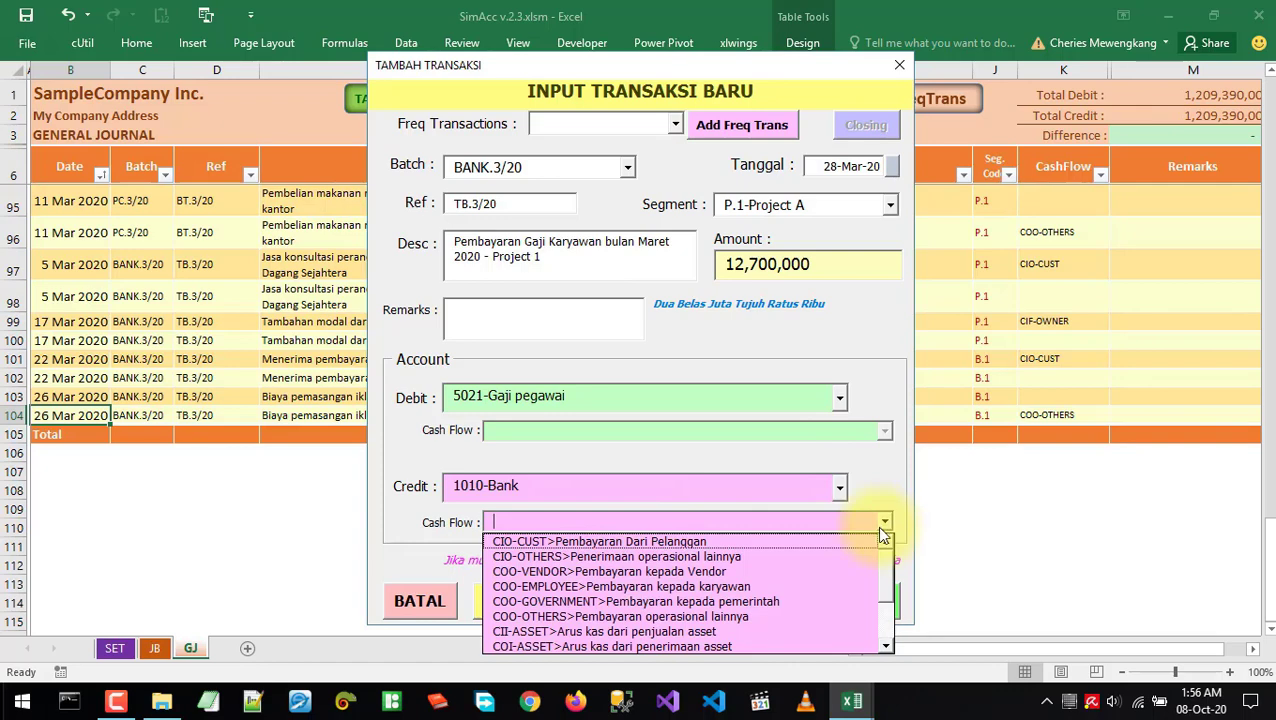
pyautogui.click(648, 587)
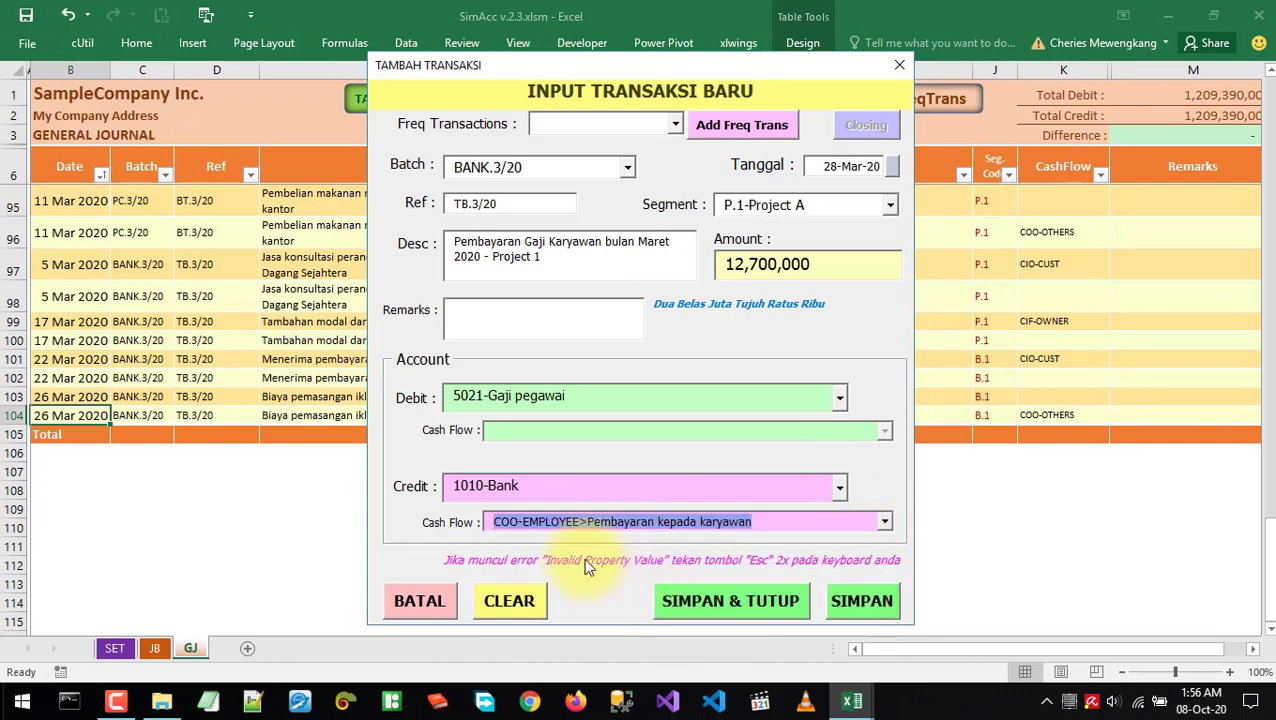
pyautogui.click(862, 602)
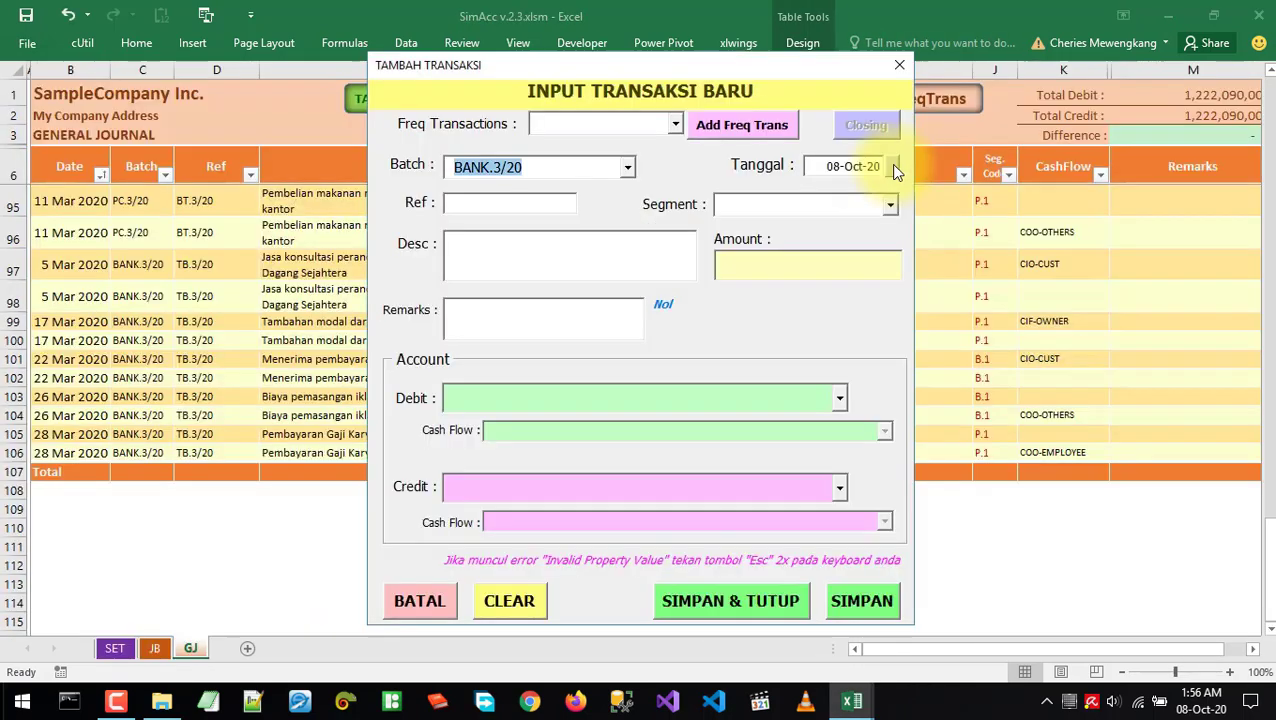
# Date the next BANK.3/20 transaction 28 March 2020 and set its reference to TB.3/20
pyautogui.click(894, 167)
pyautogui.click(722, 390)
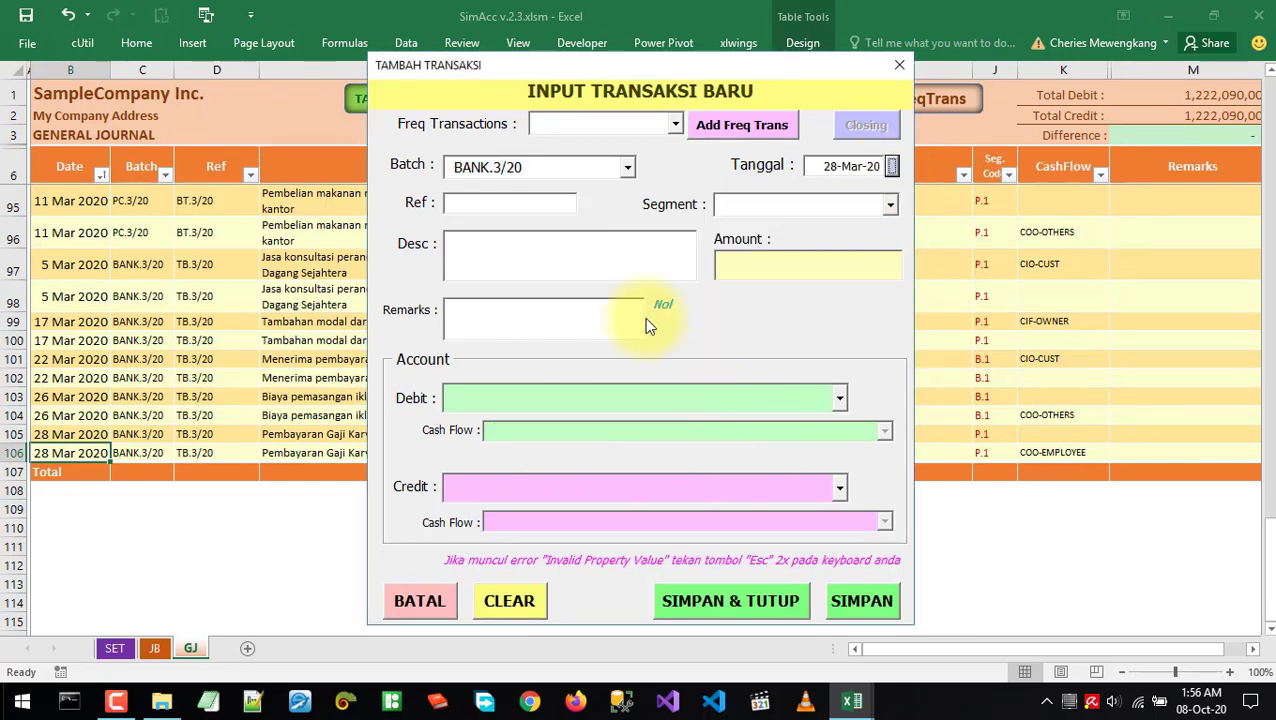
pyautogui.click(462, 202)
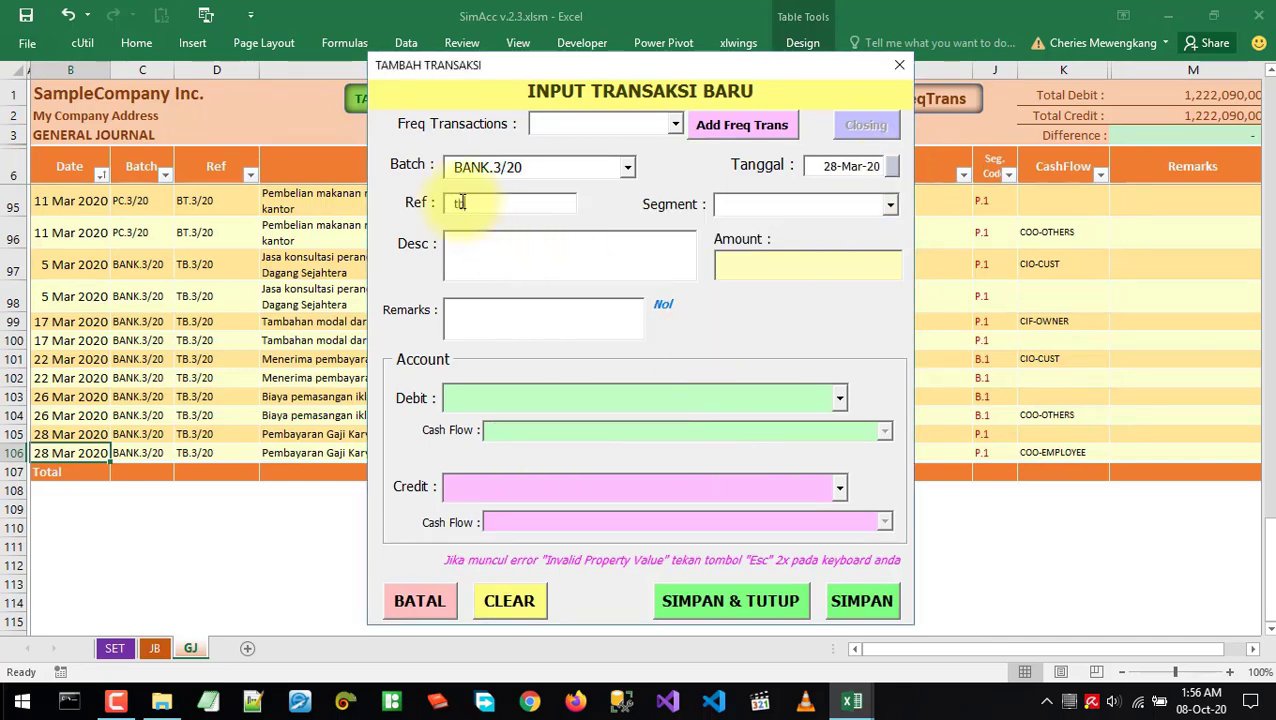
pyautogui.write('TB.3/20')
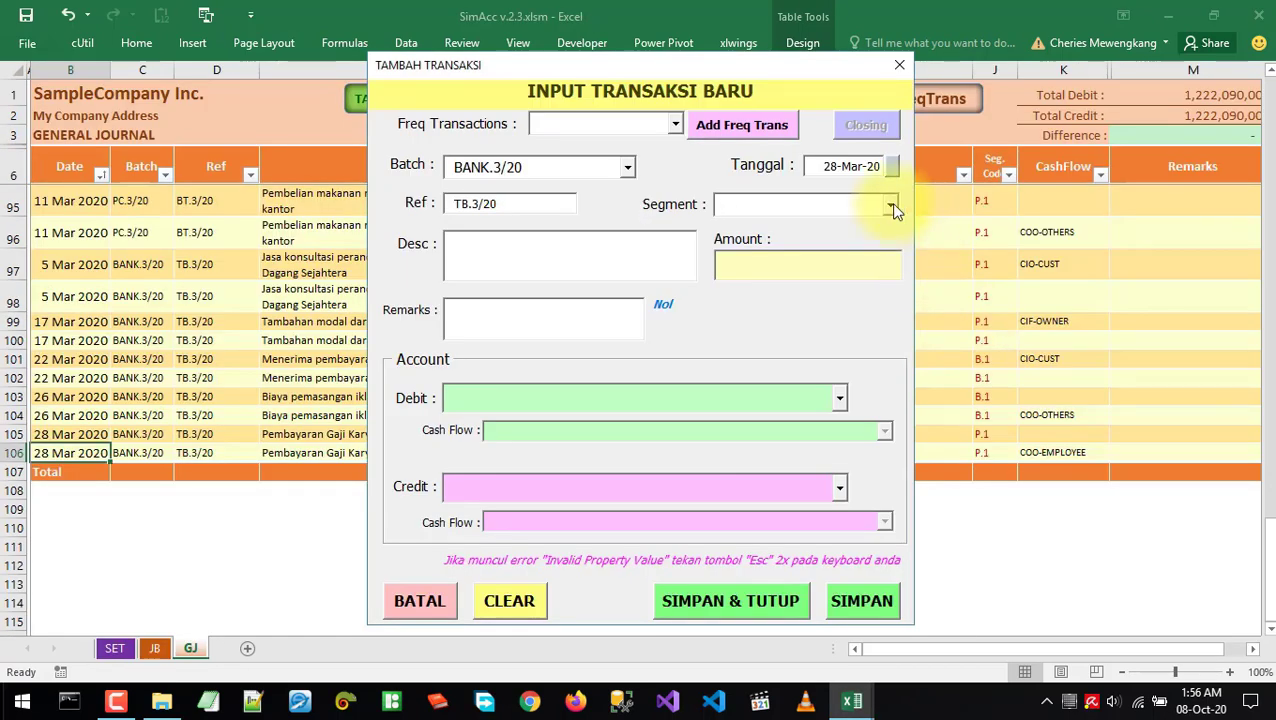
# Choose segment B.1-Store A and enter the description "Pembayaran Gaji Karyawan bulan Maret 2020 - Store A"
pyautogui.click(890, 204)
pyautogui.click(746, 245)
pyautogui.click(539, 246)
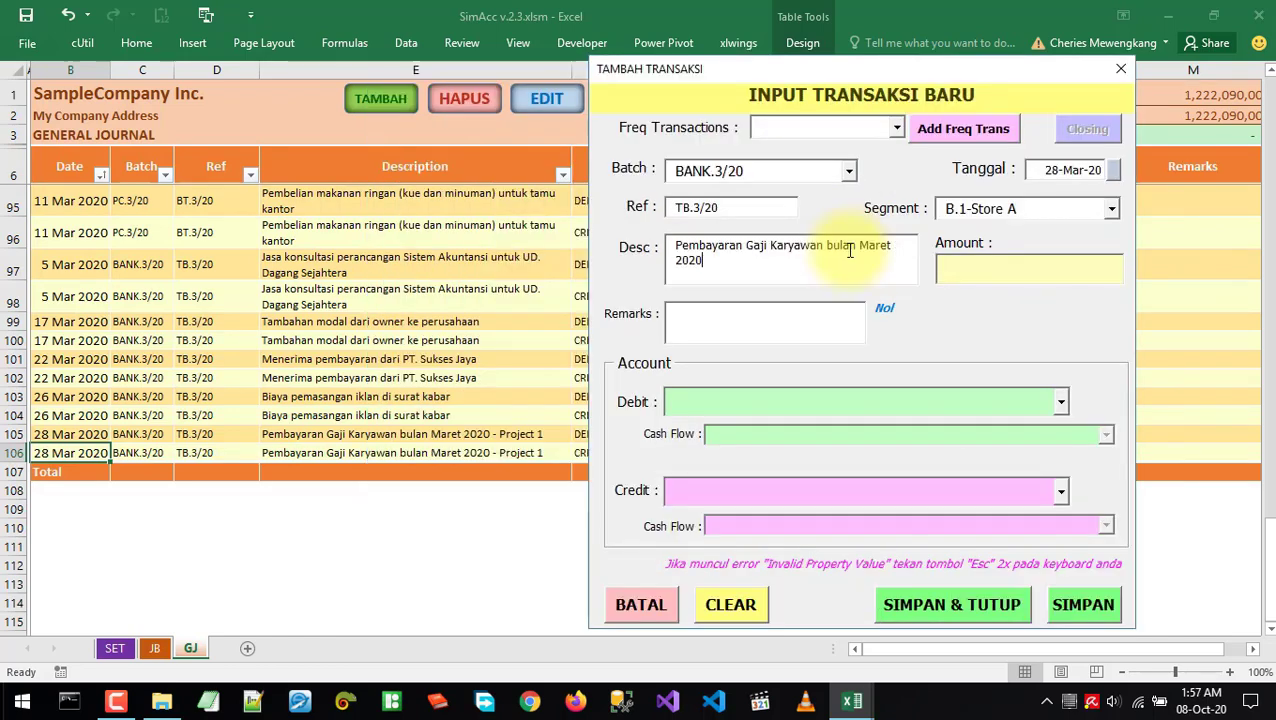
pyautogui.write('-')
pyautogui.hotkey('alt', 'Tab')
pyautogui.hotkey('alt', 'Tab')
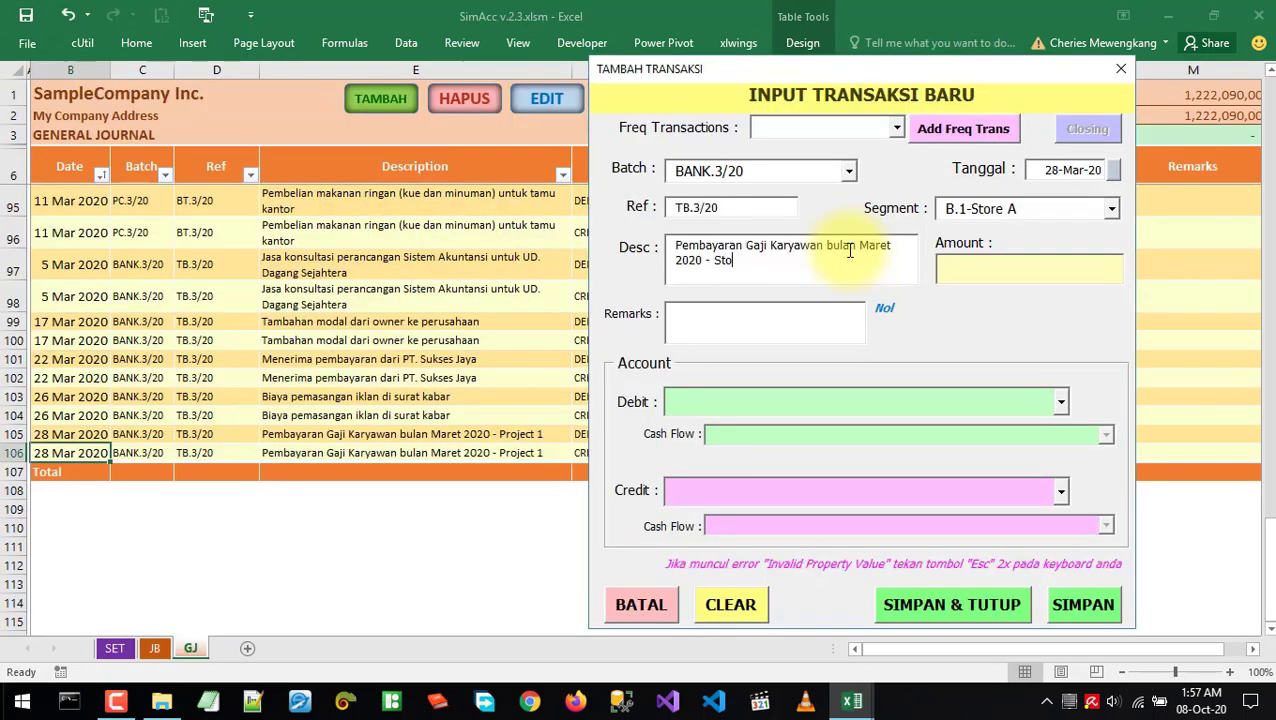
# Check the 28 March Store A salary entry in Example Data - Demo.xlsx and set the amount to 12,300,000
pyautogui.hotkey('alt', 'Tab')
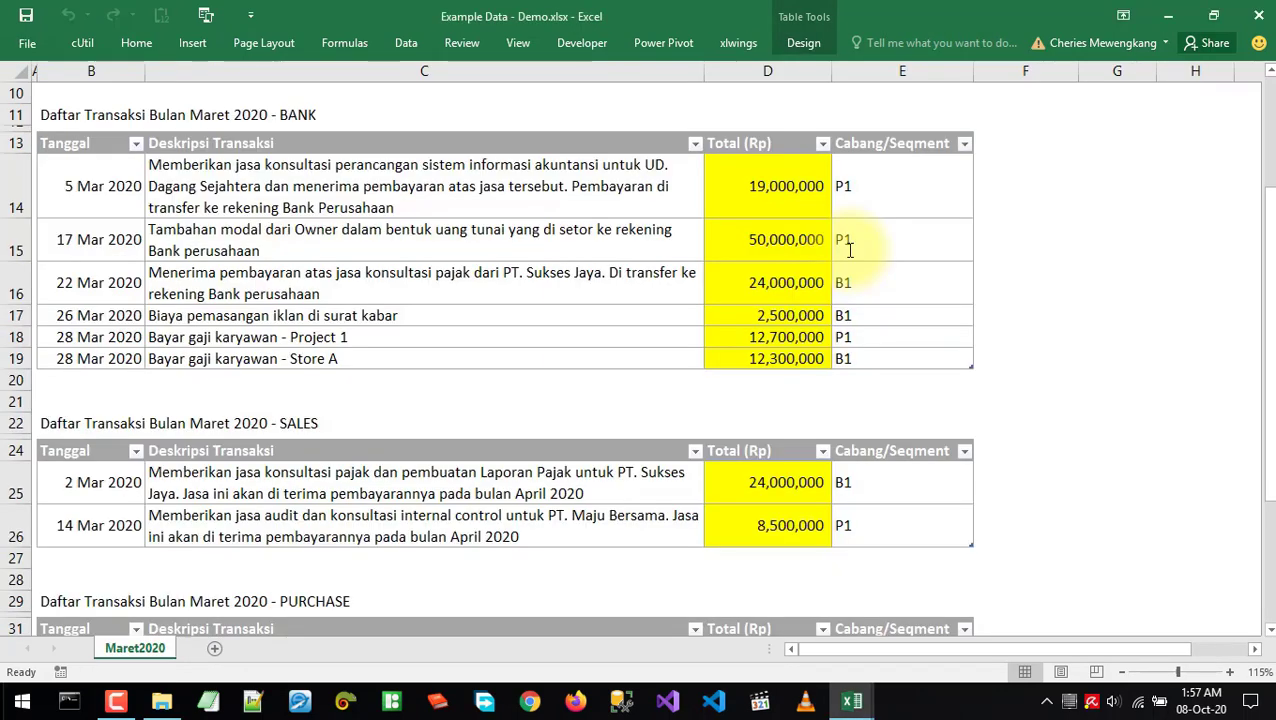
pyautogui.hotkey('alt', 'Tab')
pyautogui.write('12')
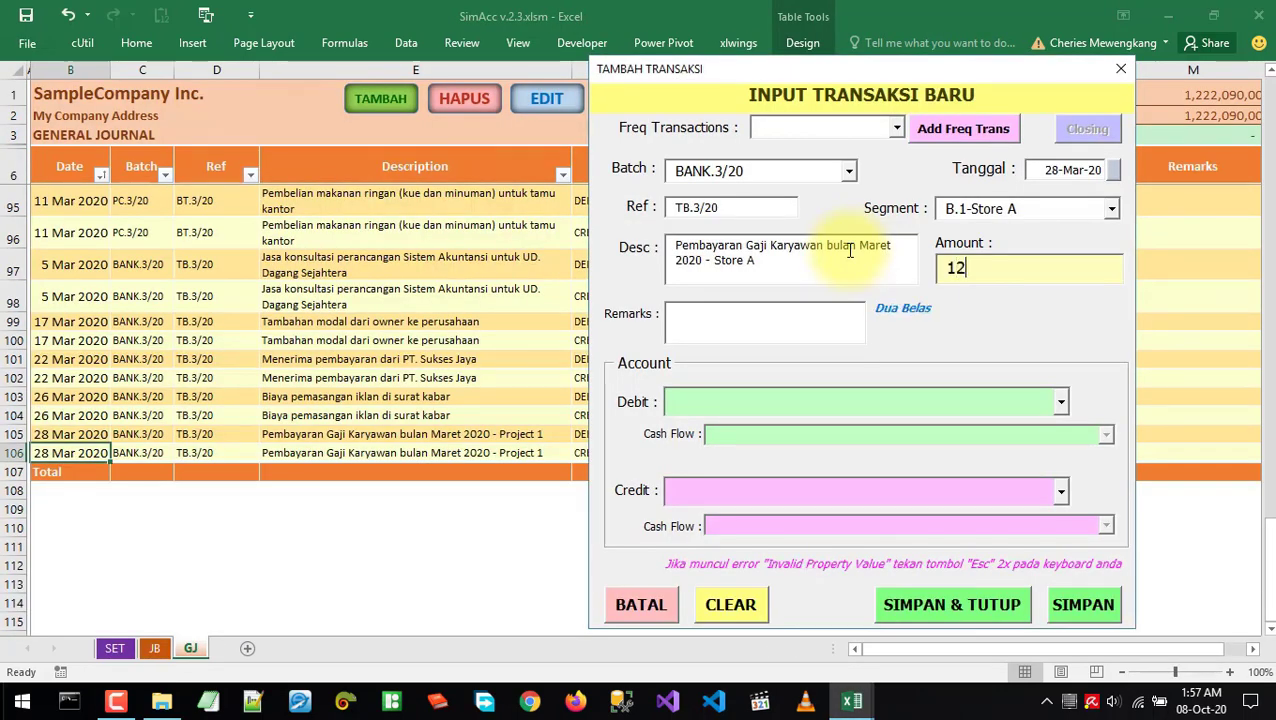
pyautogui.write(',300,000')
pyautogui.press('Tab')
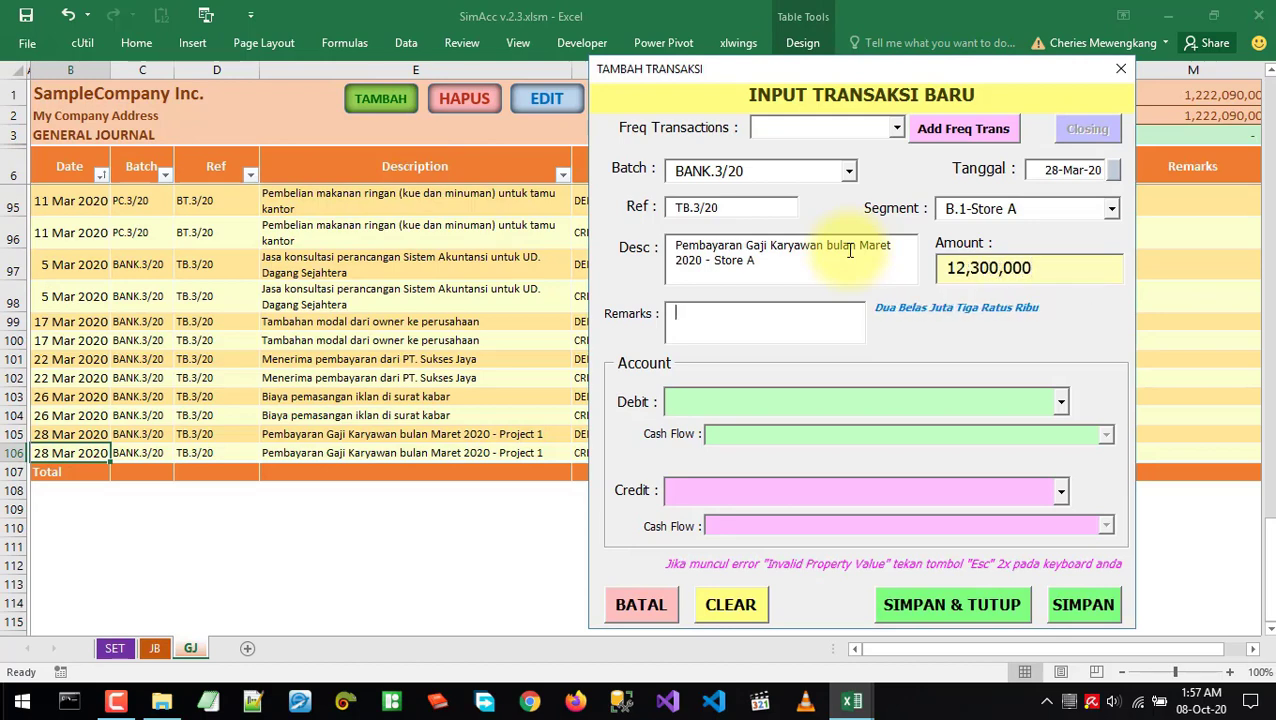
# Set the debit account of the Store A salary transaction to 5021-Gaji pegawai from the BEBAN account group
pyautogui.click(817, 405)
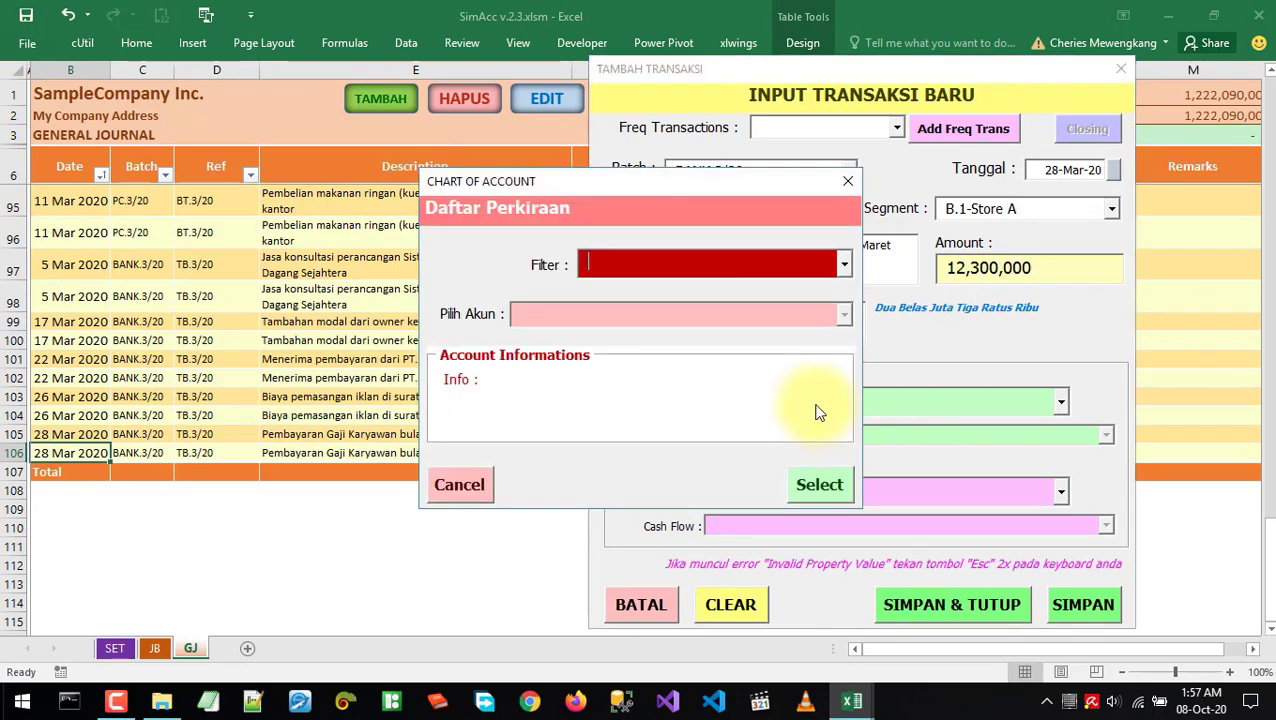
pyautogui.click(845, 265)
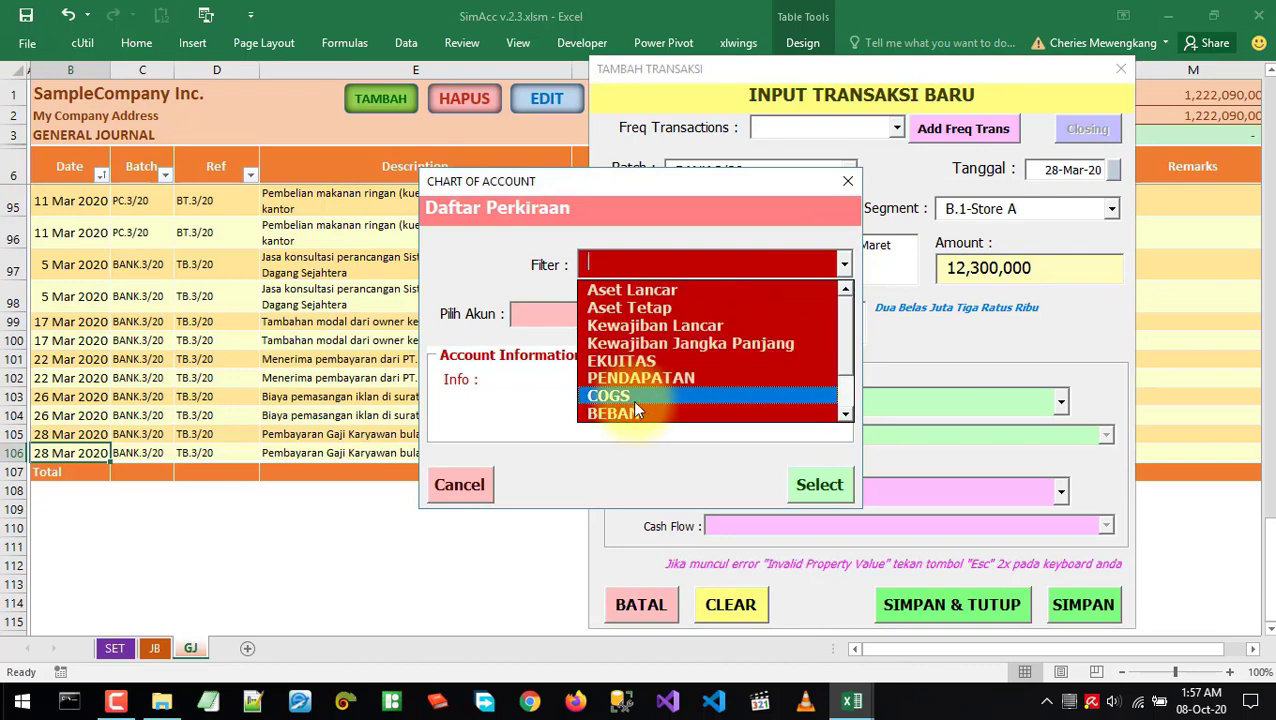
pyautogui.click(632, 402)
pyautogui.click(845, 315)
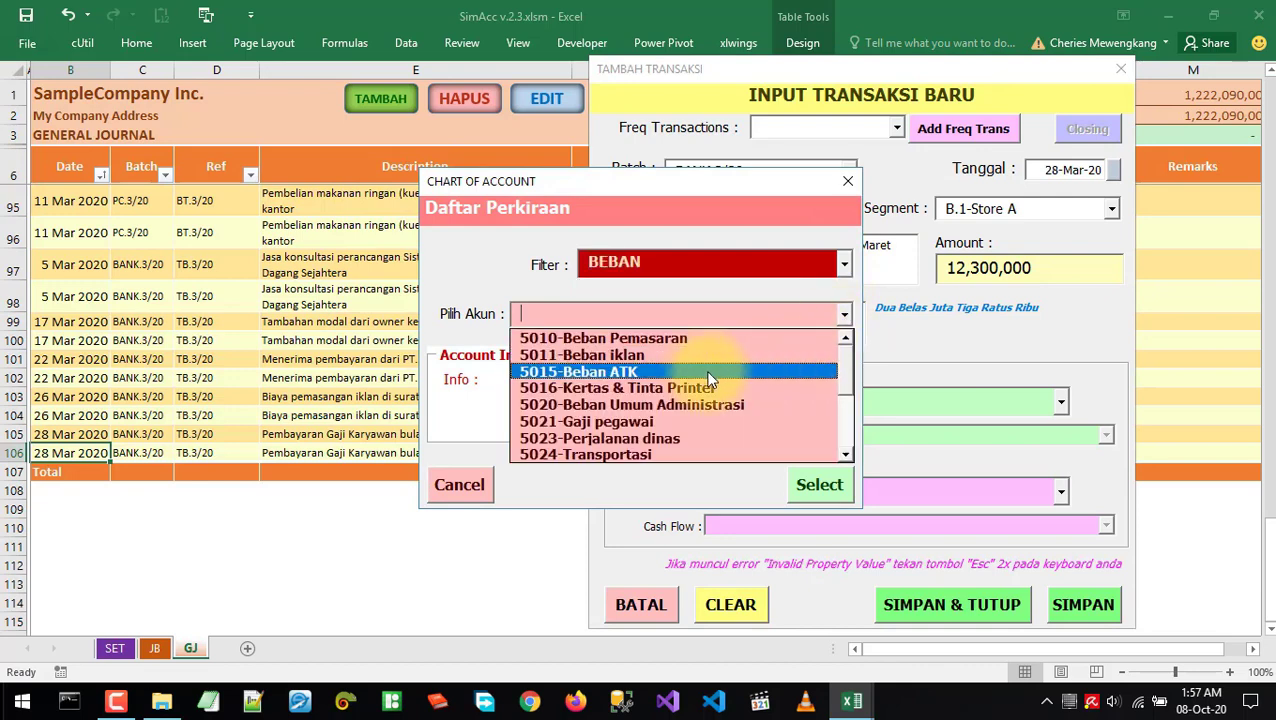
pyautogui.click(650, 432)
pyautogui.click(812, 486)
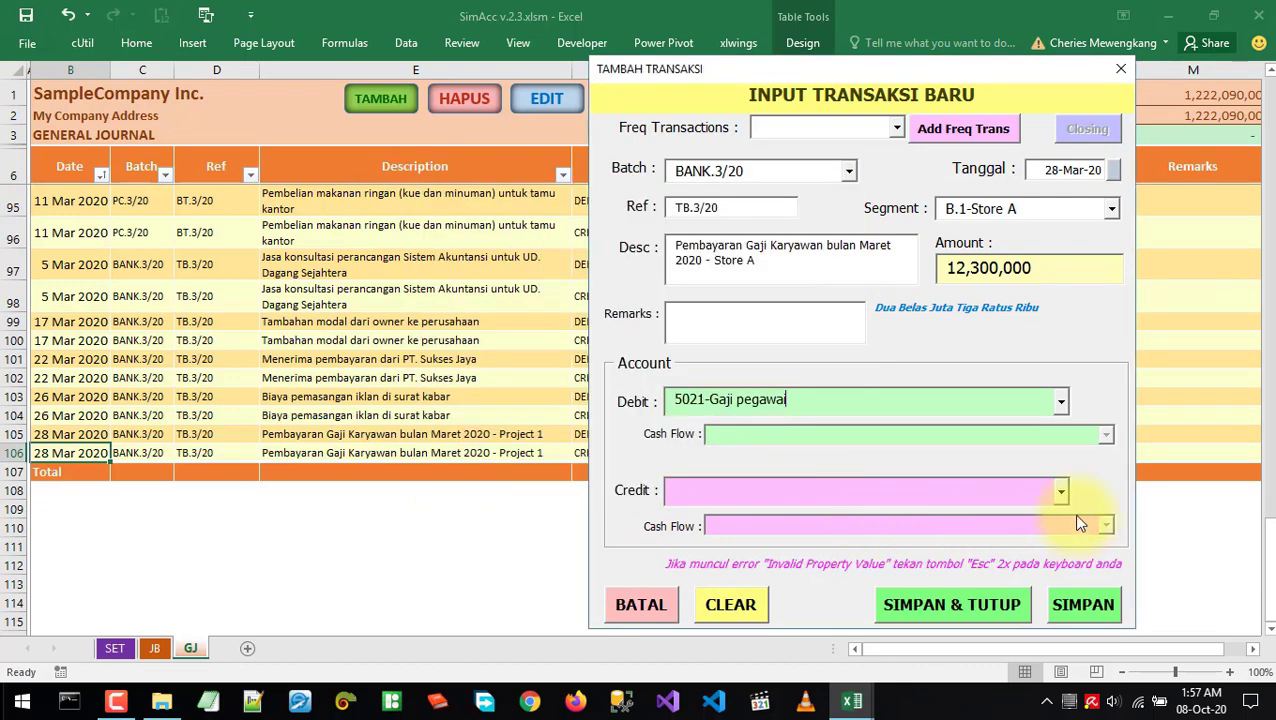
# Credit 1010-Bank with cash flow COO-EMPLOYEE>Pembayaran kepada karyawan and save the Store A salary transaction
pyautogui.click(1061, 493)
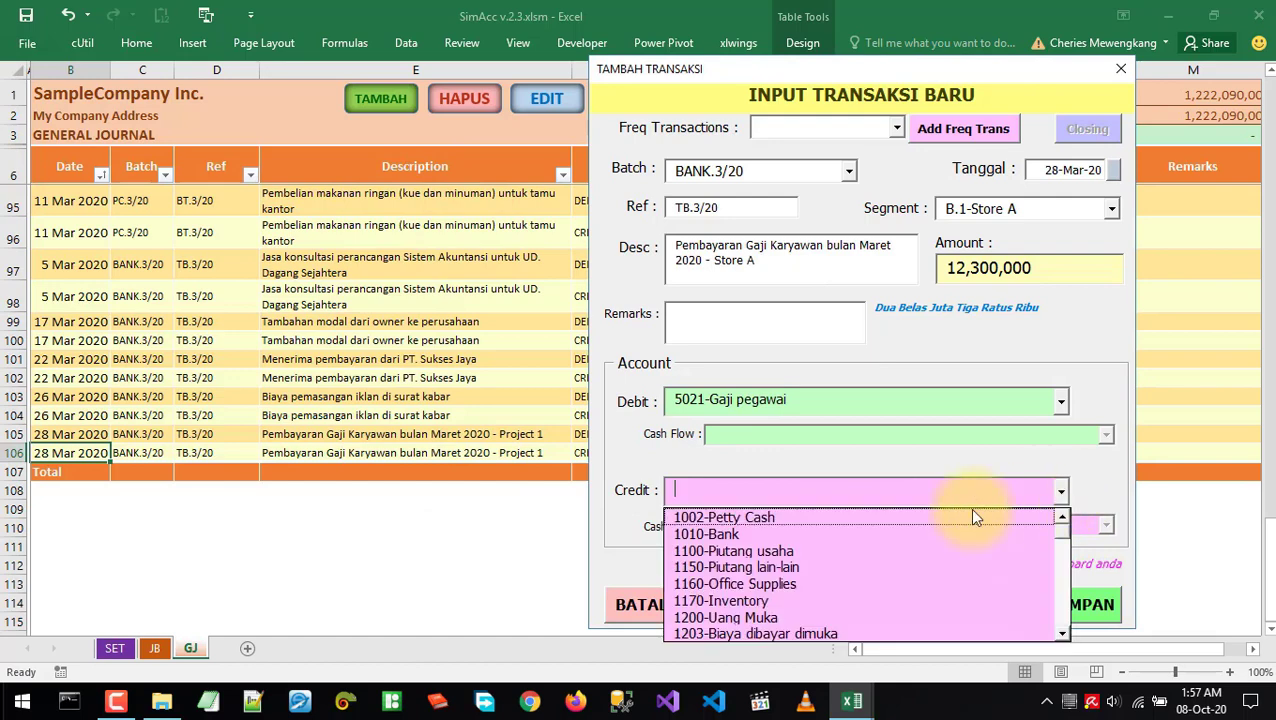
pyautogui.click(717, 533)
pyautogui.click(1106, 527)
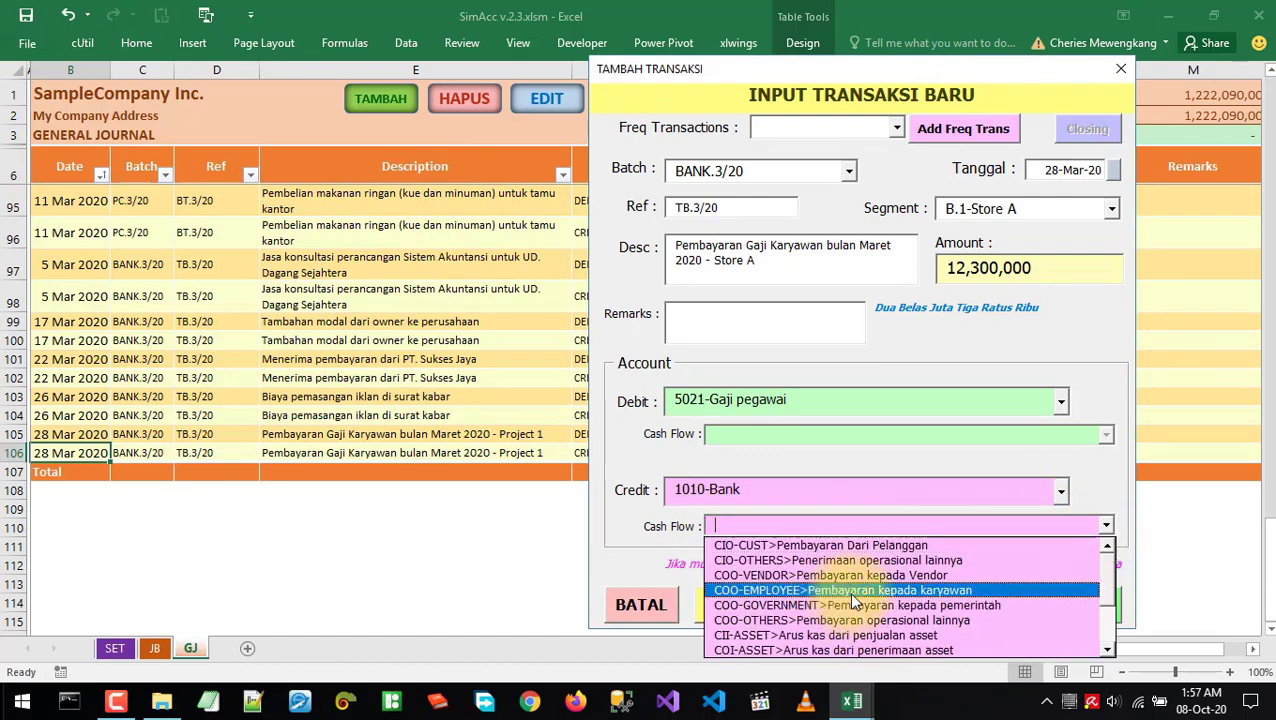
pyautogui.click(880, 593)
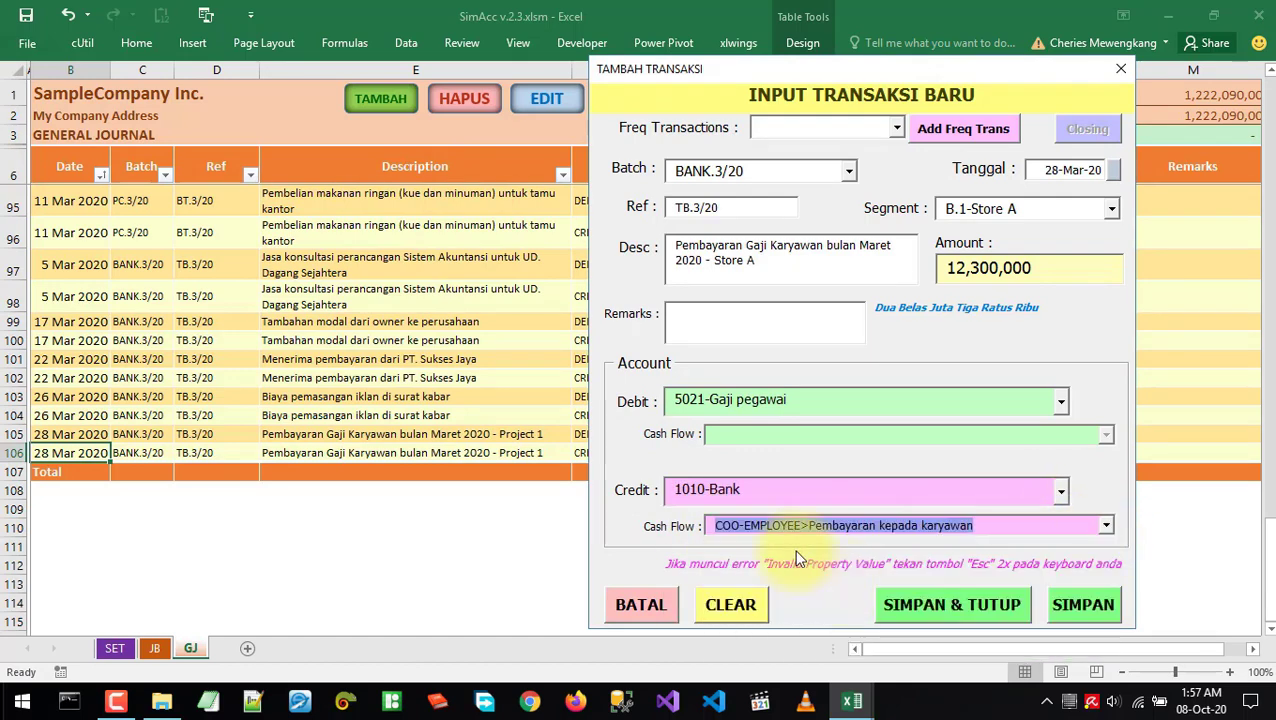
pyautogui.click(1076, 605)
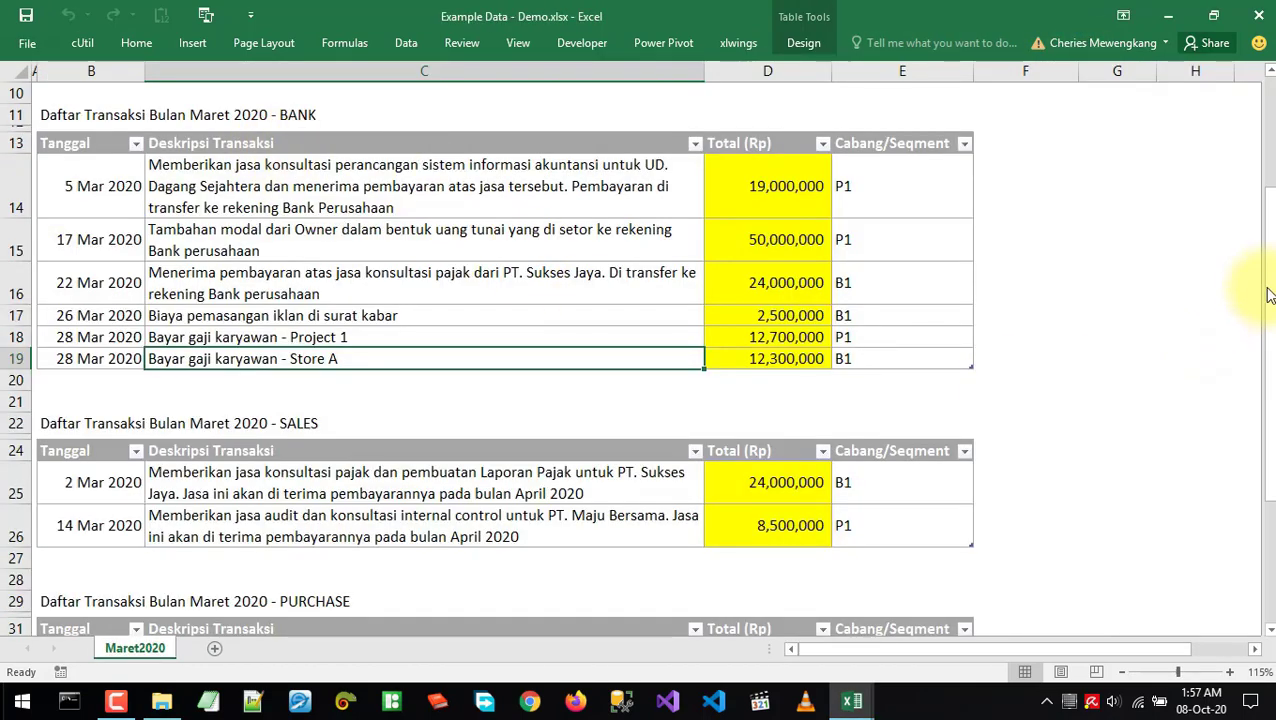
# Add a batch dated 31 March 2020 with batch number SALES.3/20 below BANK.3/20 in the JB journal batch sheet
pyautogui.moveTo(1268, 295); pyautogui.dragTo(1272, 425)
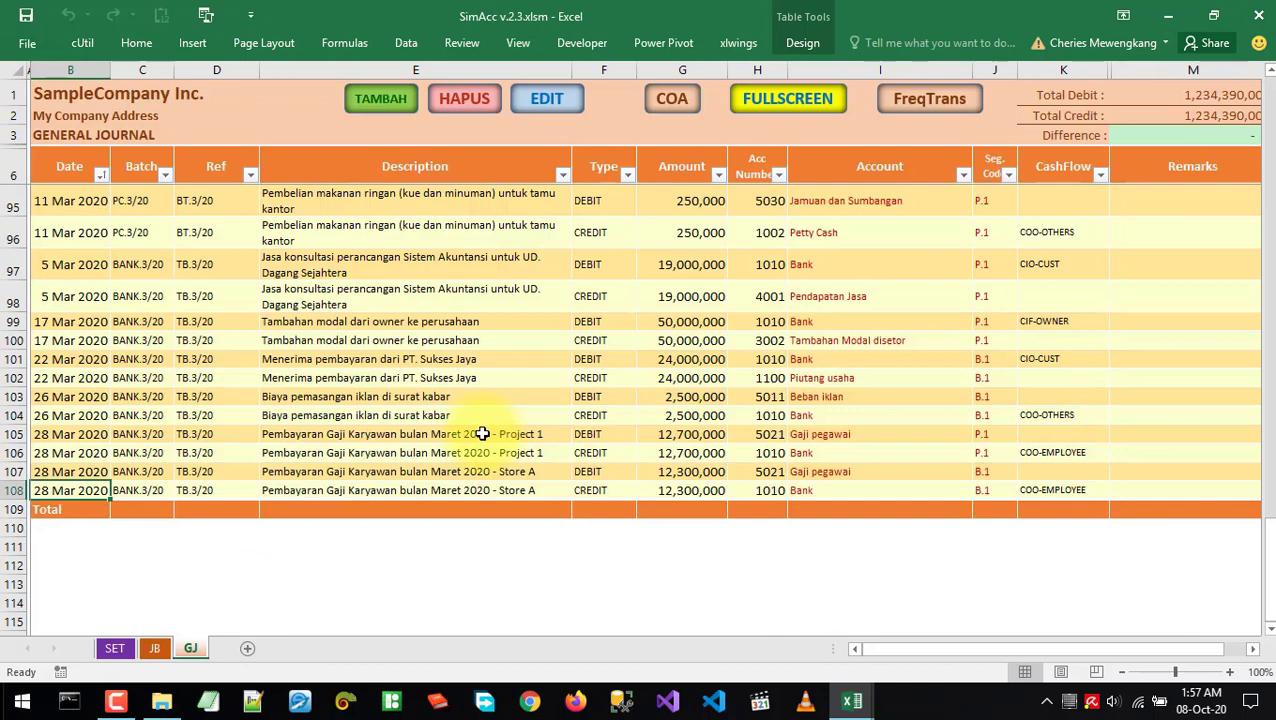
pyautogui.click(484, 431)
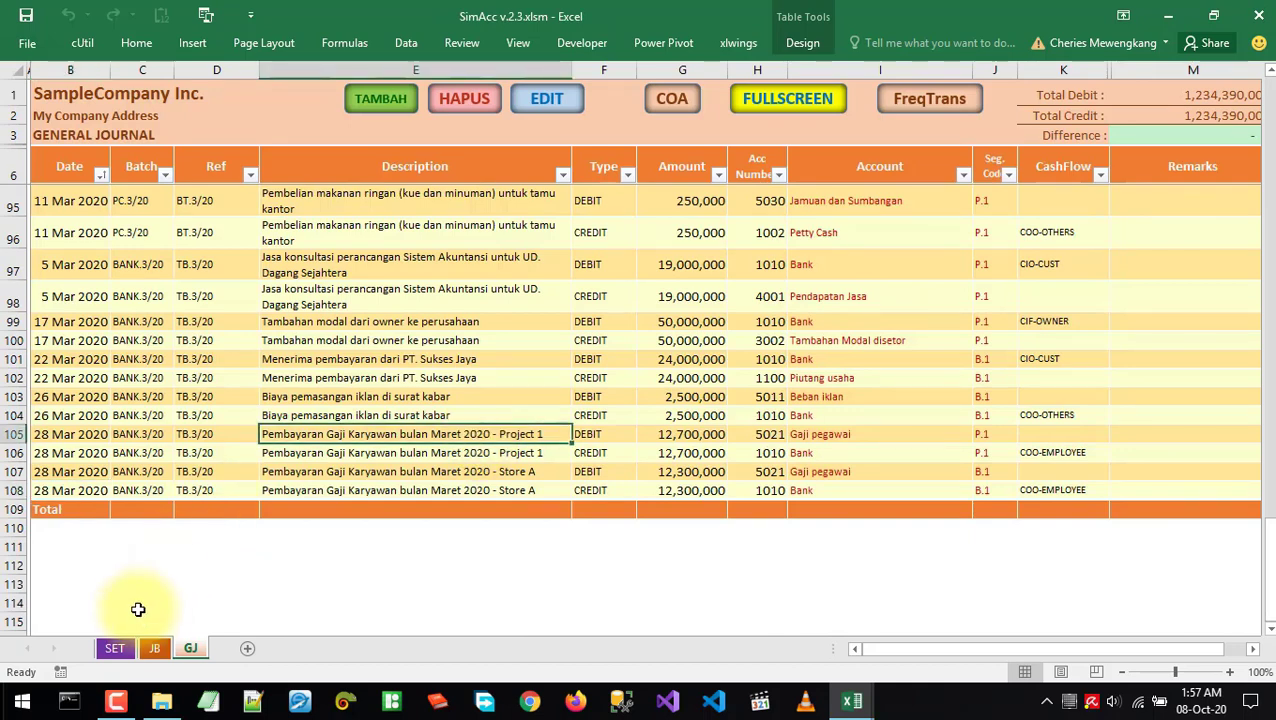
pyautogui.click(154, 648)
pyautogui.click(112, 288)
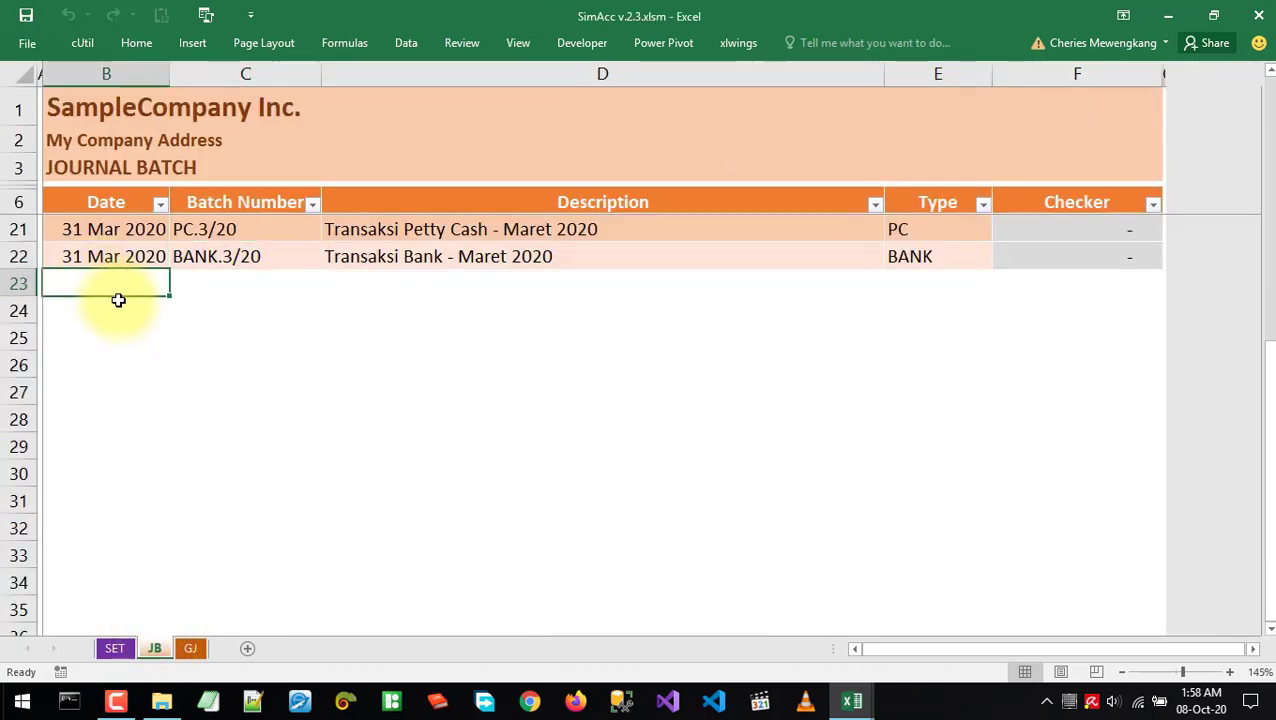
pyautogui.write('31mar')
pyautogui.press('Tab')
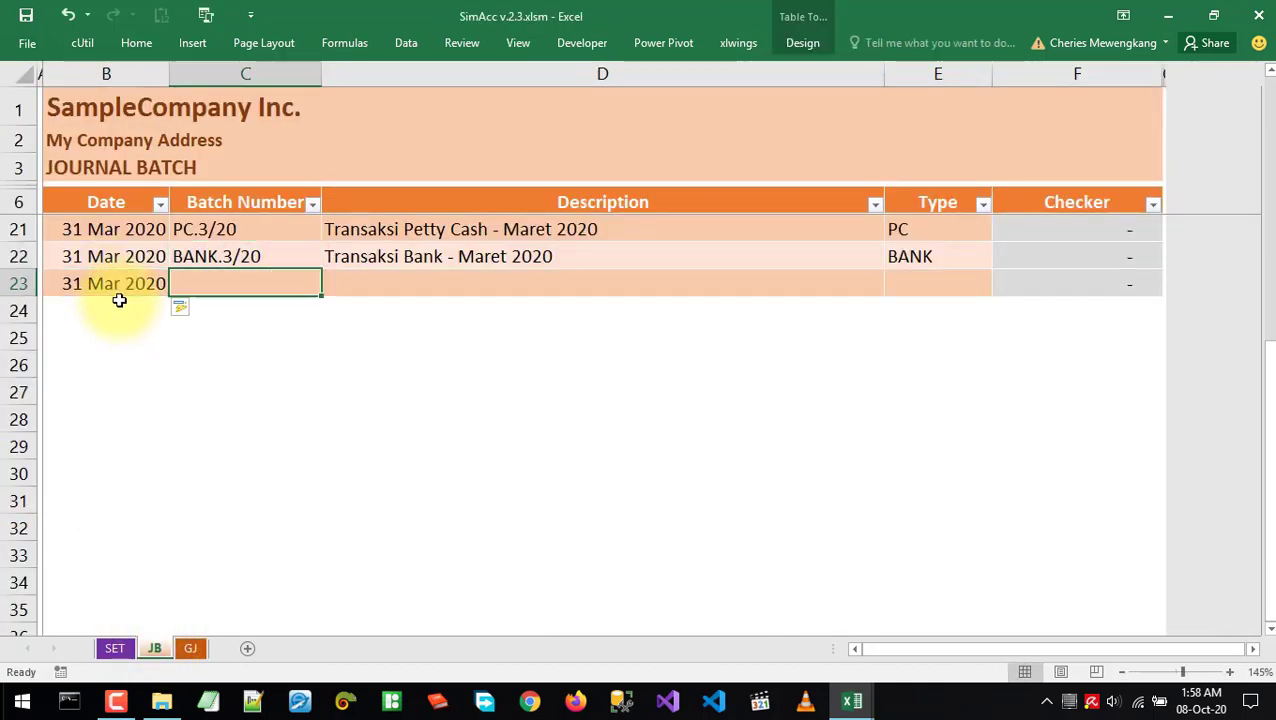
pyautogui.write('SALES.3')
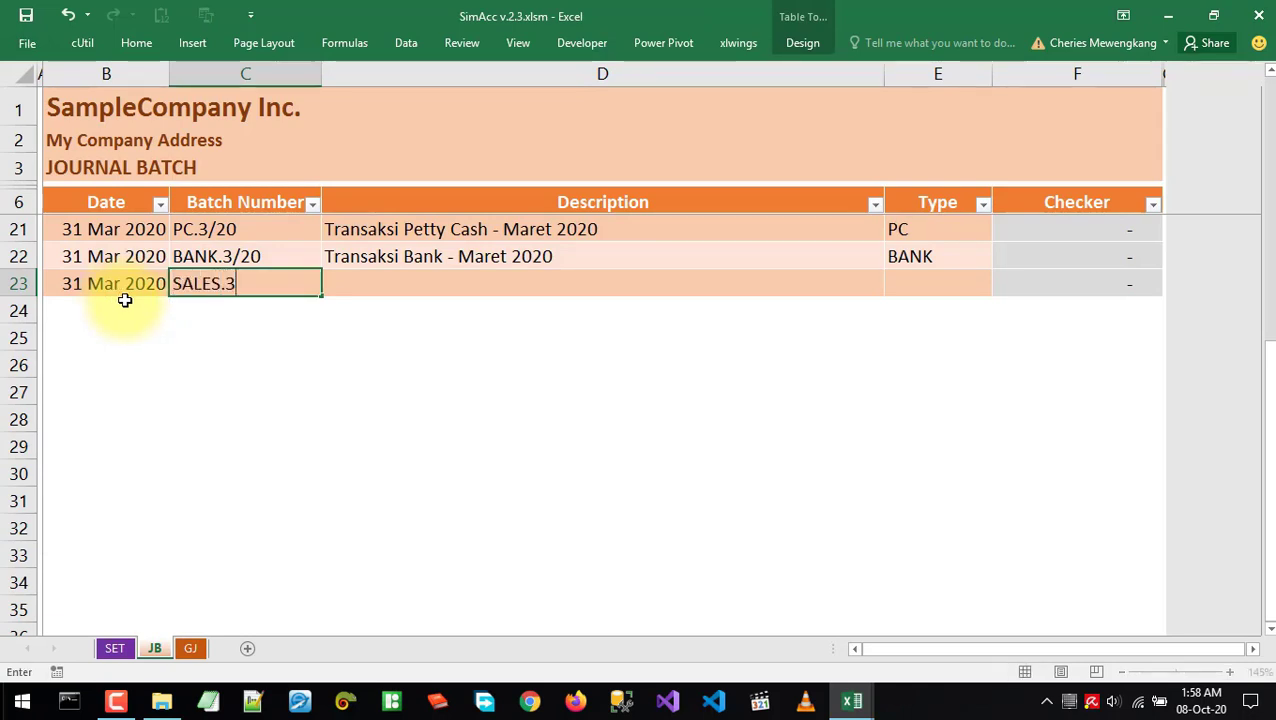
pyautogui.write('/20')
pyautogui.press('Tab')
# Enter the description "Transaksi Penjualan - Maret 2020" for batch SALES.3/20 and choose its type
pyautogui.write('pE')
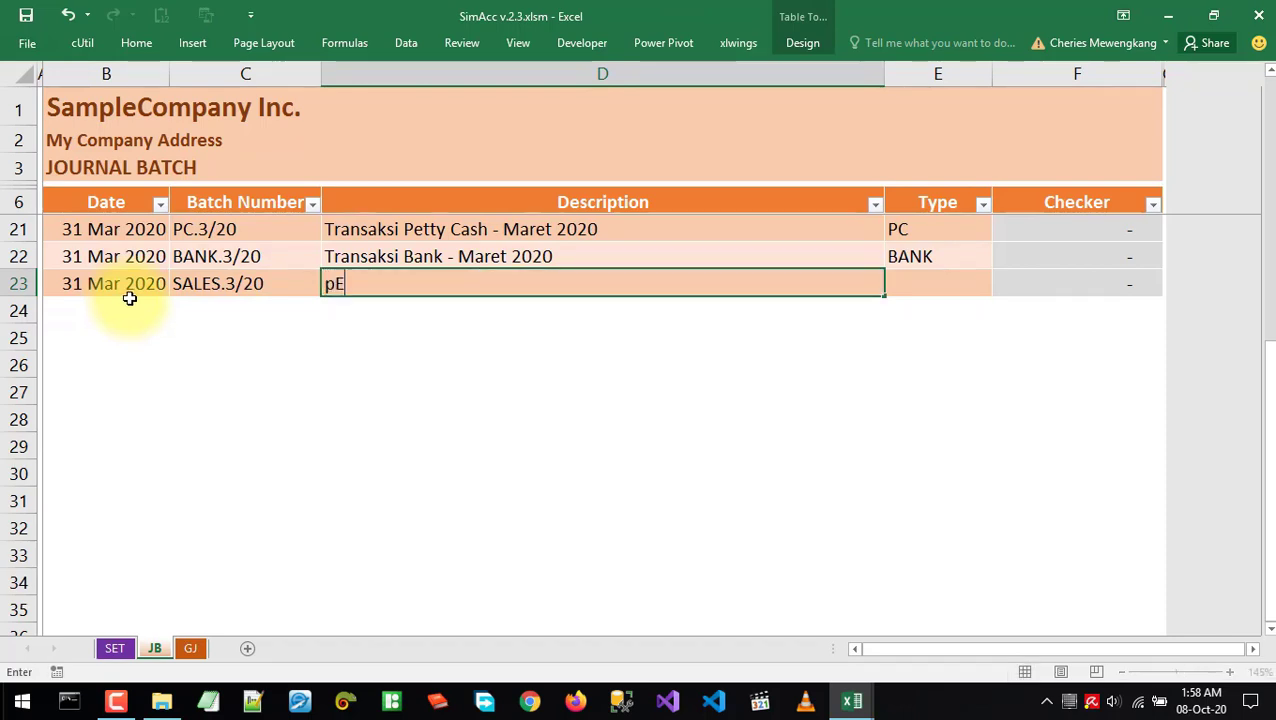
pyautogui.press('BackSpace')
pyautogui.press('BackSpace')
pyautogui.write('Transaksi Penjualan - Maret ')
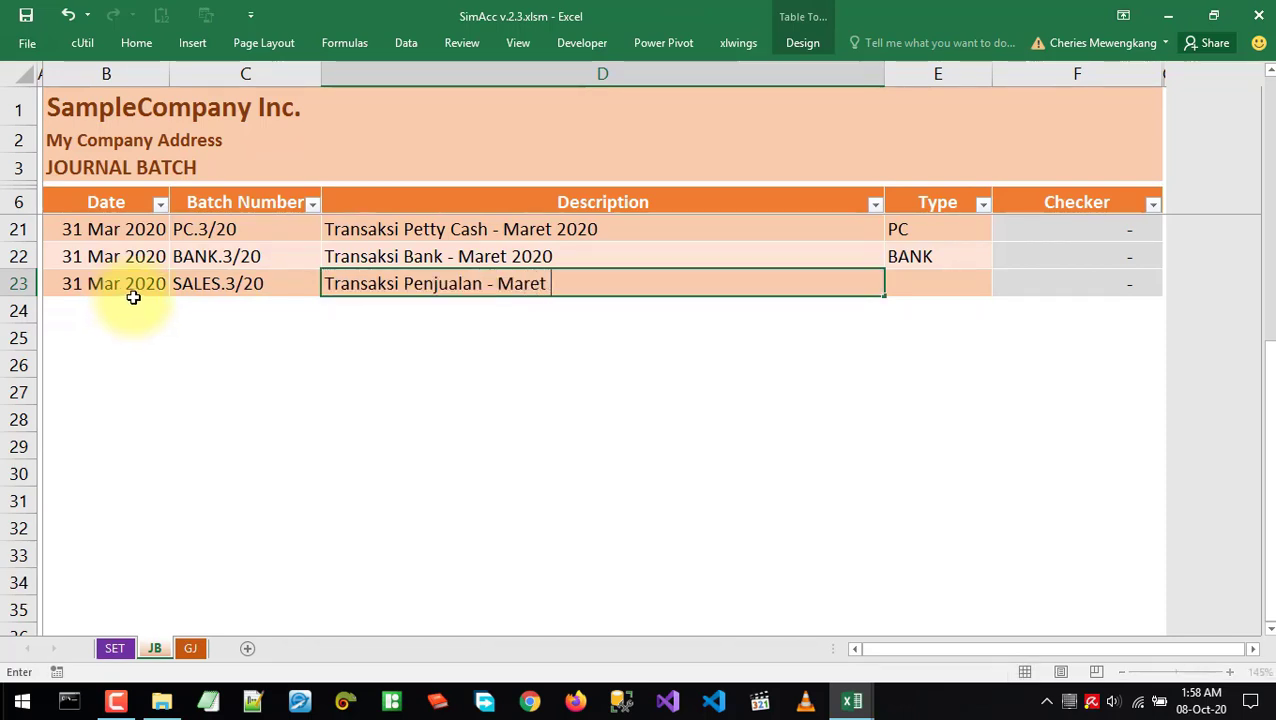
pyautogui.write('2020')
pyautogui.press('Tab')
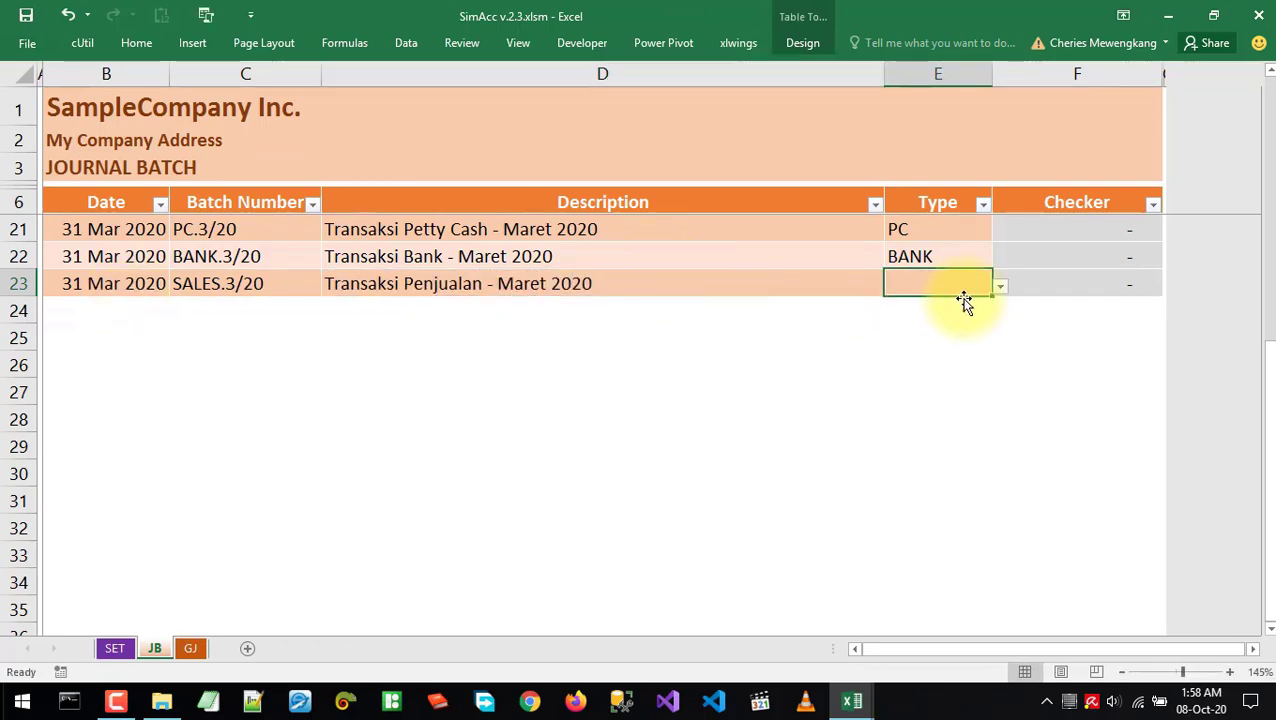
pyautogui.click(1000, 286)
pyautogui.click(846, 342)
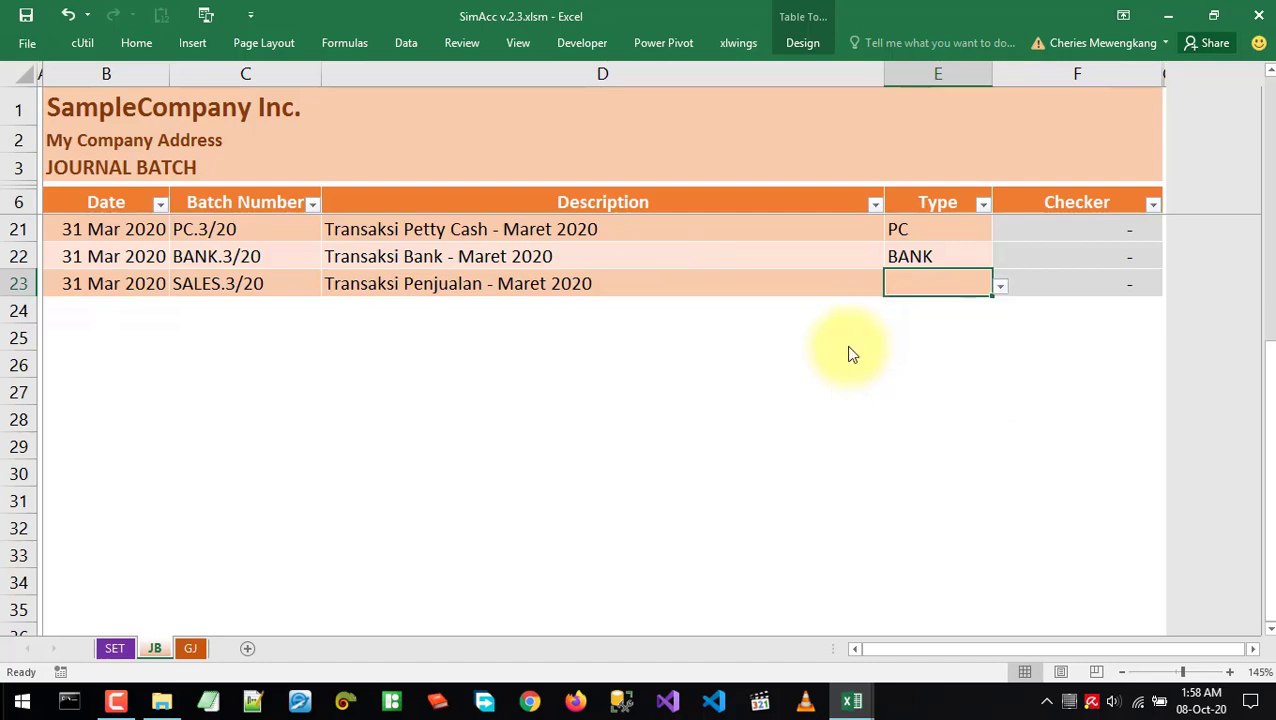
pyautogui.click(755, 280)
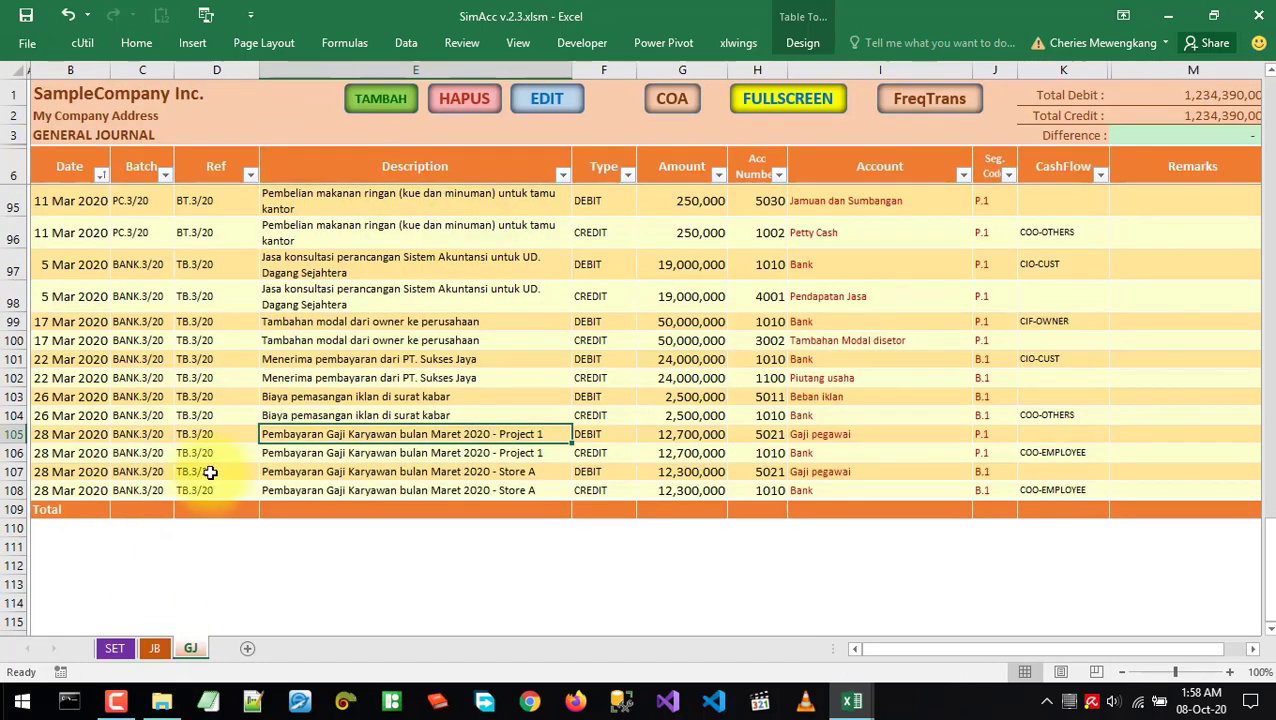
# Start a new general journal transaction on the GJ sheet in batch SALES.3/20
pyautogui.click(360, 490)
pyautogui.click(380, 99)
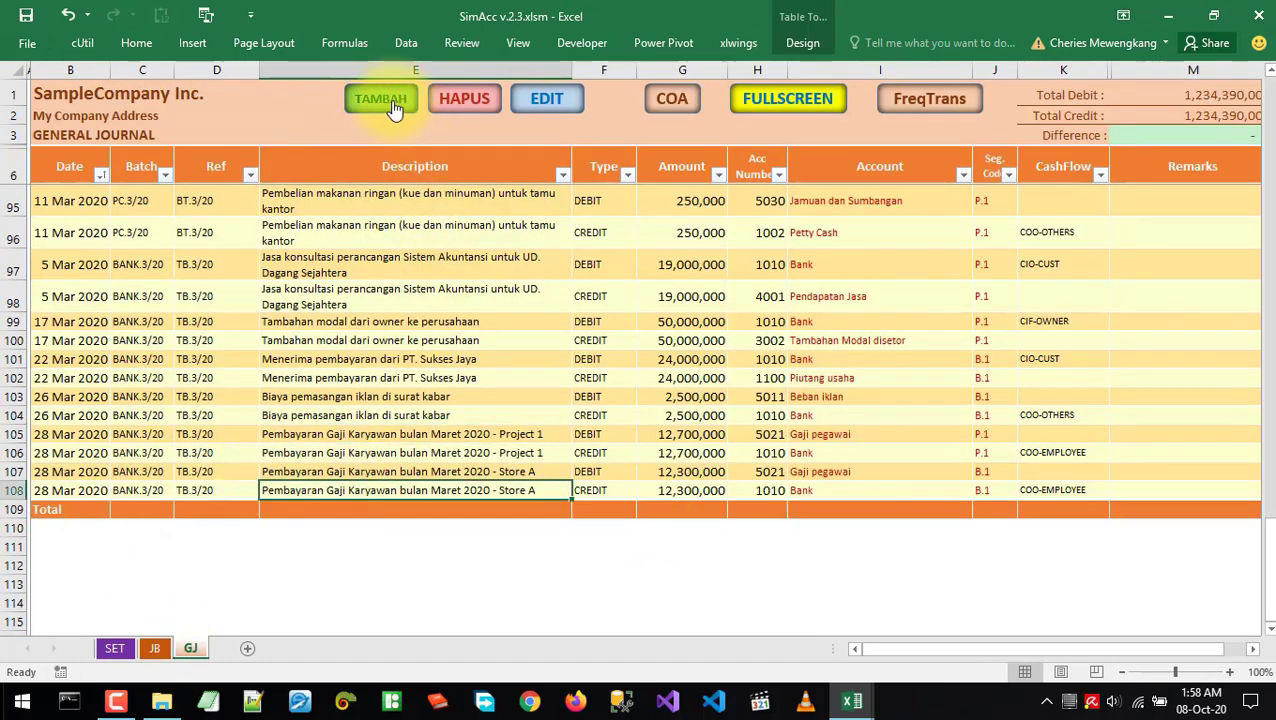
pyautogui.click(627, 167)
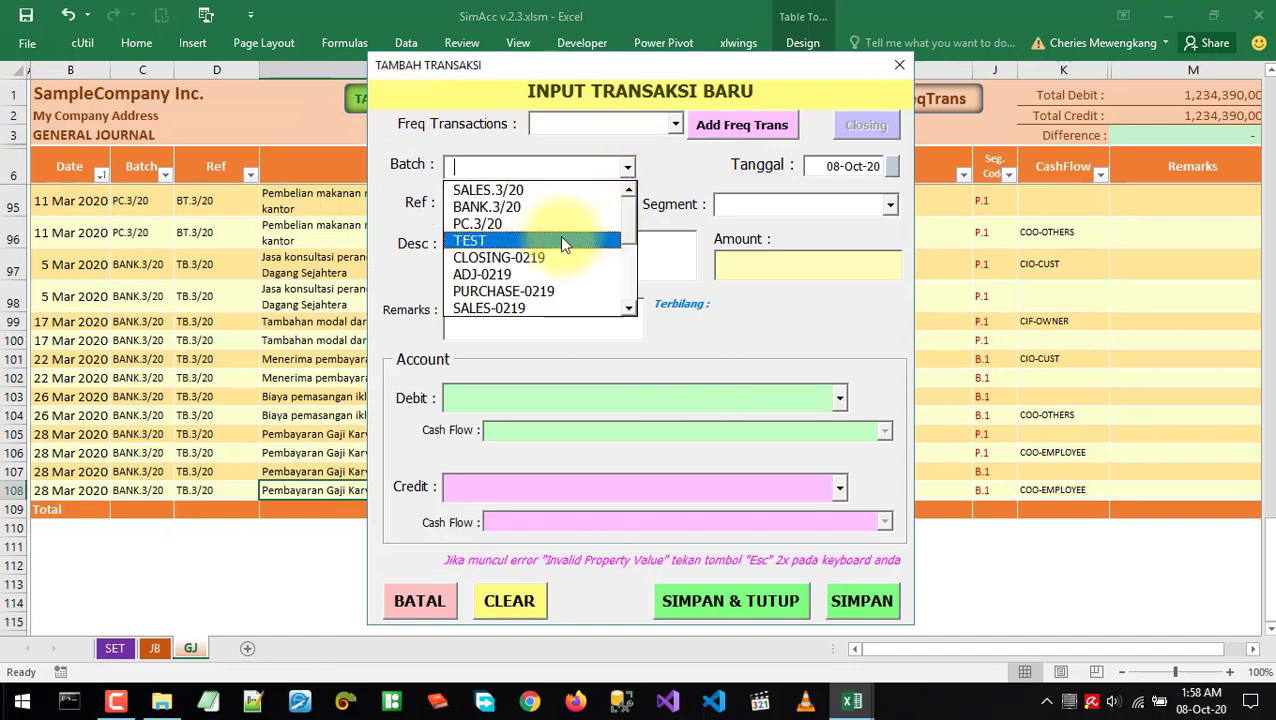
pyautogui.click(487, 192)
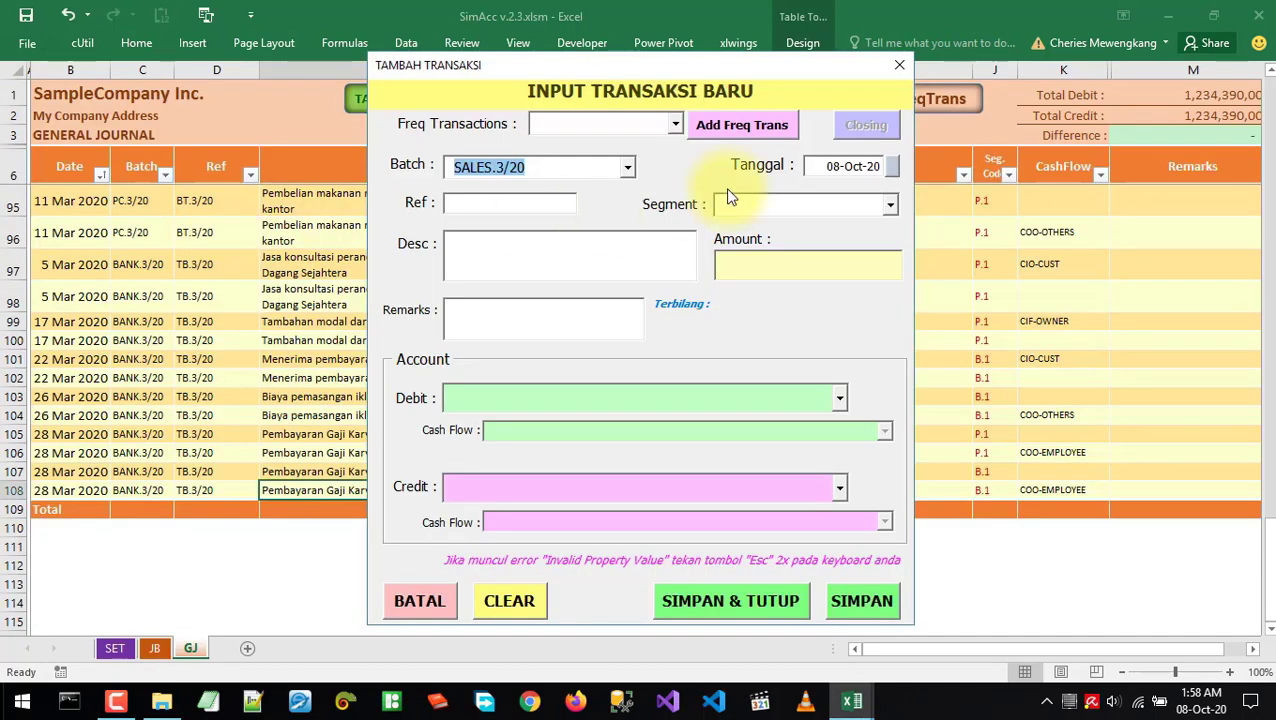
# Date the new SALES.3/20 transaction 2 March 2020, with reference SL.3/20 and segment B.1-Store A
pyautogui.click(893, 166)
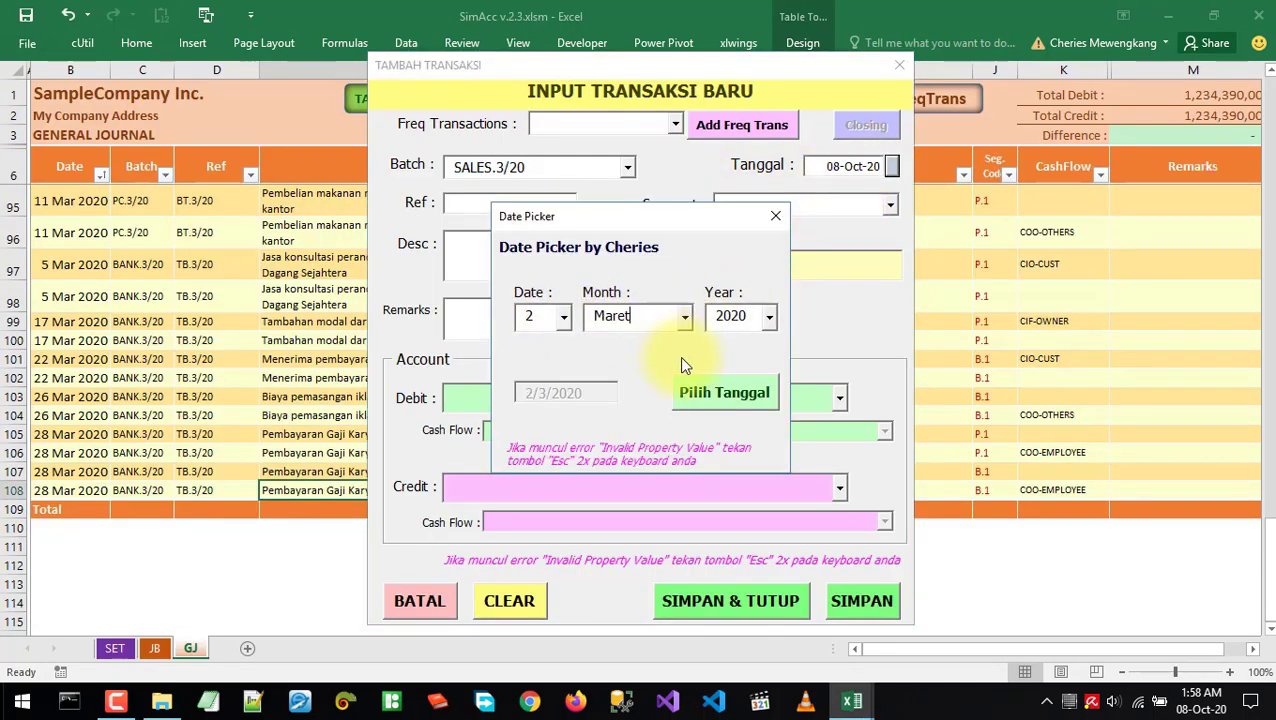
pyautogui.click(718, 395)
pyautogui.click(499, 205)
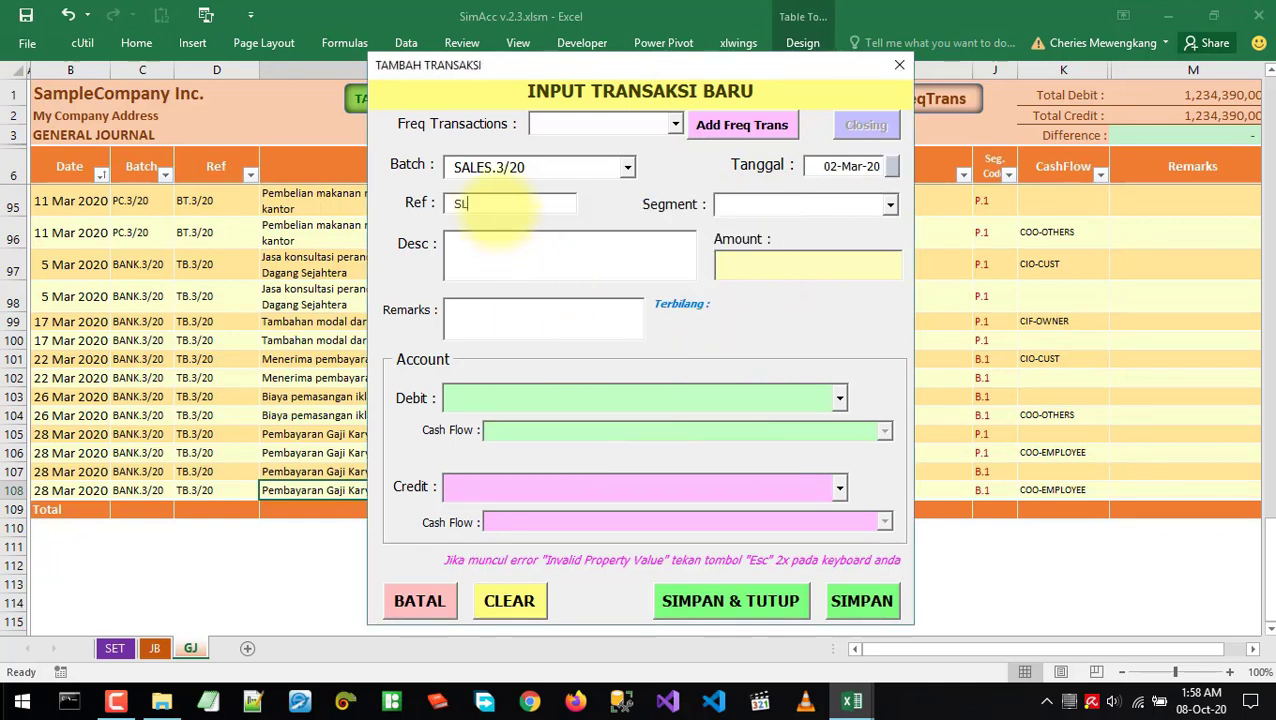
pyautogui.write('SL.3/20')
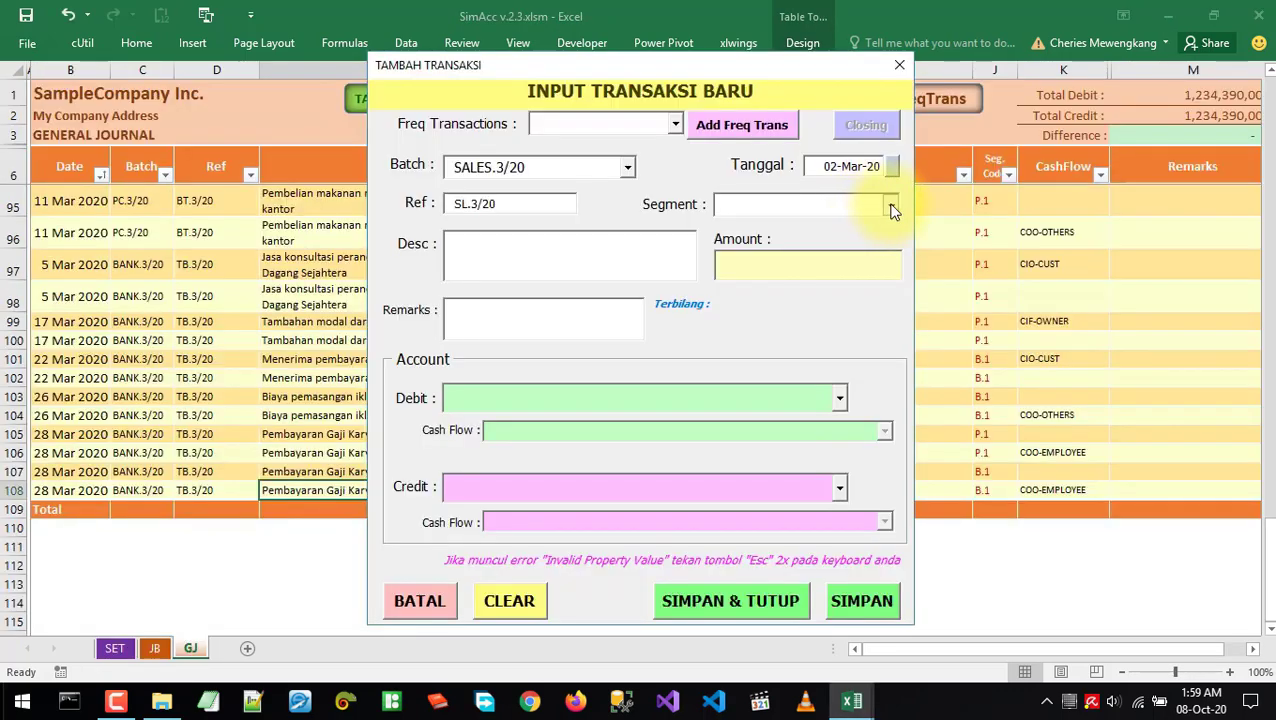
pyautogui.click(890, 205)
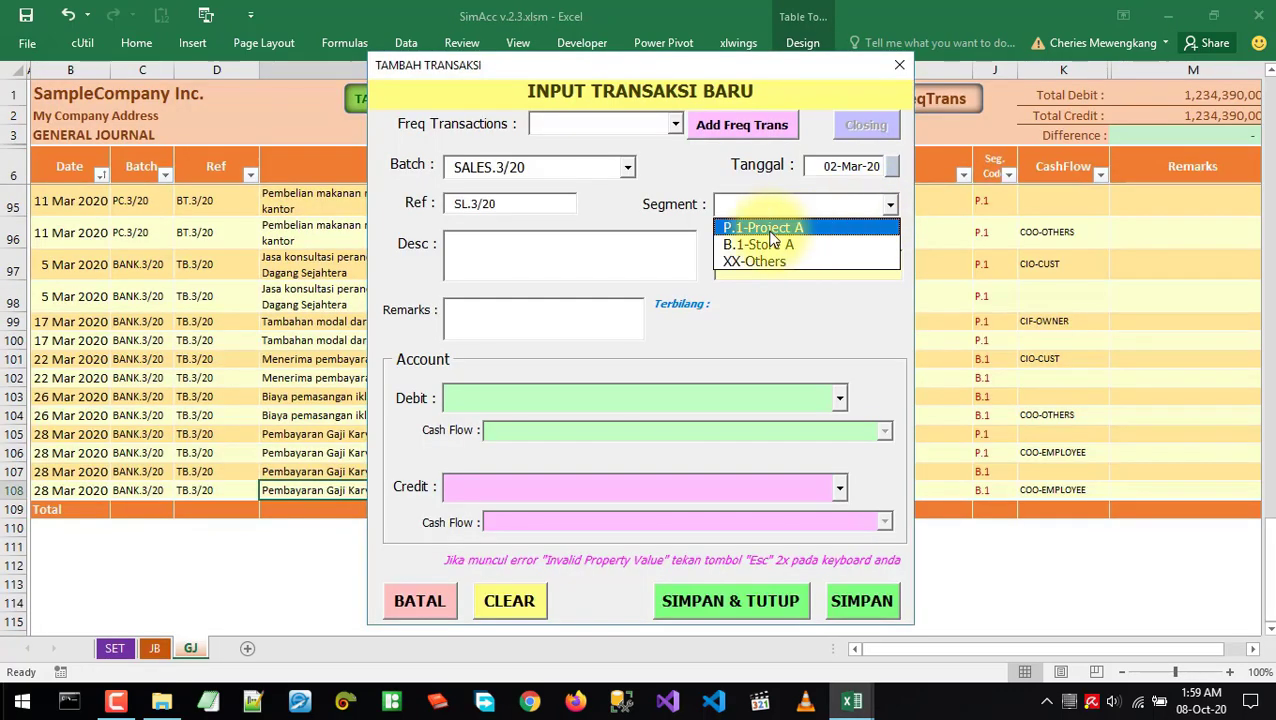
pyautogui.click(765, 243)
# Enter the description "Jasa Konsultasi Pajak dan Pembuatan Laporan Pajak - PT Sukses Jaya", checking it against the Example Data - Demo workbook
pyautogui.click(550, 250)
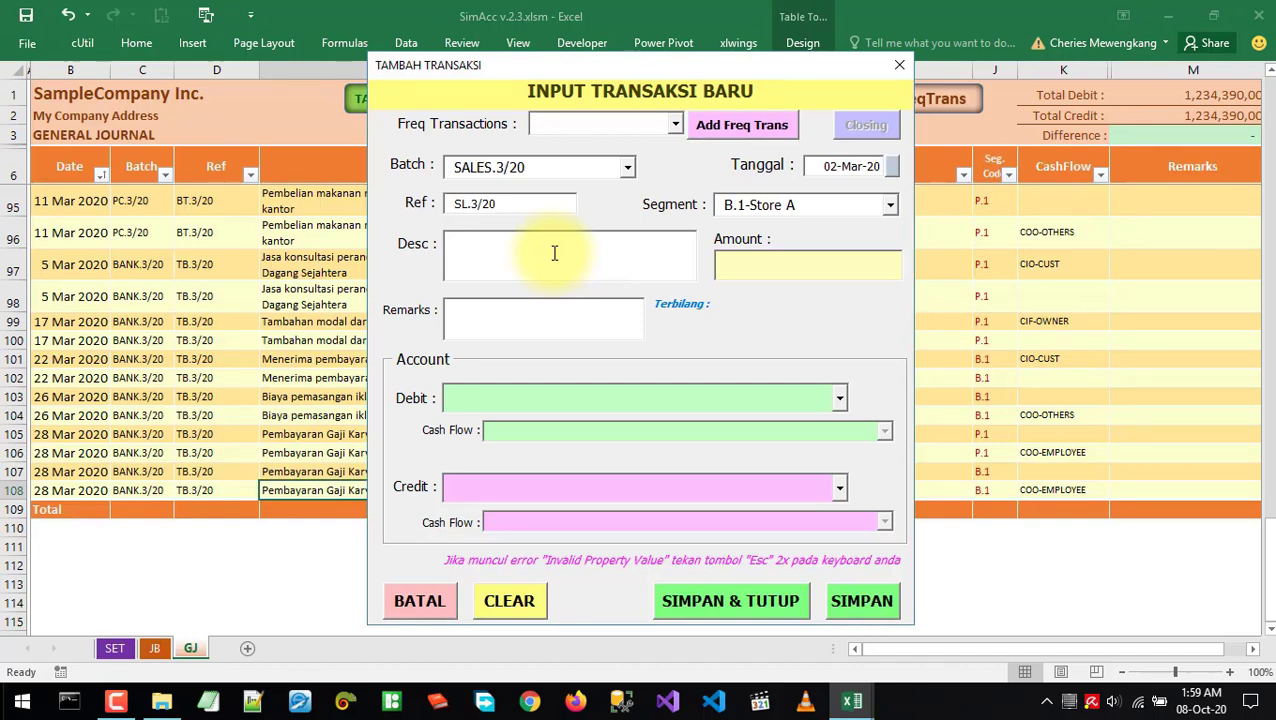
pyautogui.write('a Konsultasi Pajak dan Pembuatan Laporan Pajak ')
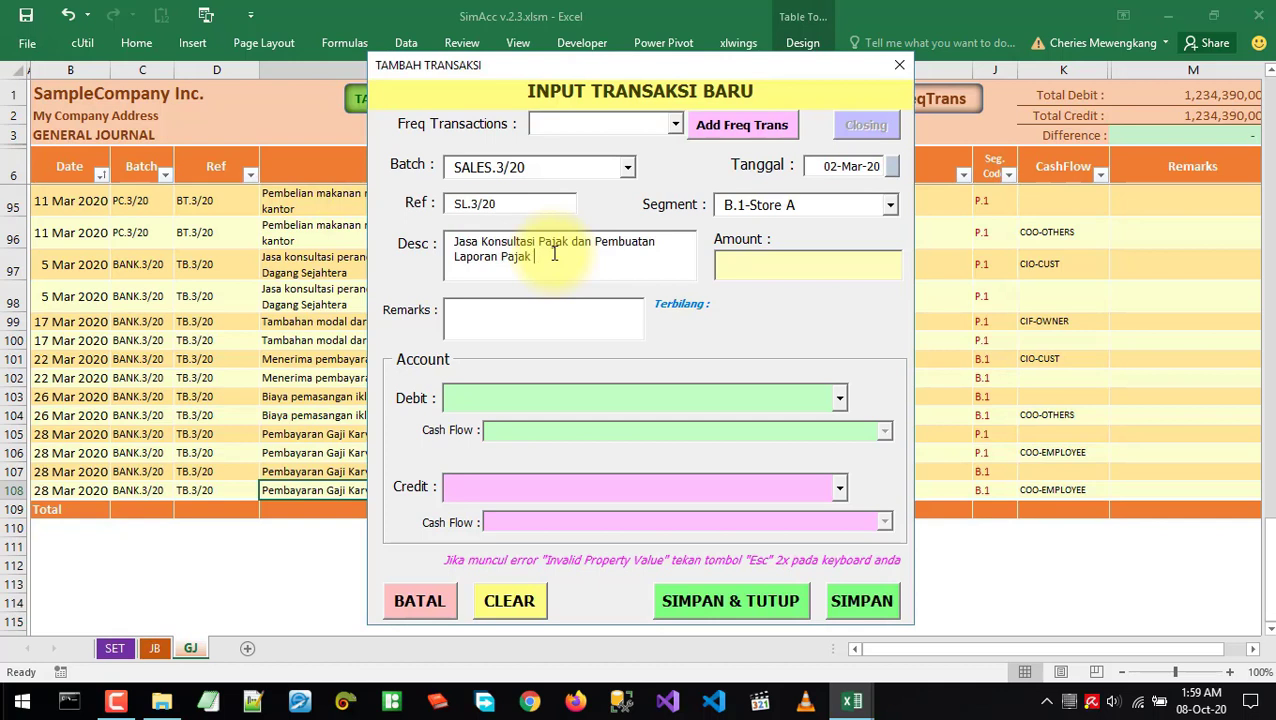
pyautogui.write('- TB')
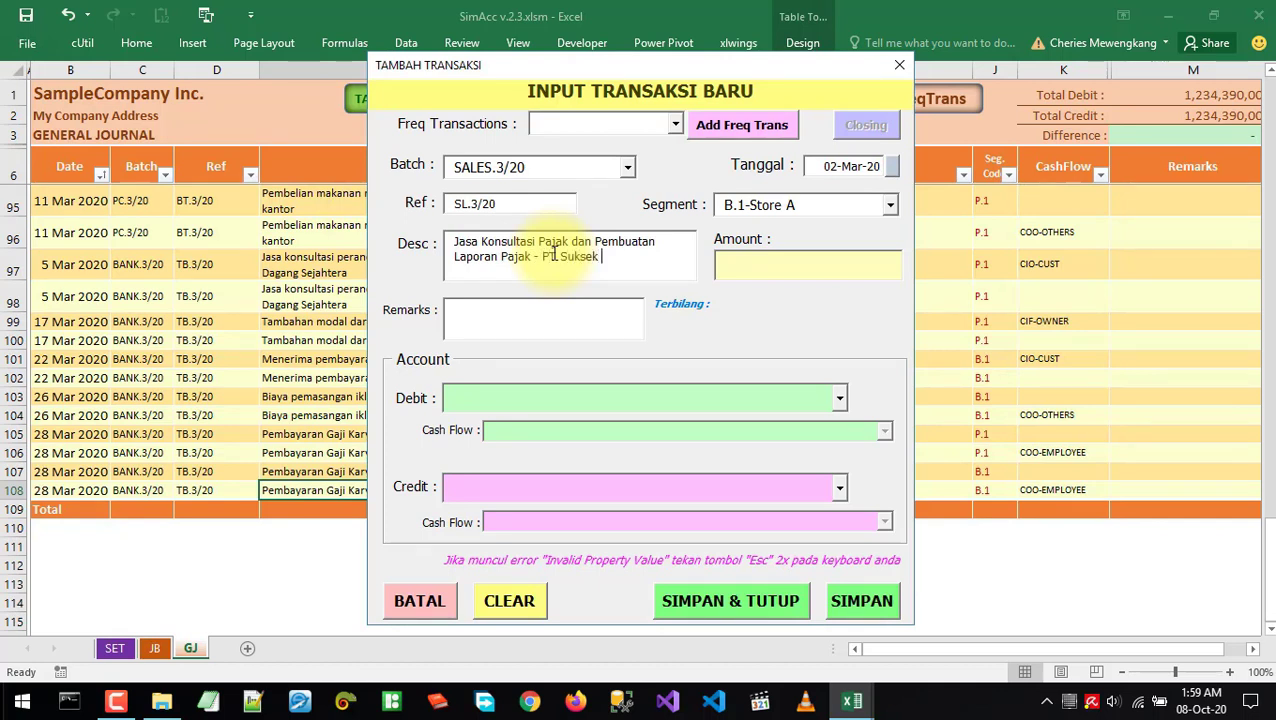
pyautogui.write('s')
pyautogui.hotkey('alt', 'Tab')
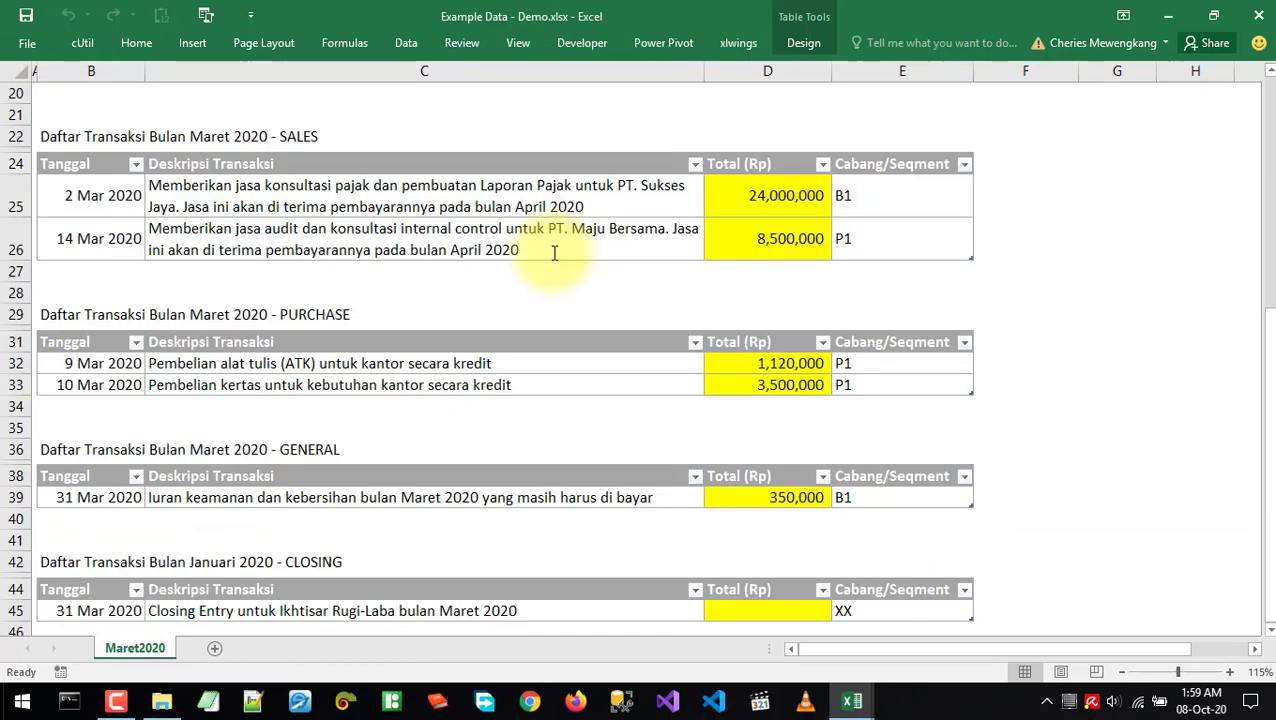
pyautogui.hotkey('alt', 'Tab')
pyautogui.hotkey('alt', 'Tab')
pyautogui.hotkey('alt', 'Tab')
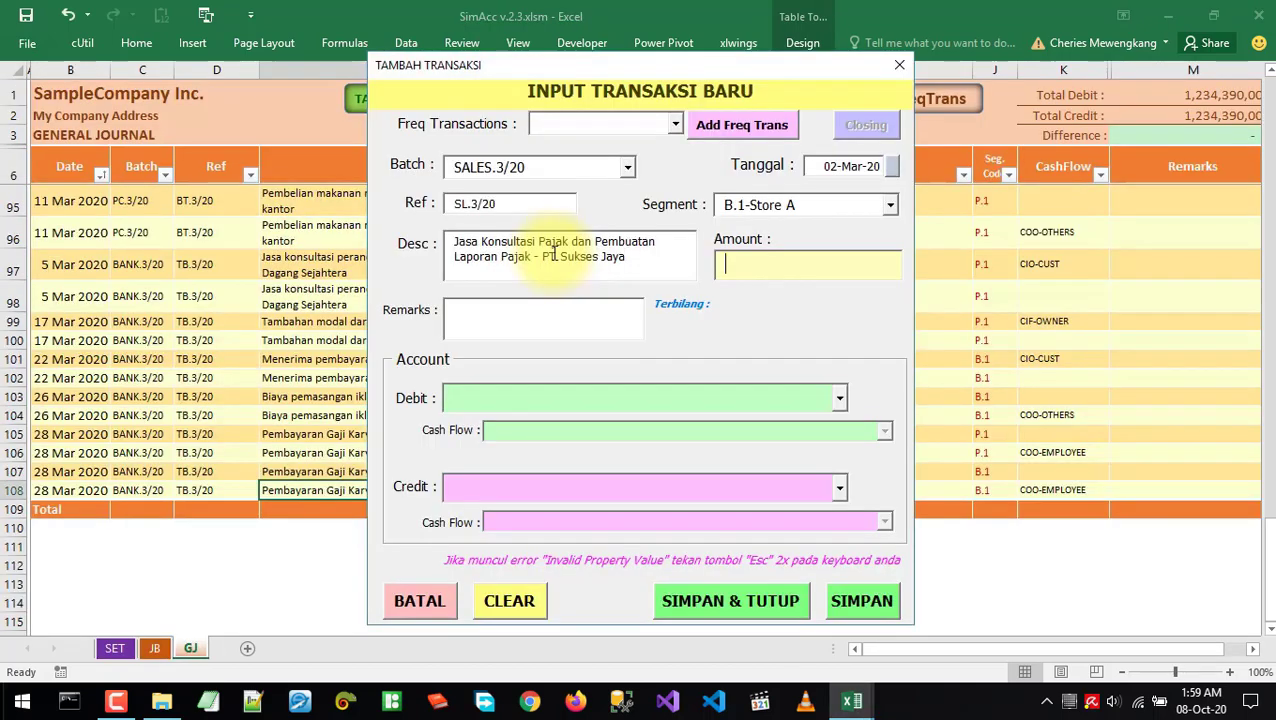
# Set the transaction amount to 24,000,000 and the debit account to 1100-Piutang usaha
pyautogui.write('24000000')
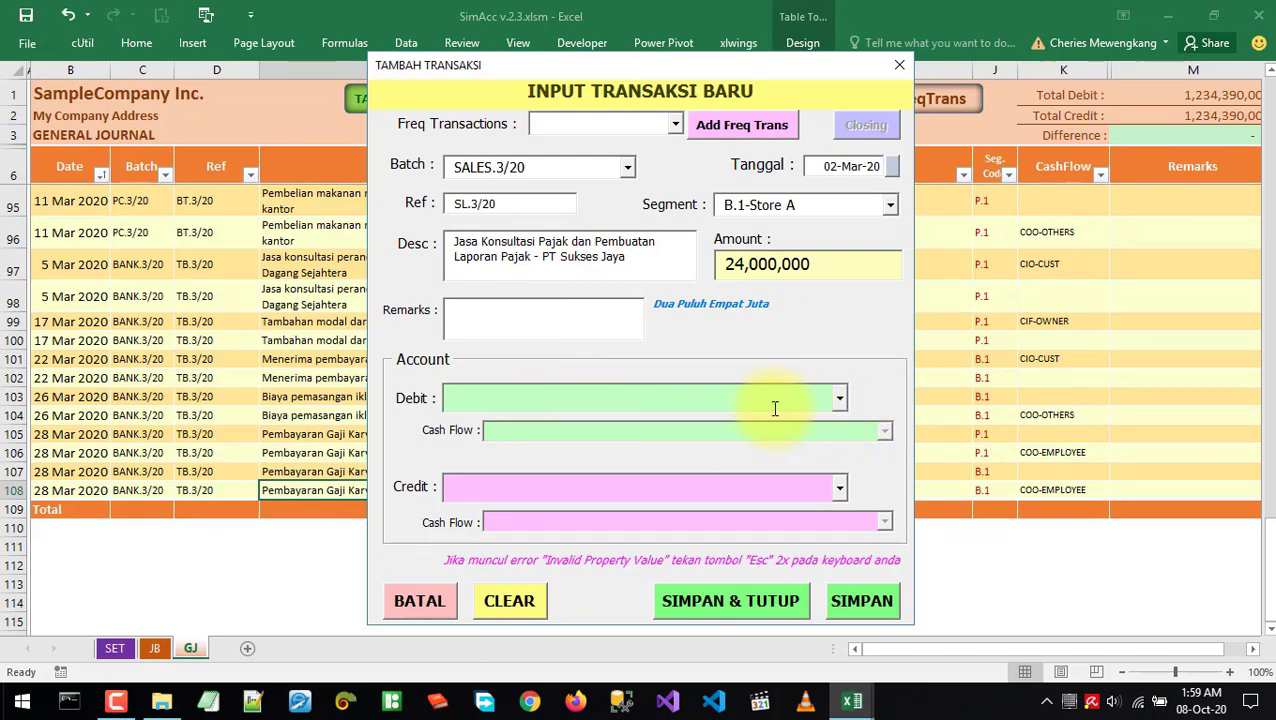
pyautogui.click(839, 398)
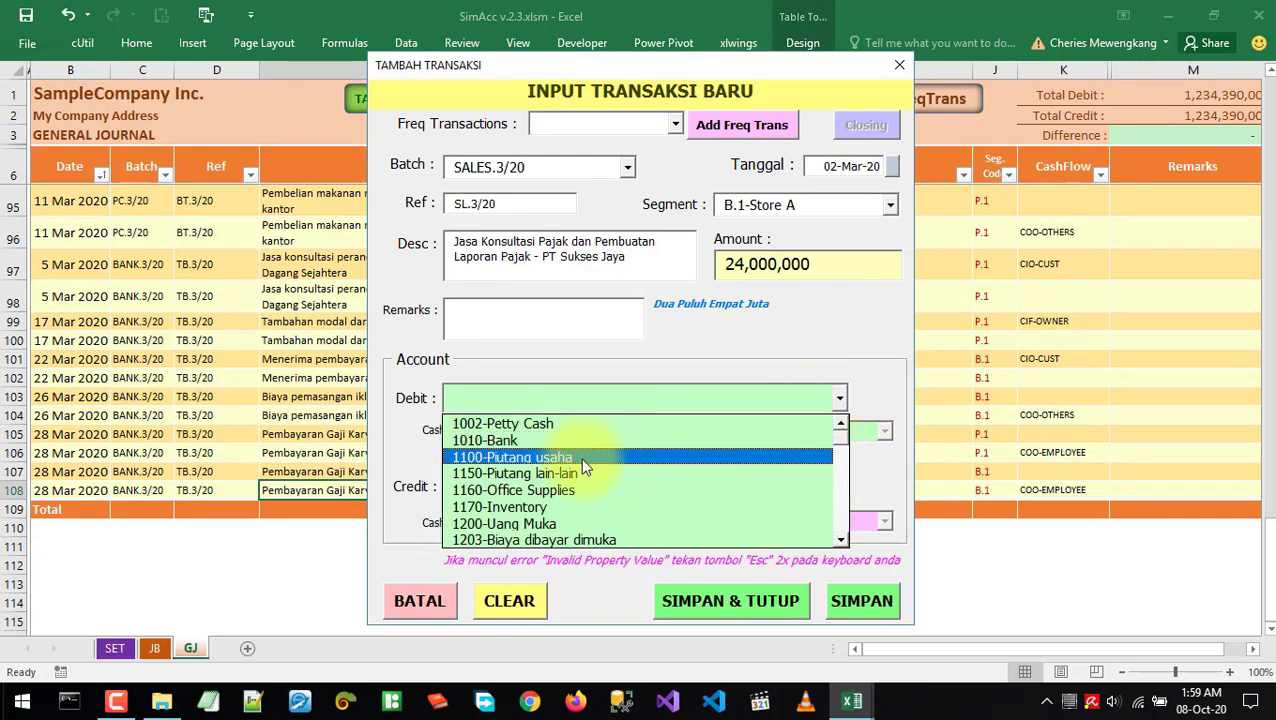
pyautogui.click(604, 457)
# Set the credit account to 4001-Pendapatan Jasa from the chart of accounts filtered by PENDAPATAN, and save the transaction
pyautogui.click(712, 490)
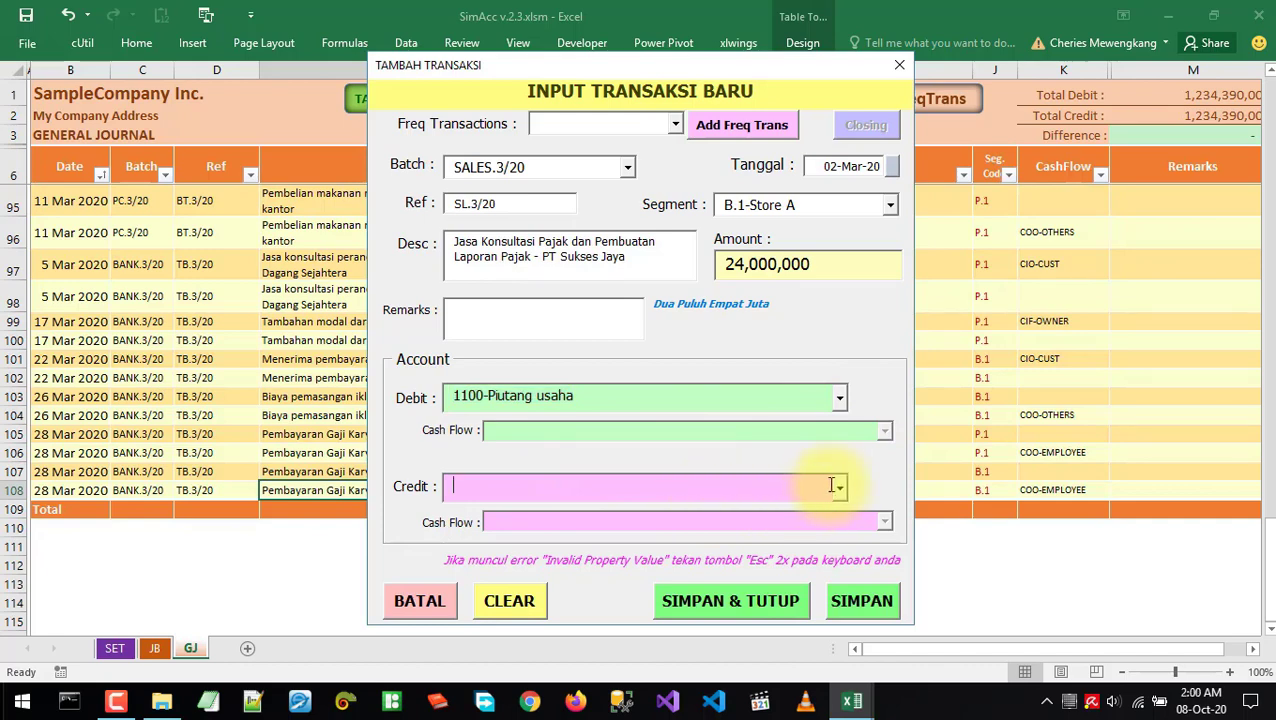
pyautogui.click(839, 488)
pyautogui.doubleClick(794, 486)
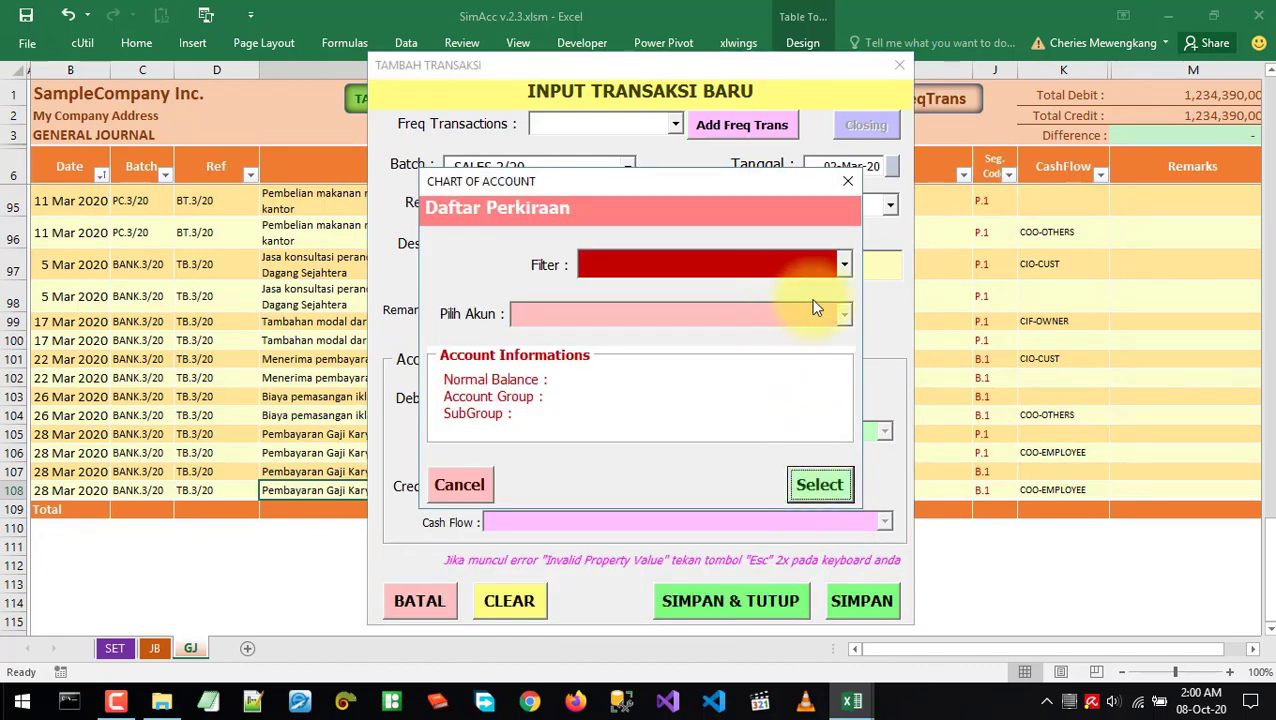
pyautogui.click(845, 265)
pyautogui.click(706, 368)
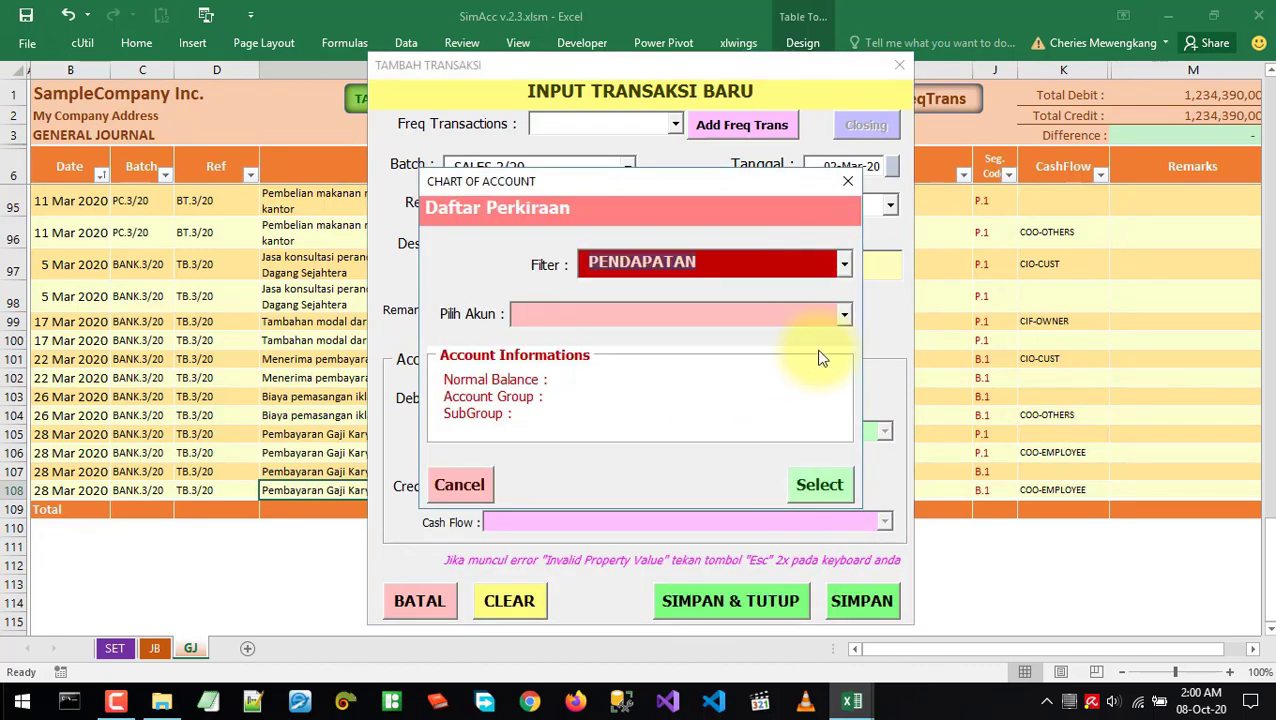
pyautogui.click(852, 316)
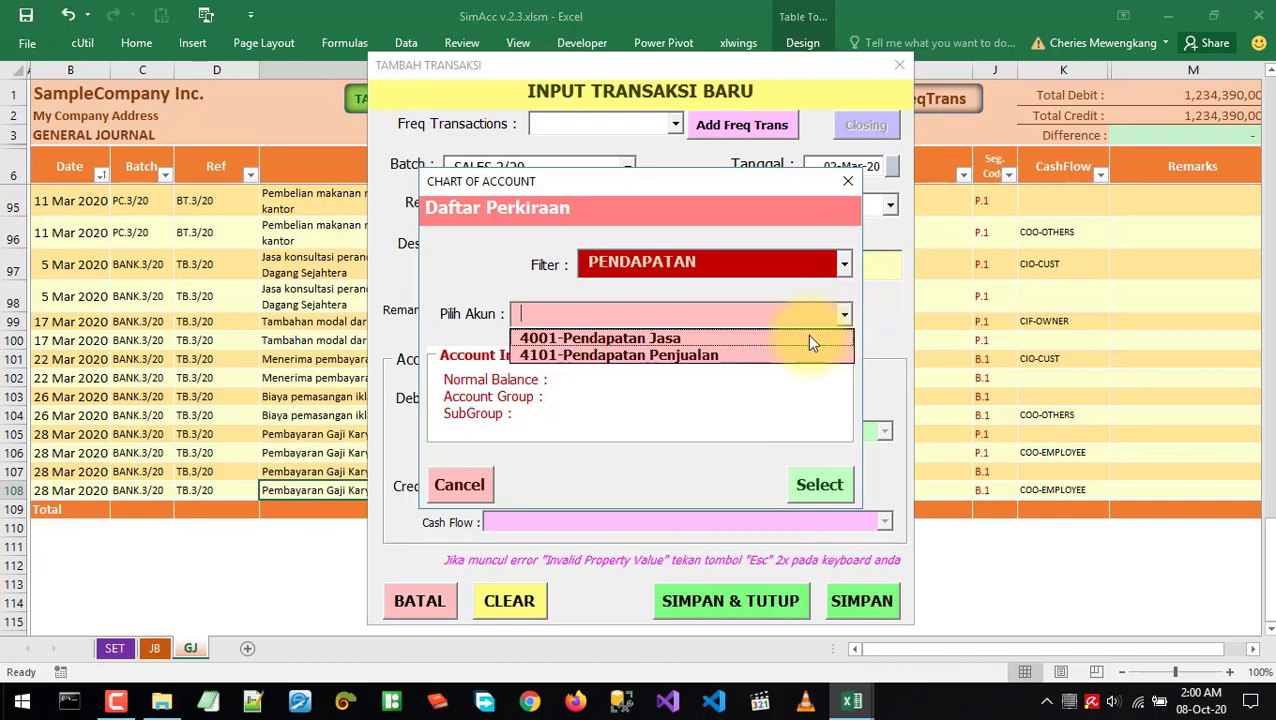
pyautogui.click(641, 342)
pyautogui.click(819, 484)
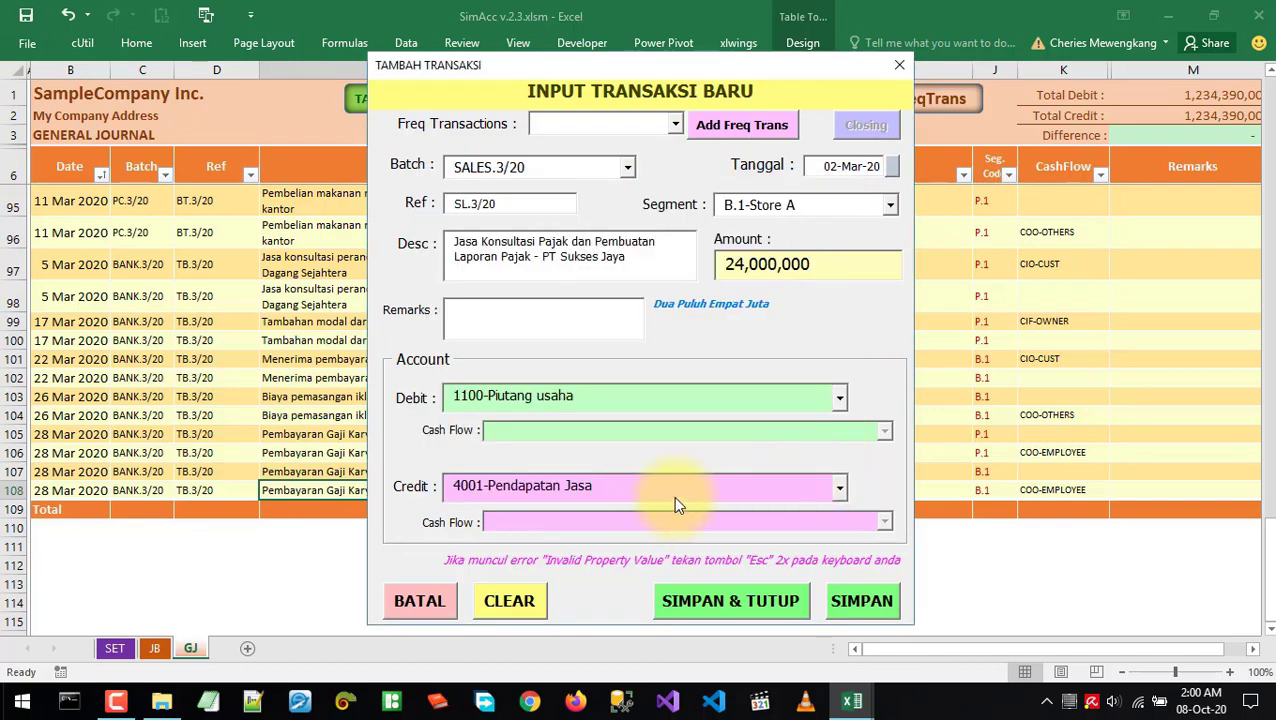
pyautogui.click(848, 602)
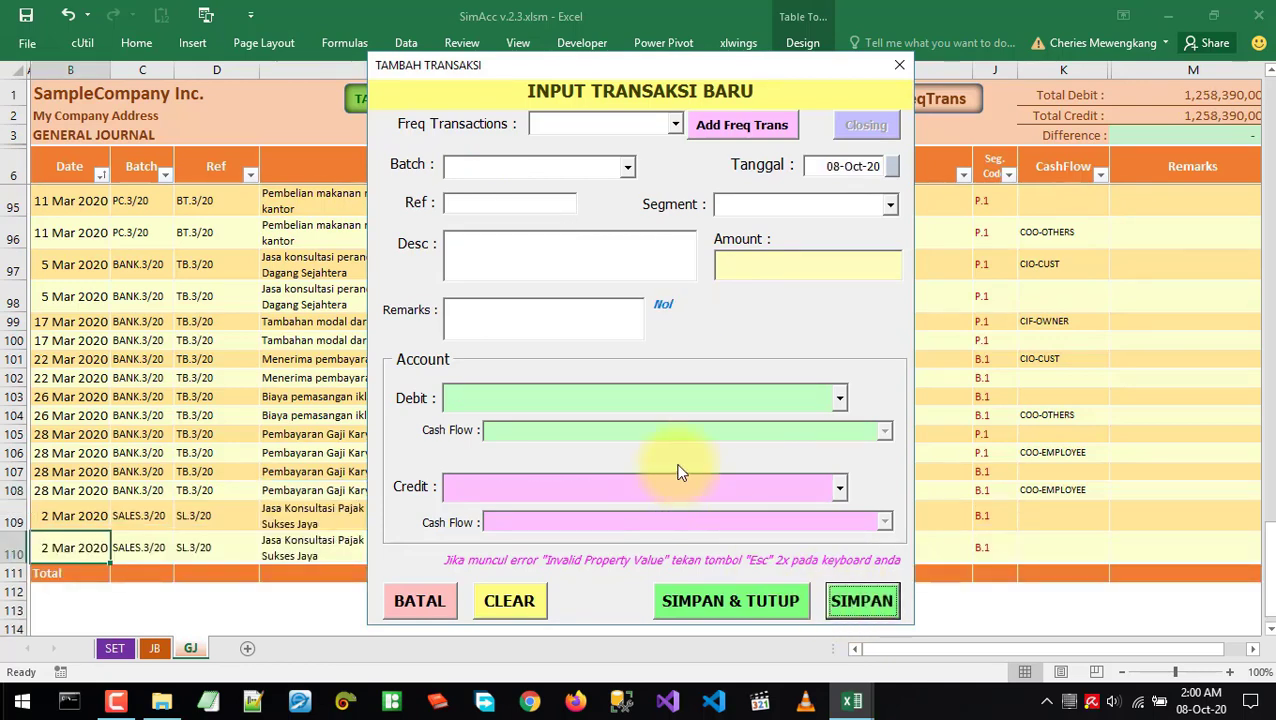
# Check the second sales entry in the Example Data - Demo workbook and start its transaction with batch SALES.3/20 dated 14 March 2020
pyautogui.hotkey('alt', 'Tab')
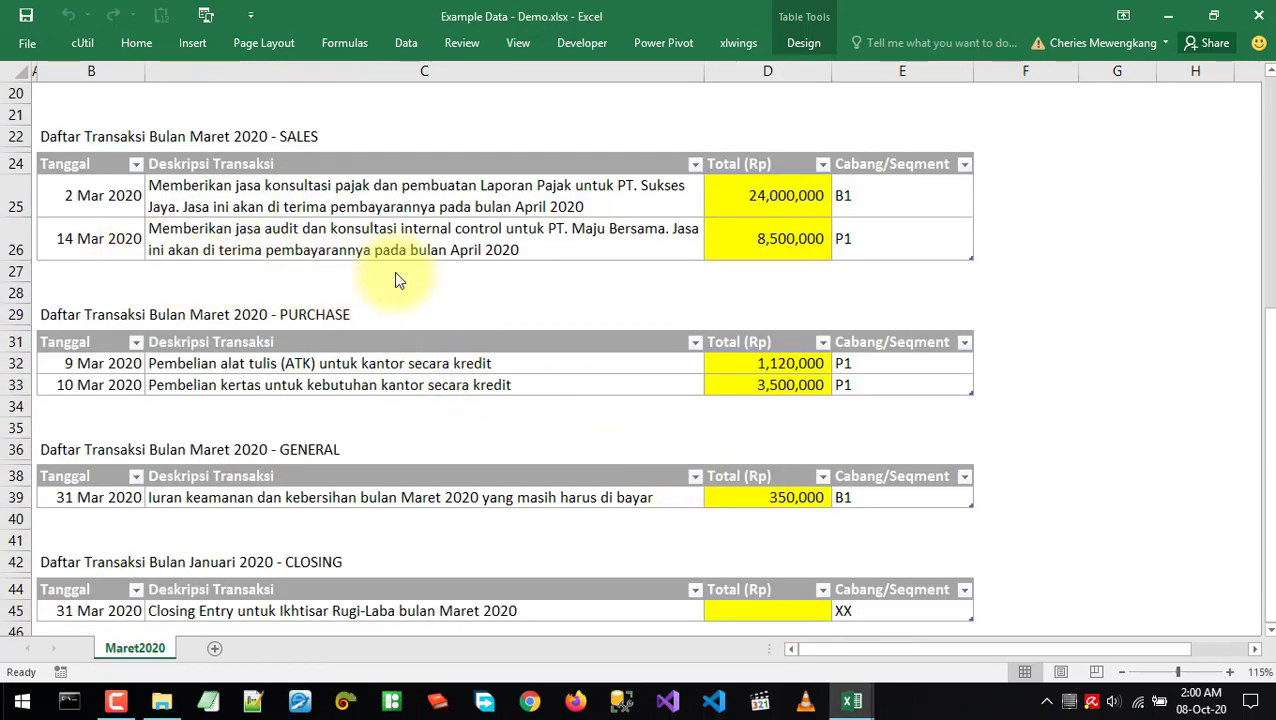
pyautogui.hotkey('alt', 'Tab')
pyautogui.click(624, 167)
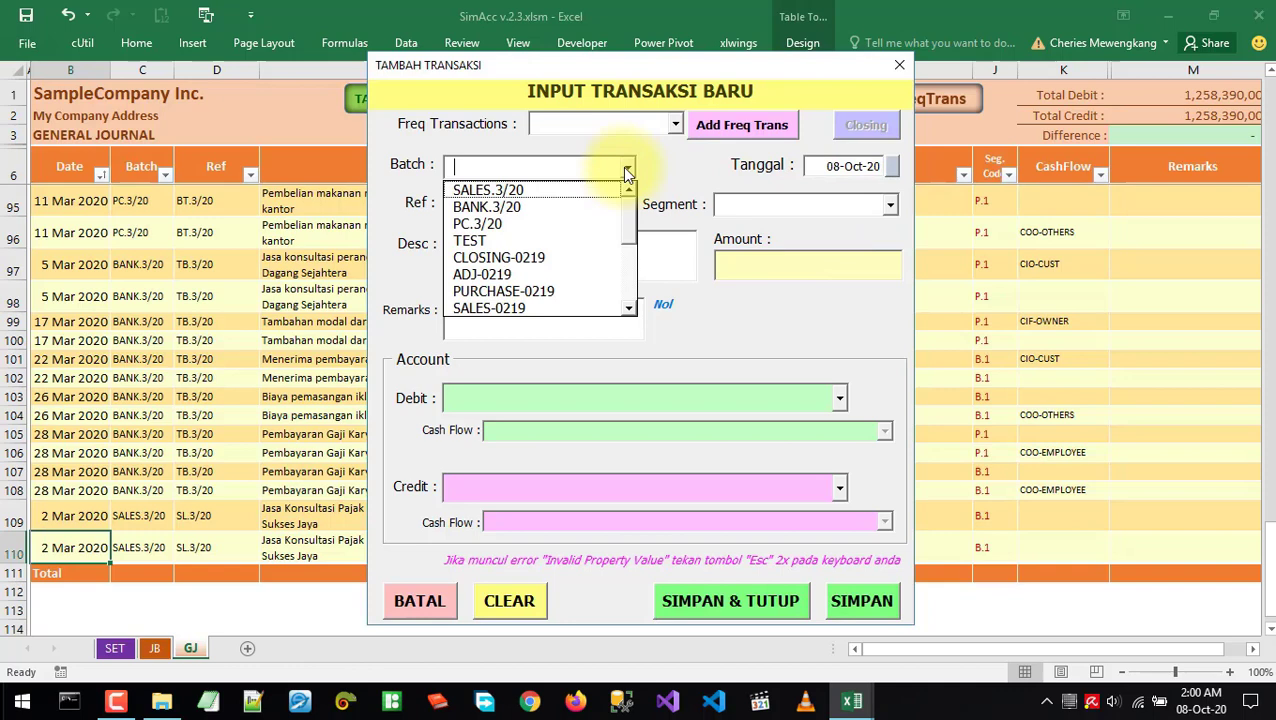
pyautogui.click(527, 187)
pyautogui.click(891, 166)
pyautogui.scroll(7, 598, 316)
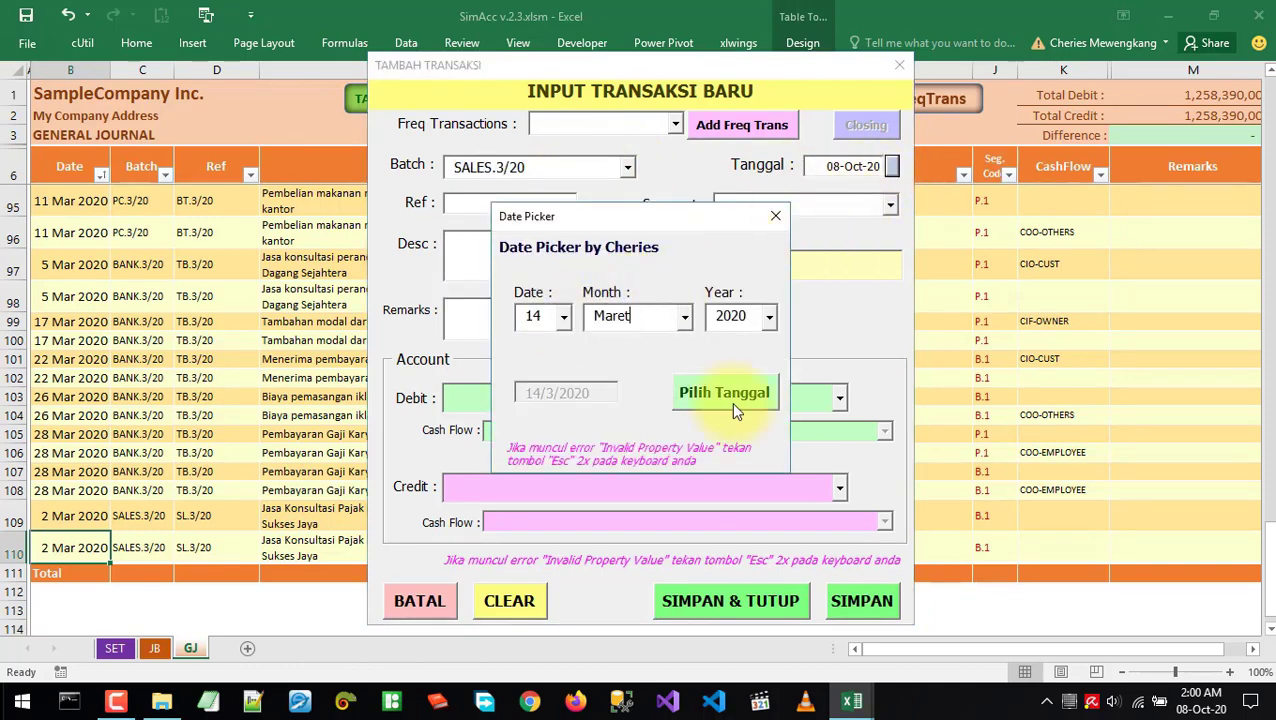
pyautogui.click(731, 400)
# Set the second sales transaction's reference to SL.3/20 and its segment to P.1-Project A
pyautogui.click(520, 204)
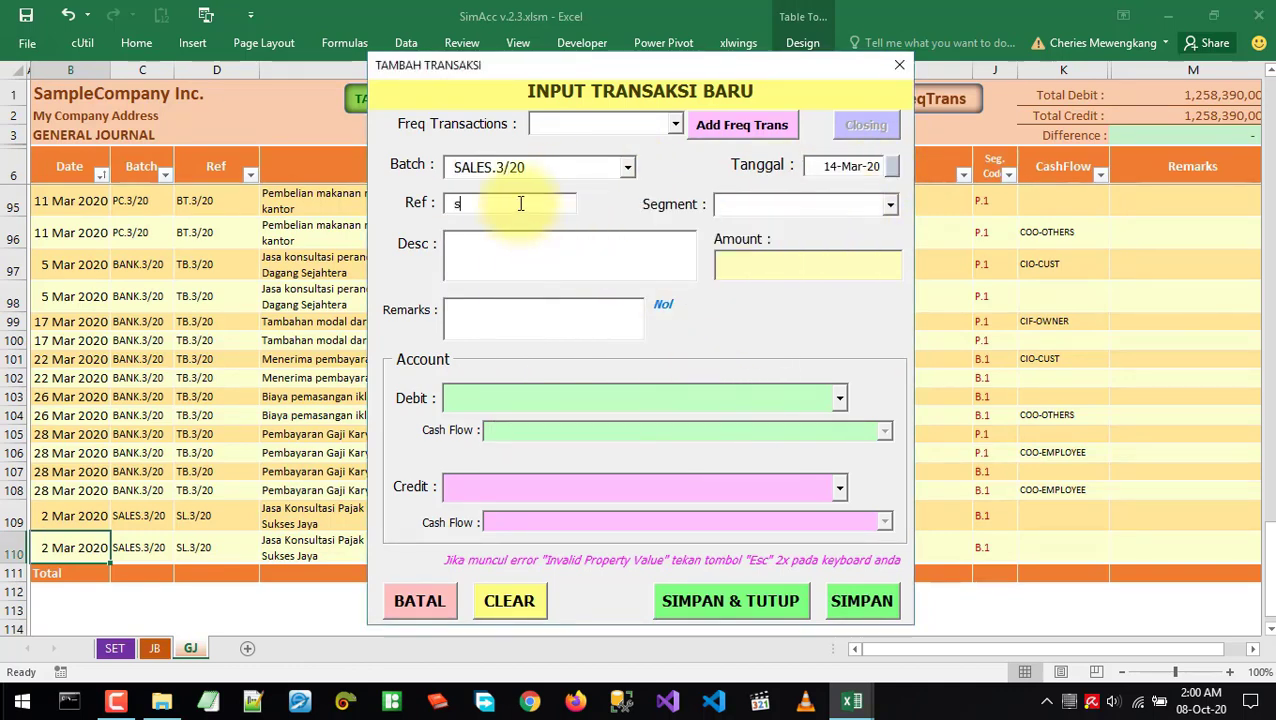
pyautogui.write('s')
pyautogui.press('BackSpace')
pyautogui.write('SL.3/20')
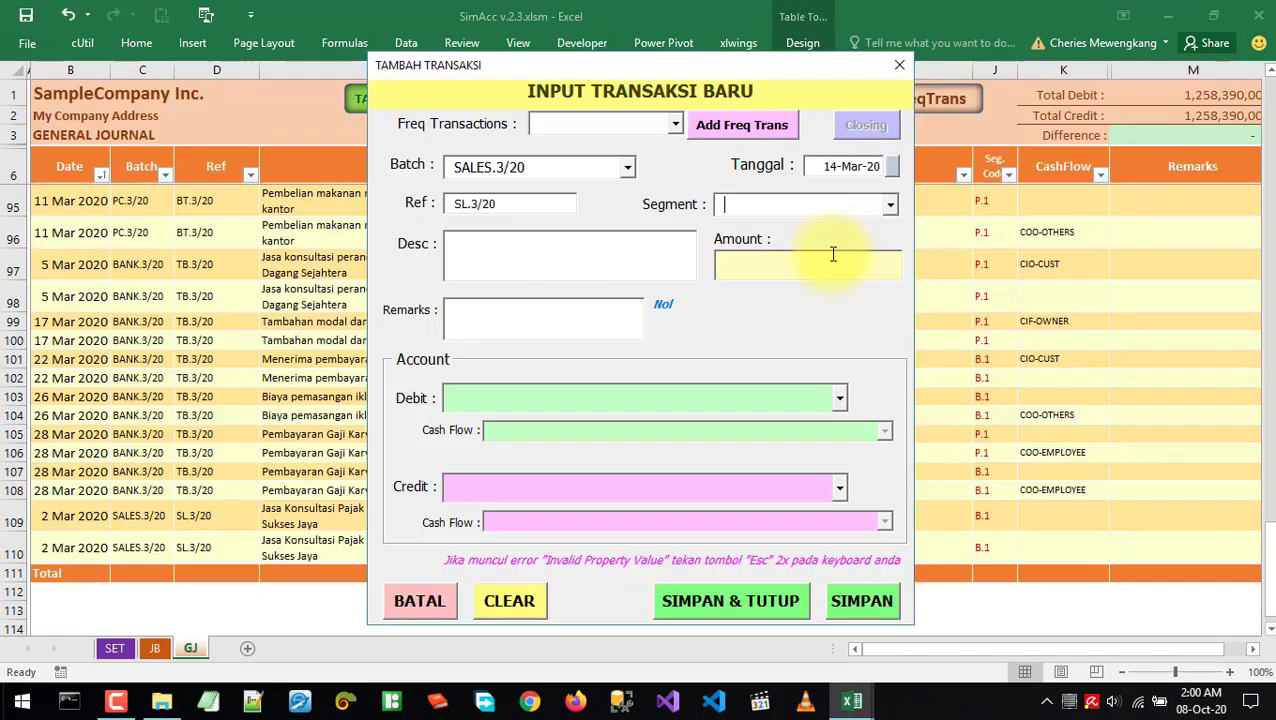
pyautogui.click(889, 205)
pyautogui.click(763, 219)
# Enter the description "Jasa Audit dan Konsultasi Internal Control - PT Maju Bersama" and the amount 8,500,000
pyautogui.click(592, 254)
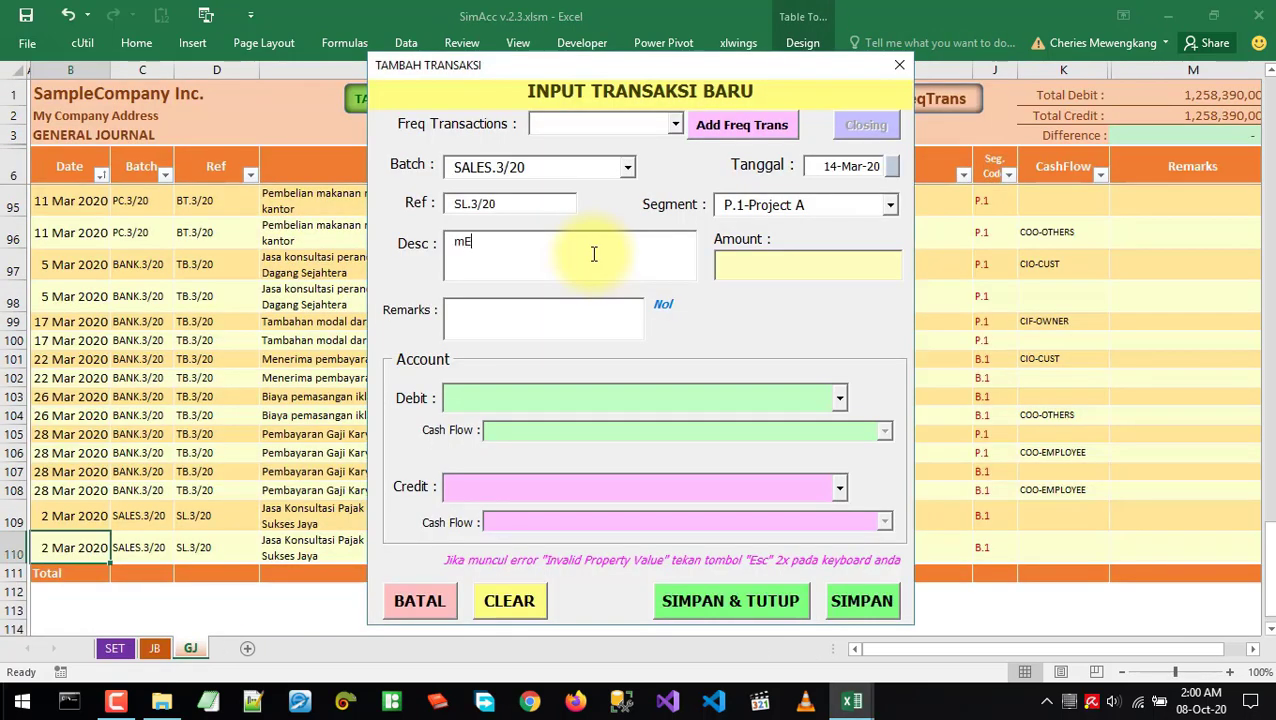
pyautogui.write('Jasa Audit dan Konsultasi Internal Control - PT Maju Bersama')
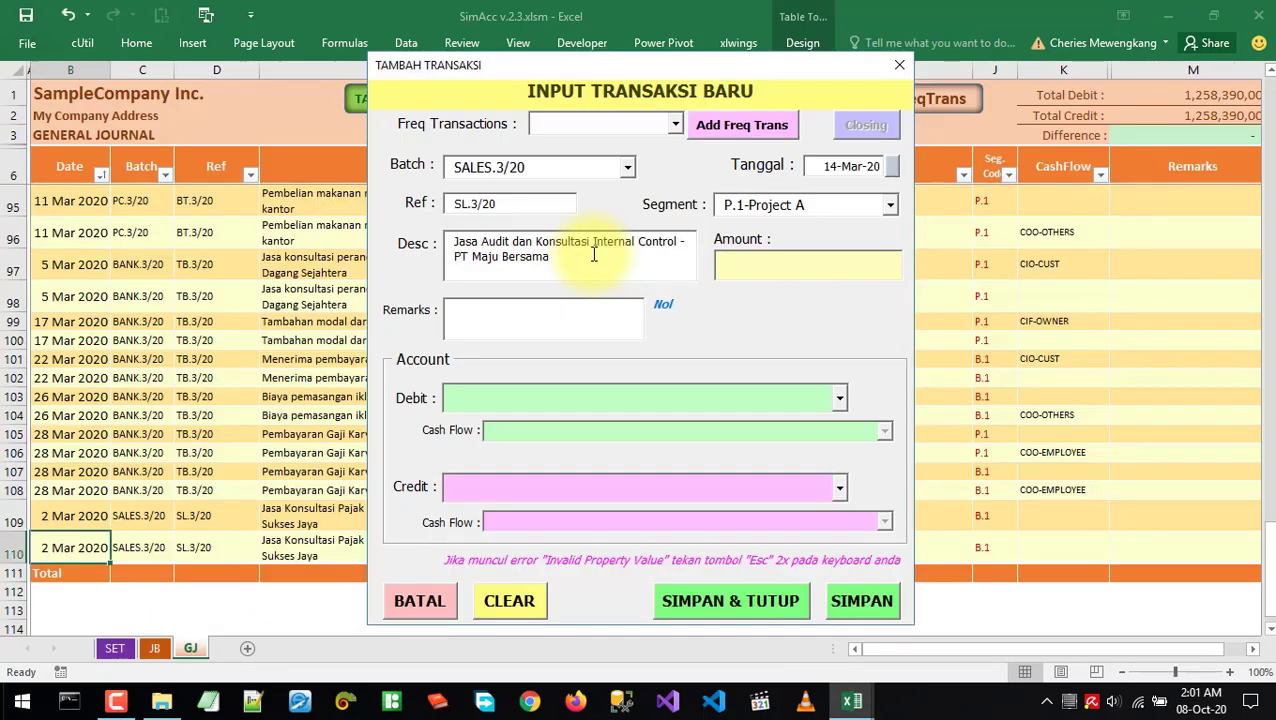
pyautogui.write('8500000')
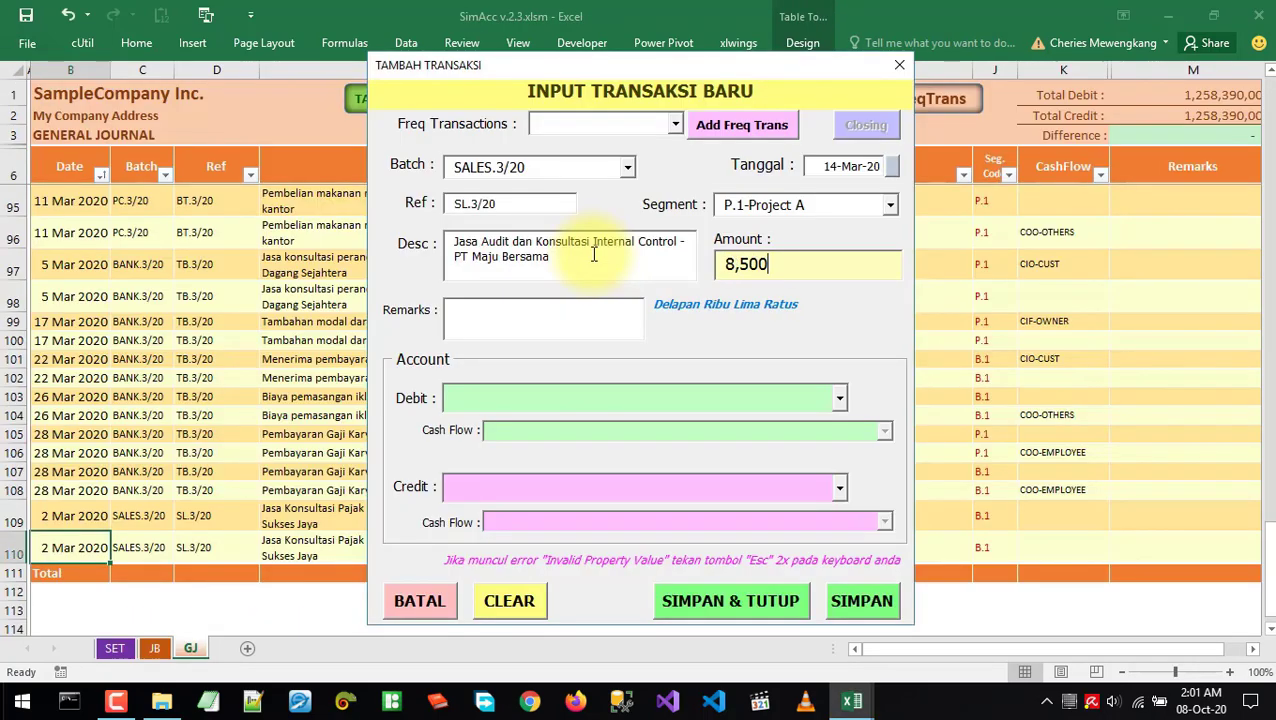
pyautogui.press('Tab')
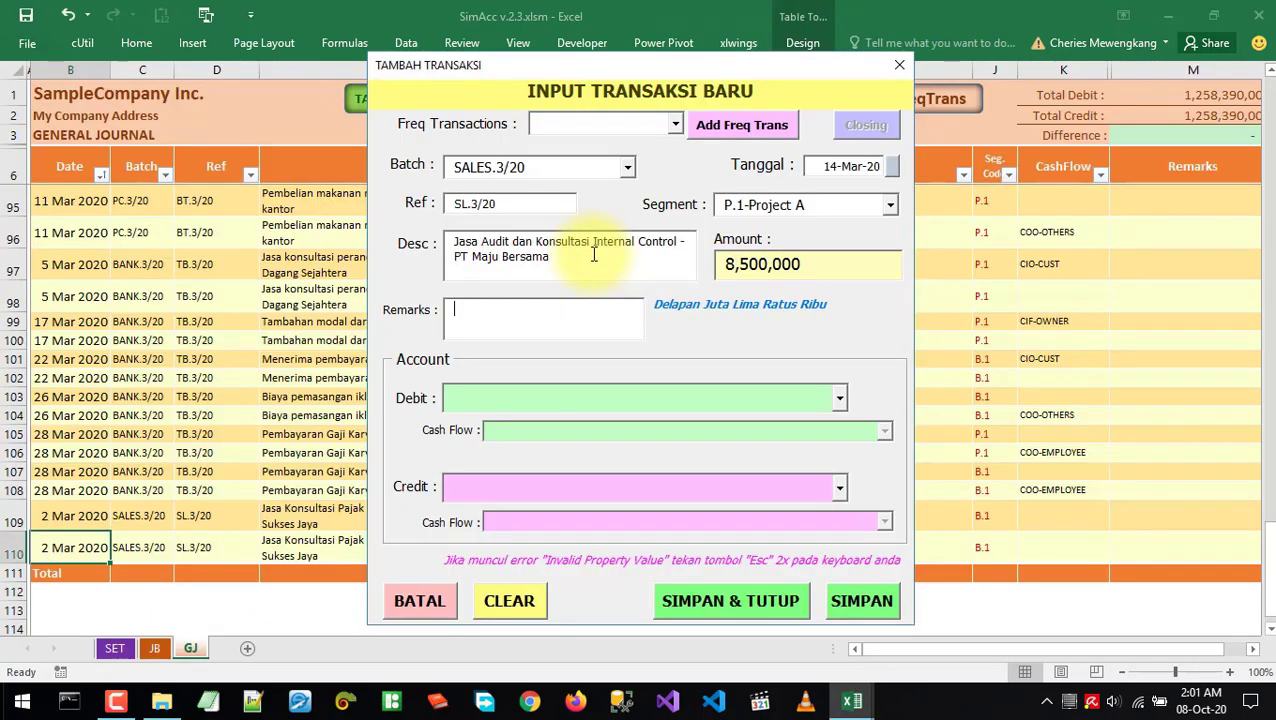
# Save the transaction with debit account 1100-Piutang usaha and credit account 4001-Pendapatan Jasa, and close the entry form
pyautogui.click(840, 398)
pyautogui.click(541, 456)
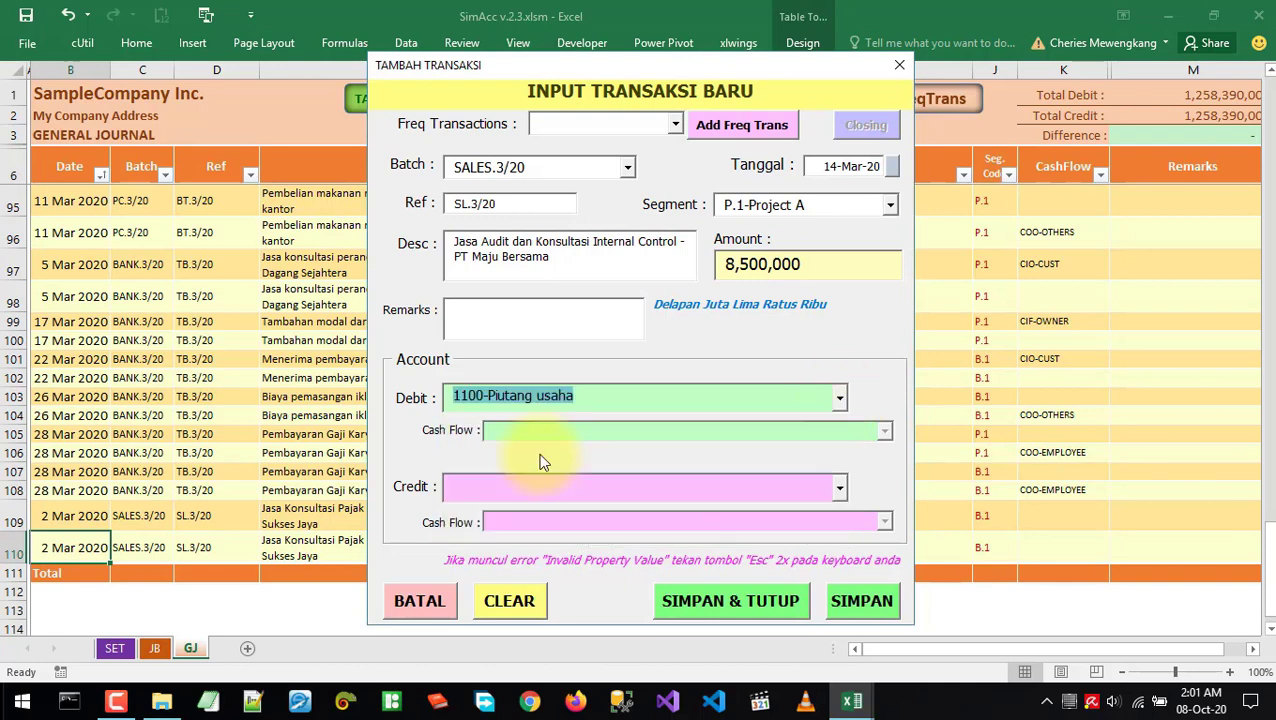
pyautogui.click(846, 490)
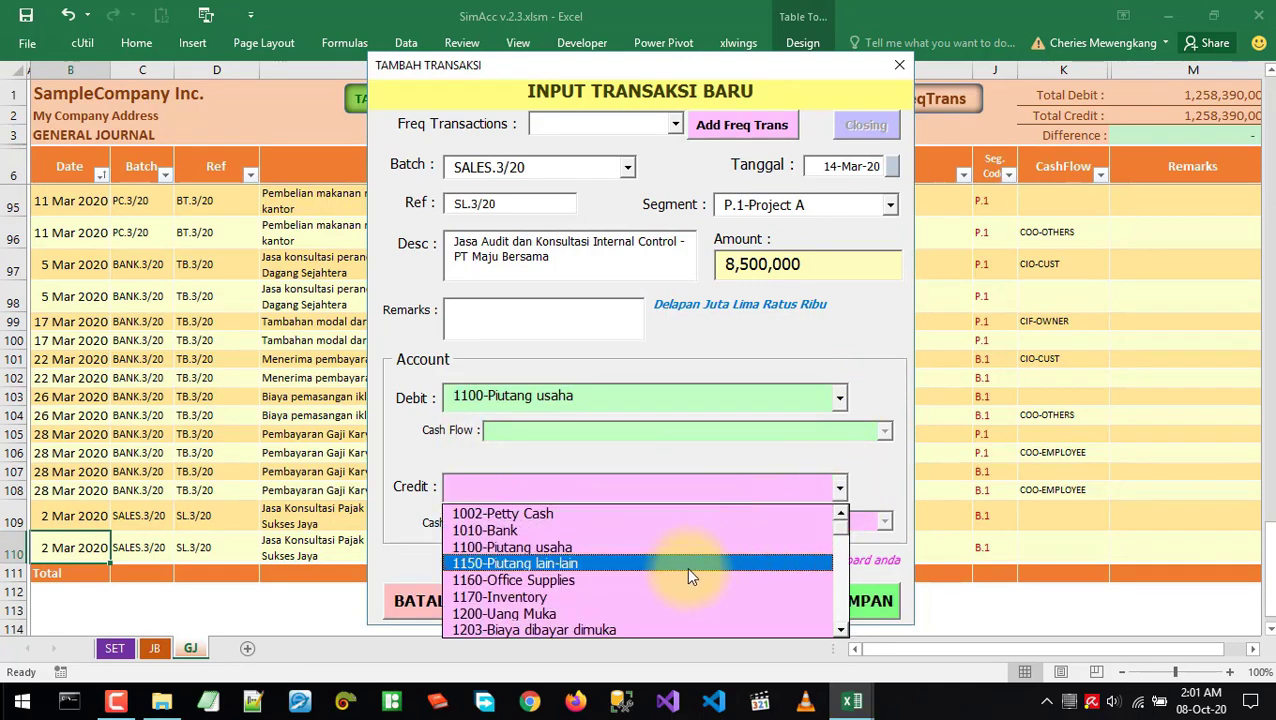
pyautogui.click(600, 484)
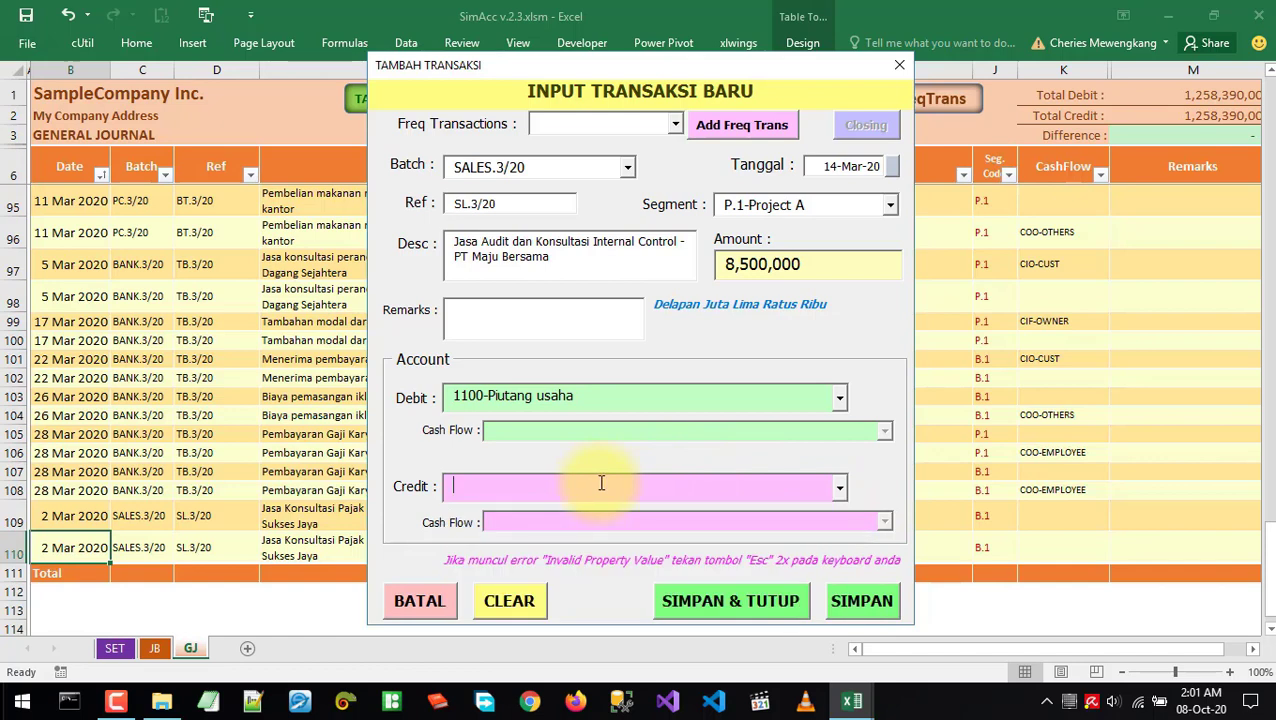
pyautogui.write('4001-Pendapatan Jasa')
pyautogui.click(628, 488)
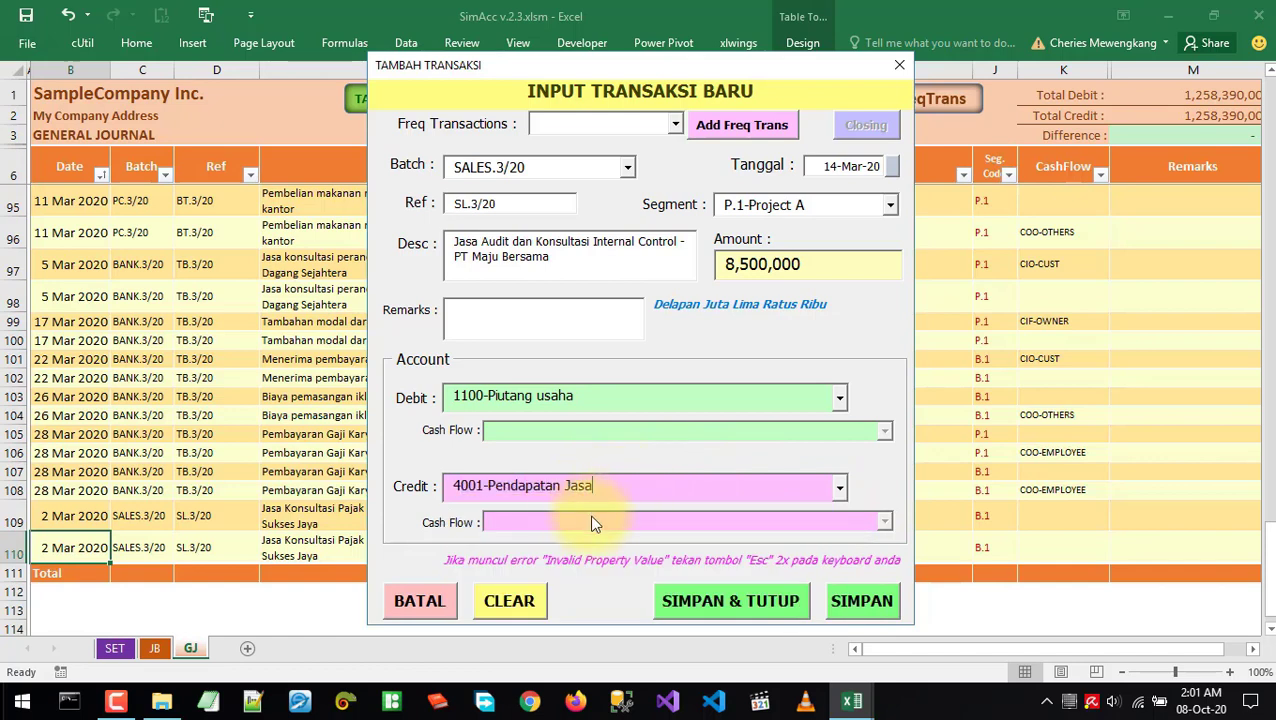
pyautogui.click(876, 603)
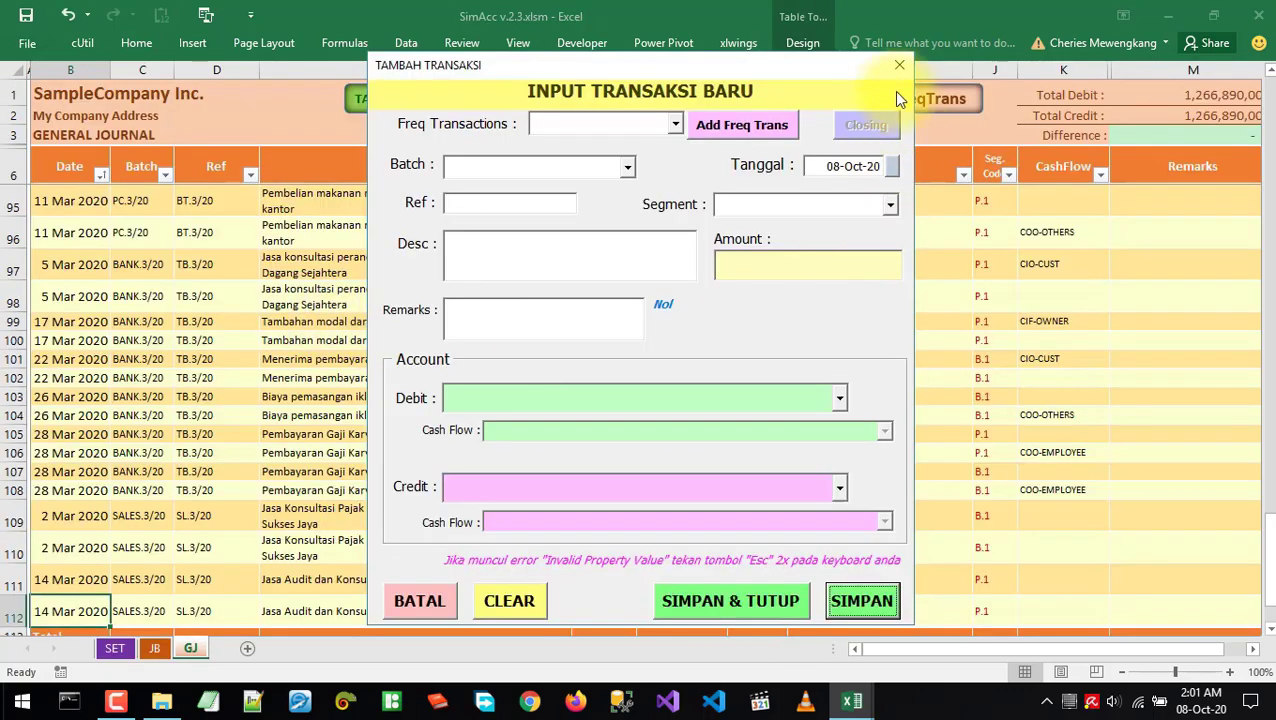
pyautogui.press('Escape')
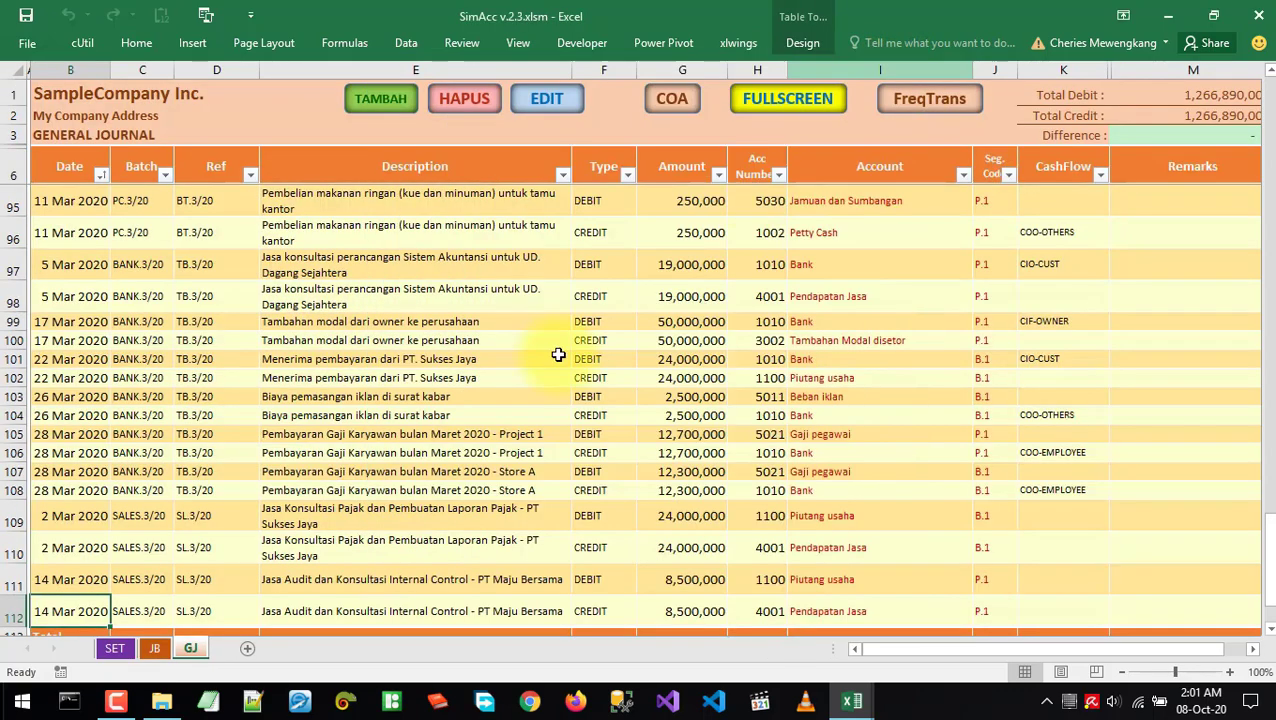
# Add a new row dated 31 Mar 2020 below the SALES.3/20 batch on the JB sheet
pyautogui.click(140, 649)
pyautogui.click(150, 309)
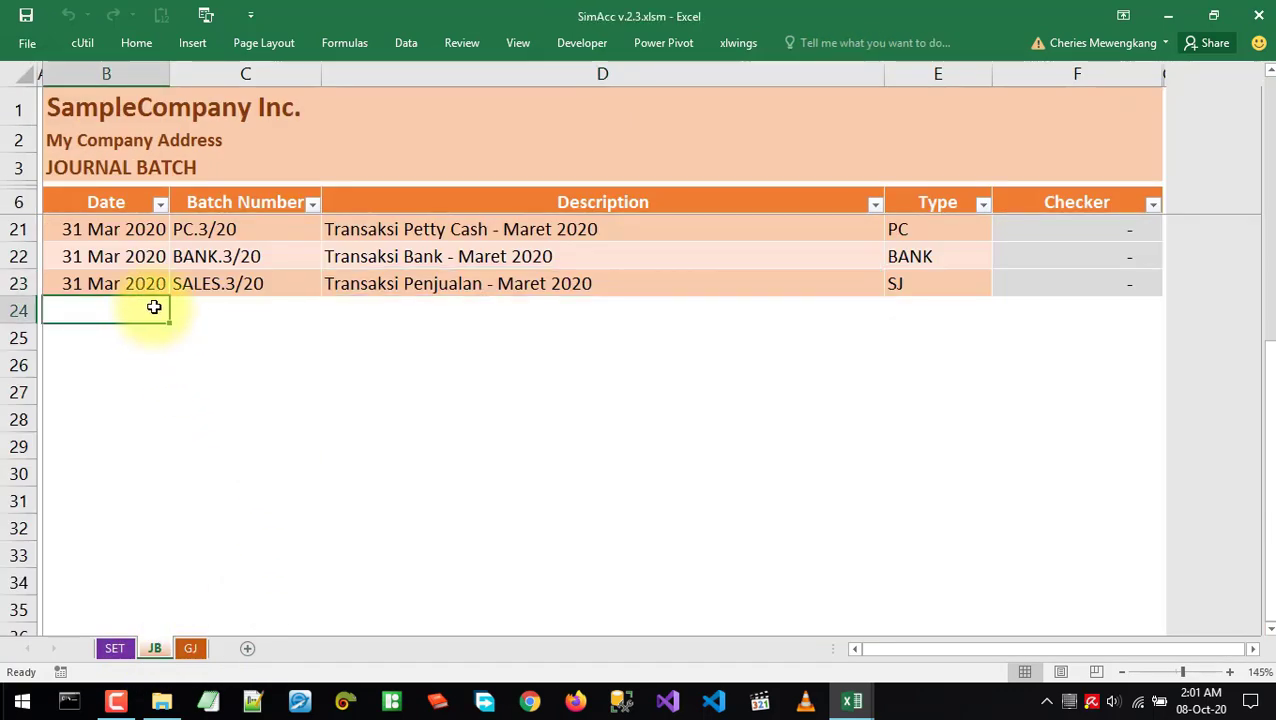
pyautogui.write('31ja')
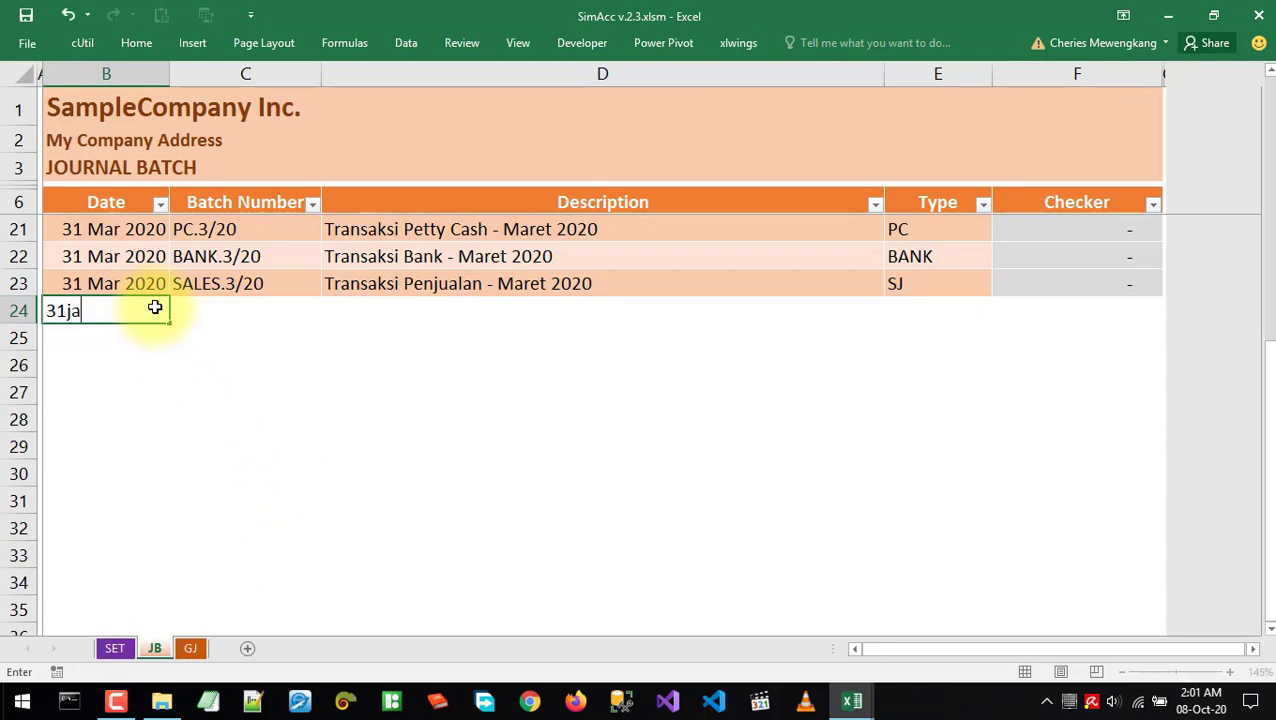
pyautogui.press('BackSpace')
pyautogui.press('BackSpace')
pyautogui.write('mar2020')
pyautogui.press('Tab')
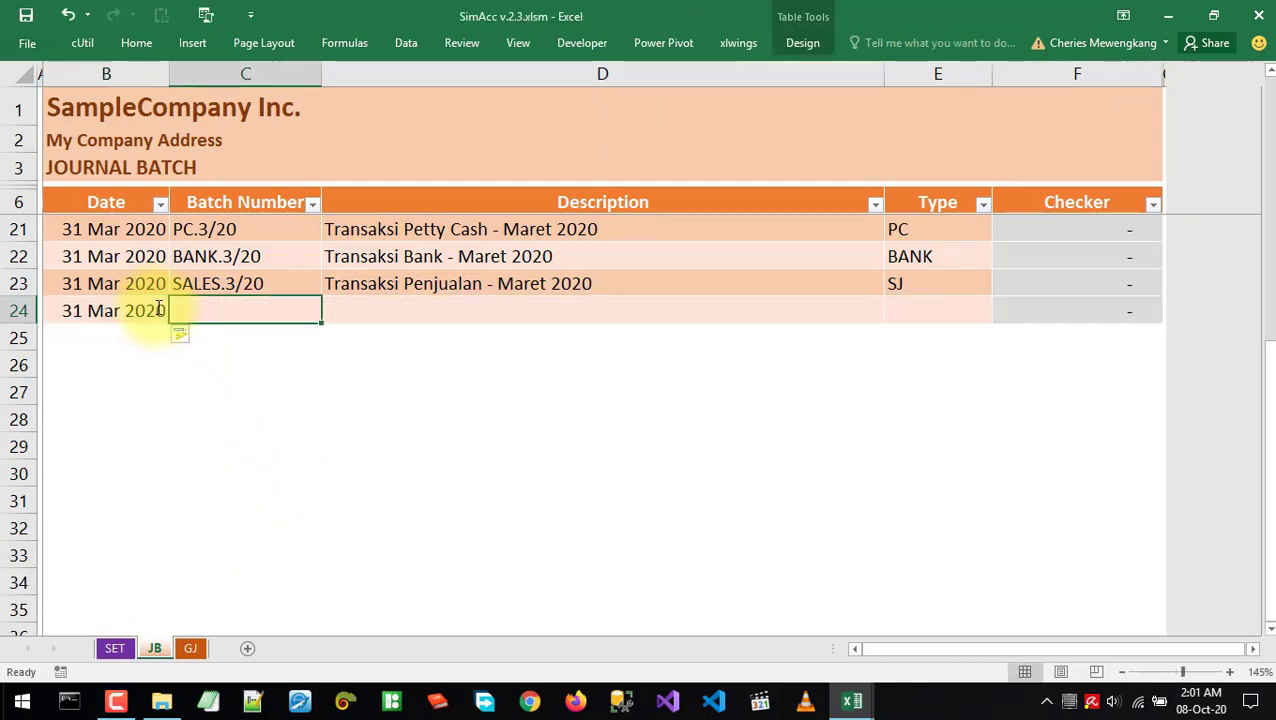
# Enter the batch number PUR.3/20 and the description "Transaksi Pembelian - Maret 2020" in the new 31 Mar 2020 row
pyautogui.write('PU')
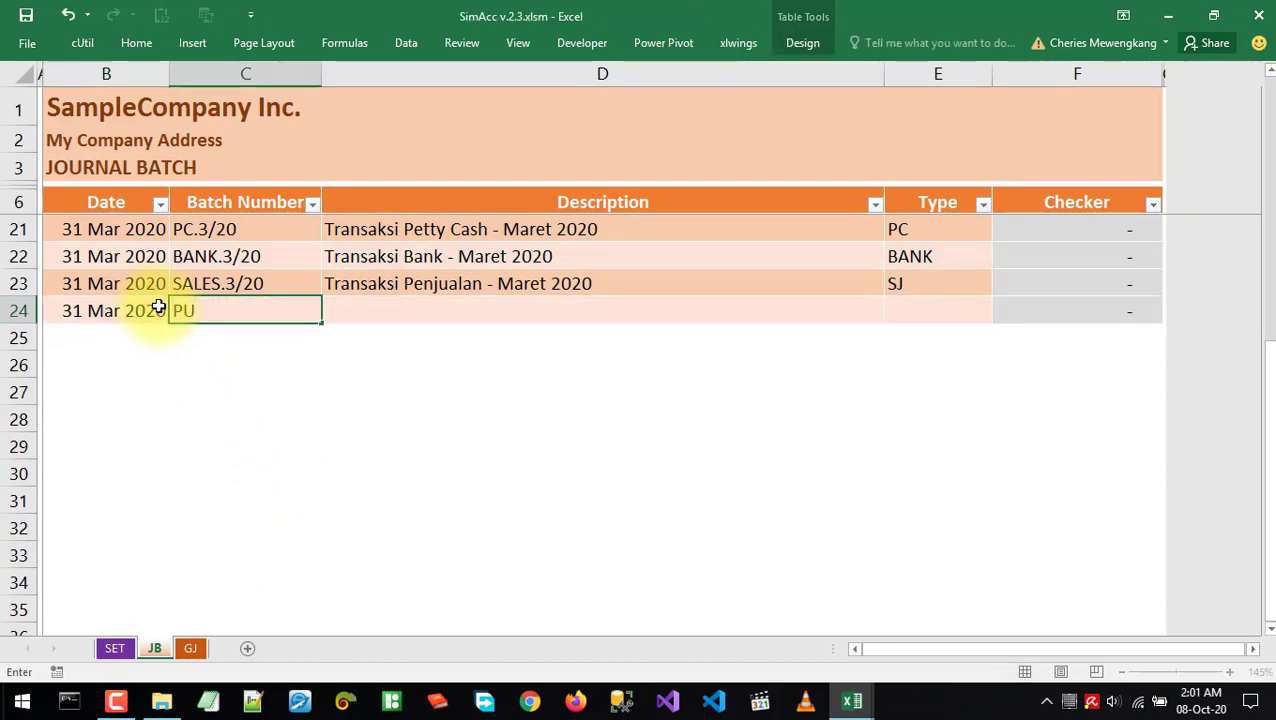
pyautogui.write('R.3/')
pyautogui.press('BackSpace')
pyautogui.press('BackSpace')
pyautogui.press('BackSpace')
pyautogui.write('/20')
pyautogui.press('Tab')
pyautogui.write('Transaksi Pembelian - Maret 2')
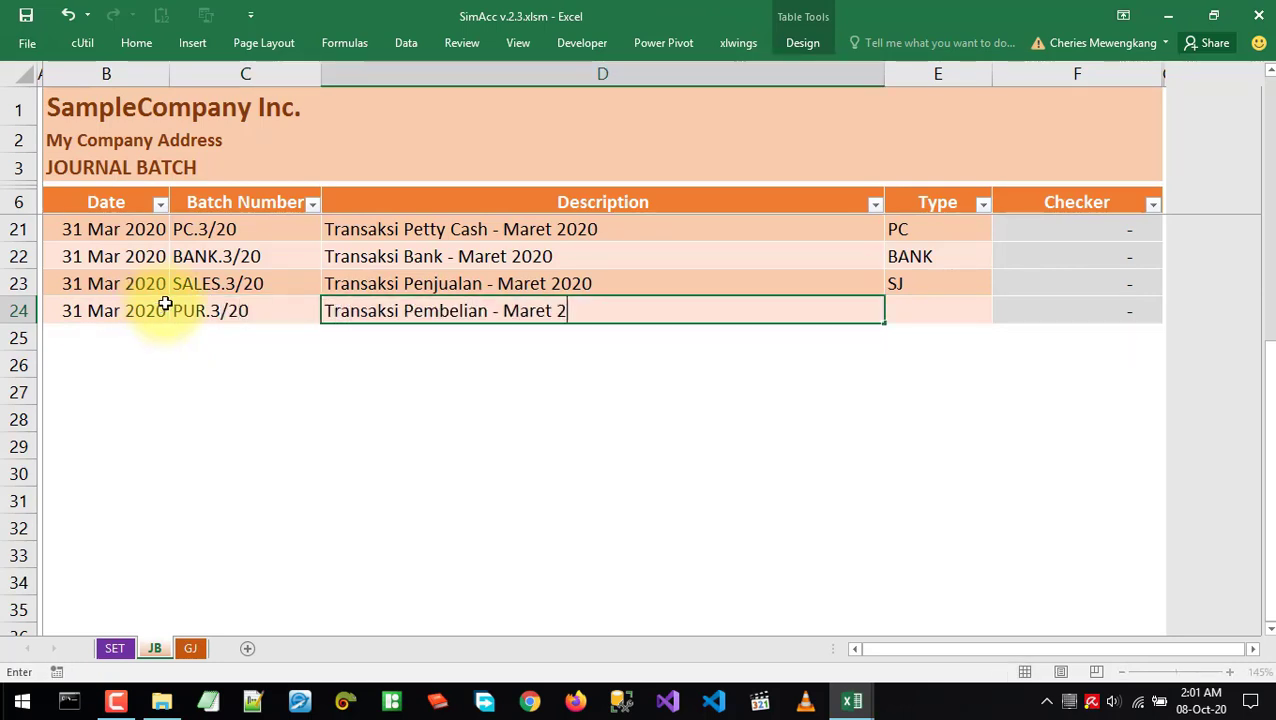
pyautogui.write('020')
pyautogui.press('Tab')
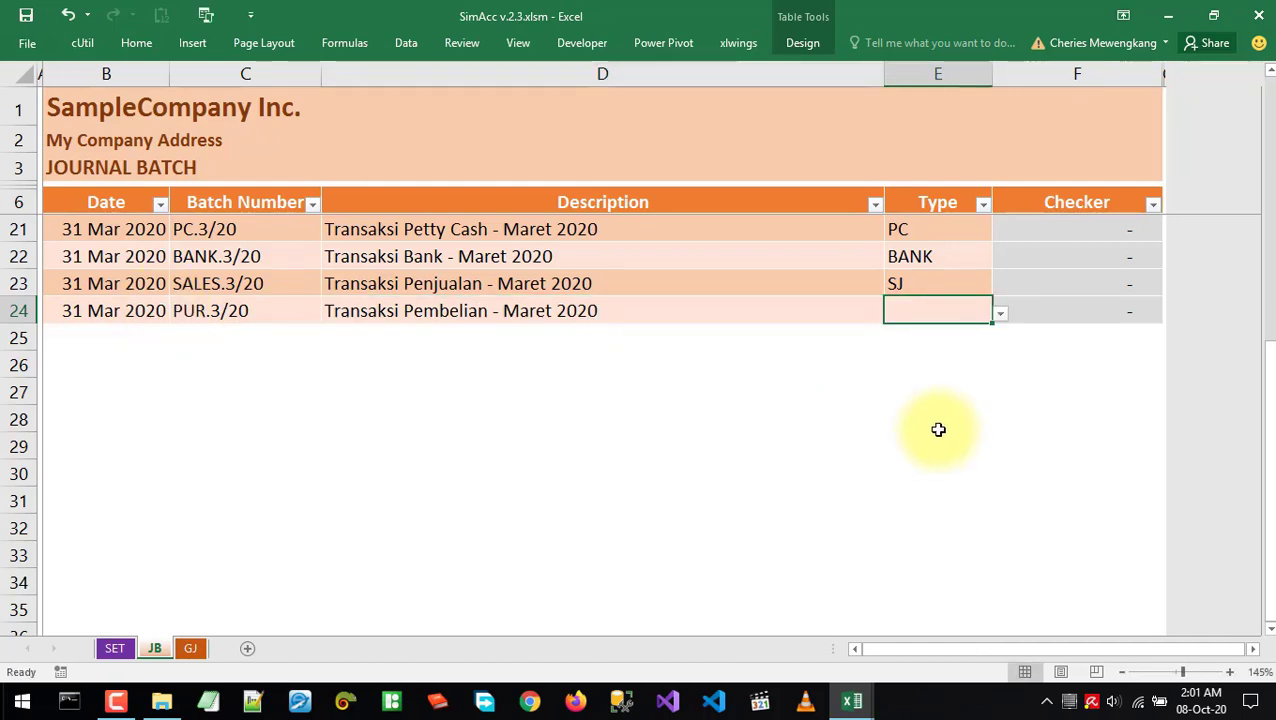
# Set the type of the PUR.3/20 batch to PJ
pyautogui.click(1000, 314)
pyautogui.click(851, 389)
pyautogui.click(752, 306)
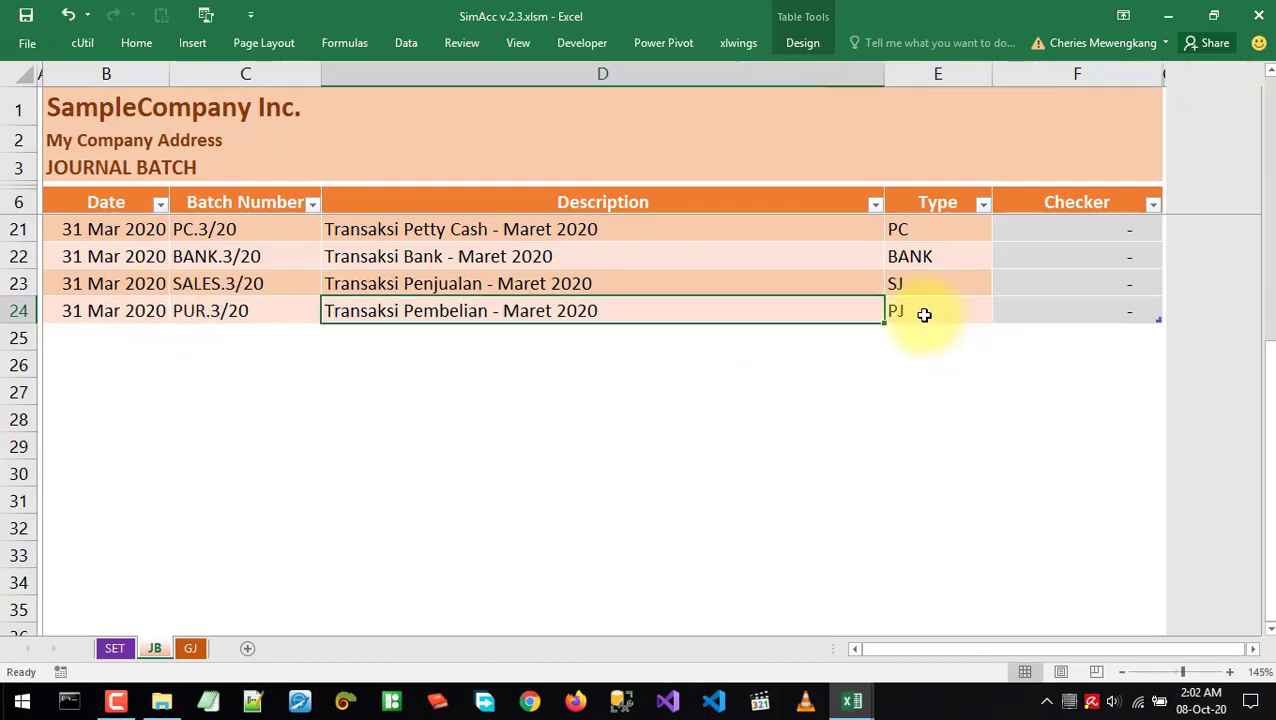
pyautogui.click(923, 315)
# Start a new transaction entry on the GJ sheet and assign it to batch PUR.3/20
pyautogui.click(190, 650)
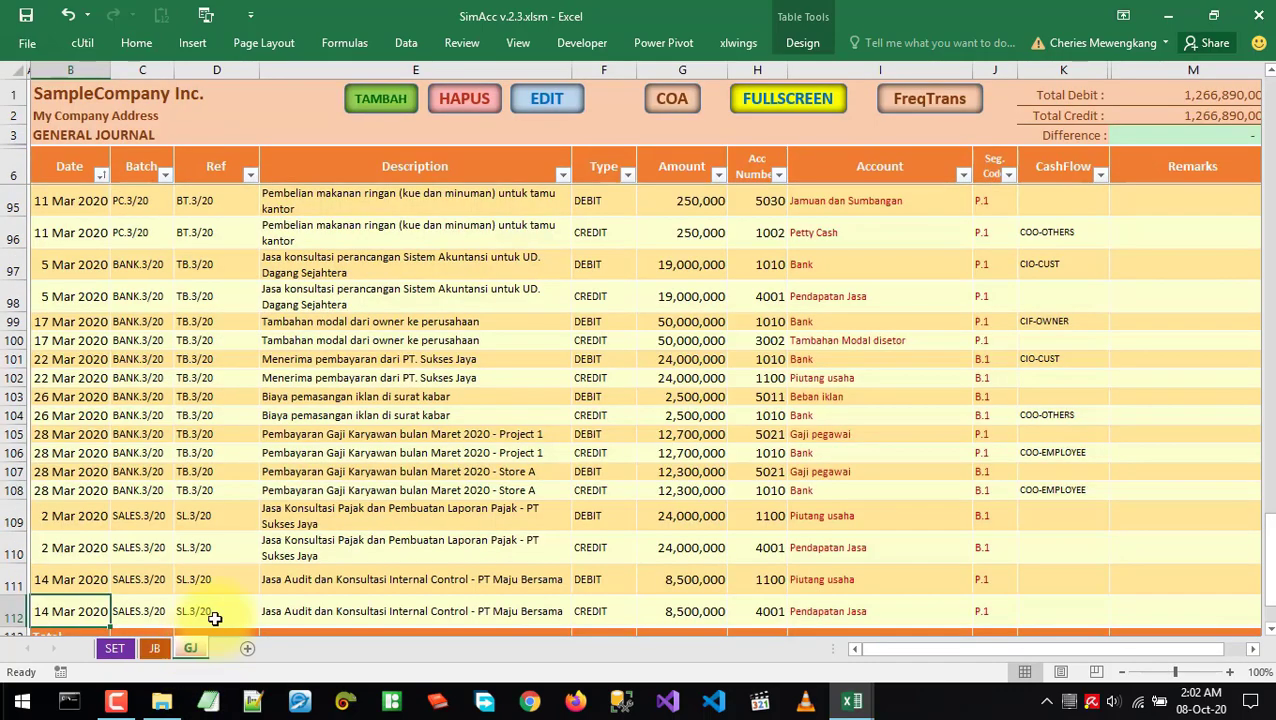
pyautogui.click(380, 100)
pyautogui.click(627, 168)
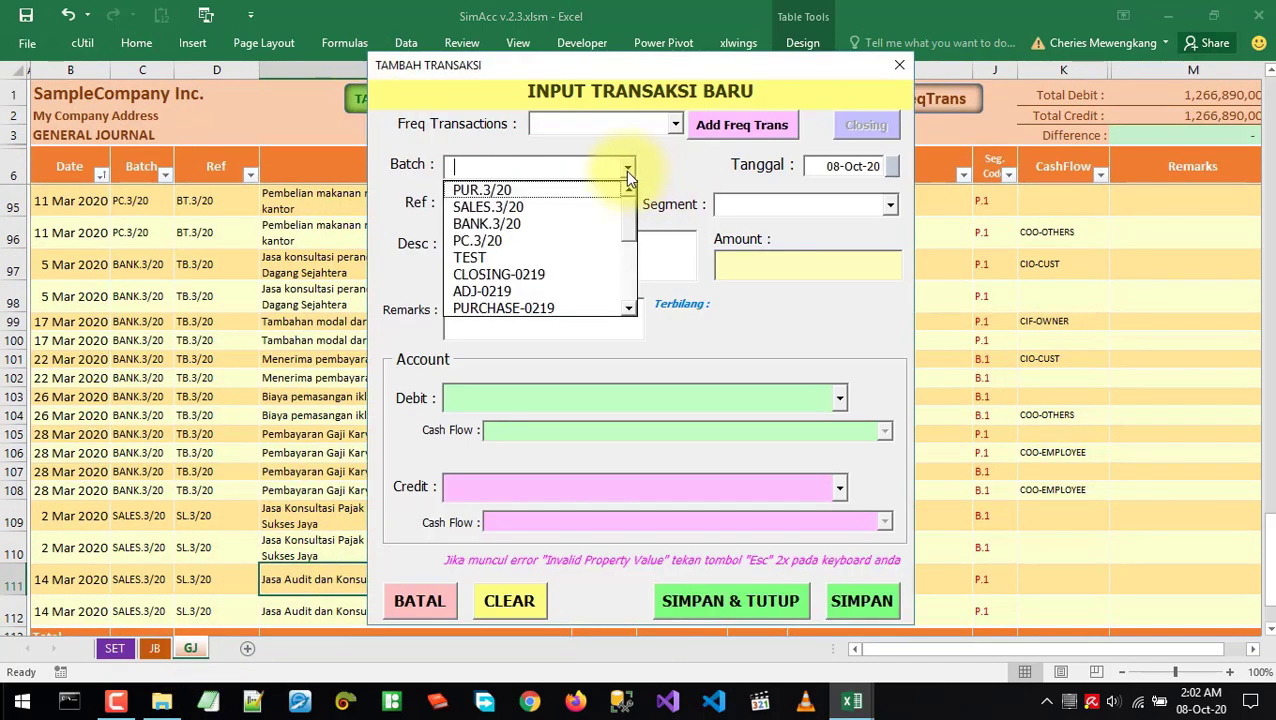
pyautogui.click(515, 189)
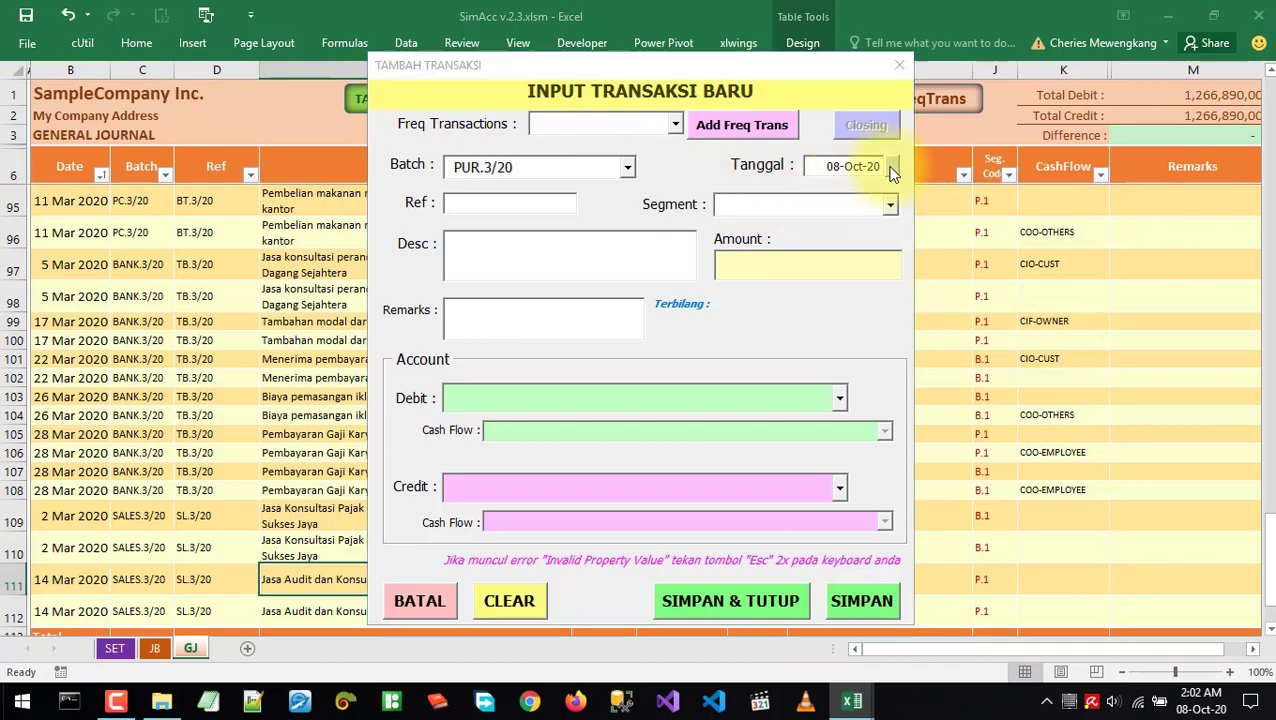
# Check the first purchase in the Example Data workbook and set the transaction date to 9 March 2020
pyautogui.hotkey('alt', 'Tab')
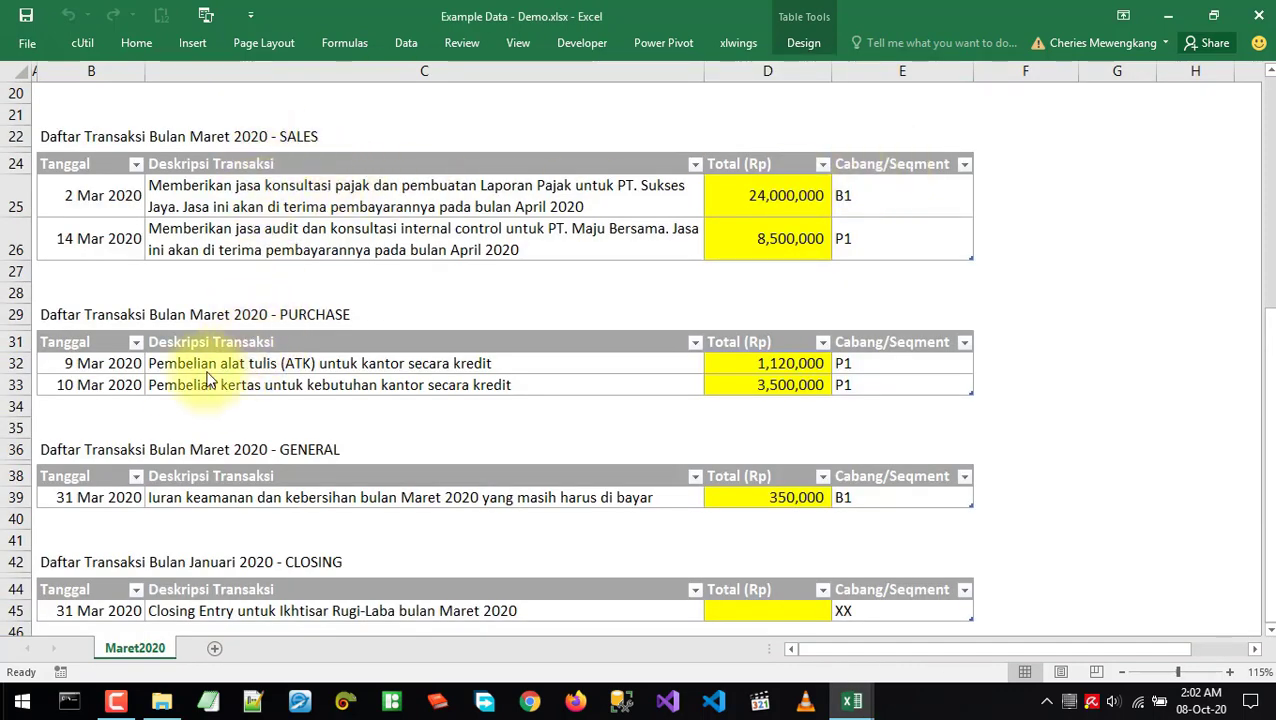
pyautogui.hotkey('alt', 'Tab')
pyautogui.click(893, 167)
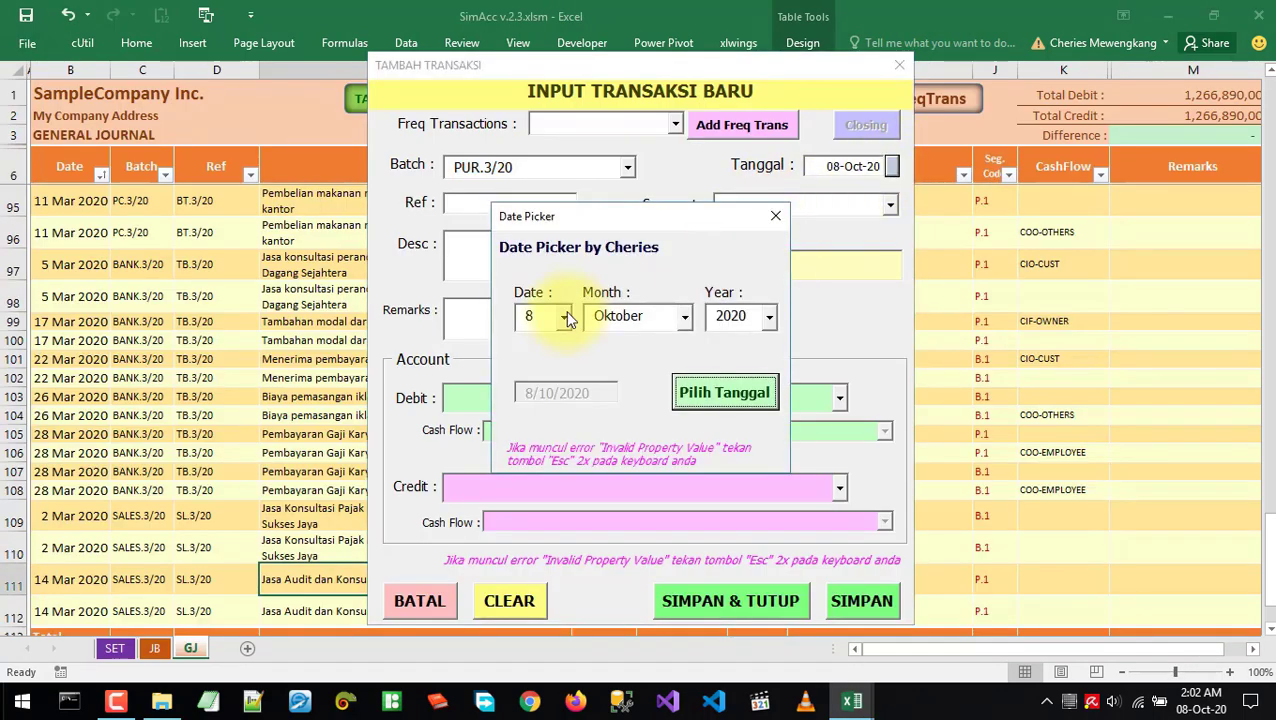
pyautogui.click(563, 316)
pyautogui.click(541, 354)
pyautogui.click(641, 316)
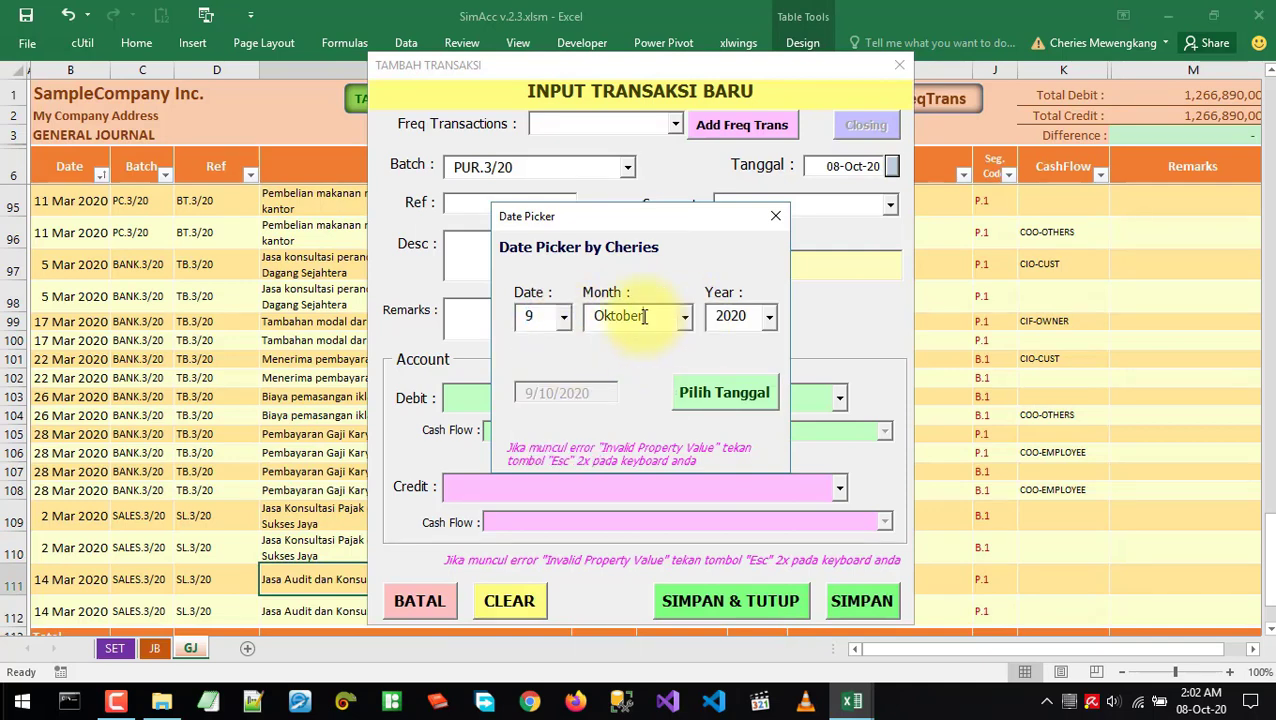
pyautogui.press('Up')
pyautogui.press('Up')
pyautogui.press('Up')
pyautogui.press('Up')
pyautogui.press('Up')
pyautogui.press('Up')
pyautogui.press('Up')
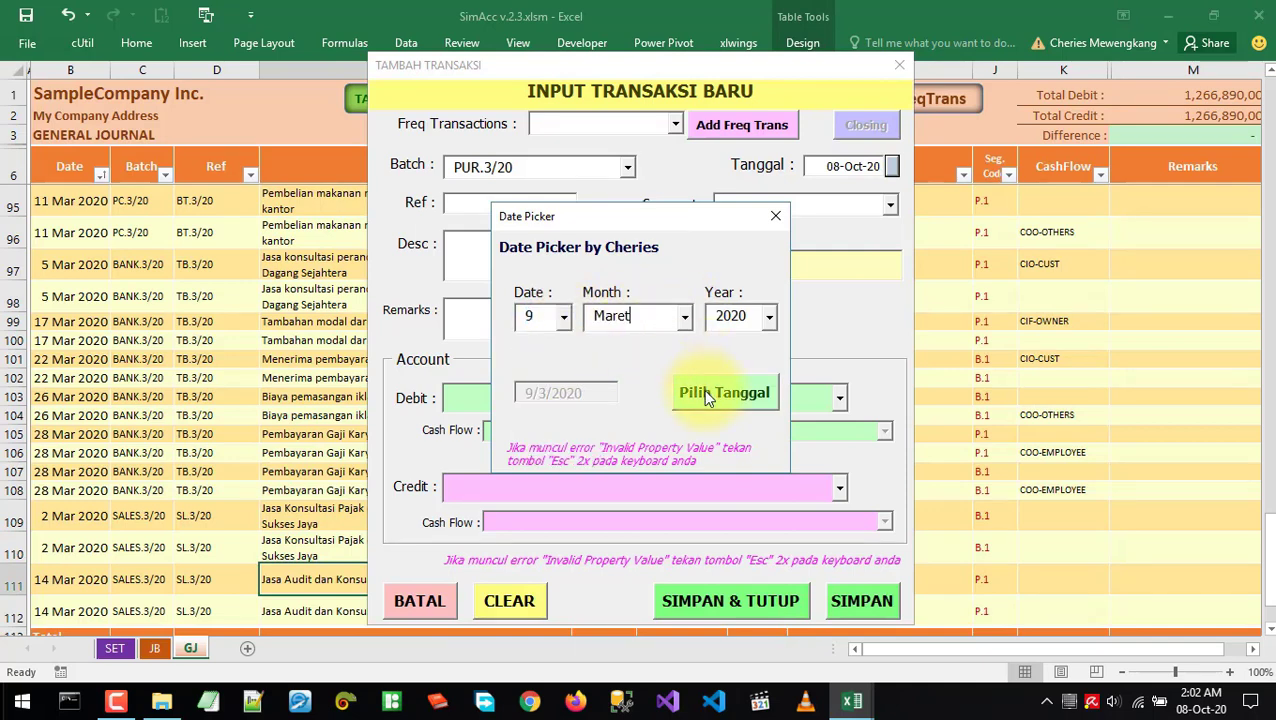
pyautogui.click(704, 390)
# Set the first purchase transaction's reference to PR.3/20 and its segment to P.1-Project A
pyautogui.click(517, 204)
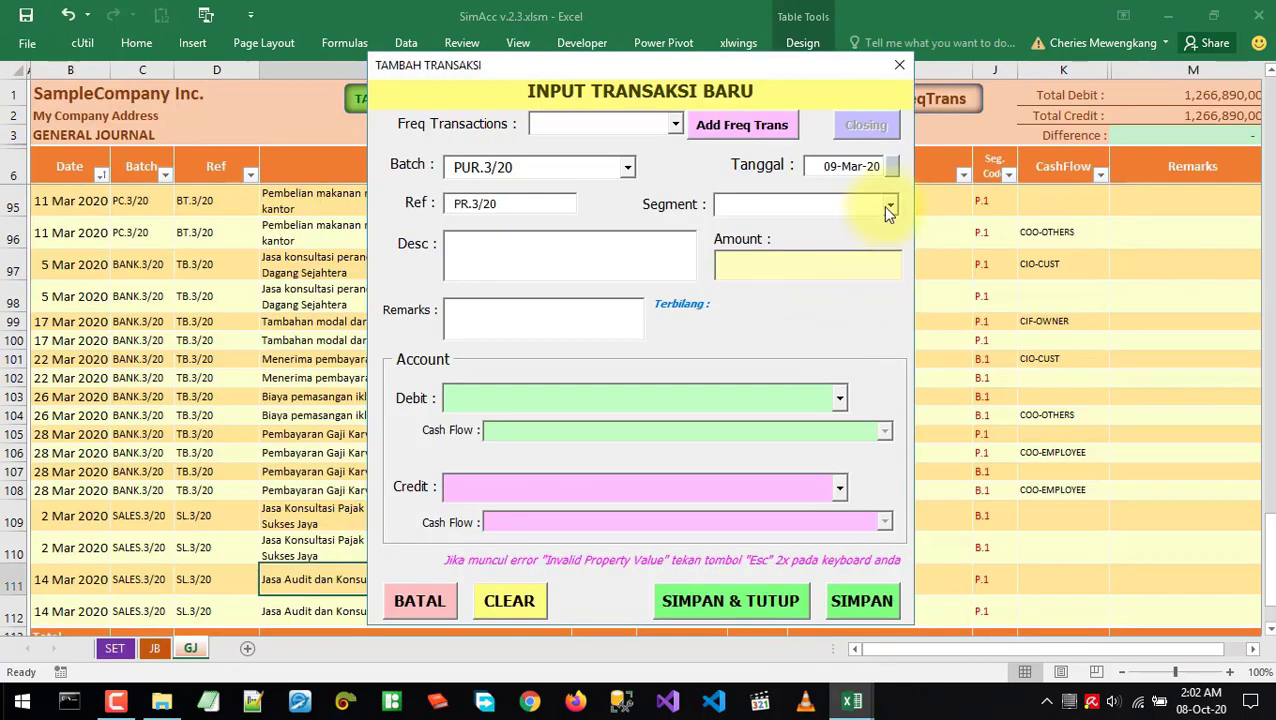
pyautogui.click(889, 206)
pyautogui.click(763, 230)
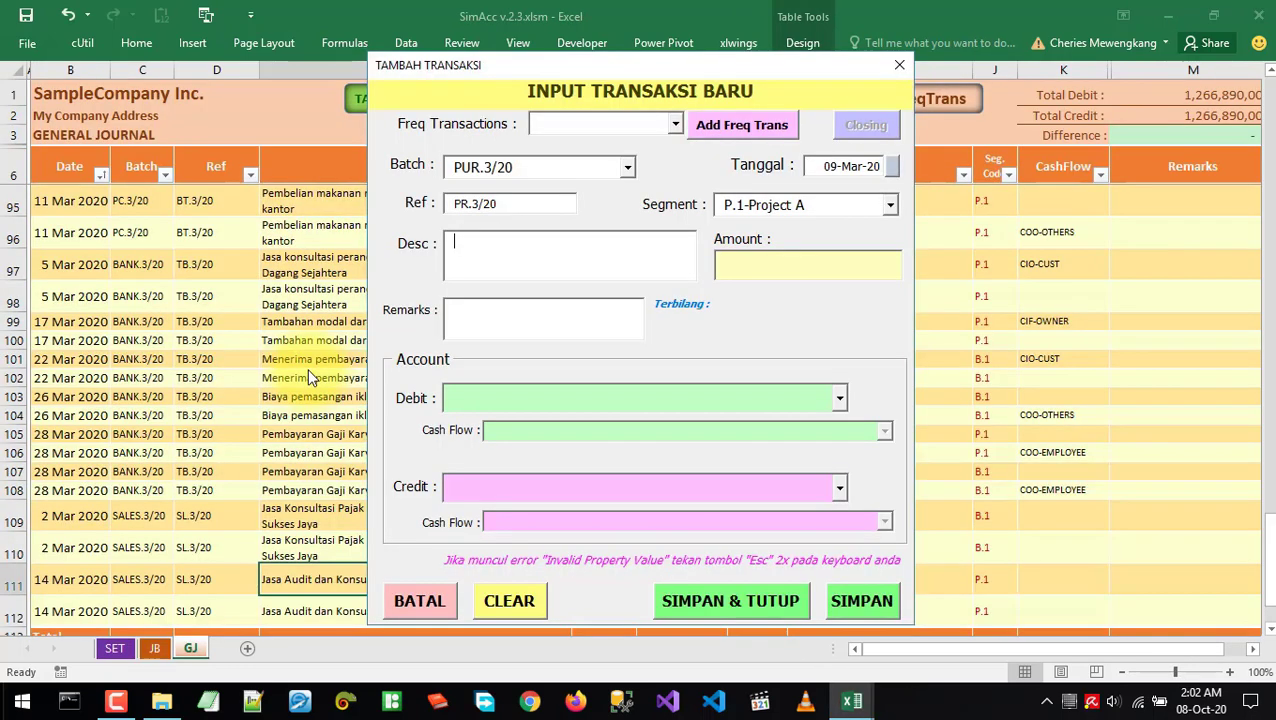
# Enter the description "Pembelian alat tulis (ATK) untuk kantor" and the amount 1,120,000
pyautogui.write('Pembelian alat tulis (ATK) untuk kantor')
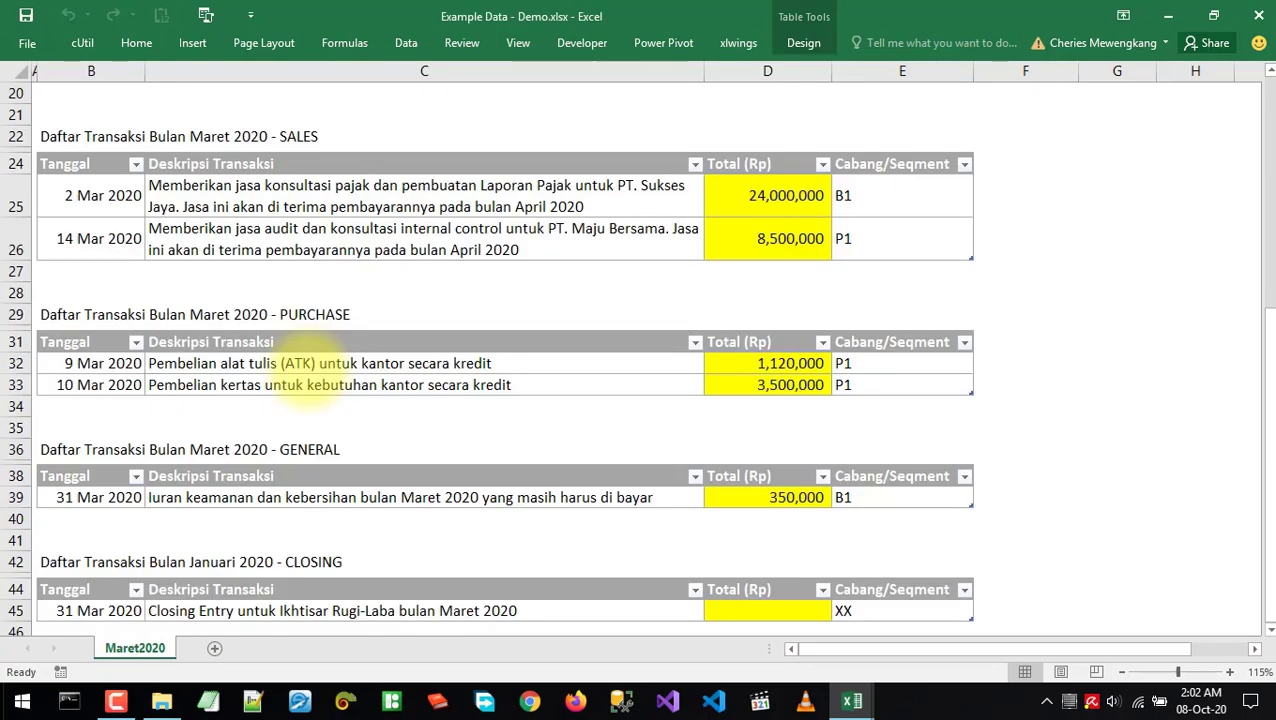
pyautogui.hotkey('alt', 'Tab')
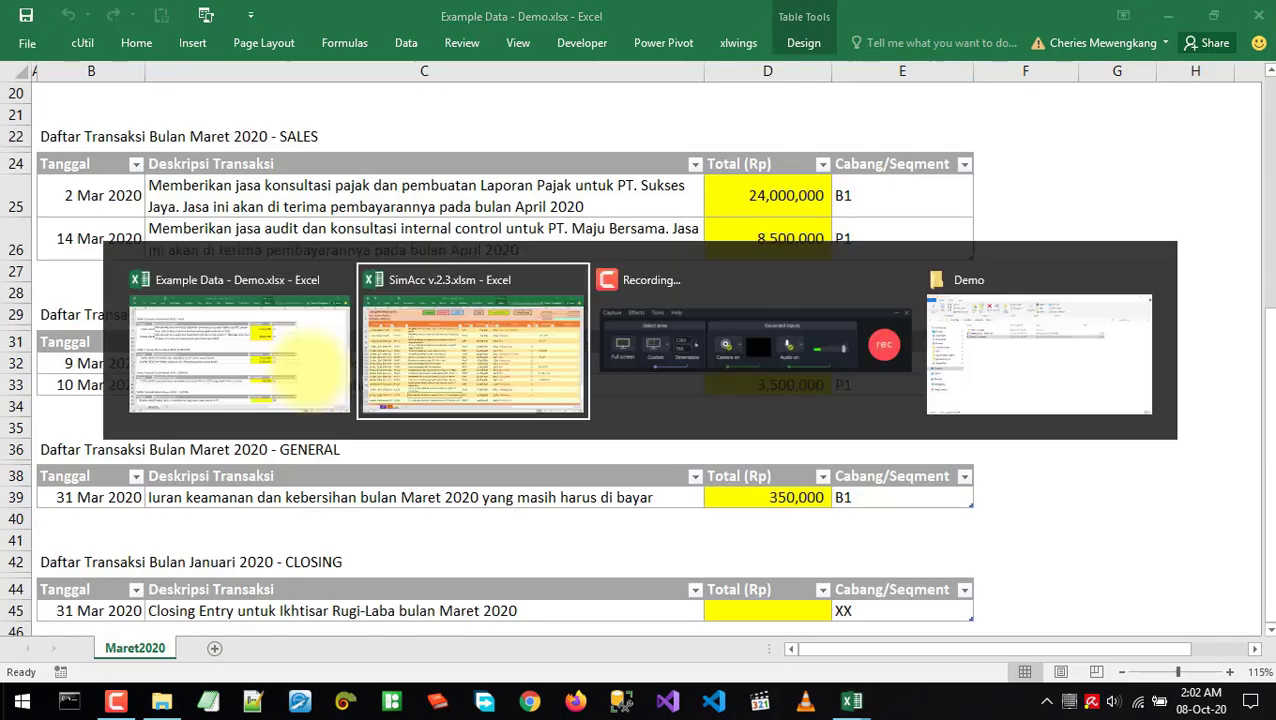
pyautogui.hotkey('alt', 'Tab')
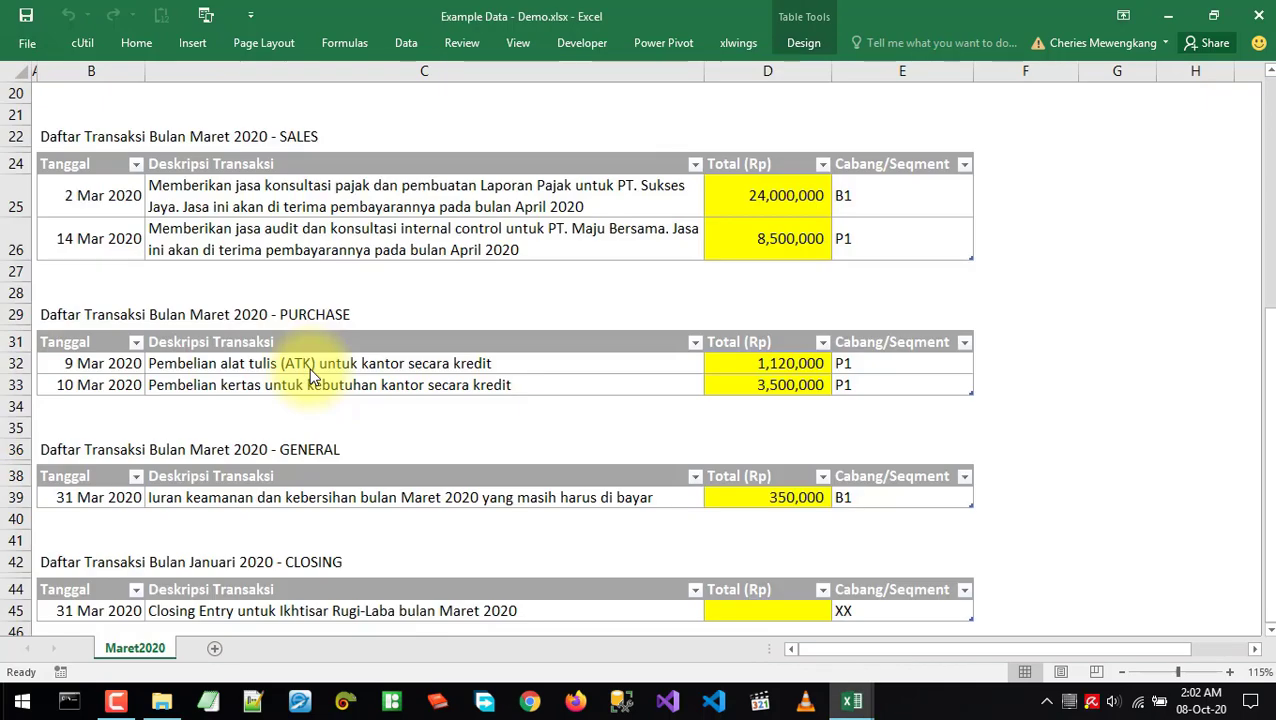
pyautogui.hotkey('alt', 'Tab')
pyautogui.write('1,120,000')
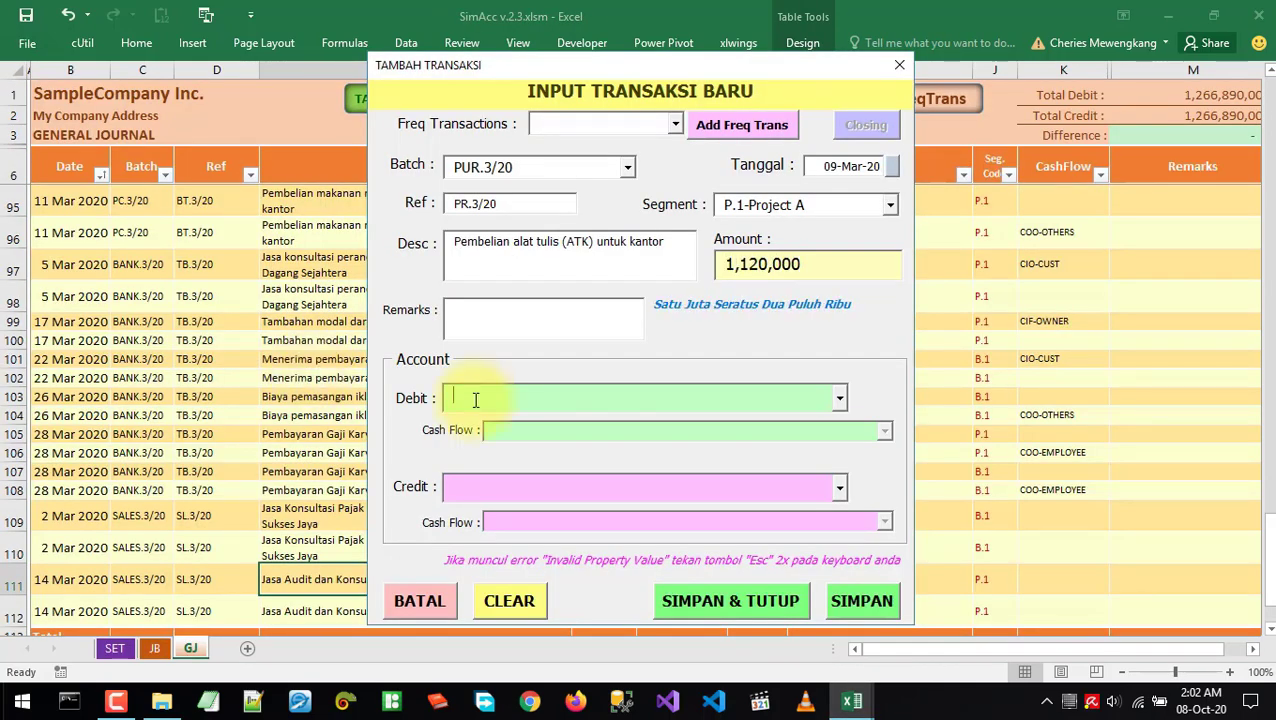
# Recheck the stationery purchase in the Example Data workbook and set the debit account to 1160-Office Supplies
pyautogui.hotkey('alt', 'Tab')
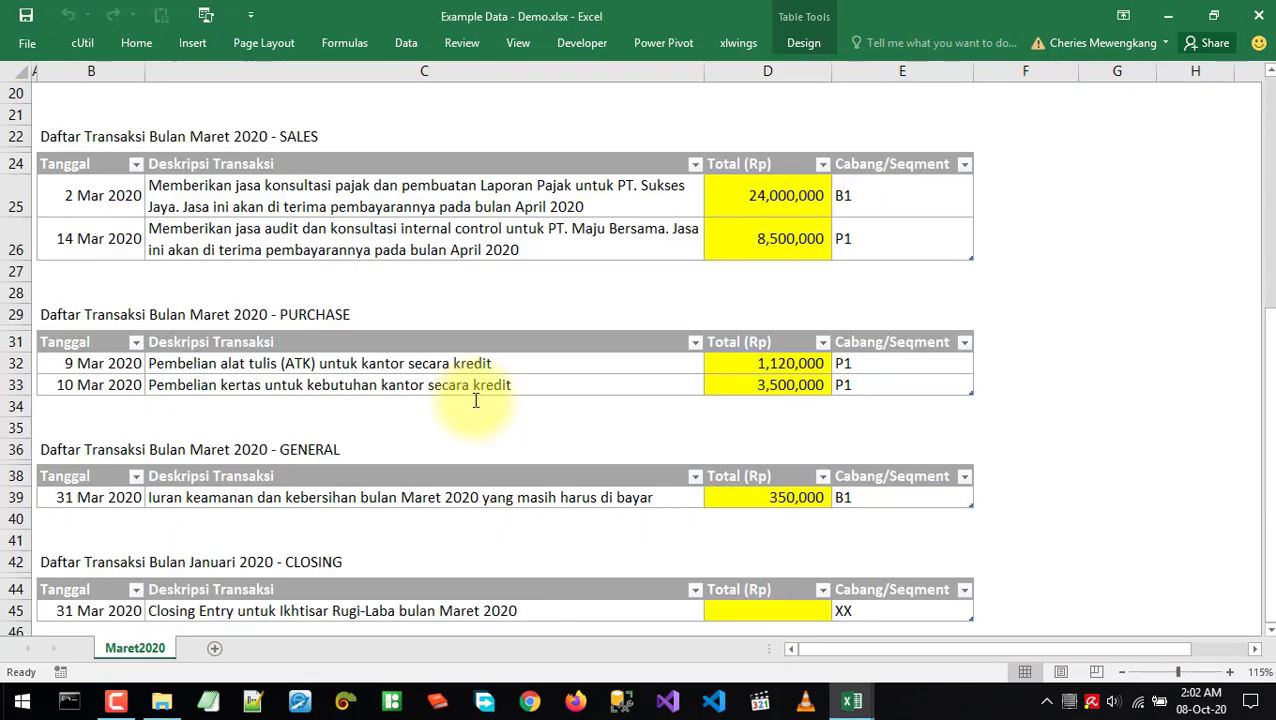
pyautogui.hotkey('alt', 'Tab')
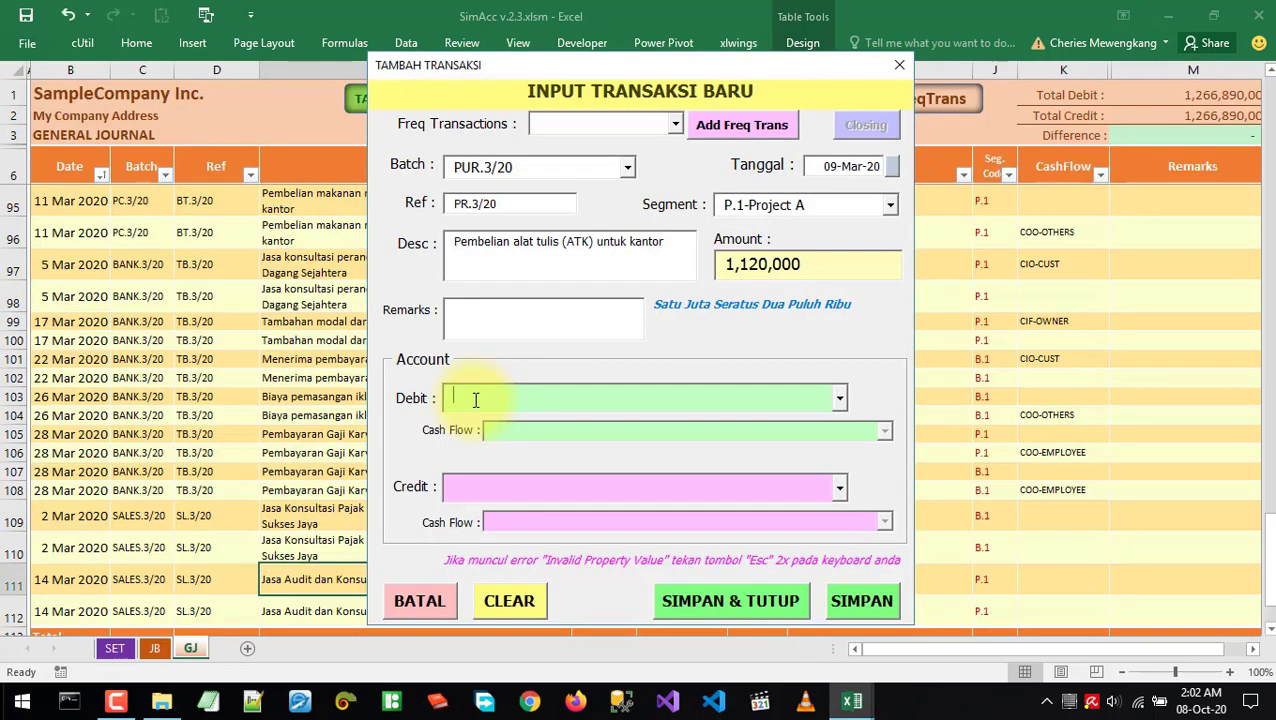
pyautogui.click(476, 399)
pyautogui.click(840, 399)
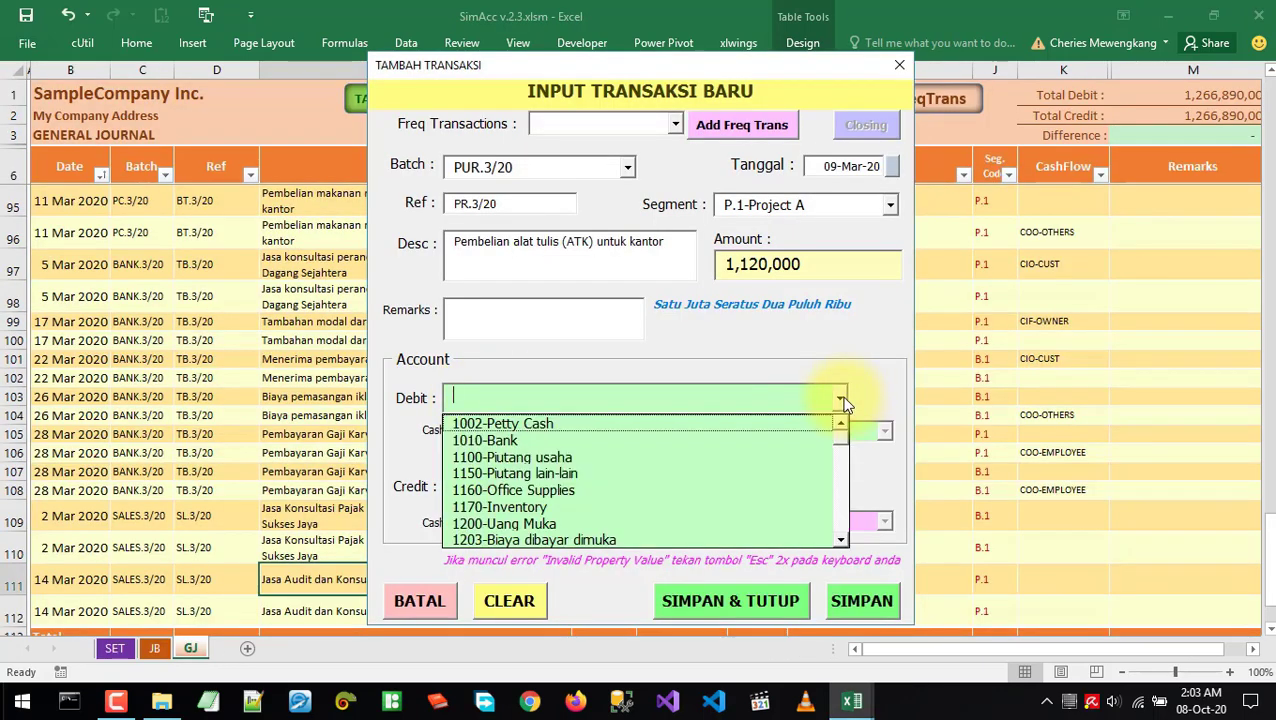
pyautogui.click(545, 490)
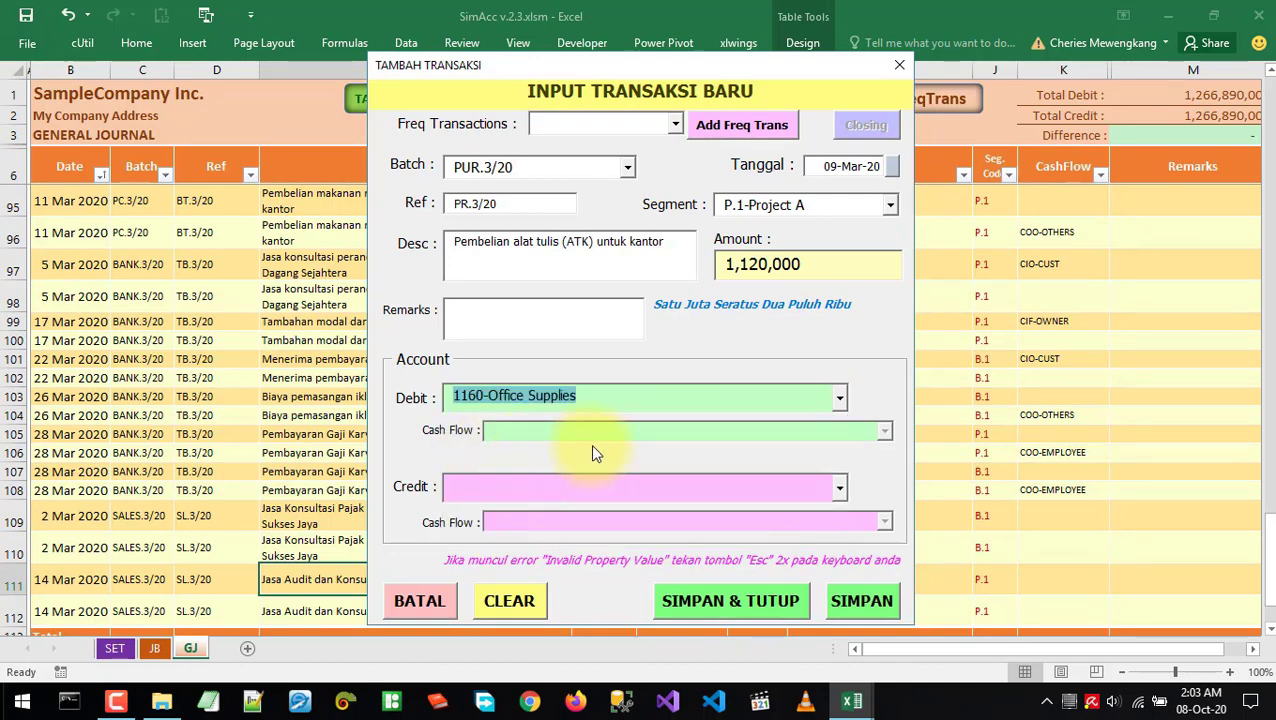
# Set the credit account to 2010-Utang usaha and save the transaction, keeping the entry form open
pyautogui.click(838, 490)
pyautogui.write('2010-Utang usaha')
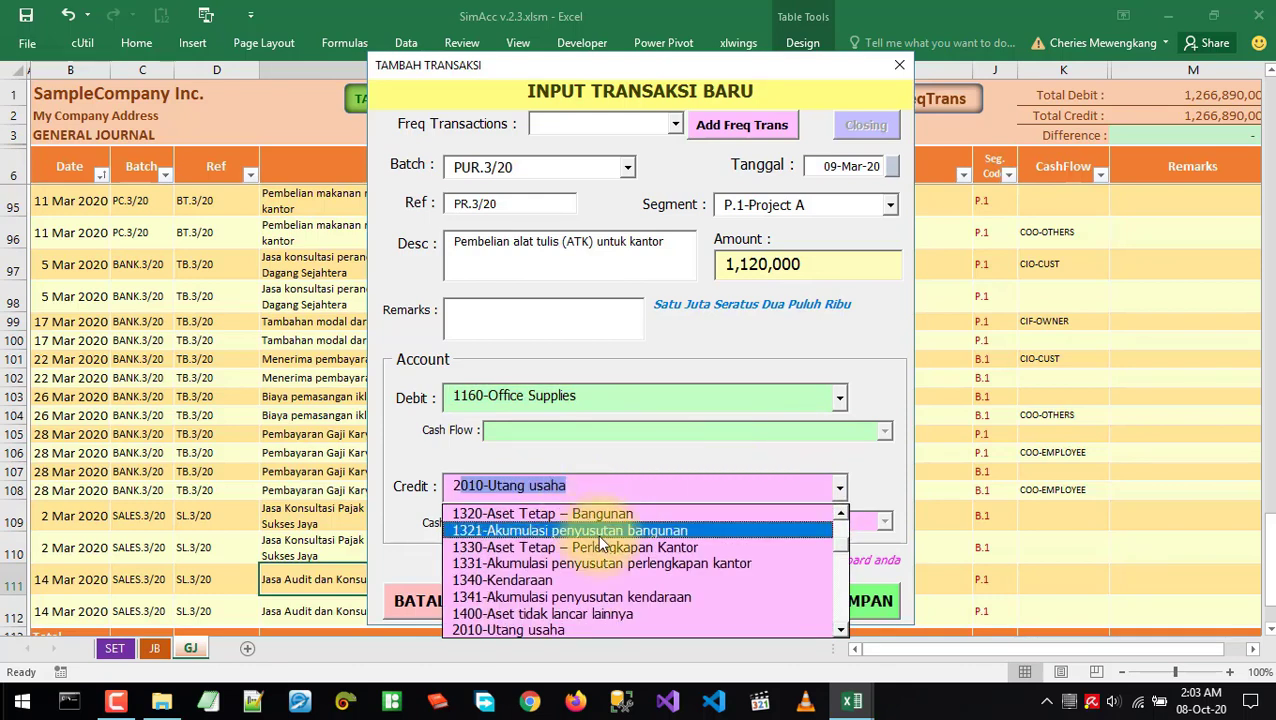
pyautogui.click(838, 631)
pyautogui.click(838, 631)
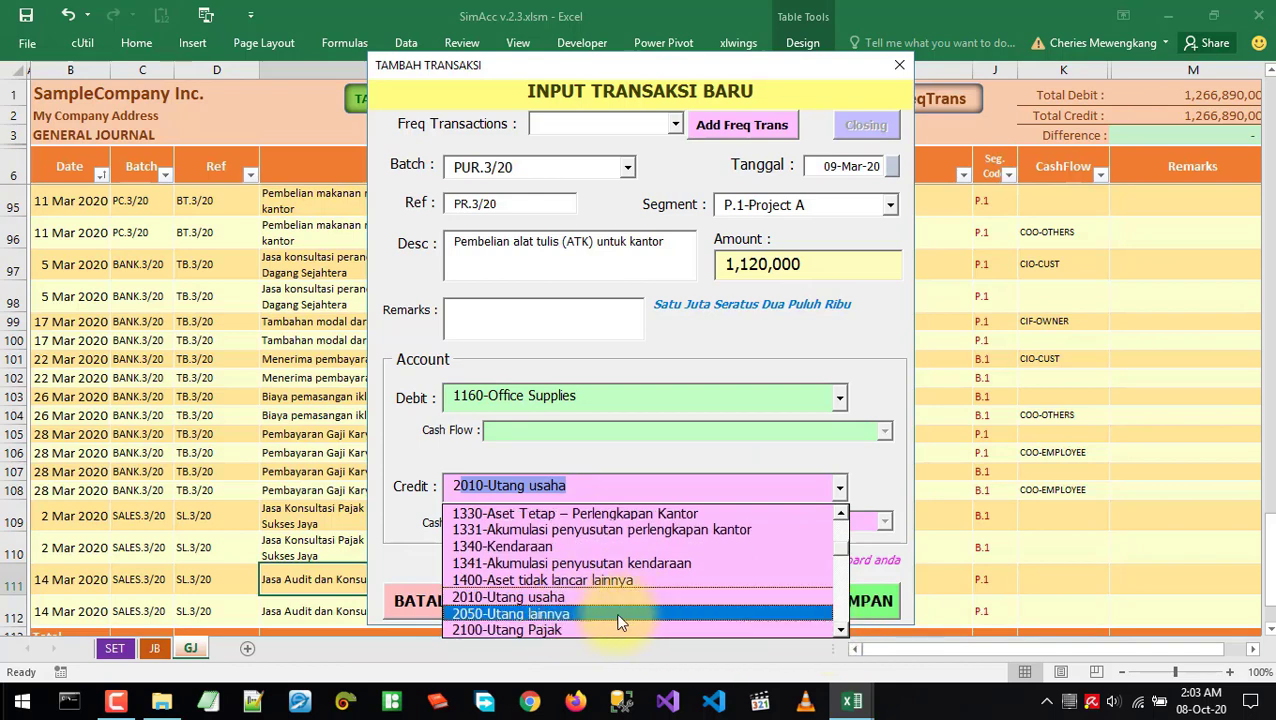
pyautogui.click(838, 631)
pyautogui.click(557, 582)
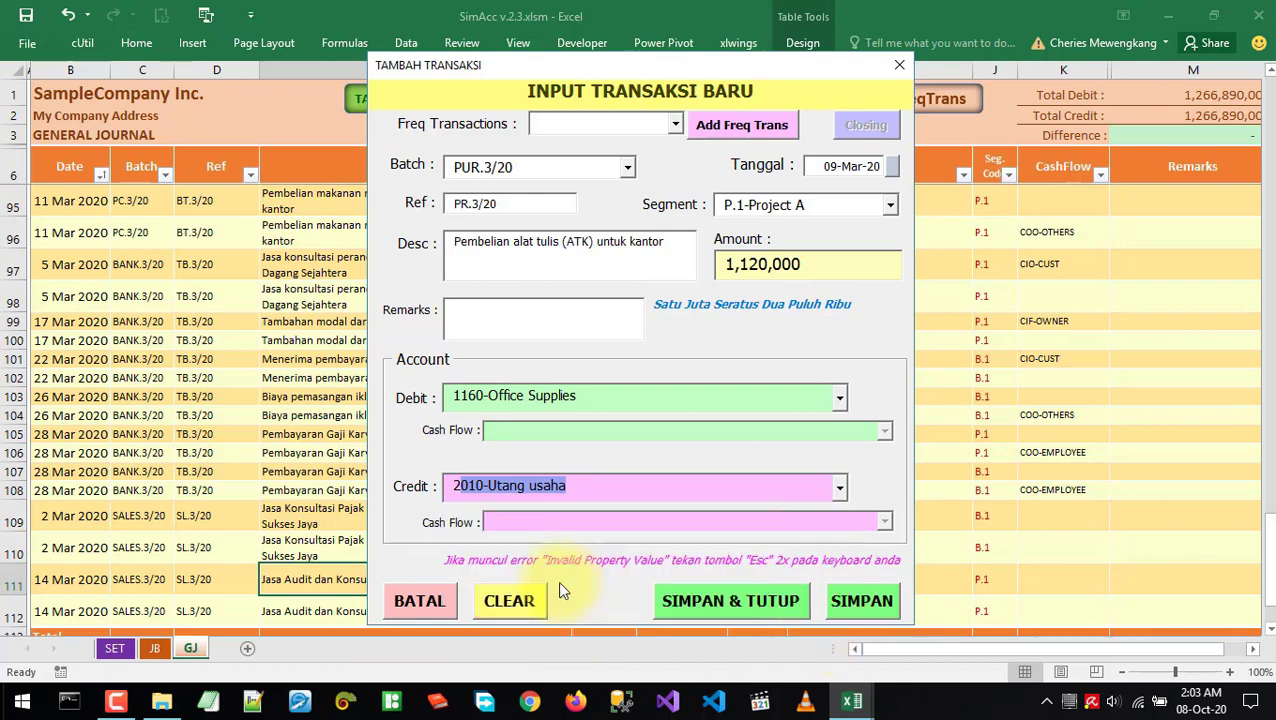
pyautogui.click(614, 485)
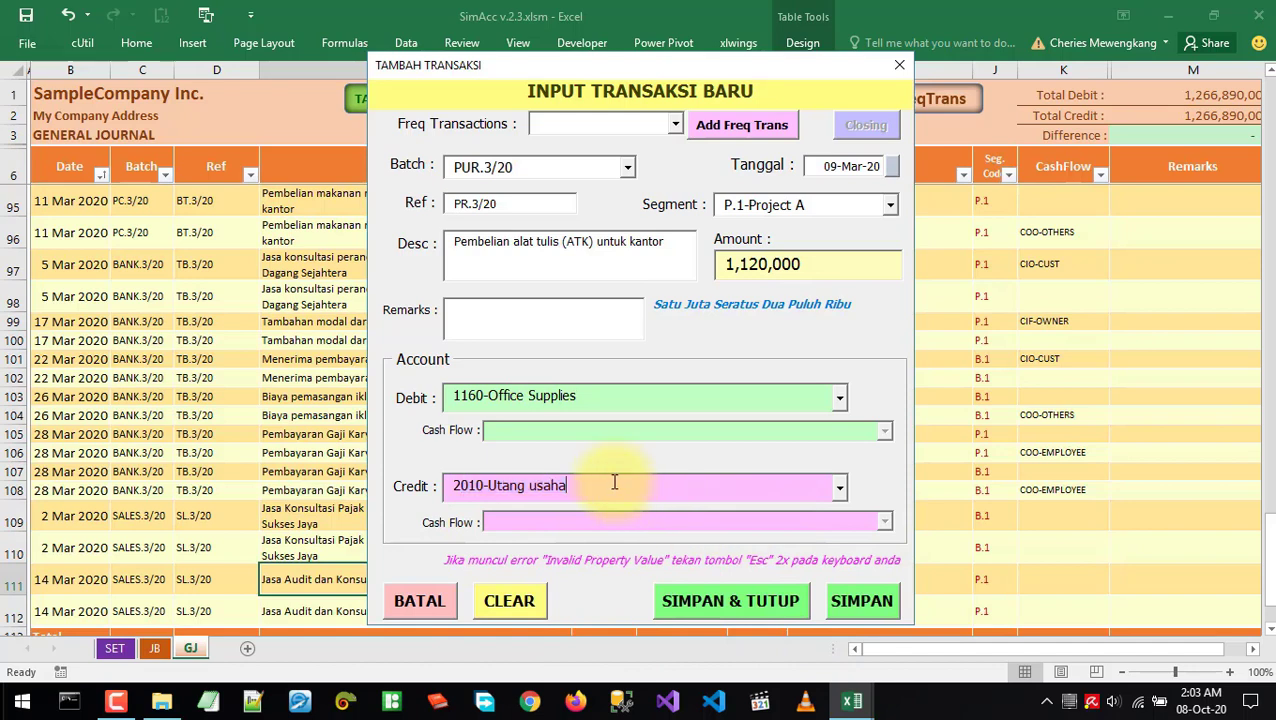
pyautogui.click(862, 601)
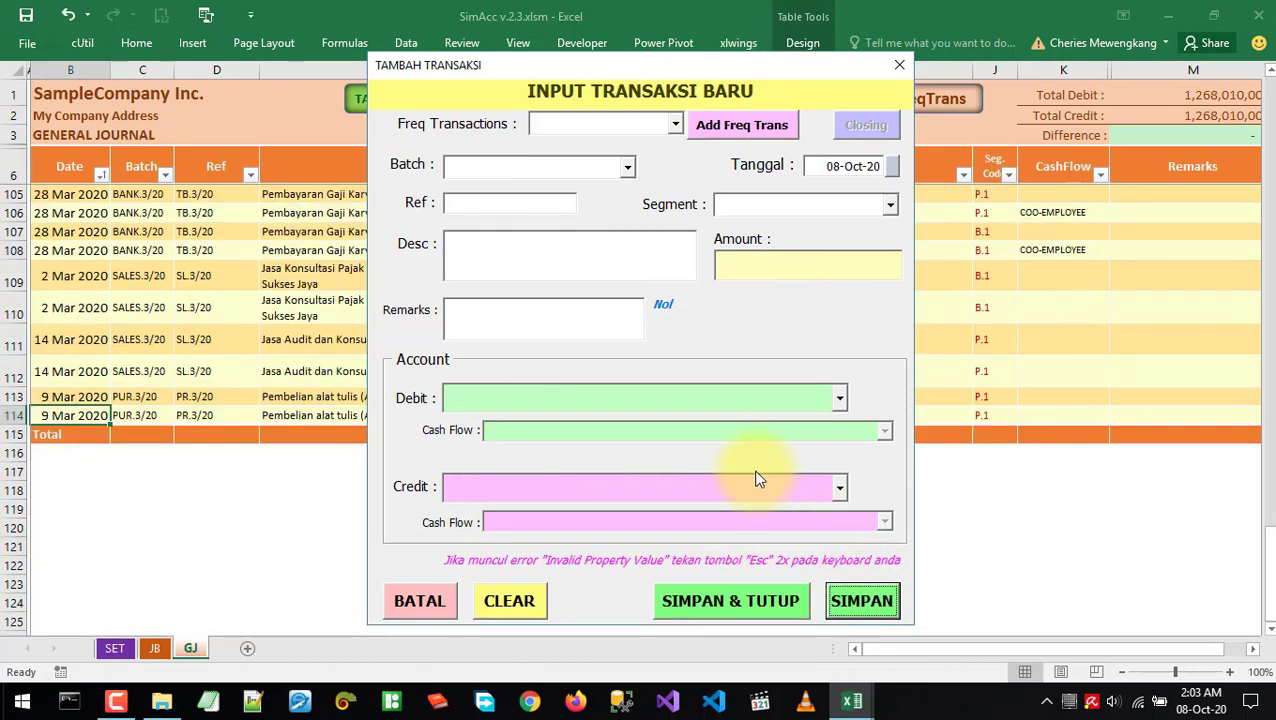
# Start the second purchase transaction with batch PUR.3/20, date 10 March 2020 and reference PR.3/20
pyautogui.hotkey('alt', 'Tab')
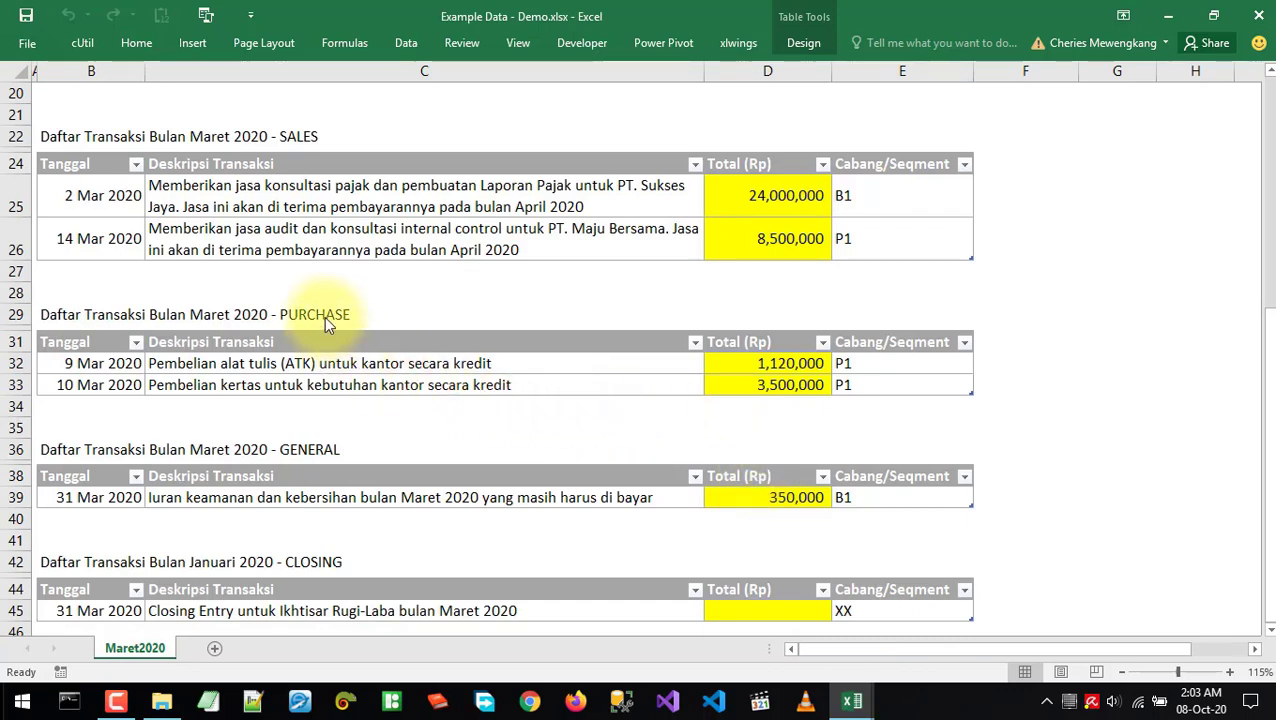
pyautogui.hotkey('alt', 'Tab')
pyautogui.click(627, 166)
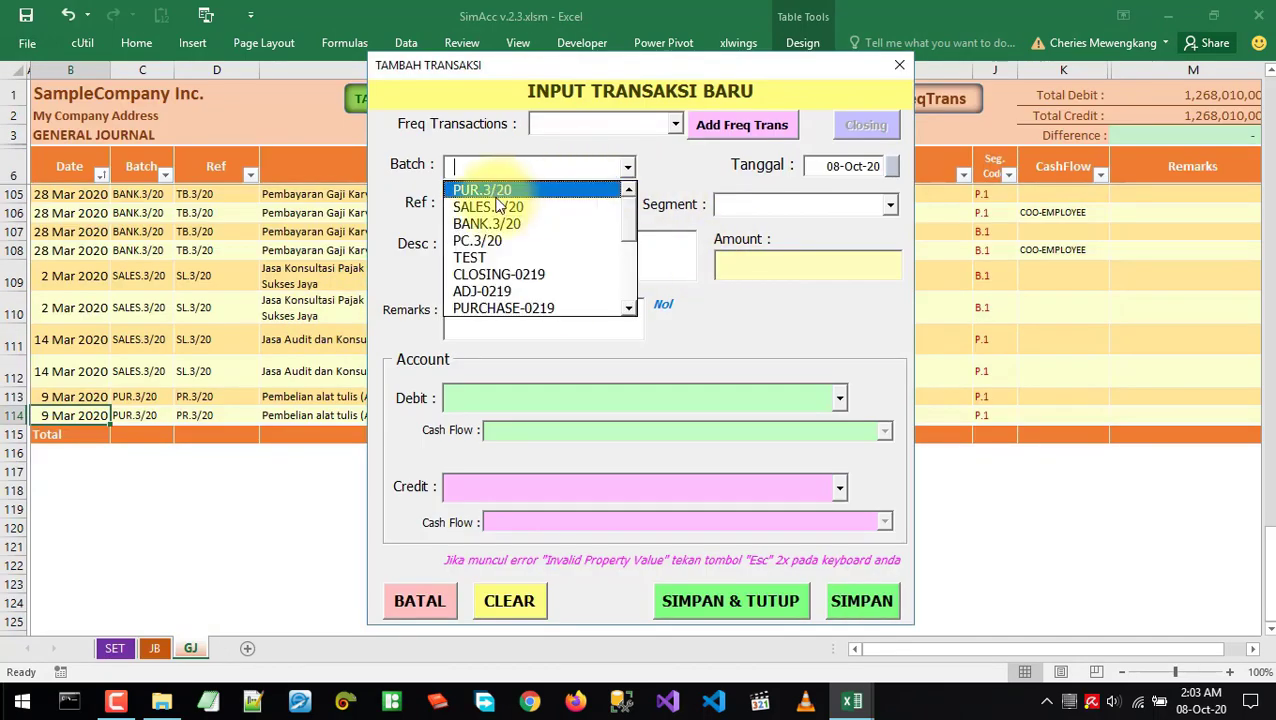
pyautogui.click(488, 190)
pyautogui.click(892, 166)
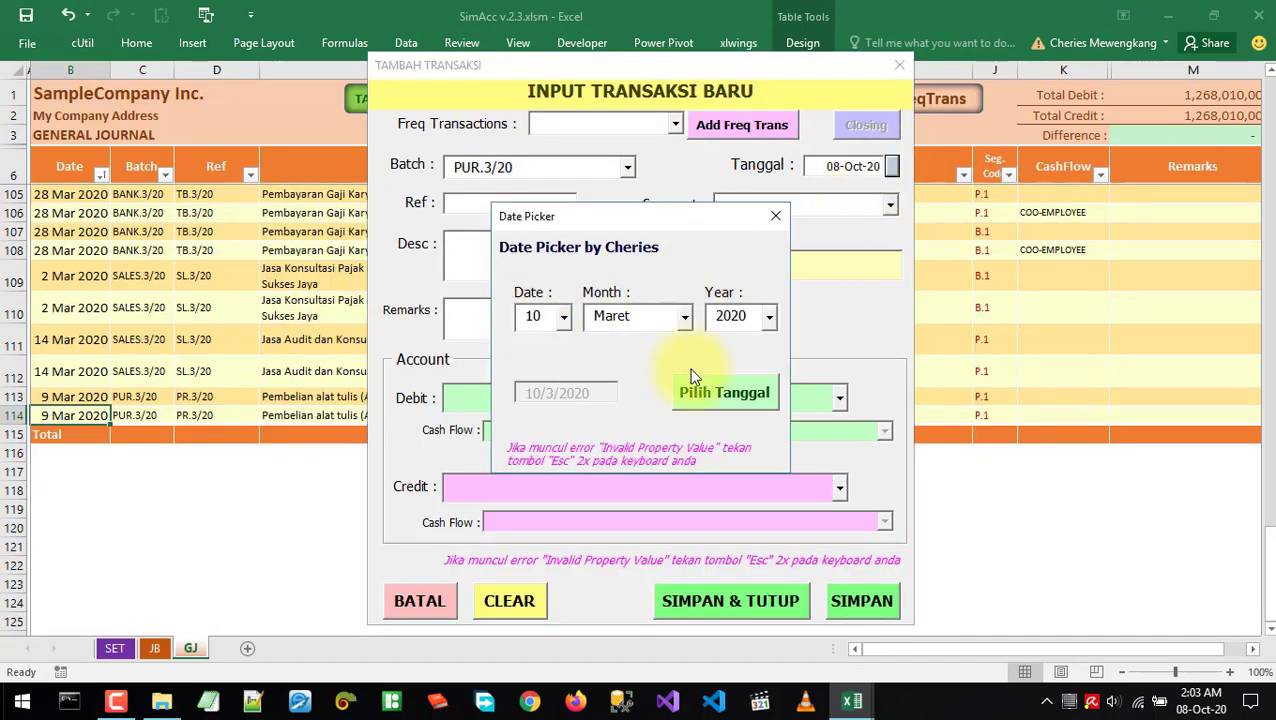
pyautogui.click(700, 391)
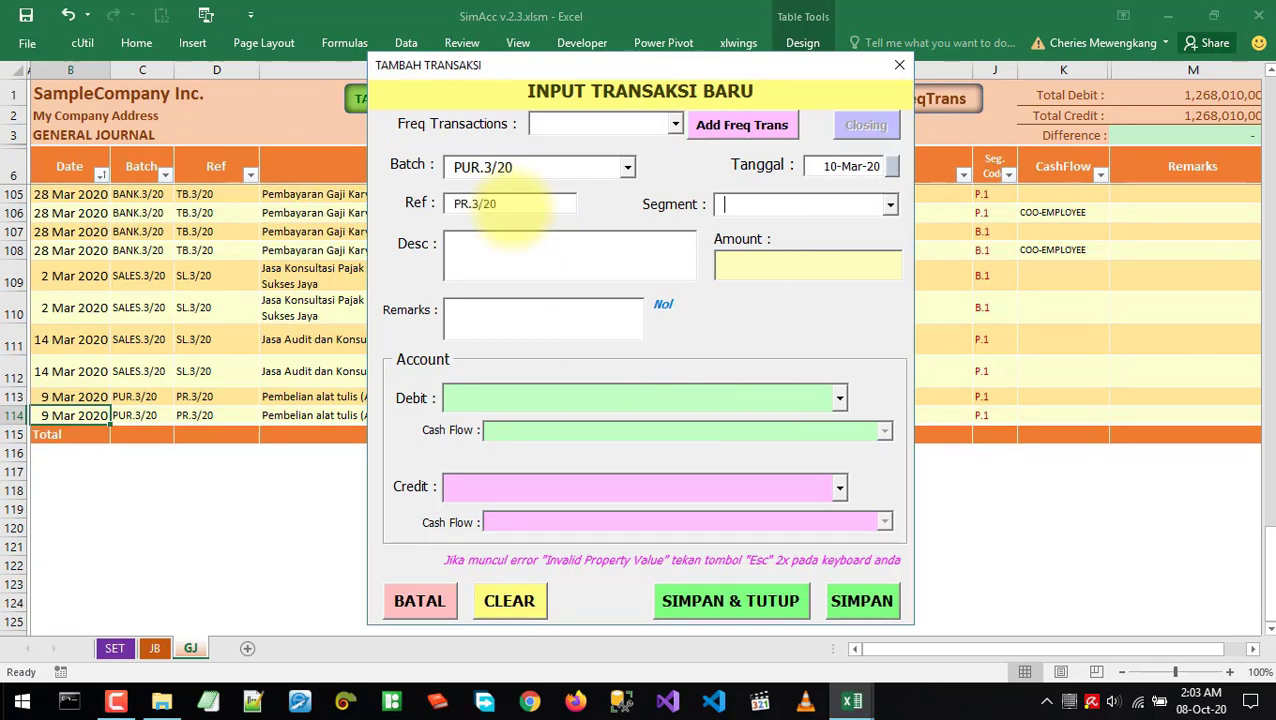
# Check the paper purchase's segment in the Example Data workbook and set the transaction's segment to P.1-Project A
pyautogui.hotkey('alt', 'Tab')
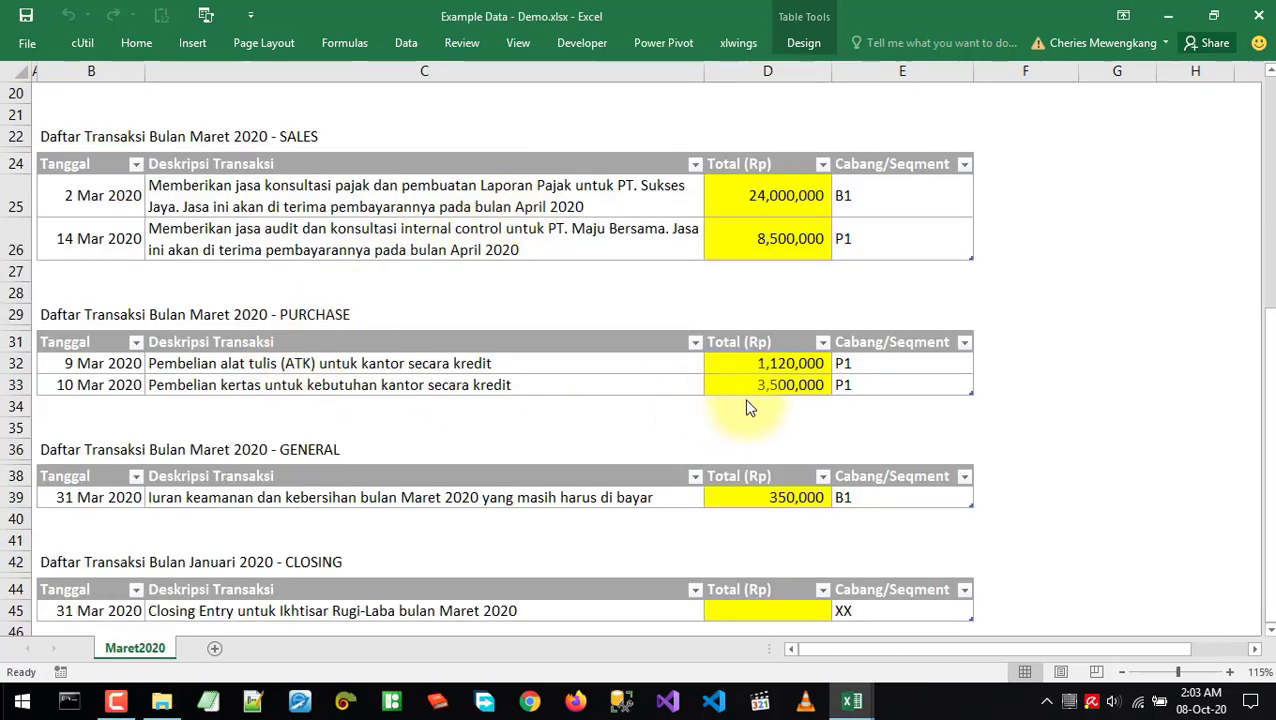
pyautogui.hotkey('alt', 'Tab')
pyautogui.click(889, 205)
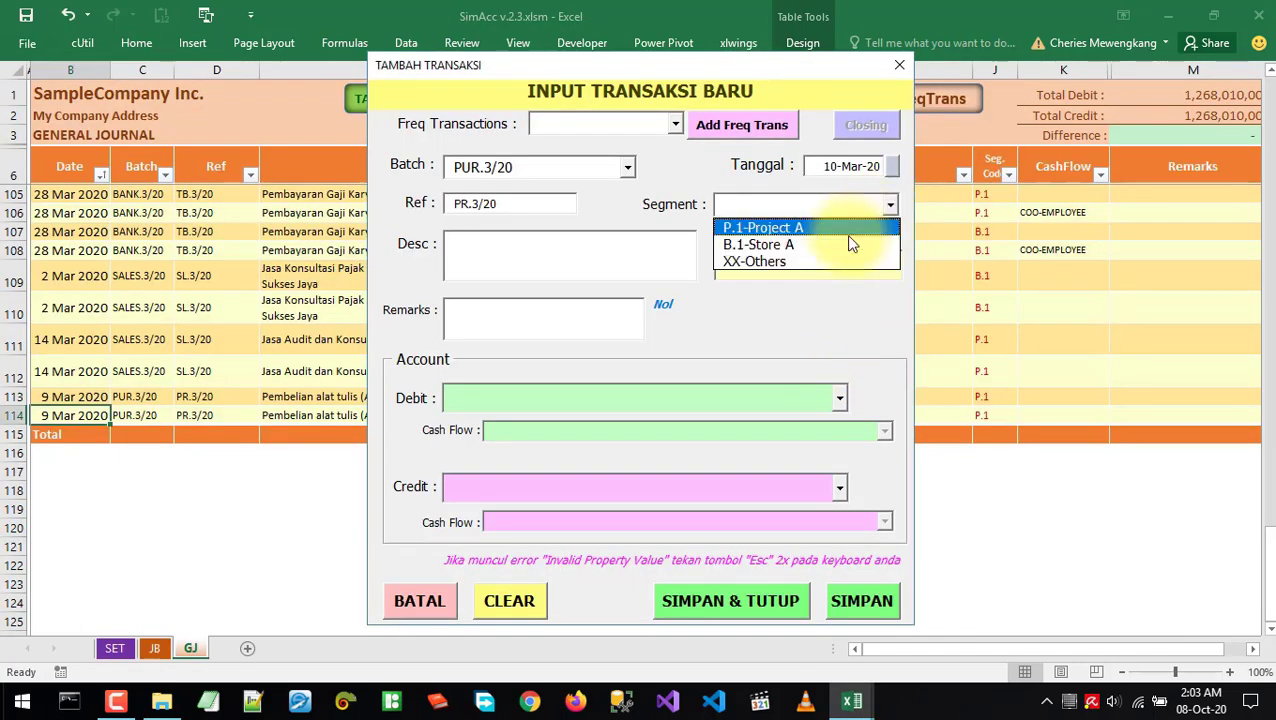
pyautogui.click(769, 222)
# Check the paper purchase in the Example Data workbook and enter the description "Pembelian kertas untuk kebutuhan kantor" in the transaction form
pyautogui.hotkey('alt', 'Tab')
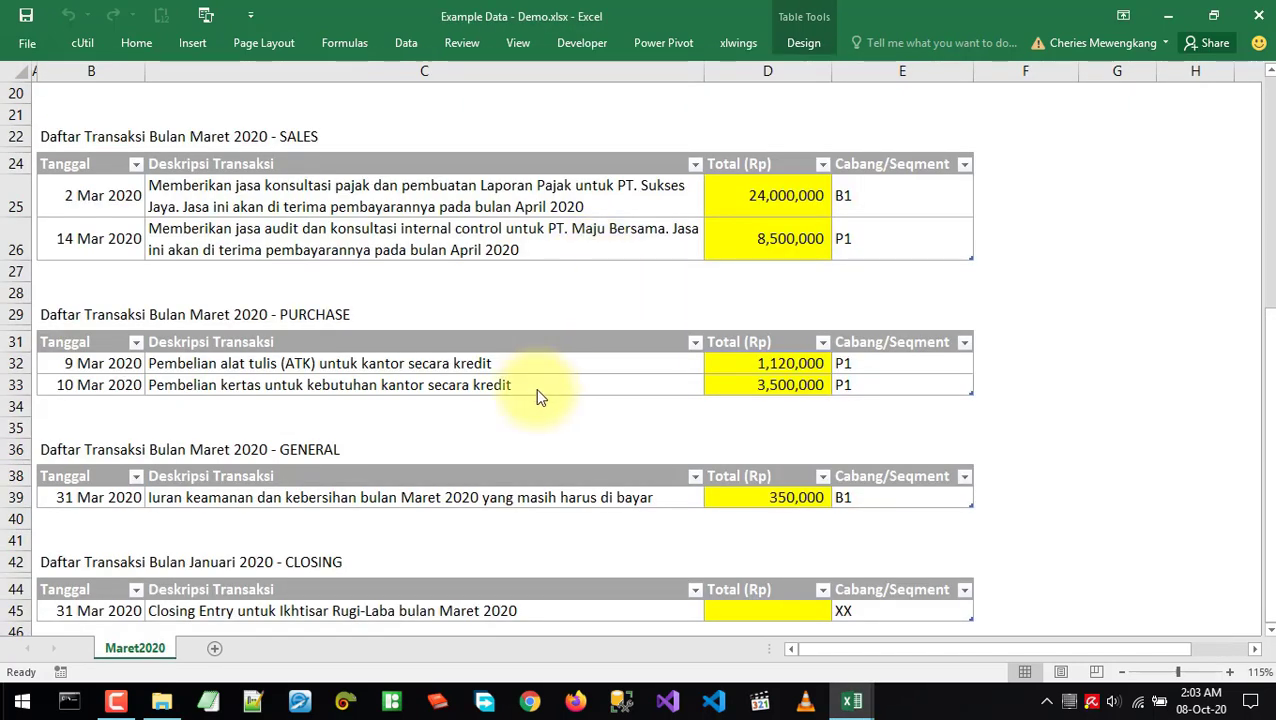
pyautogui.hotkey('alt', 'Tab')
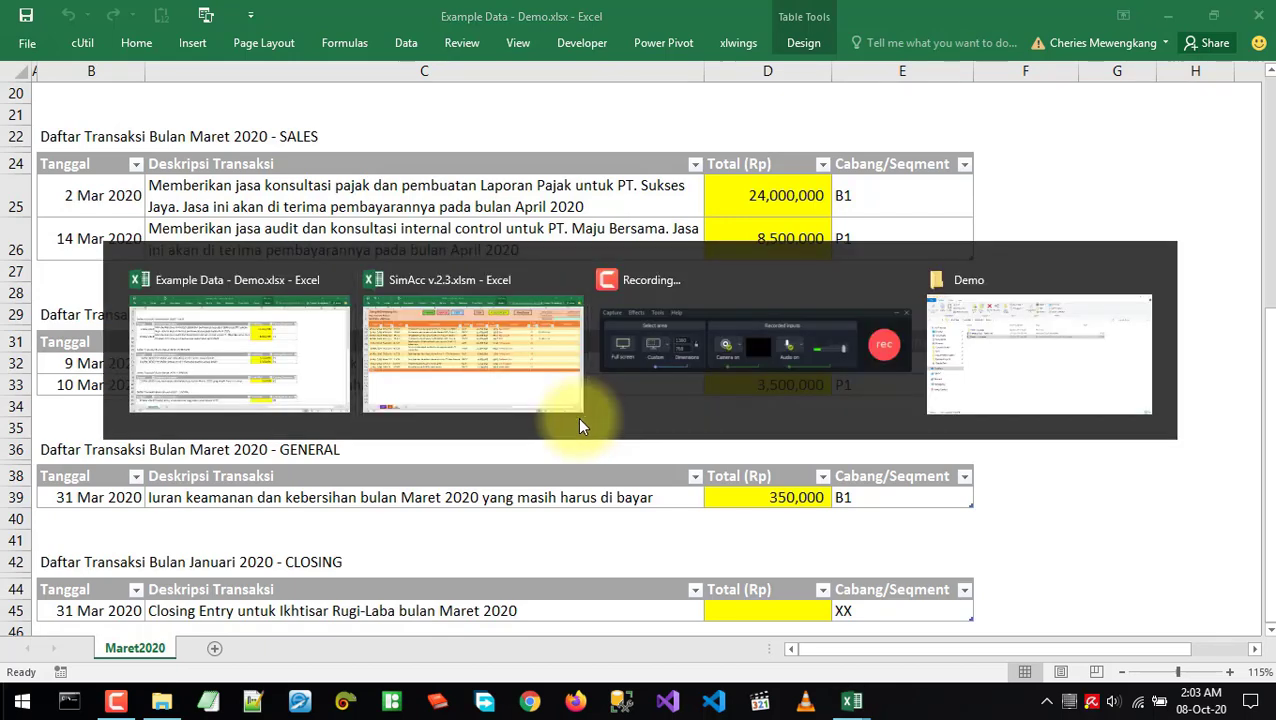
pyautogui.write('P')
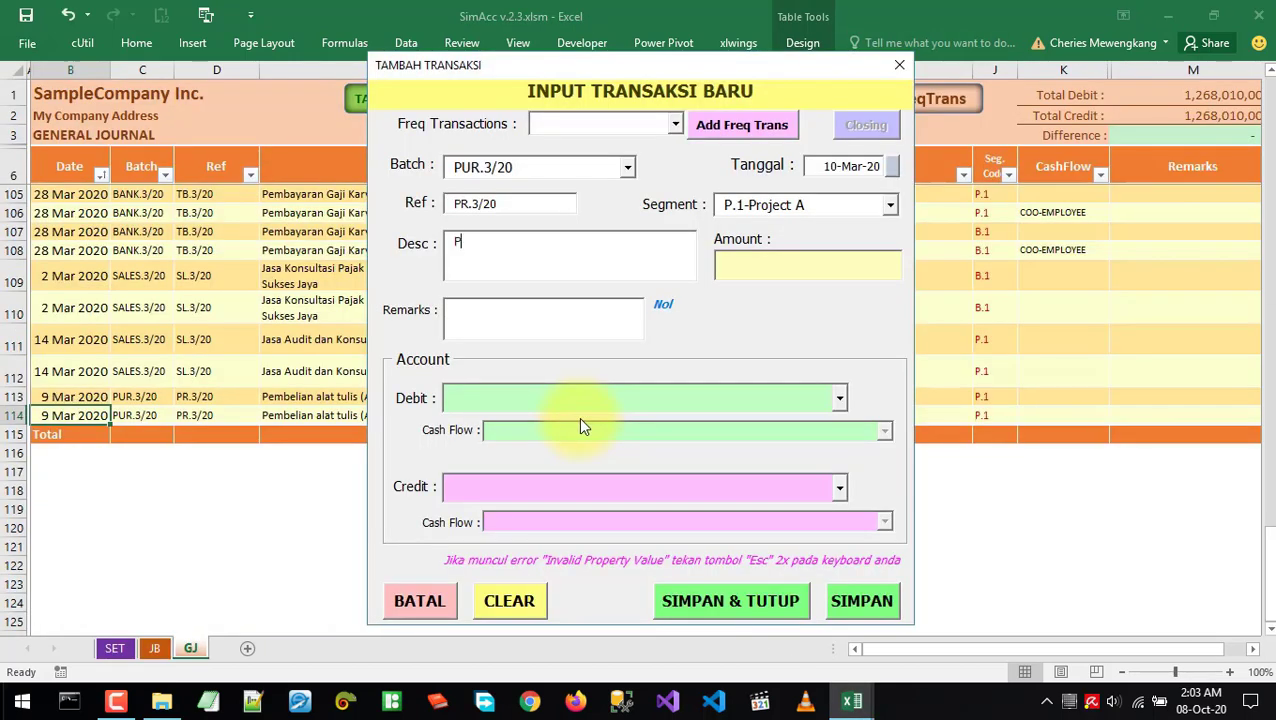
pyautogui.write('embelian kertas untuk kebutuhan kantor')
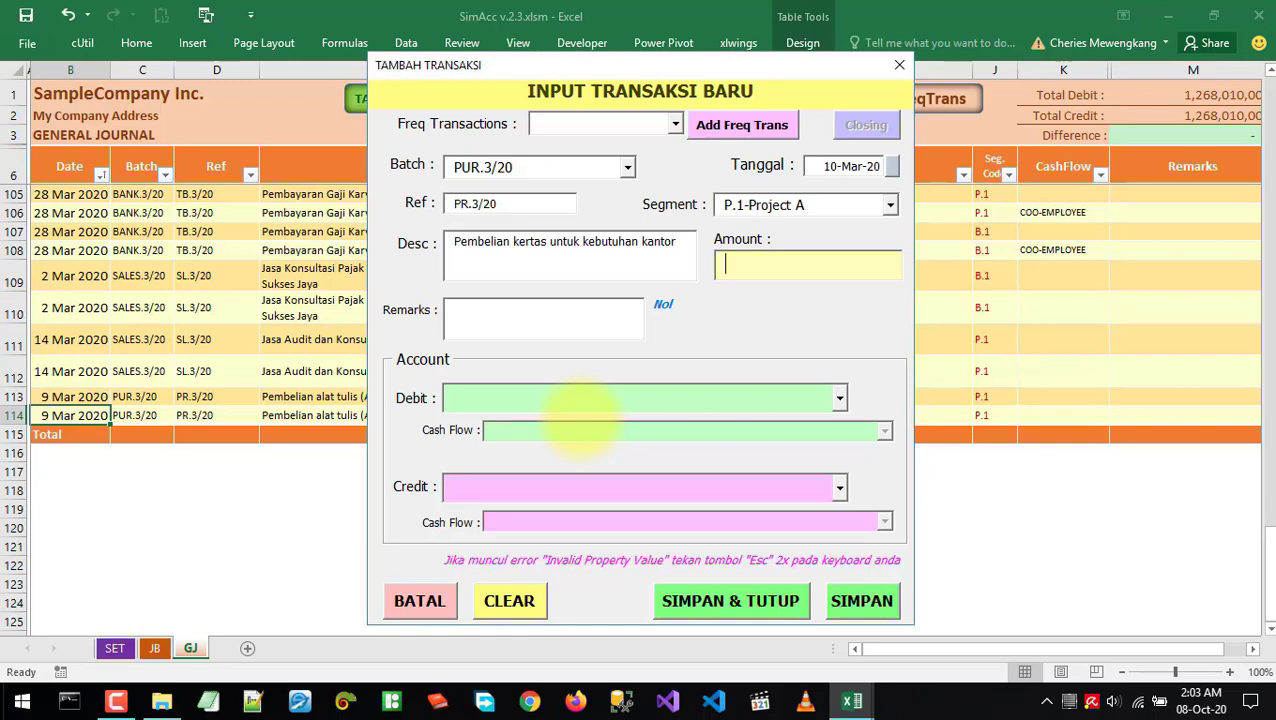
# Check the paper purchase's total in the Example Data workbook and set the transaction amount to 3,500,000
pyautogui.hotkey('alt', 'Tab')
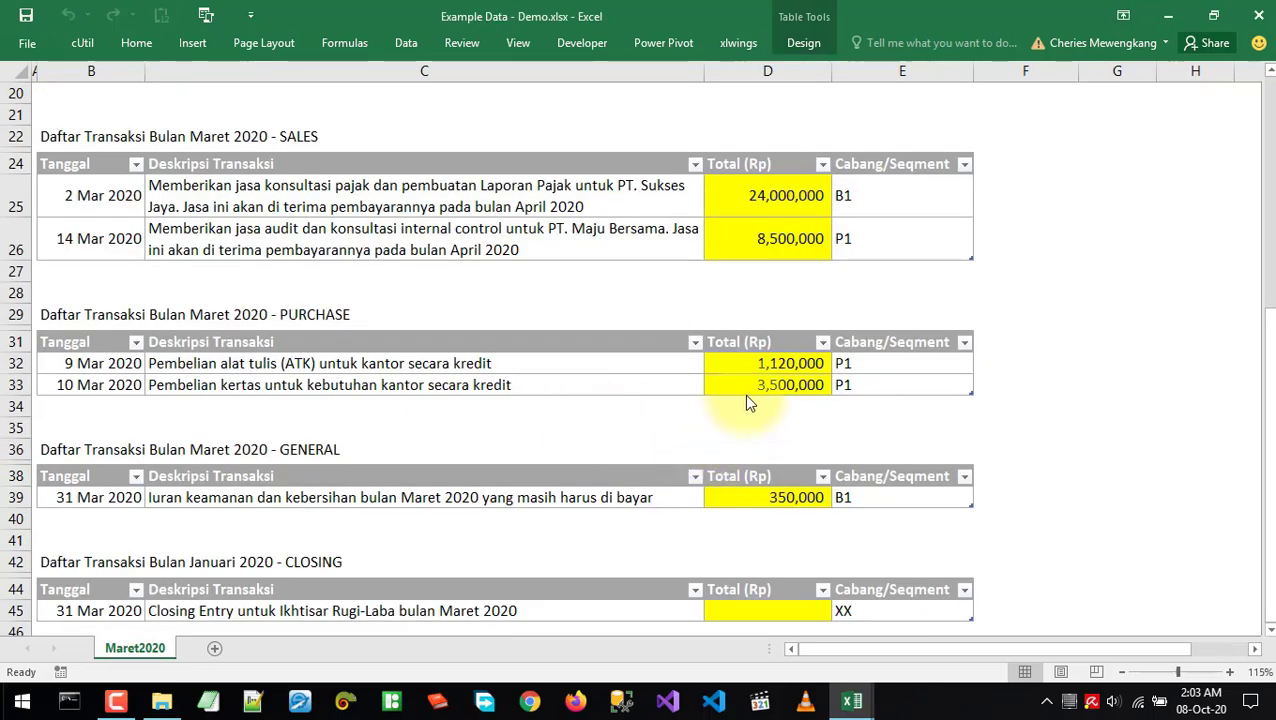
pyautogui.hotkey('alt', 'Tab')
pyautogui.write('3')
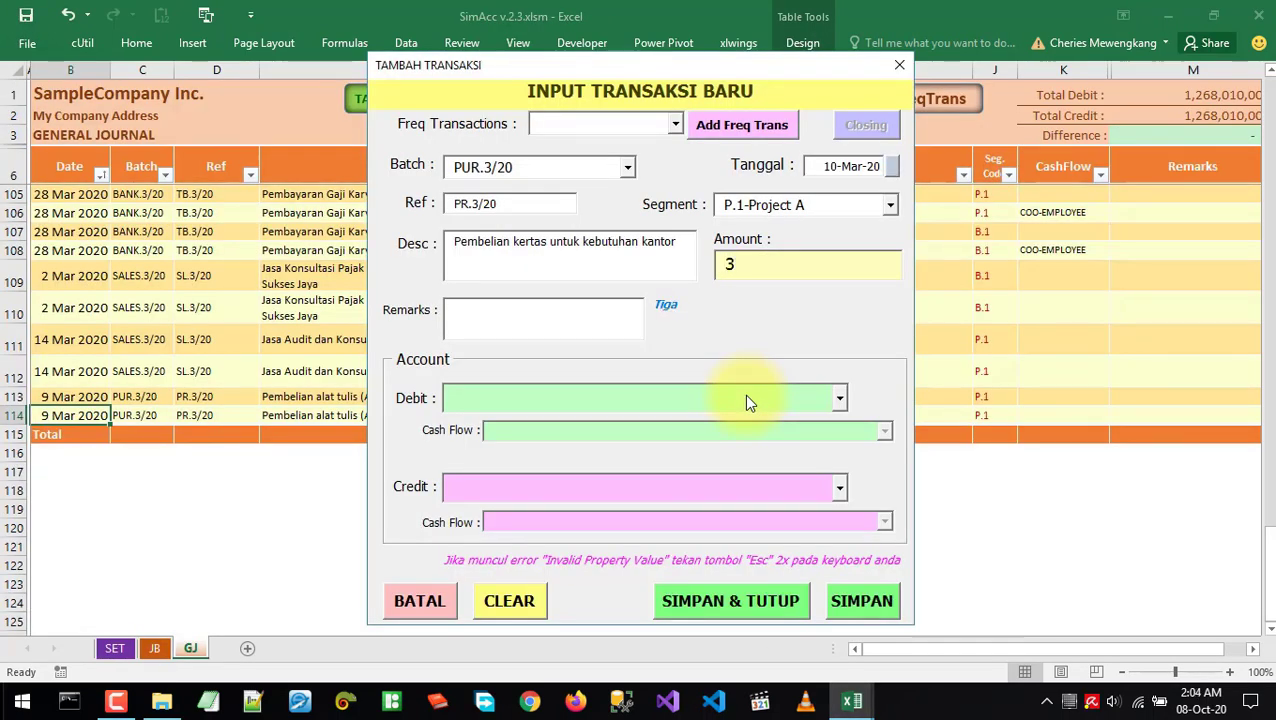
pyautogui.write(',500,000')
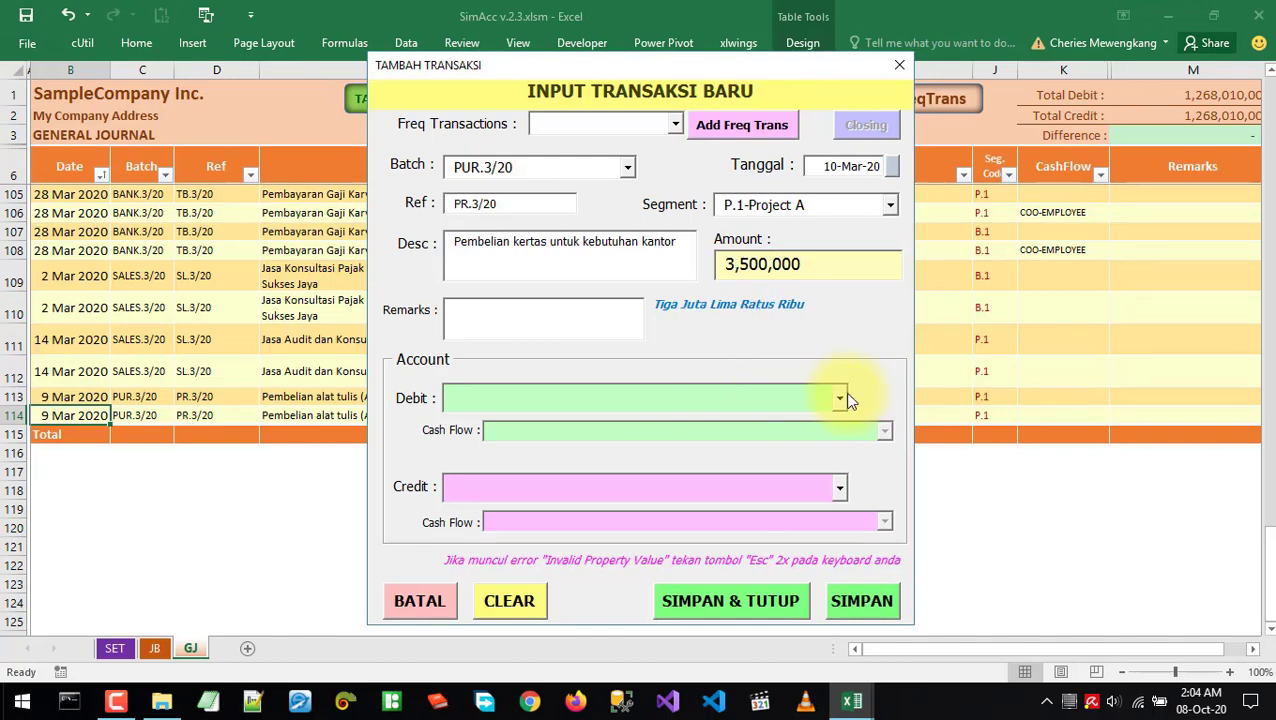
# Set the paper purchase's debit account to 1160-Office Supplies
pyautogui.click(840, 398)
pyautogui.click(840, 398)
pyautogui.click(841, 399)
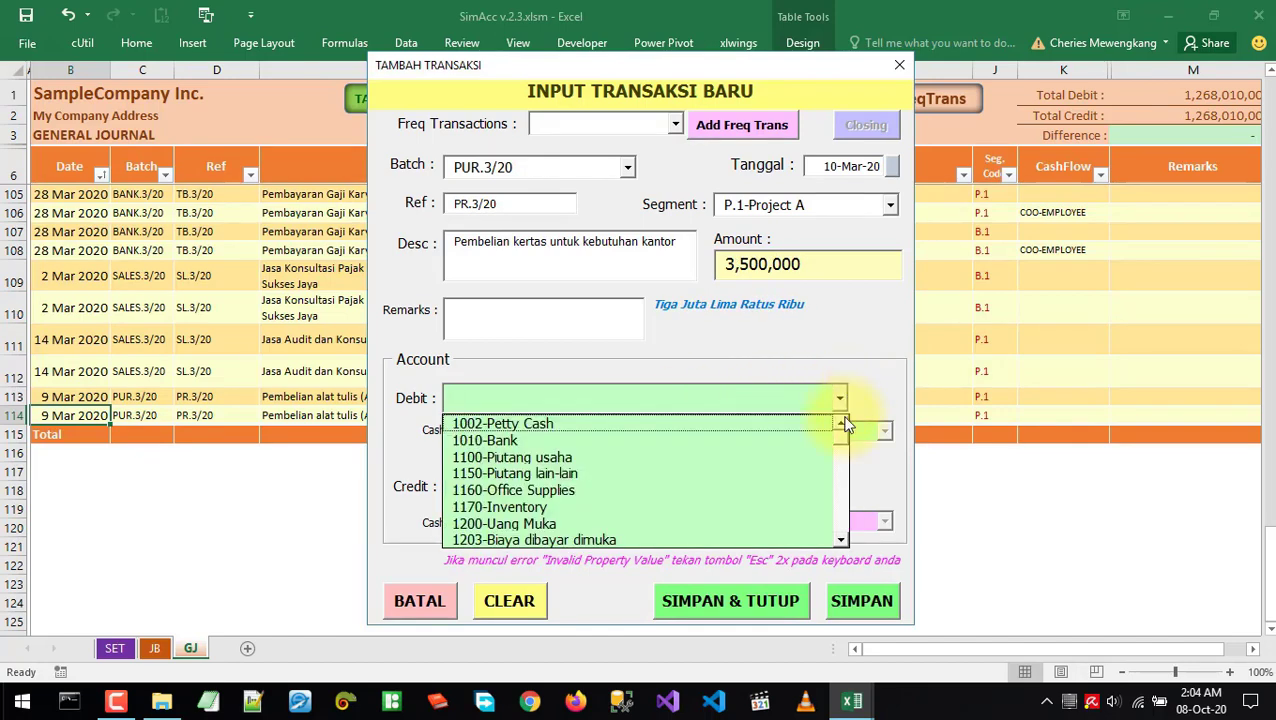
pyautogui.click(573, 490)
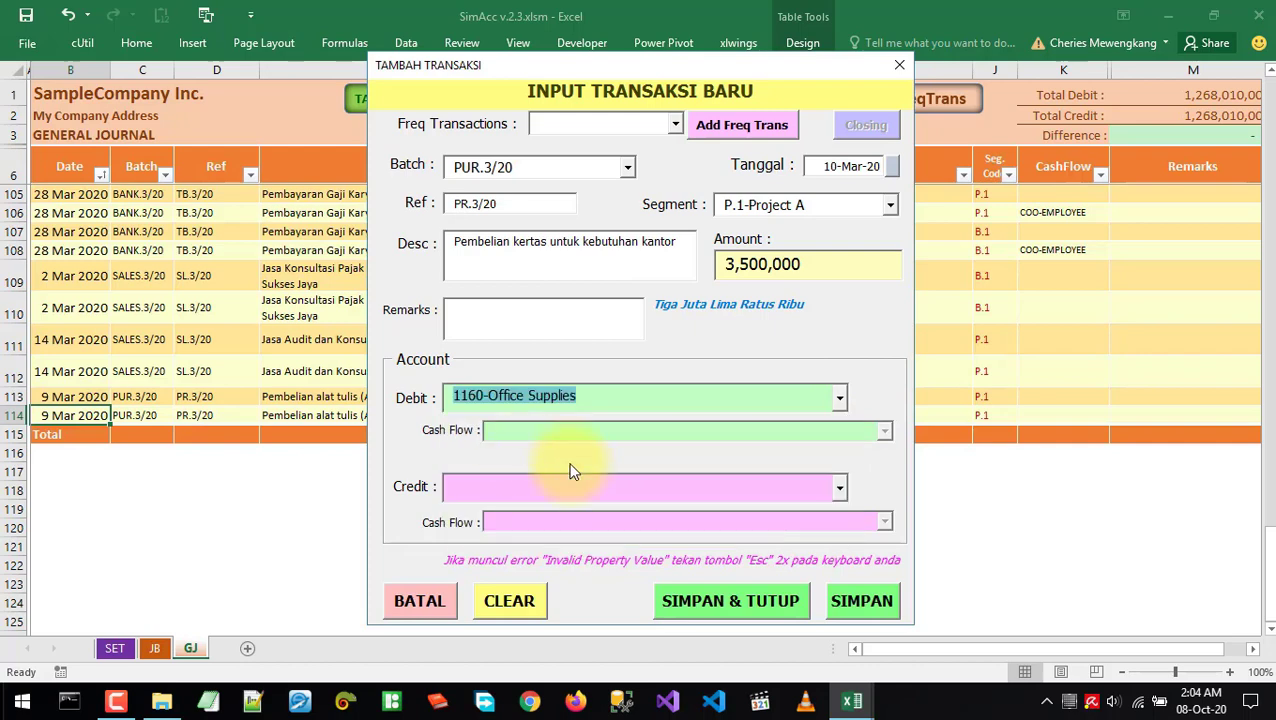
# Set the paper purchase's credit account to 2010-Utang usaha and save the transaction, keeping the entry form open
pyautogui.click(839, 489)
pyautogui.write('2010-Utang usaha')
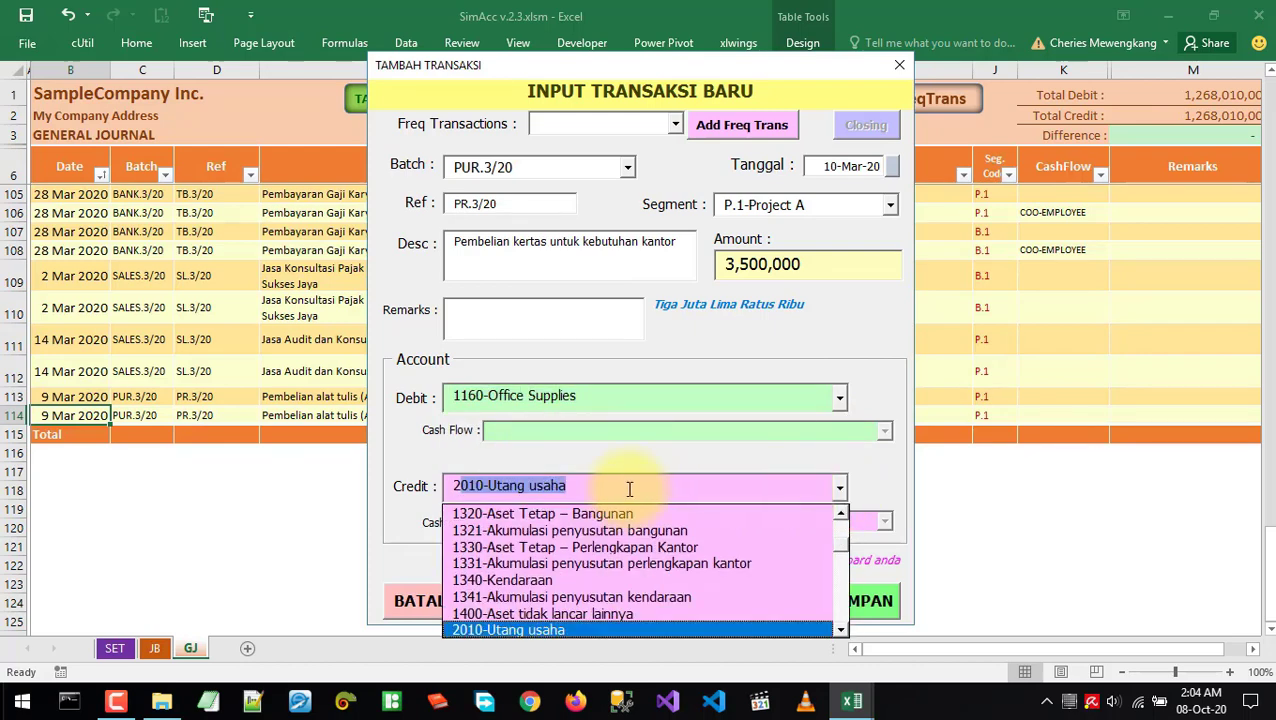
pyautogui.click(558, 630)
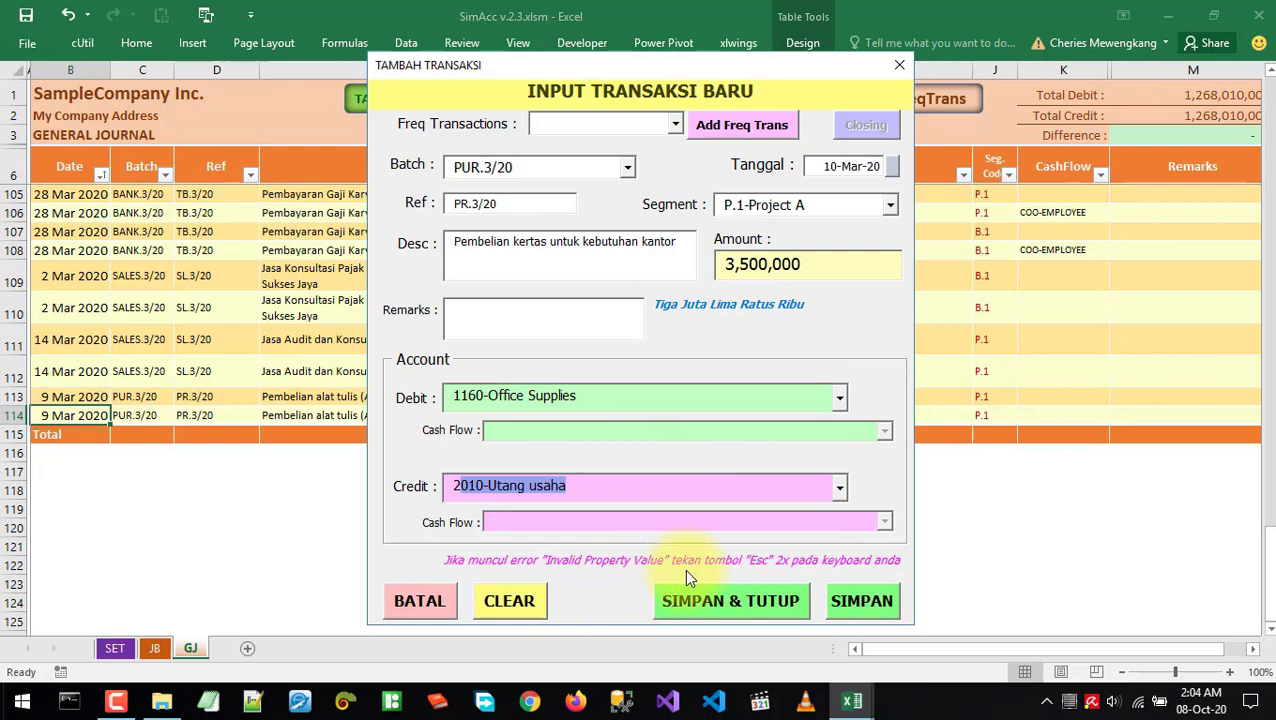
pyautogui.click(852, 598)
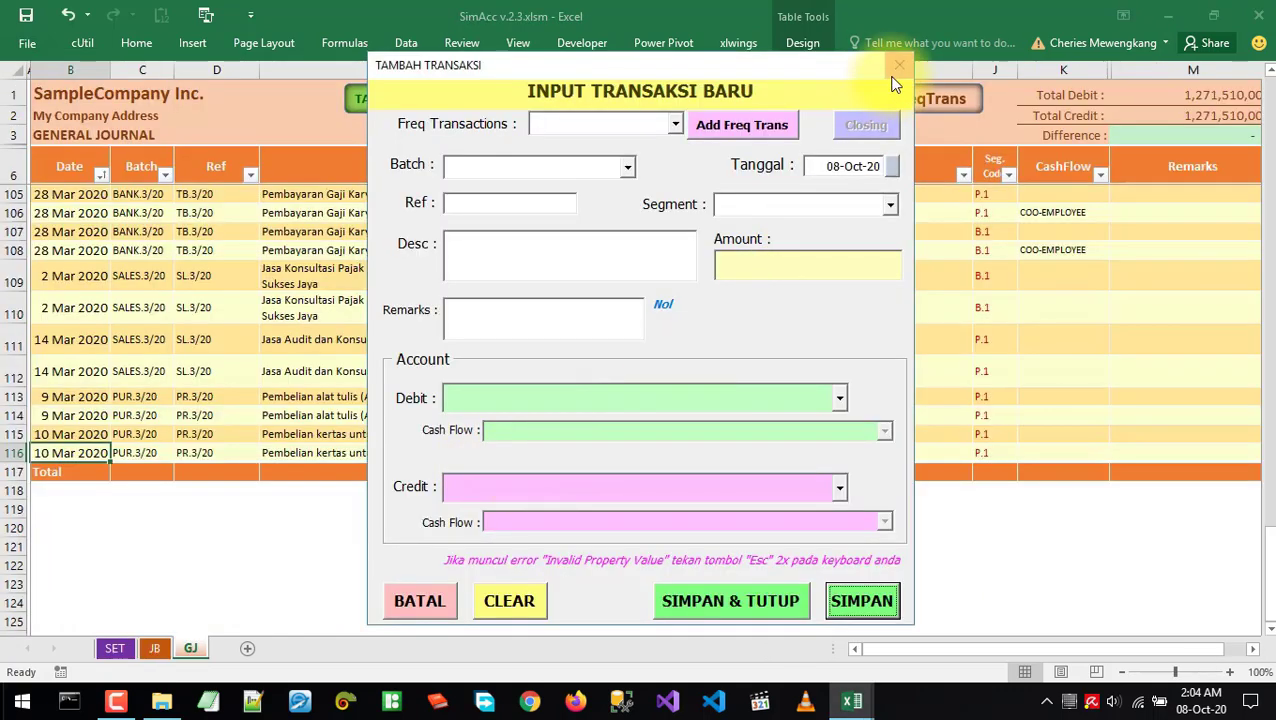
# Review the GENERAL transactions in the Example Data workbook and add batch GEN.3/20 dated 31 March 2020 to SimAcc's JB sheet
pyautogui.hotkey('alt', 'Tab')
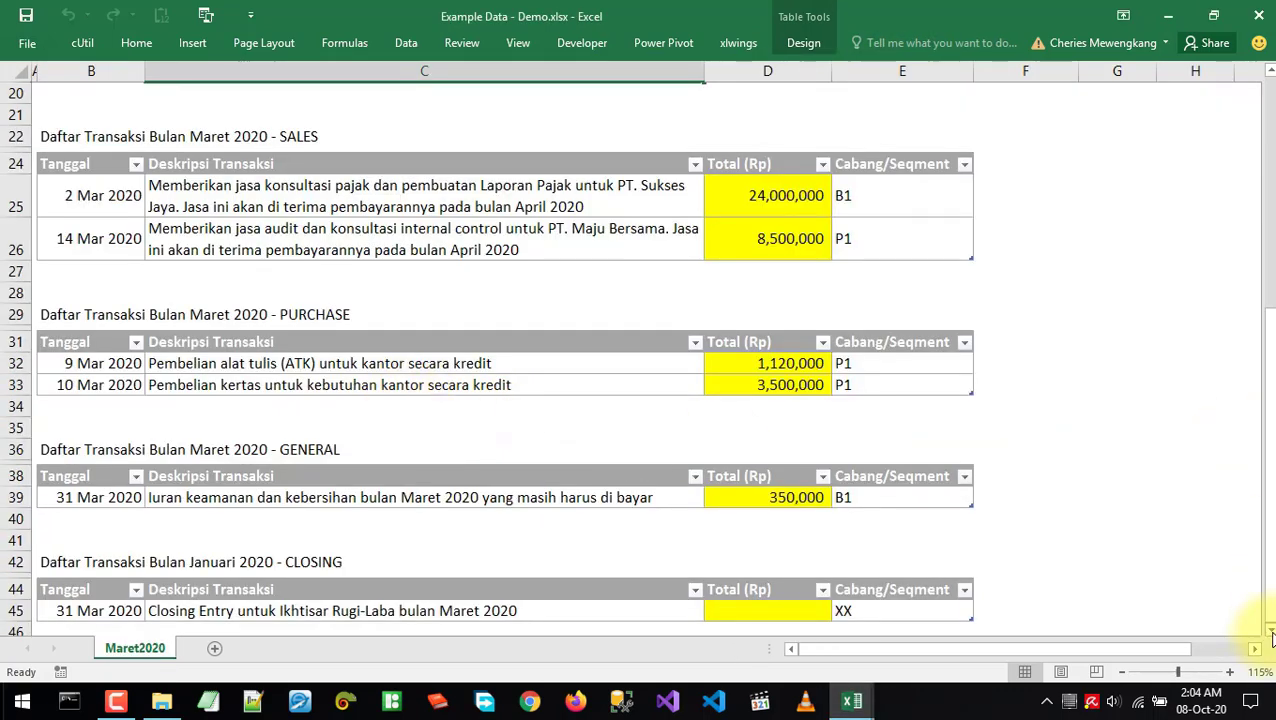
pyautogui.moveTo(1270, 633); pyautogui.dragTo(1270, 633)
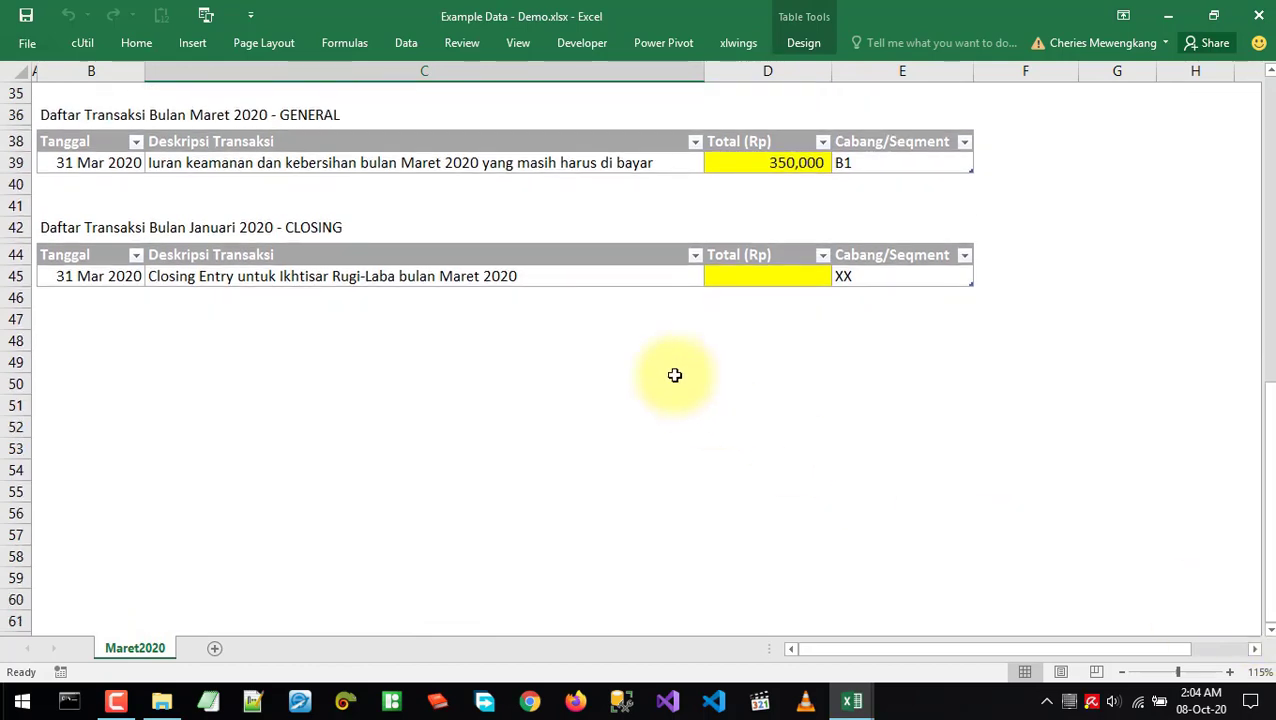
pyautogui.hotkey('alt', 'Tab')
pyautogui.click(158, 648)
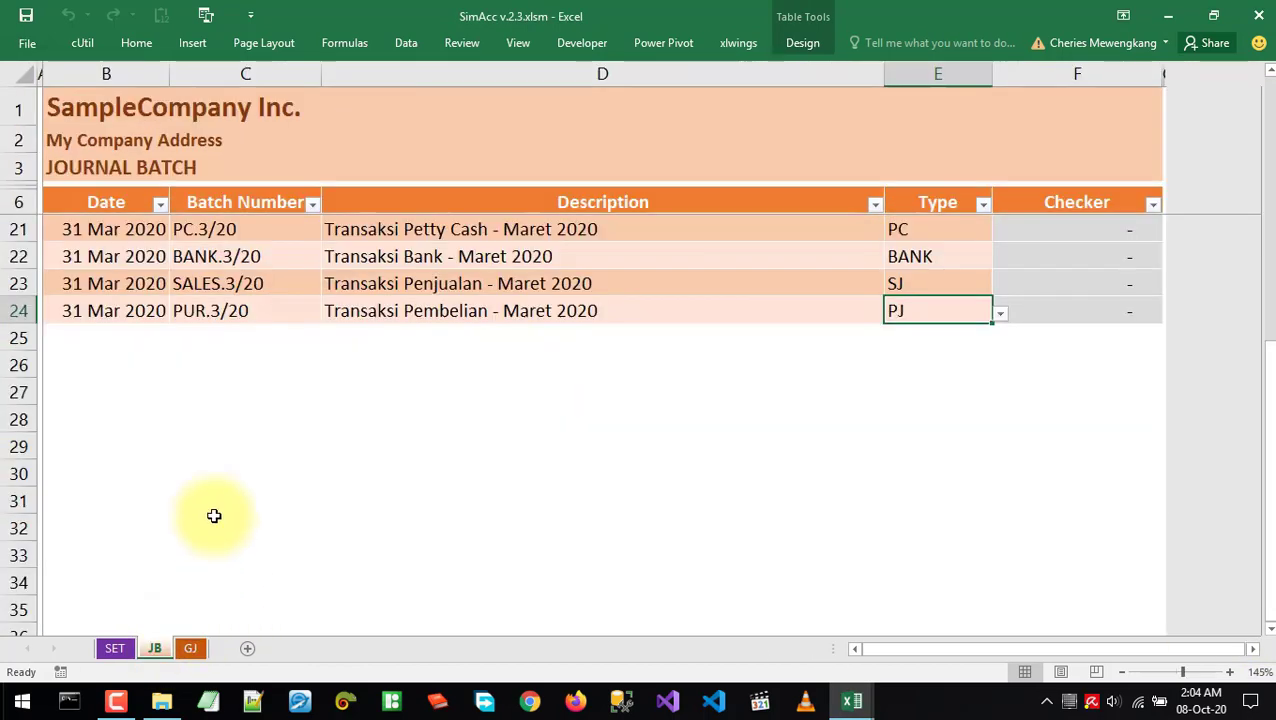
pyautogui.click(150, 330)
pyautogui.write('31mar')
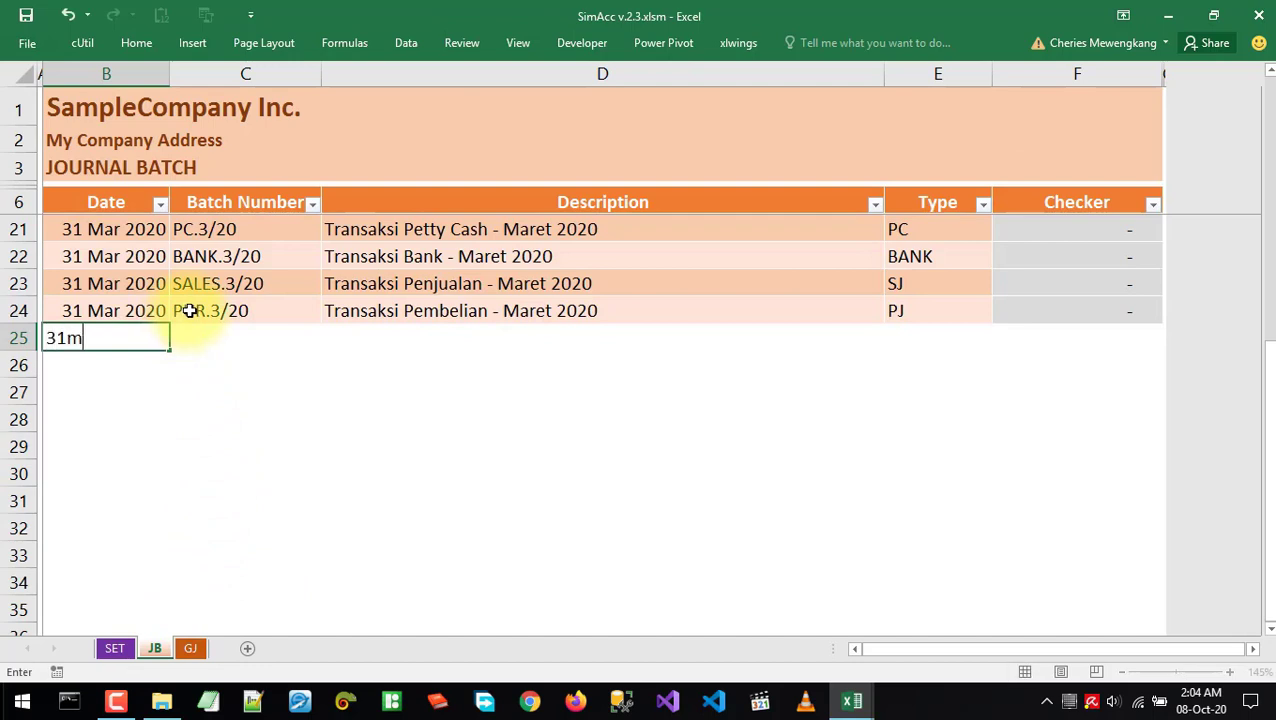
pyautogui.press('Tab')
pyautogui.write('G')
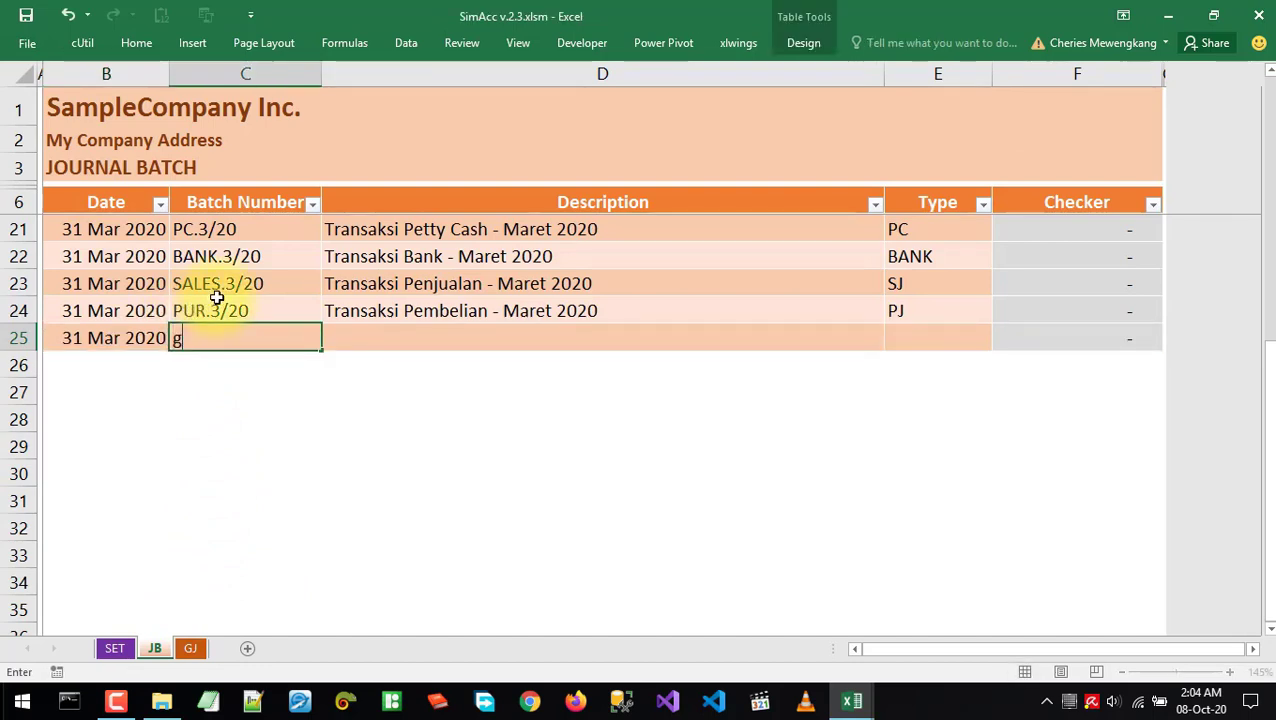
pyautogui.write('EN.3/20')
pyautogui.press('Tab')
# Describe the GEN.3/20 batch as "General Transaction - Maret 2020" and set its type to GEN
pyautogui.write('G')
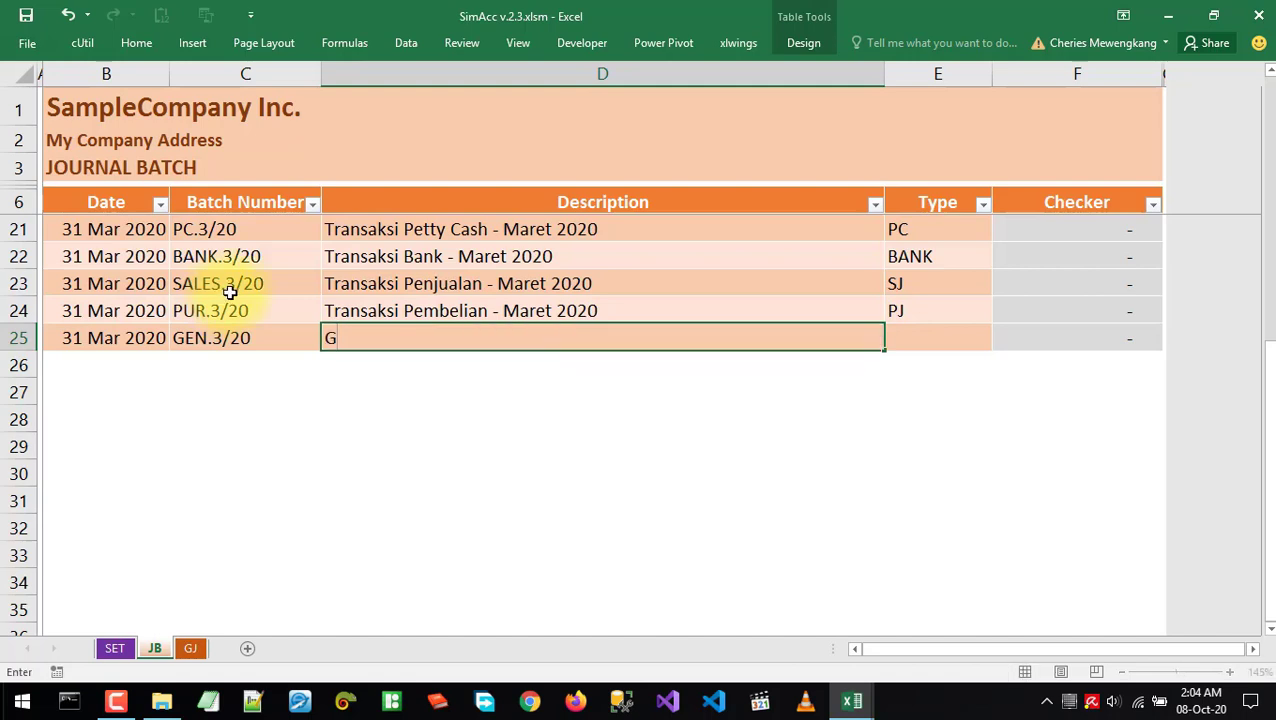
pyautogui.write('General Transaction - Maret 2020')
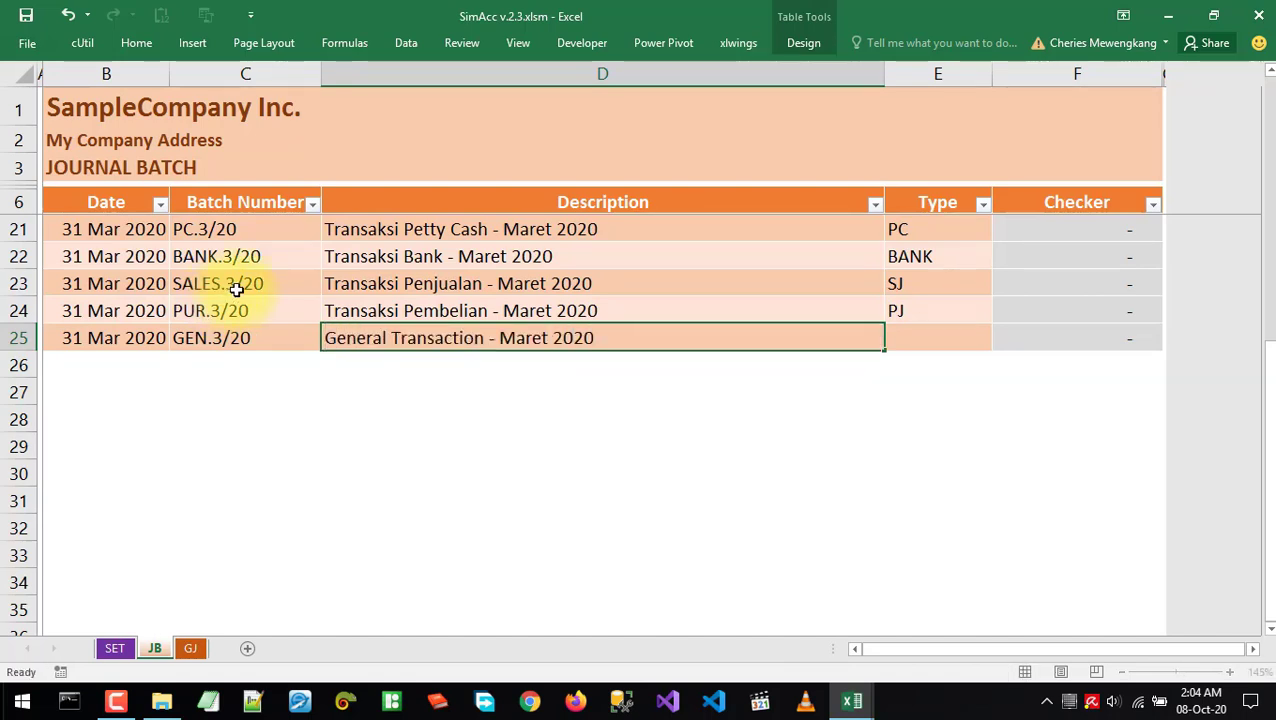
pyautogui.press('Tab')
pyautogui.click(1000, 341)
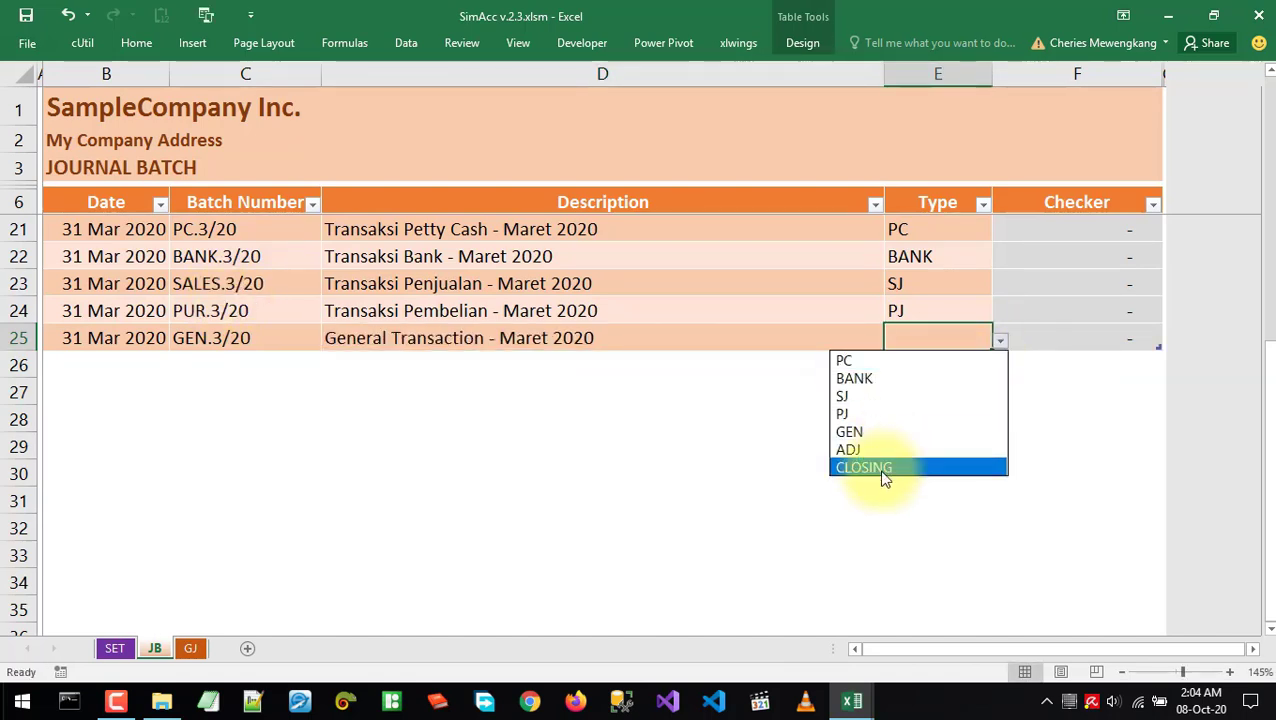
pyautogui.click(875, 431)
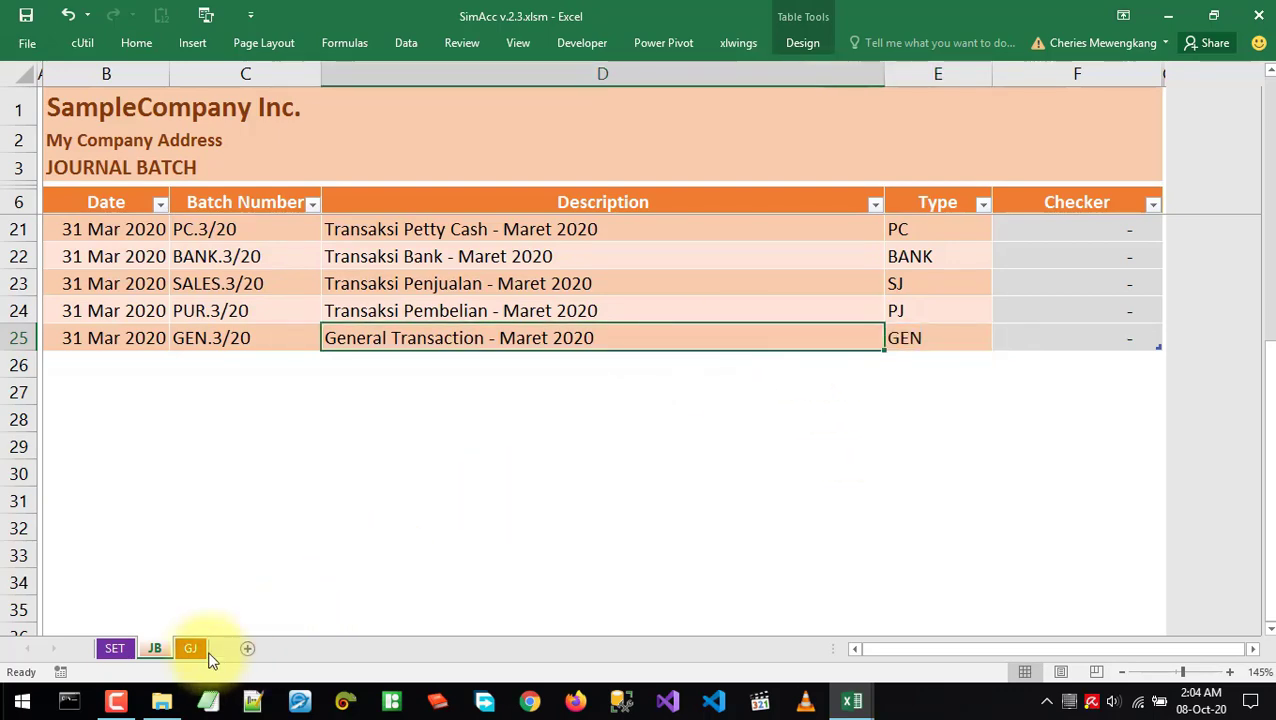
# Start a new general journal transaction on the GJ sheet with batch GEN.3/20 and date 29 March 2020
pyautogui.click(192, 650)
pyautogui.click(380, 98)
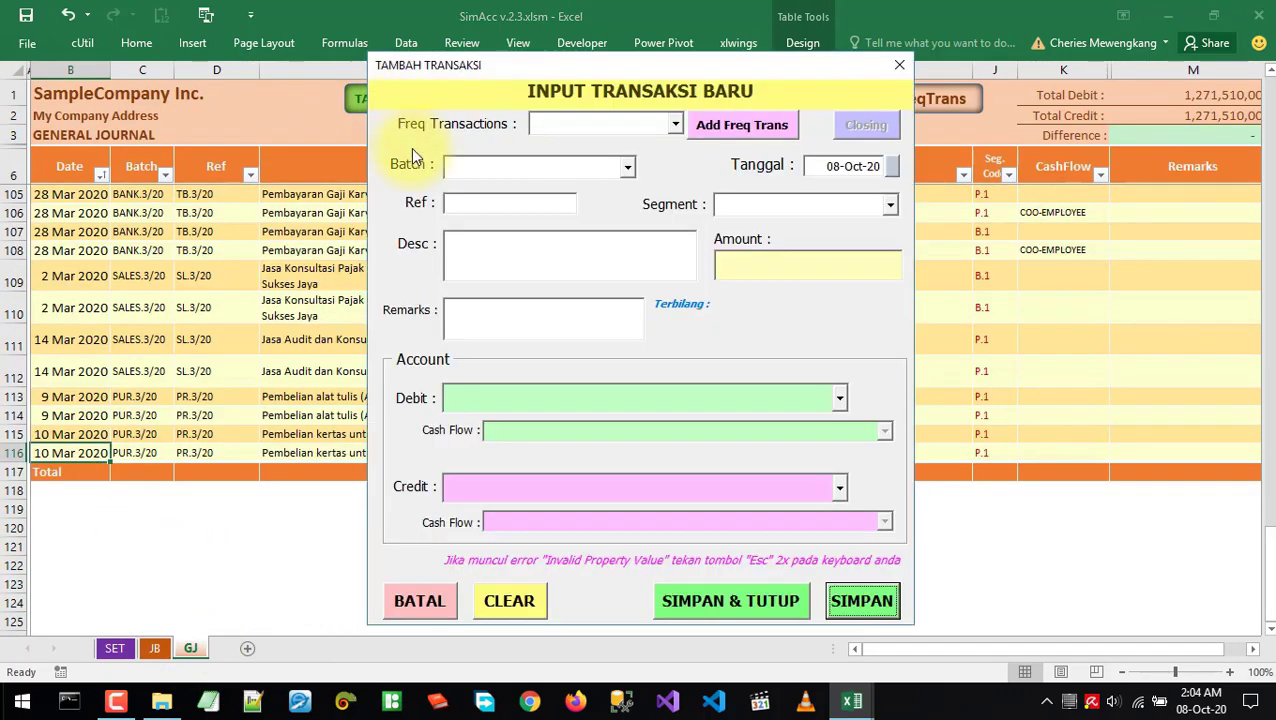
pyautogui.click(622, 167)
pyautogui.click(503, 191)
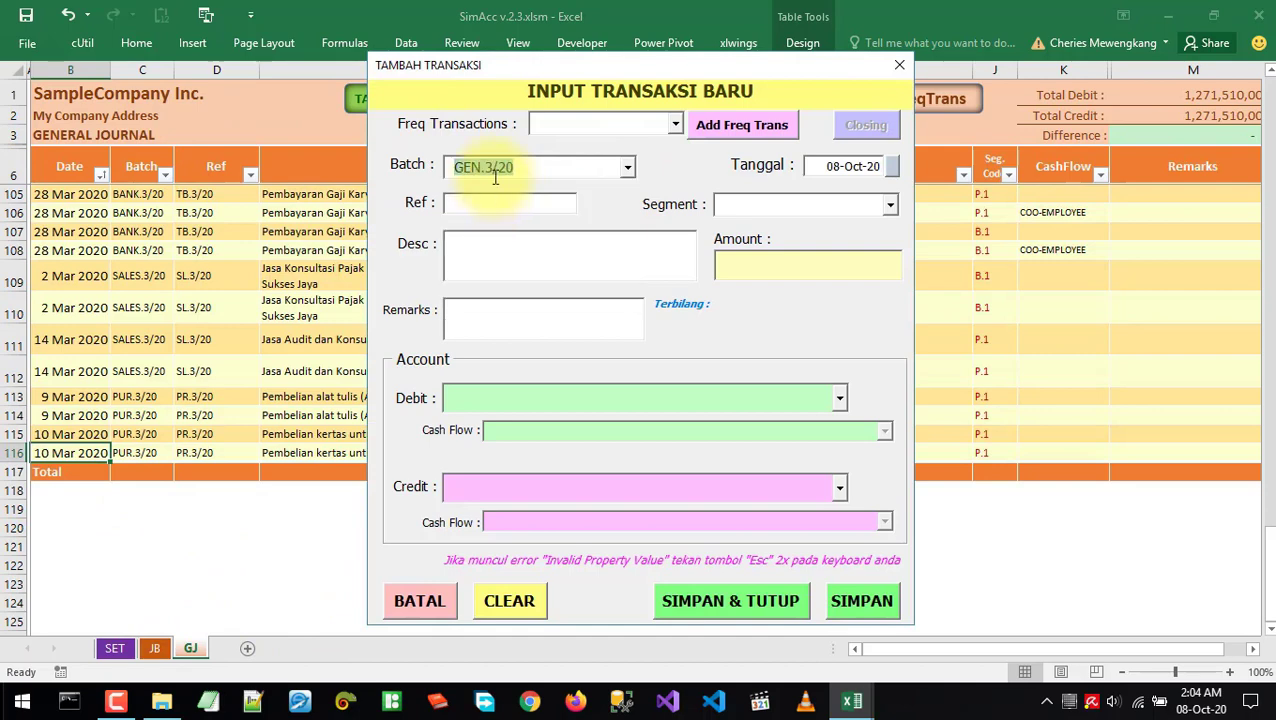
pyautogui.click(892, 167)
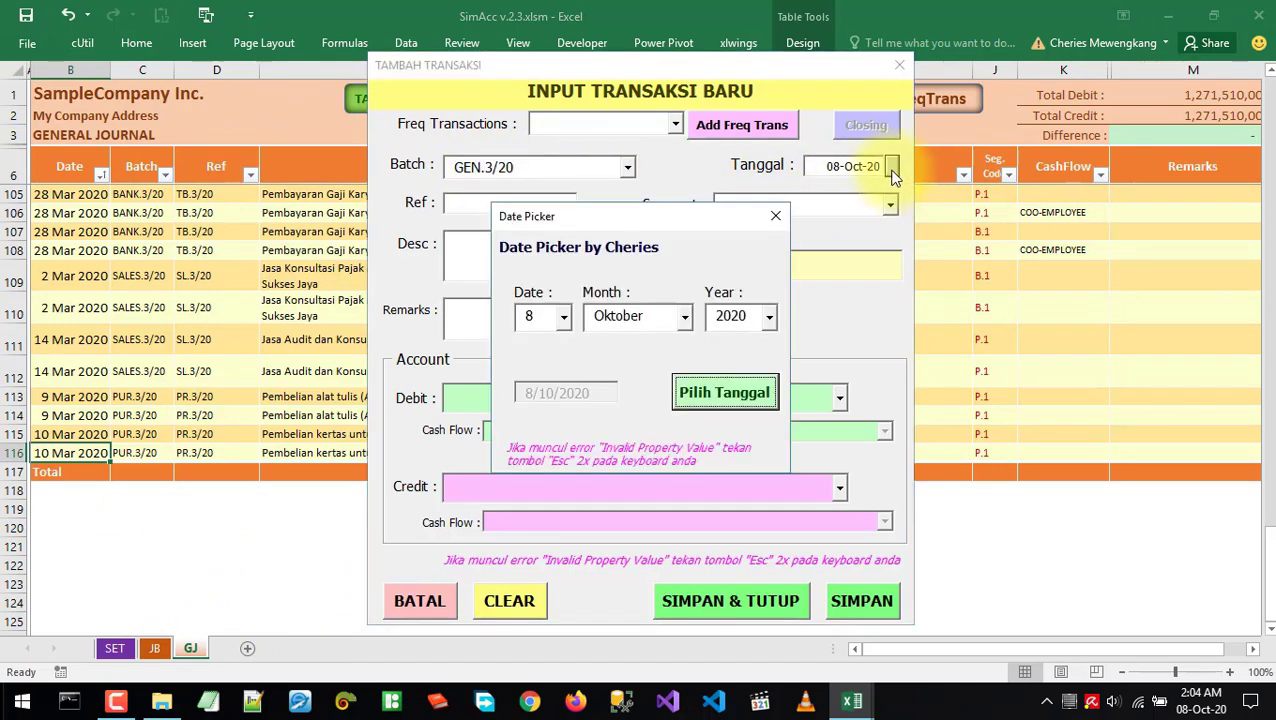
pyautogui.click(724, 392)
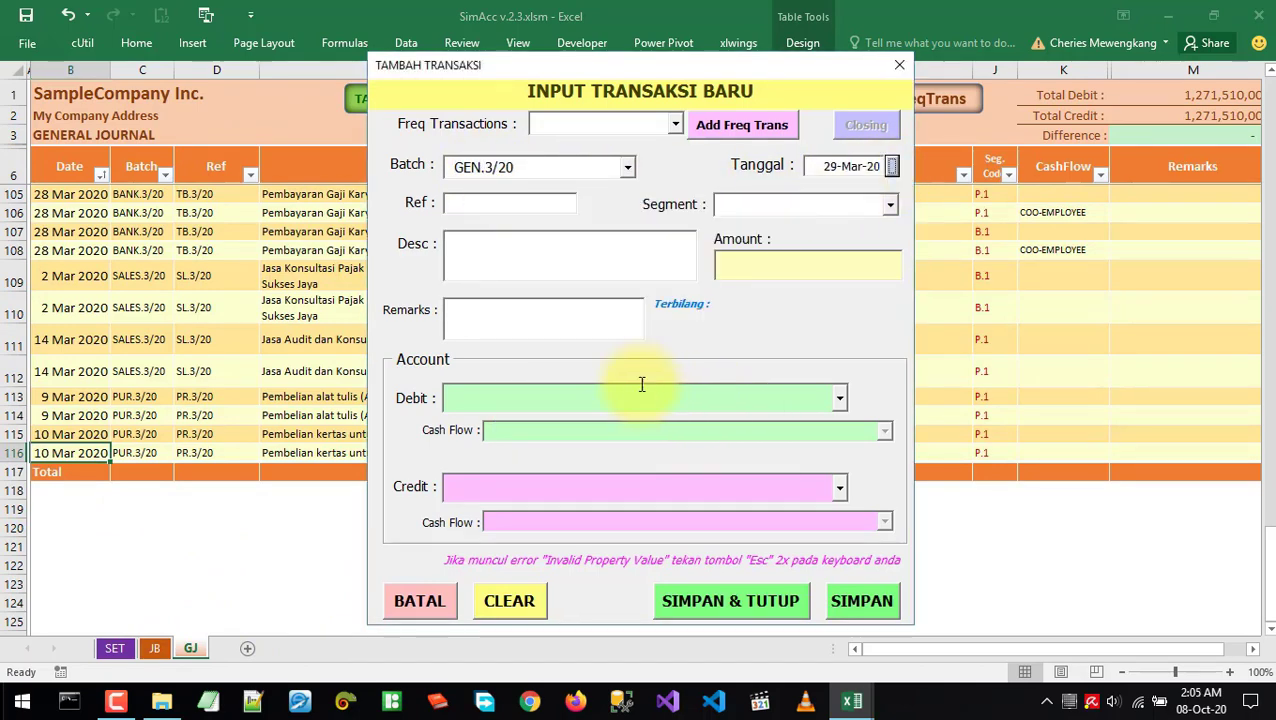
# Set the reference to GEN.3/20, check the dues entry in the Example Data workbook, and choose segment B.1-Store A
pyautogui.click(474, 205)
pyautogui.write('ge')
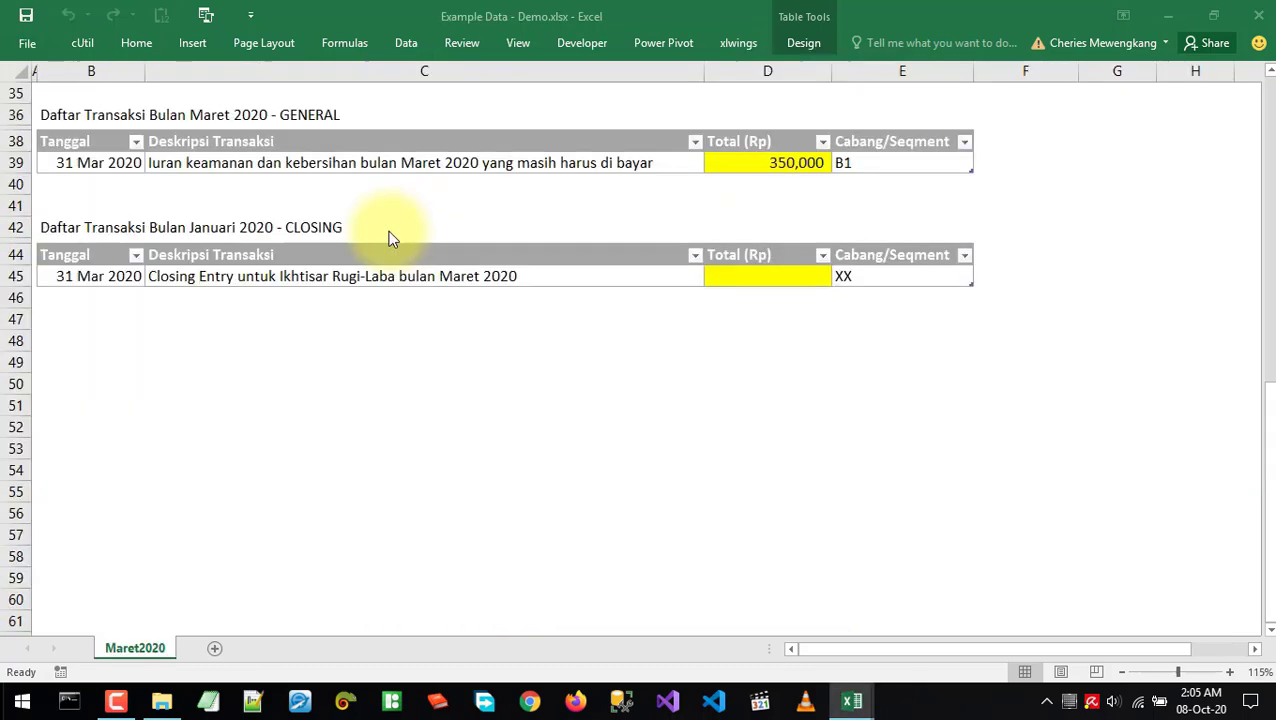
pyautogui.click(845, 211)
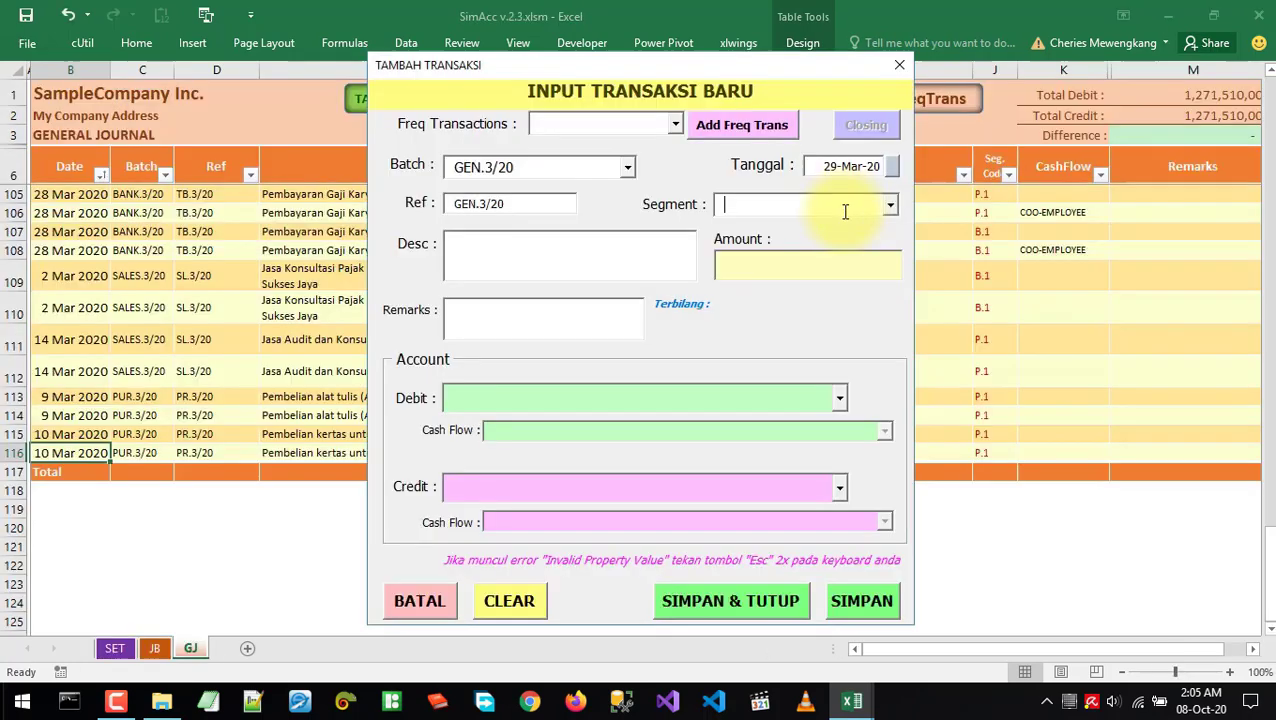
pyautogui.click(889, 205)
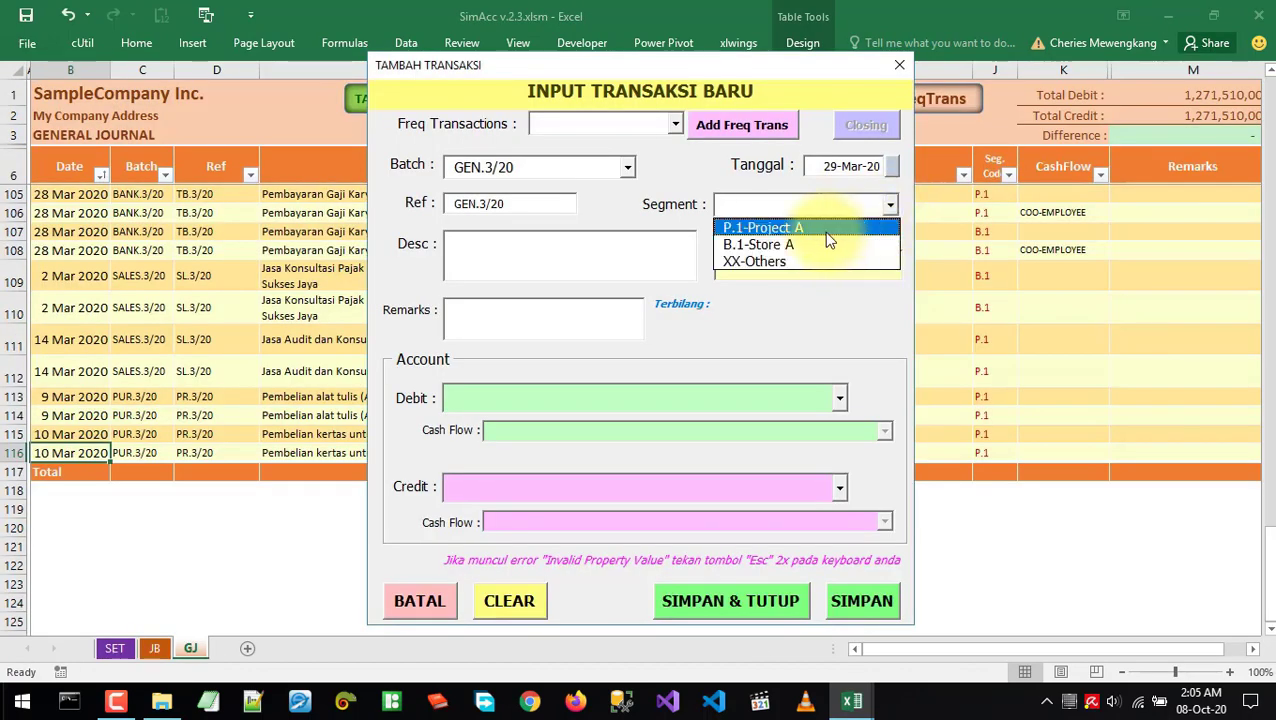
pyautogui.click(762, 241)
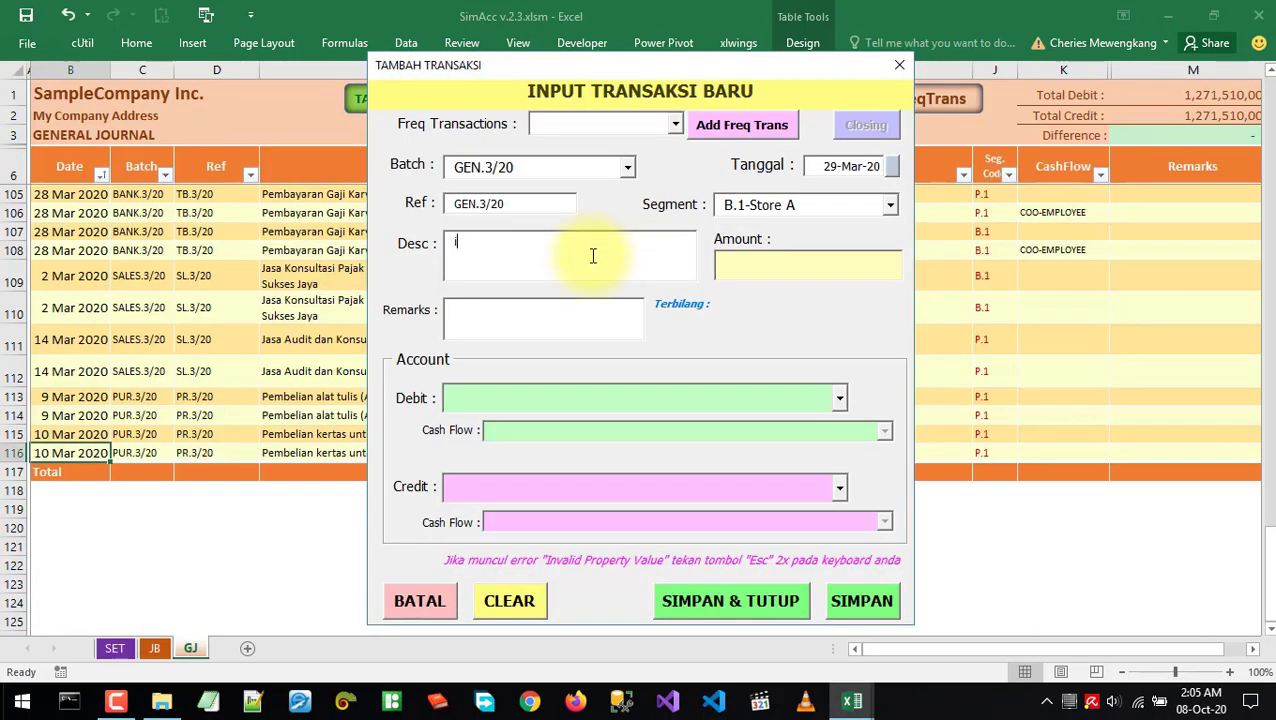
# Enter the description "Iuran keamanan dan kebersihan bulan Maret 2020 yg msh hrs di bayar" and the amount 350,000
pyautogui.write('keamanan dan kebersihan bulan Maret 2020 yg msh hrs di bayar')
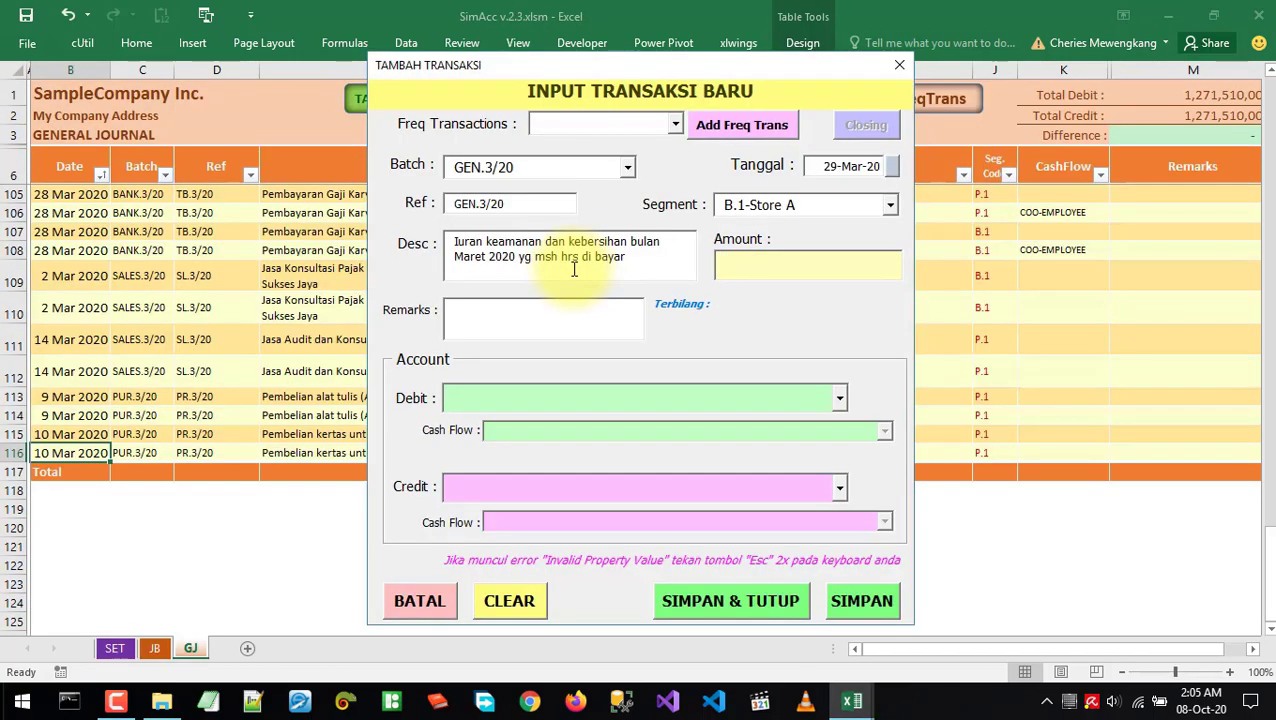
pyautogui.write('350')
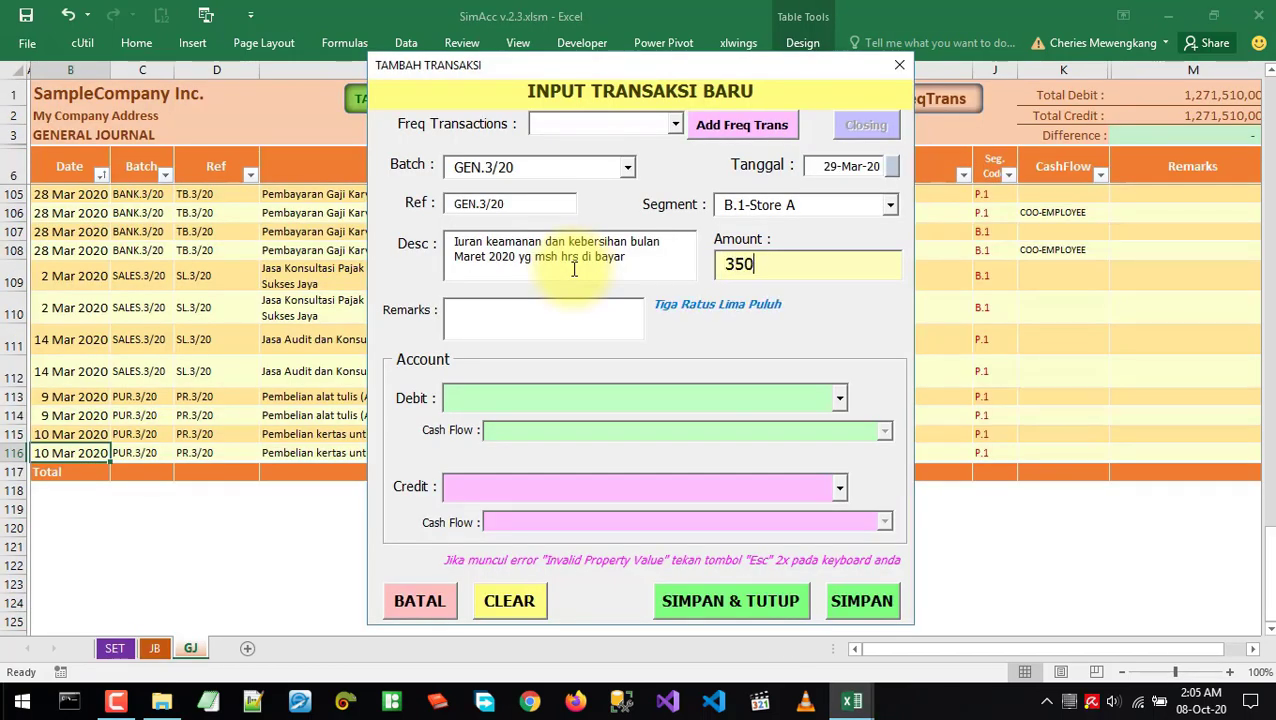
pyautogui.write(',000')
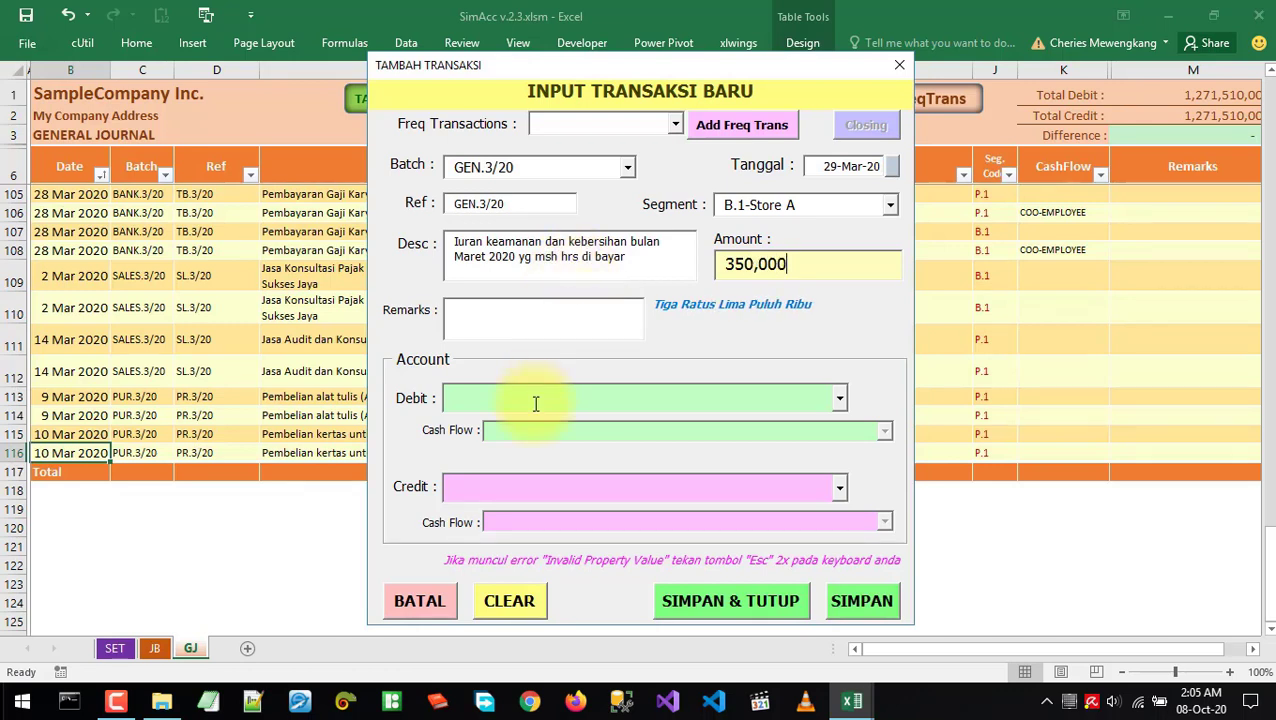
# Set the debit account to 5031-Beban Kebersihan & Keamanan, found in the chart of accounts with the BEBAN filter
pyautogui.click(839, 398)
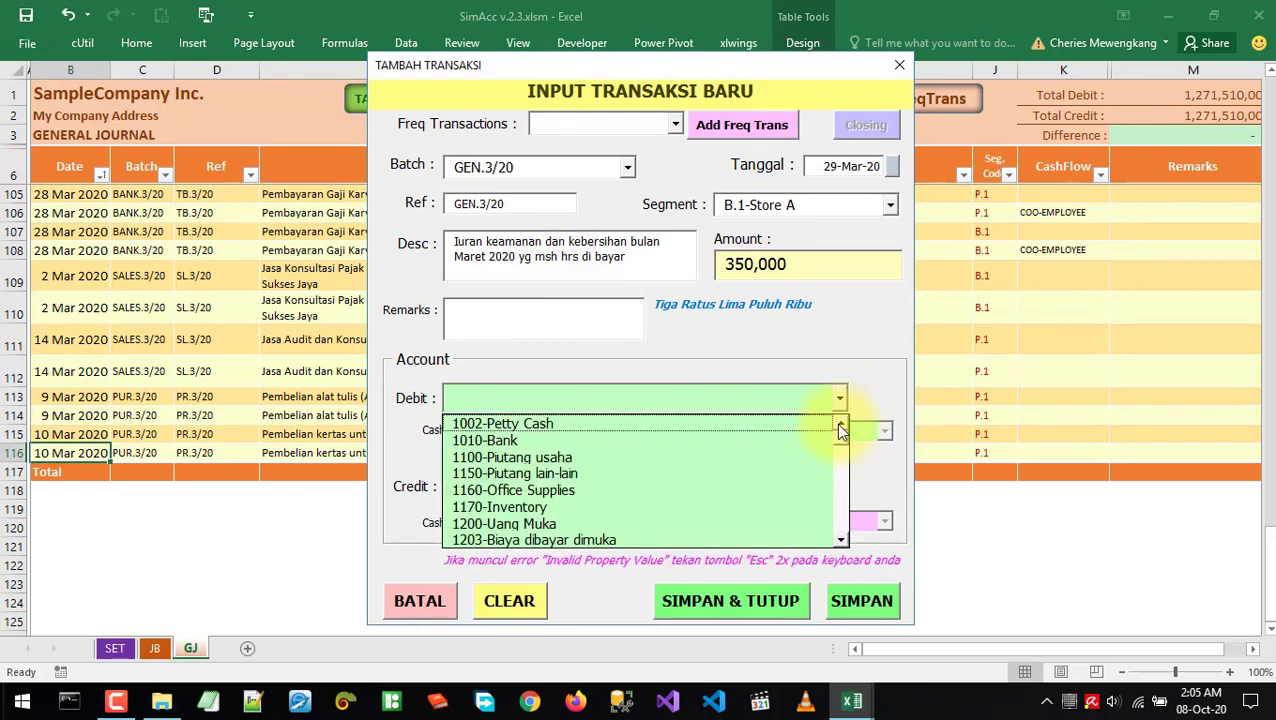
pyautogui.doubleClick(706, 395)
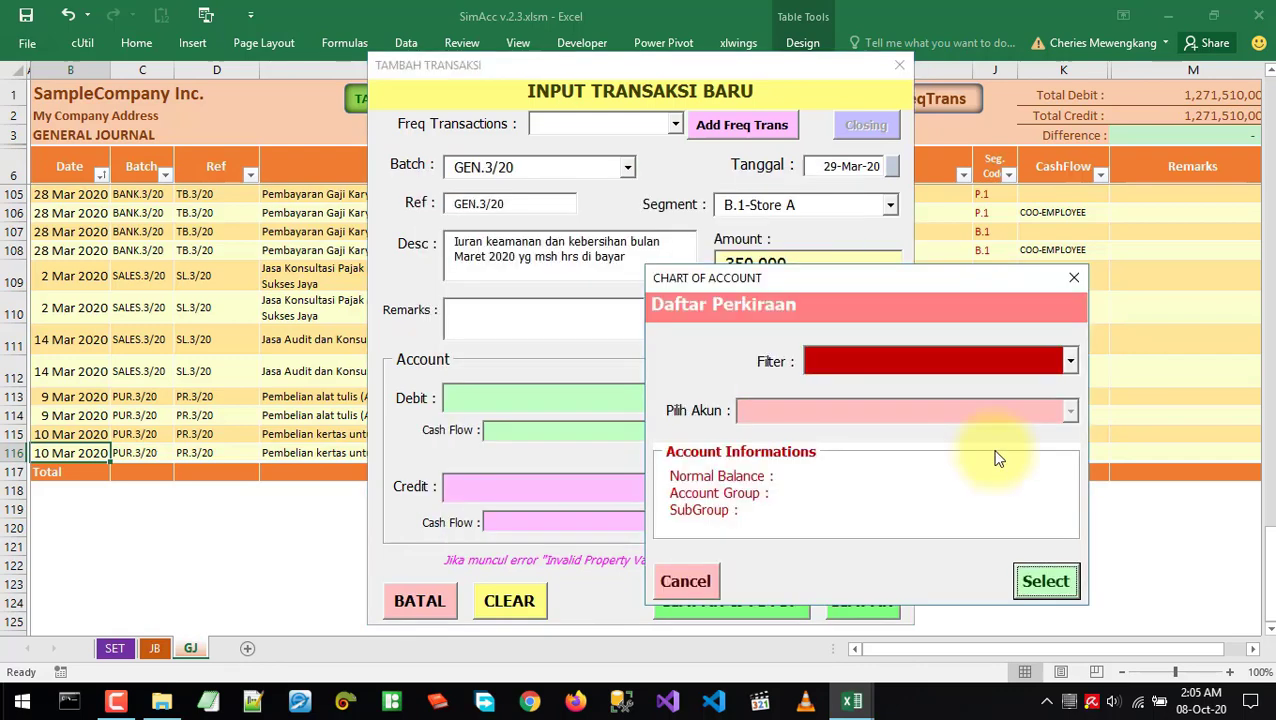
pyautogui.click(1068, 361)
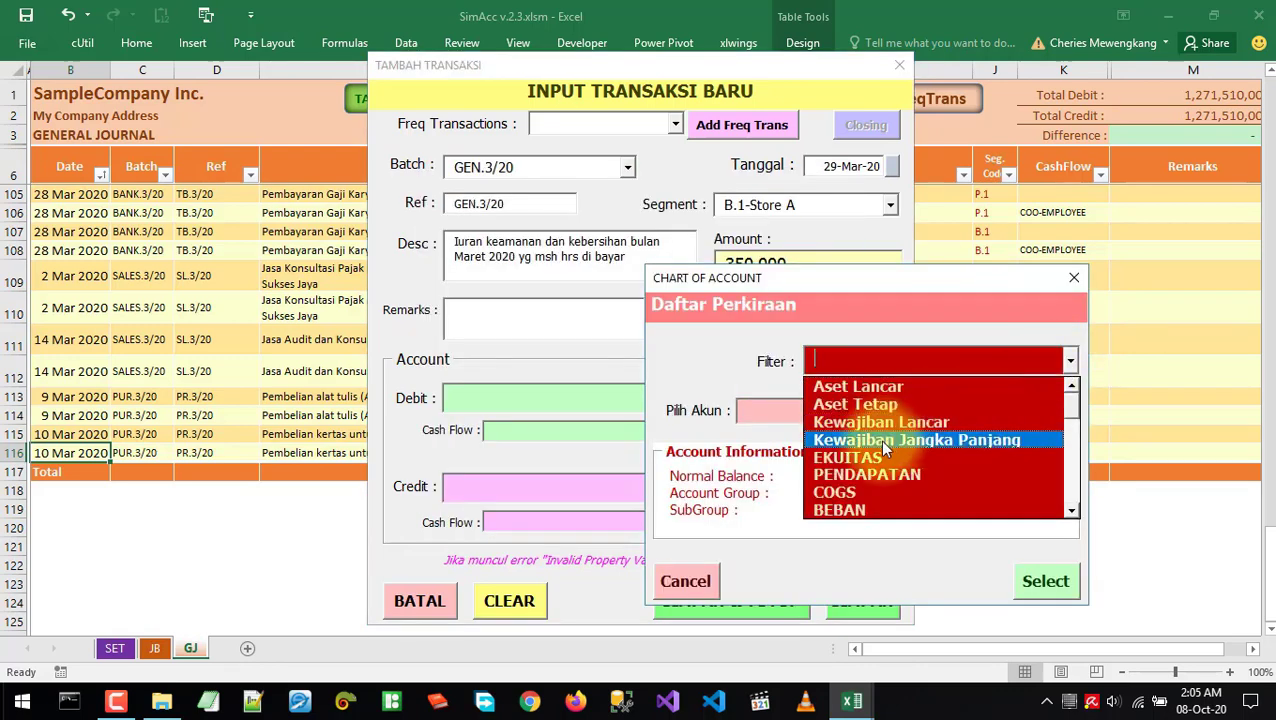
pyautogui.click(855, 511)
pyautogui.click(907, 520)
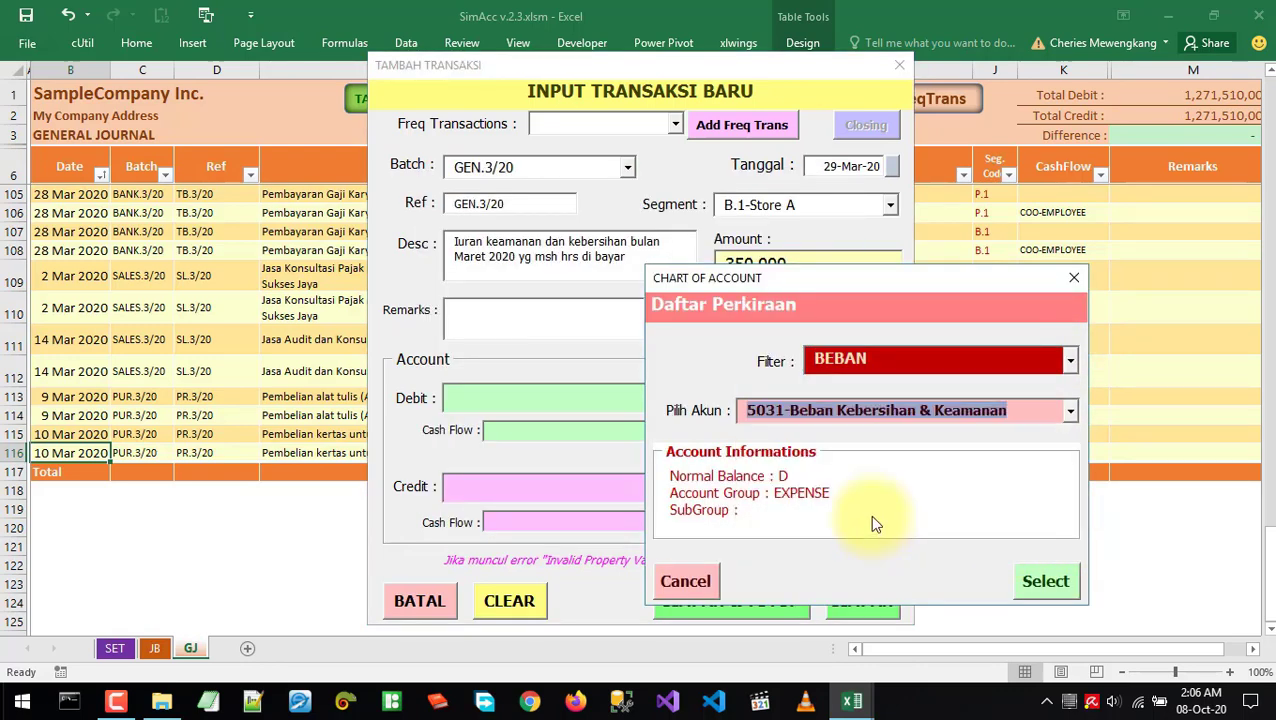
pyautogui.click(1040, 580)
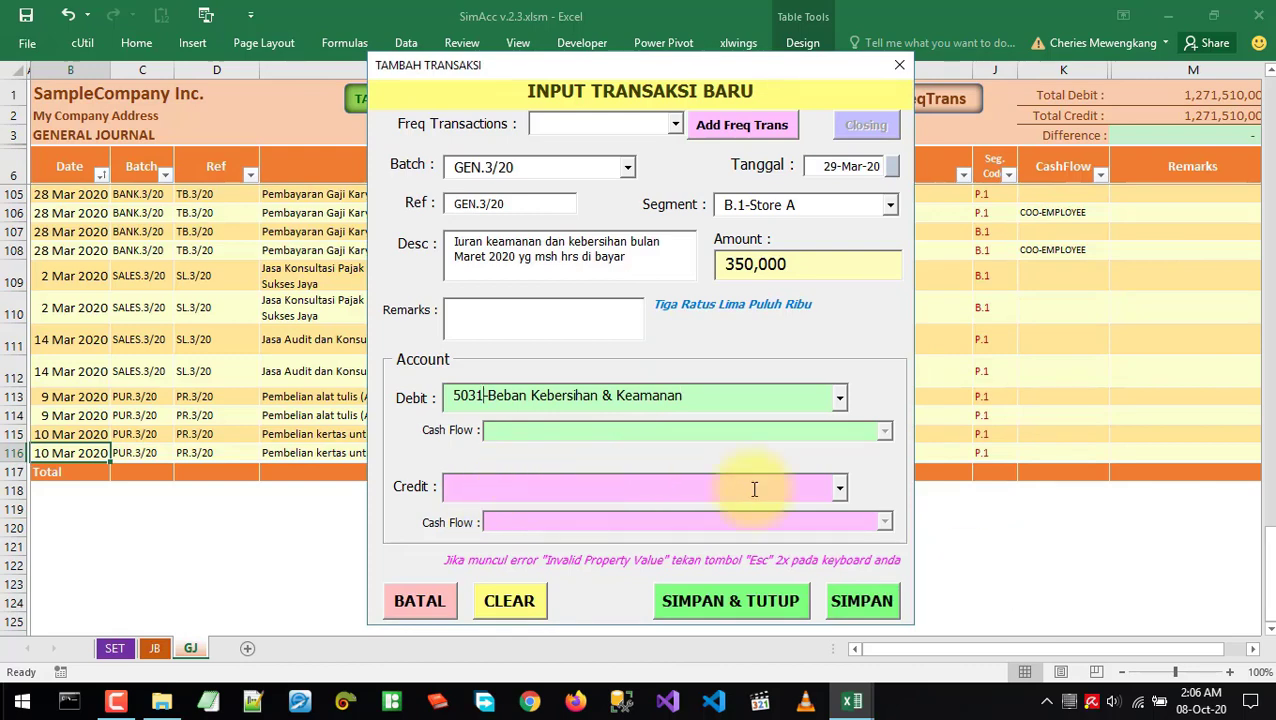
# Set the credit account to 2110-Biaya masih harus dibayar, save the transaction and close the input form
pyautogui.click(838, 490)
pyautogui.scroll(-5, 838, 530)
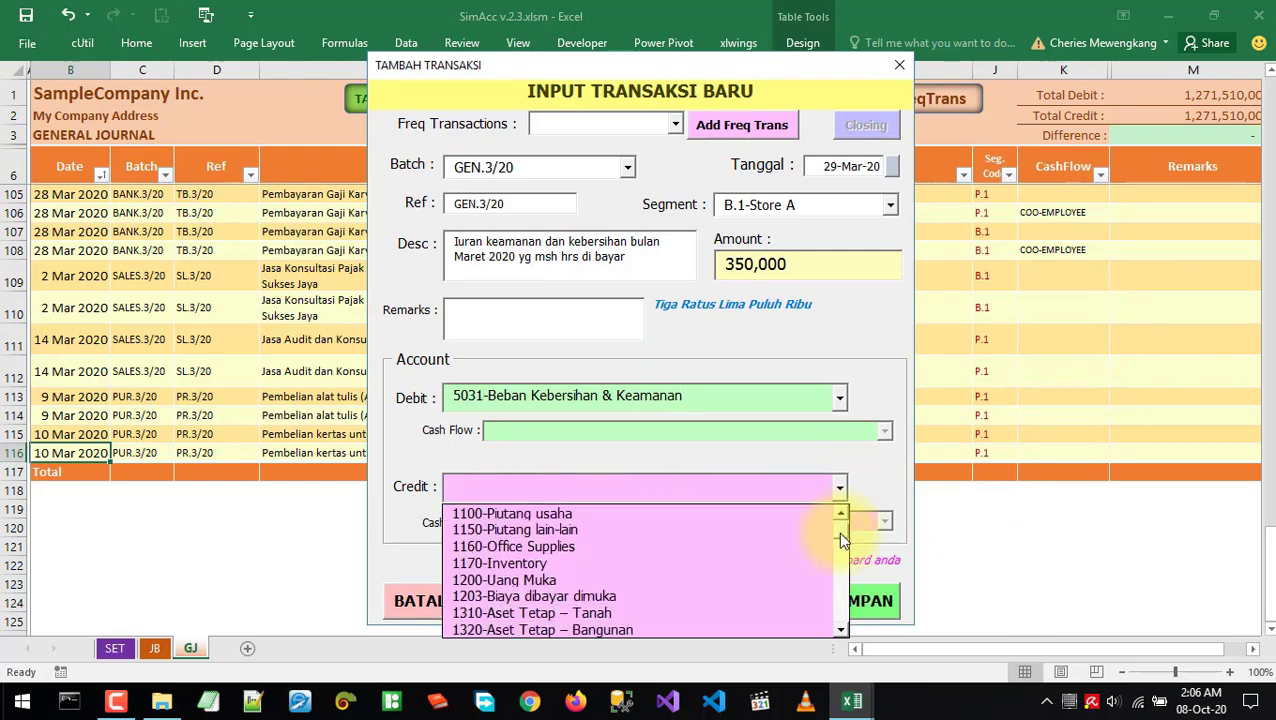
pyautogui.click(605, 614)
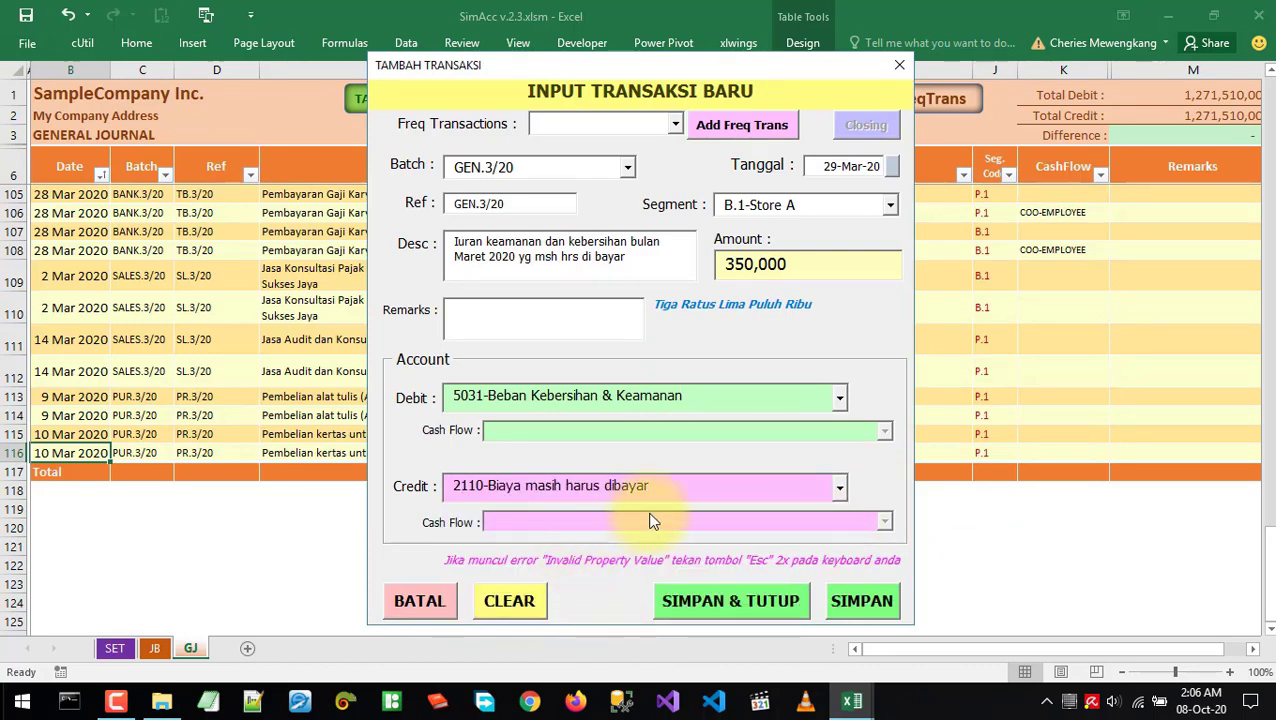
pyautogui.click(855, 608)
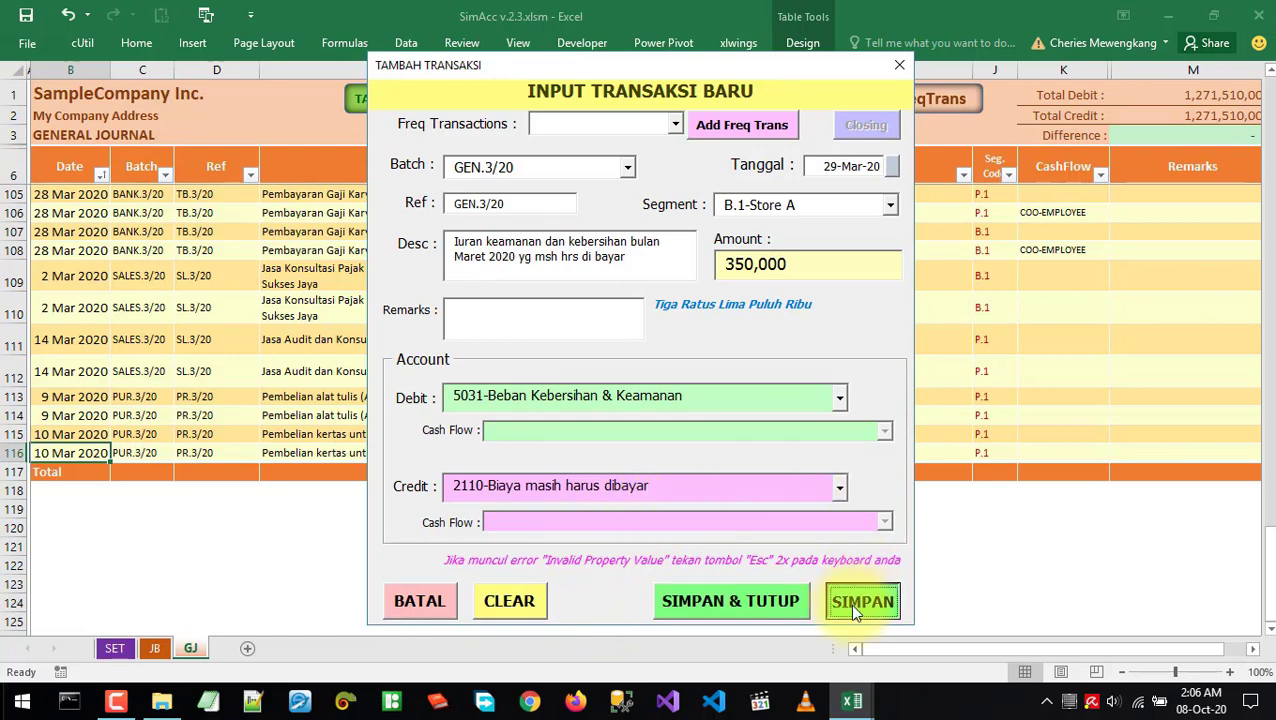
pyautogui.click(898, 63)
# Check the dues entry's date in the Example Data workbook and update the GEN.3/20 debit line's date to 31 March 2020
pyautogui.click(78, 485)
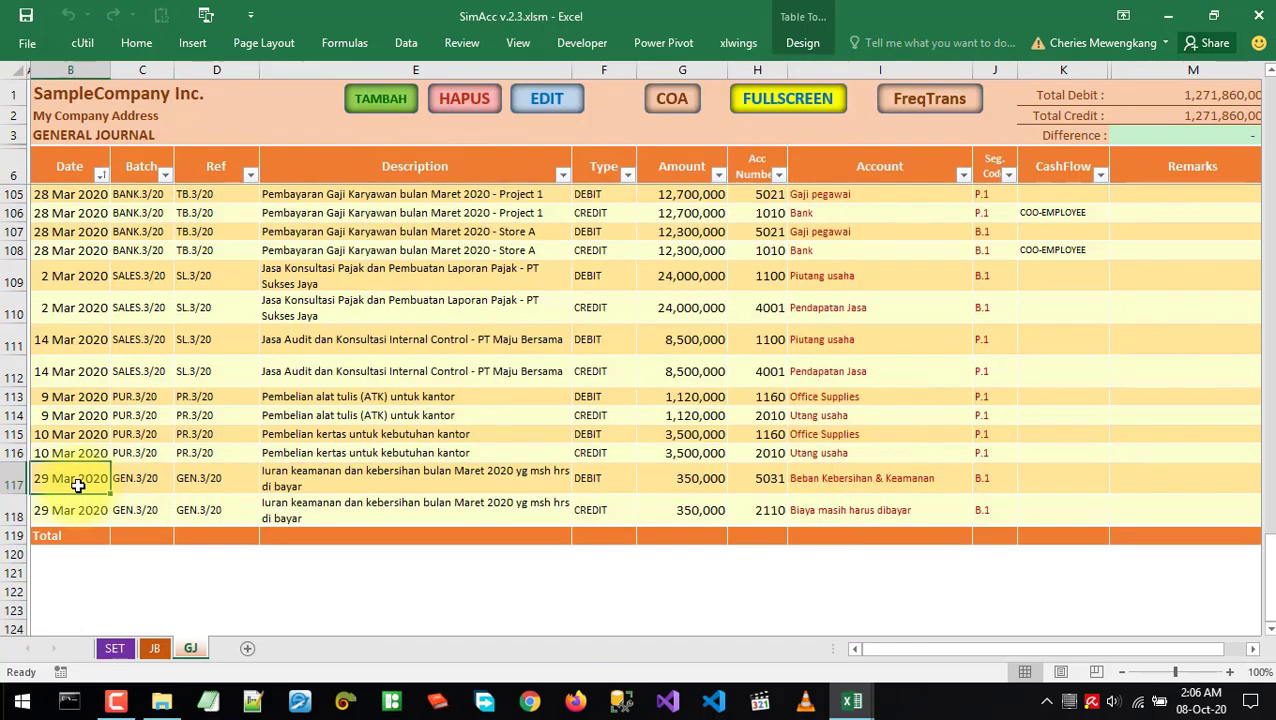
pyautogui.hotkey('alt', 'Tab')
pyautogui.hotkey('alt', 'Tab')
pyautogui.hotkey('alt', 'Tab')
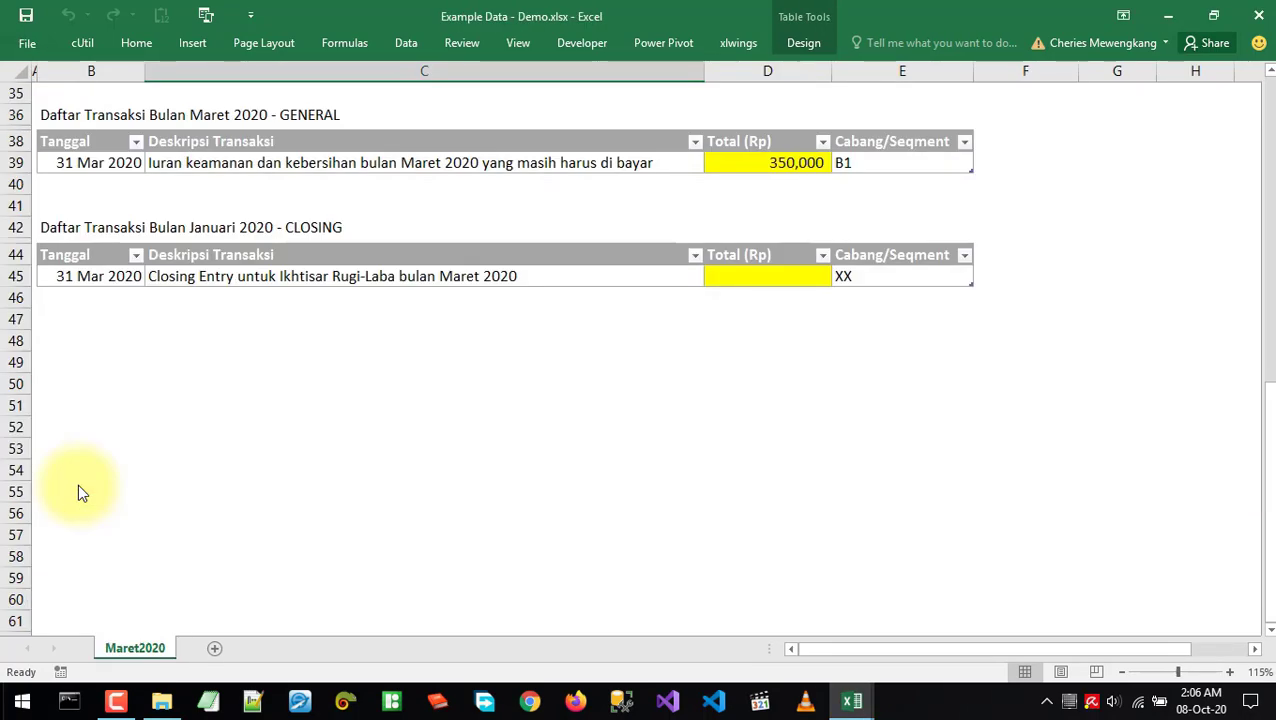
pyautogui.hotkey('alt', 'Tab')
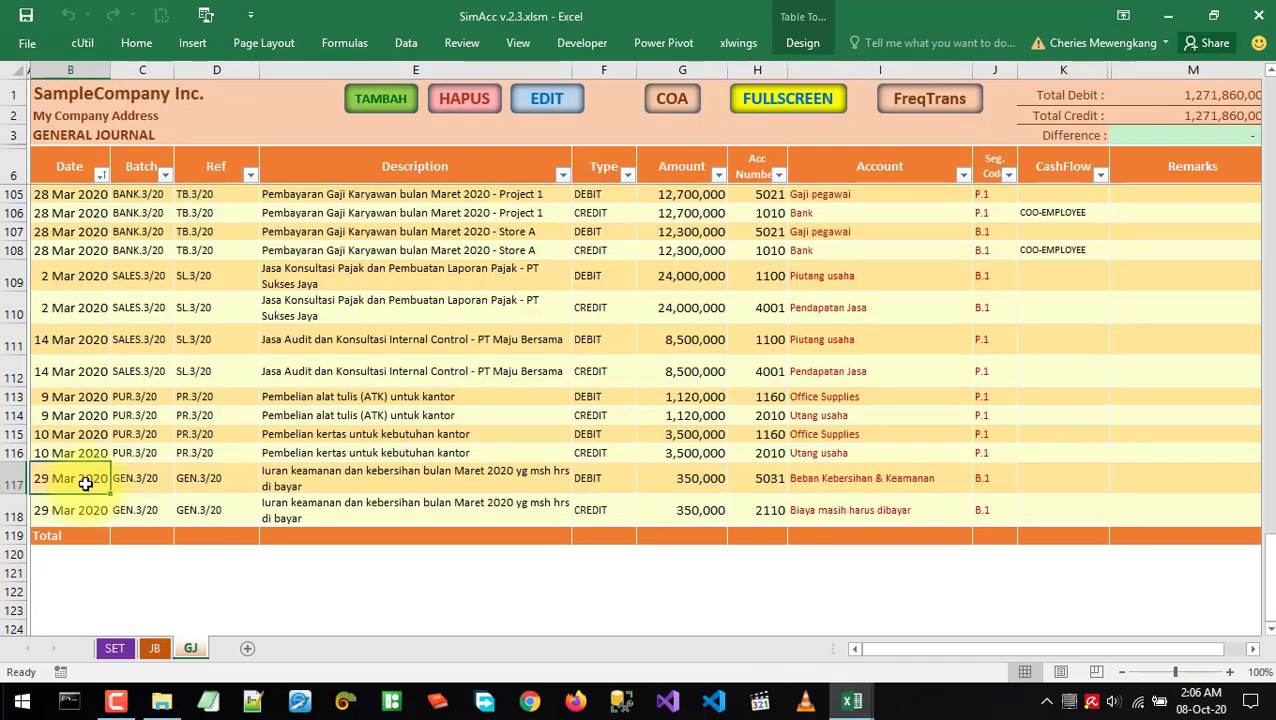
pyautogui.click(548, 98)
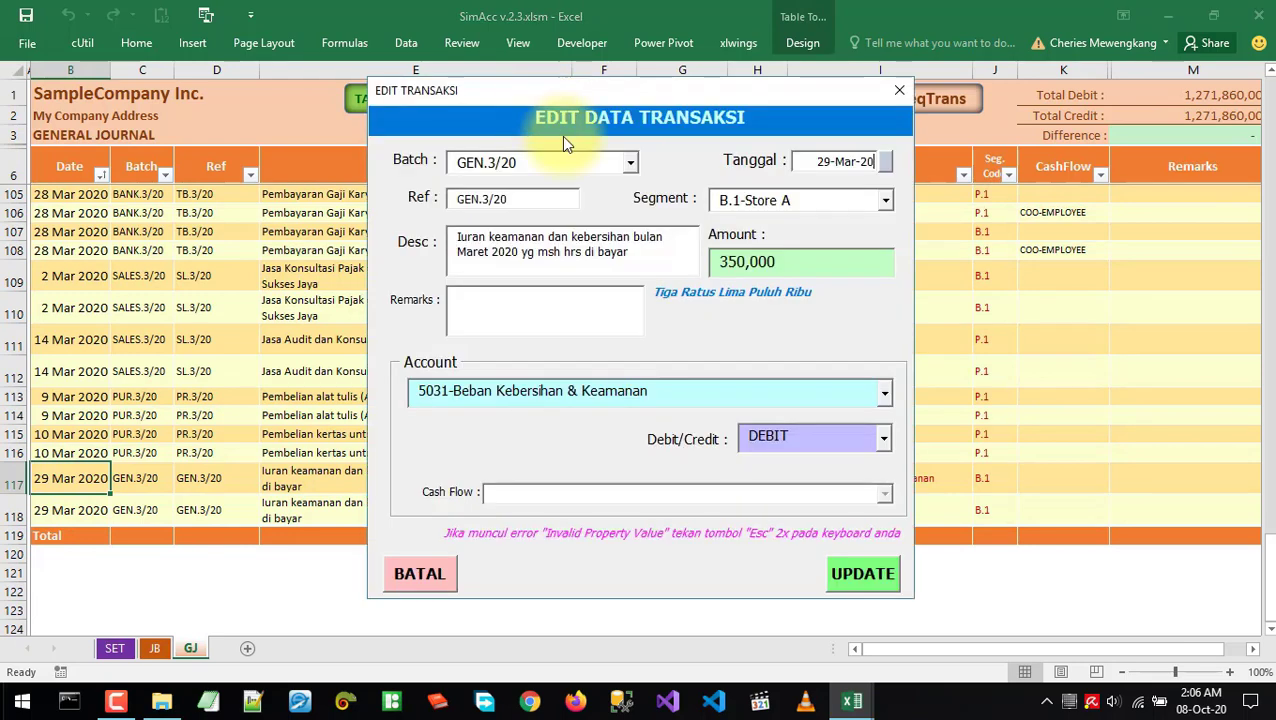
pyautogui.click(885, 161)
pyautogui.click(563, 318)
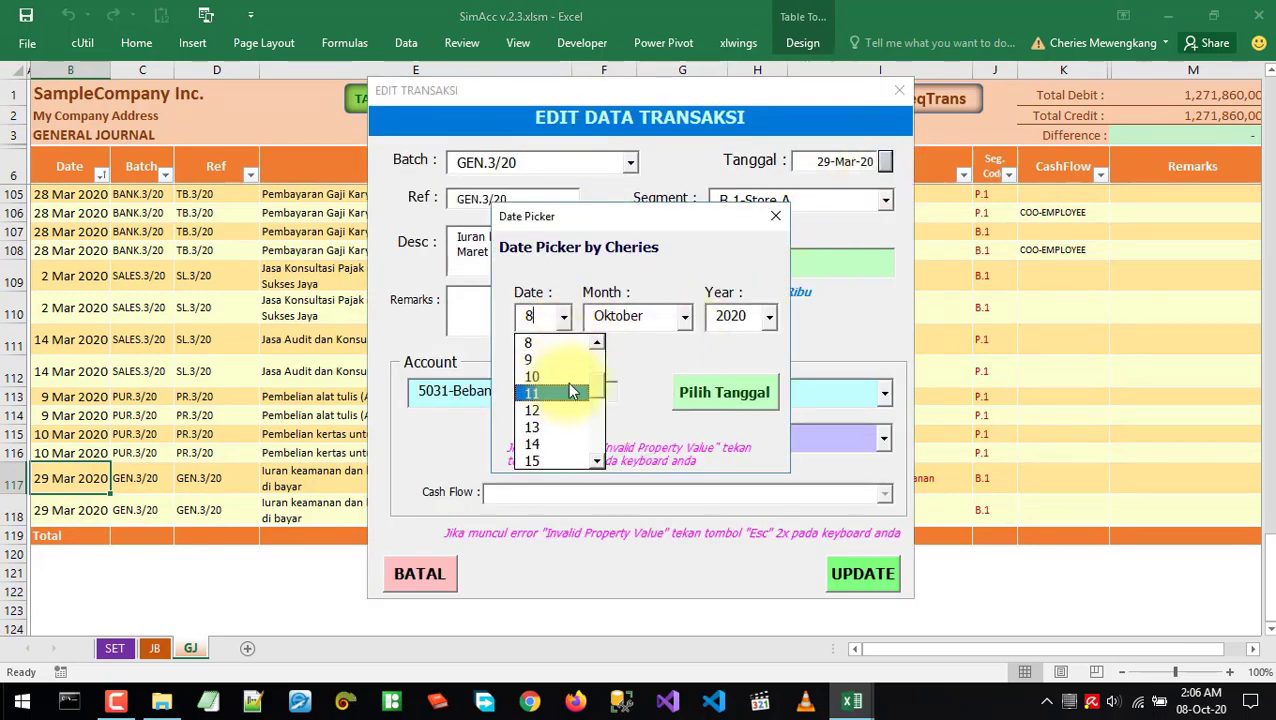
pyautogui.scroll(-5, 567, 460)
pyautogui.click(565, 464)
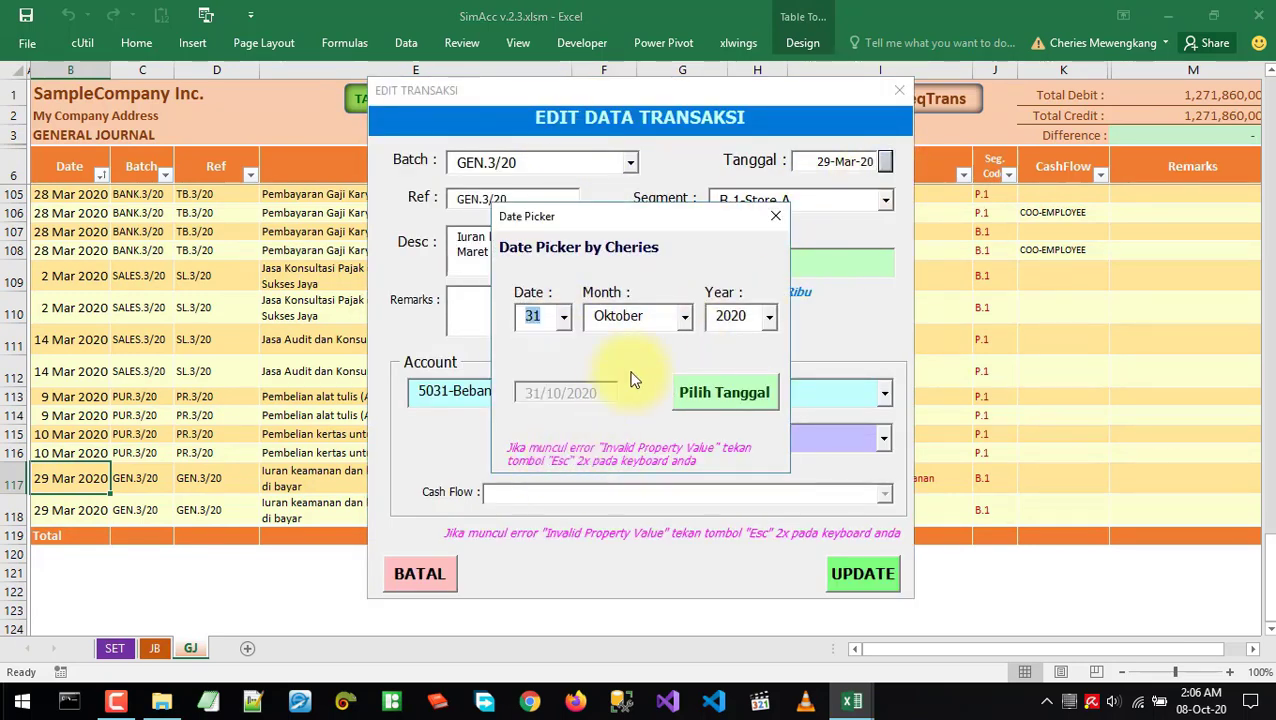
pyautogui.click(684, 316)
pyautogui.scroll(2, 684, 400)
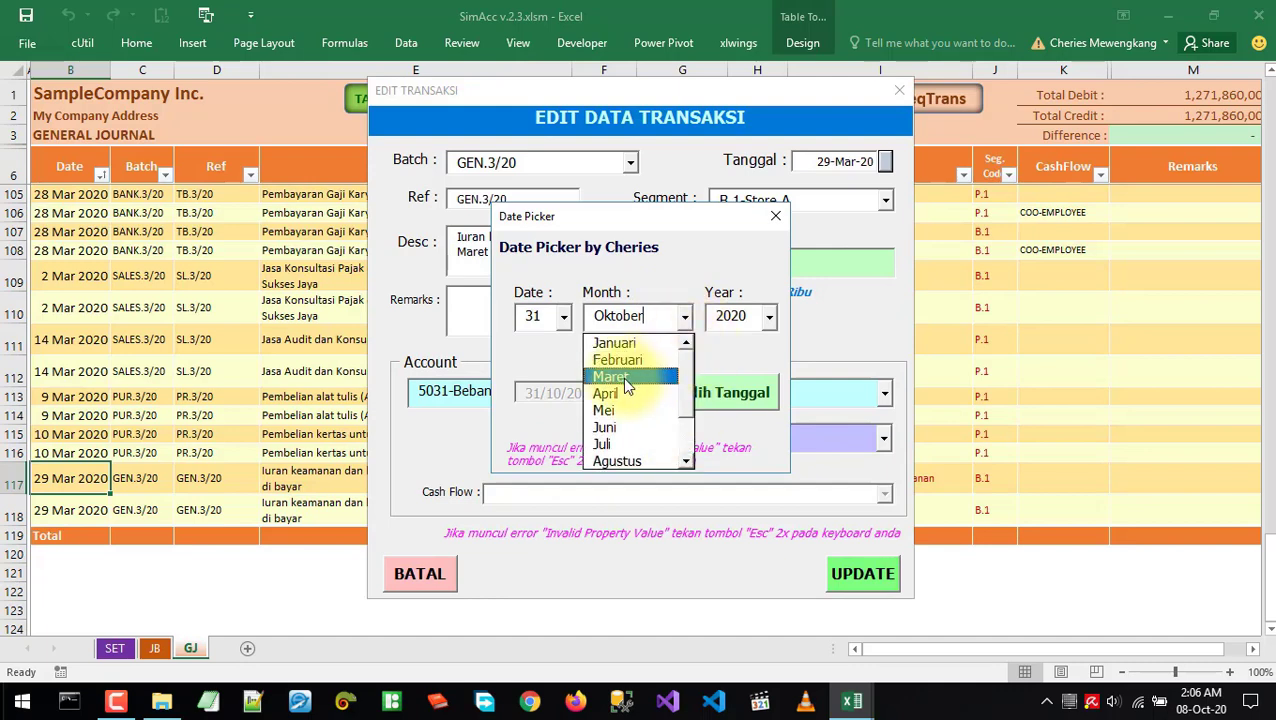
pyautogui.click(615, 377)
pyautogui.click(716, 396)
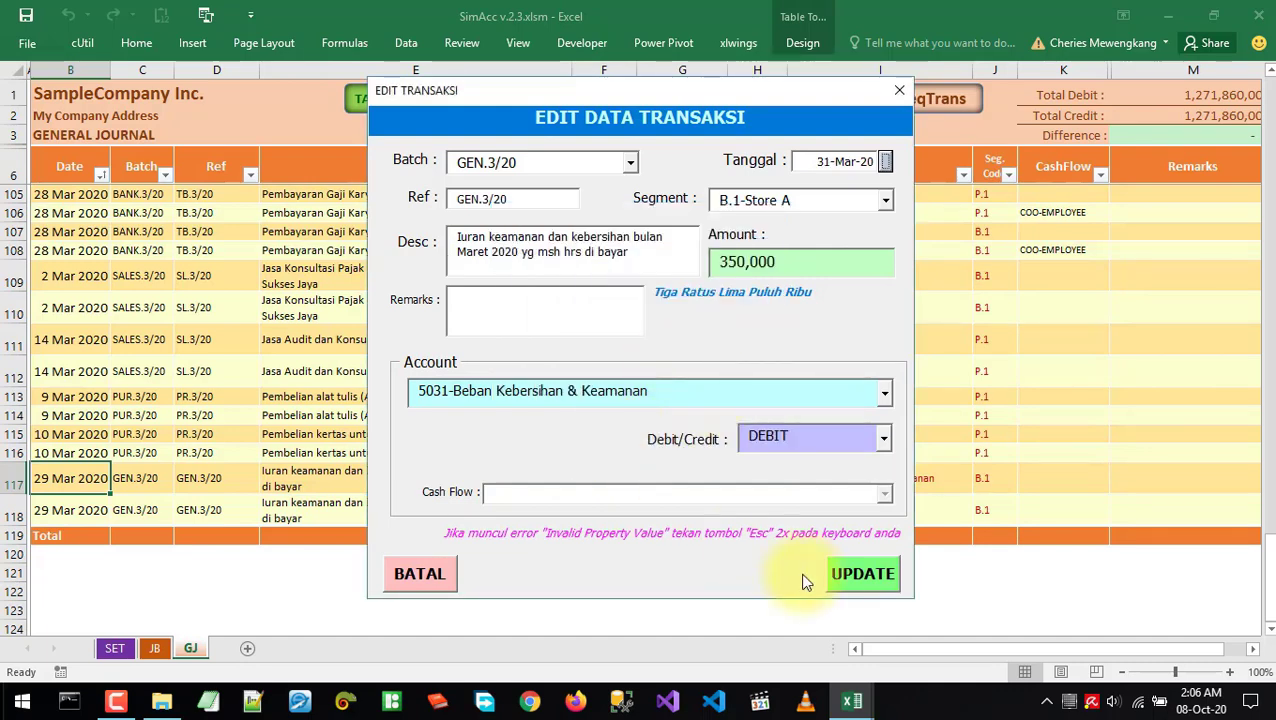
pyautogui.click(852, 576)
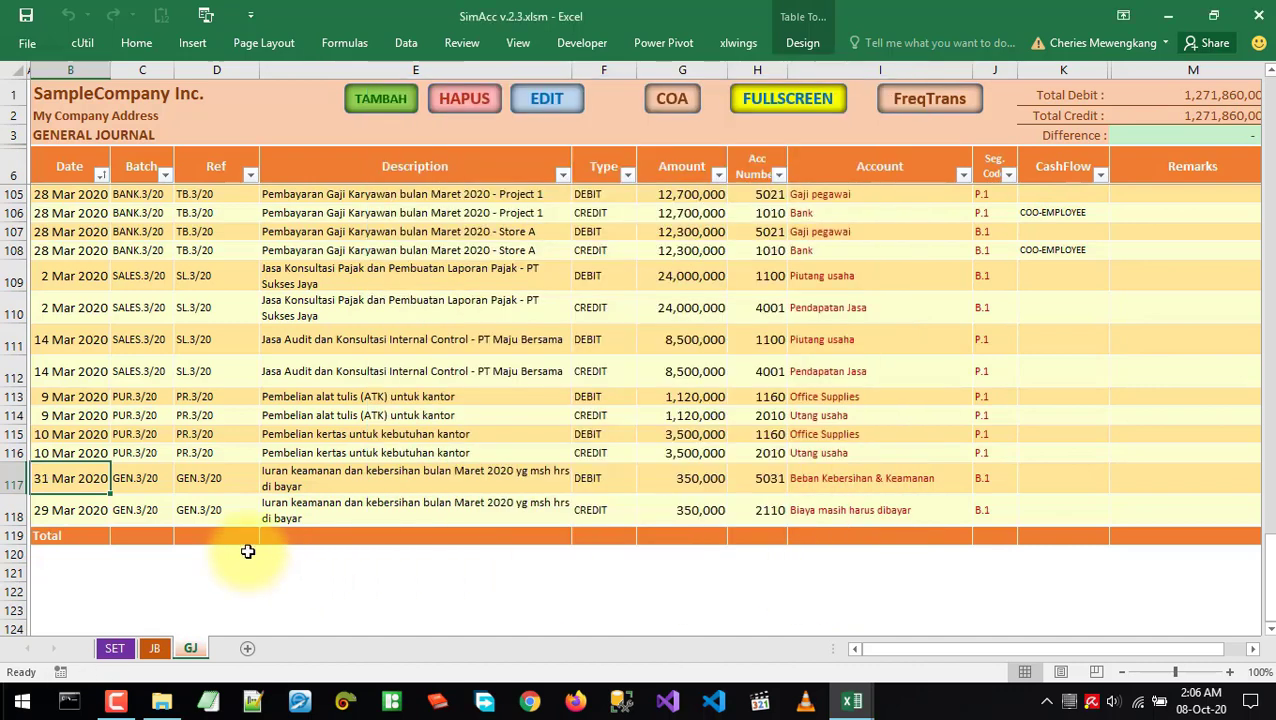
# Edit the GEN.3/20 credit line for 2110-Biaya masih harus dibayar and update its date to 31/mar/2020
pyautogui.click(547, 99)
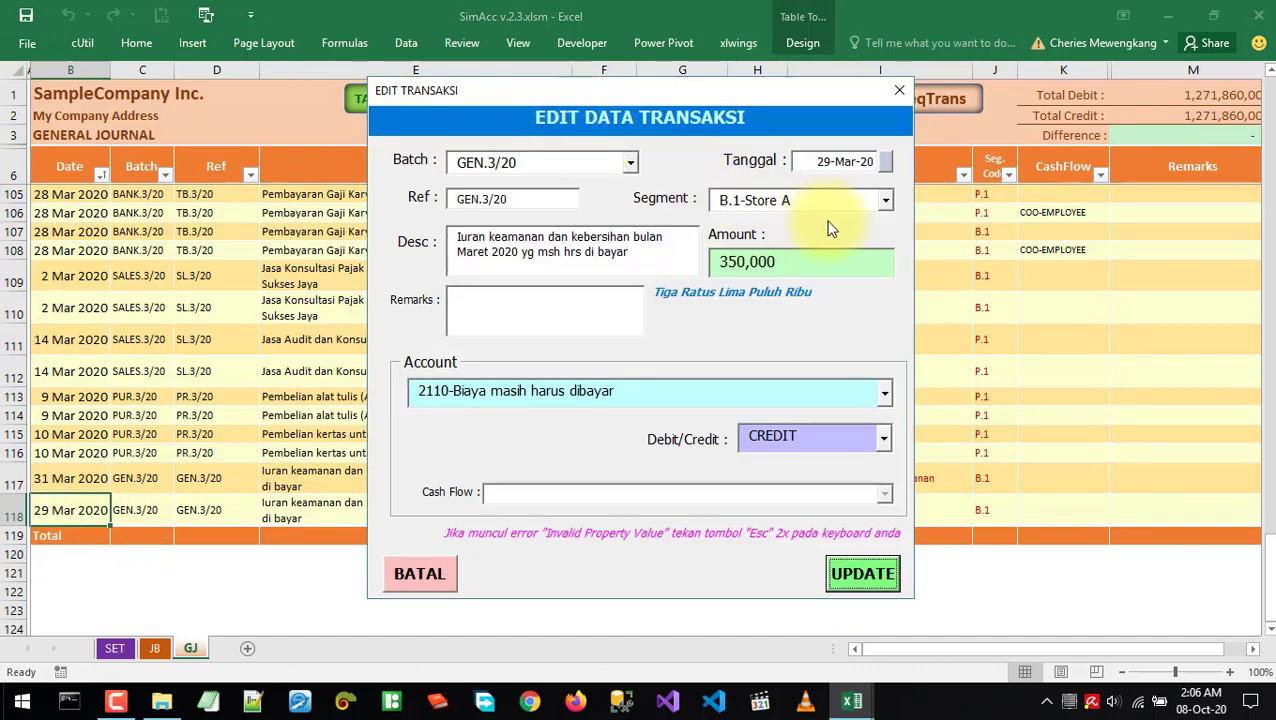
pyautogui.click(885, 161)
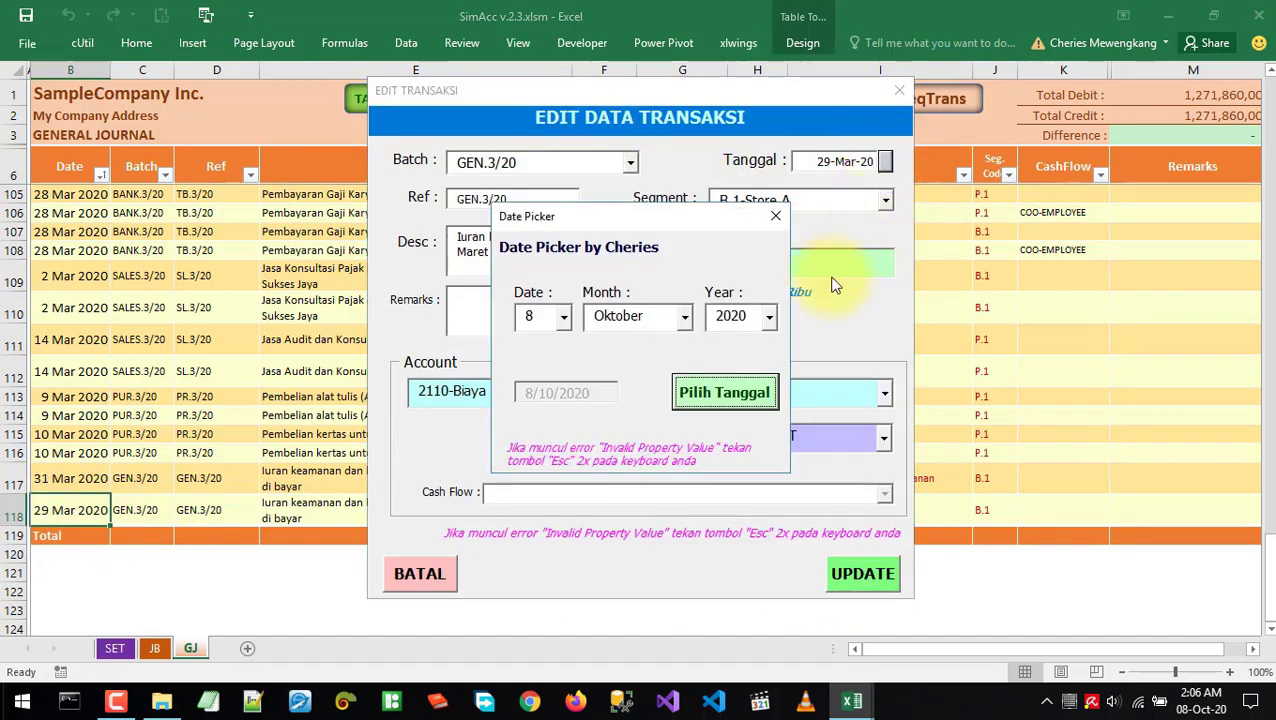
pyautogui.click(775, 216)
pyautogui.write('d31')
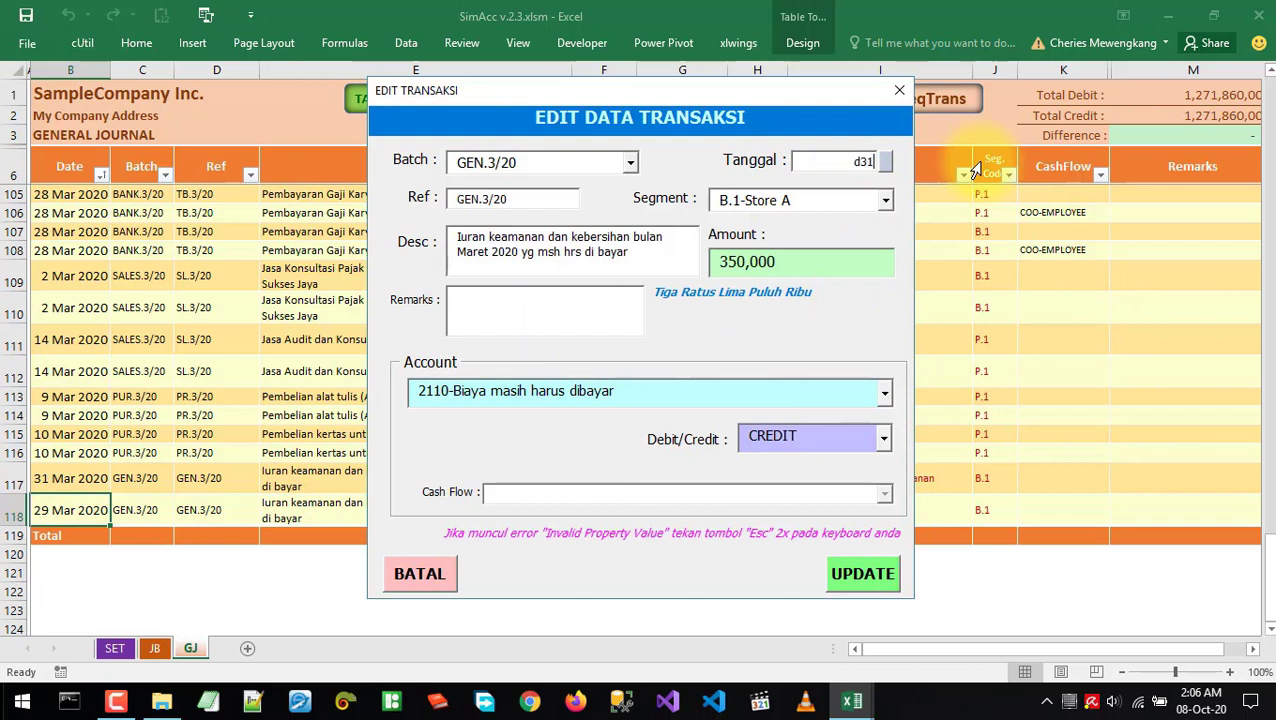
pyautogui.press('BackSpace')
pyautogui.press('BackSpace')
pyautogui.press('BackSpace')
pyautogui.write('31/mar/2020')
pyautogui.click(848, 585)
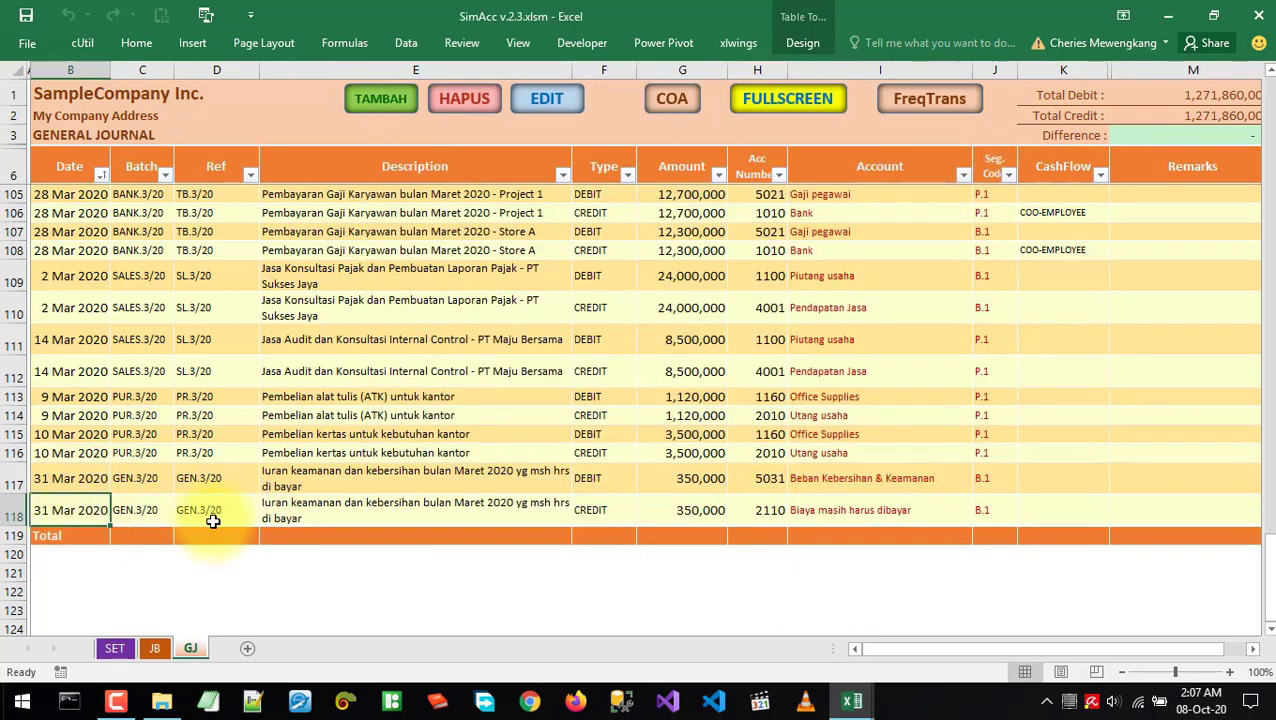
# Check the March 2020 closing entry in the Example Data workbook, return to the general journal and save the SimAcc workbook
pyautogui.click(390, 508)
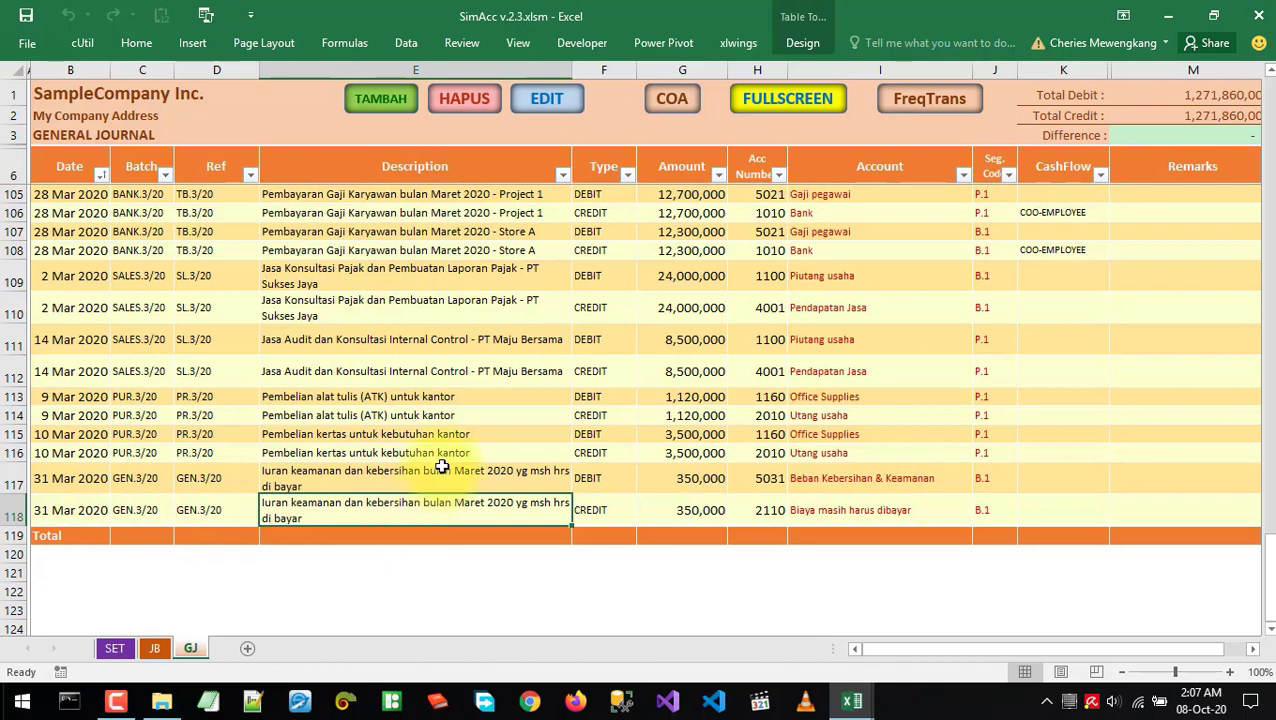
pyautogui.hotkey('alt', 'Tab')
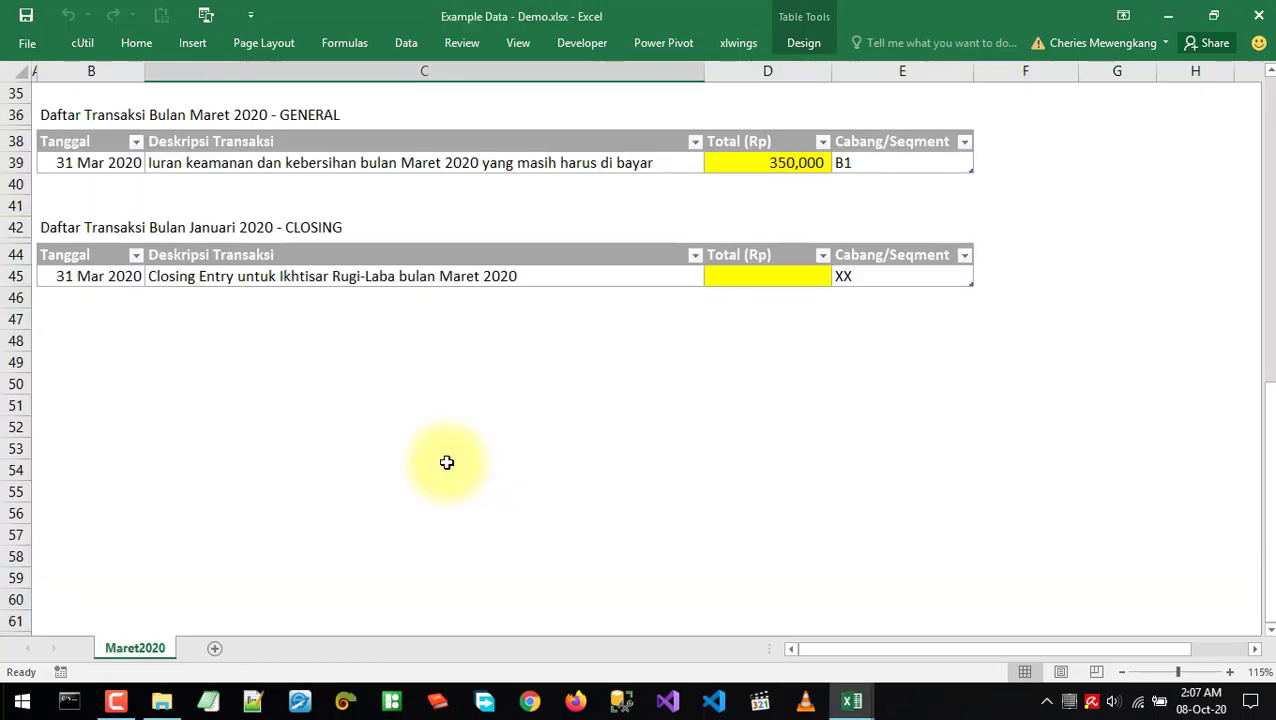
pyautogui.click(387, 280)
pyautogui.hotkey('alt', 'Tab')
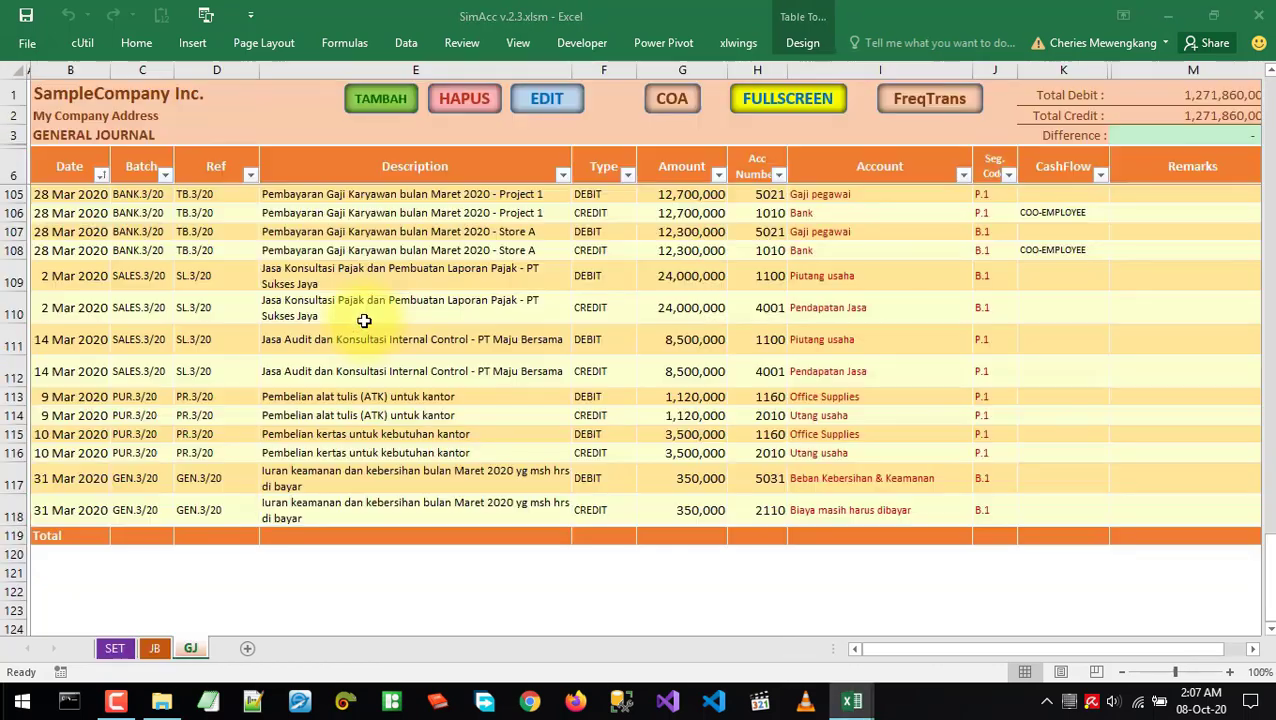
pyautogui.click(383, 487)
pyautogui.click(354, 508)
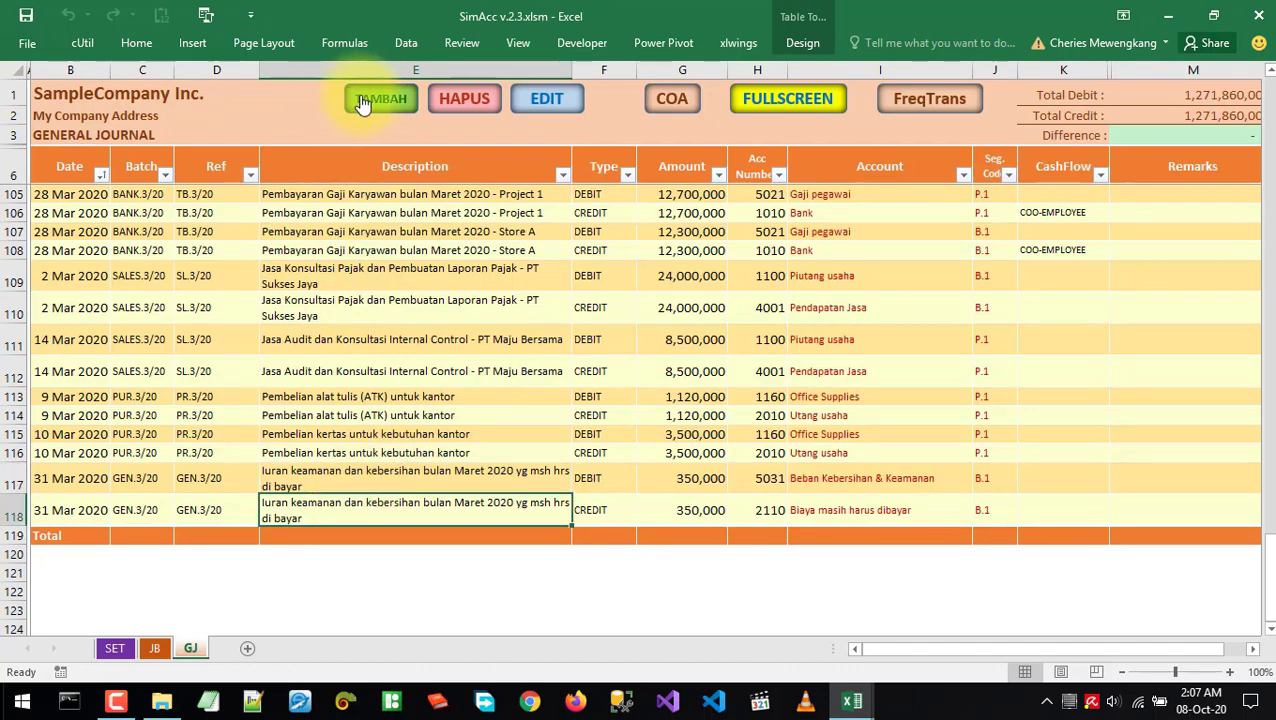
pyautogui.click(26, 14)
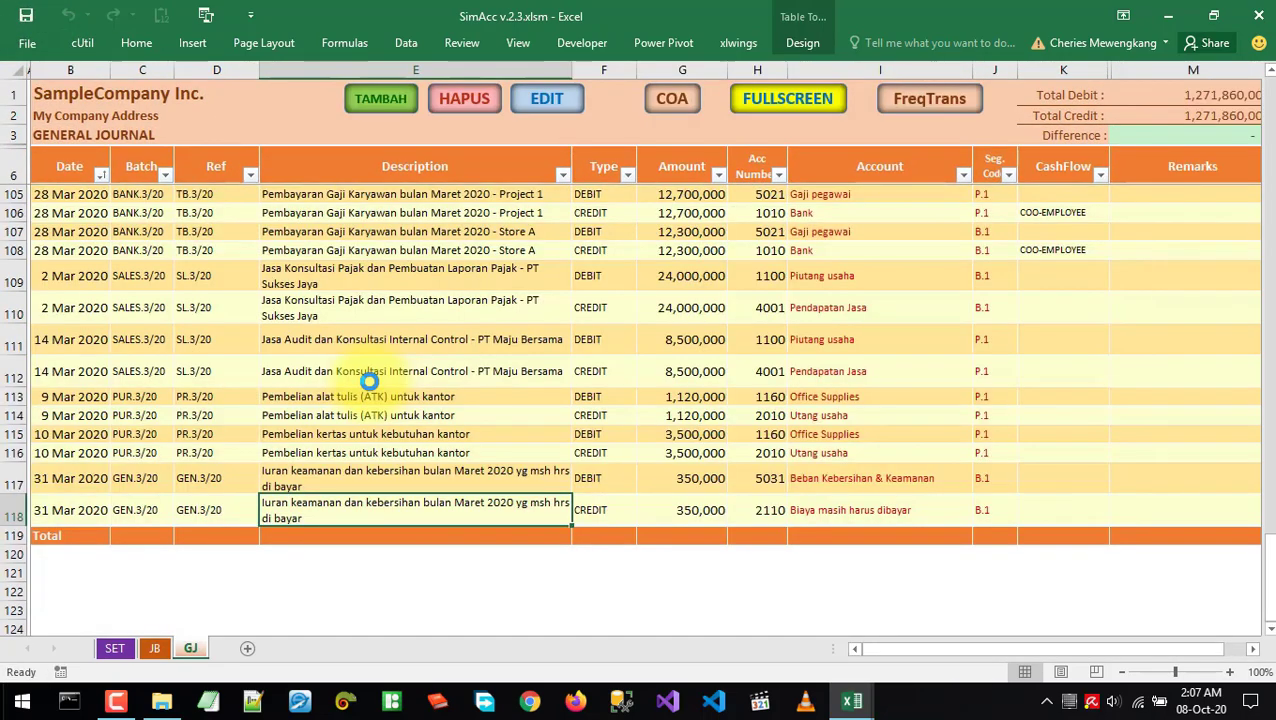
pyautogui.click(378, 100)
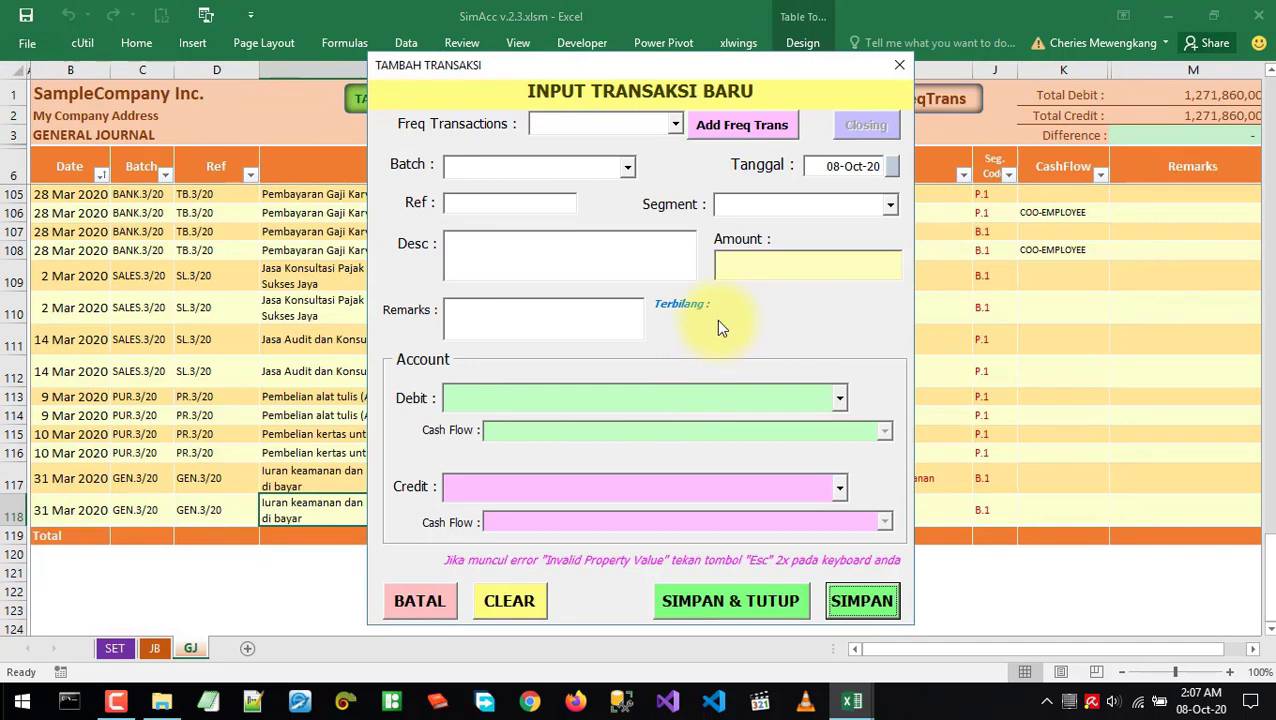
pyautogui.click(675, 125)
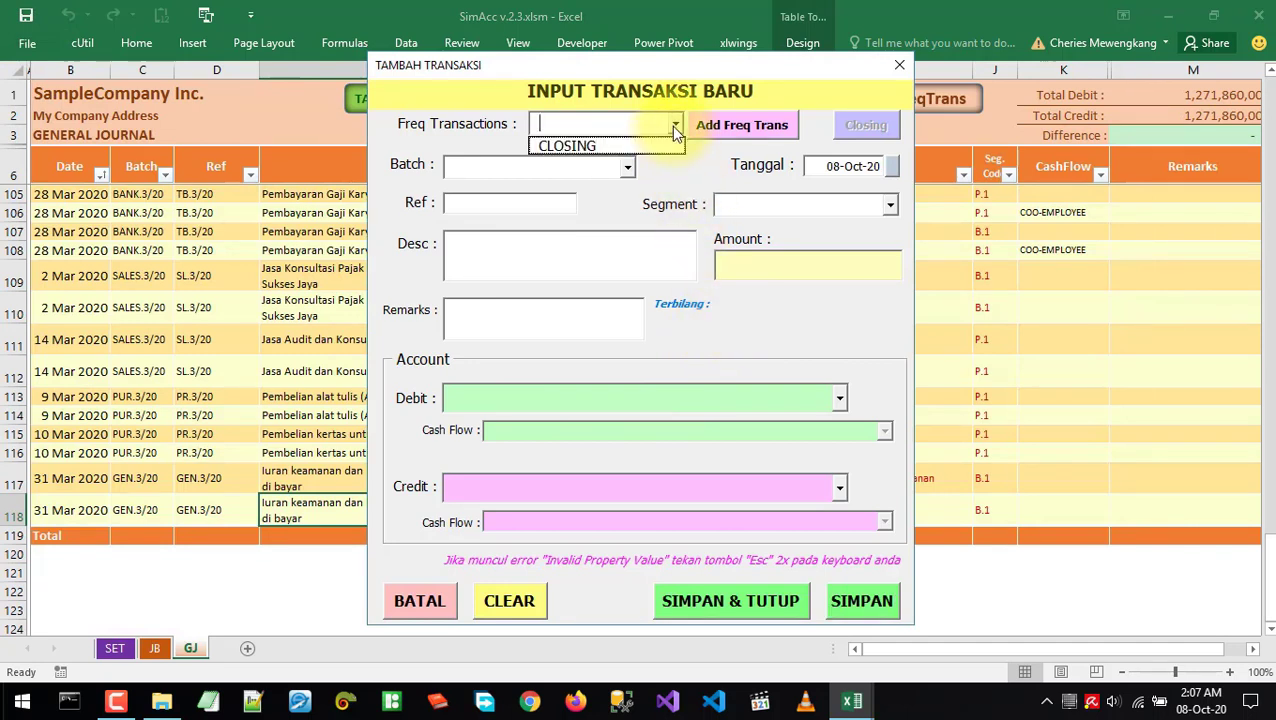
pyautogui.click(568, 148)
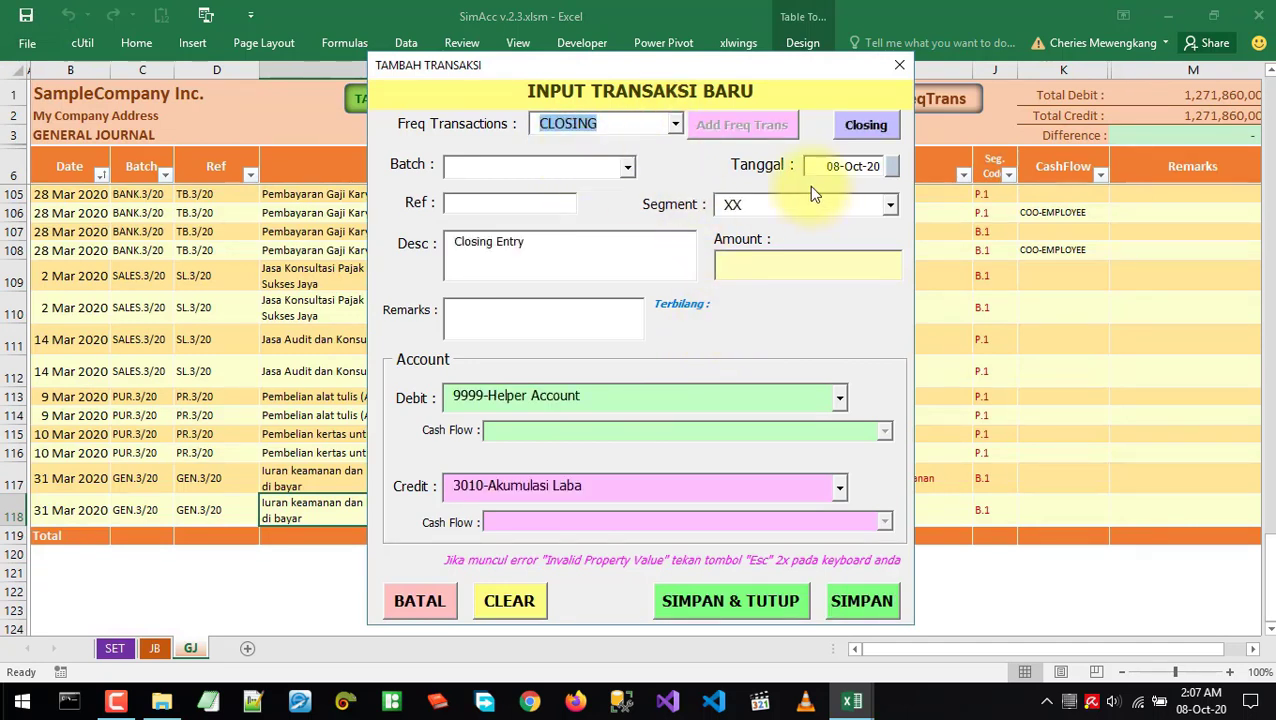
pyautogui.click(894, 169)
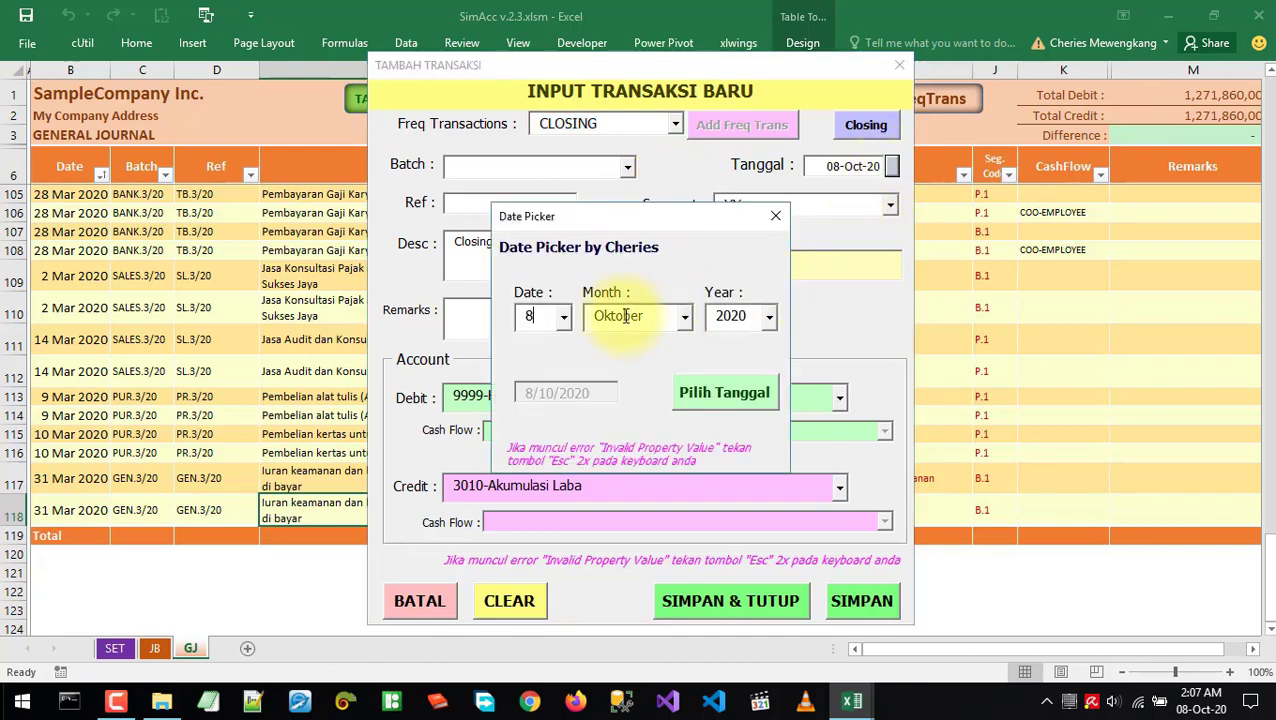
pyautogui.click(564, 316)
pyautogui.moveTo(597, 352); pyautogui.dragTo(603, 457)
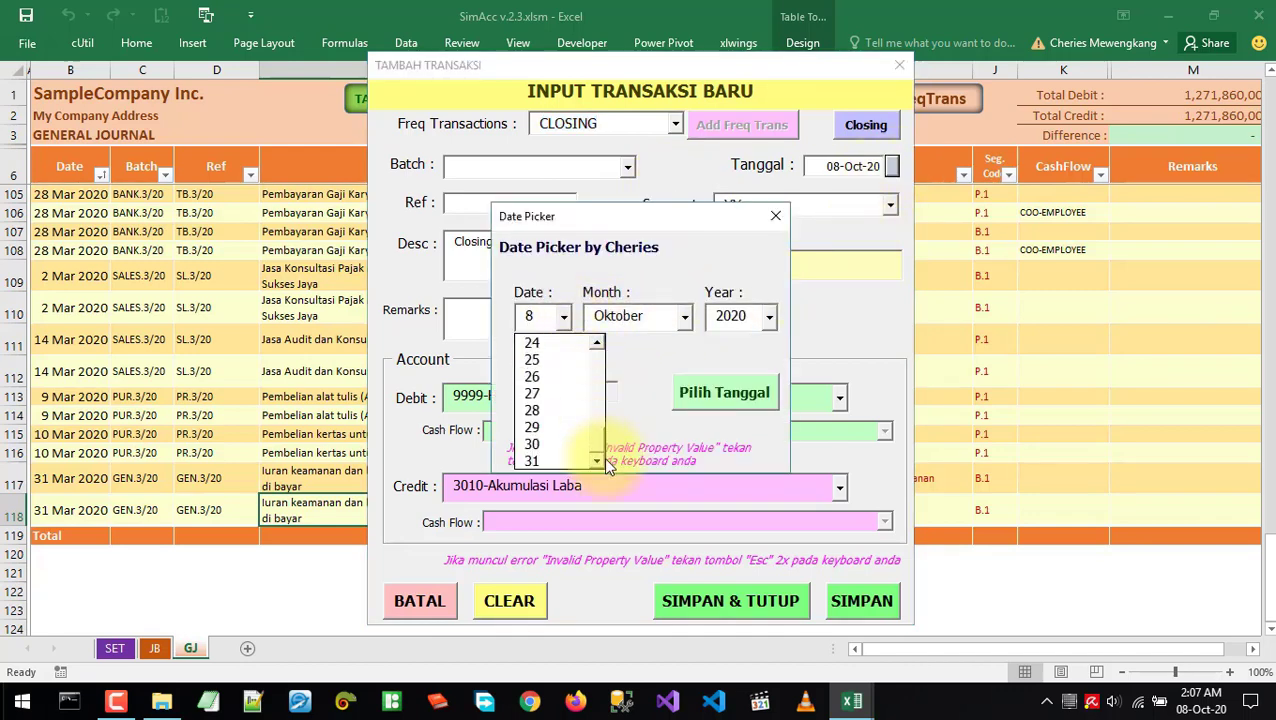
pyautogui.click(555, 462)
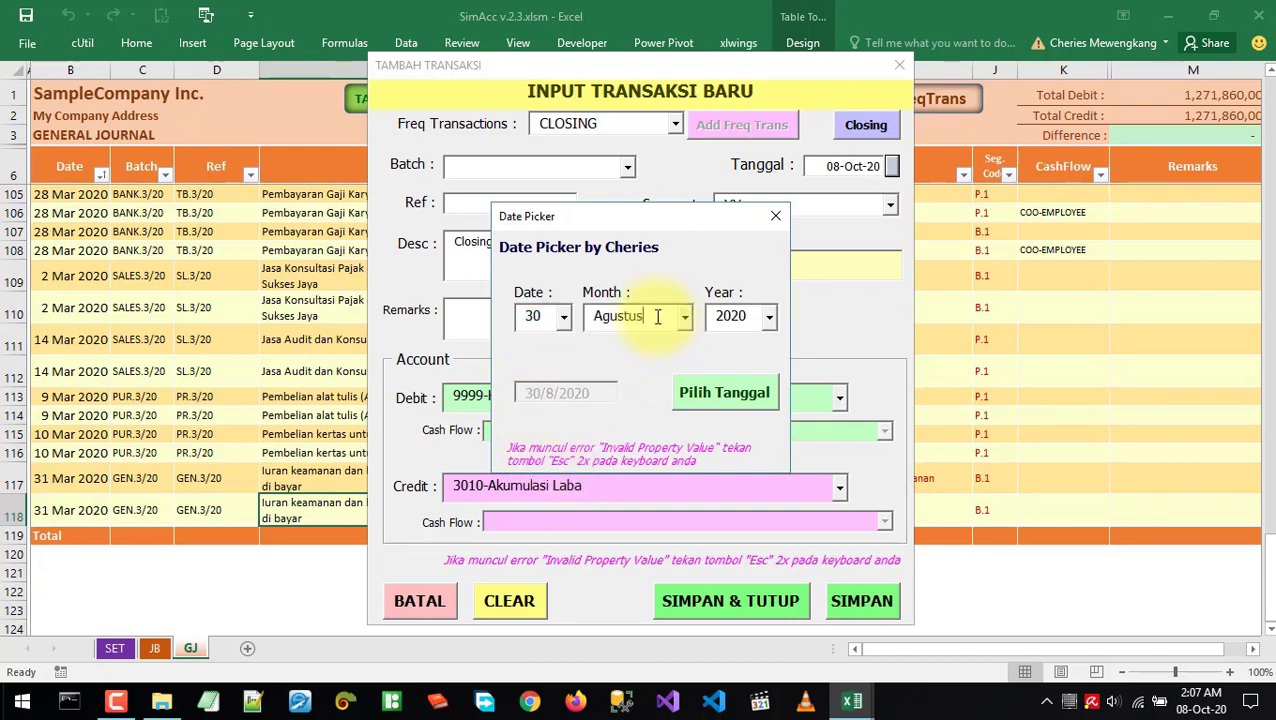
pyautogui.click(716, 396)
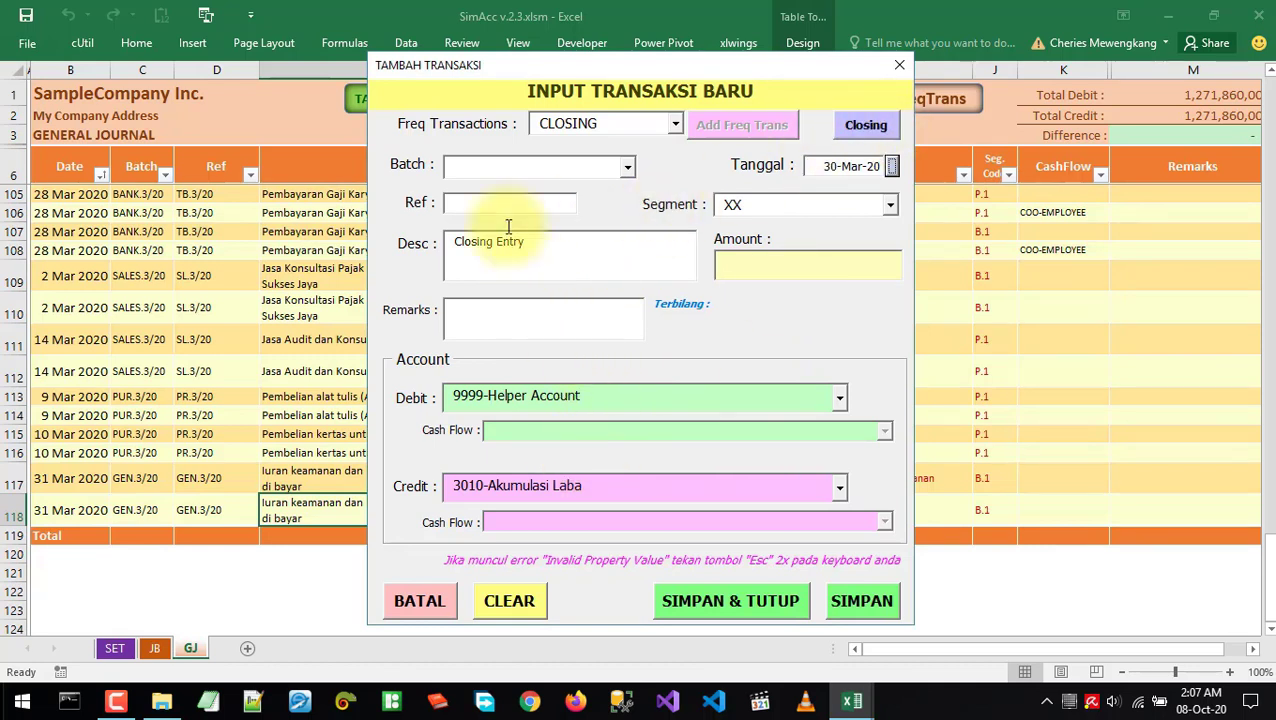
pyautogui.click(412, 602)
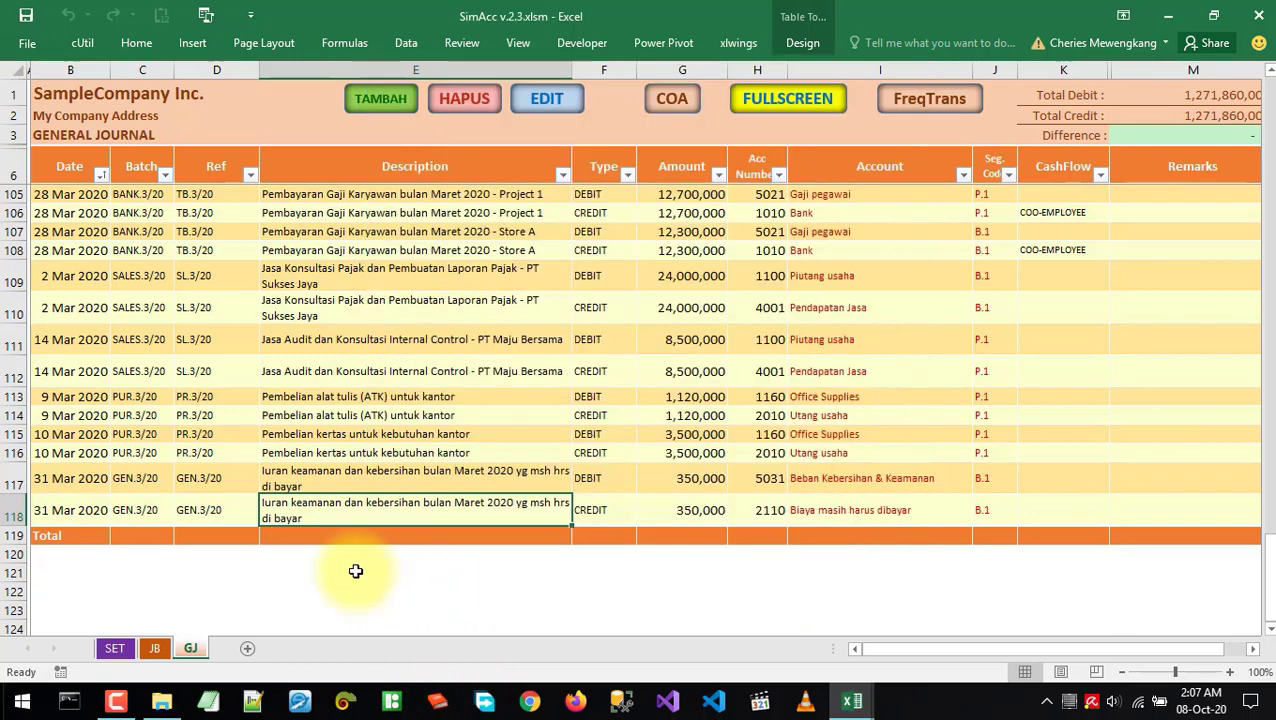
# Start a new row in the journal batch list dated 31 March 2020 with batch number CLS.3/20
pyautogui.click(155, 648)
pyautogui.click(135, 366)
pyautogui.write('31mar')
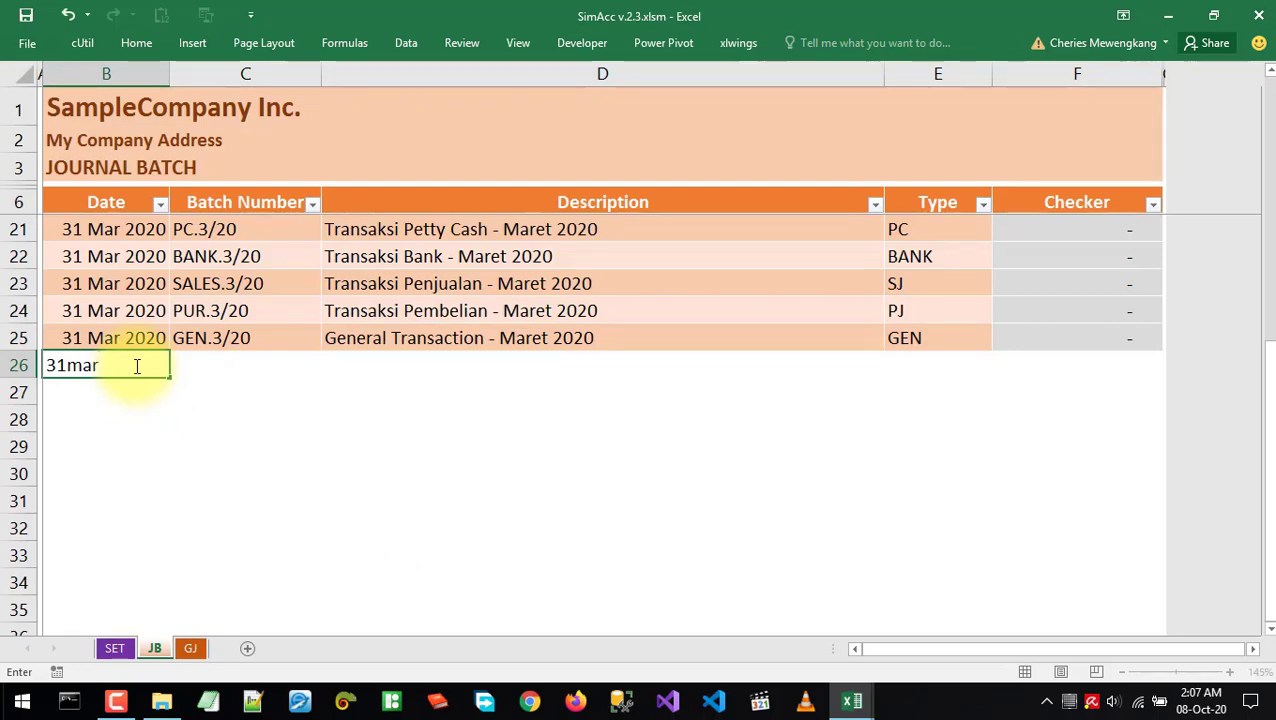
pyautogui.press('Tab')
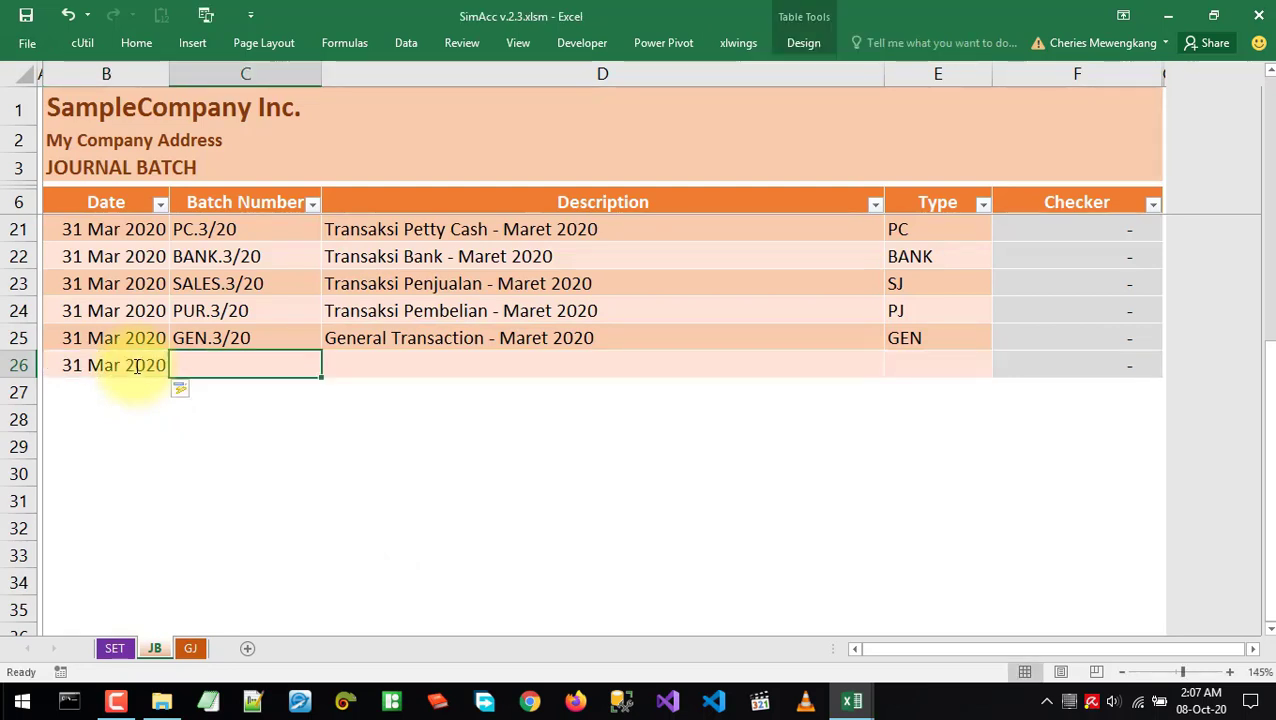
pyautogui.write('CLS.')
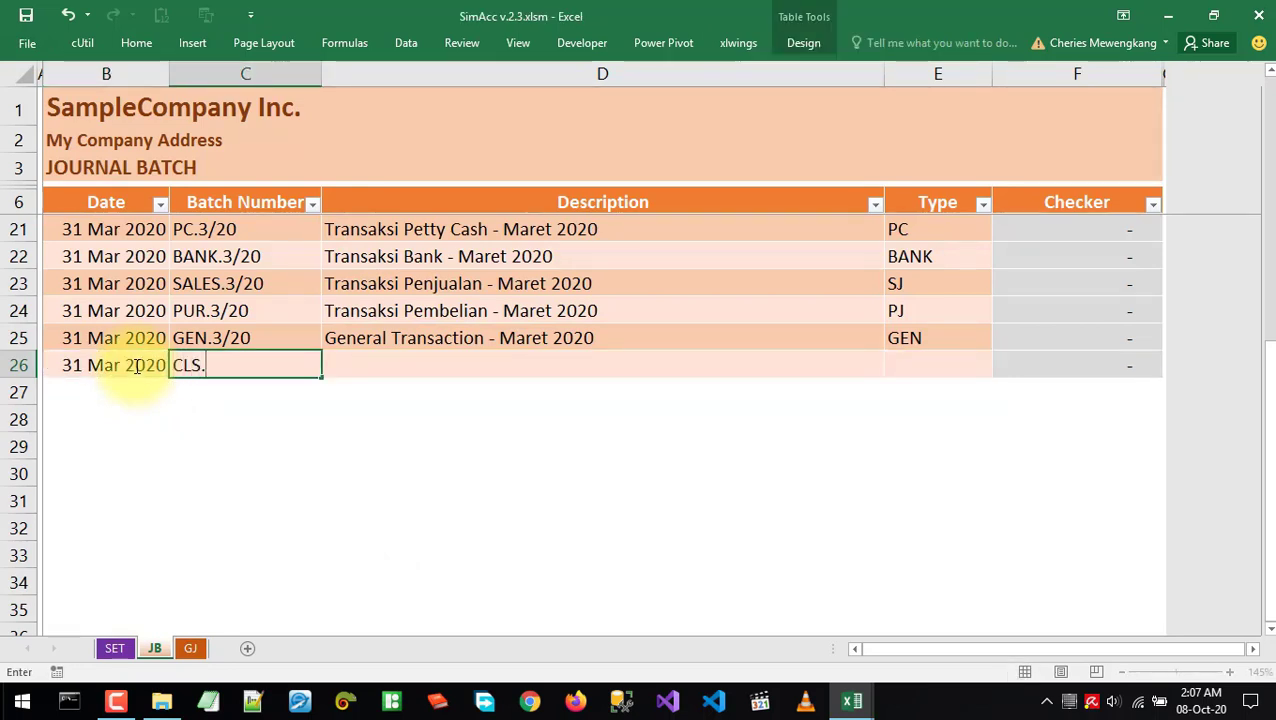
pyautogui.write('3/20')
pyautogui.press('Tab')
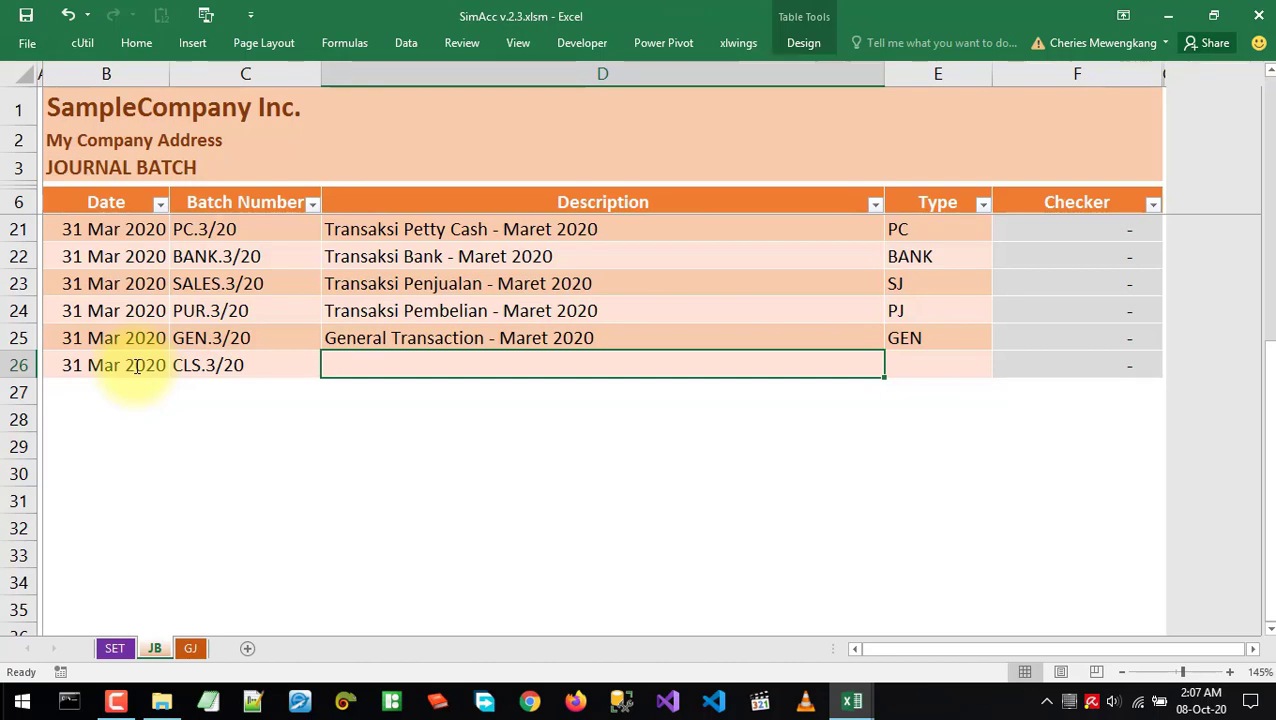
# Describe the CLS.3/20 batch as "Jurnal Penutup - Maret 2020" with type CLOSING, and return to the general journal
pyautogui.write('Jurnal Penutup - Maret 2020')
pyautogui.press('Tab')
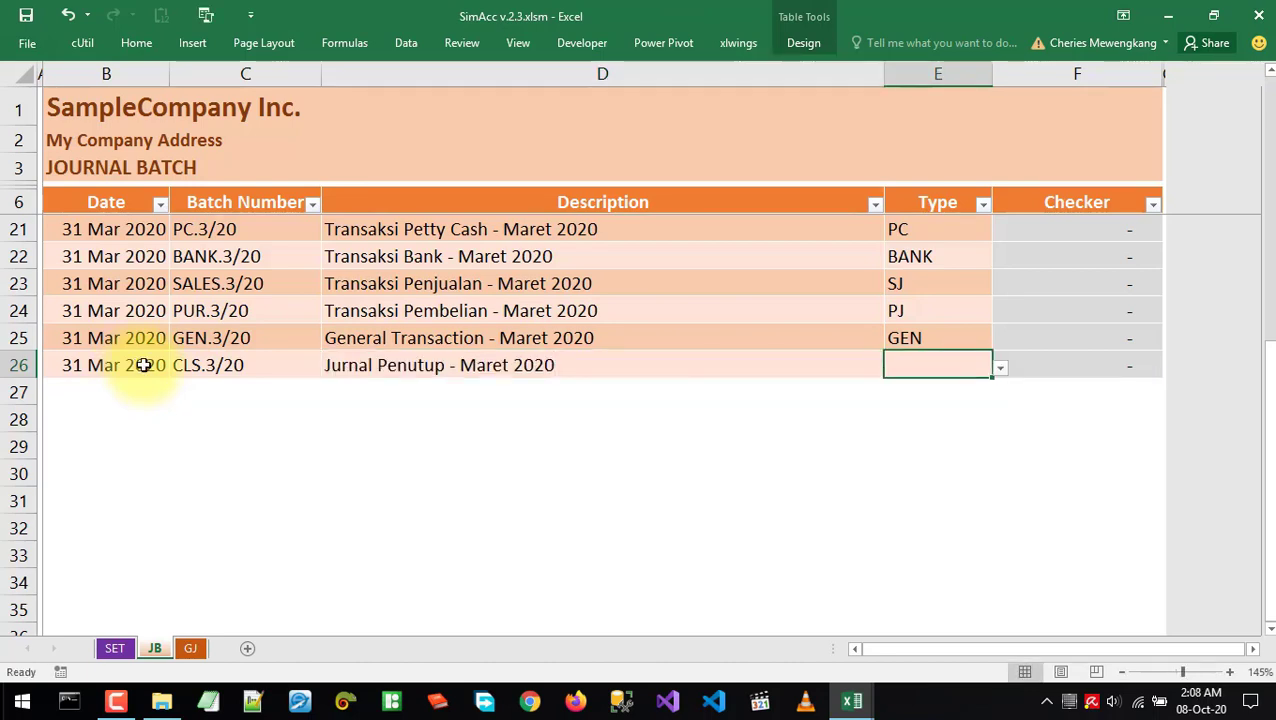
pyautogui.hotkey('alt', 'Down')
pyautogui.click(867, 494)
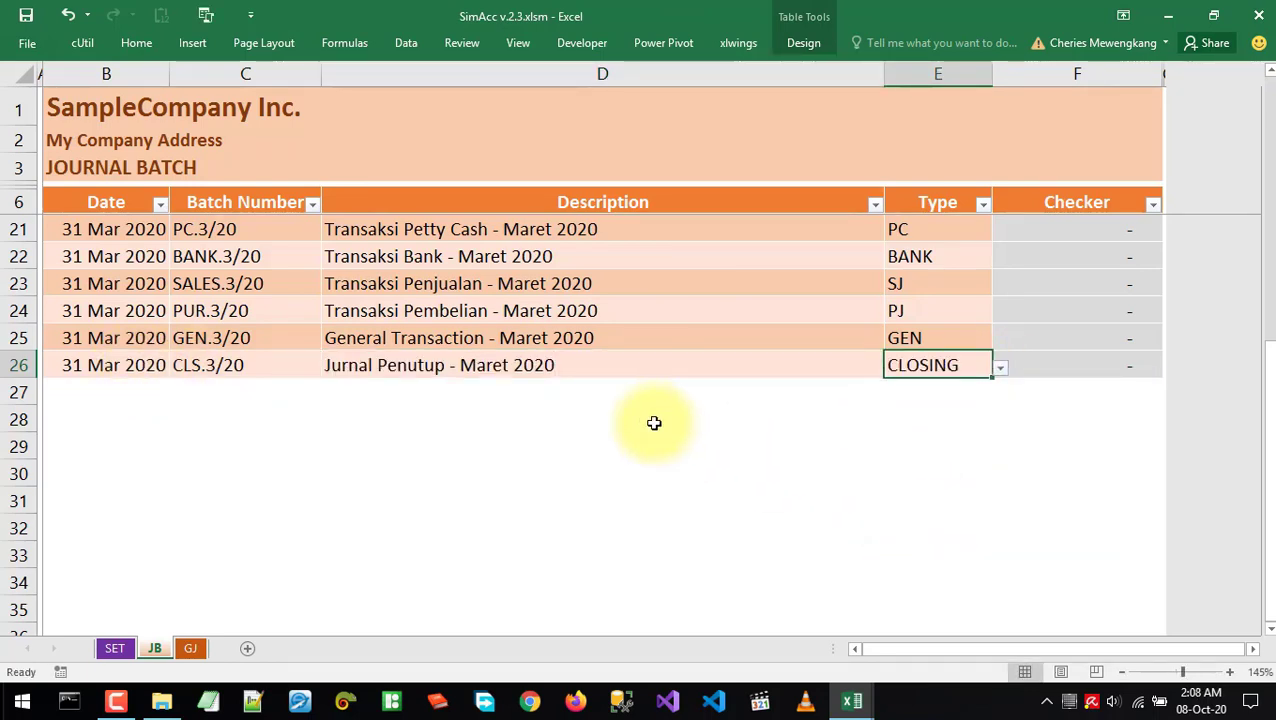
pyautogui.click(189, 648)
pyautogui.click(210, 516)
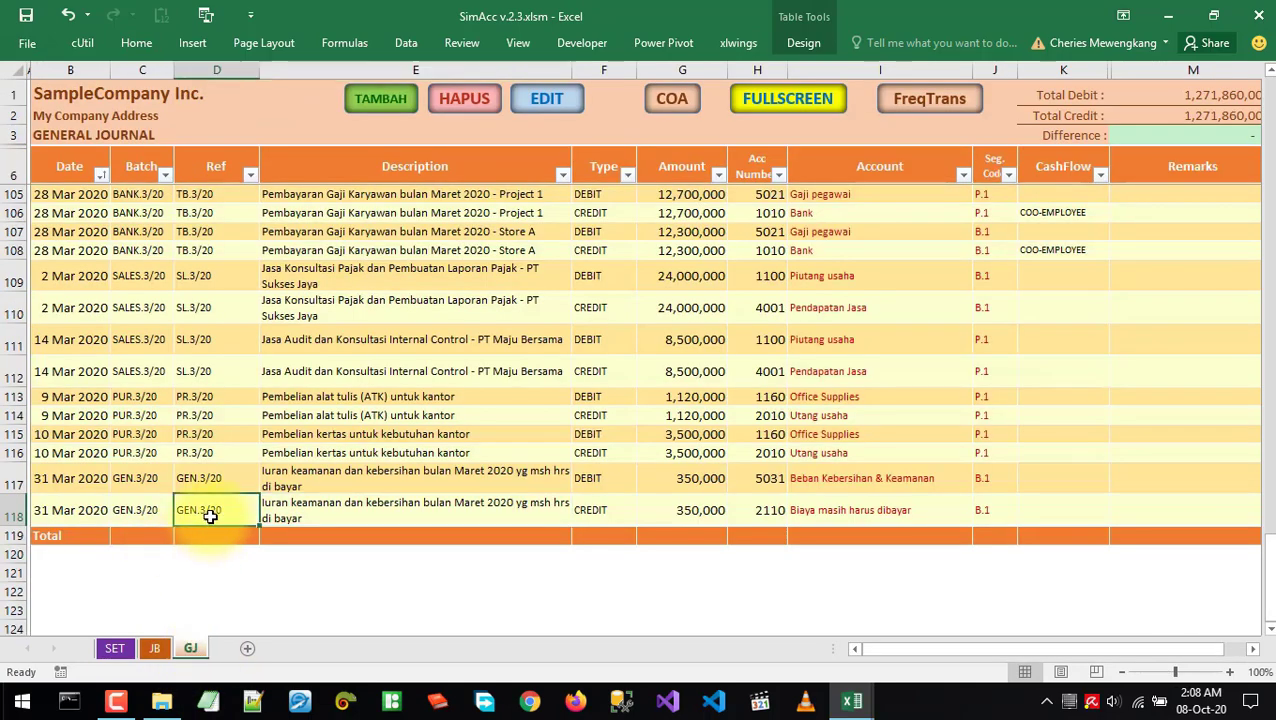
pyautogui.click(380, 98)
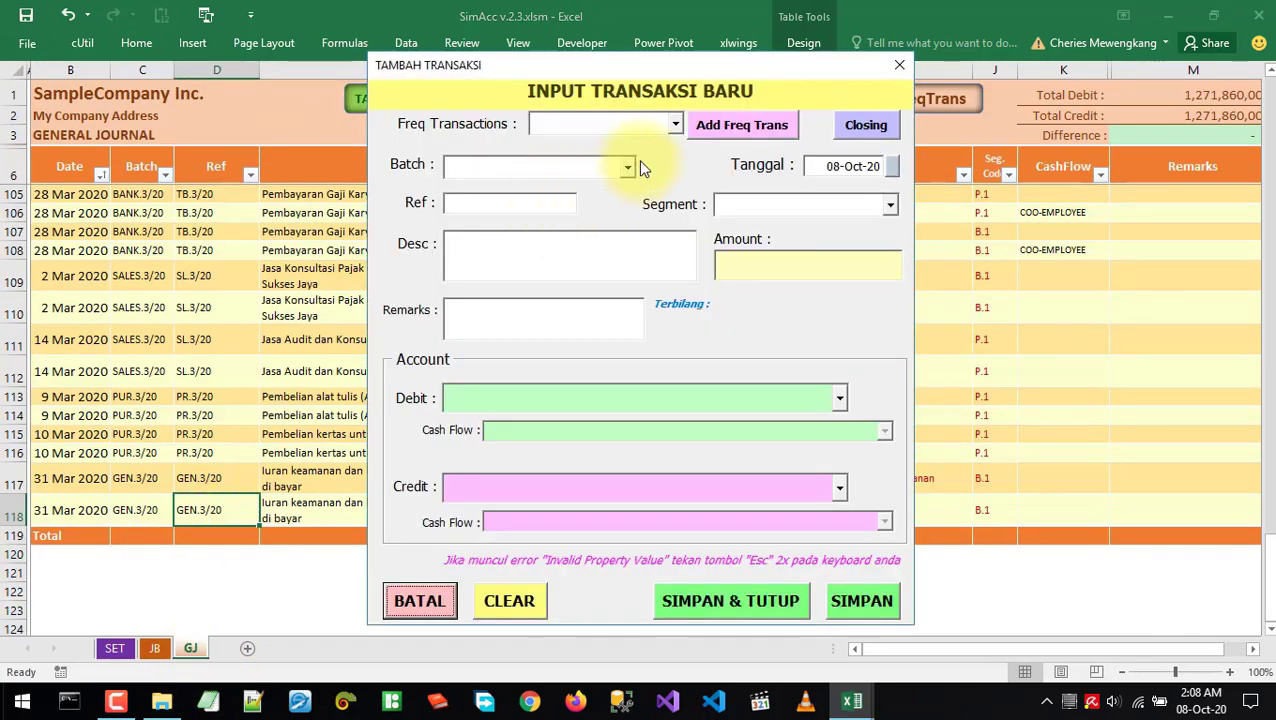
pyautogui.click(627, 168)
pyautogui.click(747, 144)
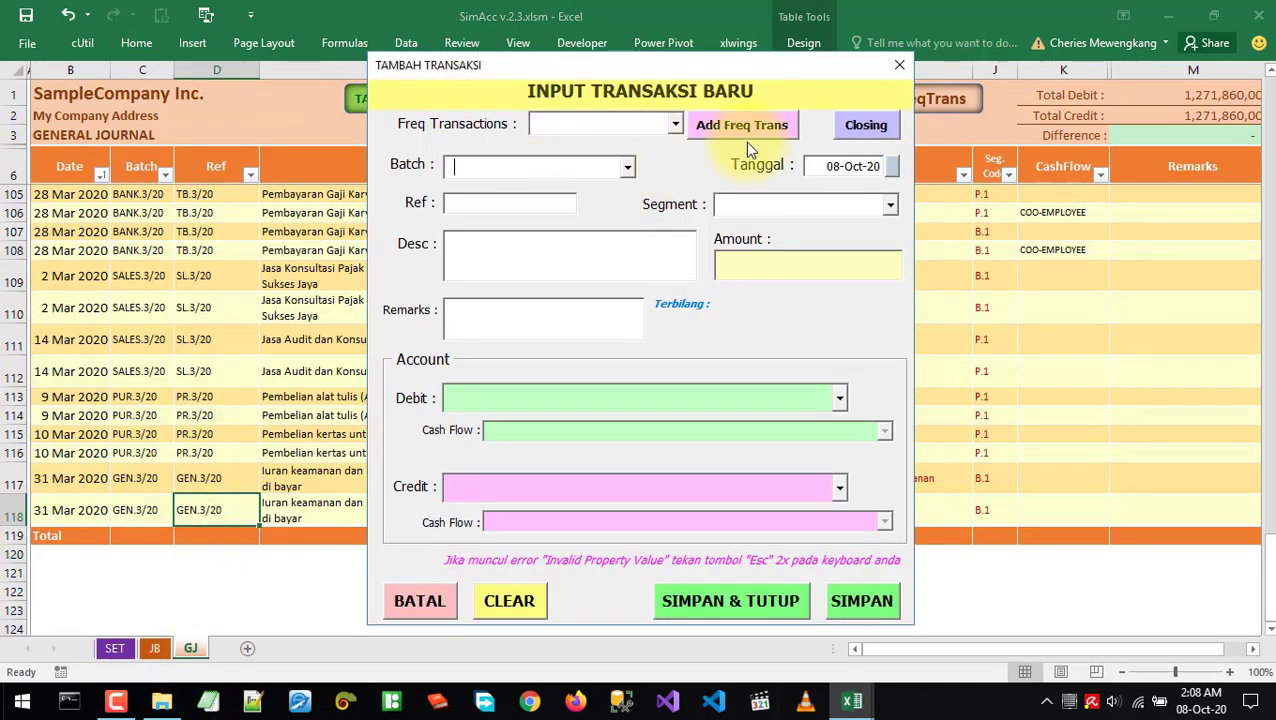
pyautogui.click(899, 75)
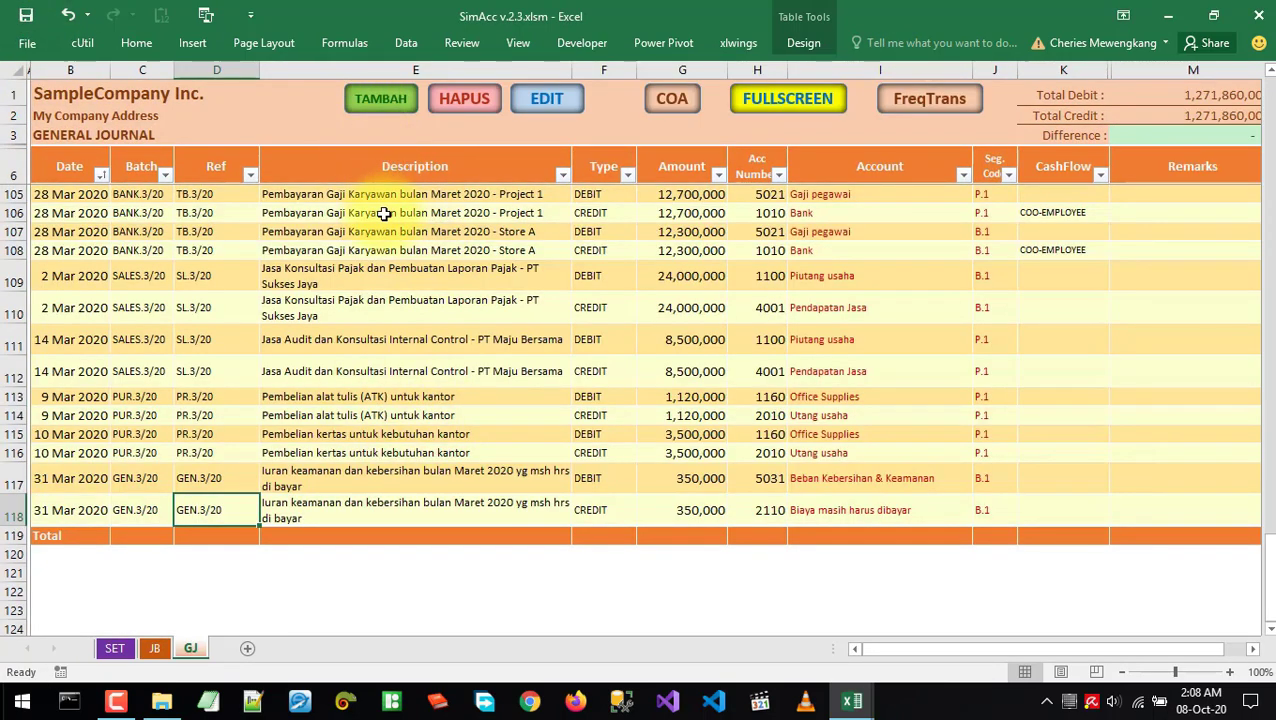
# Start a new journal transaction in batch CLS.3/20 and load the CLOSING frequent transaction into it
pyautogui.click(368, 99)
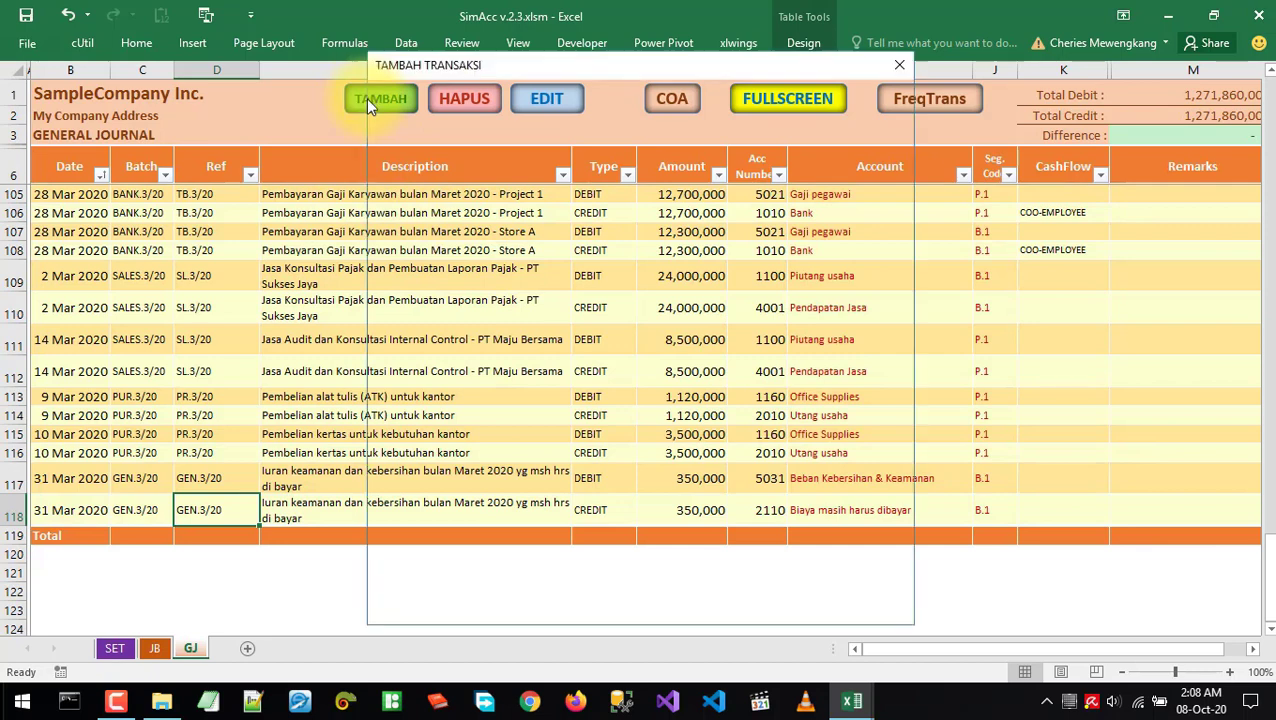
pyautogui.click(626, 169)
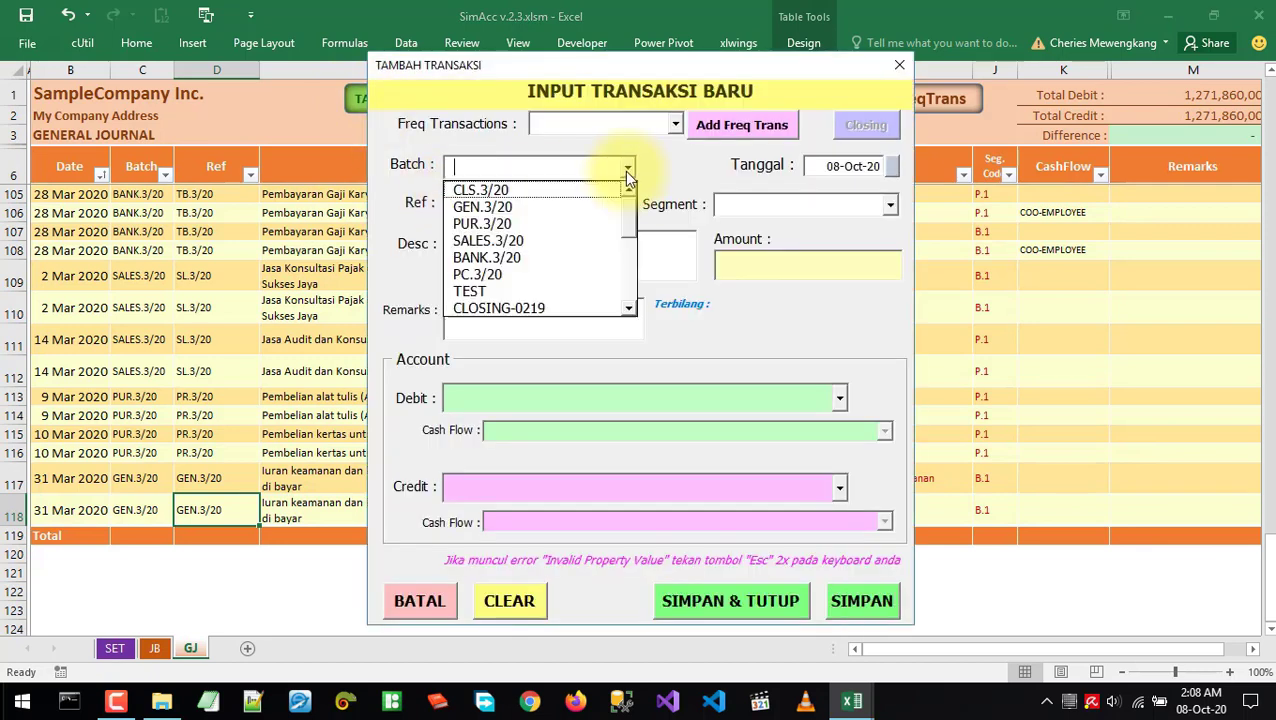
pyautogui.click(497, 188)
pyautogui.click(567, 168)
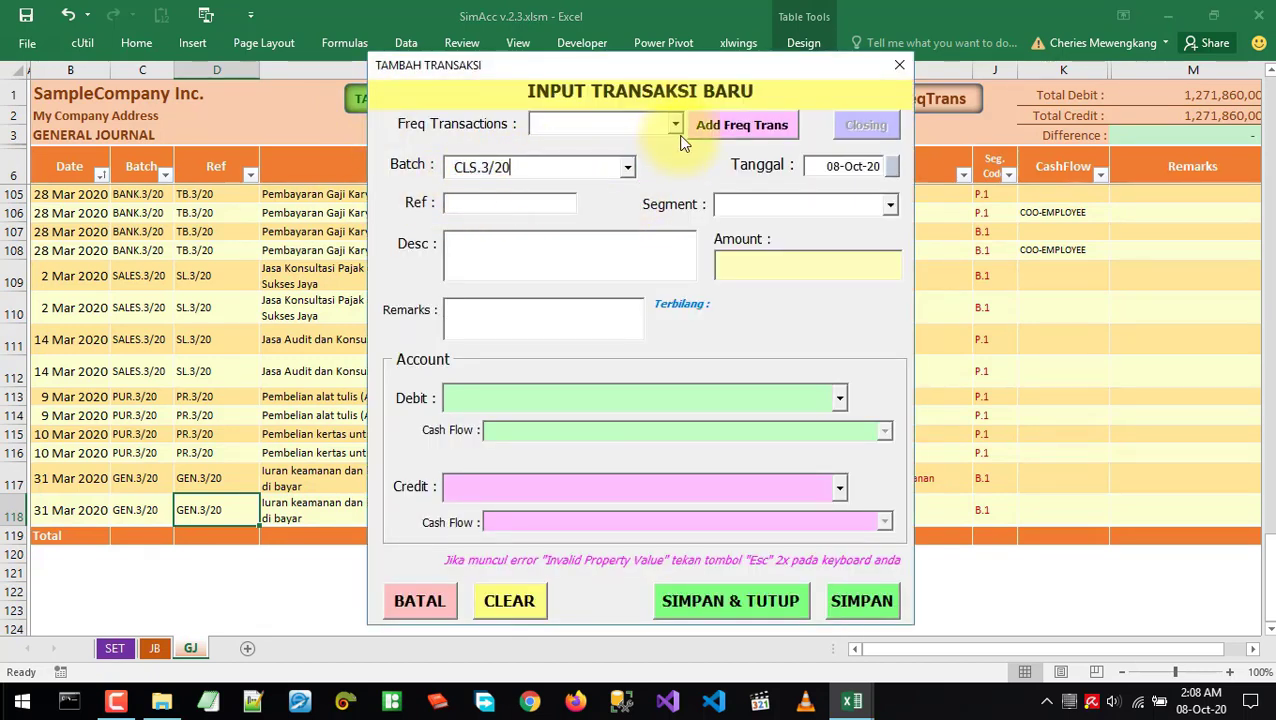
pyautogui.click(676, 124)
pyautogui.click(585, 150)
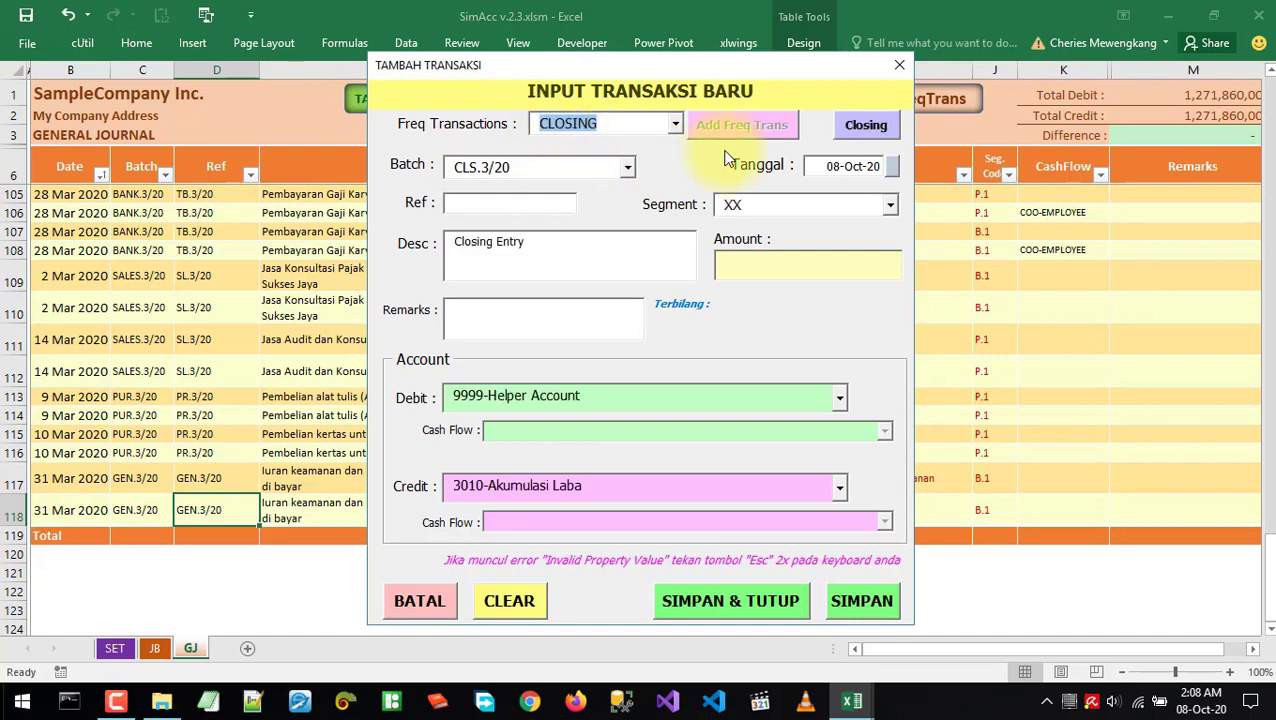
# Set the closing transaction's date to 31 March 2020 with the date picker
pyautogui.click(891, 166)
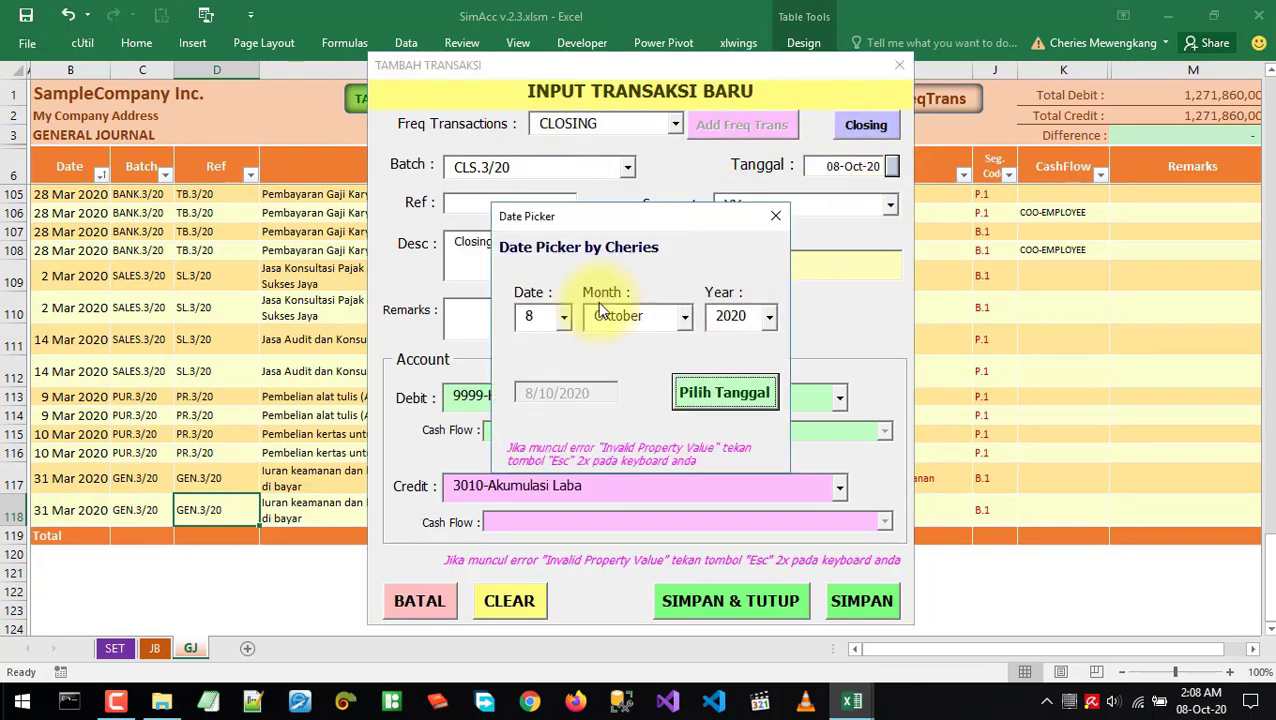
pyautogui.click(563, 316)
pyautogui.moveTo(592, 378); pyautogui.dragTo(591, 456)
pyautogui.click(535, 461)
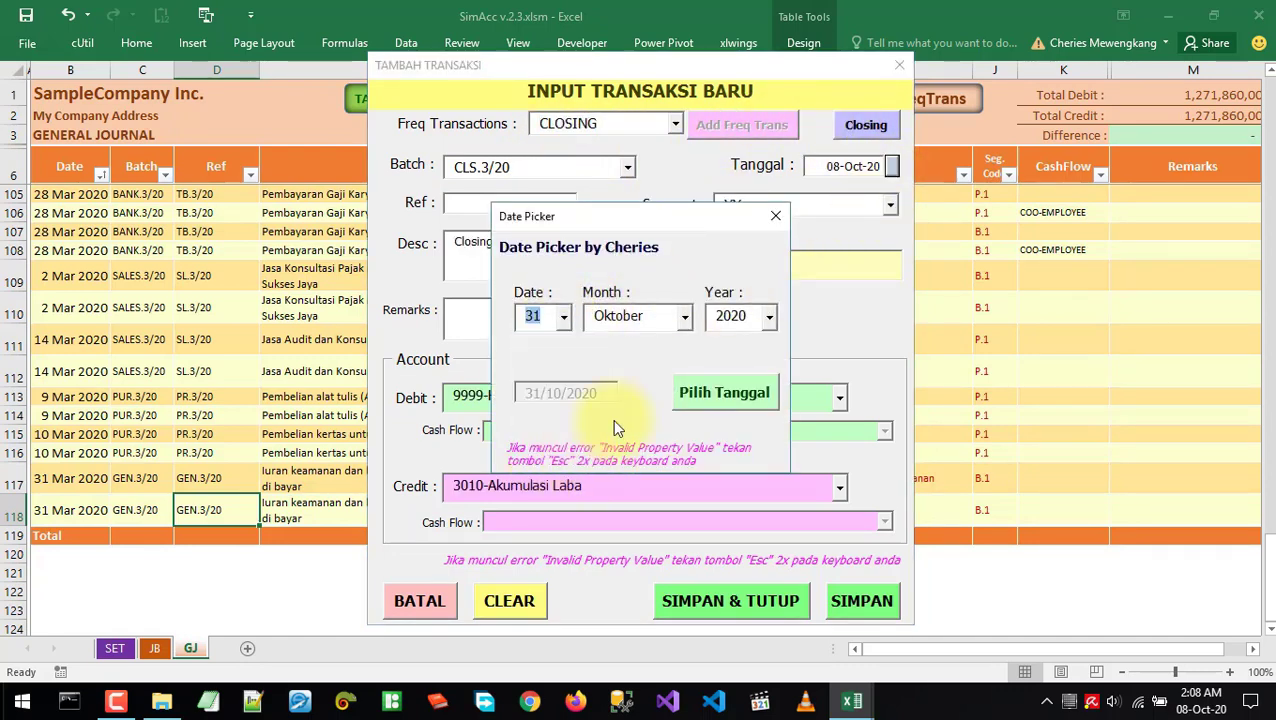
pyautogui.click(684, 318)
pyautogui.moveTo(684, 400); pyautogui.dragTo(683, 342)
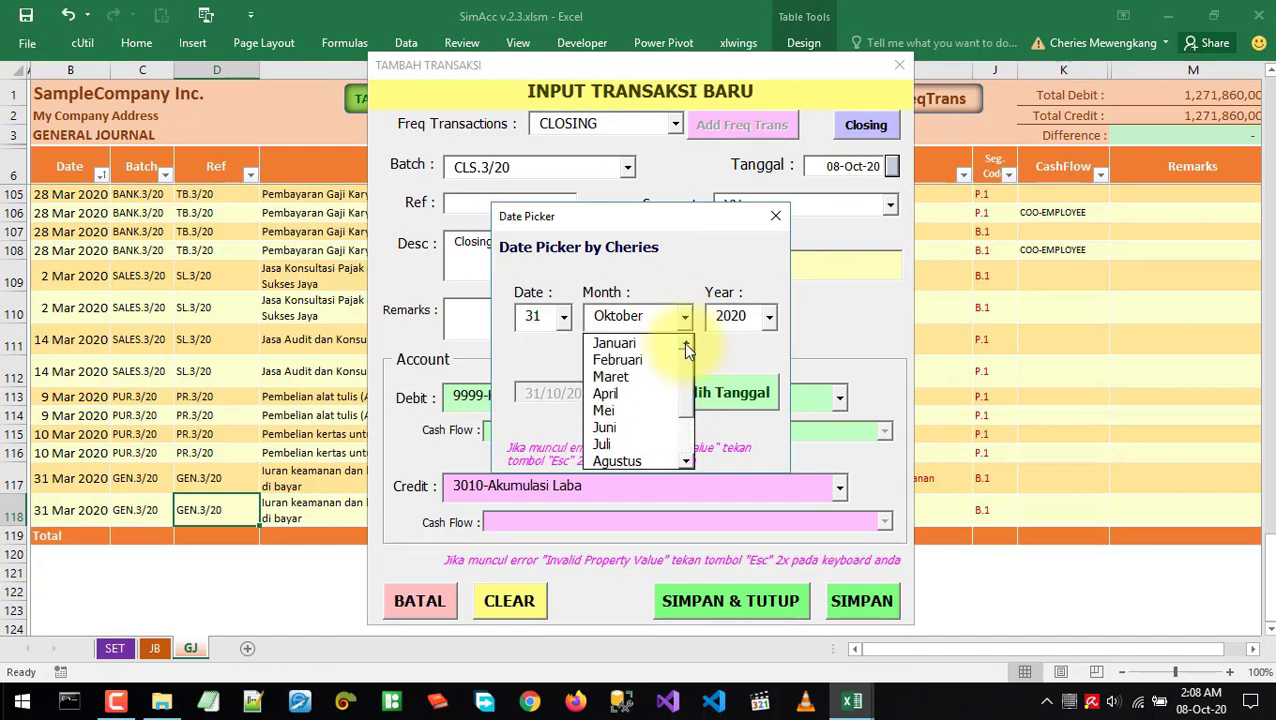
pyautogui.click(625, 377)
pyautogui.click(730, 400)
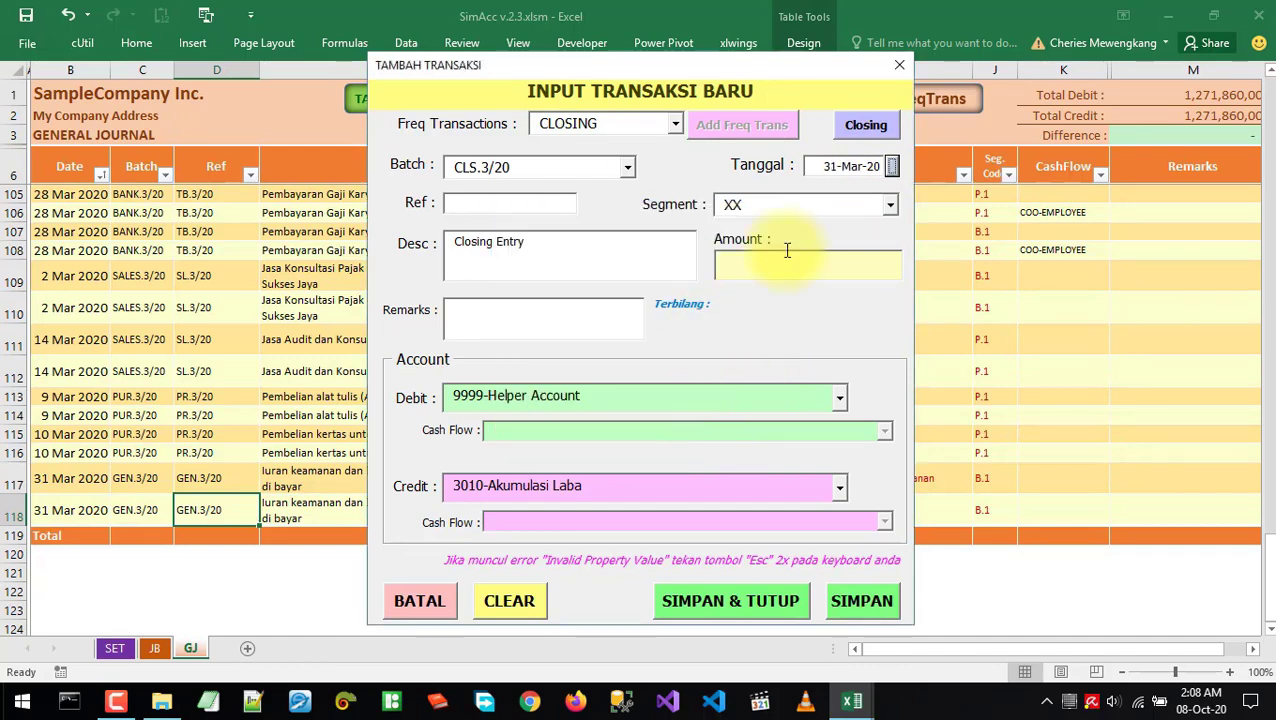
# Calculate the March 2020 closing amount, set the reference to CLS.3/20 and the segment to XX-Others, then save and close the form
pyautogui.click(854, 126)
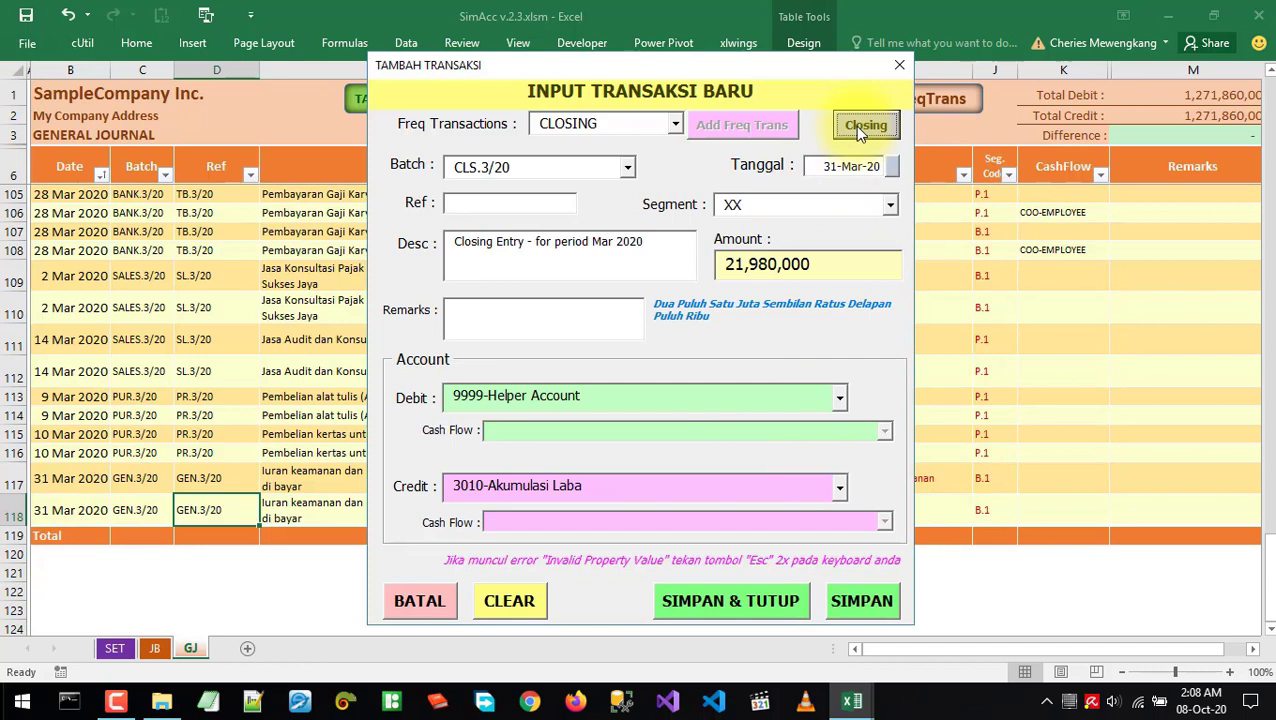
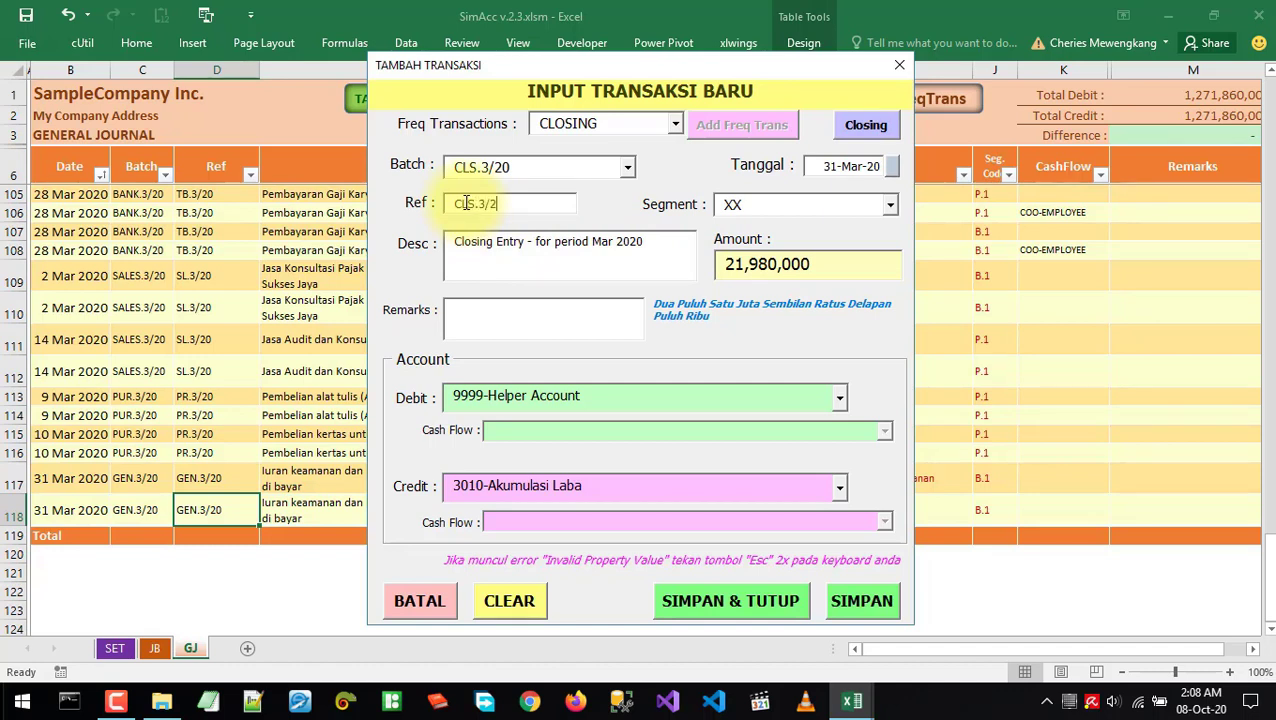
pyautogui.click(888, 207)
pyautogui.click(763, 265)
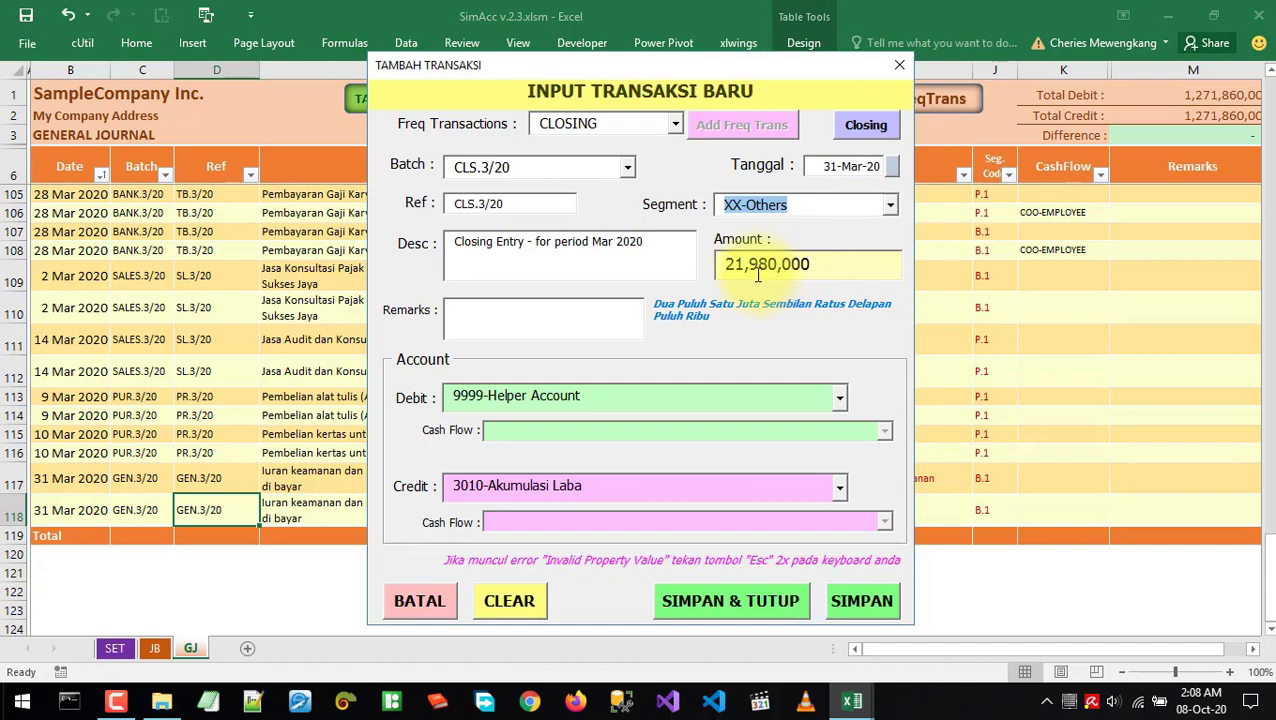
pyautogui.click(757, 268)
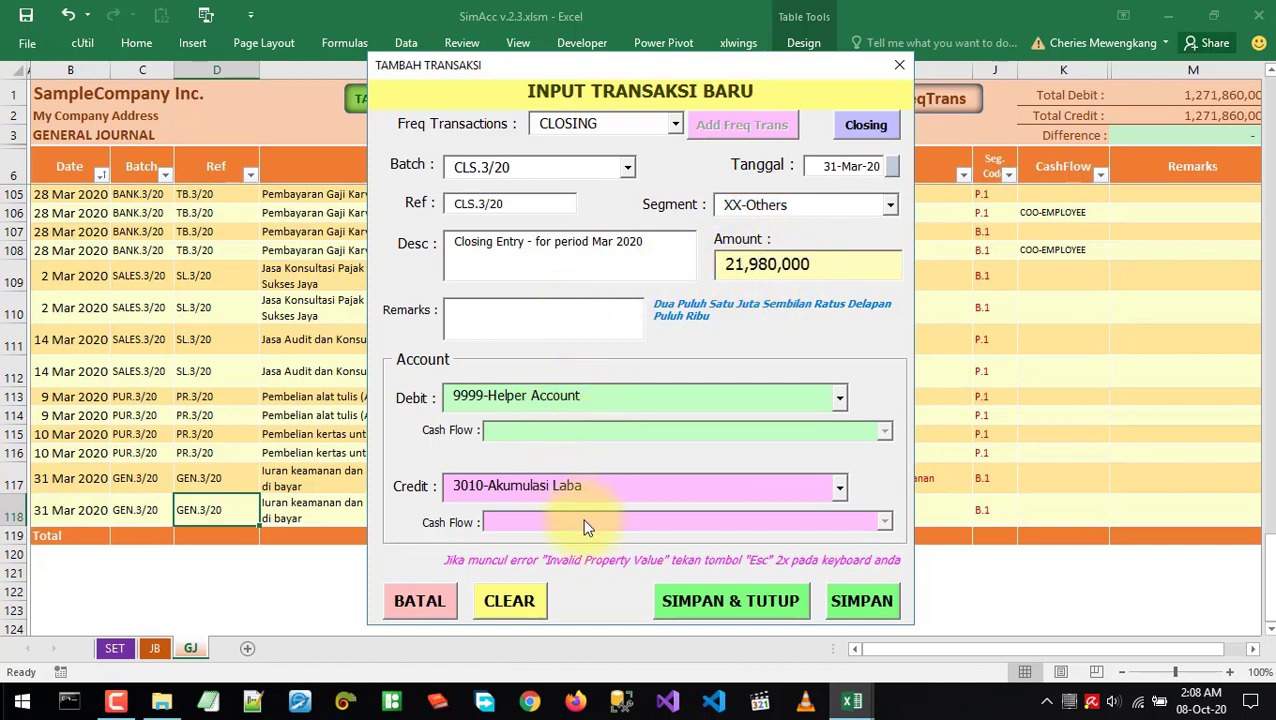
pyautogui.click(864, 606)
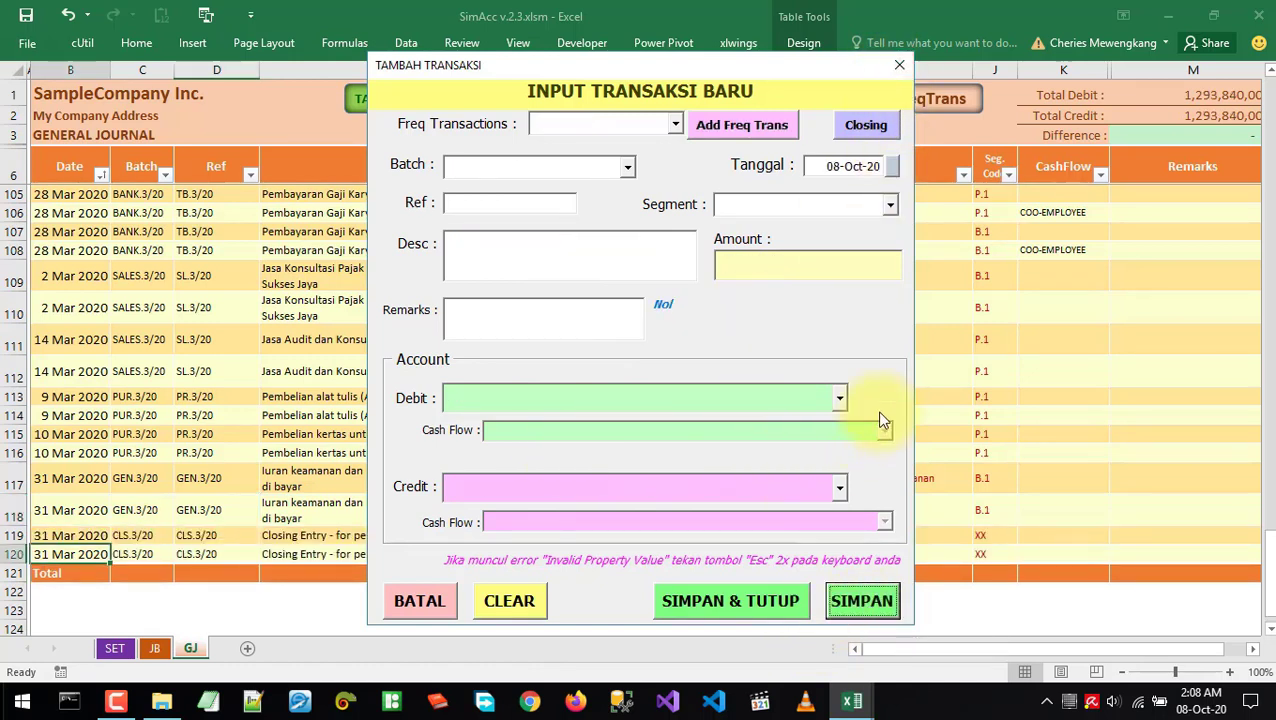
pyautogui.click(899, 64)
# Review the February and March 2020 rows in the general journal, save the workbook and go to the Setting Page
pyautogui.click(350, 480)
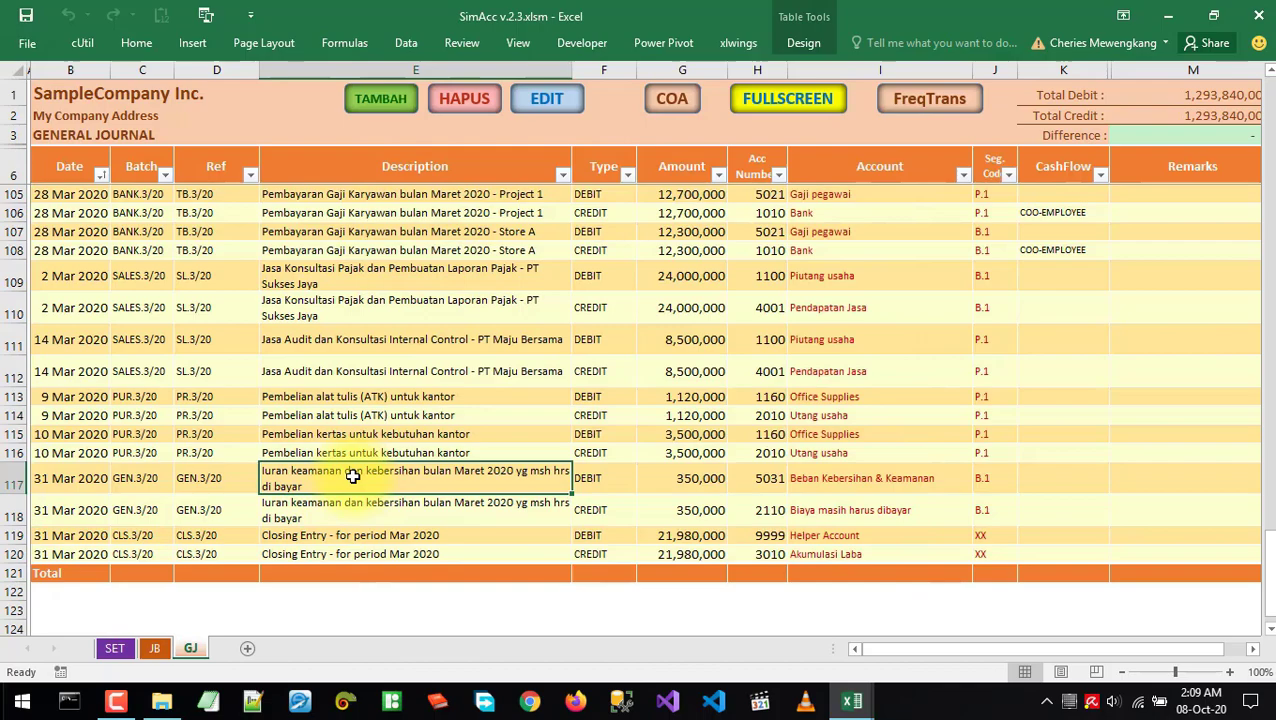
pyautogui.moveTo(1269, 577); pyautogui.dragTo(1270, 455)
pyautogui.click(88, 445)
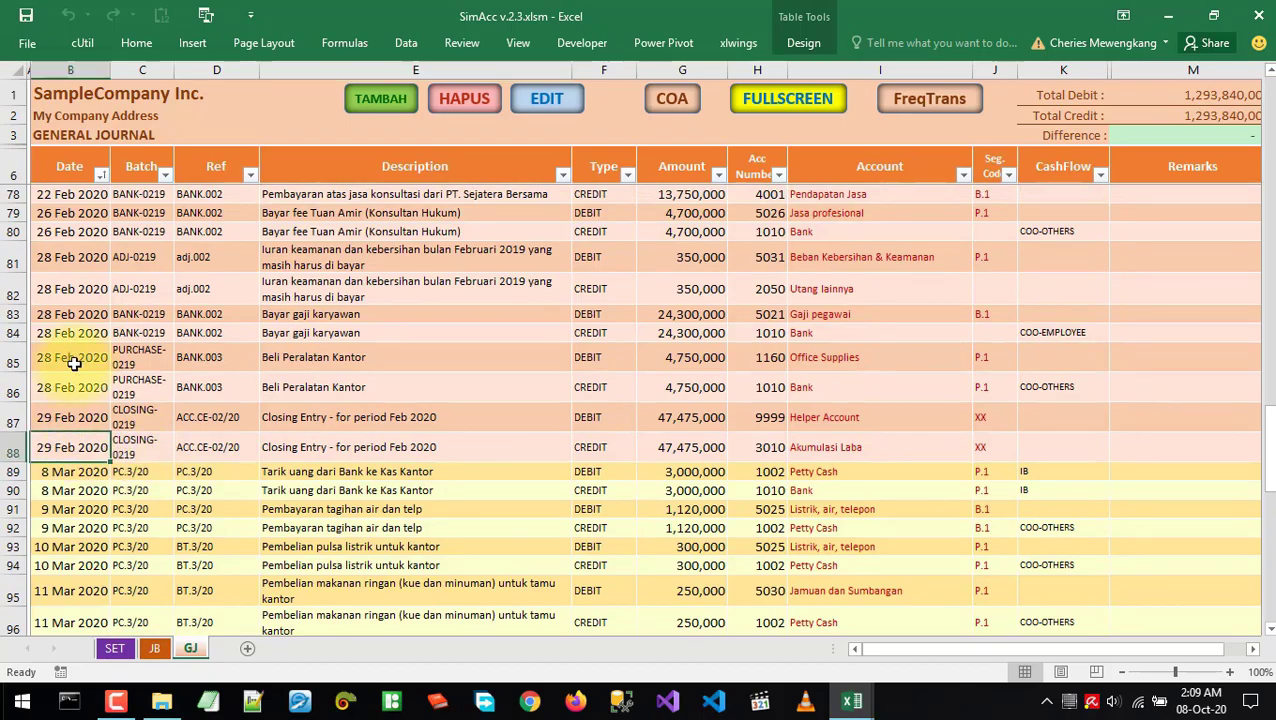
pyautogui.click(85, 357)
pyautogui.moveTo(1270, 437); pyautogui.dragTo(1256, 600)
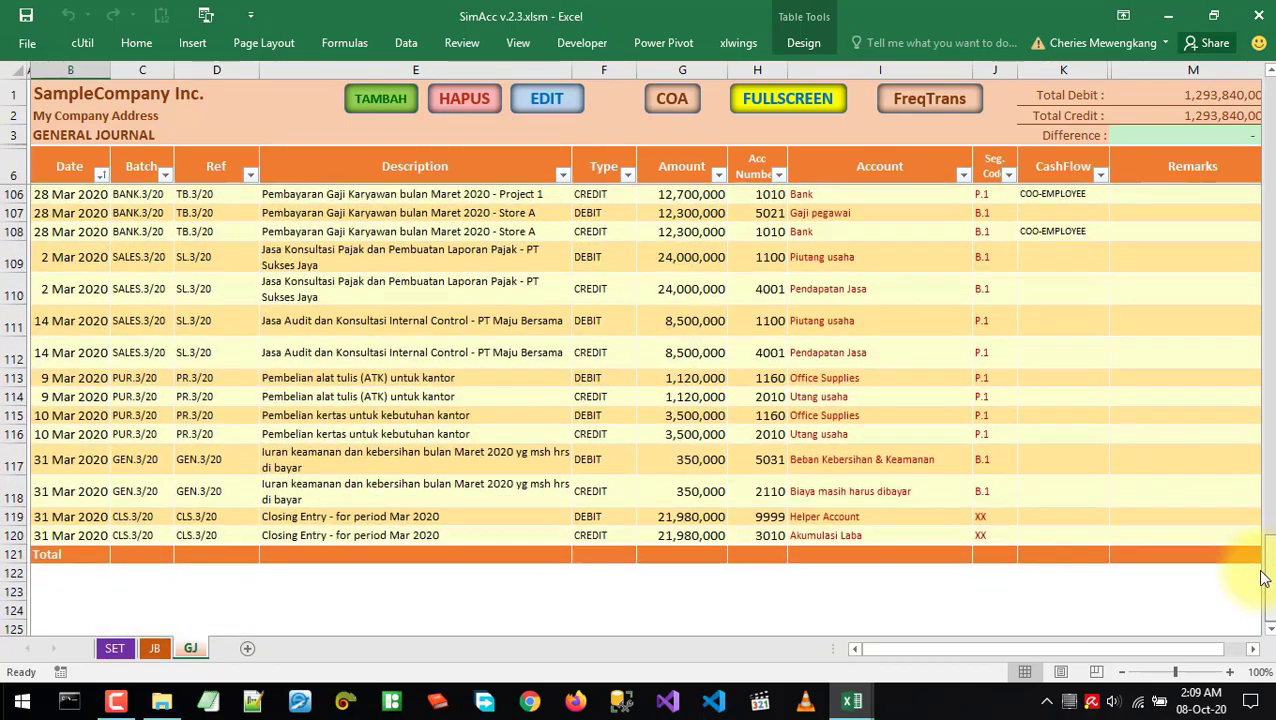
pyautogui.click(620, 482)
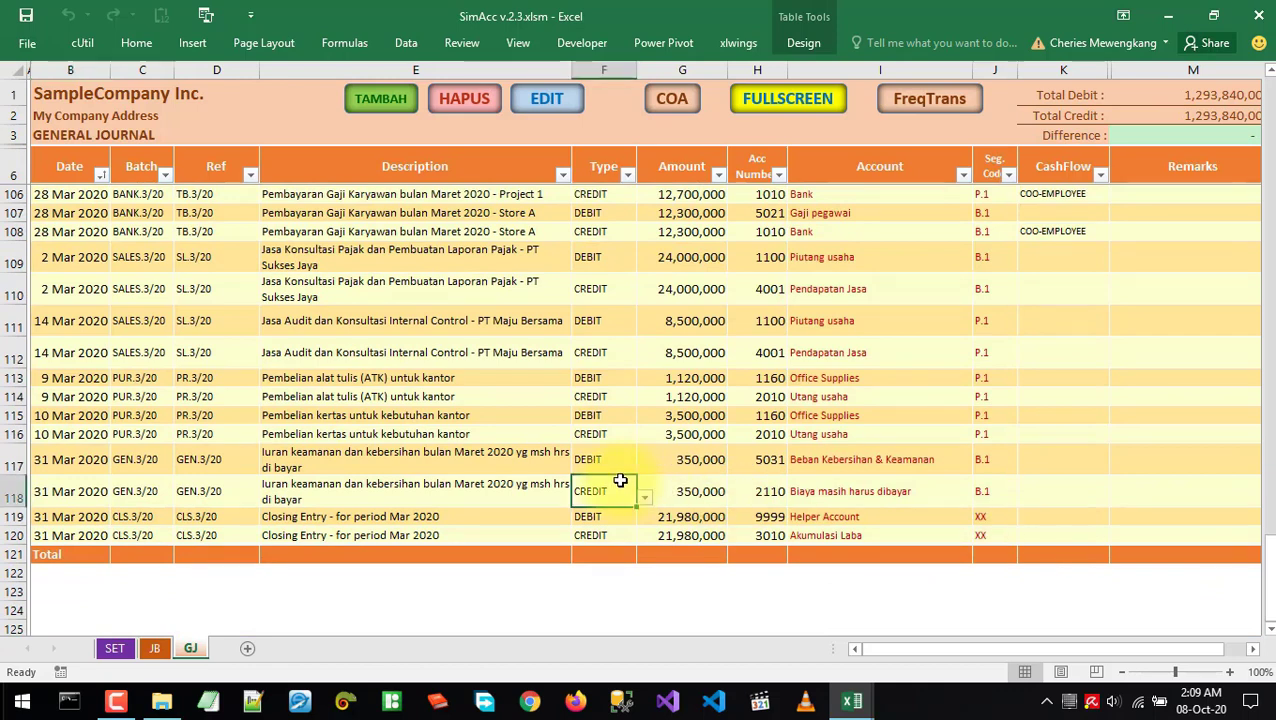
pyautogui.click(154, 648)
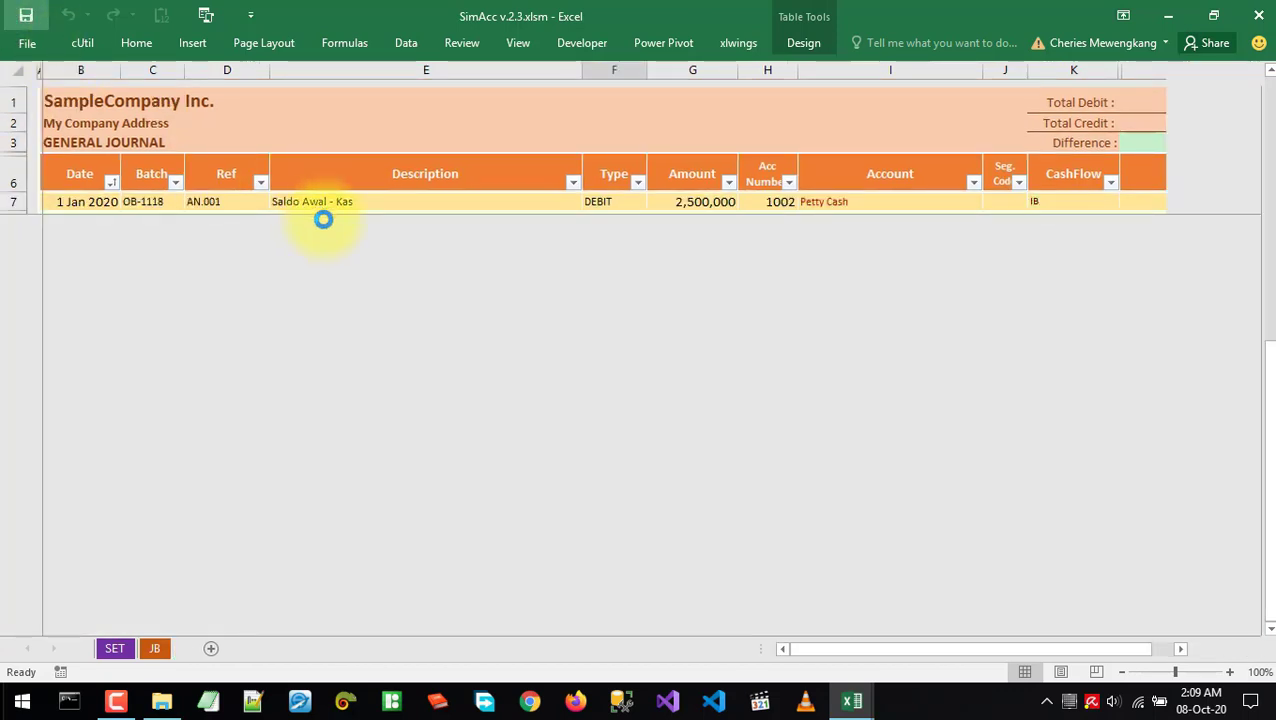
pyautogui.click(114, 648)
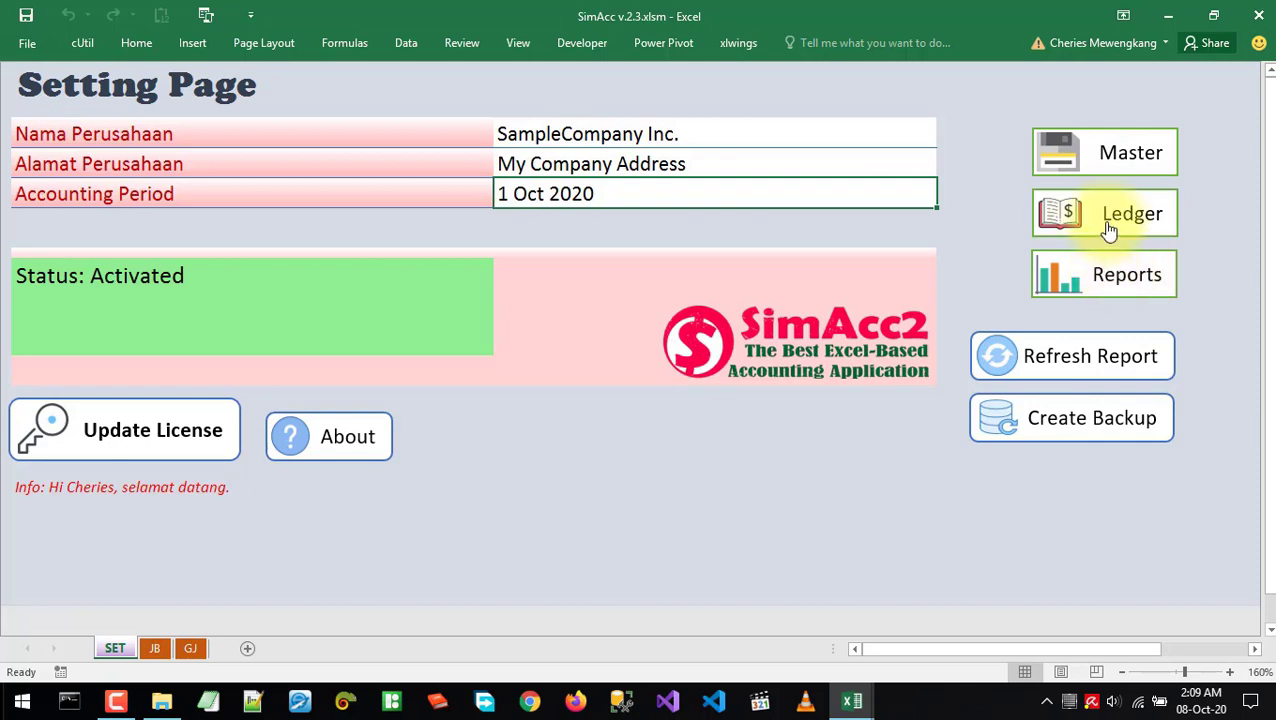
# Show the report sheets with the trial balance and hide them again from the Setting Page
pyautogui.click(1124, 285)
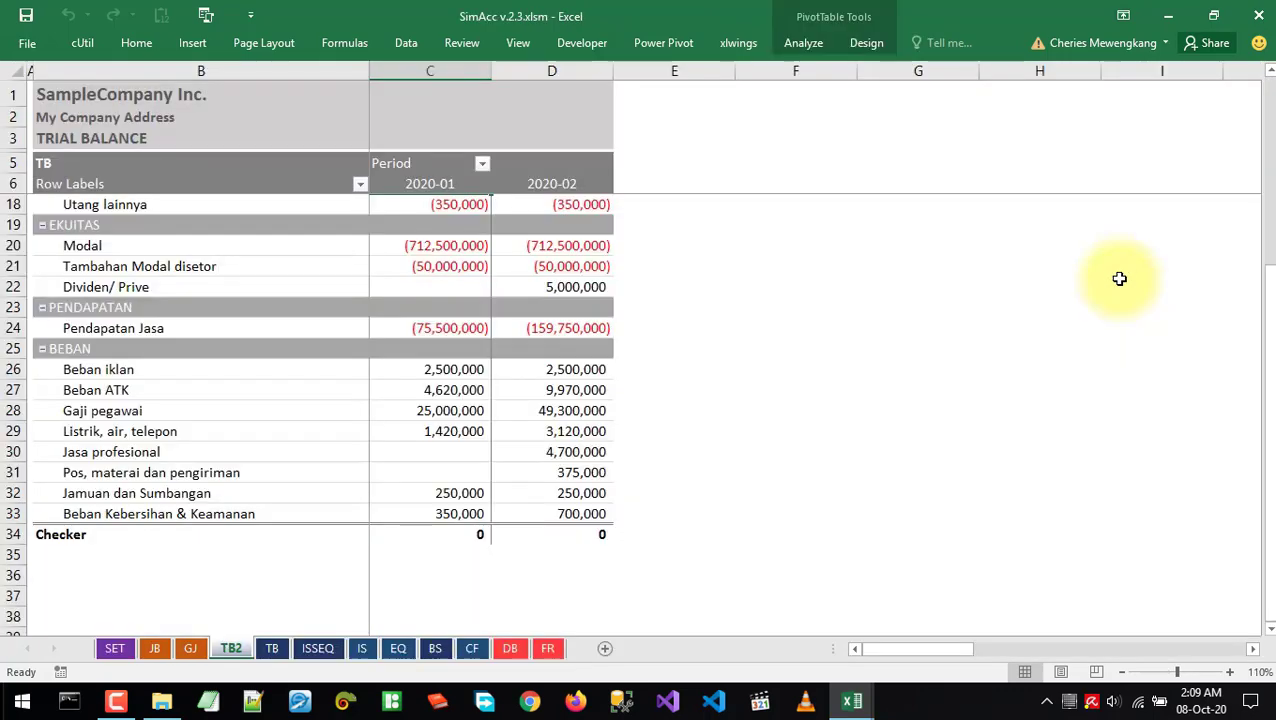
pyautogui.click(115, 652)
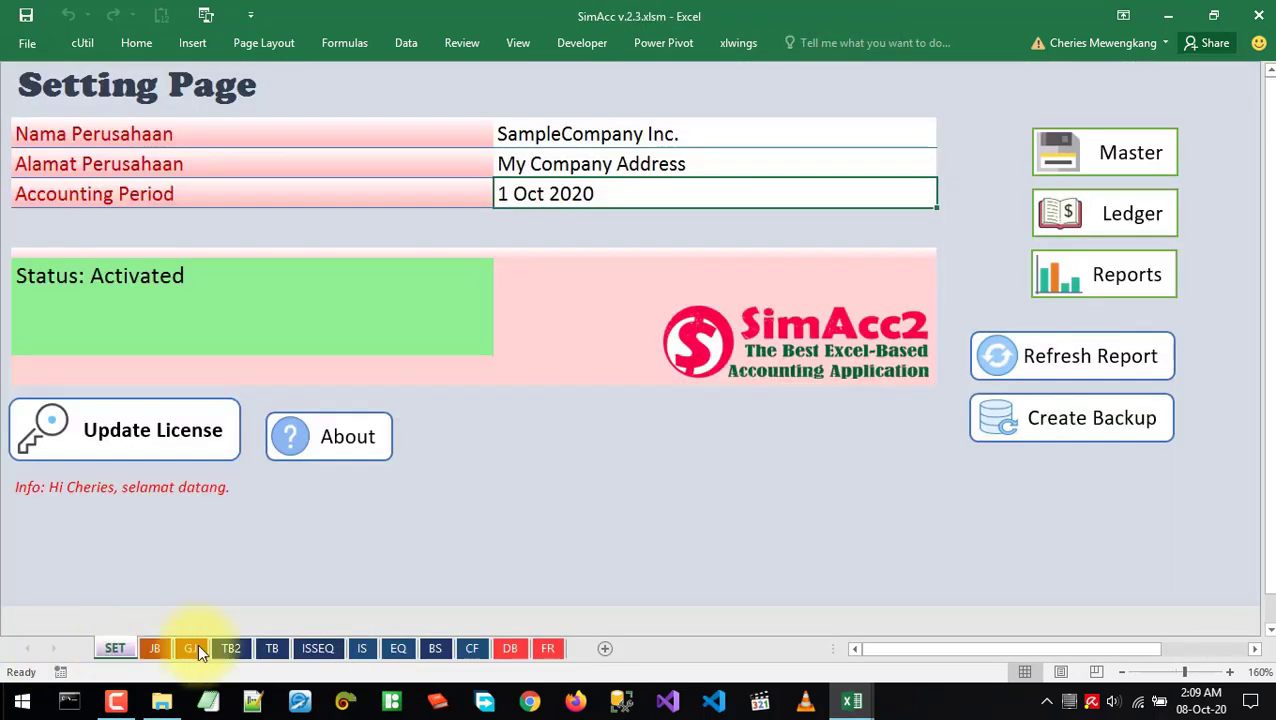
pyautogui.click(1100, 287)
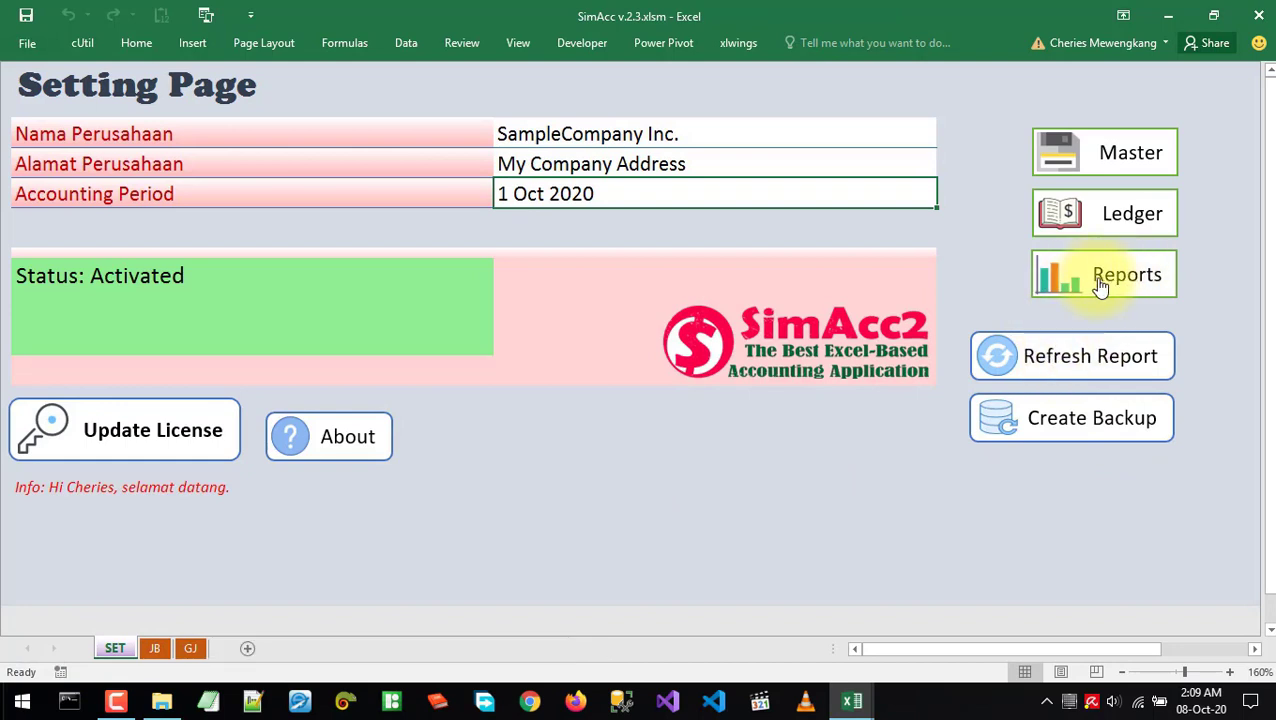
# Refresh the reports and create a backup of the SimAcc workbook
pyautogui.click(1063, 365)
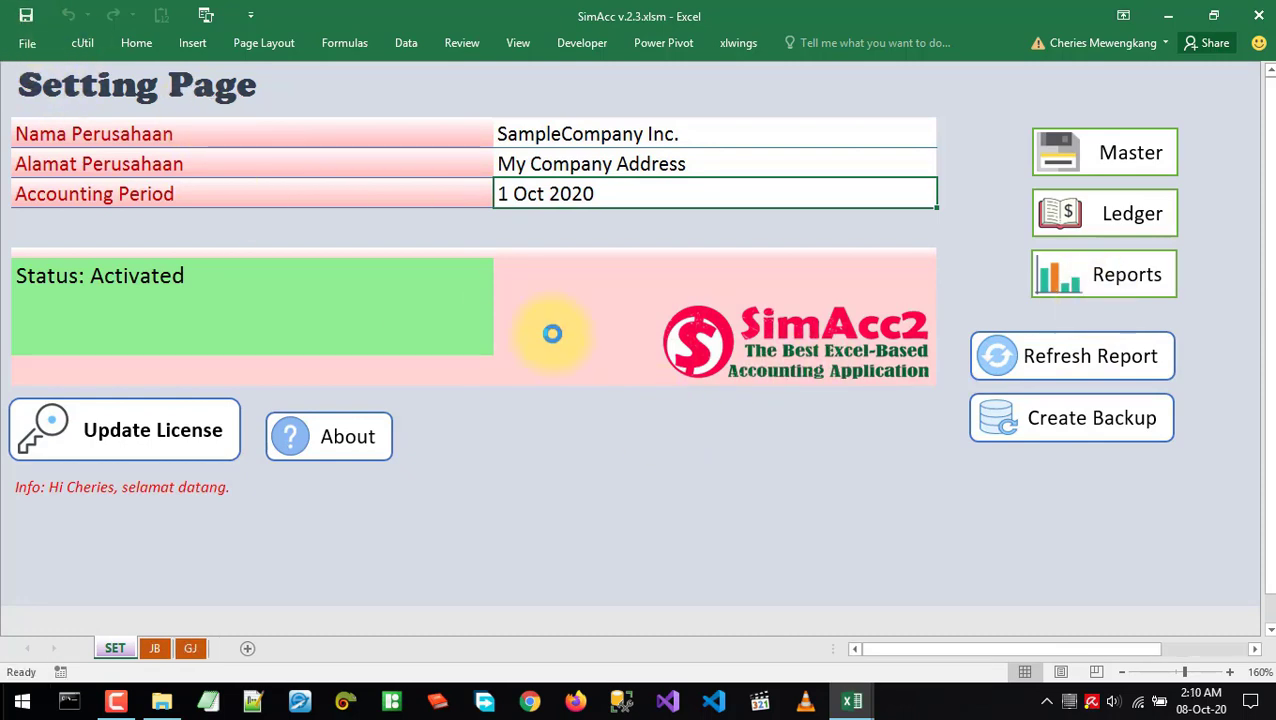
pyautogui.click(1066, 433)
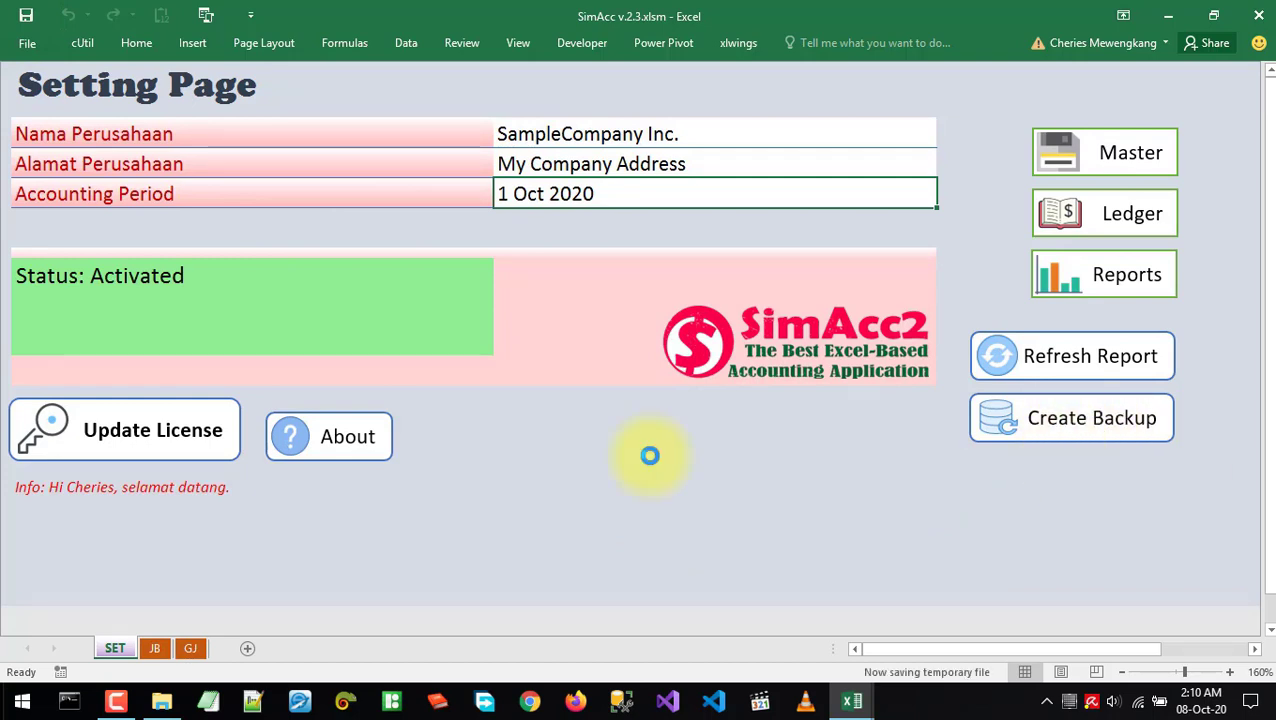
pyautogui.click(793, 440)
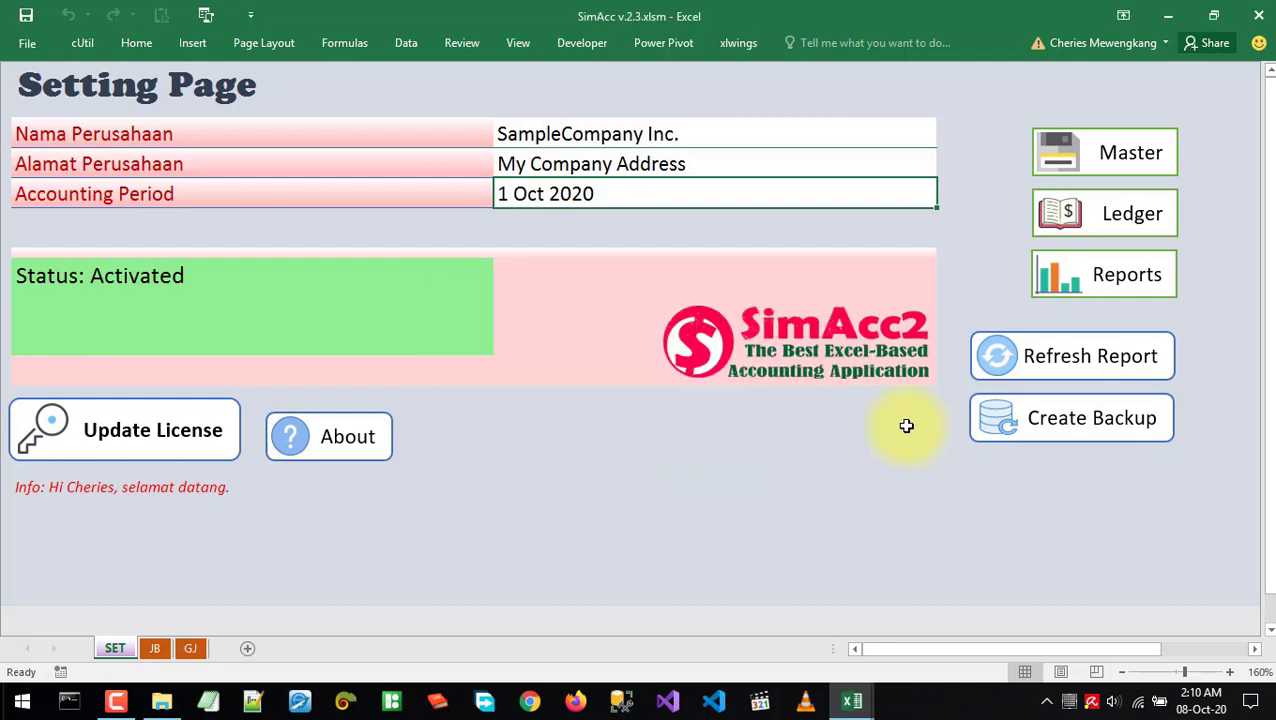
# Show the report sheets and review the 2020-01 to 2020-03 trial balance on the TB2 sheet
pyautogui.click(1145, 285)
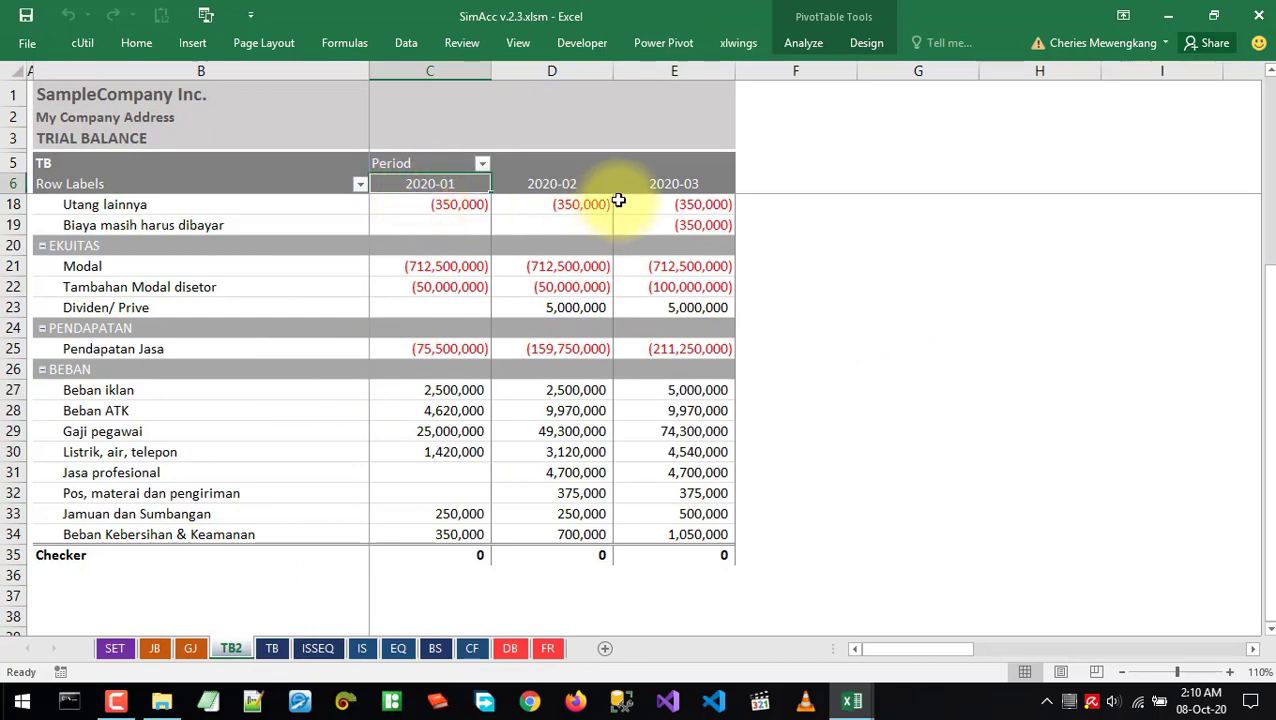
pyautogui.click(663, 187)
pyautogui.moveTo(663, 187); pyautogui.dragTo(649, 252)
pyautogui.click(445, 221)
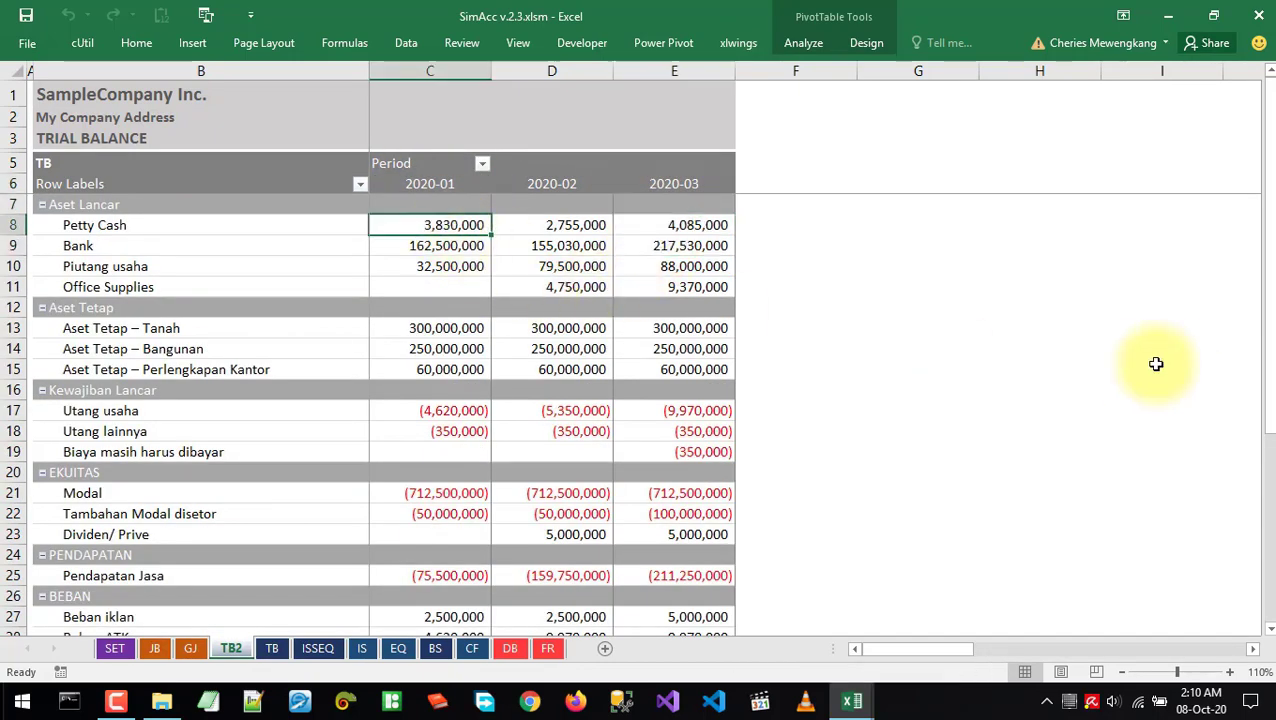
pyautogui.moveTo(1268, 336); pyautogui.dragTo(1266, 528)
# Examine the detailed trial balance on the TB sheet, including its ADJ, BANK, PC, PJ and SJ columns
pyautogui.click(270, 648)
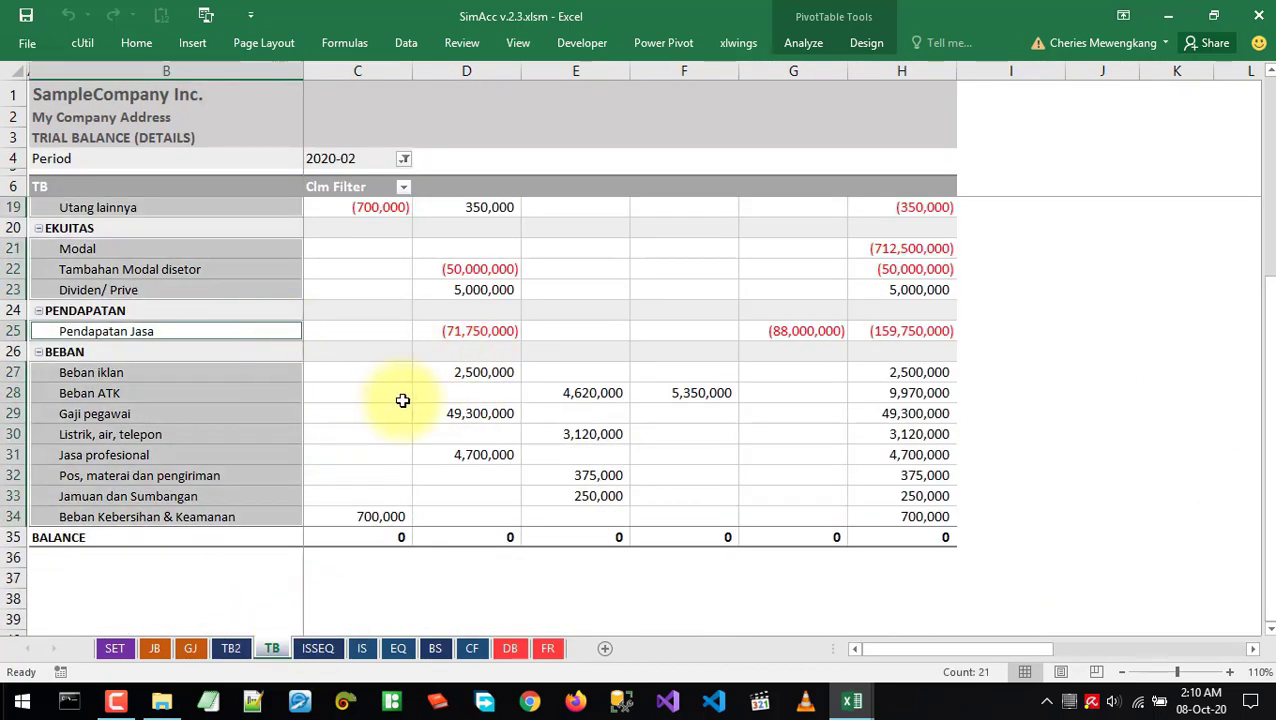
pyautogui.press('Right')
pyautogui.press('Right')
pyautogui.press('Right')
pyautogui.press('Left')
pyautogui.press('Left')
pyautogui.press('Right')
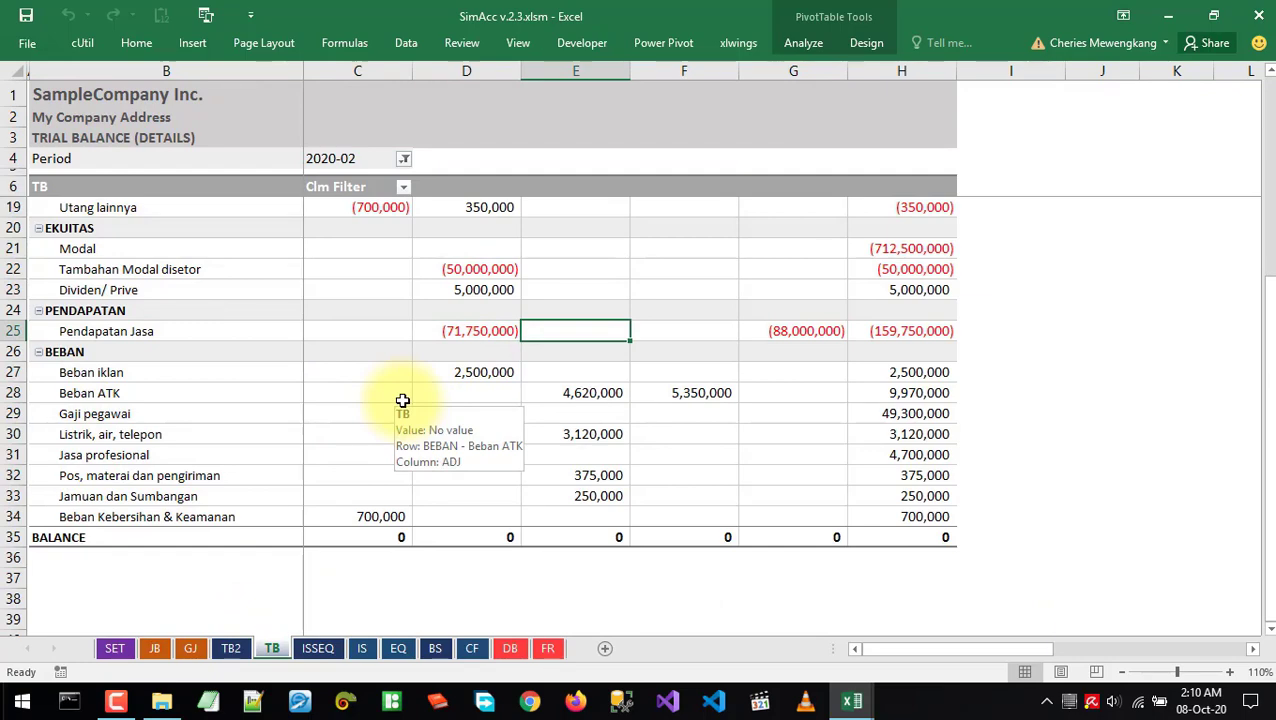
pyautogui.moveTo(1266, 390); pyautogui.dragTo(1262, 100)
pyautogui.click(390, 344)
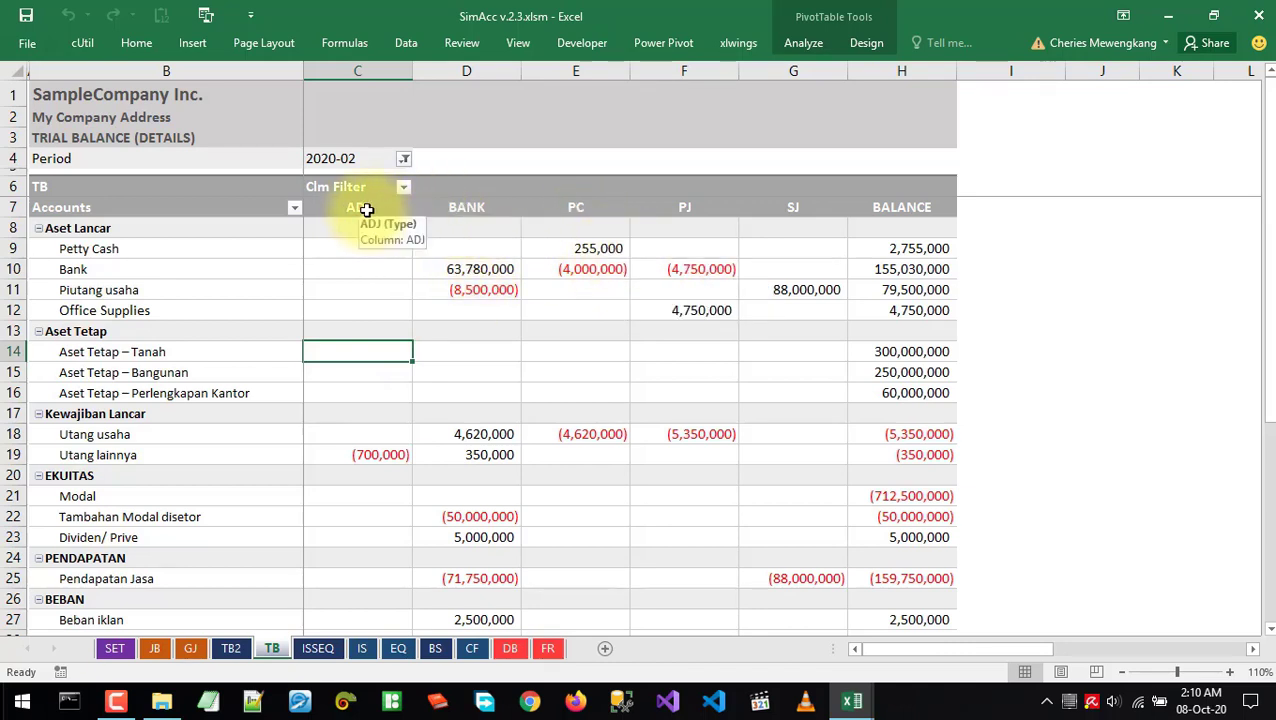
pyautogui.click(482, 207)
pyautogui.click(558, 210)
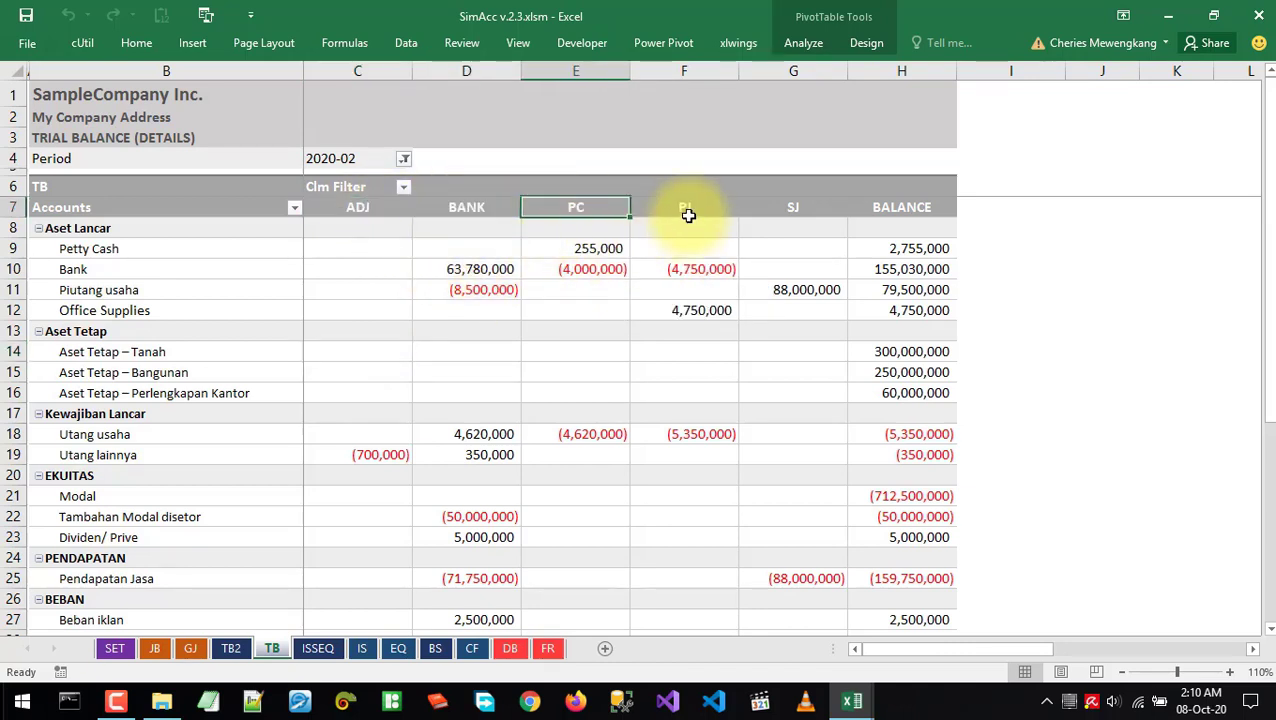
pyautogui.click(685, 208)
pyautogui.click(800, 207)
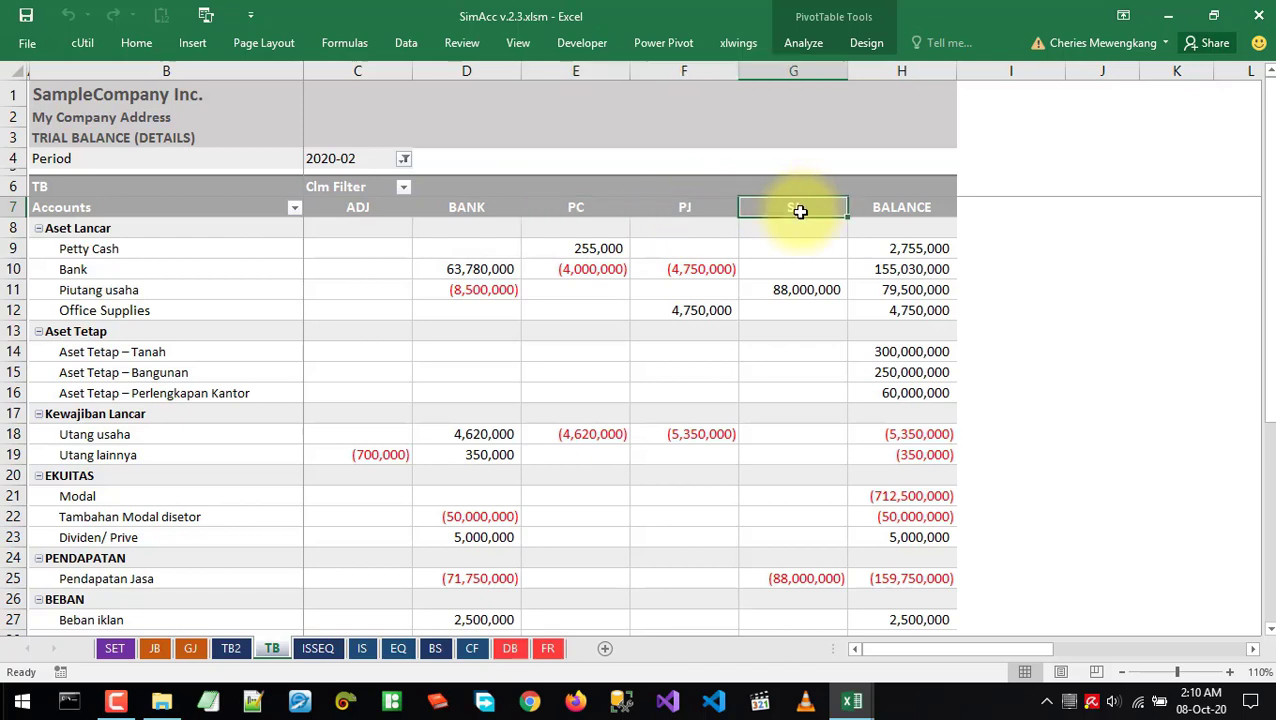
pyautogui.click(820, 370)
# Filter the detailed trial balance to period 2020-03 instead of 2020-02 and check its account balances
pyautogui.click(403, 159)
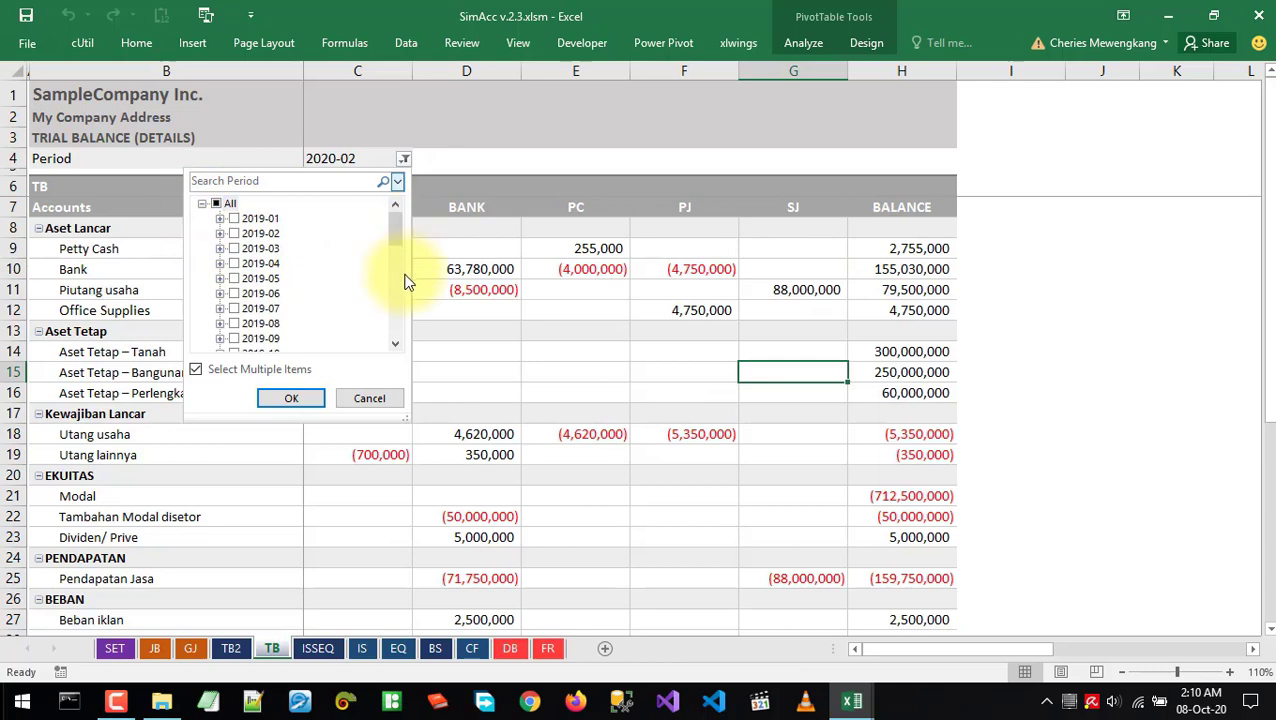
pyautogui.click(398, 278)
pyautogui.scroll(1, 397, 264)
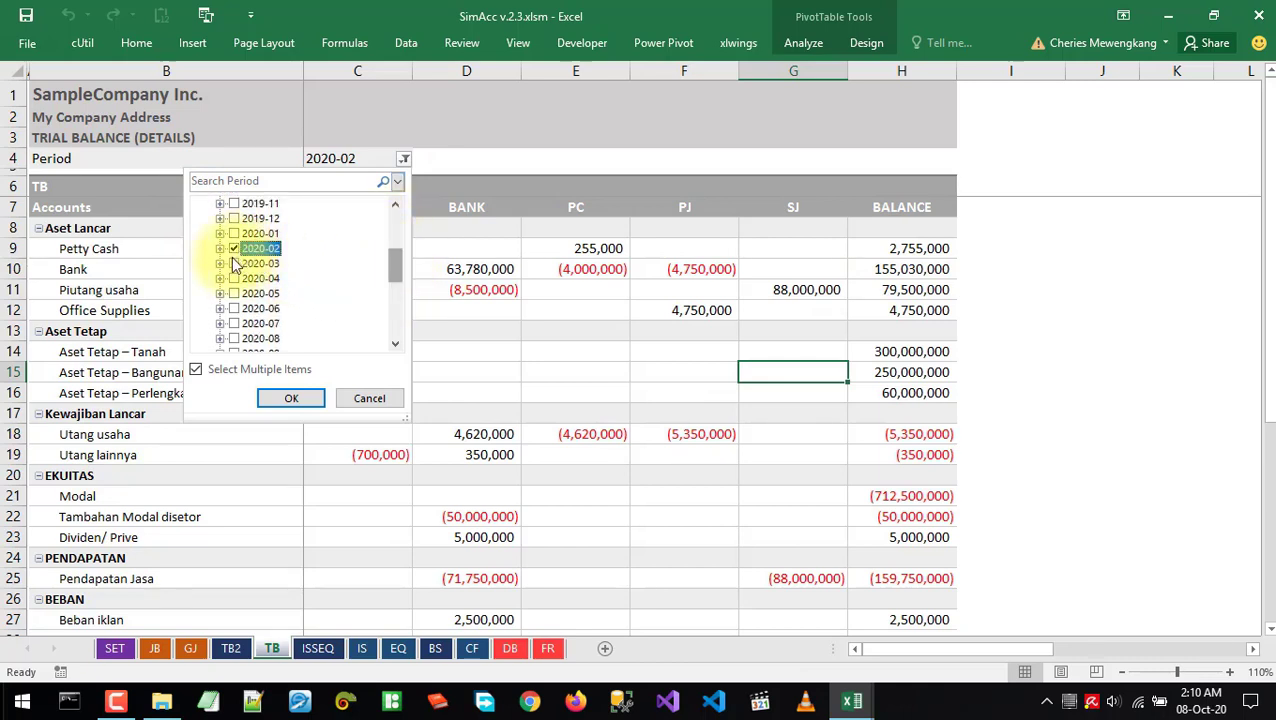
pyautogui.click(238, 263)
pyautogui.click(236, 248)
pyautogui.click(291, 398)
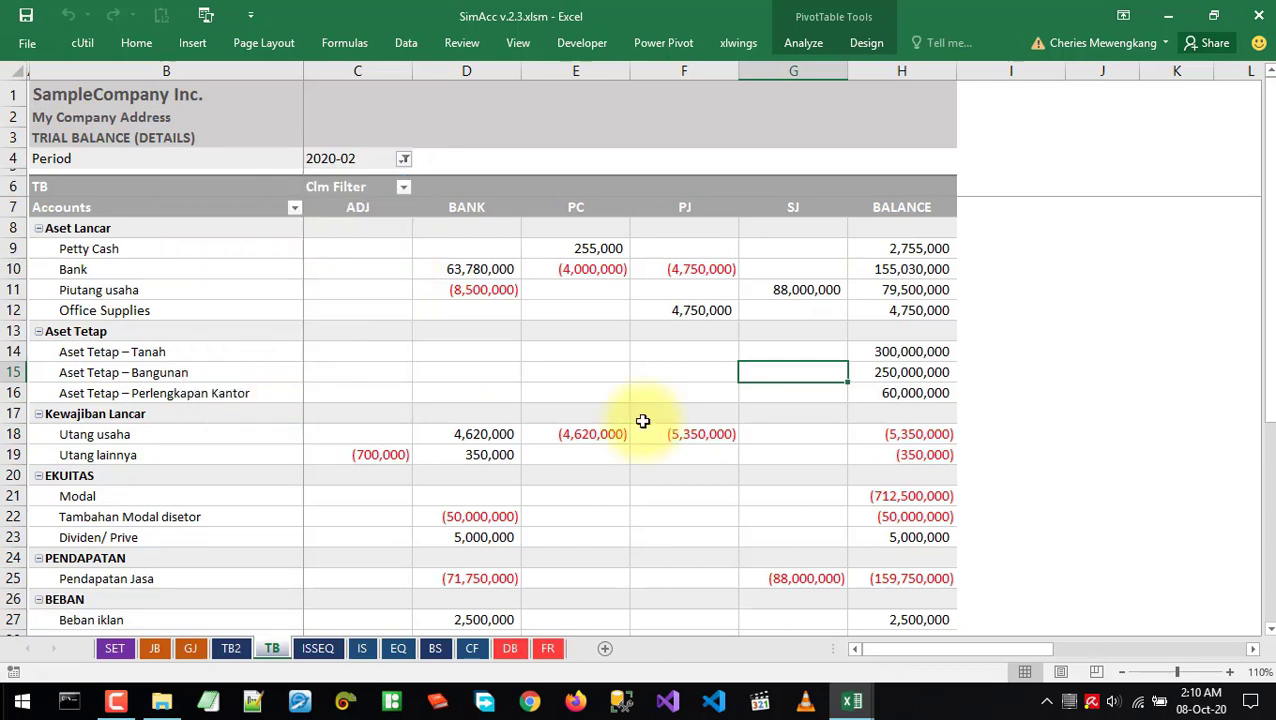
pyautogui.moveTo(1268, 285); pyautogui.dragTo(1268, 527)
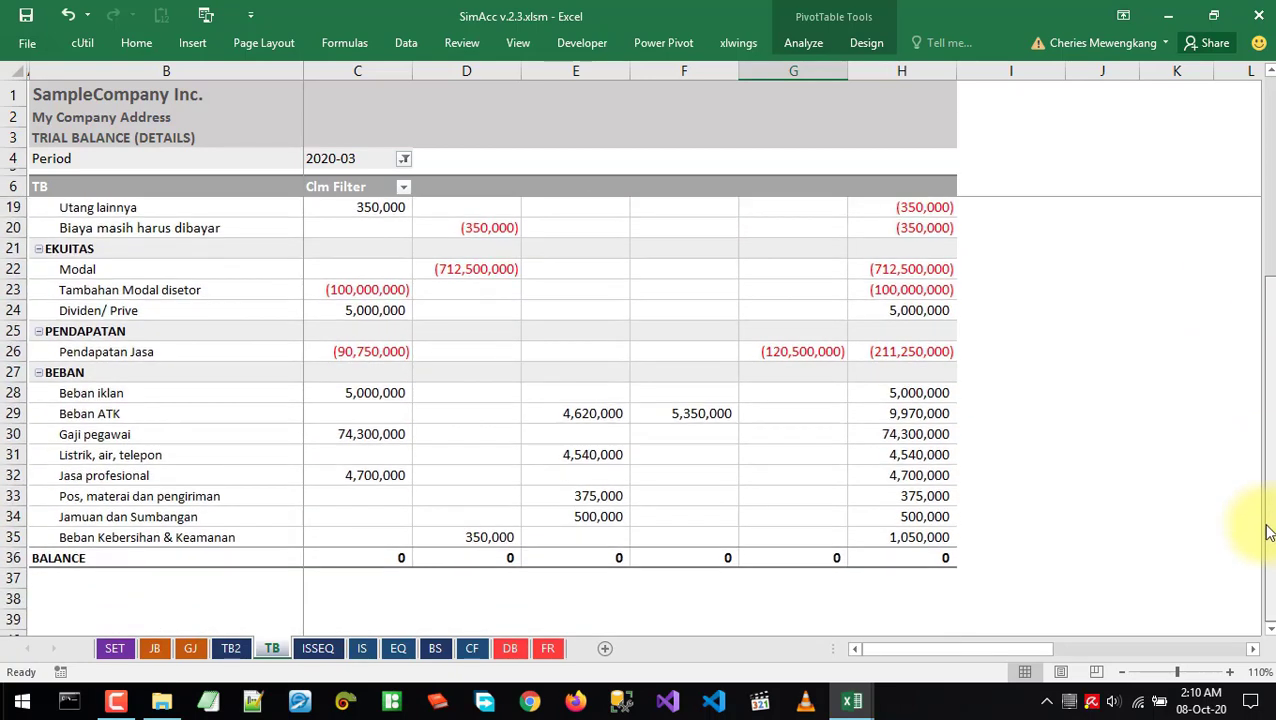
pyautogui.click(860, 432)
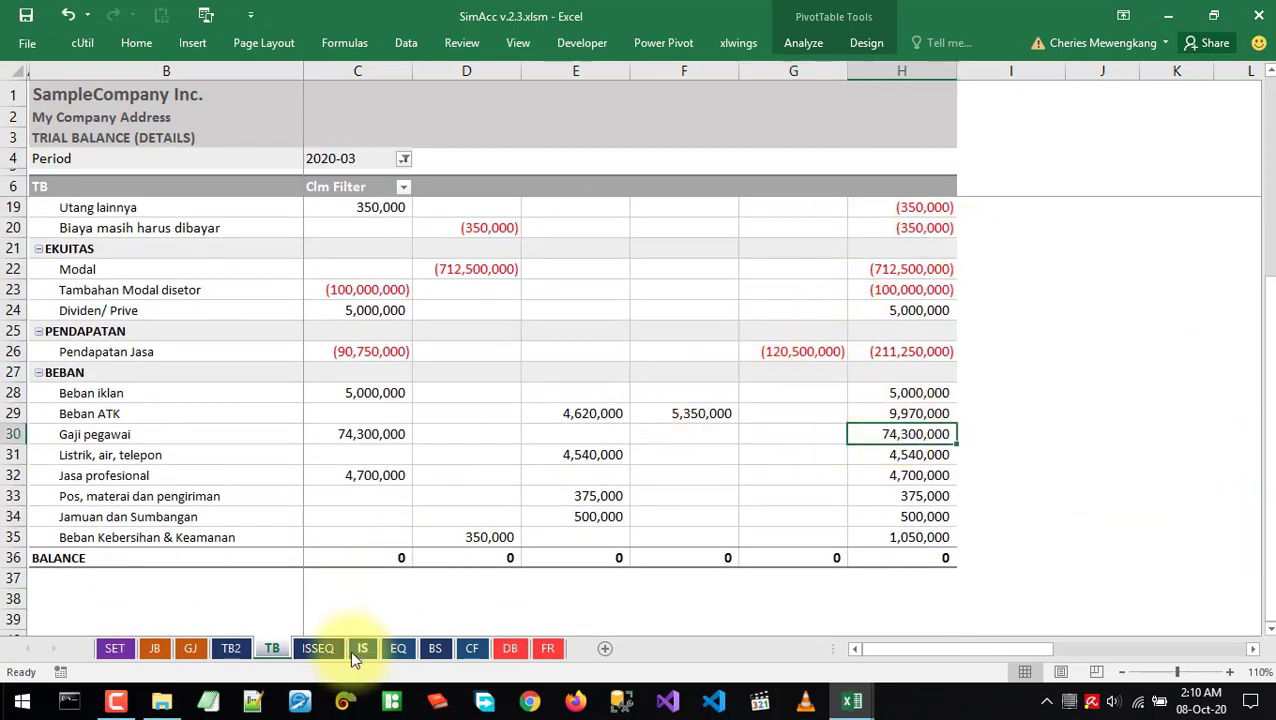
# Go to the income statement by segments on the ISSEQ sheet and examine its revenue and expense accounts
pyautogui.click(309, 650)
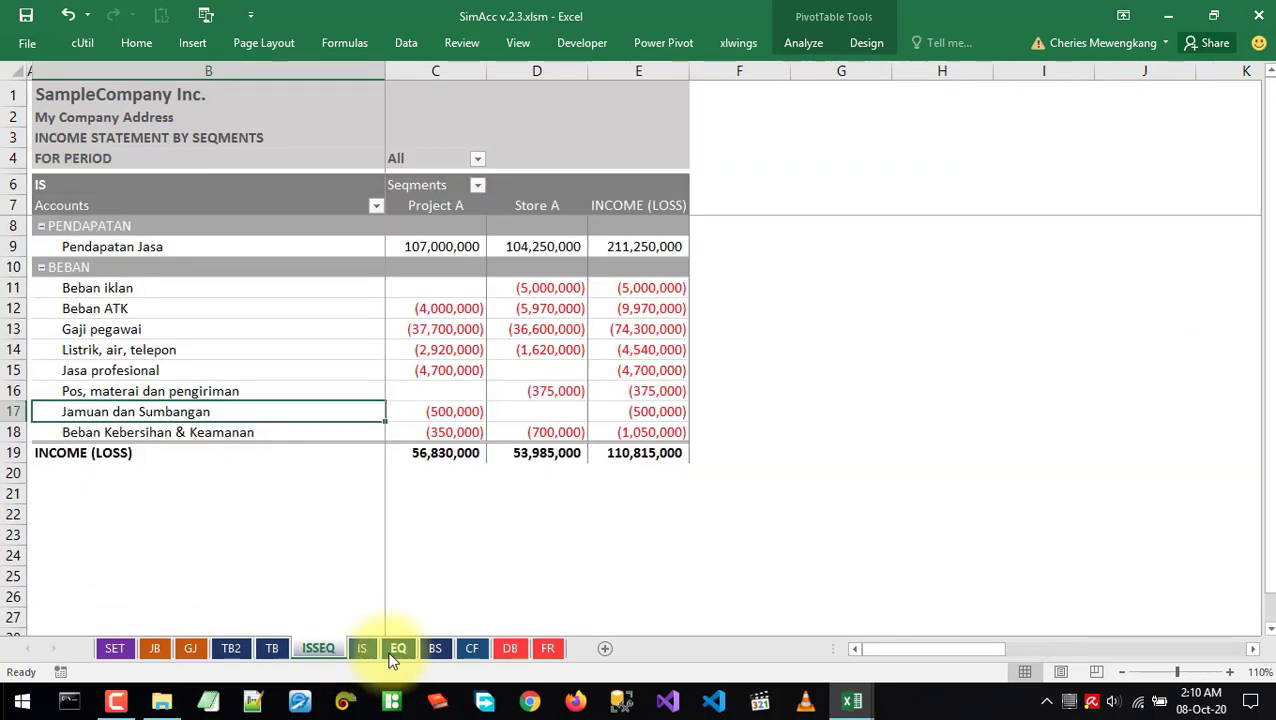
pyautogui.click(420, 349)
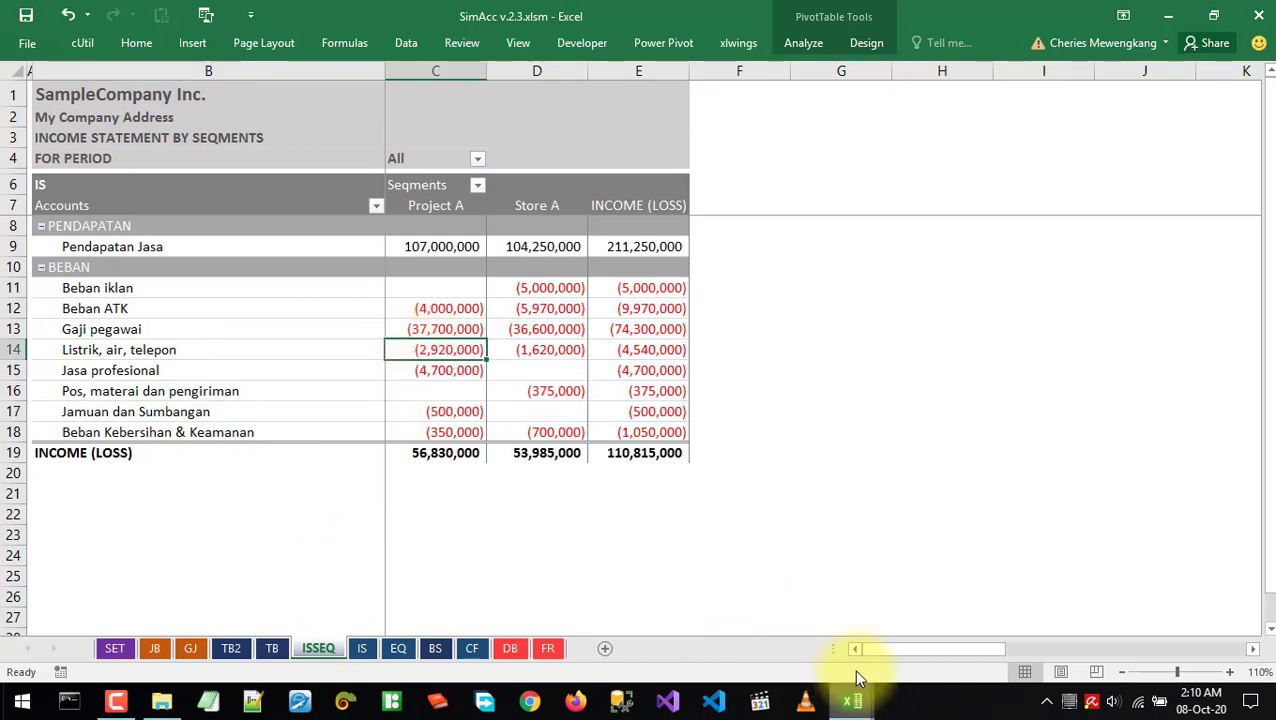
pyautogui.moveTo(387, 412)
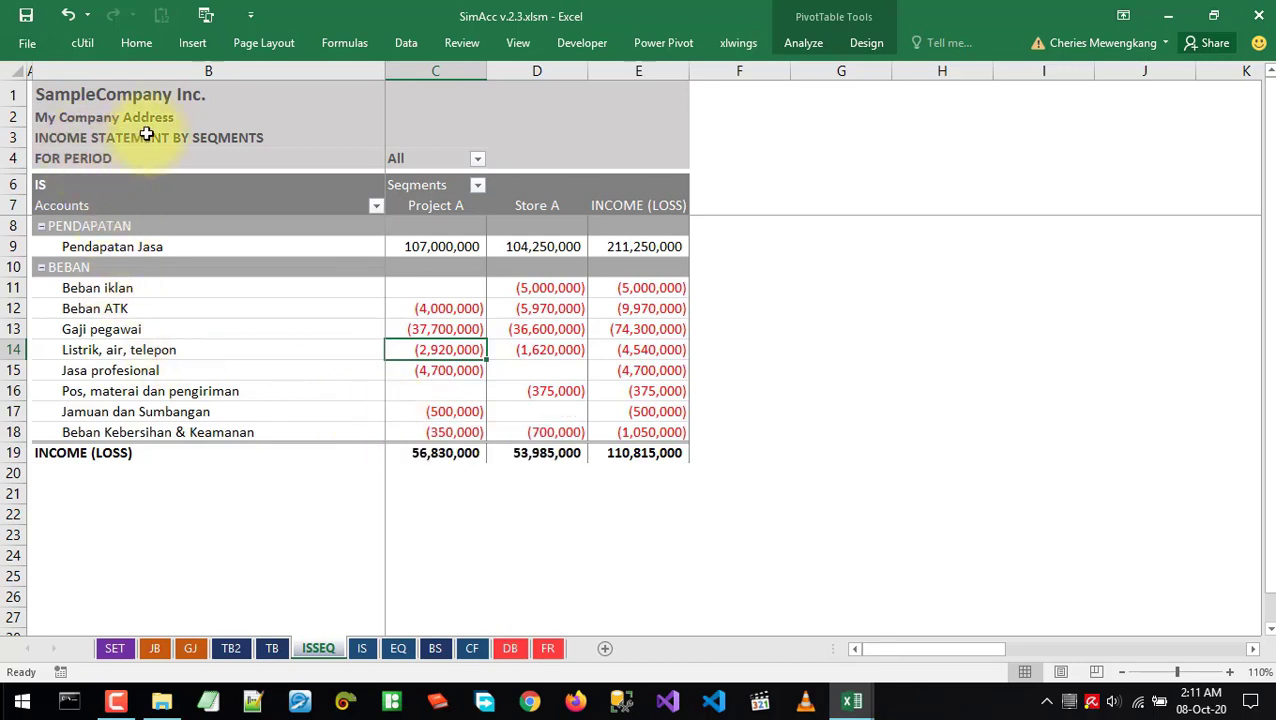
pyautogui.click(199, 137)
pyautogui.click(390, 348)
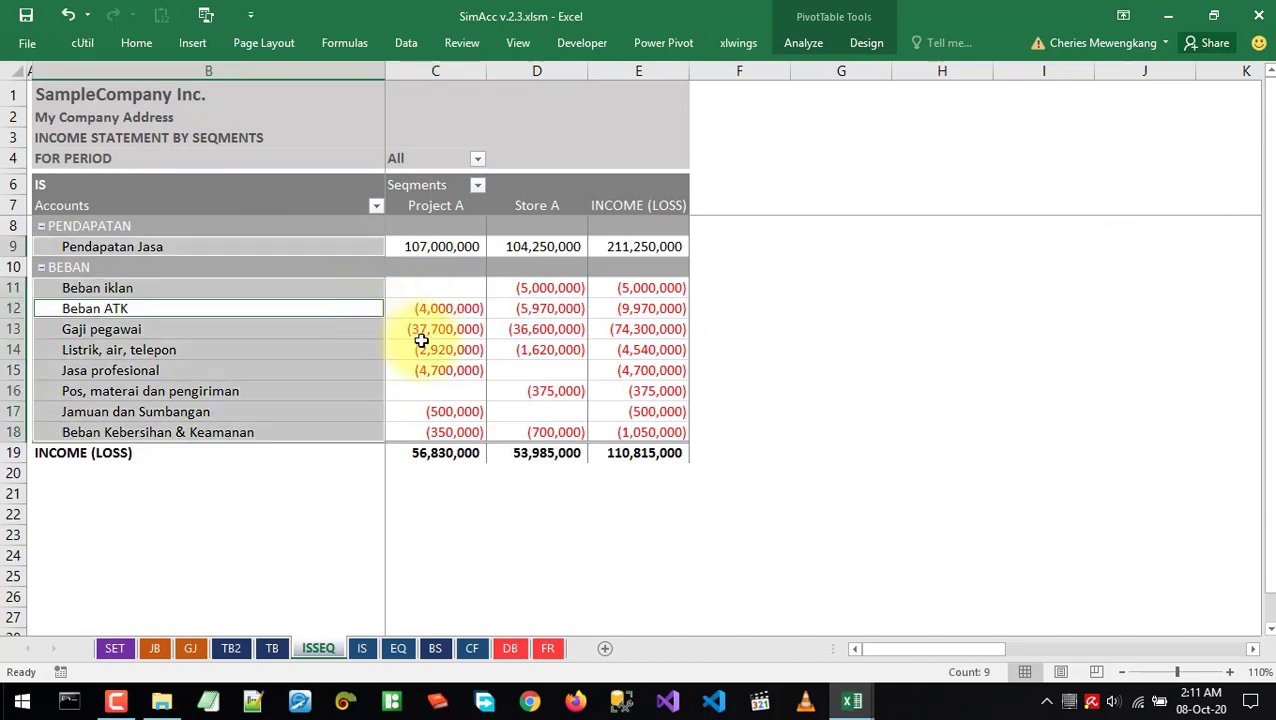
pyautogui.moveTo(527, 333); pyautogui.dragTo(535, 345)
pyautogui.press('Up')
pyautogui.press('Up')
pyautogui.press('Up')
pyautogui.press('Up')
pyautogui.press('Up')
pyautogui.press('Up')
pyautogui.press('Up')
pyautogui.press('Up')
pyautogui.press('Up')
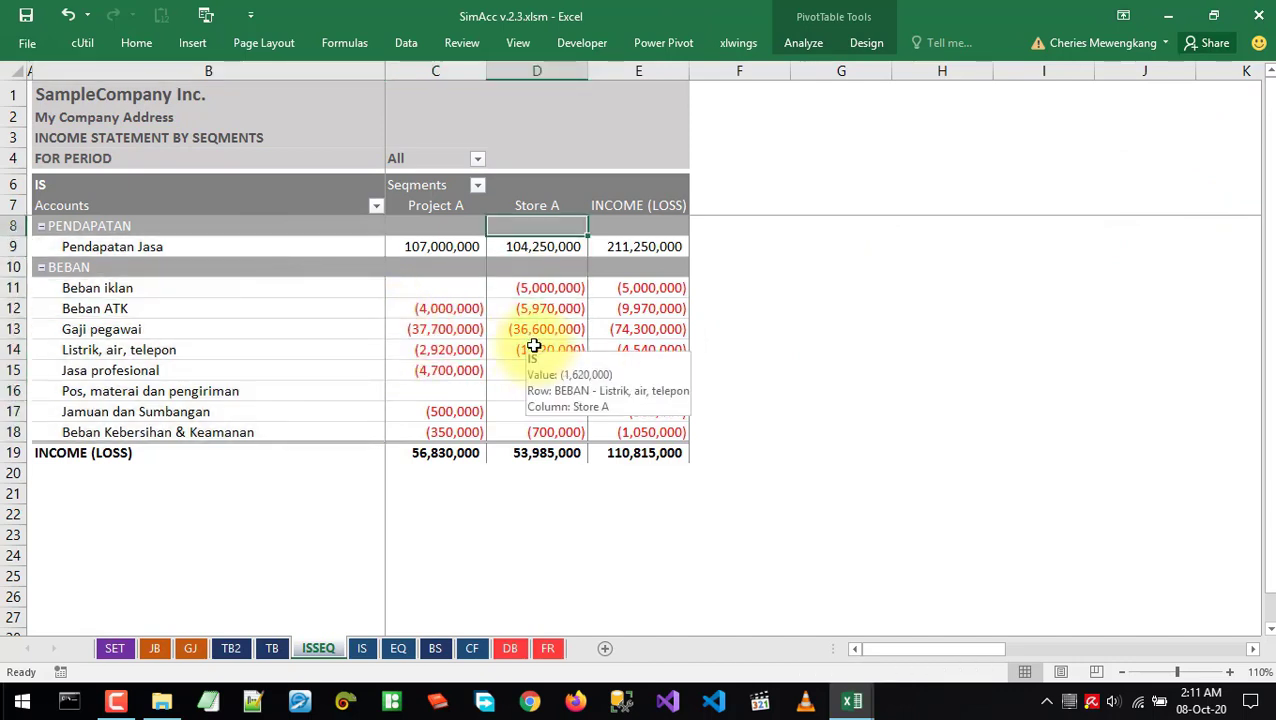
pyautogui.press('Down')
pyautogui.press('Down')
pyautogui.press('Down')
pyautogui.press('Down')
pyautogui.press('Down')
pyautogui.press('Down')
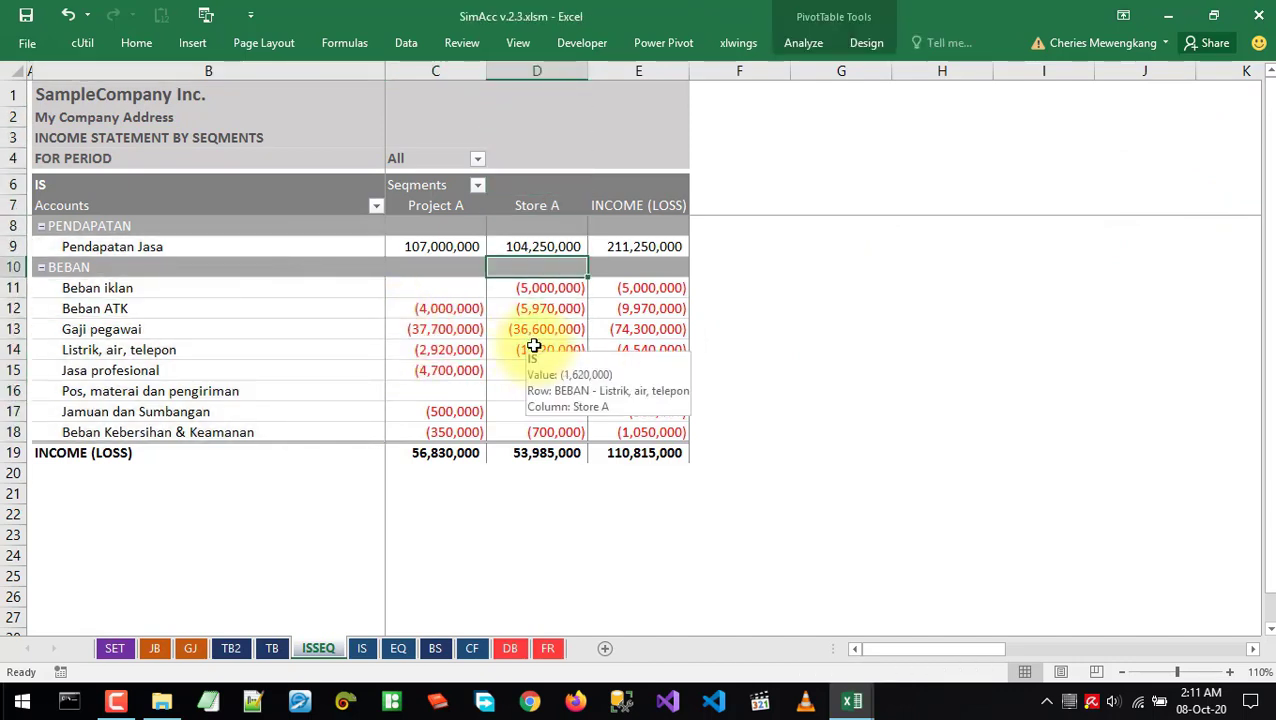
pyautogui.hotkey('ctrl', 'pageup')
pyautogui.hotkey('ctrl', 'pageup')
pyautogui.hotkey('ctrl', 'pageup')
pyautogui.click(318, 648)
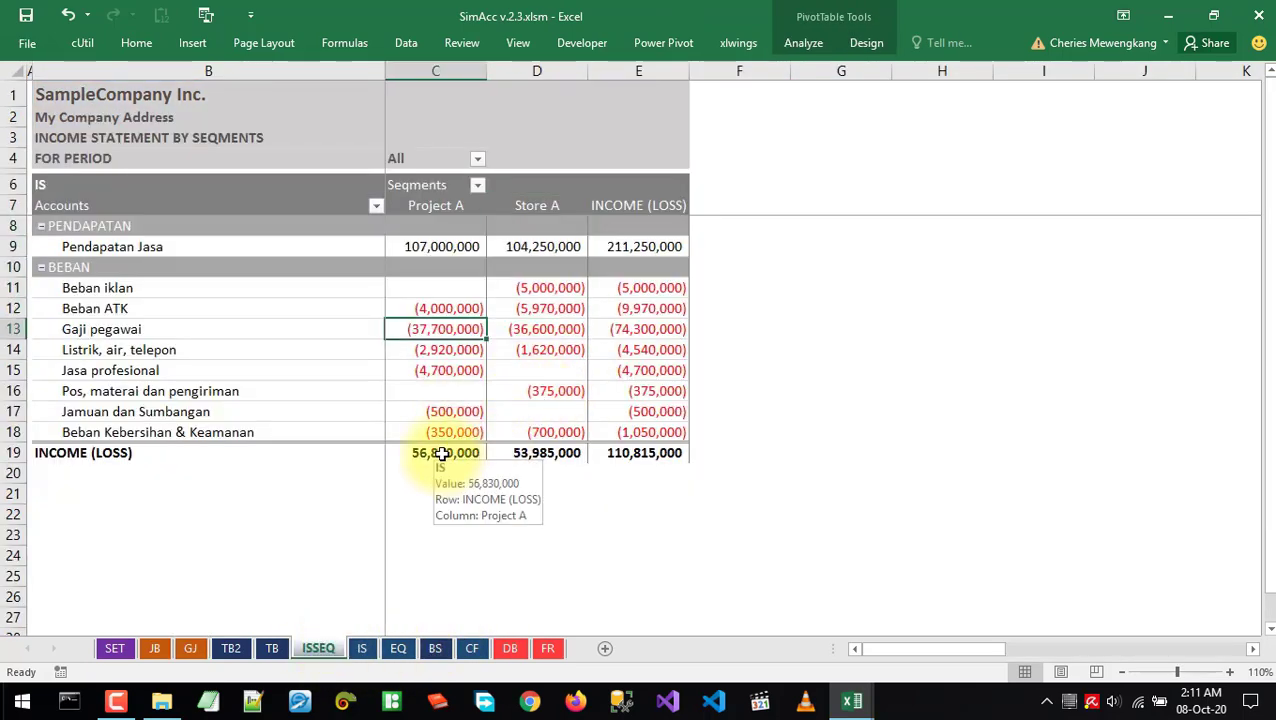
# Compare the Project A, Store A and INCOME (LOSS) columns of the segment income statement for all periods
pyautogui.click(442, 453)
pyautogui.moveTo(424, 403); pyautogui.dragTo(421, 450)
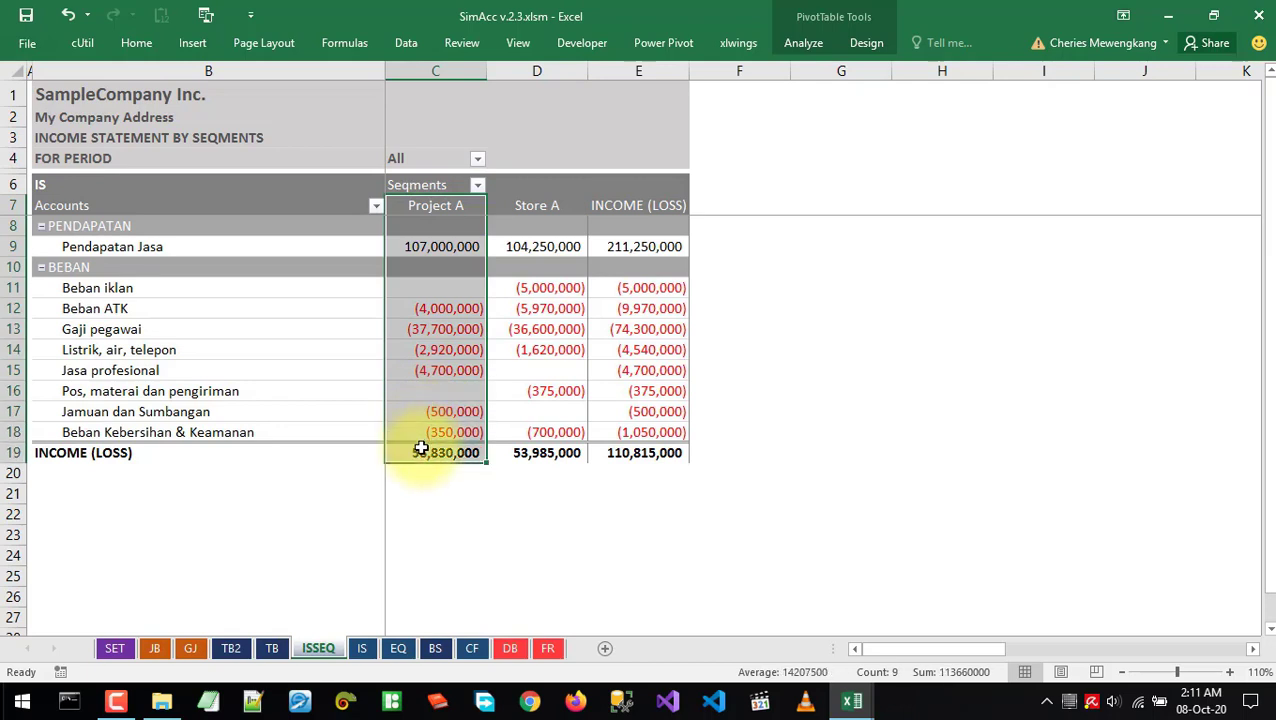
pyautogui.moveTo(537, 206); pyautogui.dragTo(535, 453)
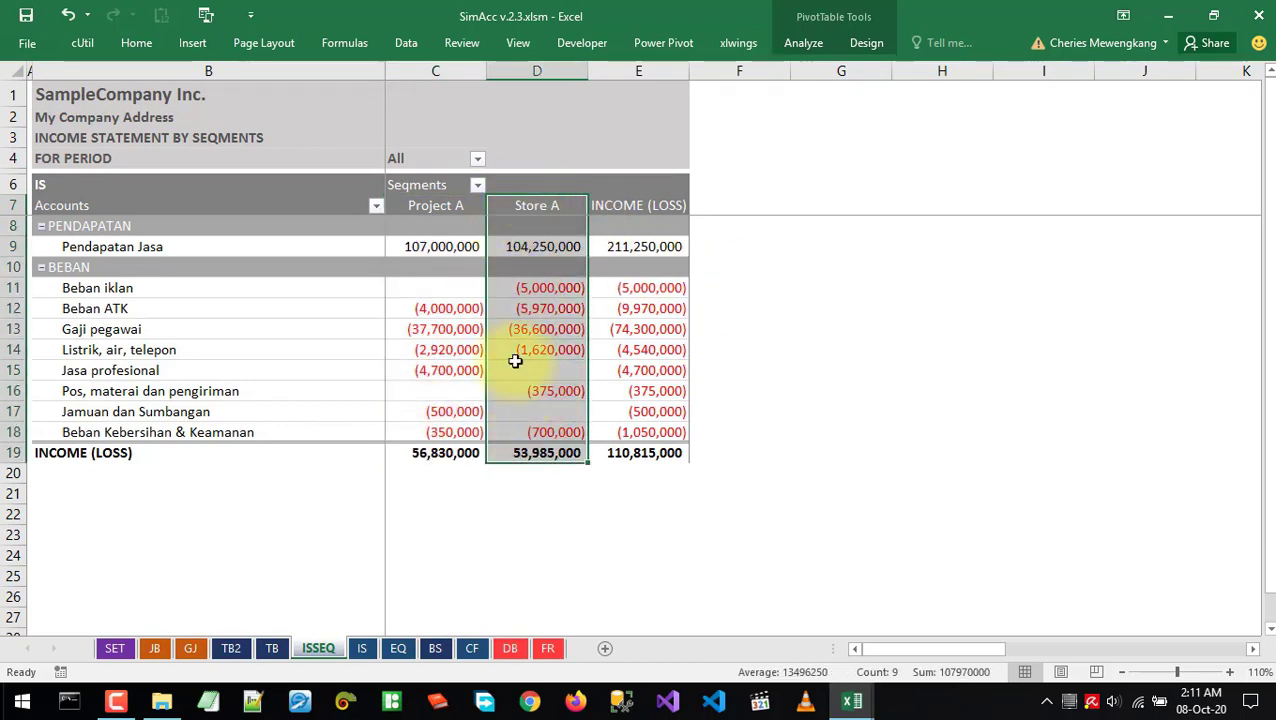
pyautogui.click(515, 453)
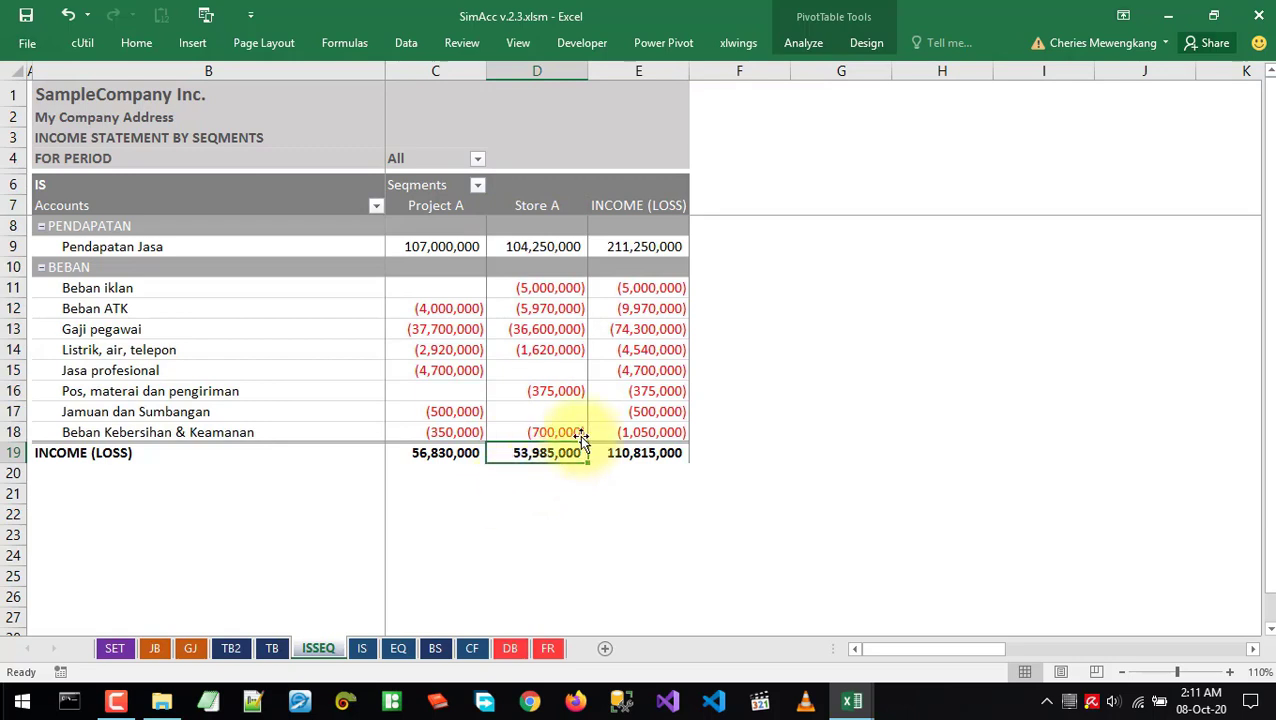
pyautogui.press('Up')
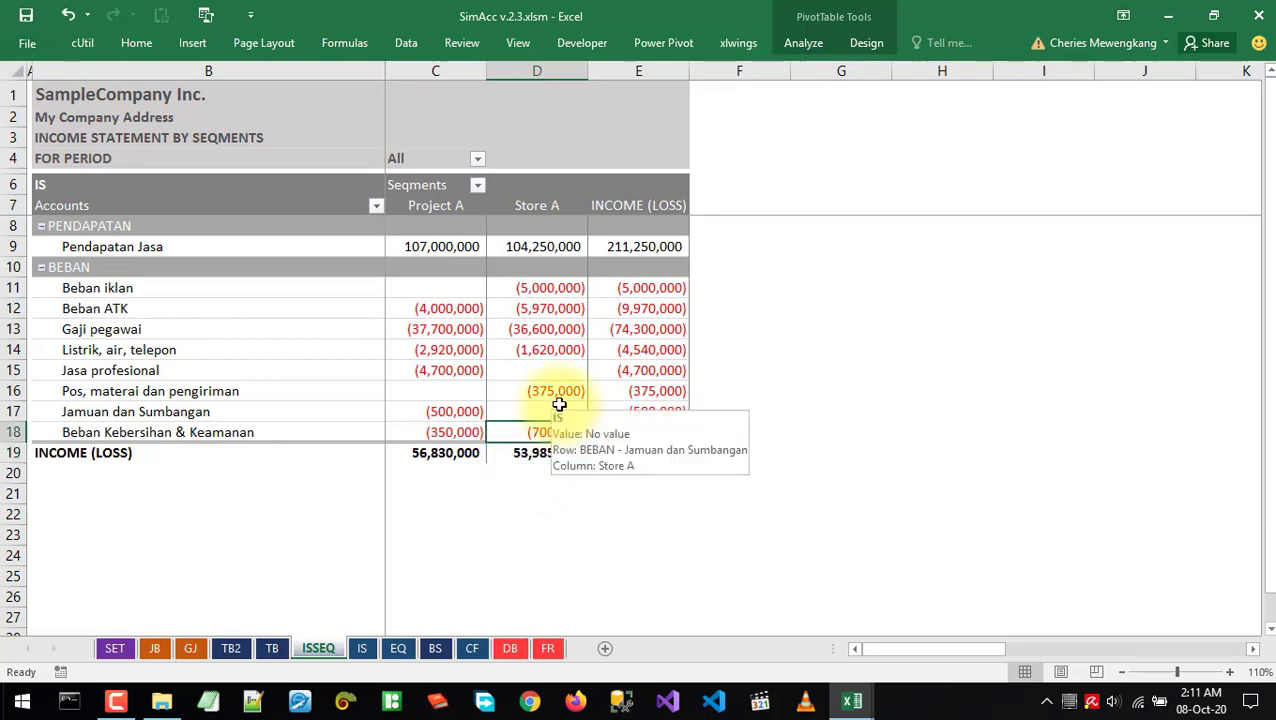
pyautogui.click(699, 418)
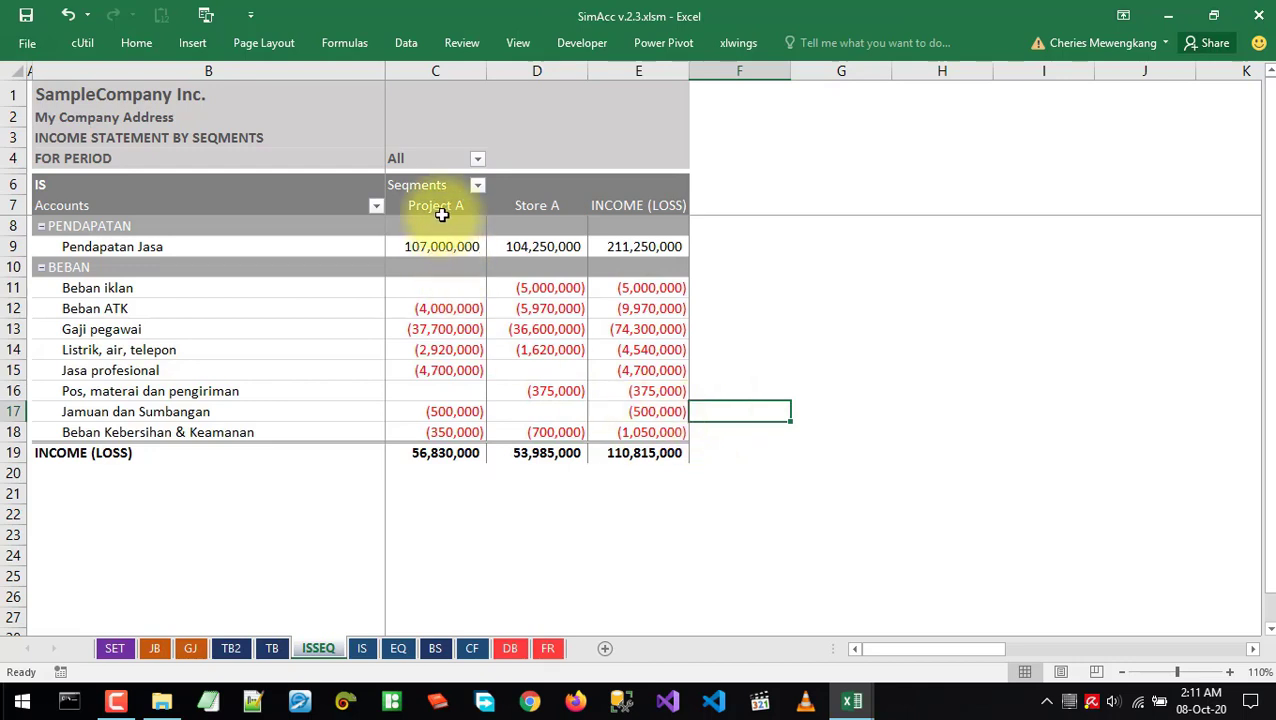
pyautogui.moveTo(440, 208); pyautogui.dragTo(436, 413)
pyautogui.moveTo(516, 207); pyautogui.dragTo(507, 399)
pyautogui.click(615, 350)
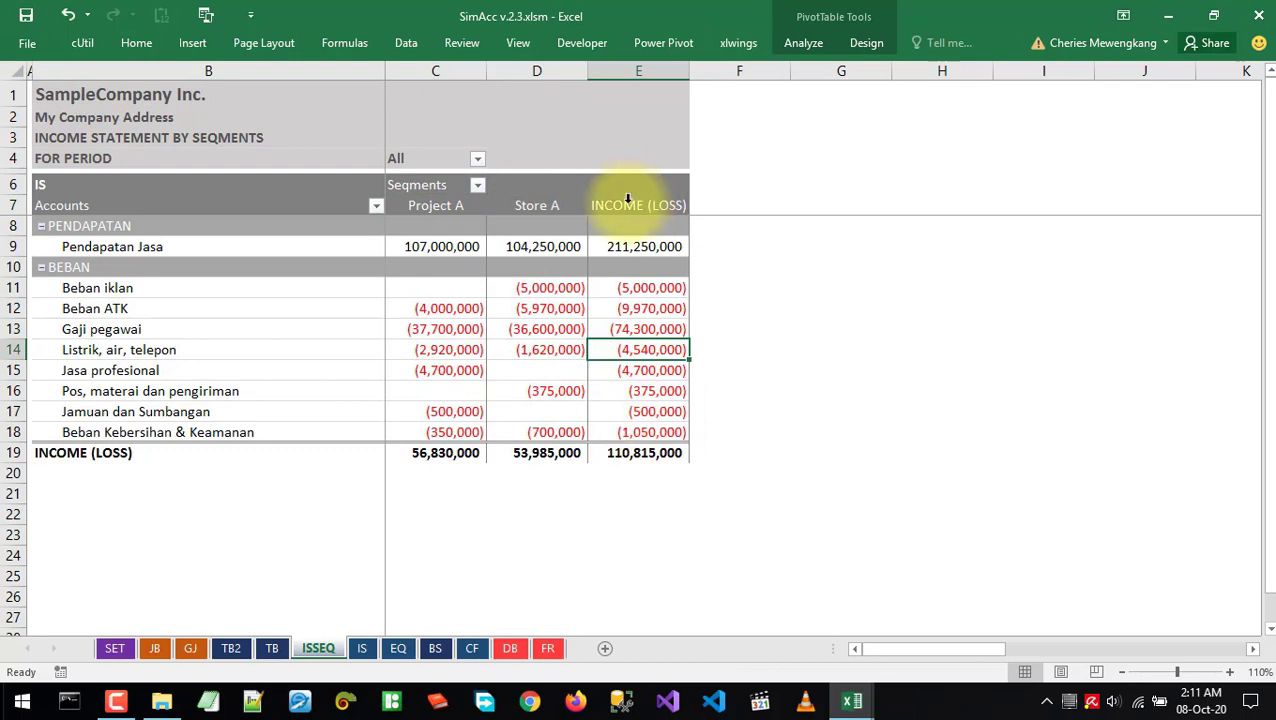
pyautogui.moveTo(627, 194); pyautogui.dragTo(612, 450)
pyautogui.click(562, 371)
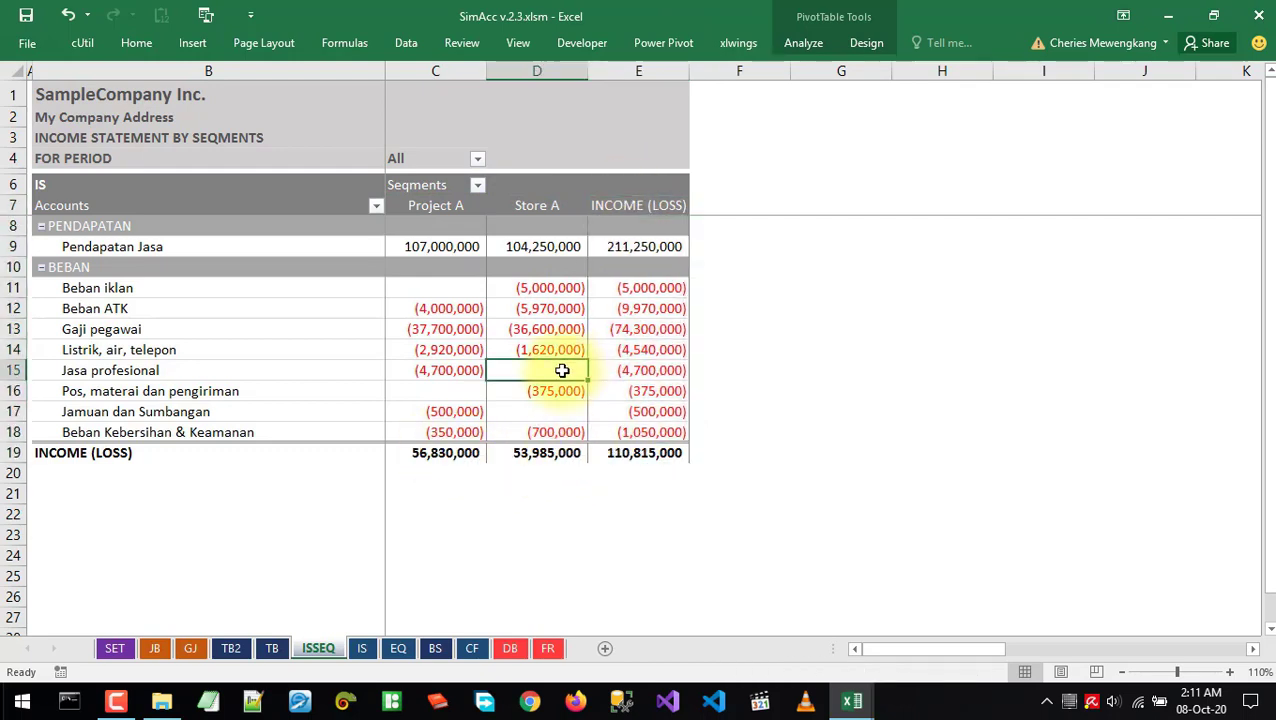
pyautogui.press('Up')
pyautogui.press('Up')
pyautogui.press('Up')
pyautogui.press('Up')
pyautogui.press('Up')
pyautogui.press('Up')
pyautogui.press('Up')
pyautogui.press('Up')
pyautogui.press('Up')
pyautogui.press('Up')
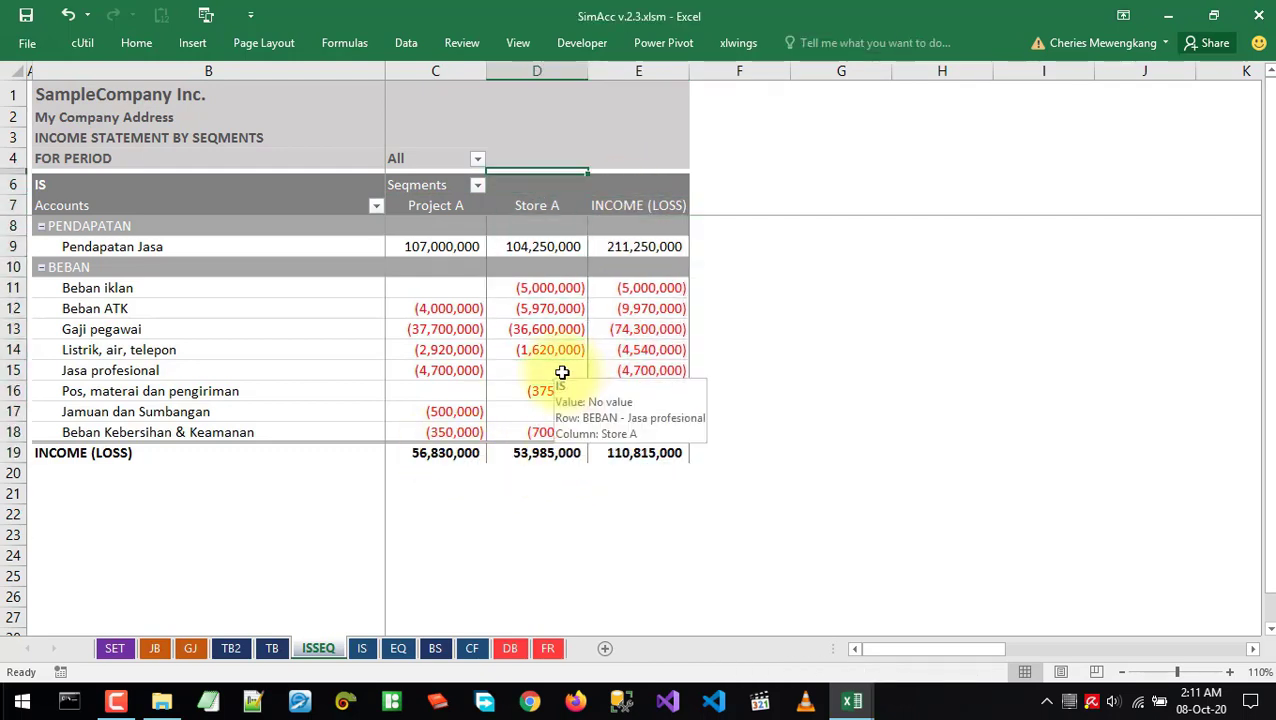
pyautogui.press('Down')
pyautogui.press('Down')
pyautogui.press('Down')
pyautogui.press('Down')
pyautogui.click(527, 328)
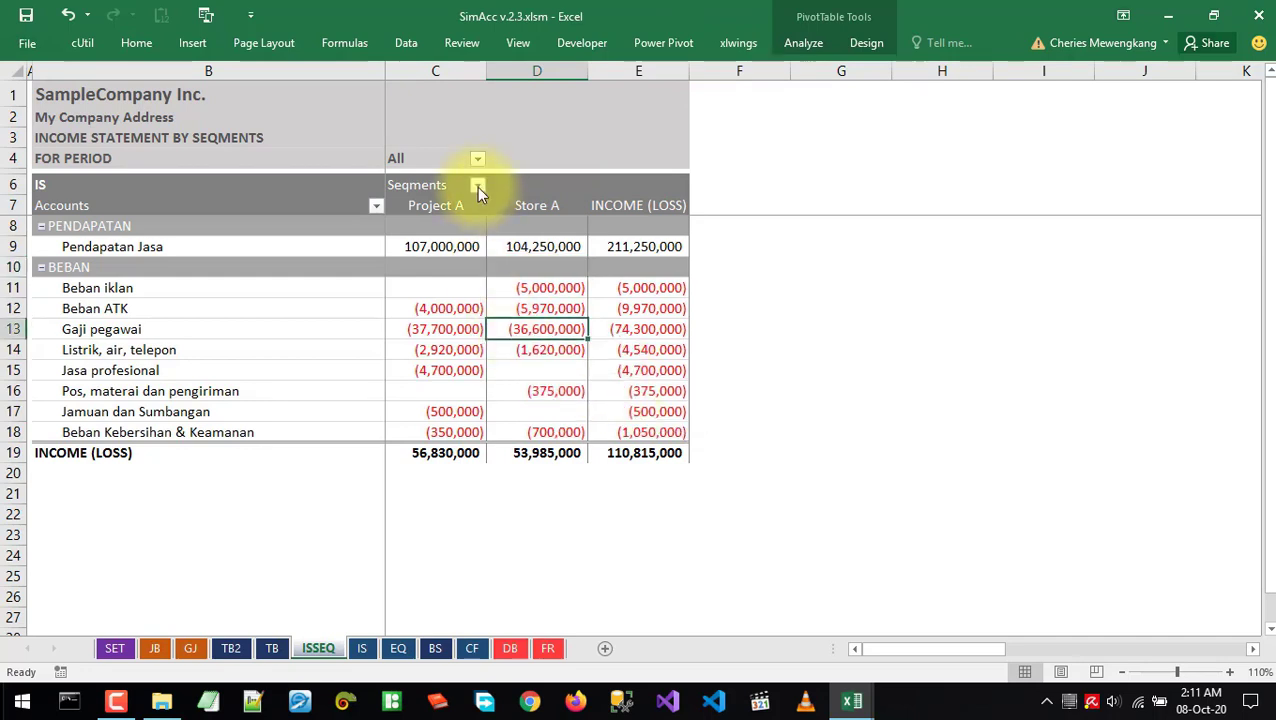
# Filter the segment income statement to period 2020-03 only and check its INCOME (LOSS) row
pyautogui.click(472, 155)
pyautogui.click(477, 160)
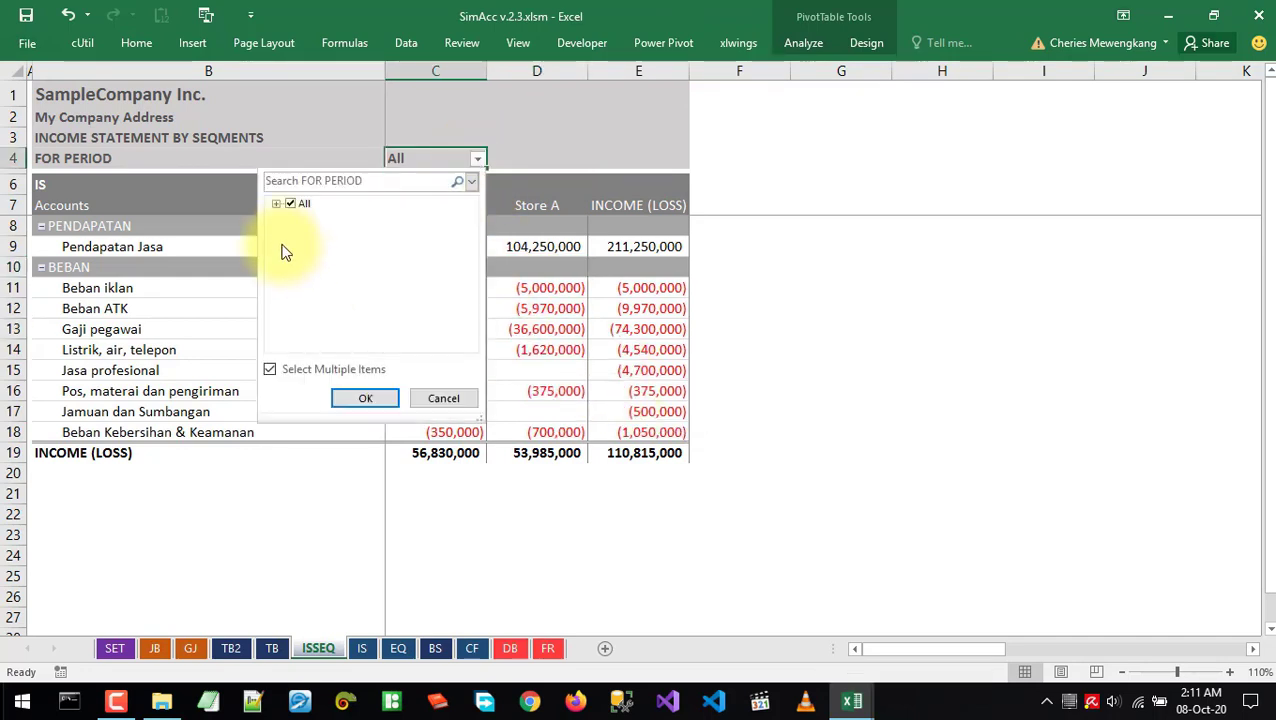
pyautogui.click(275, 205)
pyautogui.moveTo(468, 238); pyautogui.dragTo(468, 249)
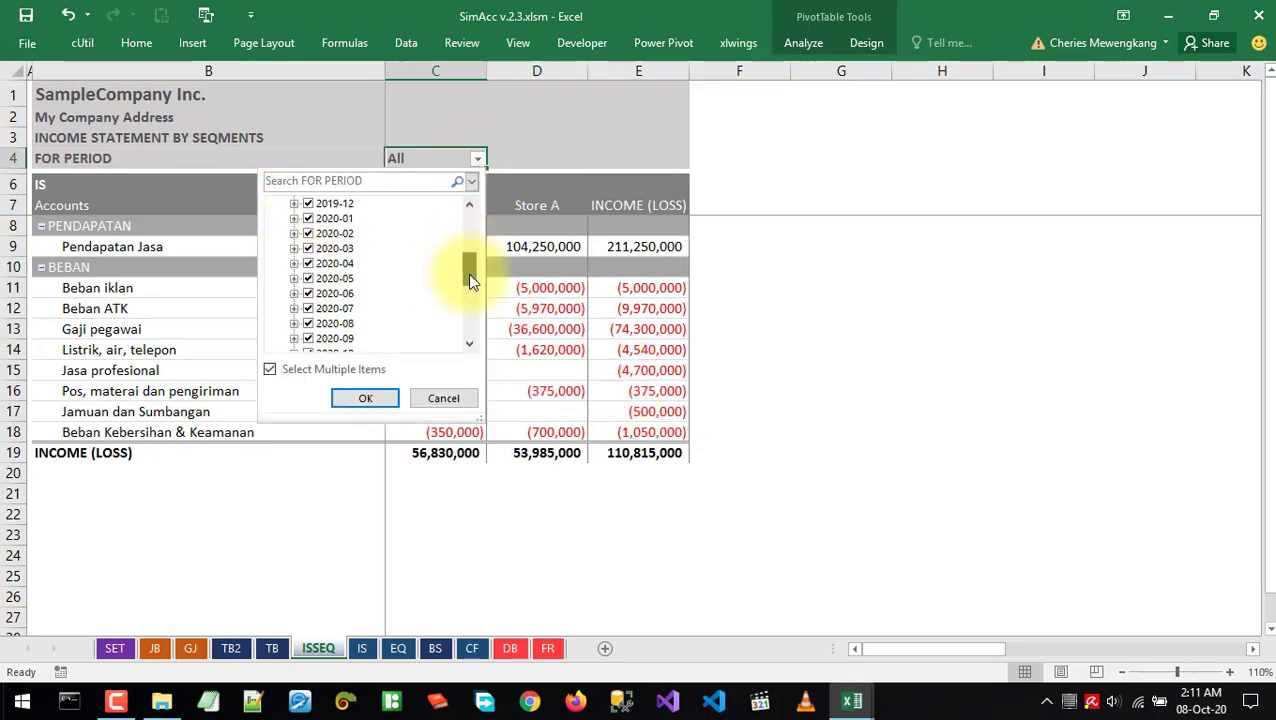
pyautogui.moveTo(468, 299); pyautogui.dragTo(463, 199)
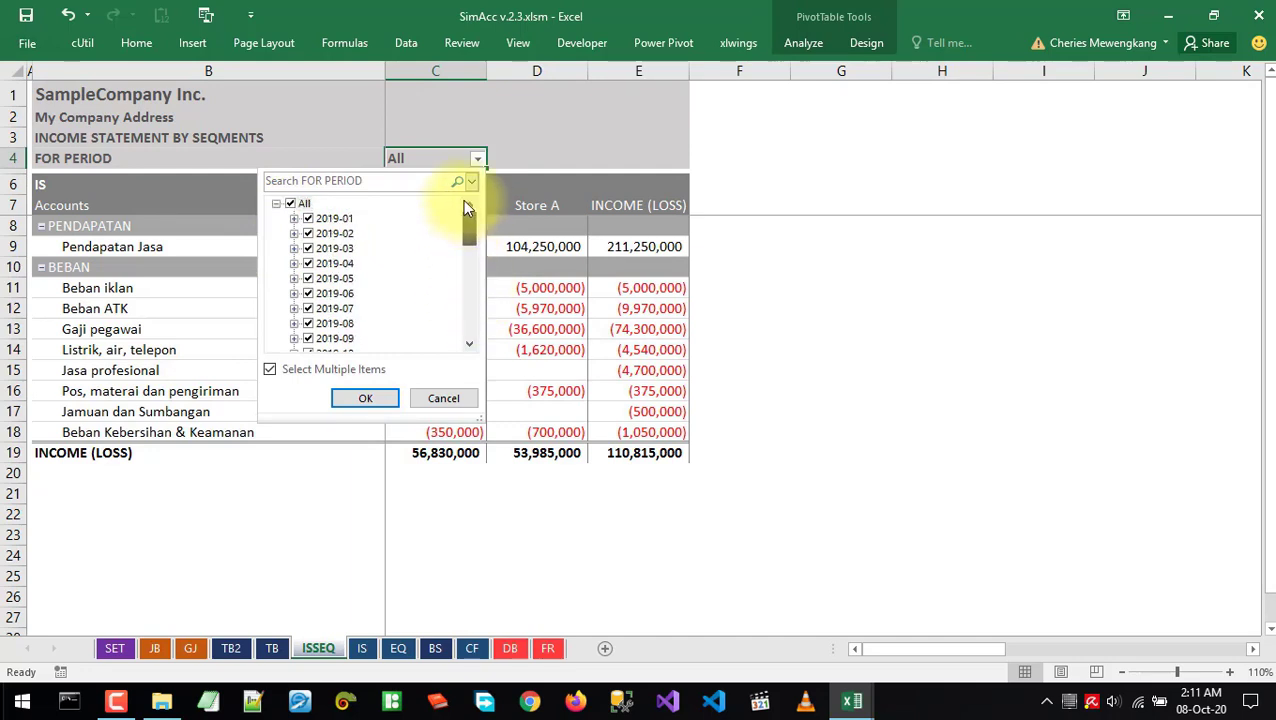
pyautogui.click(290, 204)
pyautogui.moveTo(468, 253); pyautogui.dragTo(466, 268)
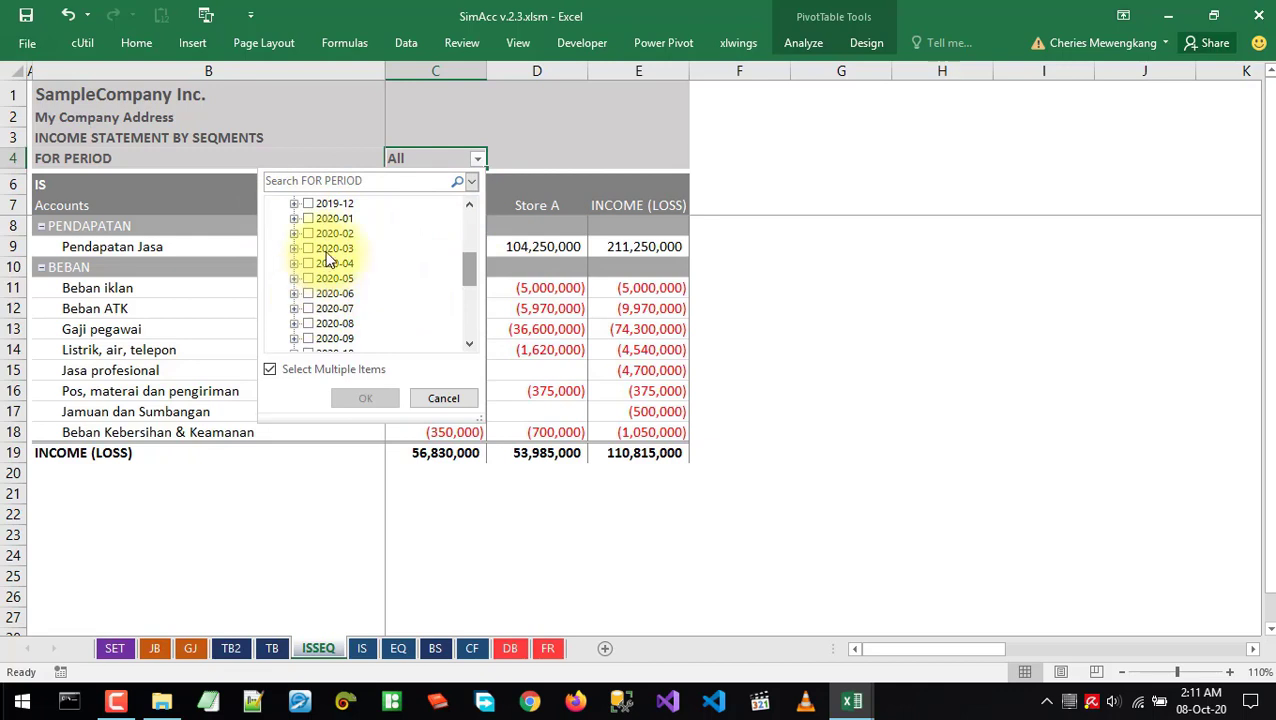
pyautogui.click(367, 399)
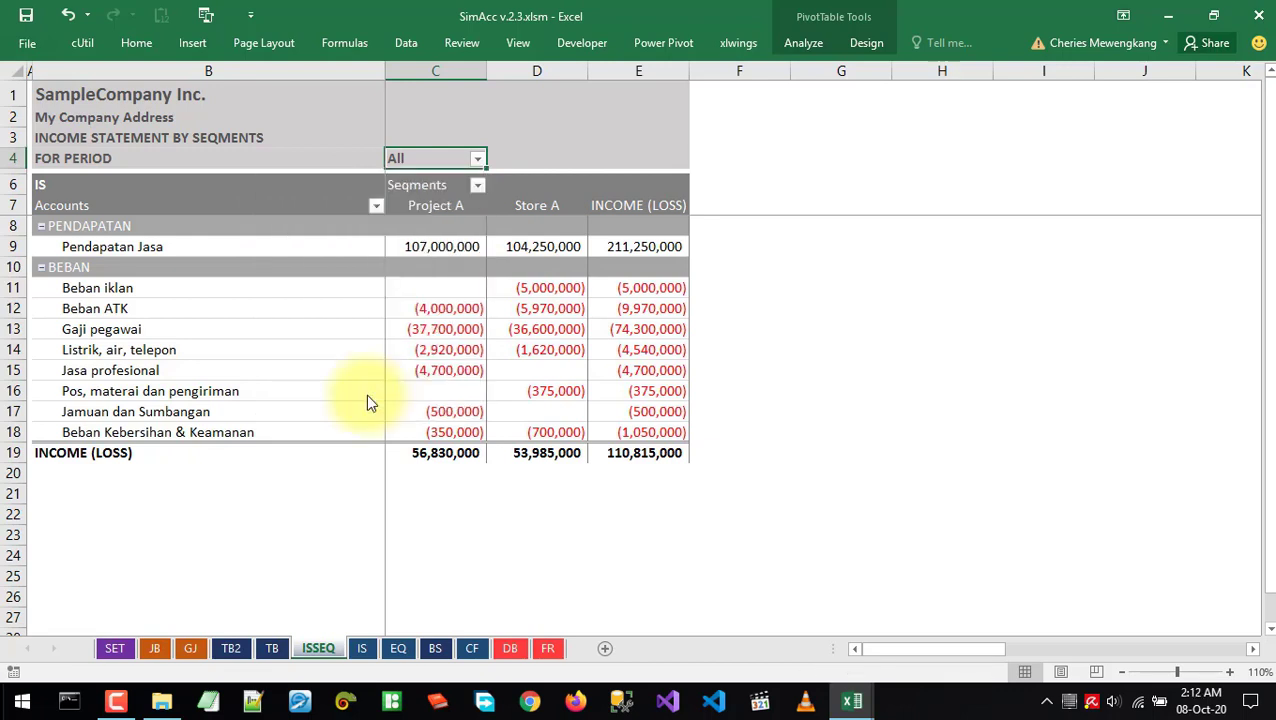
pyautogui.click(537, 349)
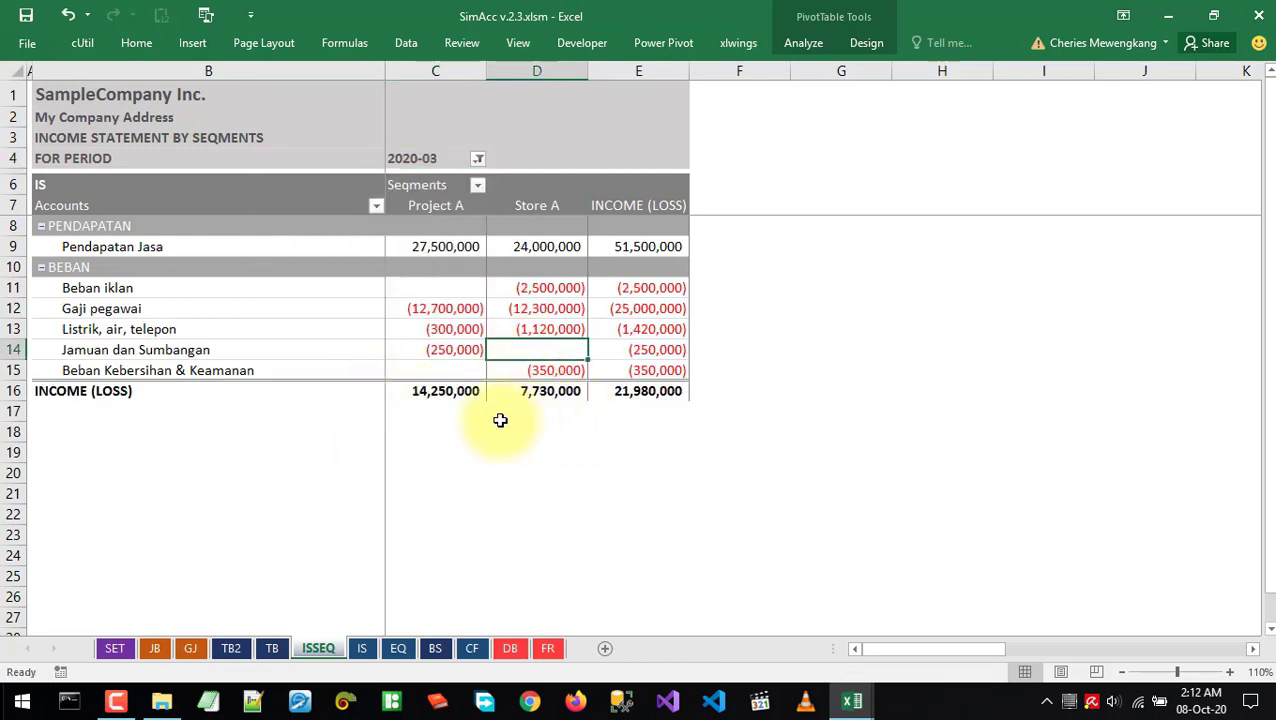
pyautogui.click(631, 393)
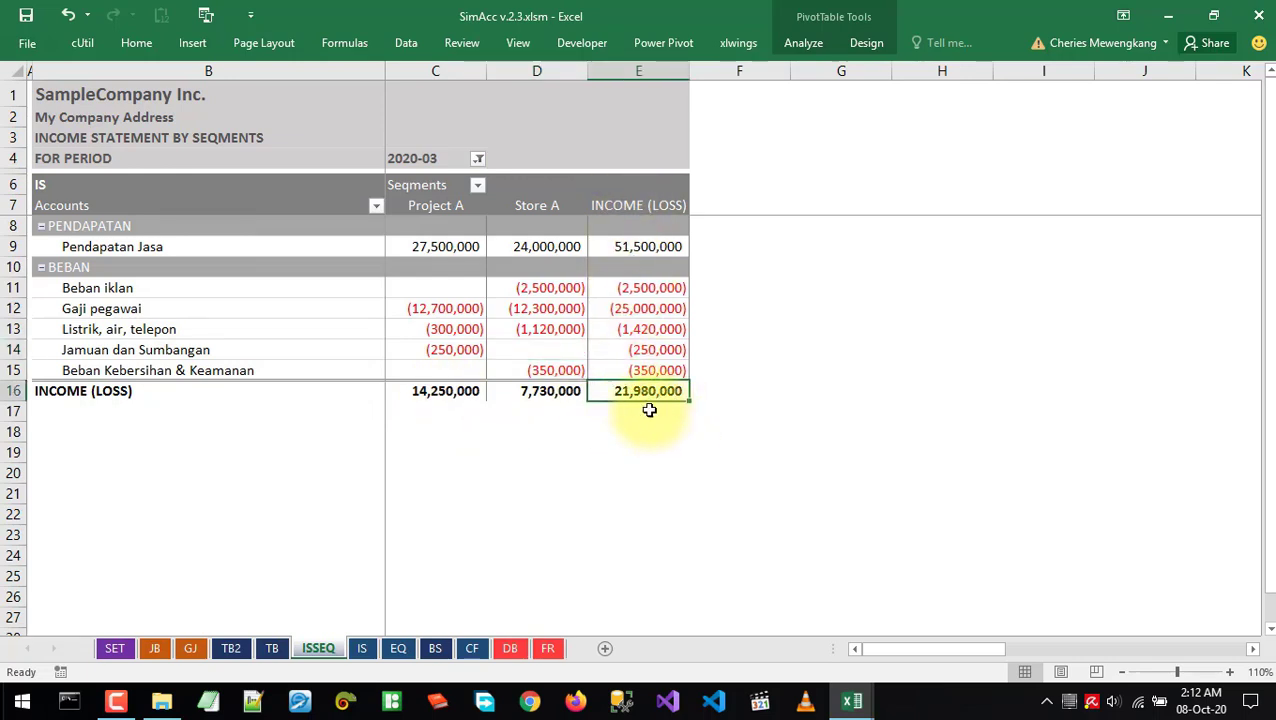
# Examine the debit and credit amounts of the March 2020 closing entry in the general journal on the GJ sheet
pyautogui.click(190, 649)
pyautogui.click(97, 516)
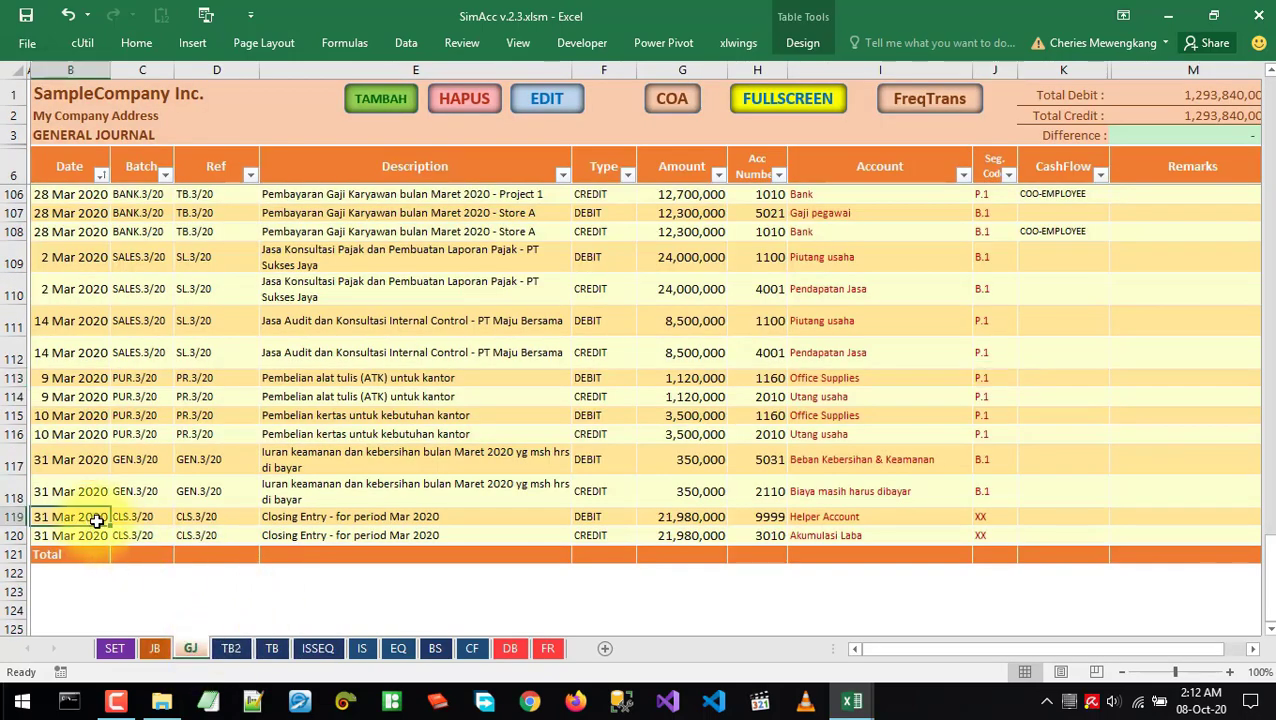
pyautogui.click(270, 516)
pyautogui.click(672, 520)
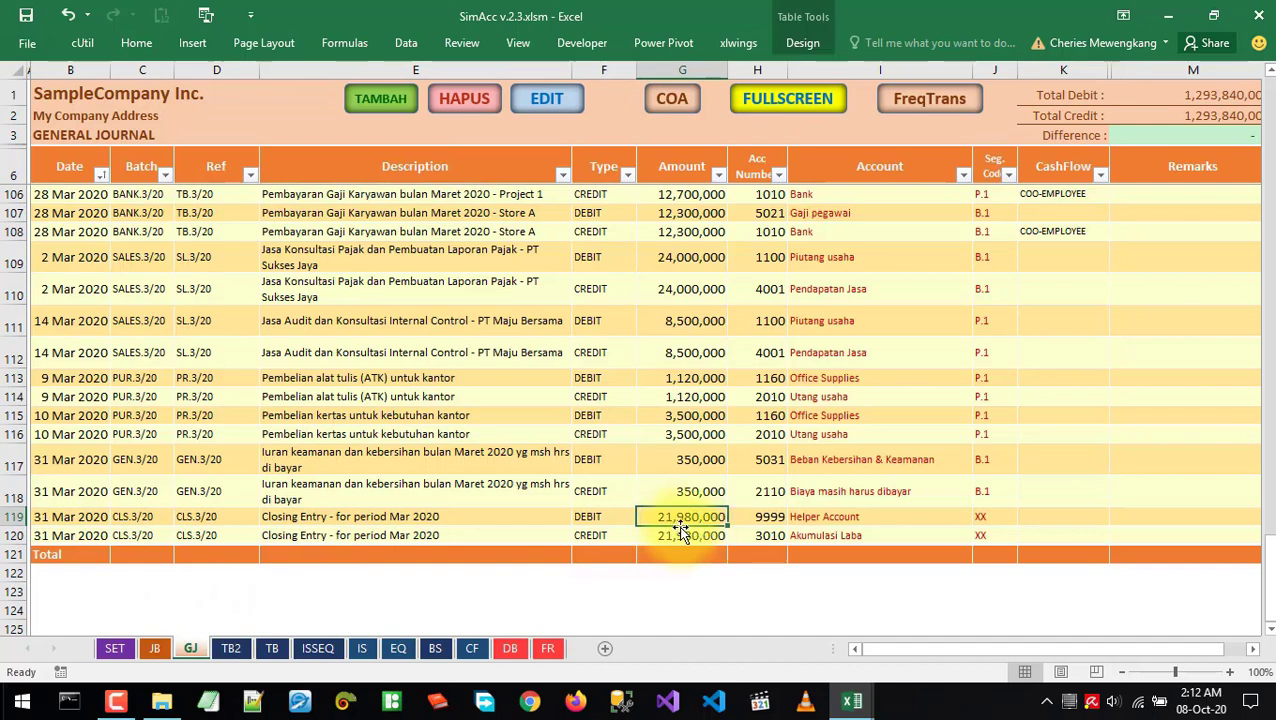
pyautogui.click(667, 537)
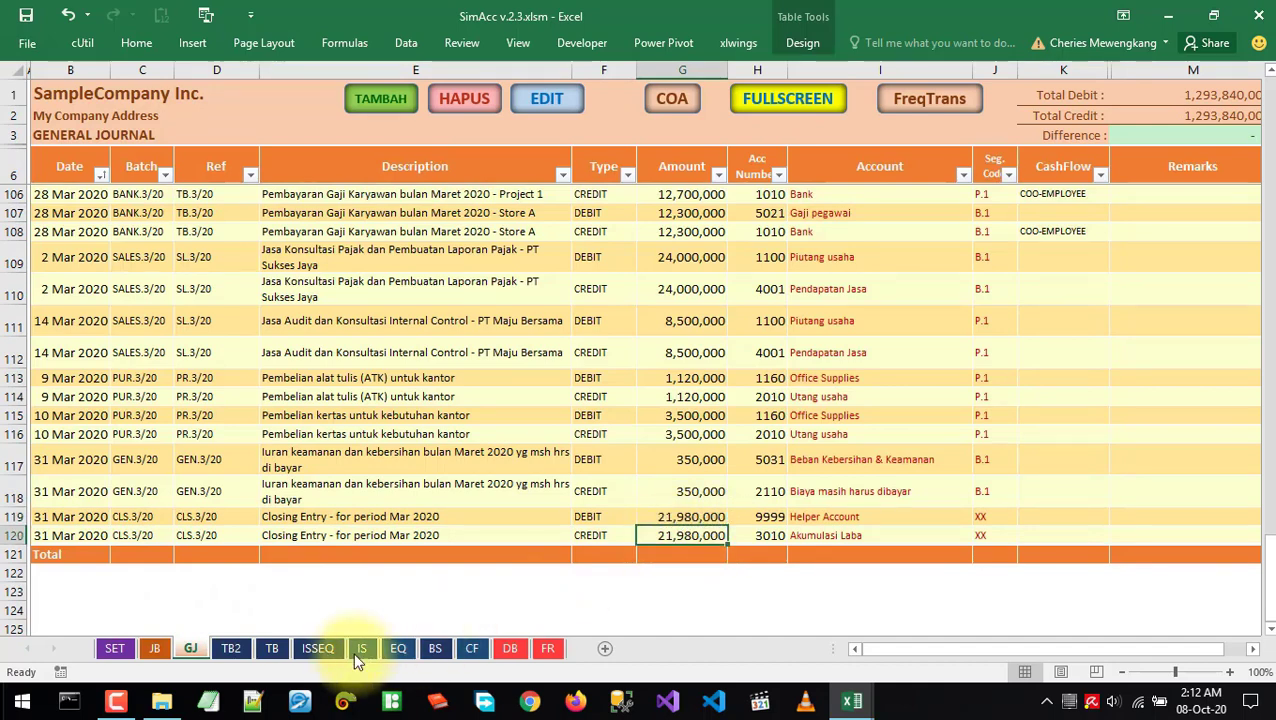
# Compare the closing entry with the 2020-03 INCOME (LOSS) total on the ISSEQ sheet
pyautogui.click(362, 649)
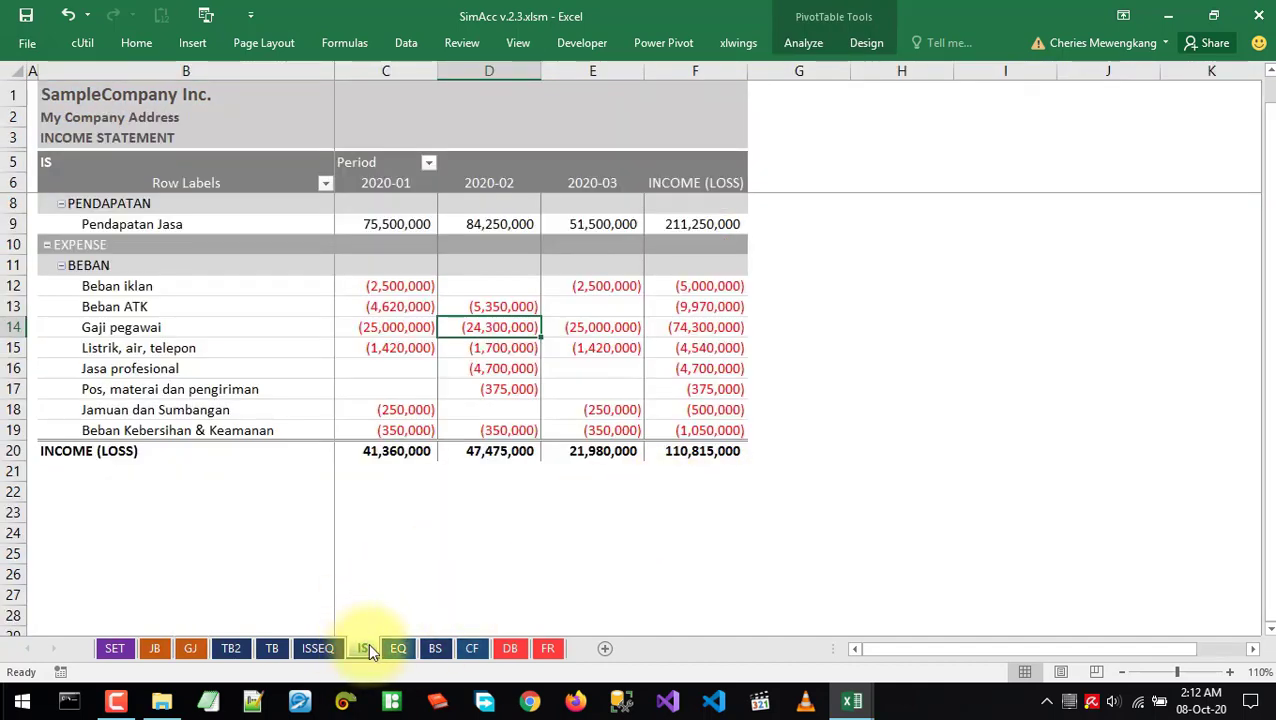
pyautogui.click(317, 649)
pyautogui.click(652, 398)
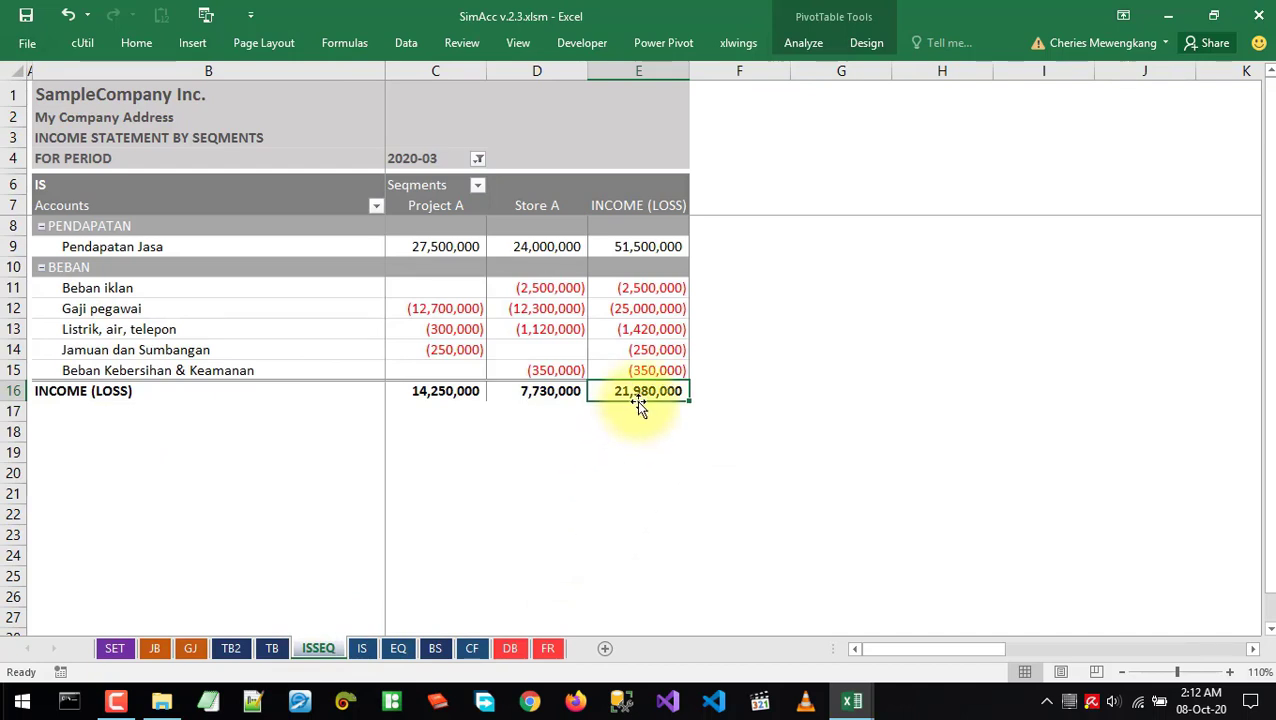
pyautogui.click(628, 331)
# Go to the income statement on the IS sheet and examine the 2020-01 column from revenue down to INCOME (LOSS)
pyautogui.click(362, 649)
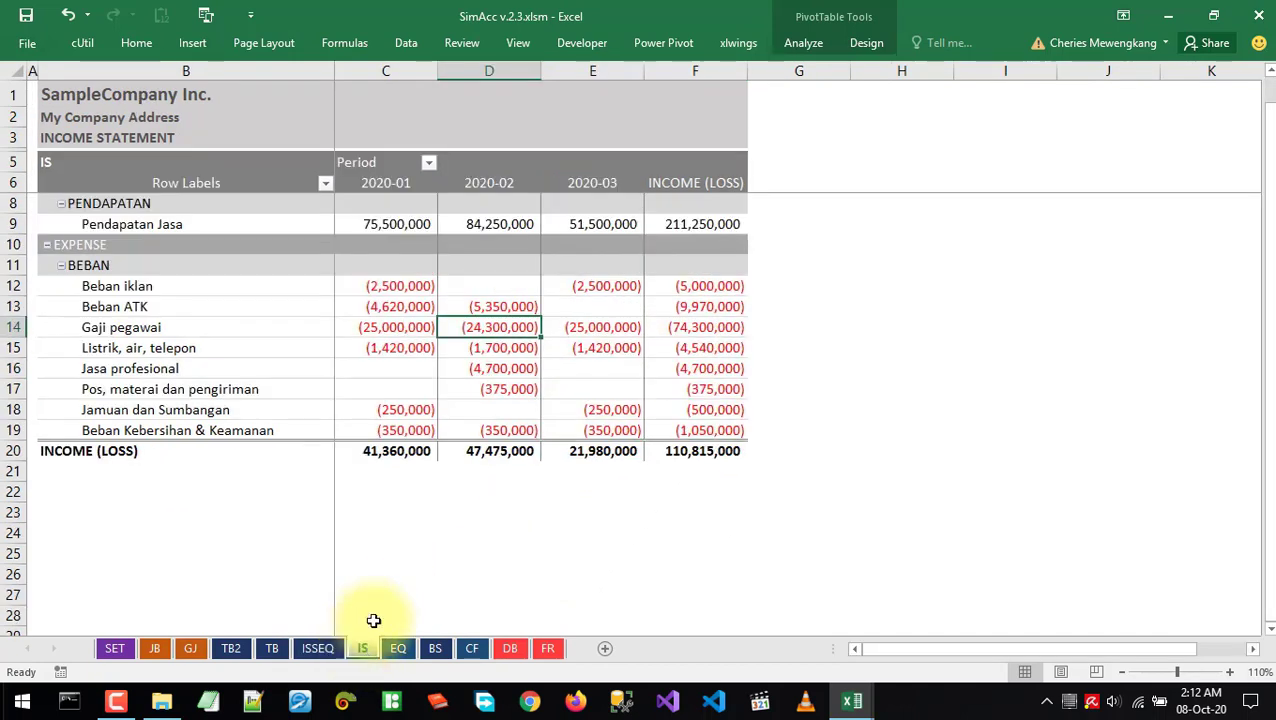
pyautogui.click(385, 390)
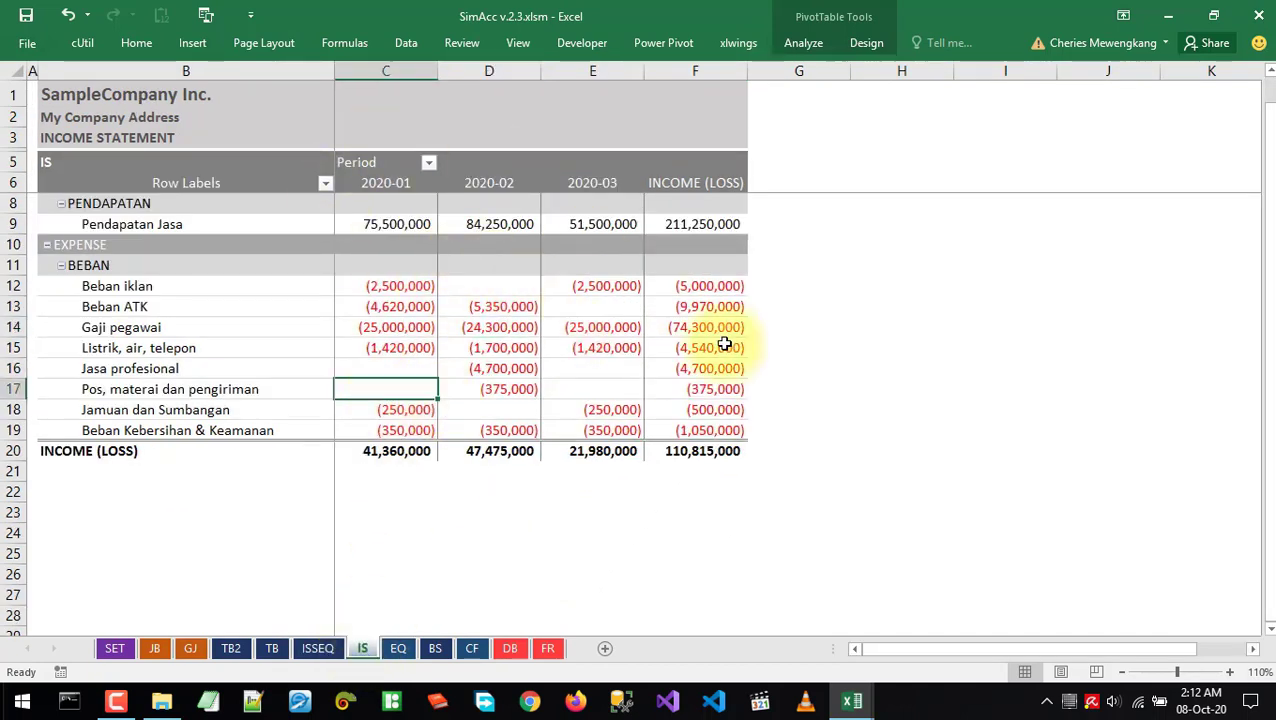
pyautogui.moveTo(1267, 387); pyautogui.dragTo(1267, 368)
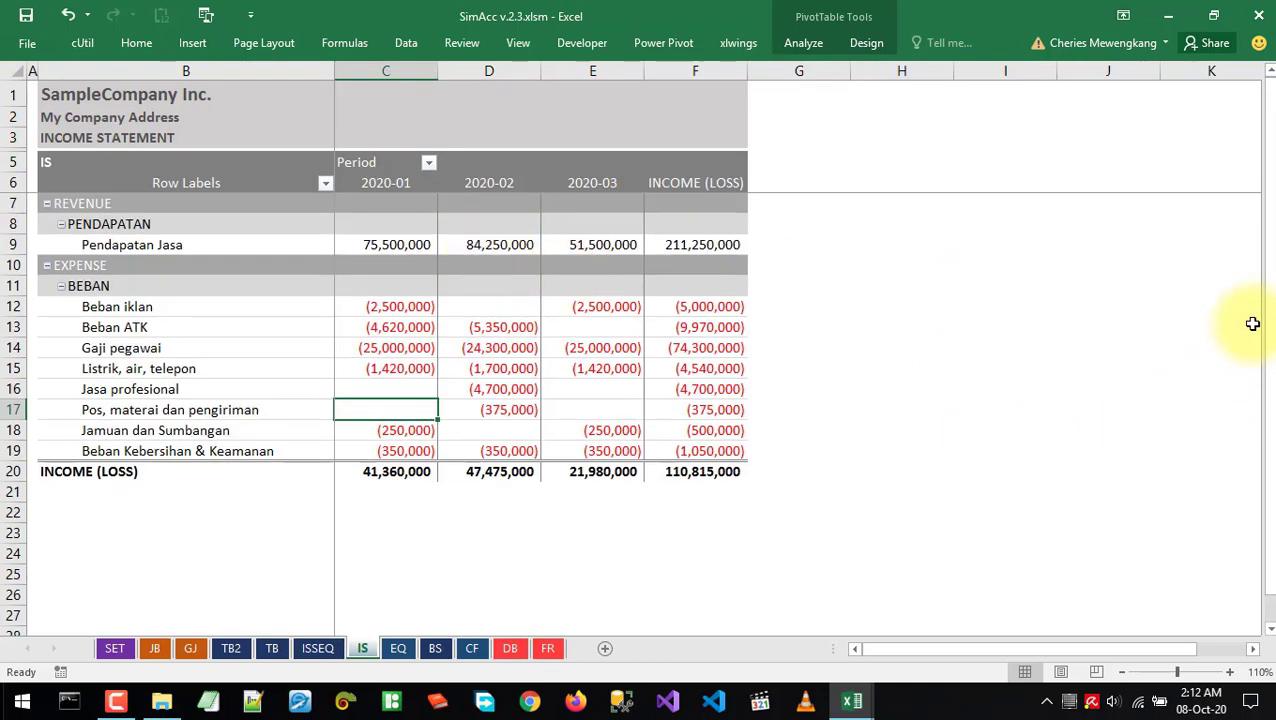
pyautogui.moveTo(388, 225); pyautogui.dragTo(392, 245)
pyautogui.moveTo(400, 320); pyautogui.dragTo(396, 492)
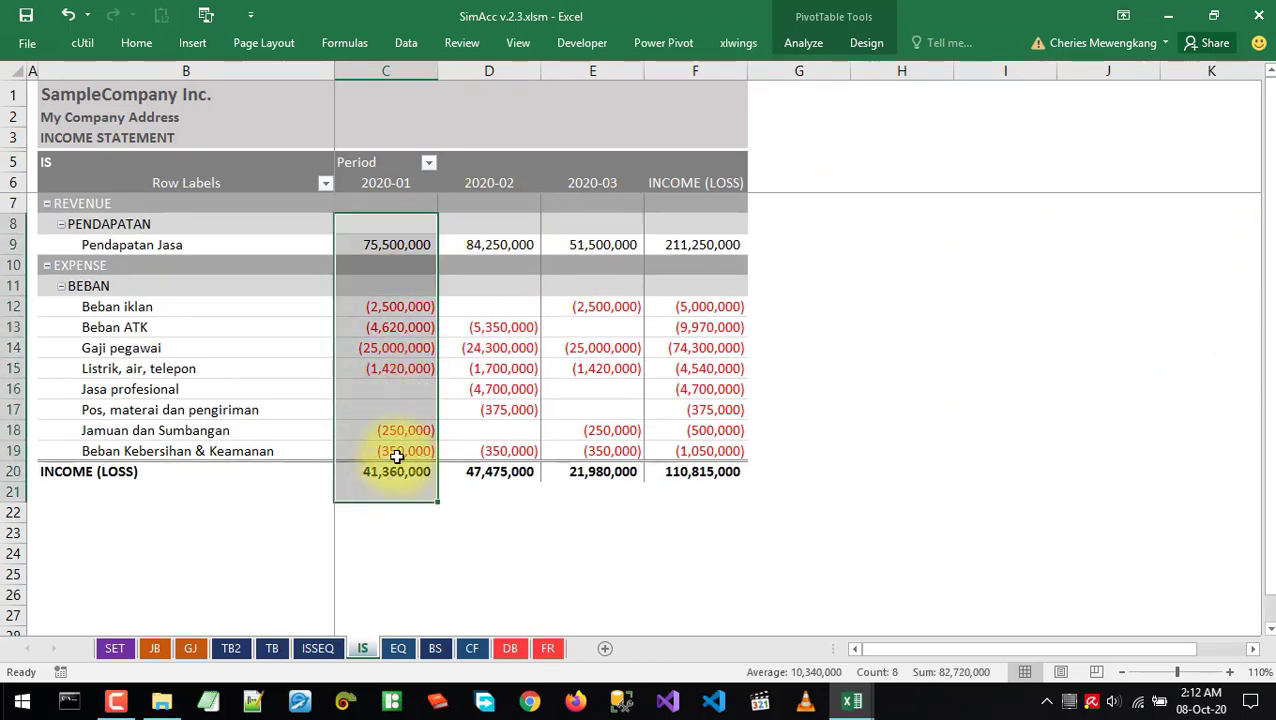
pyautogui.click(355, 470)
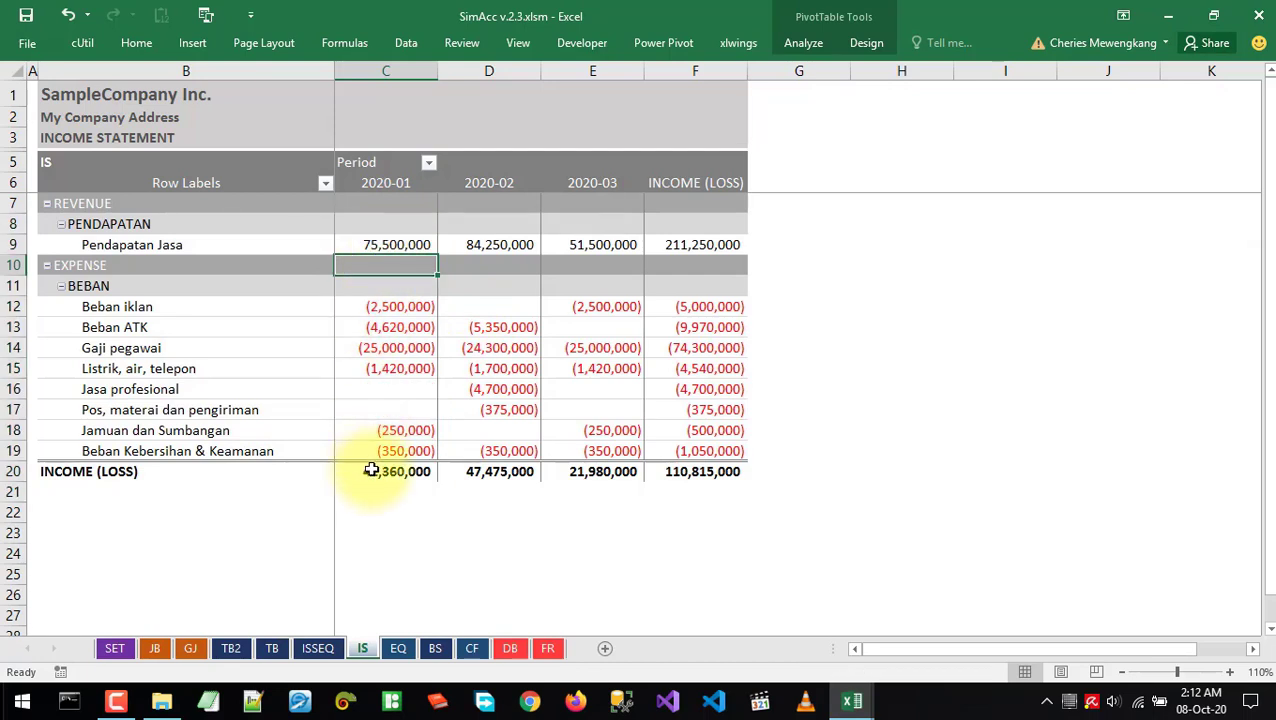
# Compare the INCOME (LOSS) of 2020-02, 2020-03 and the total column, and sum the three periods by selecting them
pyautogui.click(515, 472)
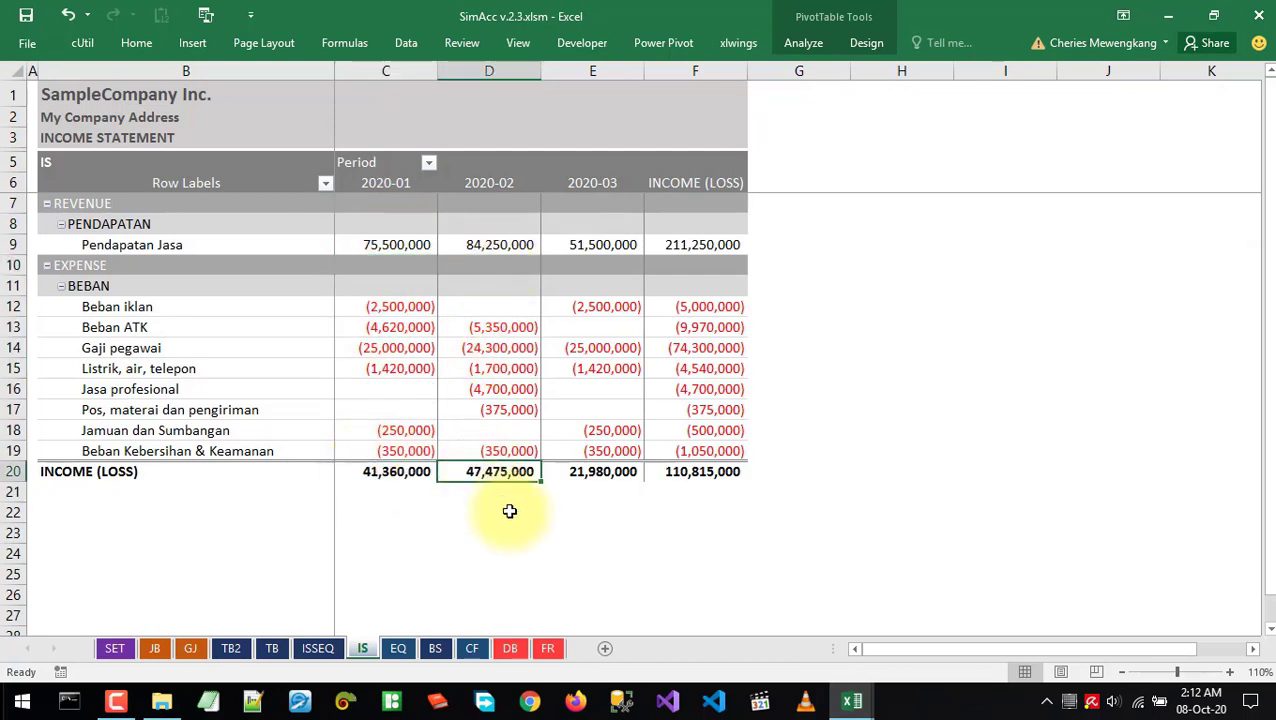
pyautogui.click(590, 472)
pyautogui.click(684, 472)
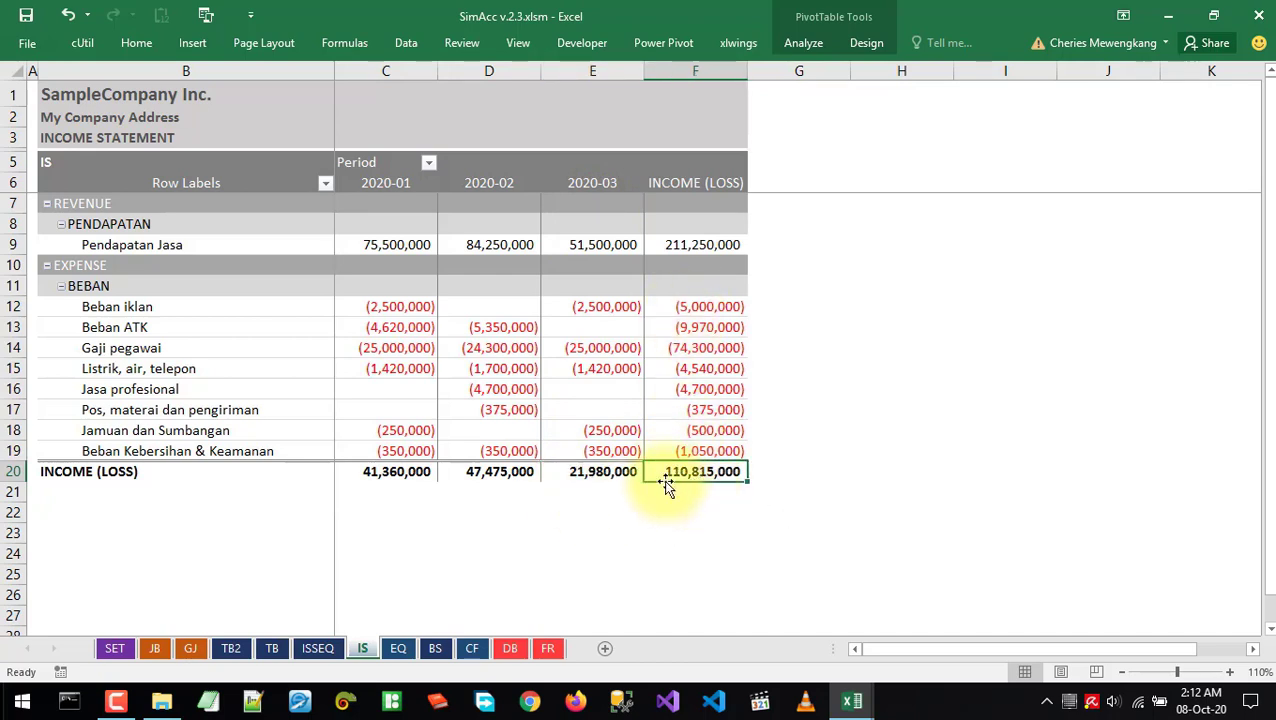
pyautogui.moveTo(413, 476); pyautogui.dragTo(561, 484)
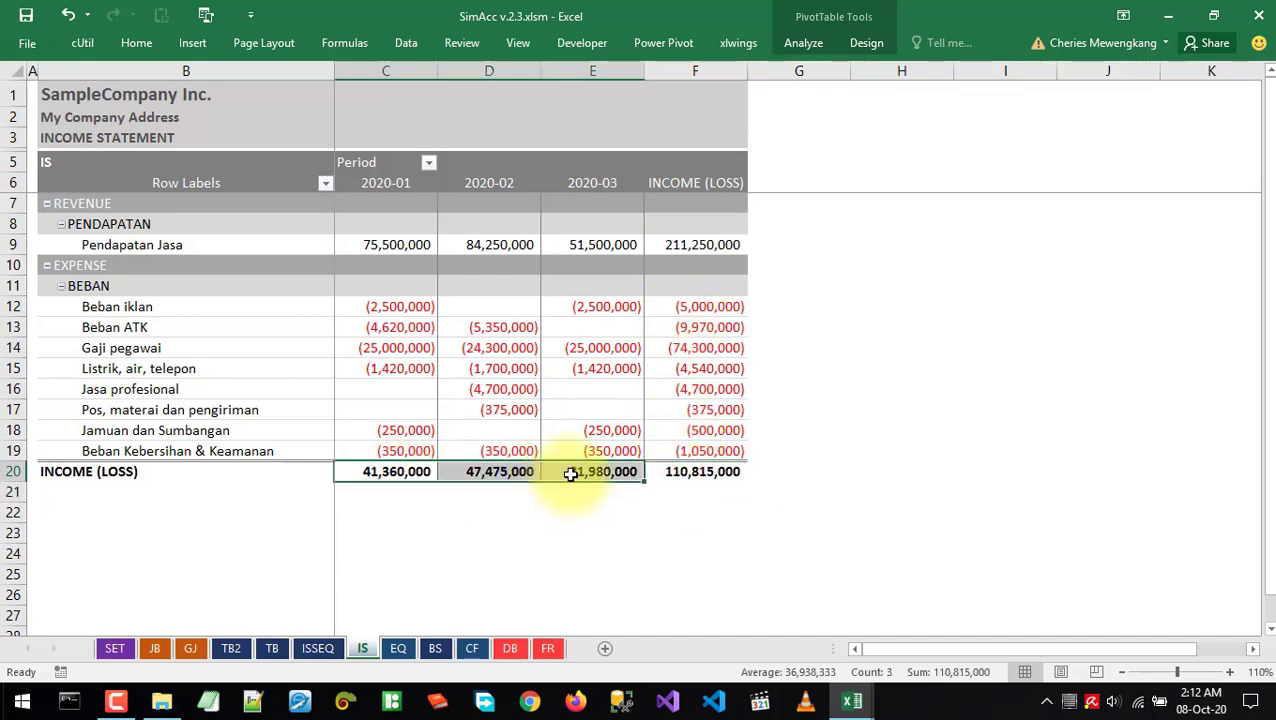
pyautogui.click(470, 290)
# Go to the equity statement on the EQ sheet and check the 2020-03 Akumulasi Laba and TOTAL
pyautogui.click(398, 648)
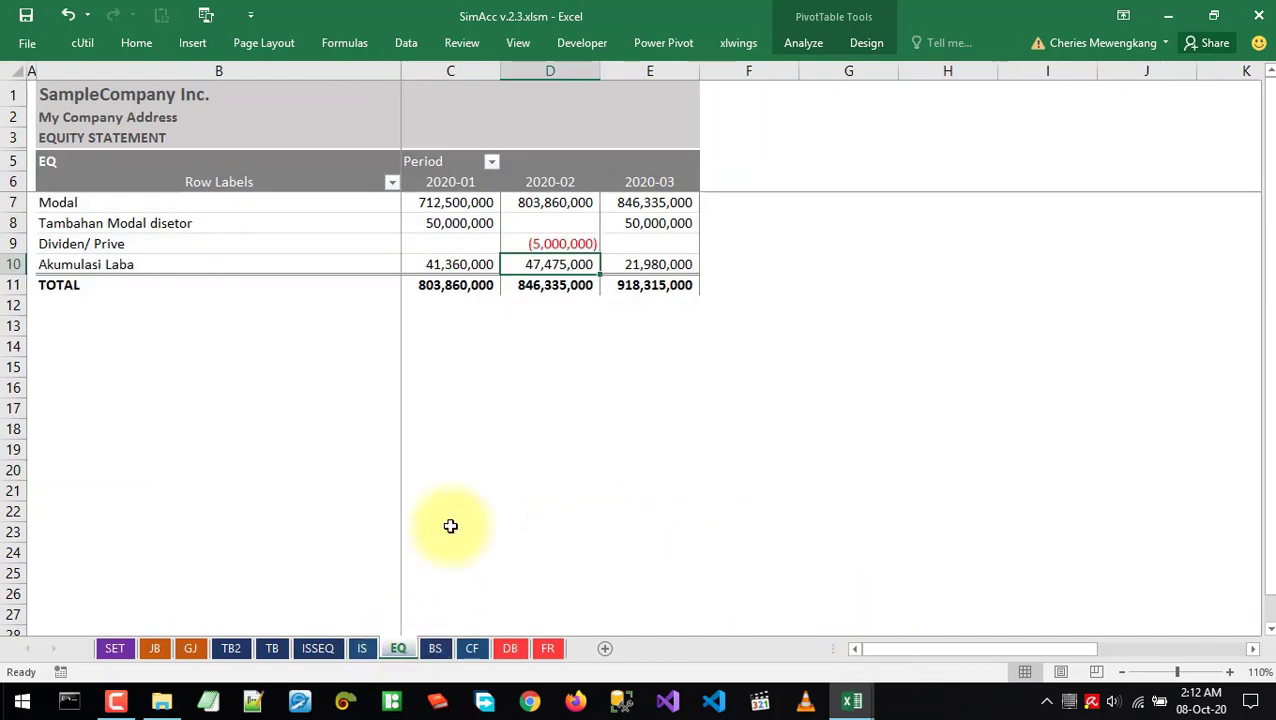
pyautogui.click(494, 207)
pyautogui.click(603, 222)
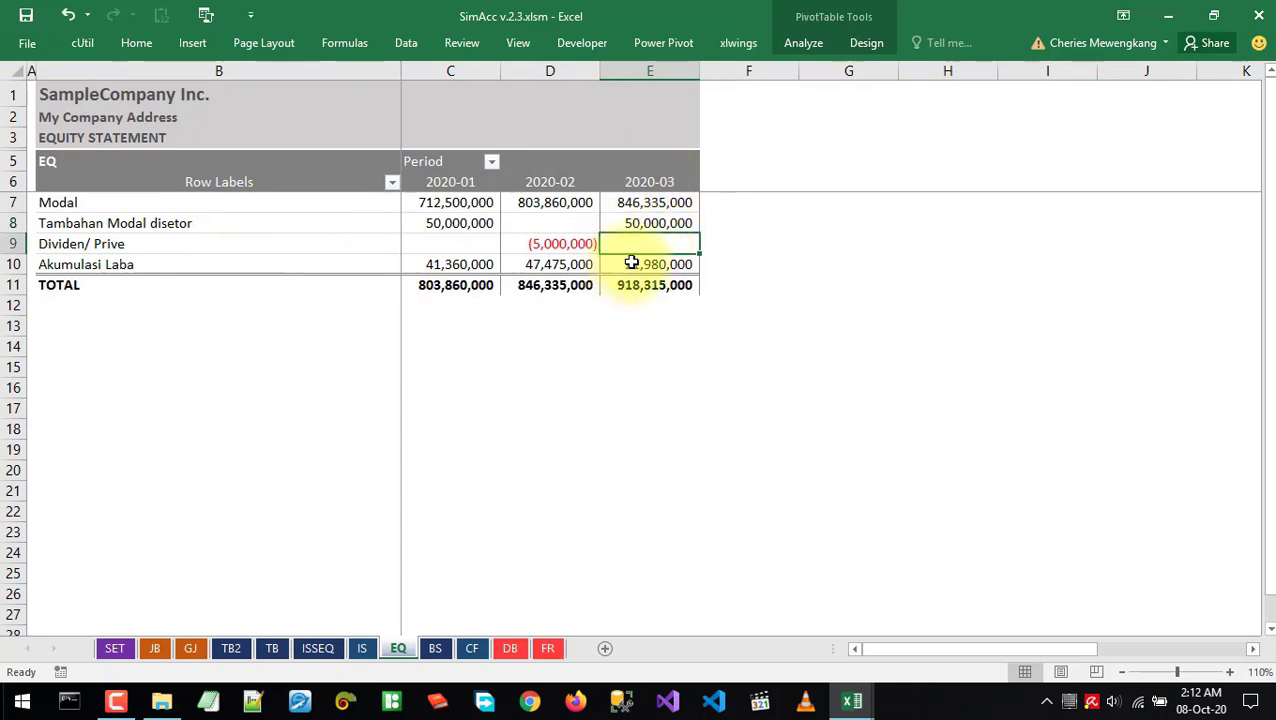
pyautogui.click(658, 265)
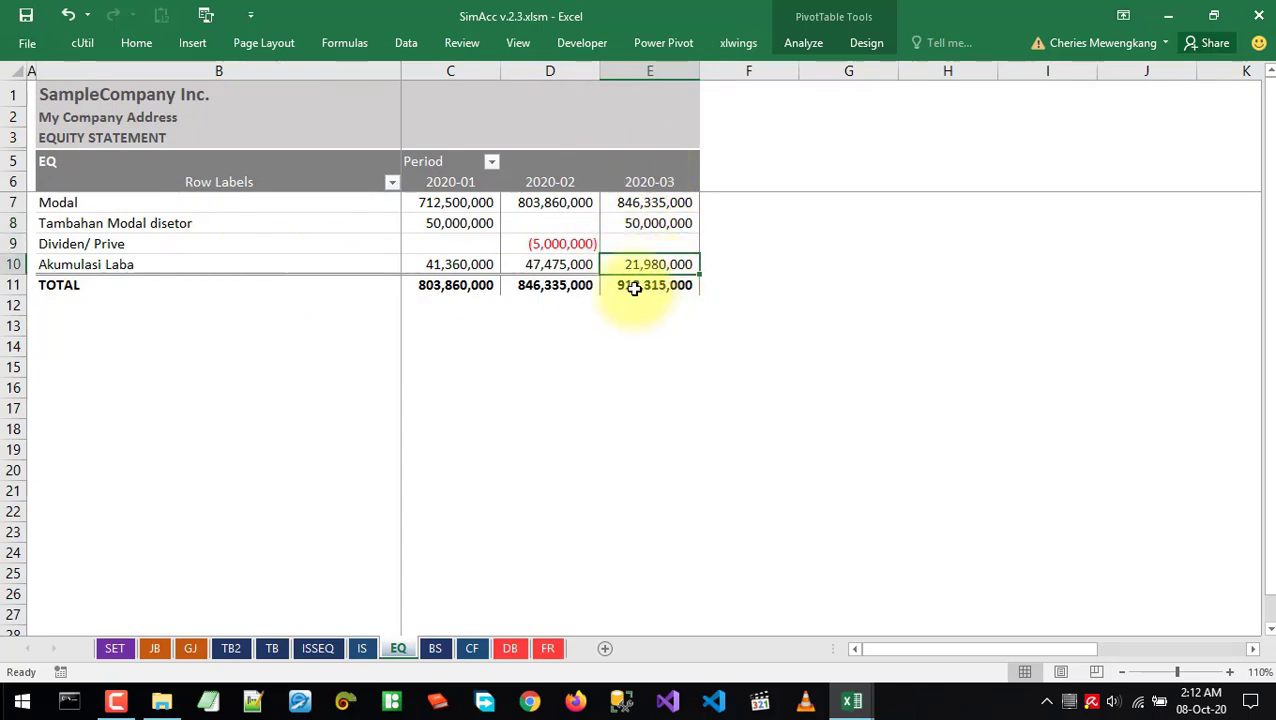
pyautogui.click(634, 288)
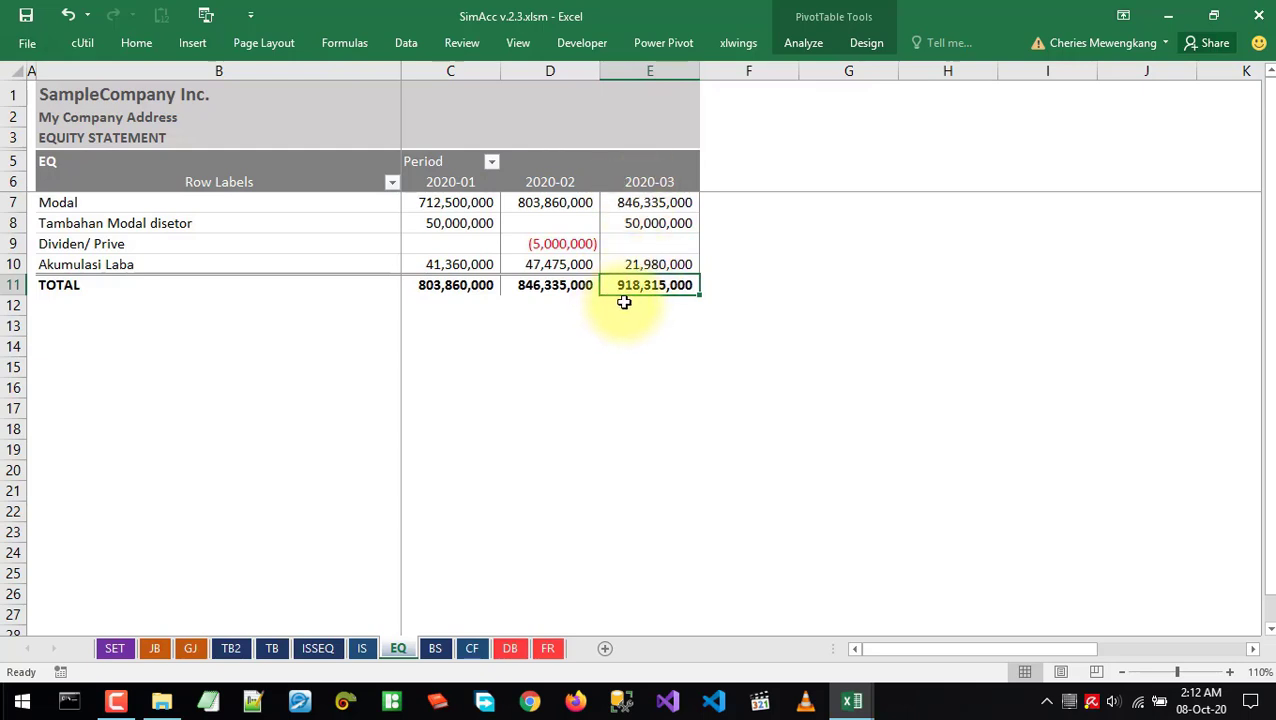
# Sum the 2020-03 equity accounts on the BS balance sheet and compare them with the equity statement's TOTAL
pyautogui.click(436, 648)
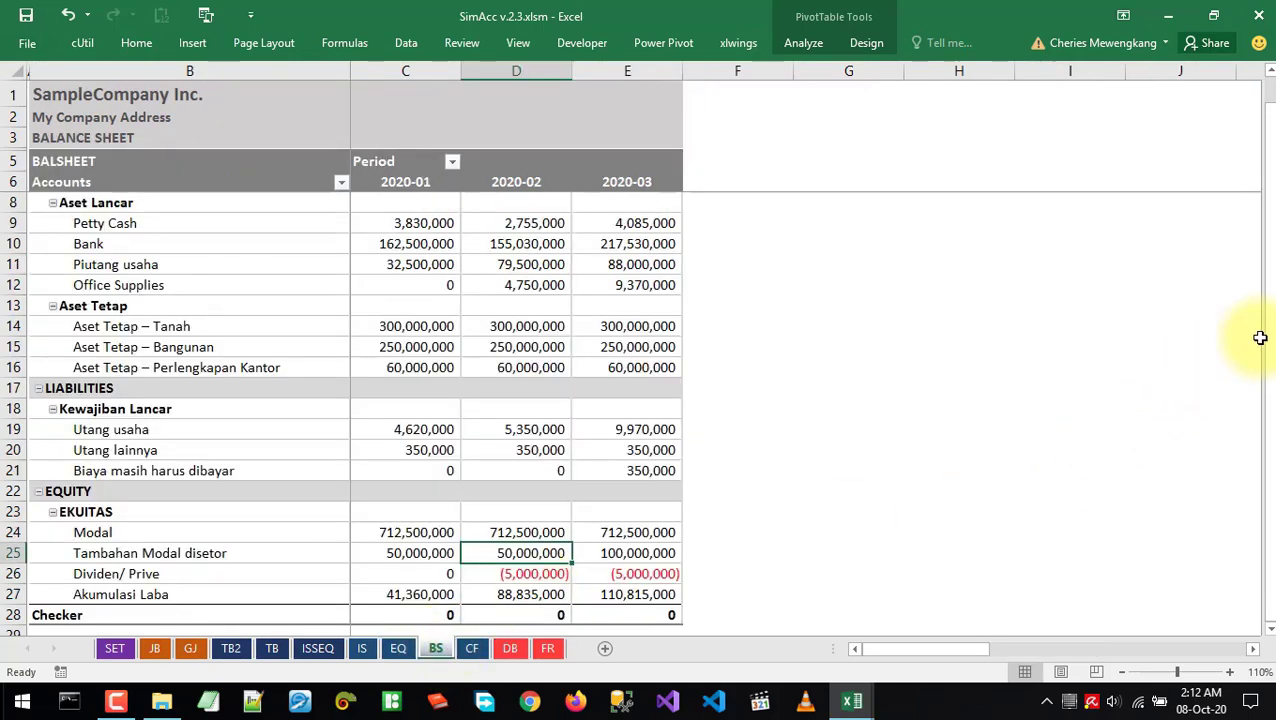
pyautogui.click(610, 530)
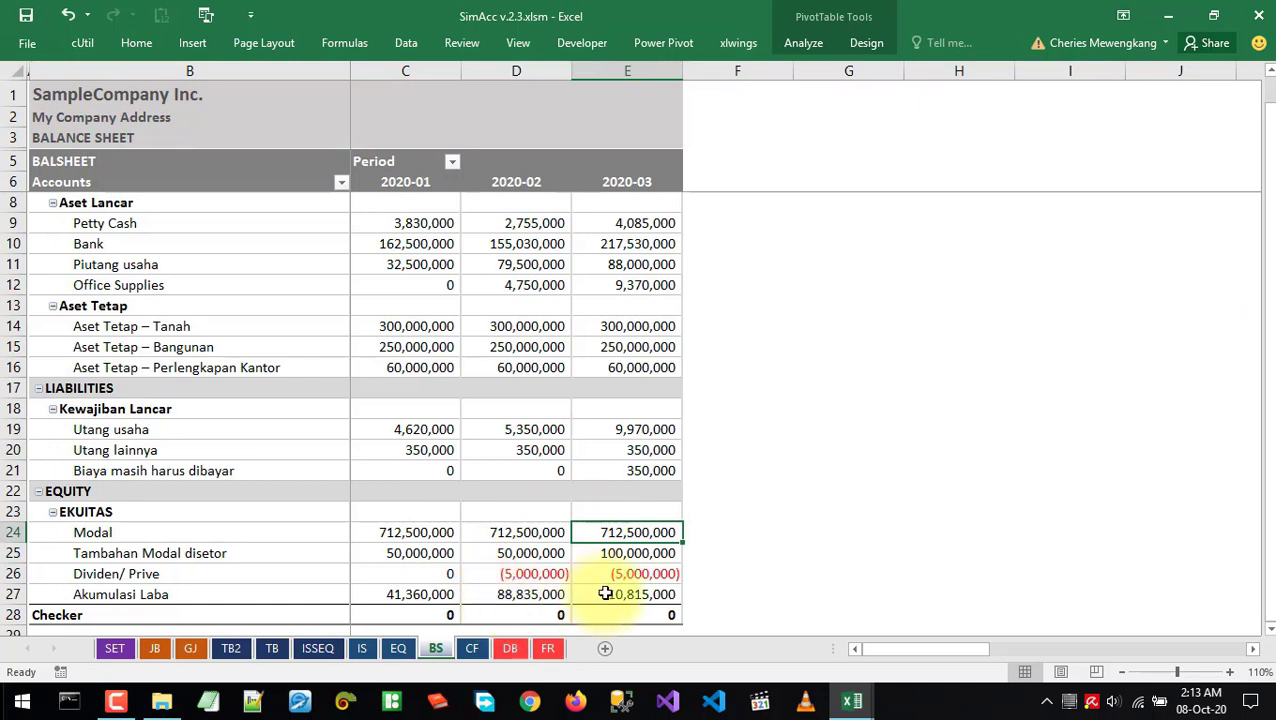
pyautogui.moveTo(590, 530); pyautogui.dragTo(601, 590)
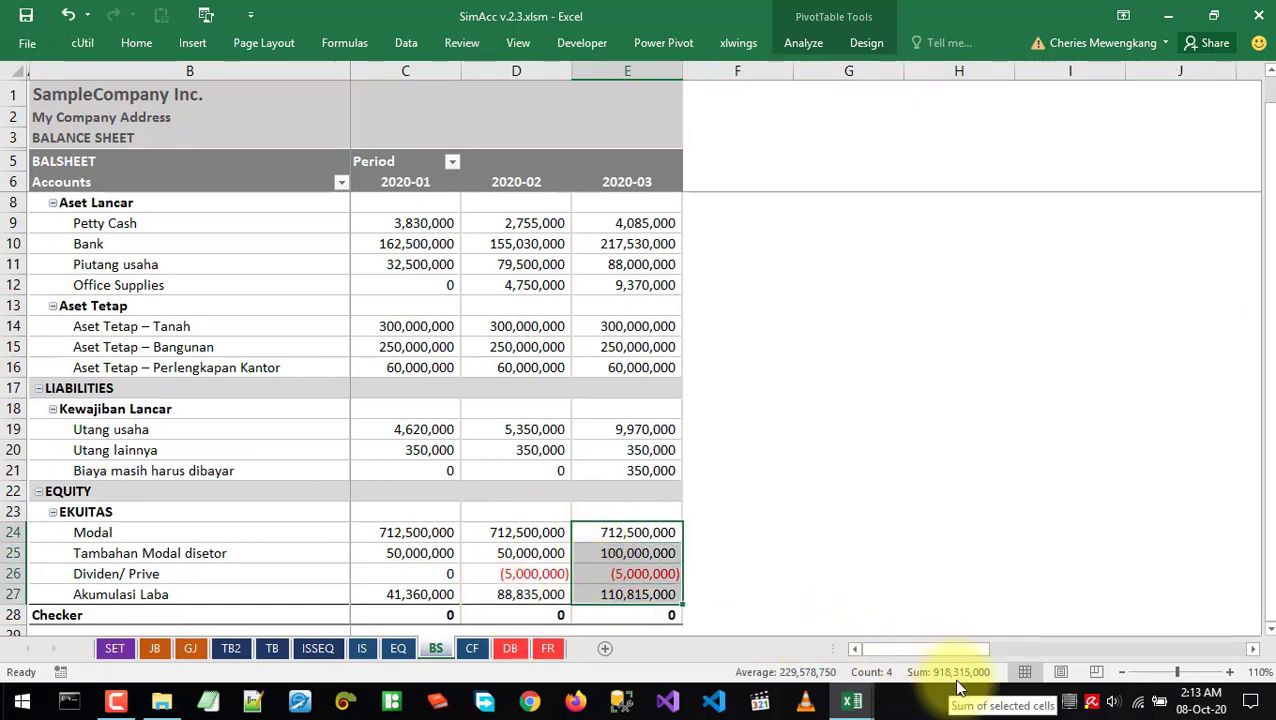
pyautogui.click(399, 649)
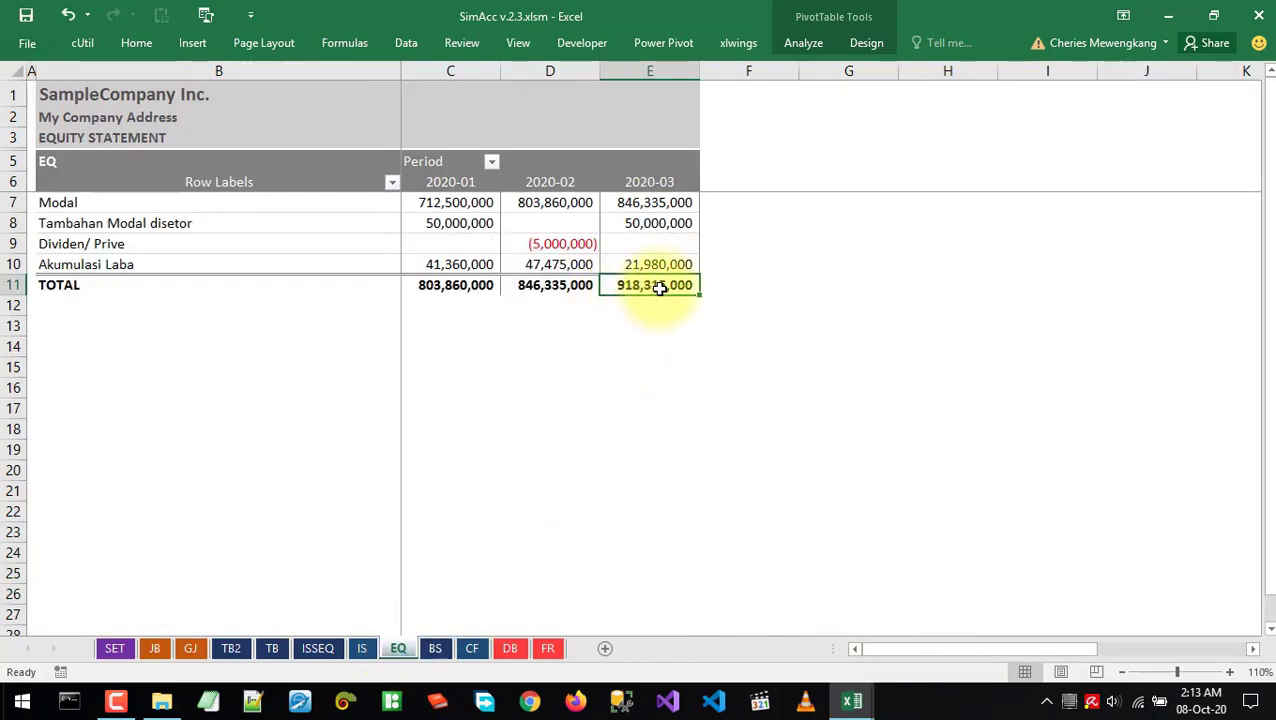
pyautogui.click(435, 649)
# Go to the cash flow report on the CF sheet and check the 2020-03 net increase, customer payments and financing rows
pyautogui.click(478, 649)
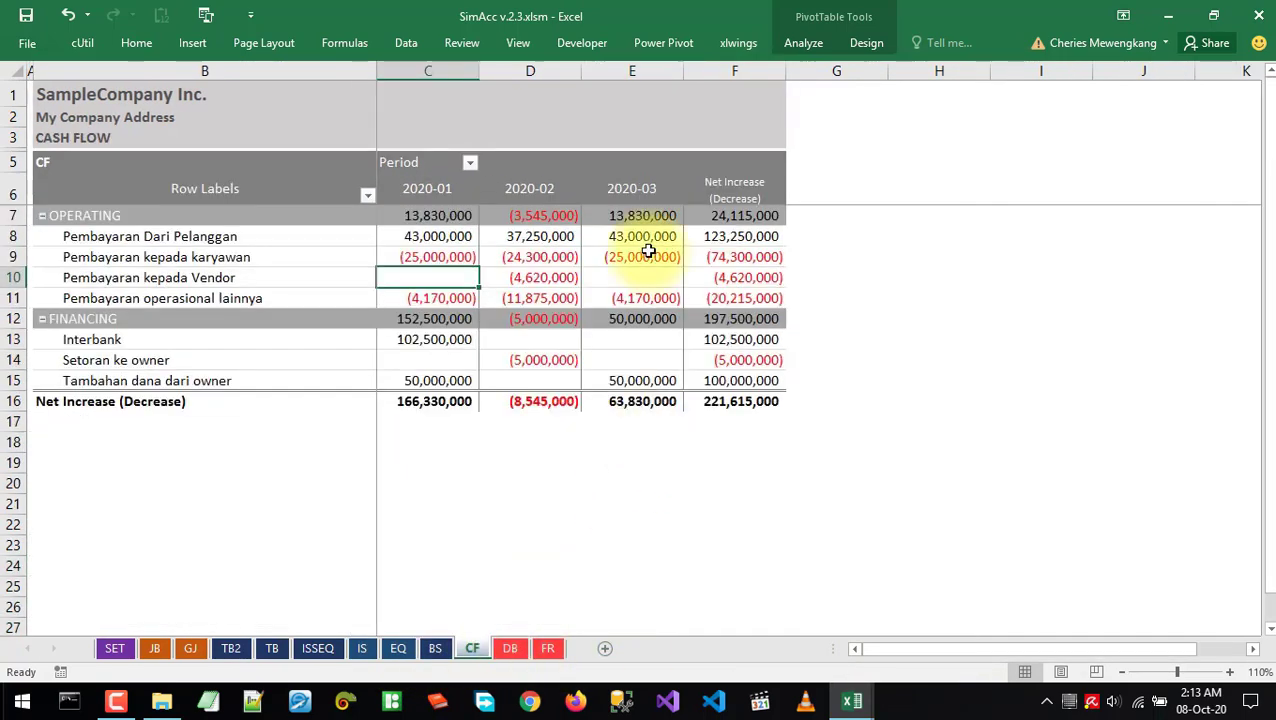
pyautogui.click(633, 403)
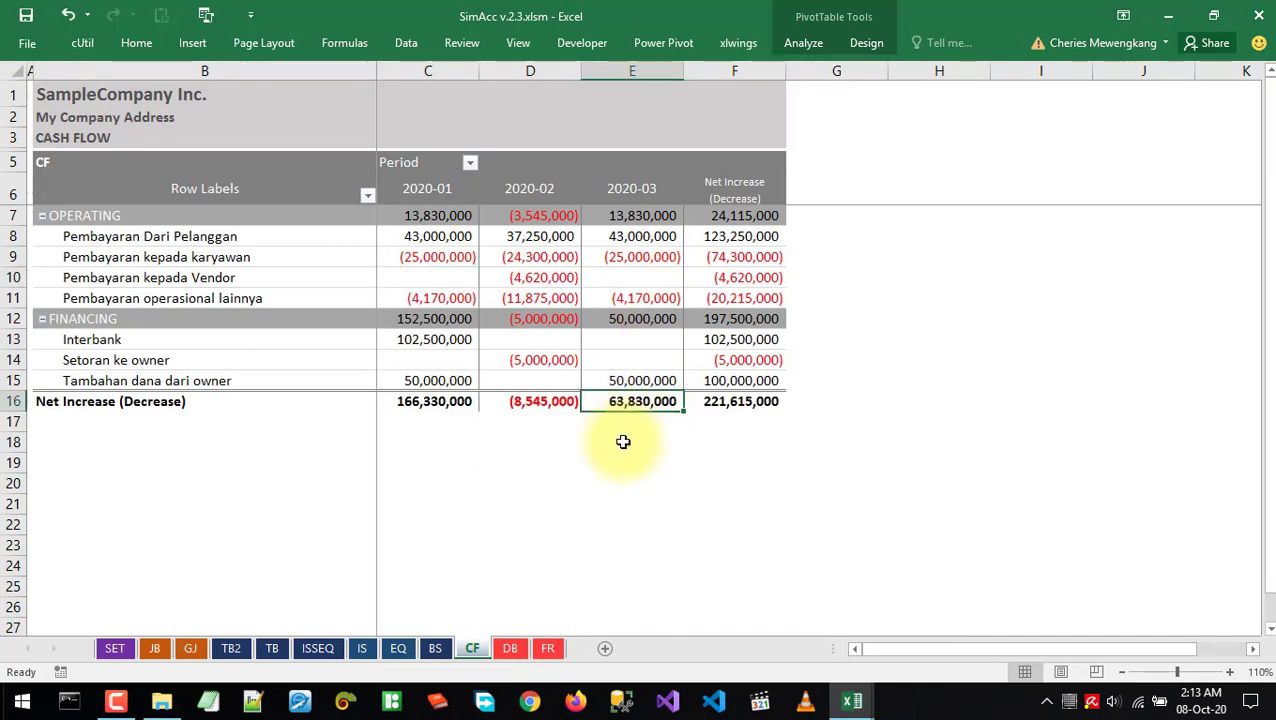
pyautogui.click(600, 238)
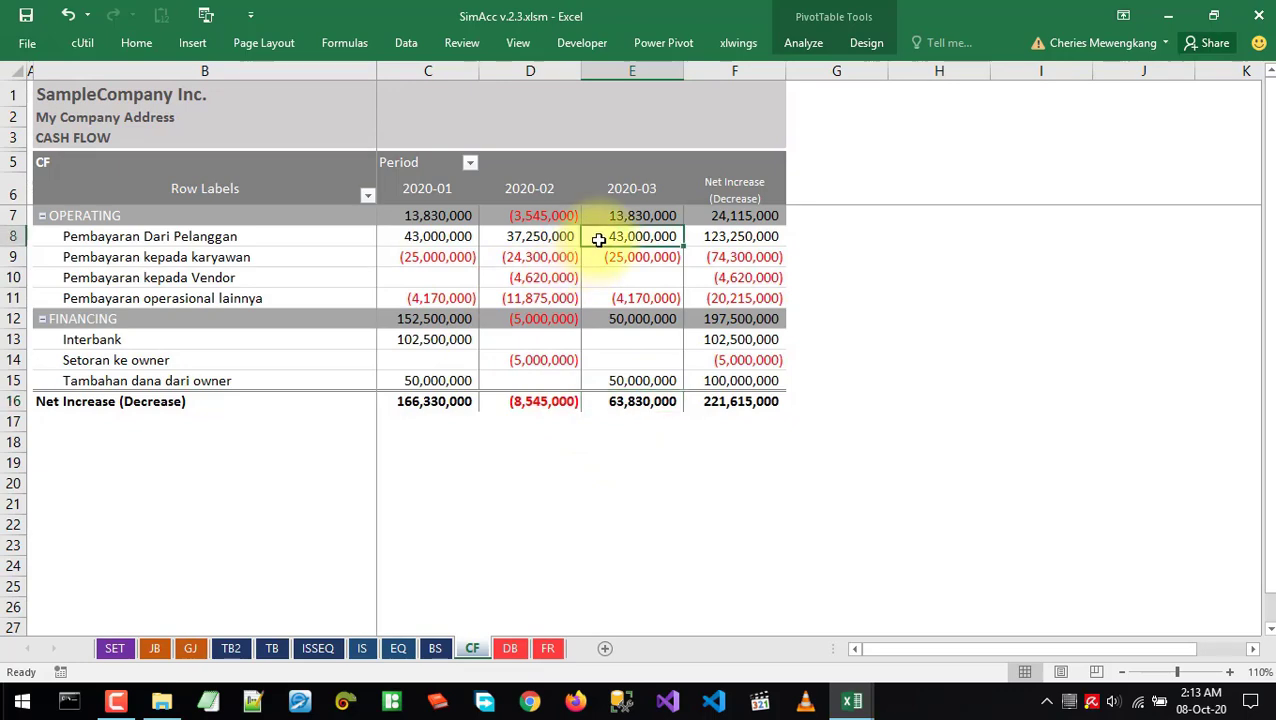
pyautogui.click(615, 361)
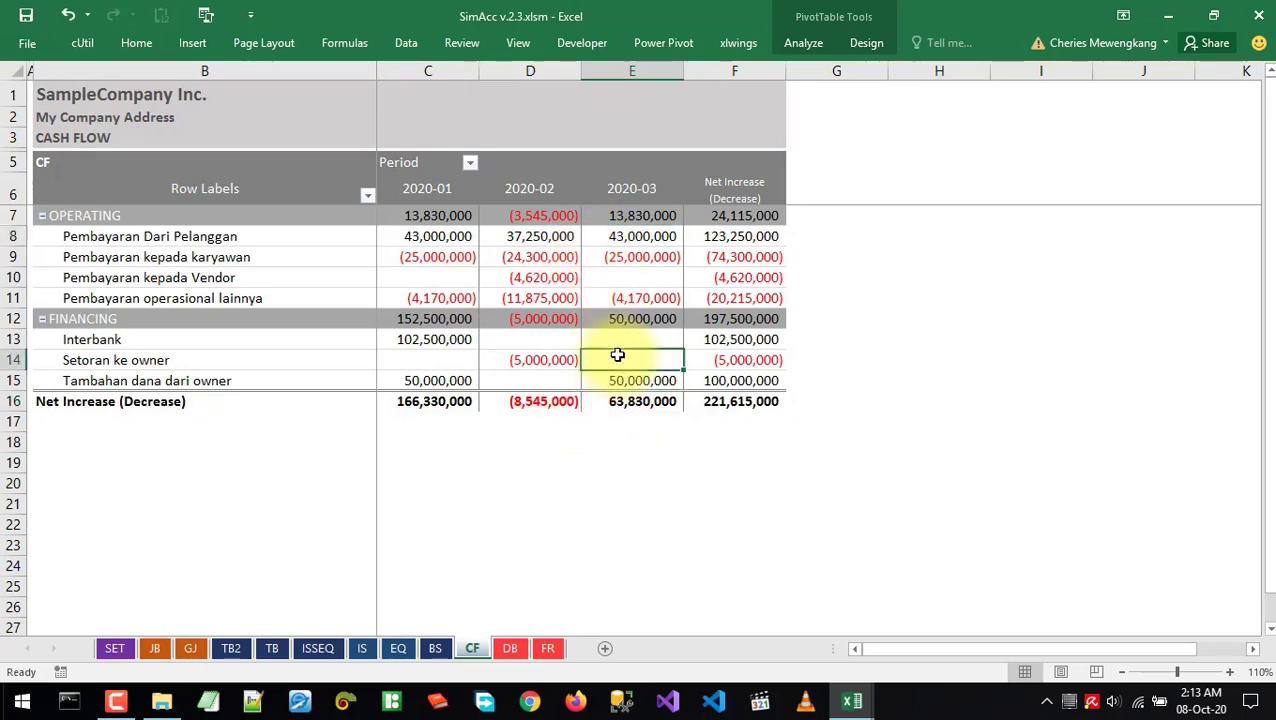
# Go to the dashboard on the DB sheet and examine its net income, cash, expense, revenue and asset-liability-equity charts
pyautogui.click(510, 648)
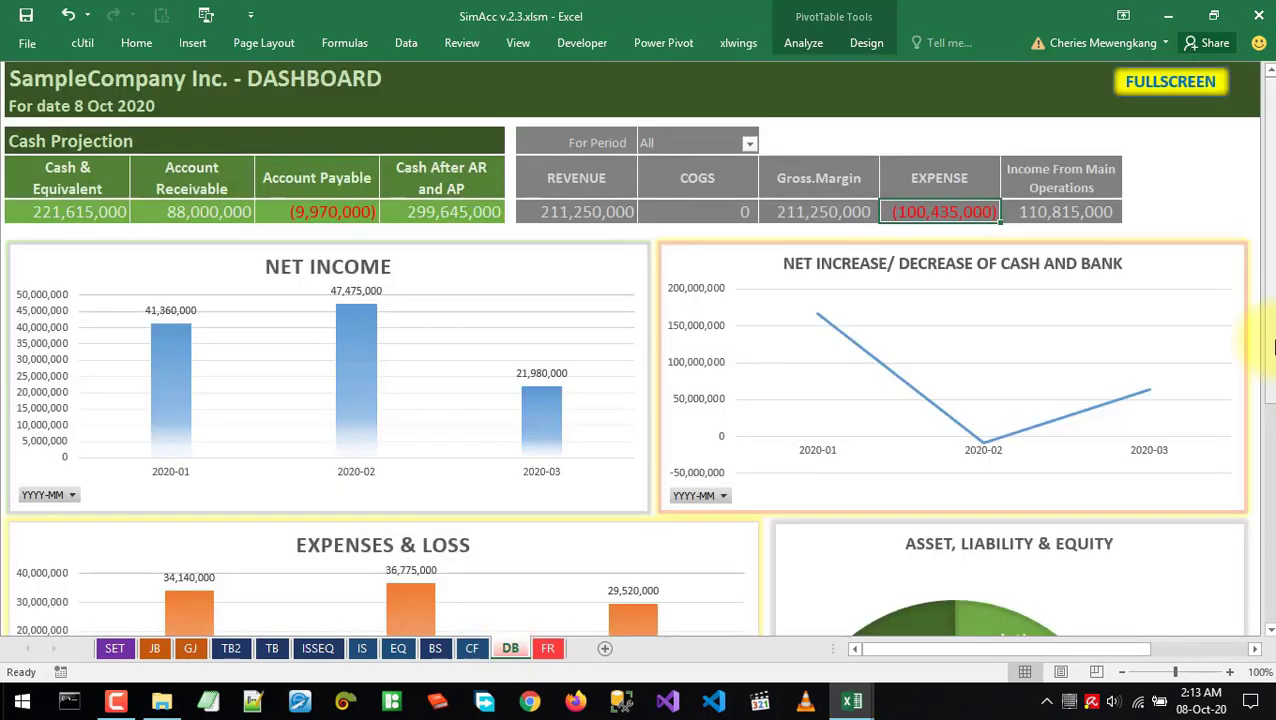
pyautogui.scroll(-2, 1262, 402)
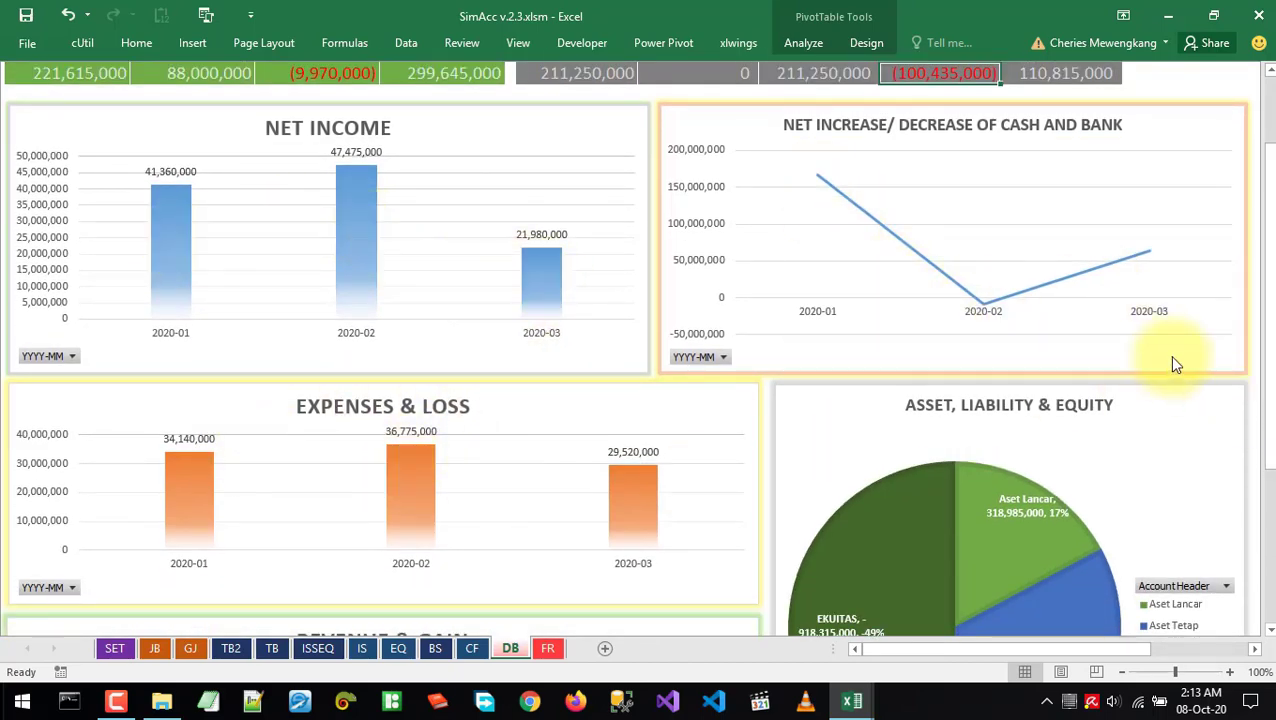
pyautogui.moveTo(1269, 345); pyautogui.dragTo(1267, 490)
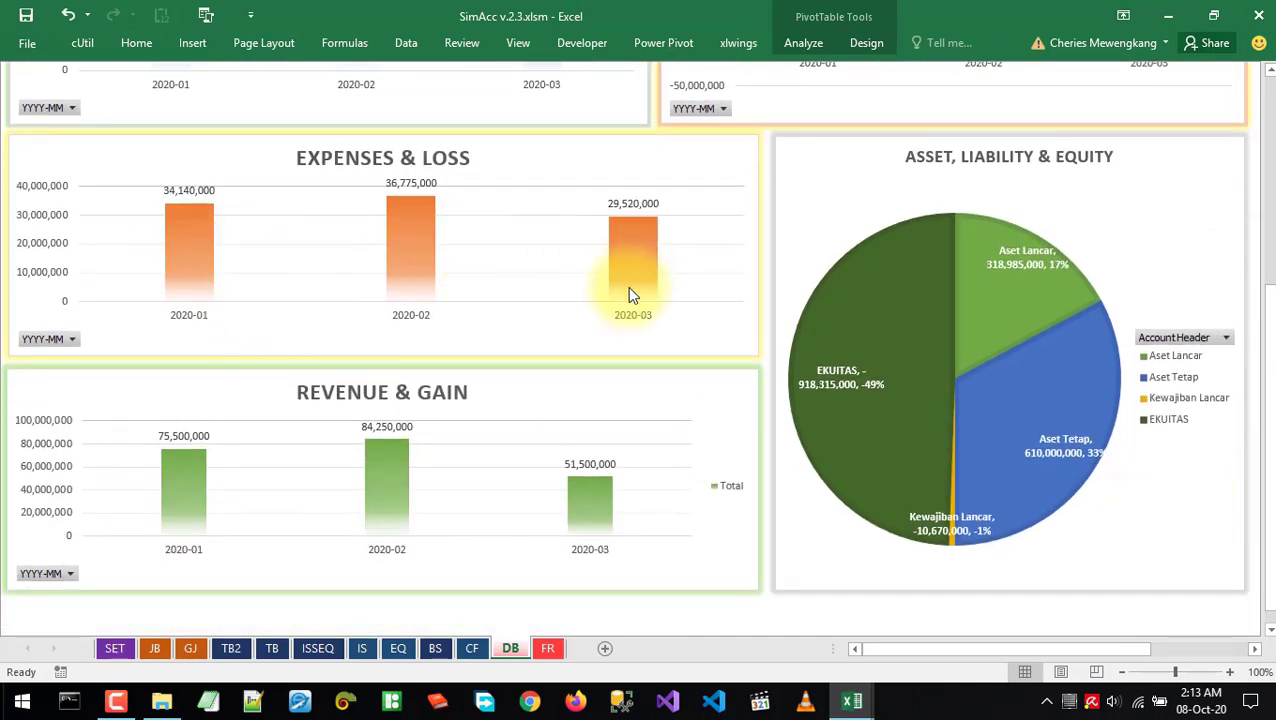
pyautogui.moveTo(1267, 400); pyautogui.dragTo(812, 584)
# Step the FR financial ratios' period through January and February to March 2020, and check the Current Ratio components
pyautogui.click(548, 648)
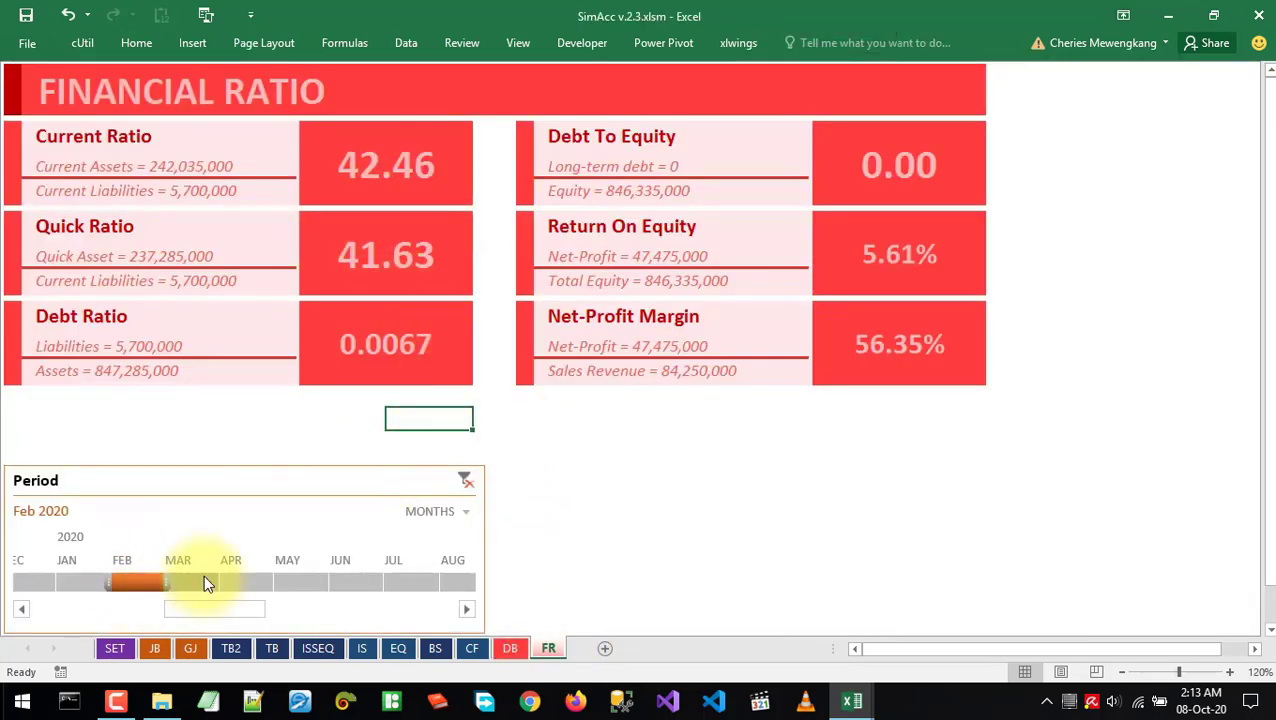
pyautogui.moveTo(194, 582); pyautogui.dragTo(85, 583)
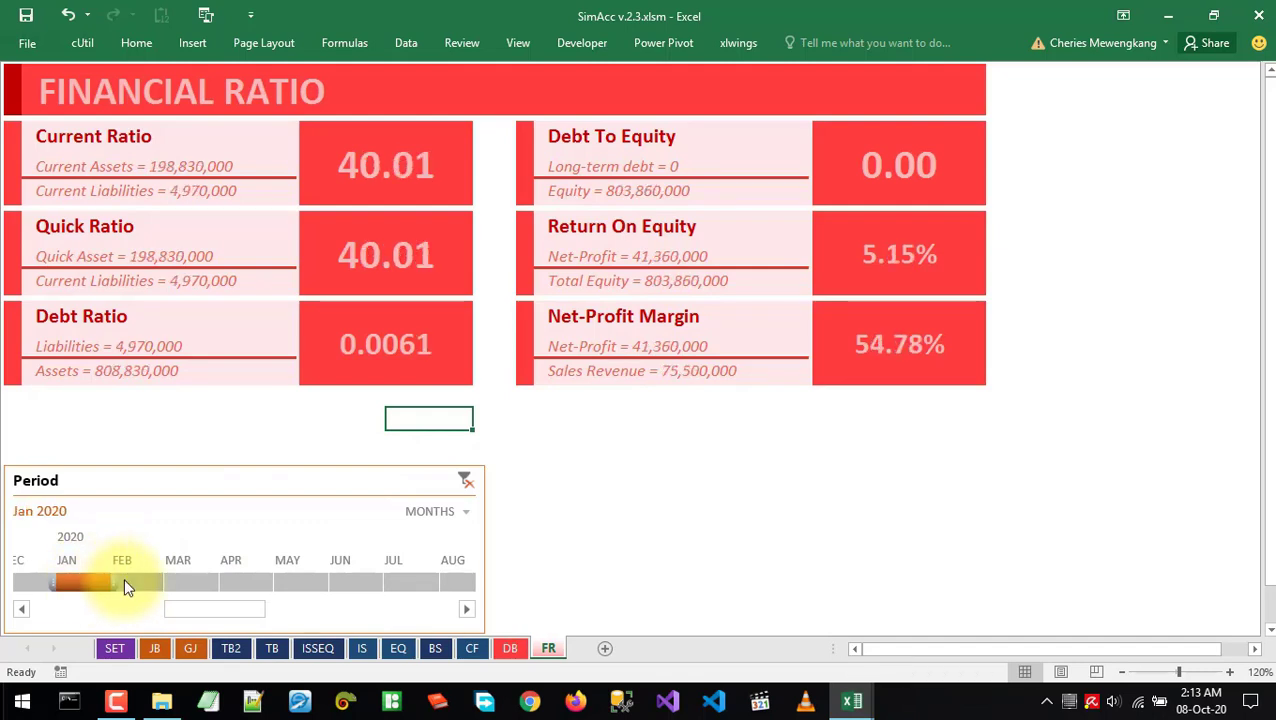
pyautogui.click(124, 582)
pyautogui.click(184, 584)
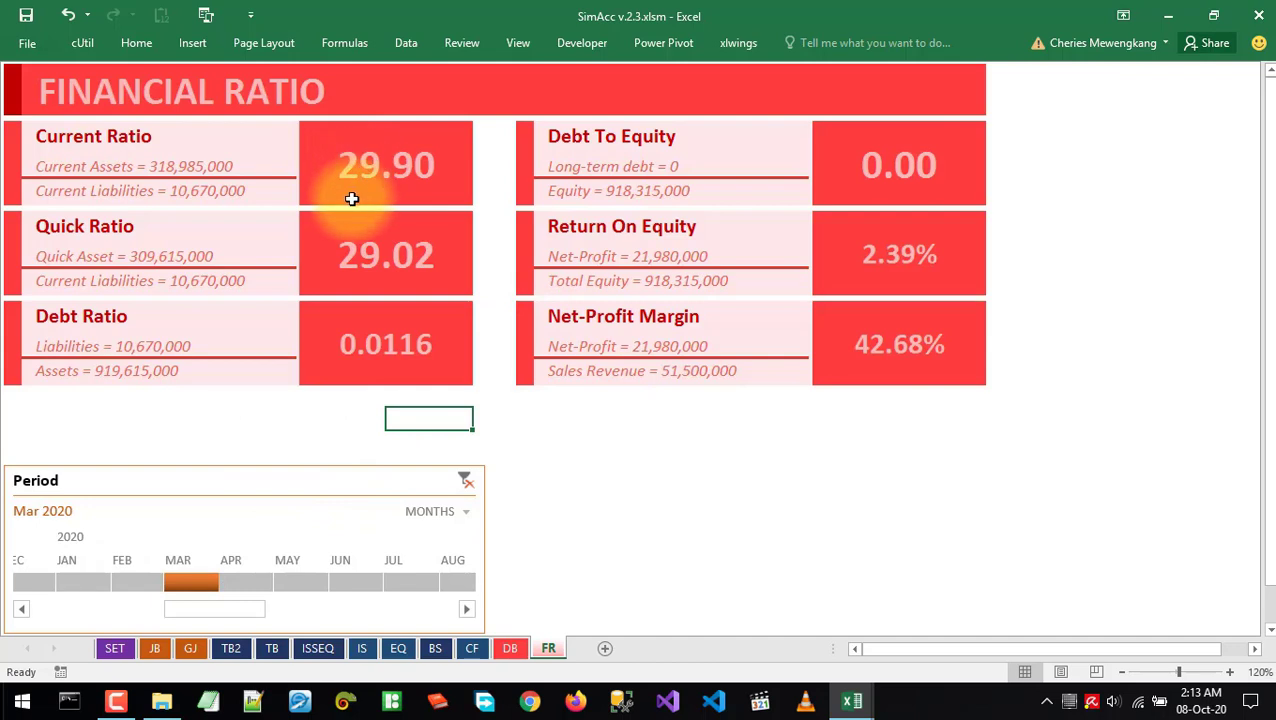
pyautogui.click(149, 168)
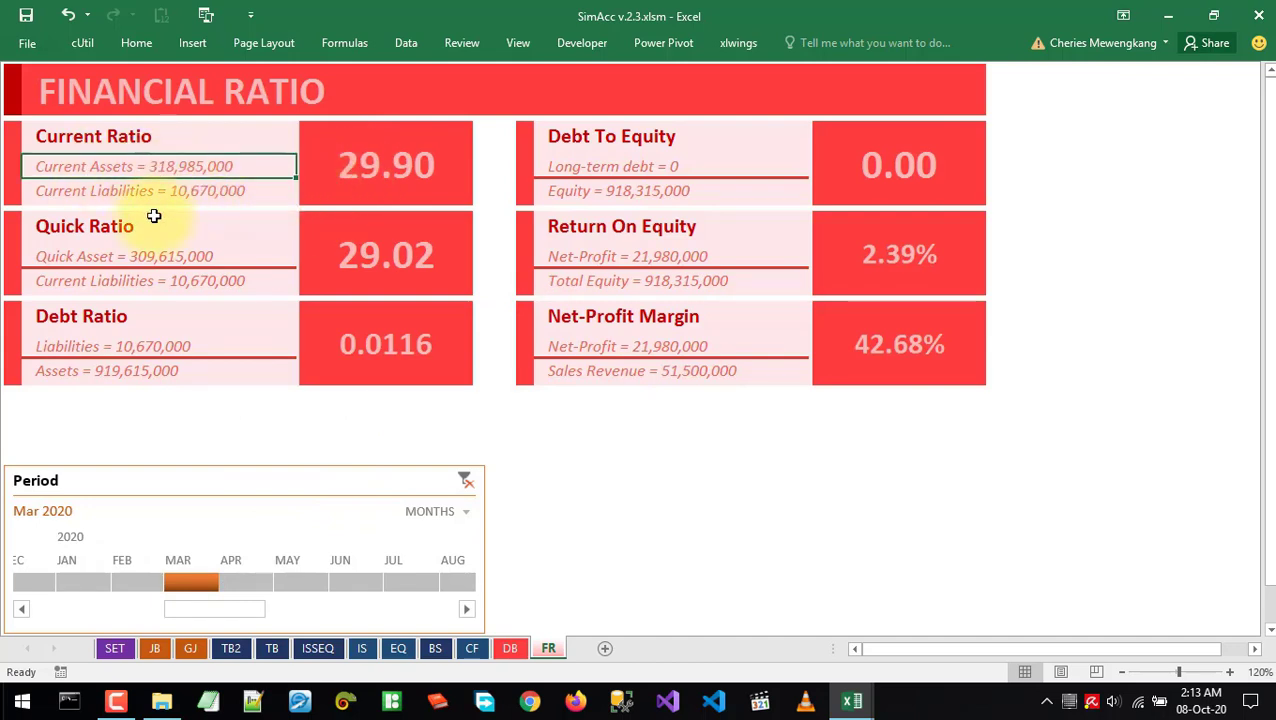
pyautogui.click(168, 190)
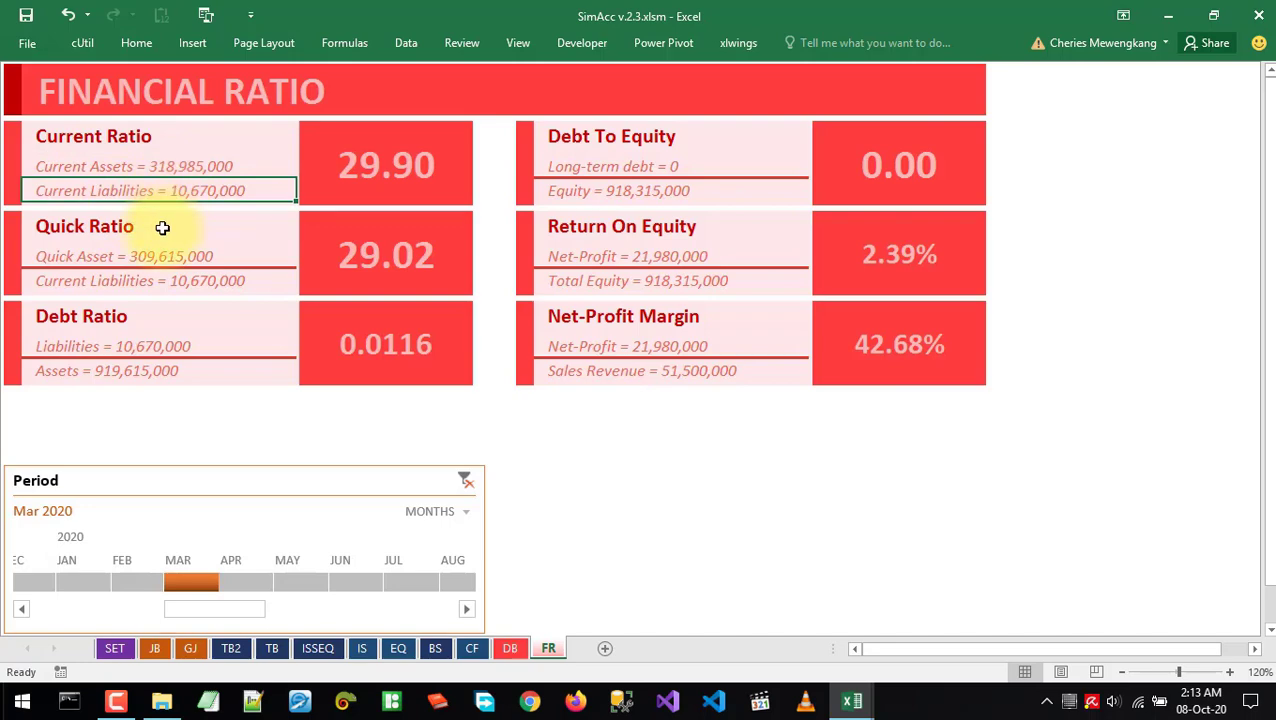
# Return to the general journal on the GJ sheet by way of the SET and JB sheets
pyautogui.click(112, 649)
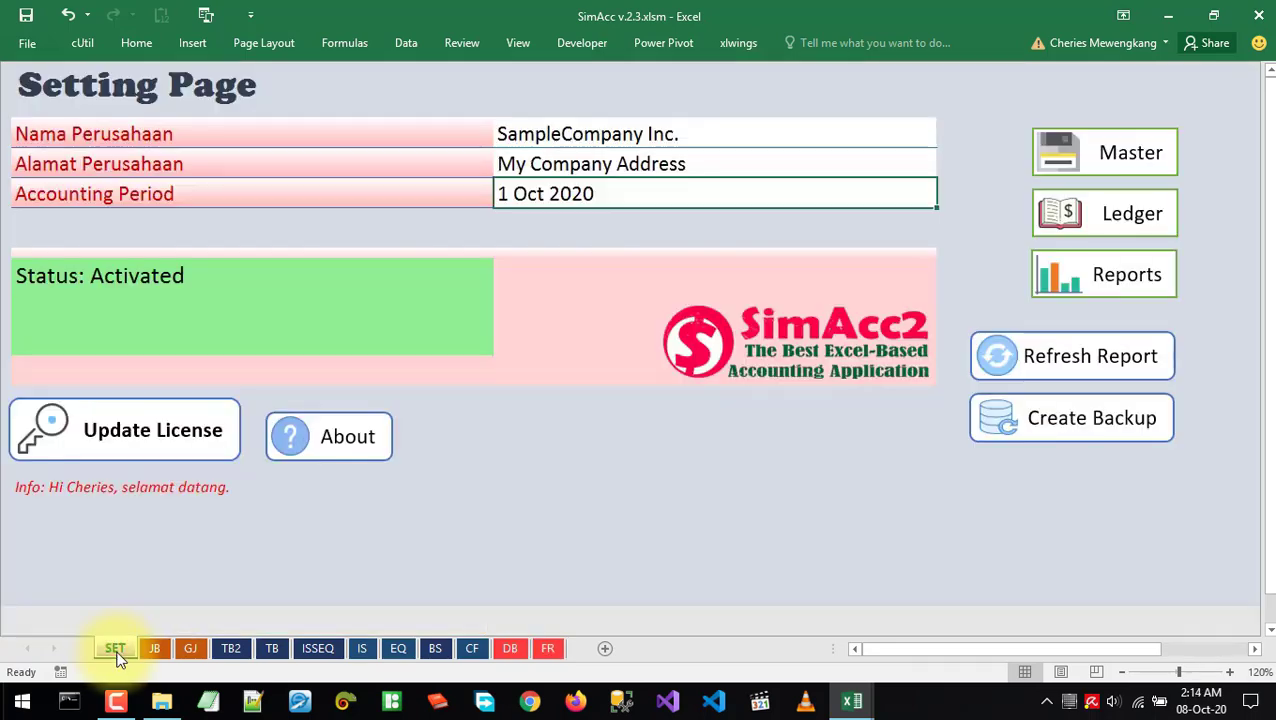
pyautogui.click(156, 649)
pyautogui.click(190, 649)
pyautogui.click(296, 418)
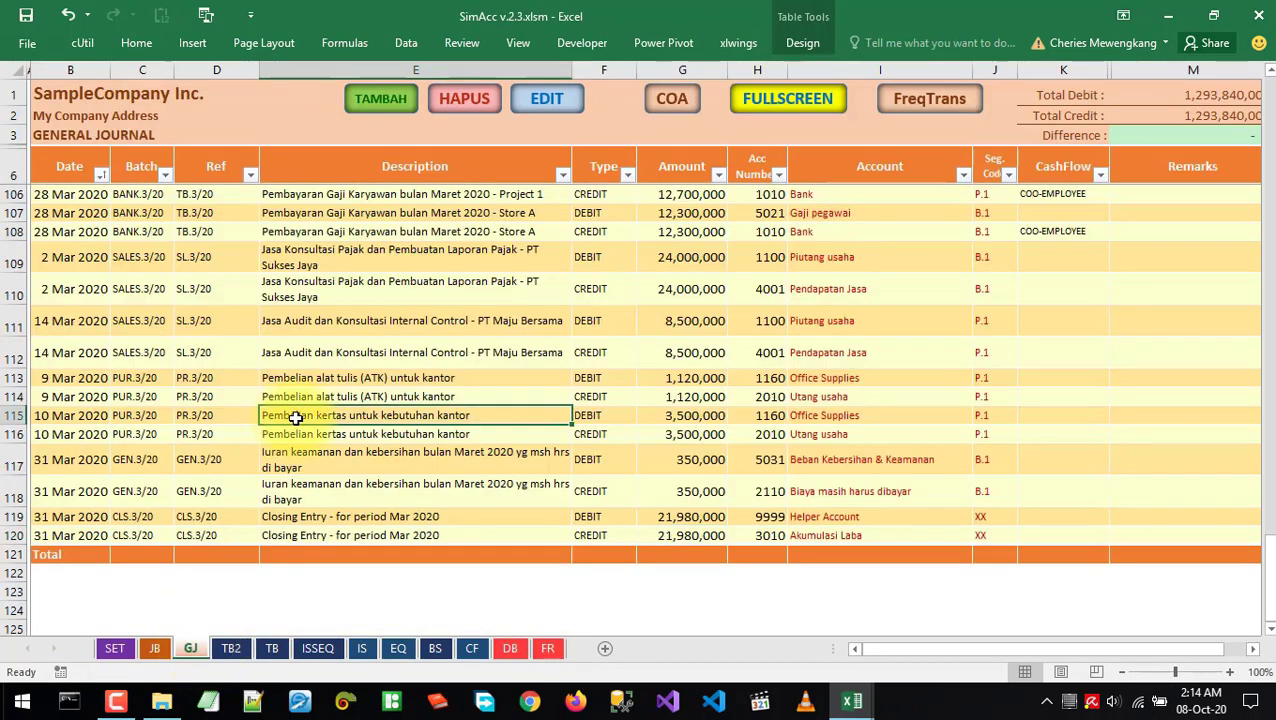
# Look over the journal batch and Setting Page sheets and return to the general journal on GJ
pyautogui.click(155, 648)
pyautogui.click(114, 648)
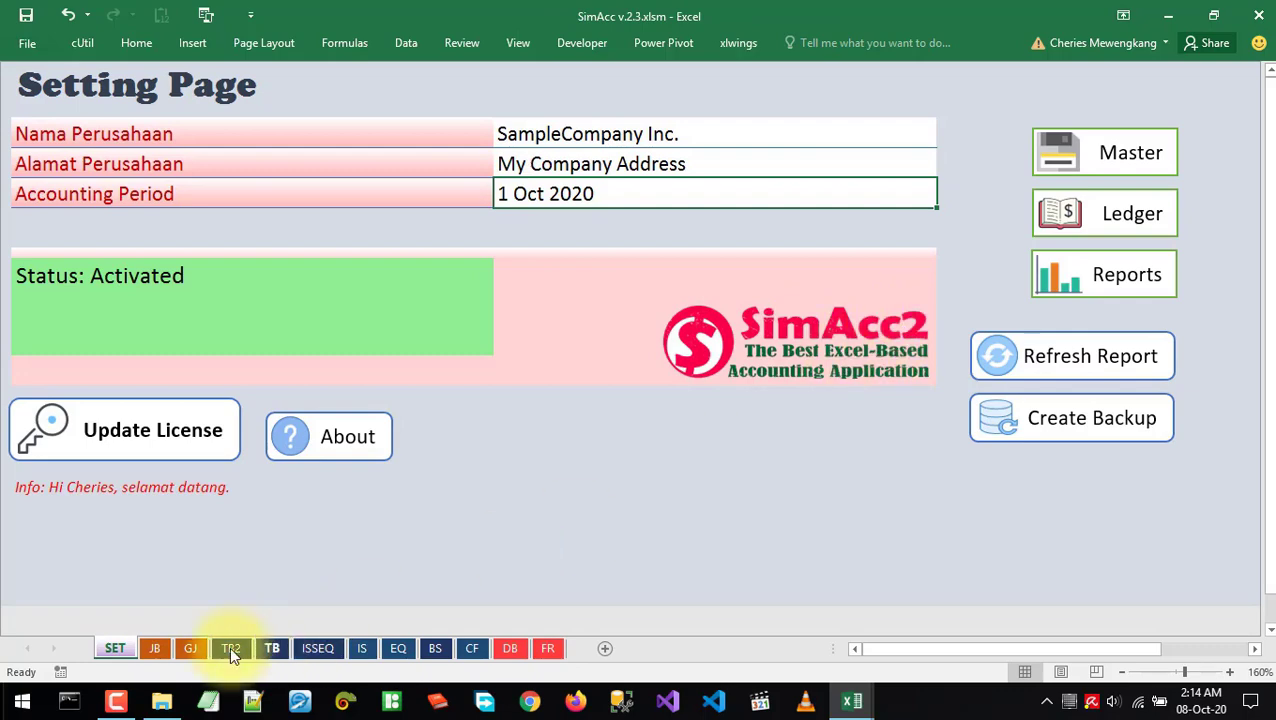
pyautogui.click(192, 649)
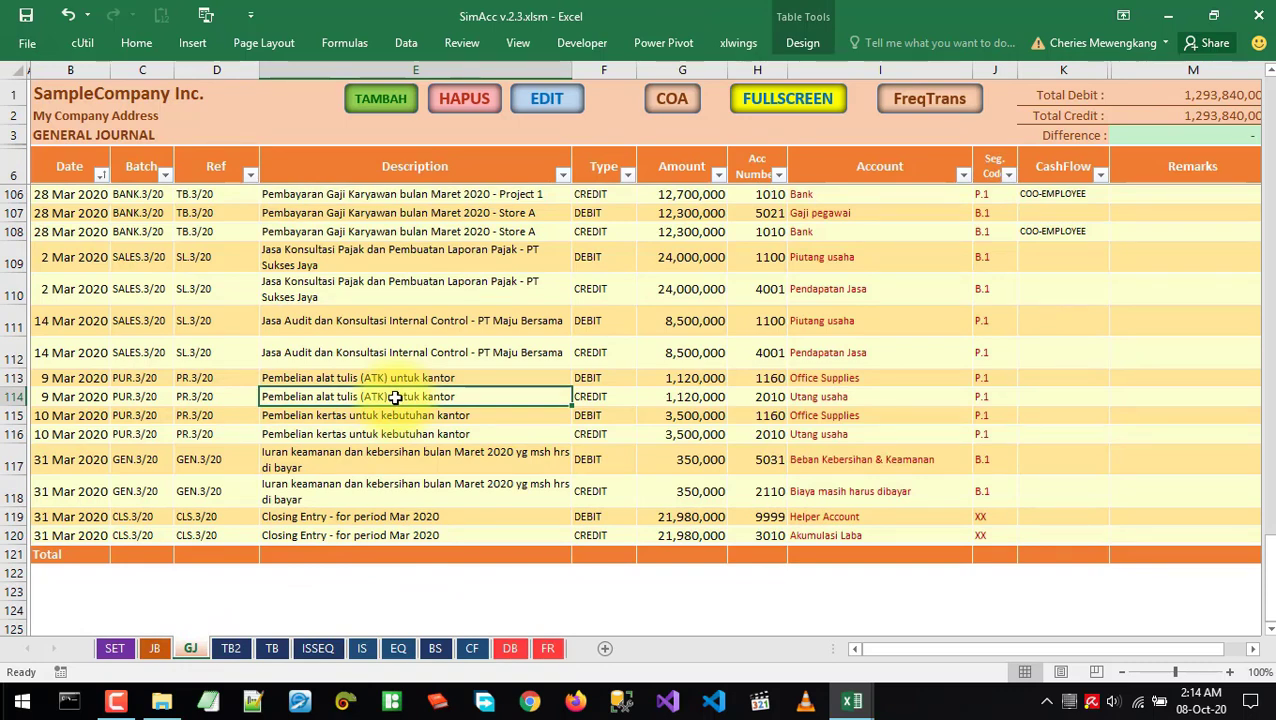
# Page through the report sheets TB2, TB, ISSEQ, IS, EQ and BS, the DB dashboard and the FR ratios
pyautogui.click(231, 649)
pyautogui.click(272, 649)
pyautogui.click(318, 649)
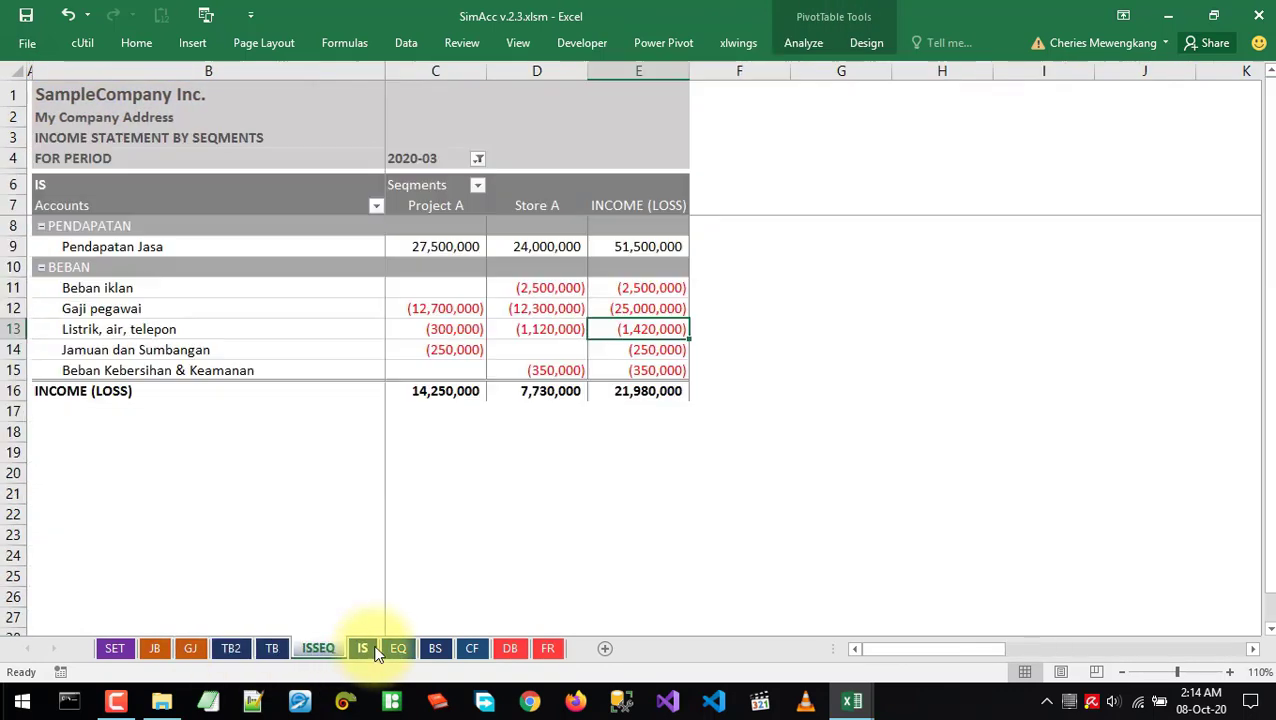
pyautogui.click(362, 649)
pyautogui.click(398, 649)
pyautogui.click(435, 649)
pyautogui.click(510, 649)
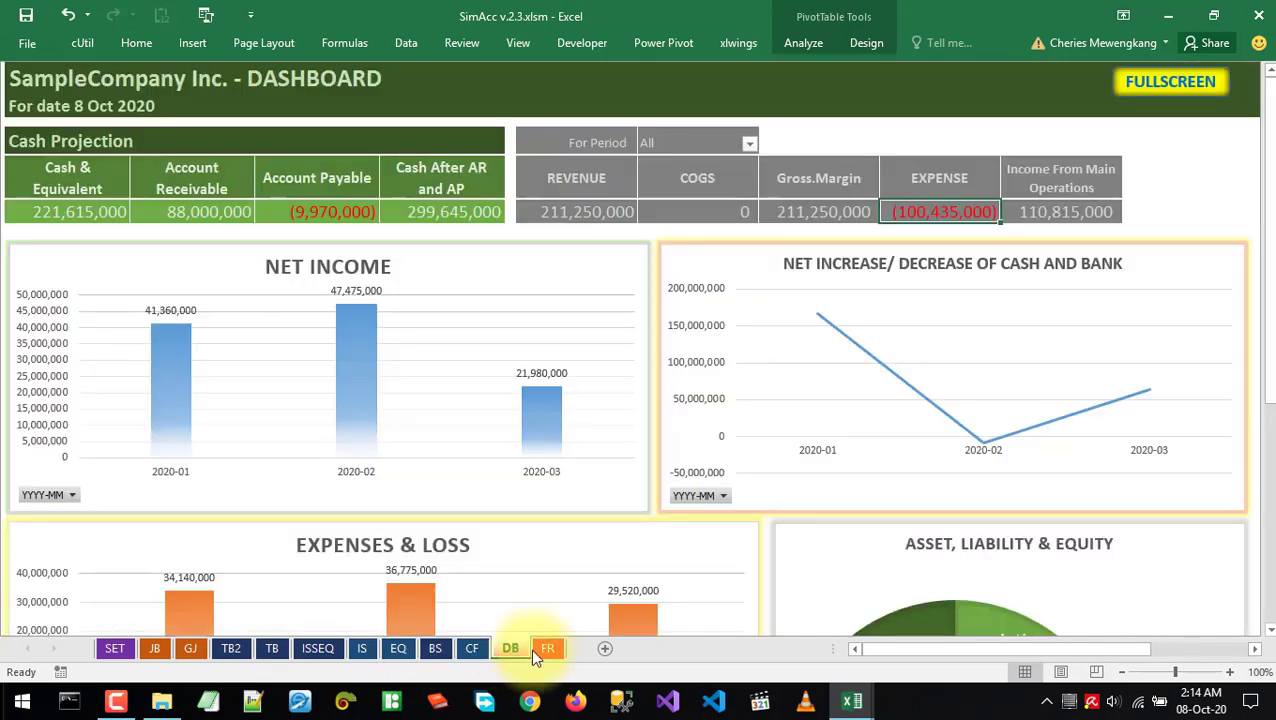
pyautogui.click(537, 649)
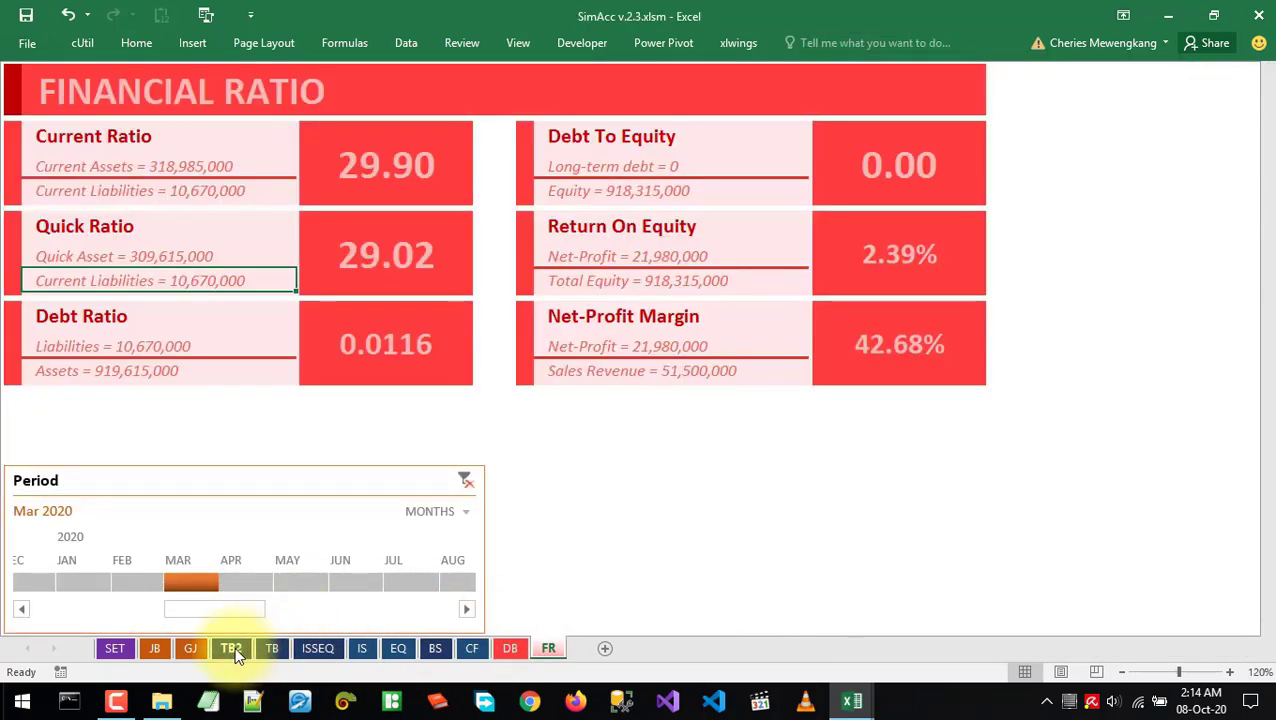
# Review the trial balances, segment income statement, equity, balance sheet and cash flow reports once more, ending at the FR financial ratios
pyautogui.click(231, 649)
pyautogui.click(272, 649)
pyautogui.click(318, 649)
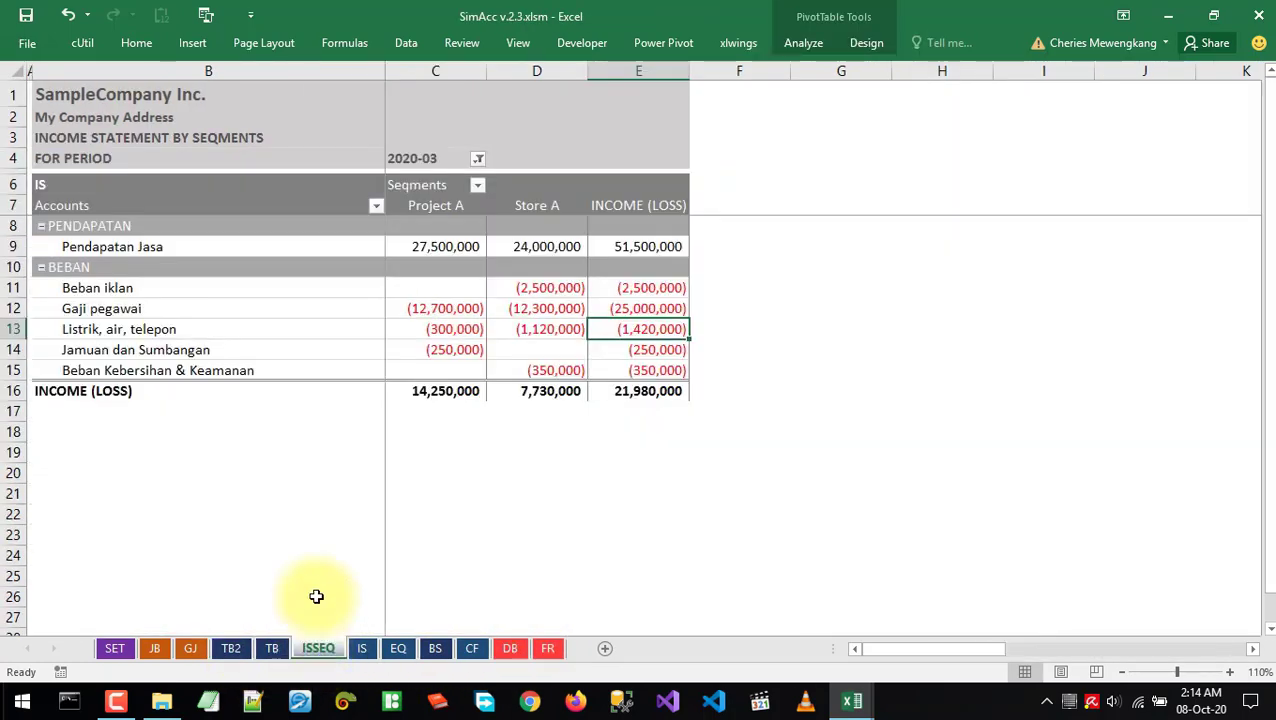
pyautogui.click(360, 649)
pyautogui.click(318, 649)
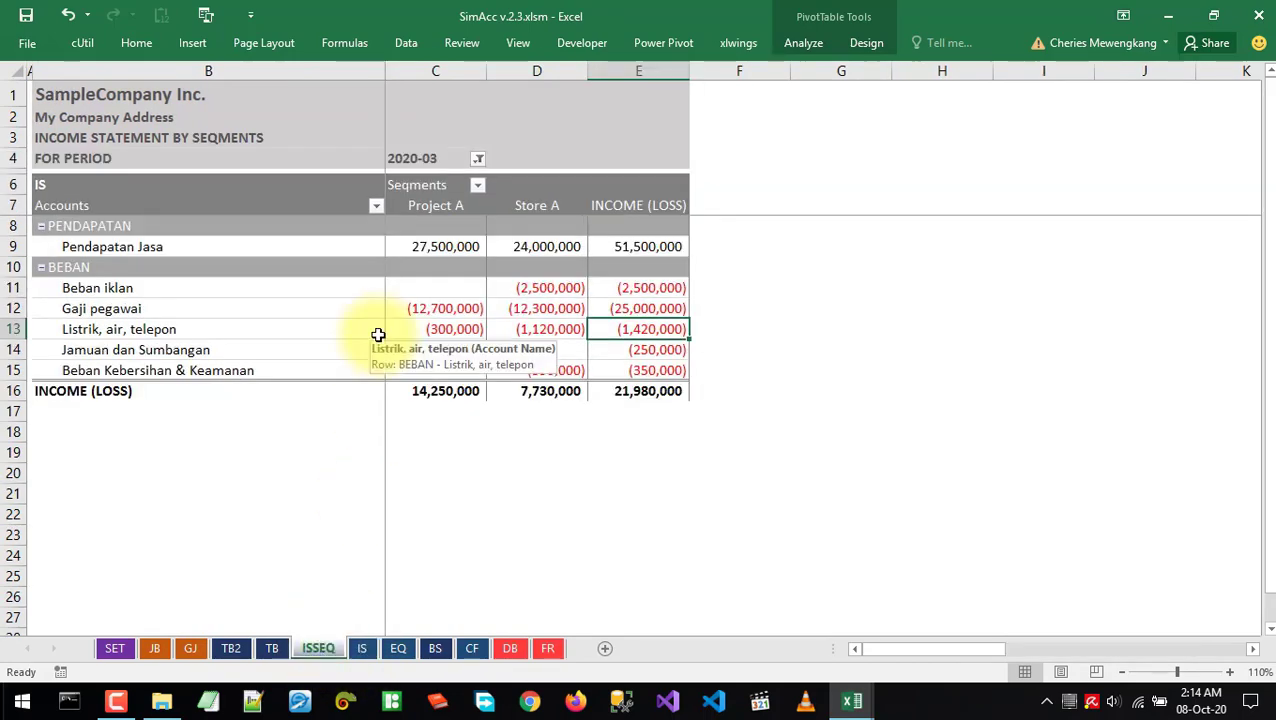
pyautogui.click(398, 648)
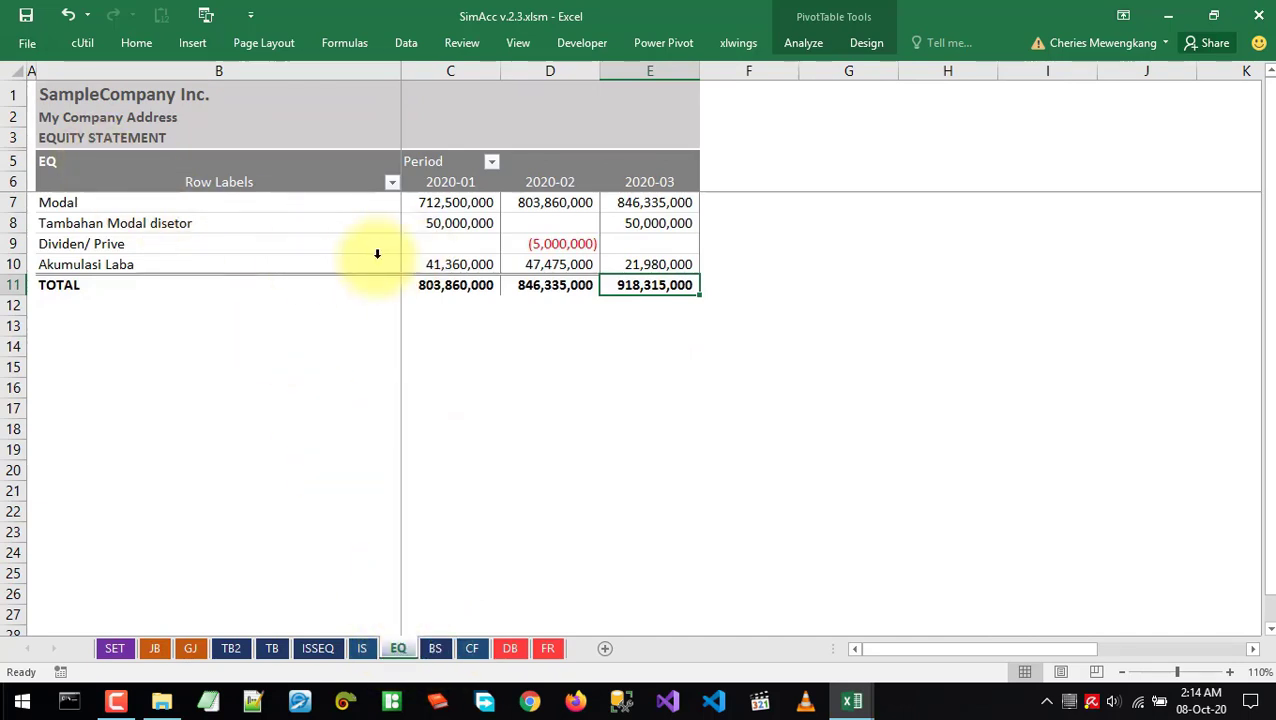
pyautogui.click(435, 648)
pyautogui.click(472, 648)
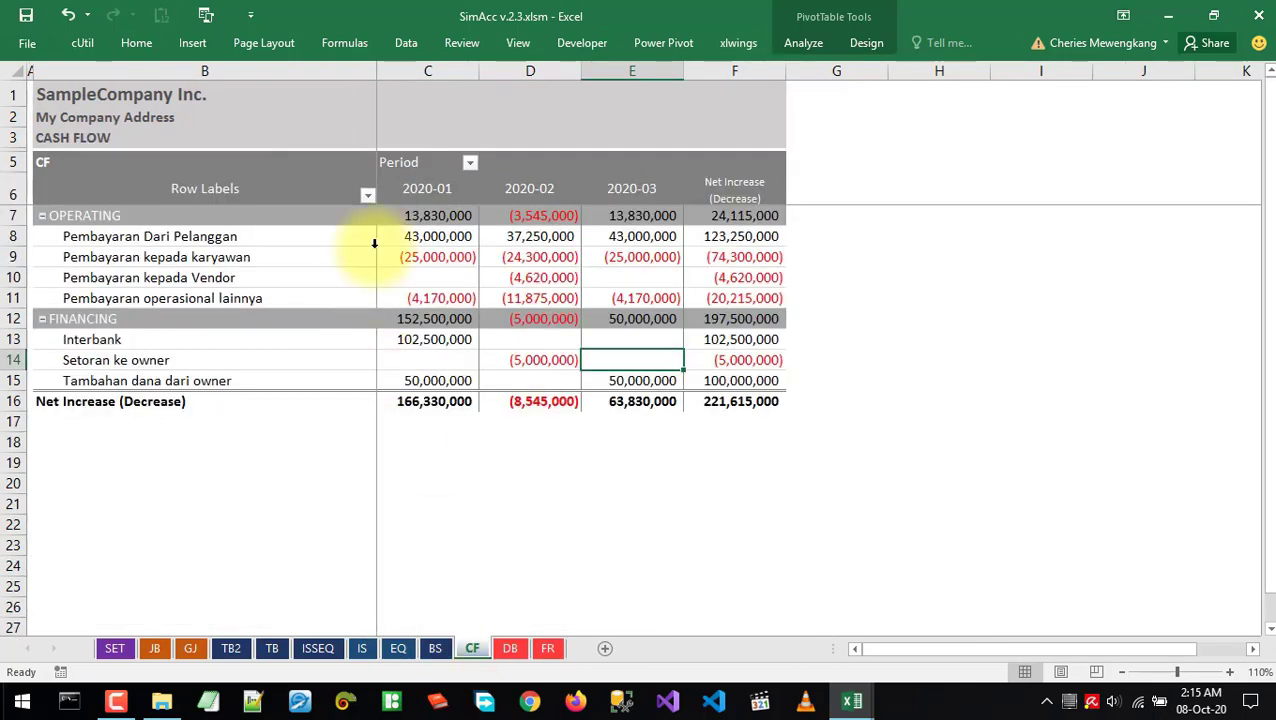
pyautogui.hotkey('ctrl', 'pagedown')
pyautogui.click(548, 648)
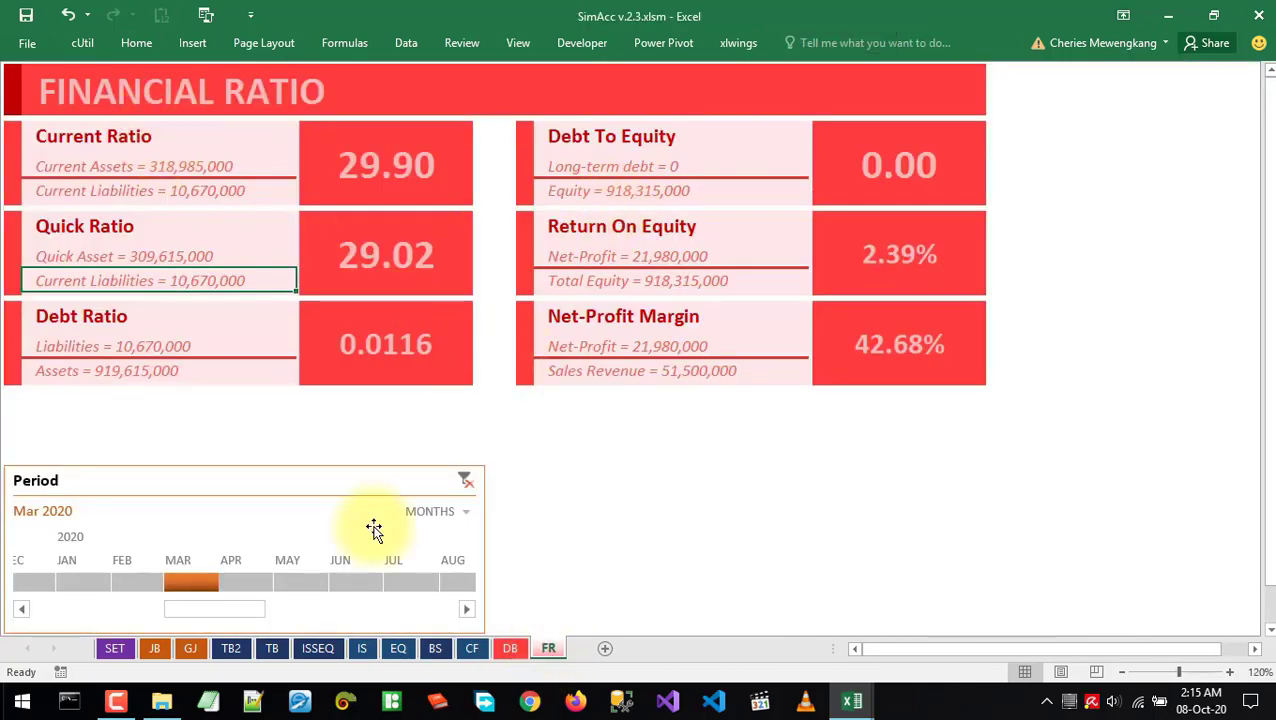
# Return to the Setting Page and bring up the ledger sheets with LedAcc in view
pyautogui.click(115, 648)
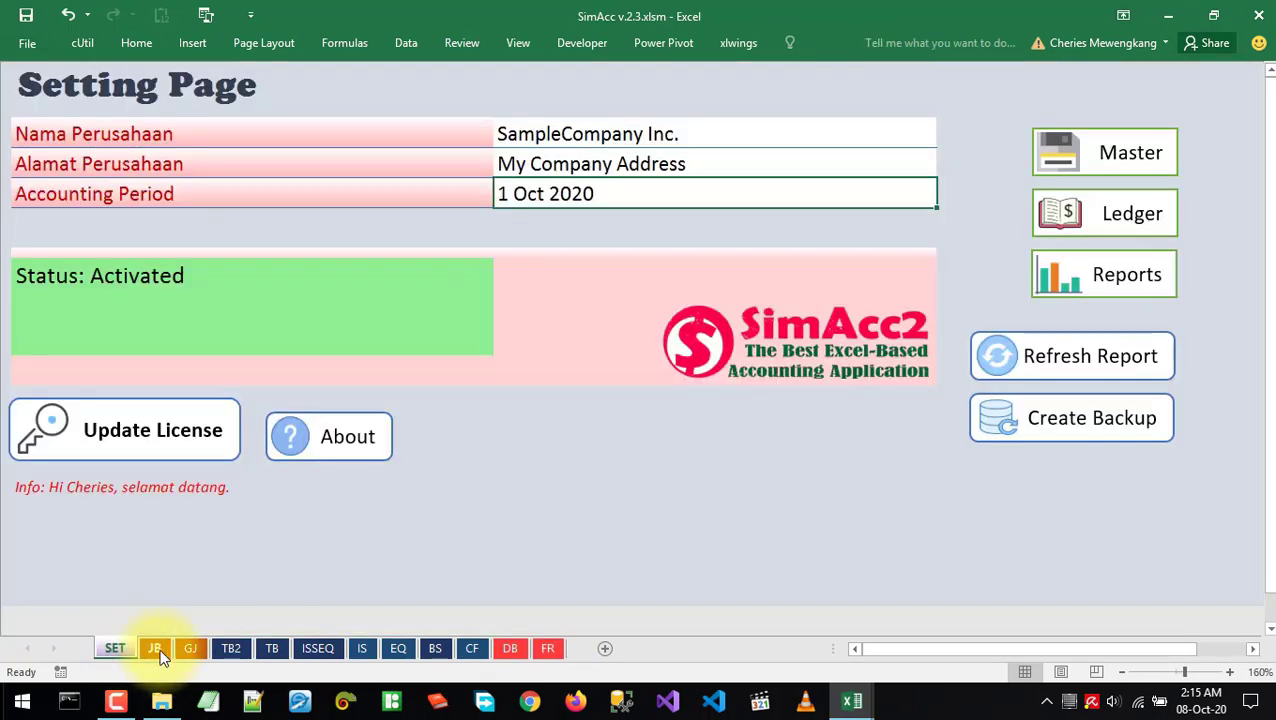
pyautogui.click(155, 649)
pyautogui.click(115, 648)
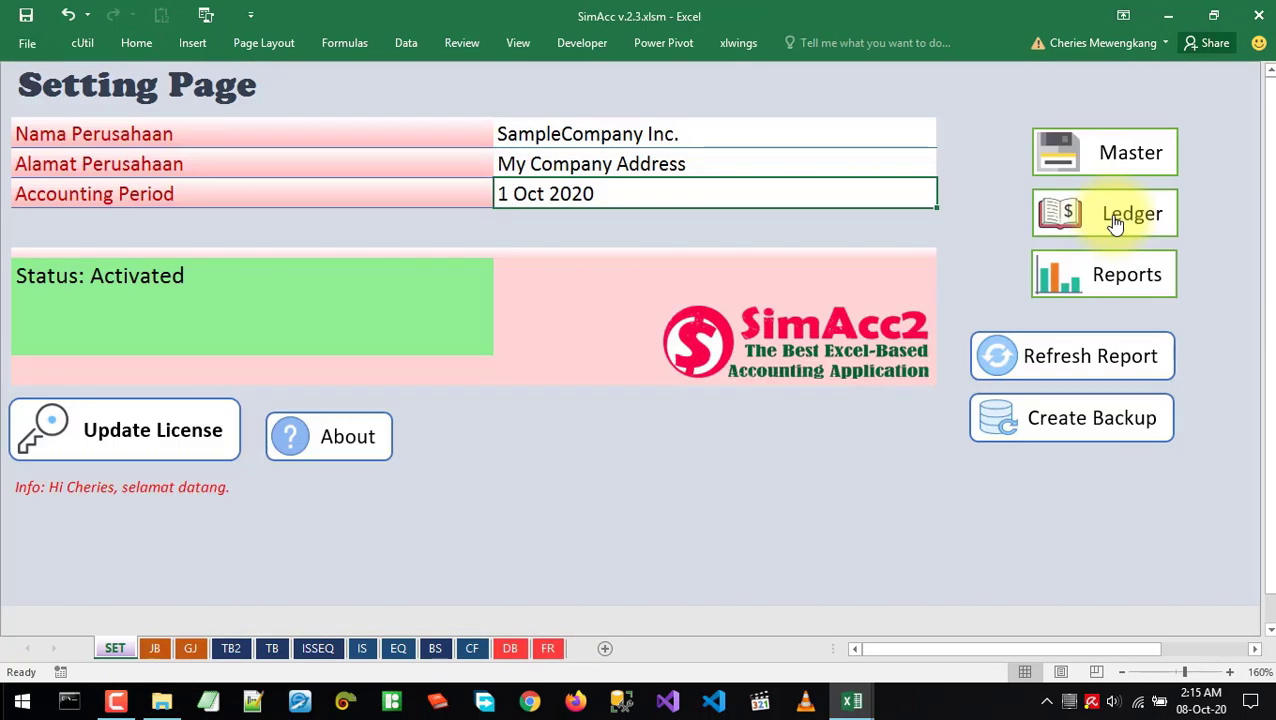
pyautogui.click(1117, 220)
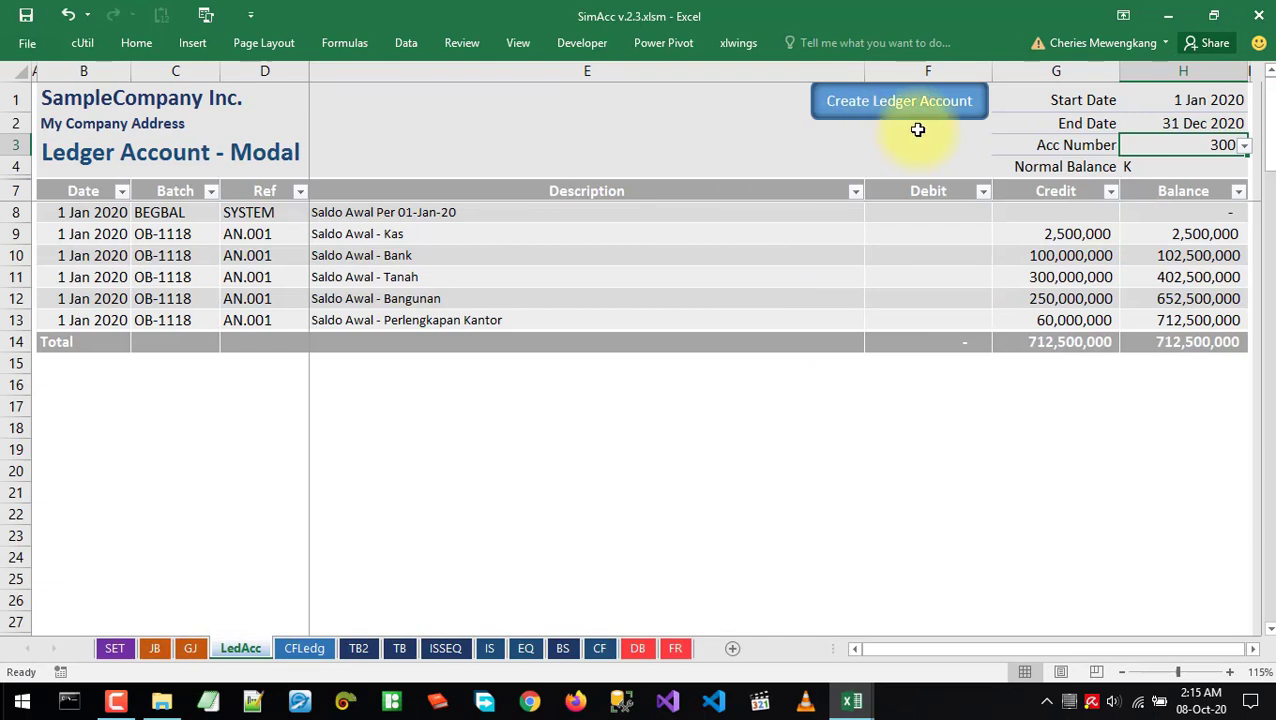
pyautogui.click(949, 249)
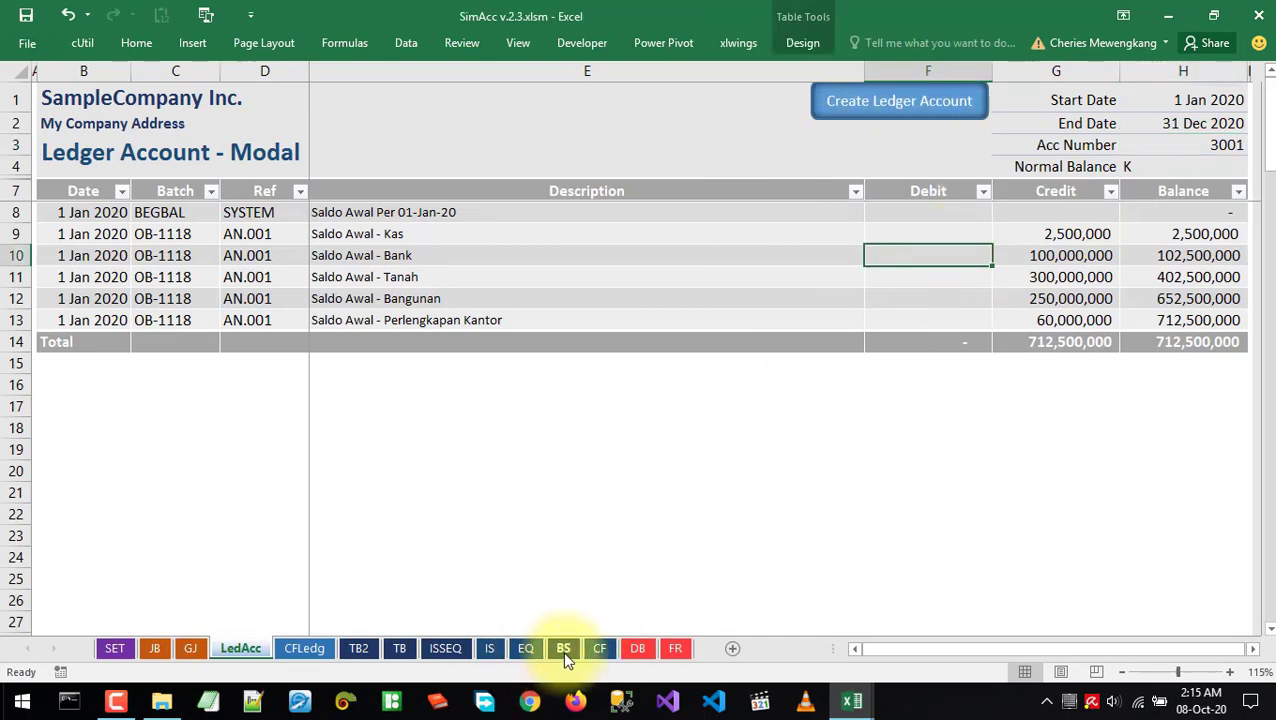
# Examine the Petty Cash row for 2020-01 to 2020-03 in the balance sheet on BS
pyautogui.click(562, 648)
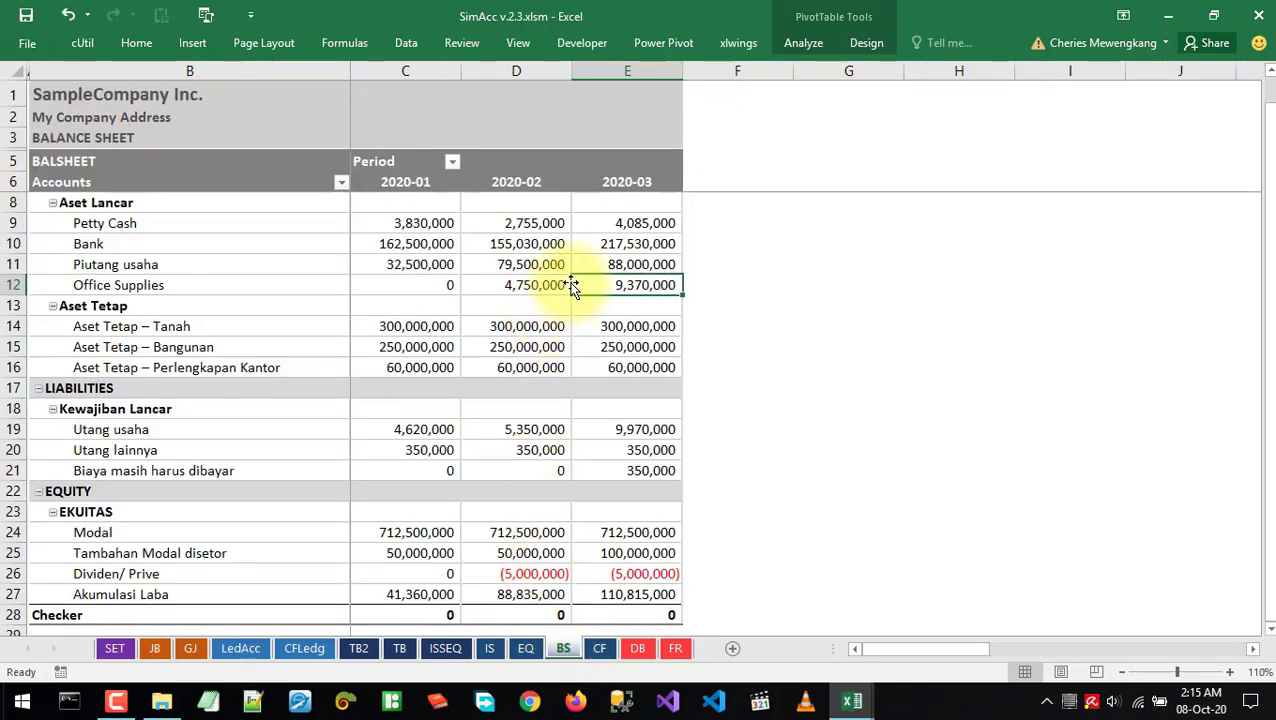
pyautogui.click(604, 229)
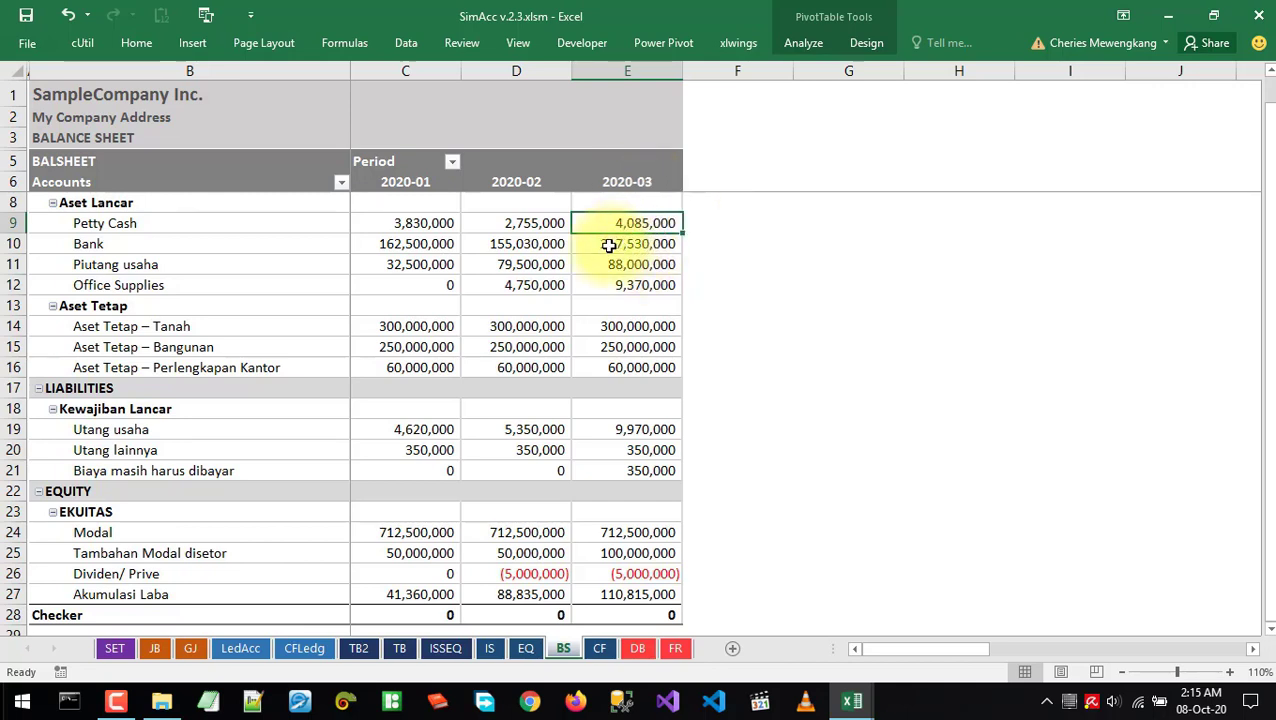
pyautogui.moveTo(160, 226); pyautogui.dragTo(624, 228)
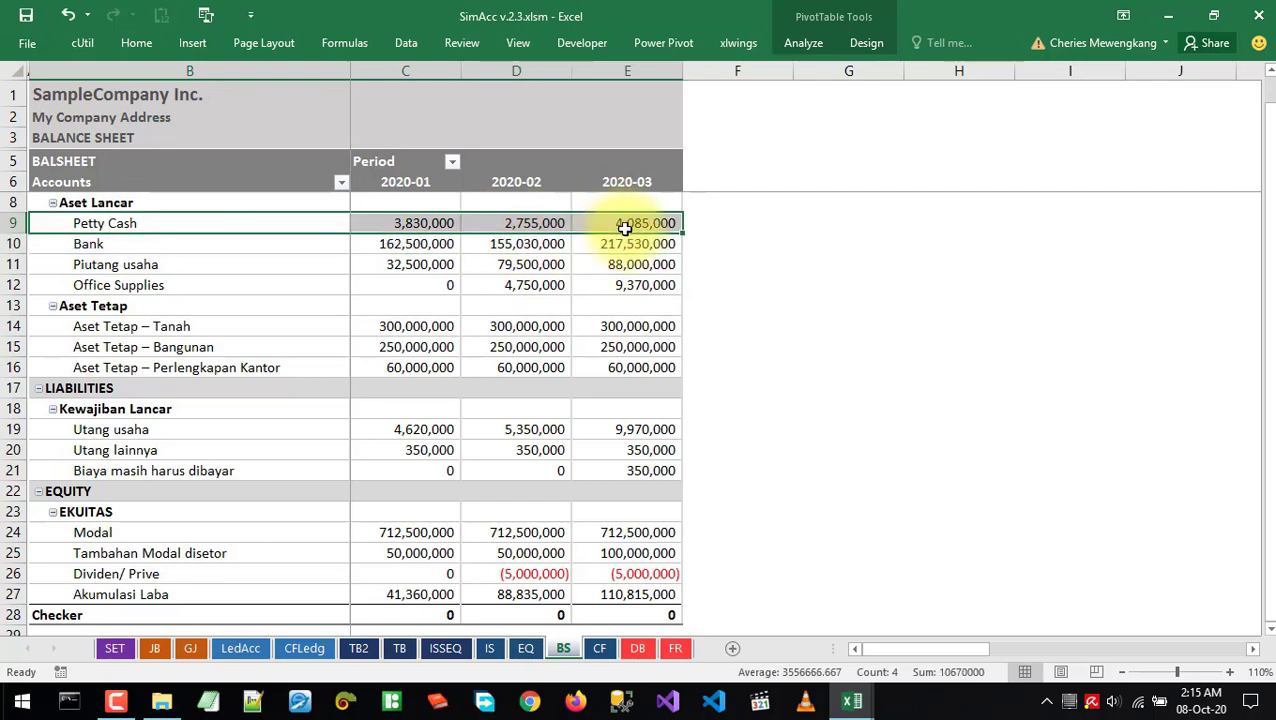
pyautogui.click(624, 226)
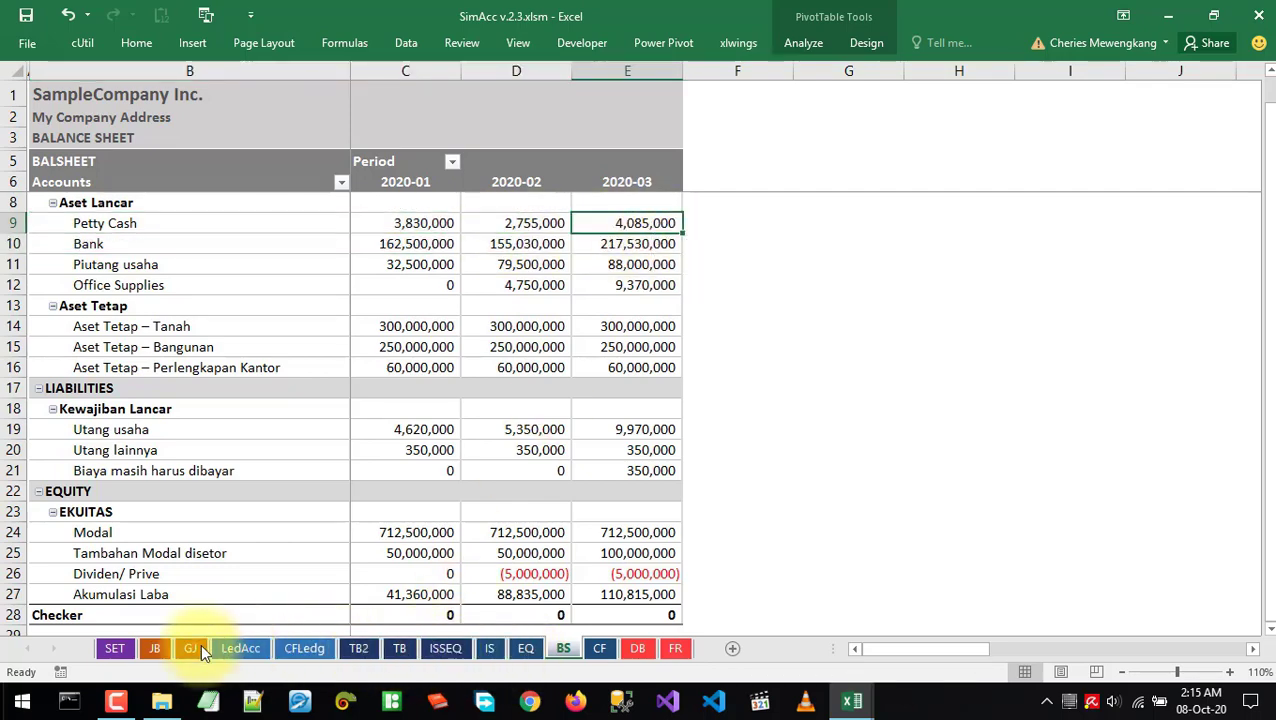
# Set the LedAcc ledger's account number to 1002 for Petty Cash and check the ledger title
pyautogui.click(241, 648)
pyautogui.click(1210, 146)
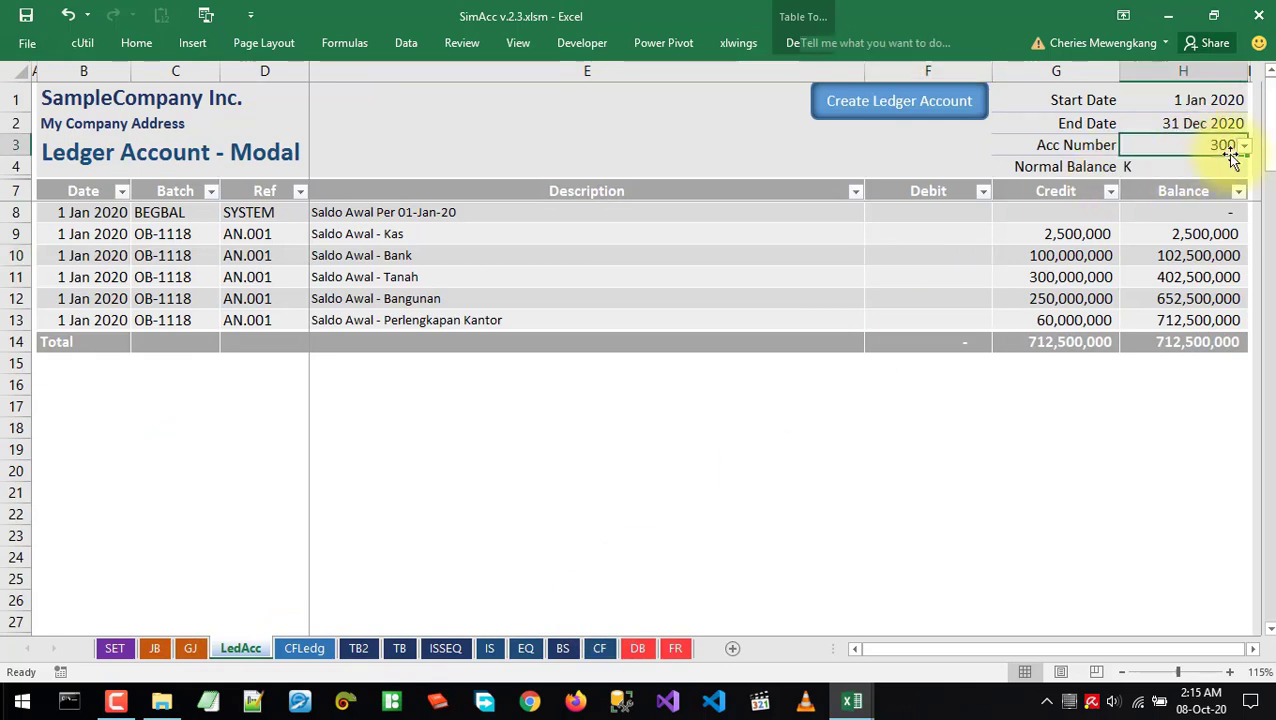
pyautogui.click(1244, 146)
pyautogui.scroll(3, 1240, 213)
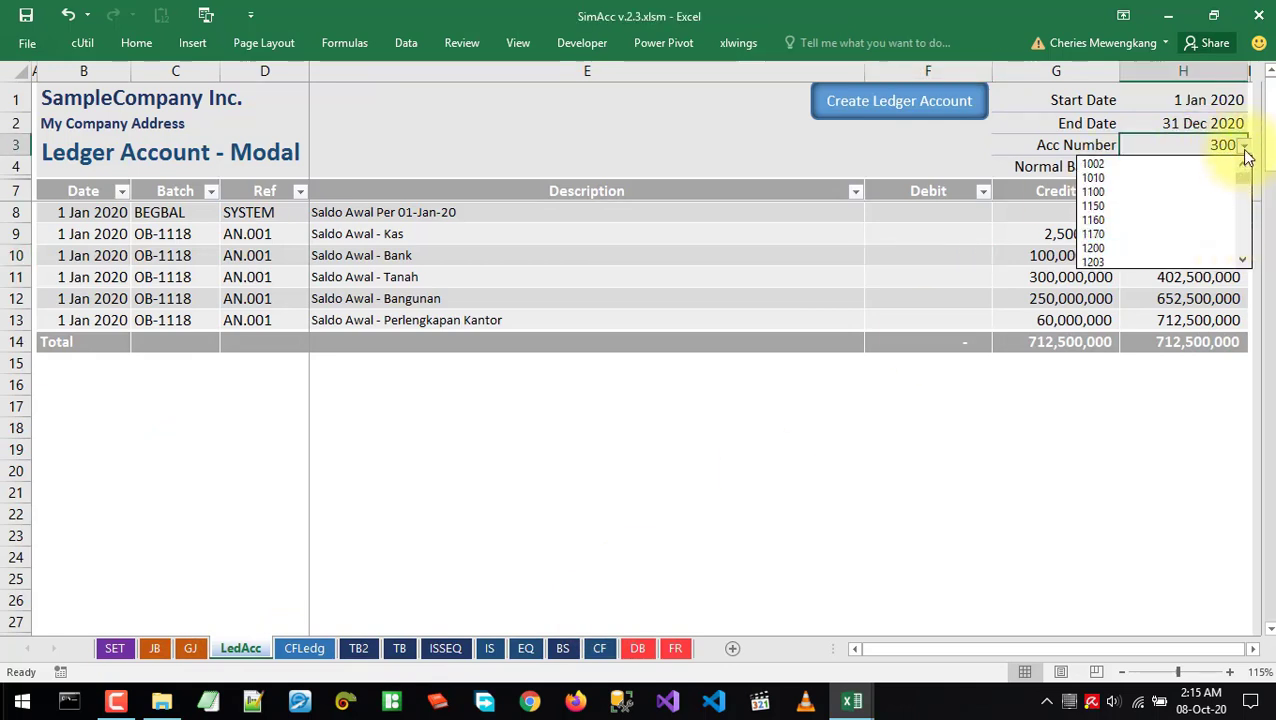
pyautogui.click(1109, 163)
pyautogui.click(632, 242)
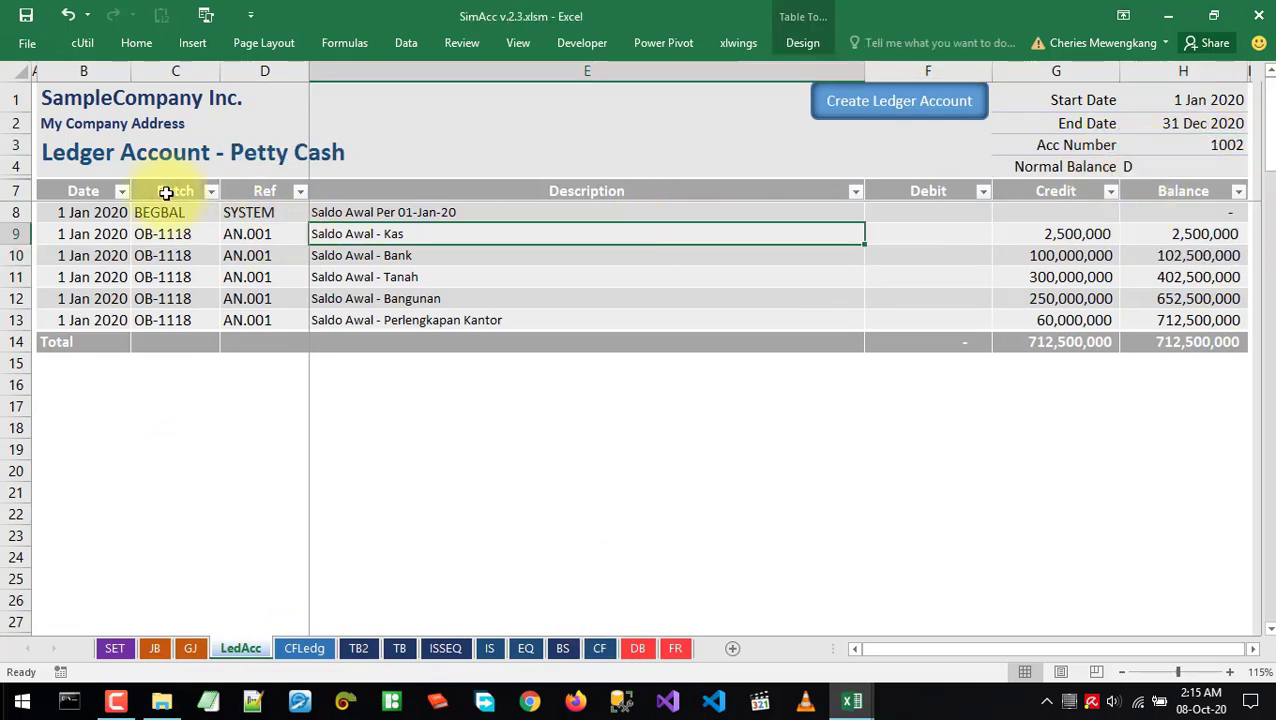
pyautogui.click(113, 154)
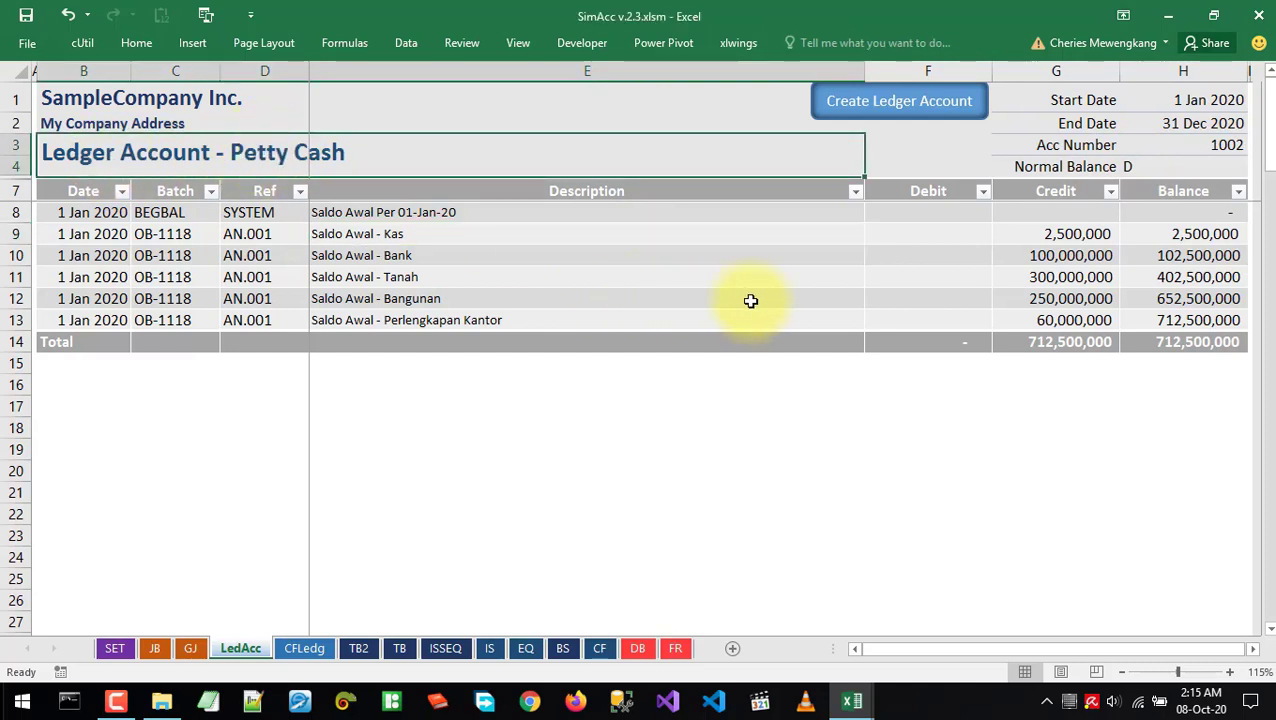
# Set the ledger's start date to 1 Jan 2020 and its end date to 31 Mar 2020
pyautogui.click(1180, 100)
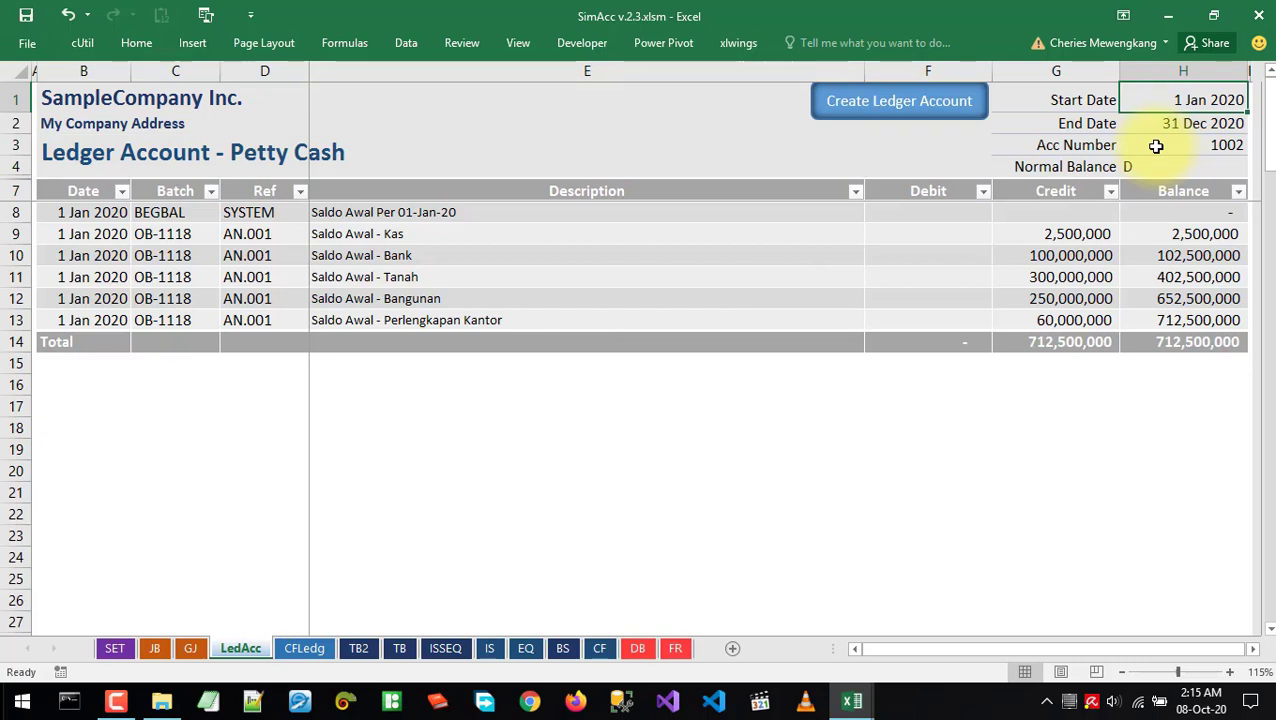
pyautogui.write('1')
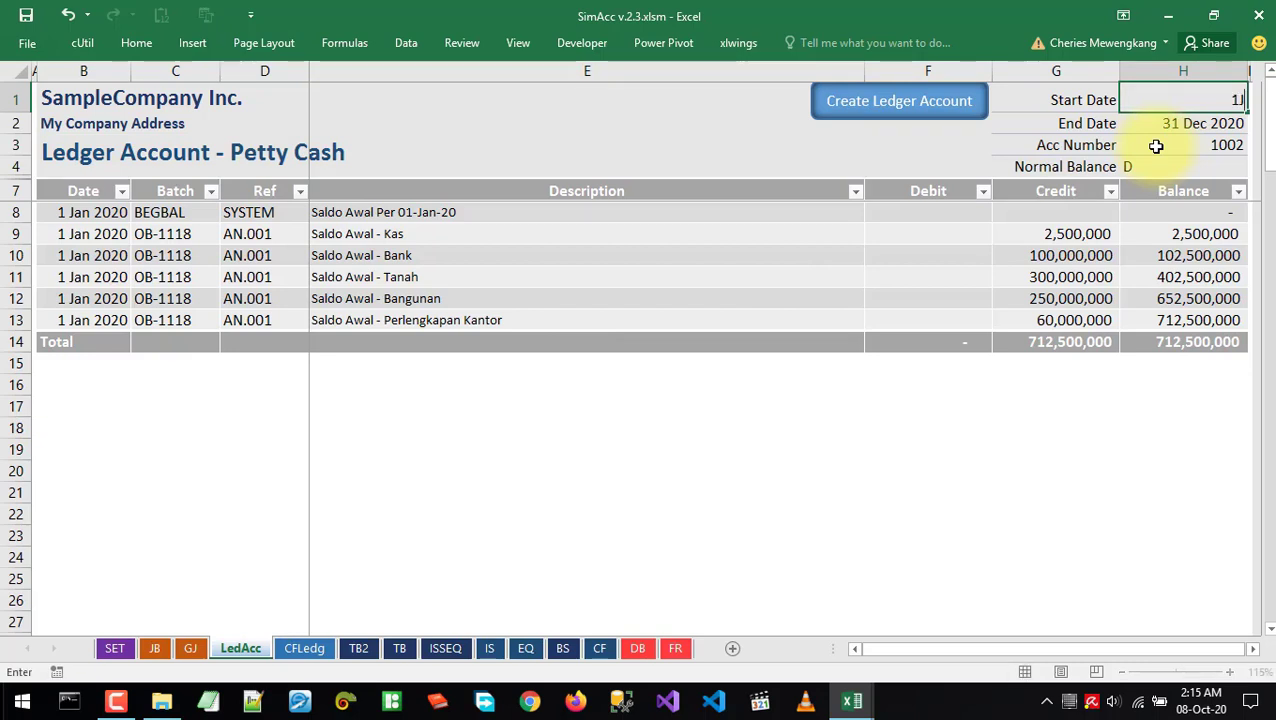
pyautogui.press('Down')
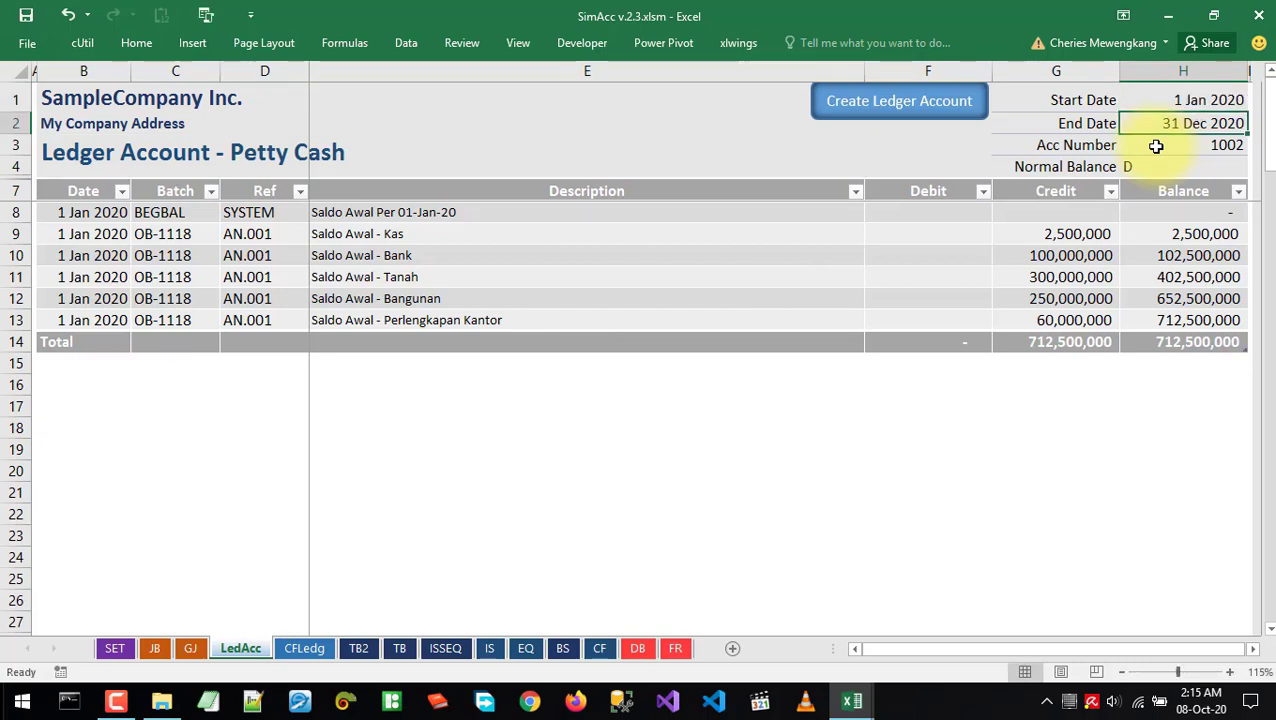
pyautogui.write('31')
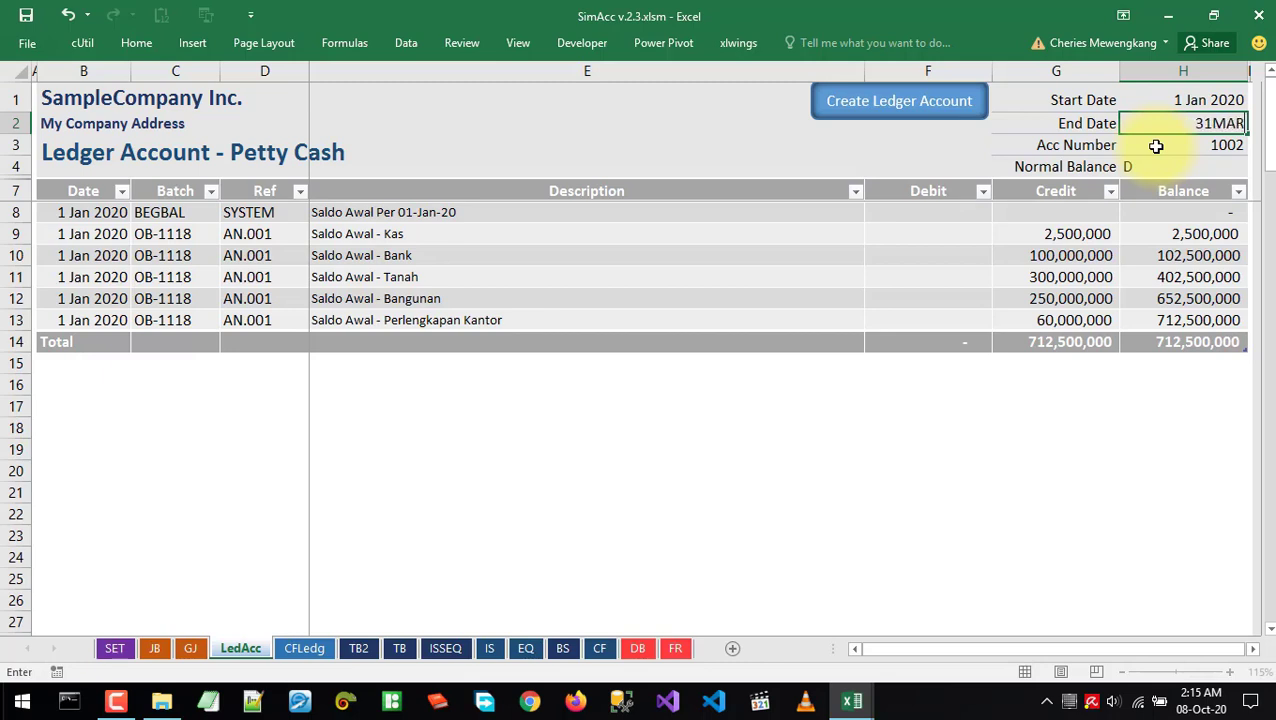
pyautogui.write('MAR')
pyautogui.press('Return')
pyautogui.click(960, 254)
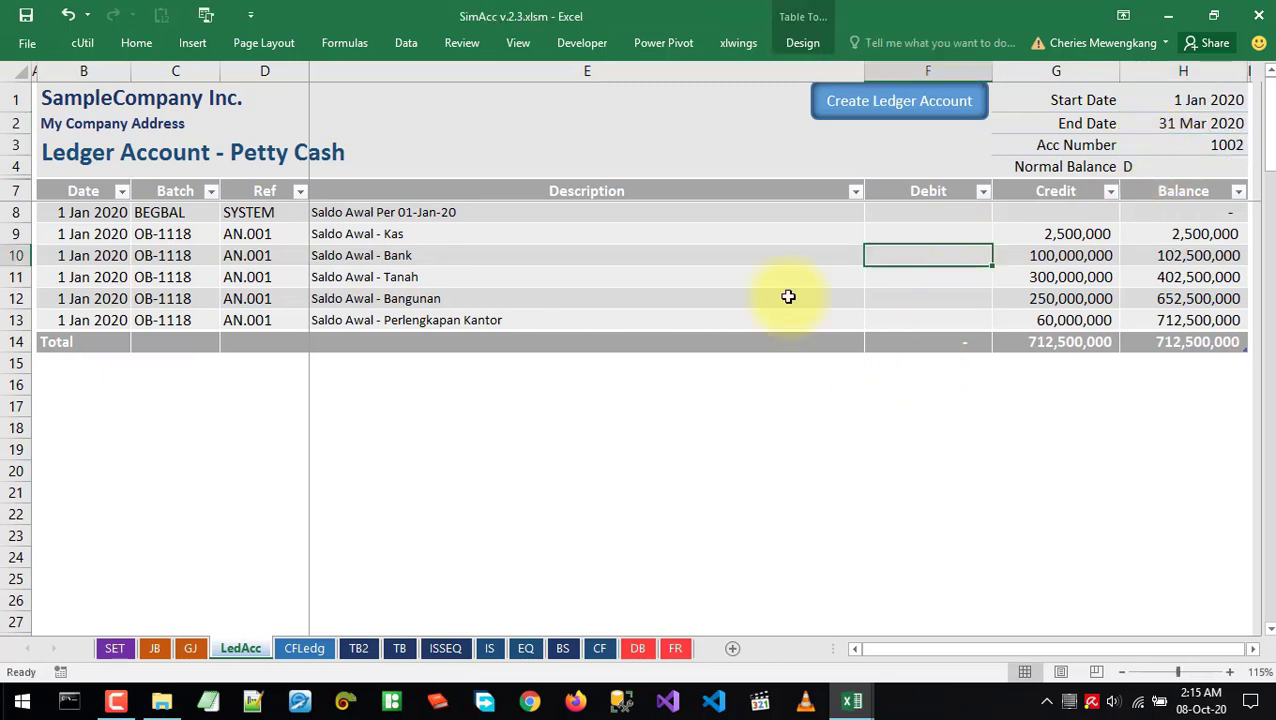
# Create the Petty Cash ledger account for the chosen dates and dismiss the completion message
pyautogui.click(890, 105)
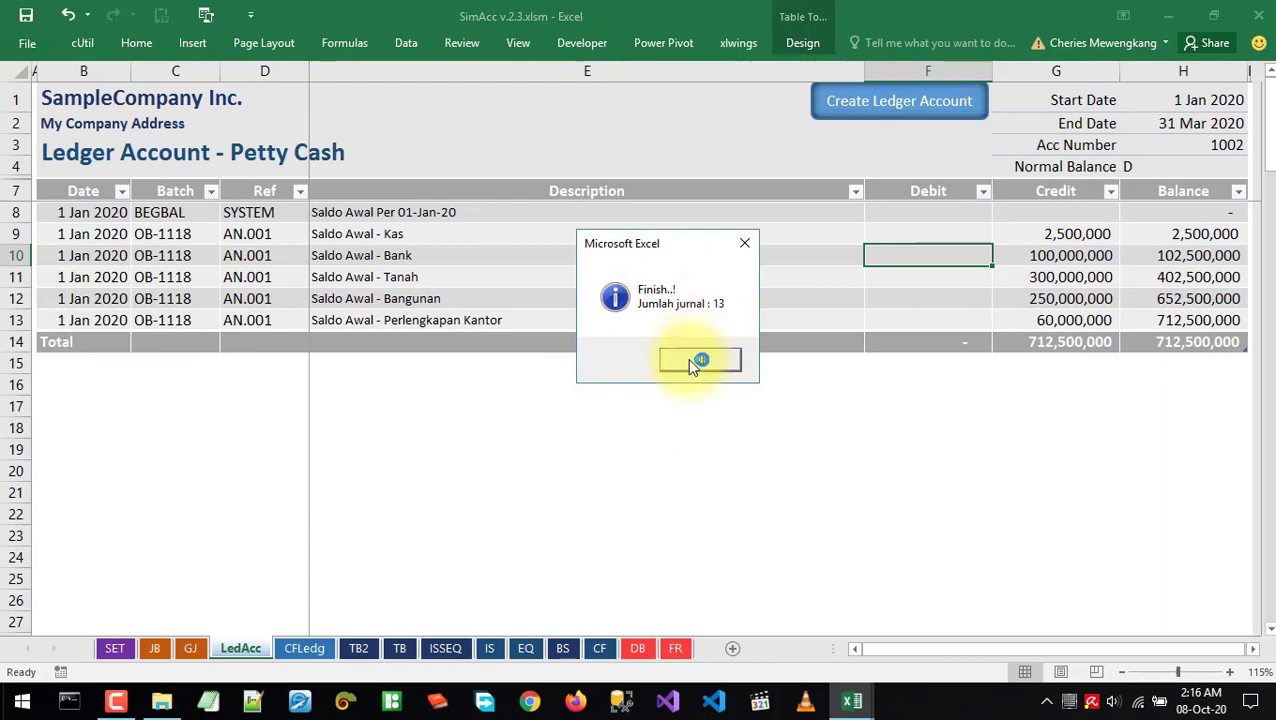
pyautogui.click(701, 359)
pyautogui.click(658, 292)
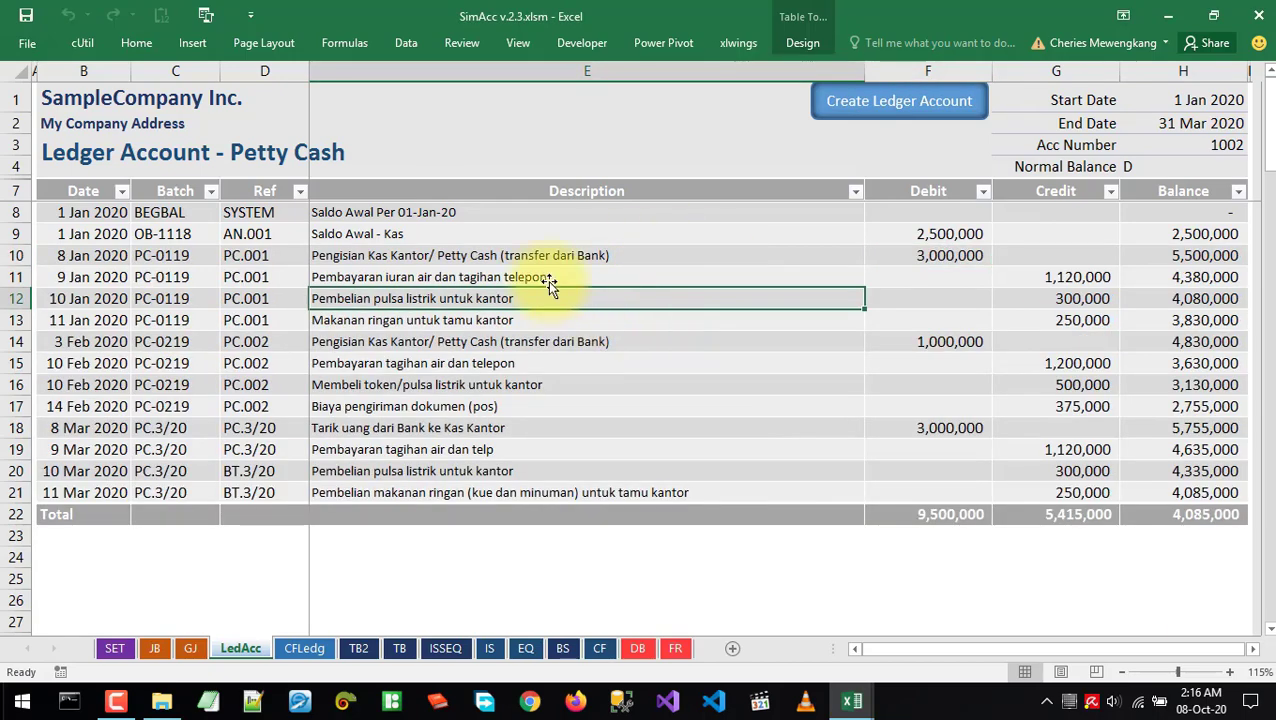
# Compare the Petty Cash ledger's closing balance with the 2020-03 Petty Cash on BS, and check the 2020-03 Bank value
pyautogui.click(1176, 518)
pyautogui.press('Up')
pyautogui.press('Up')
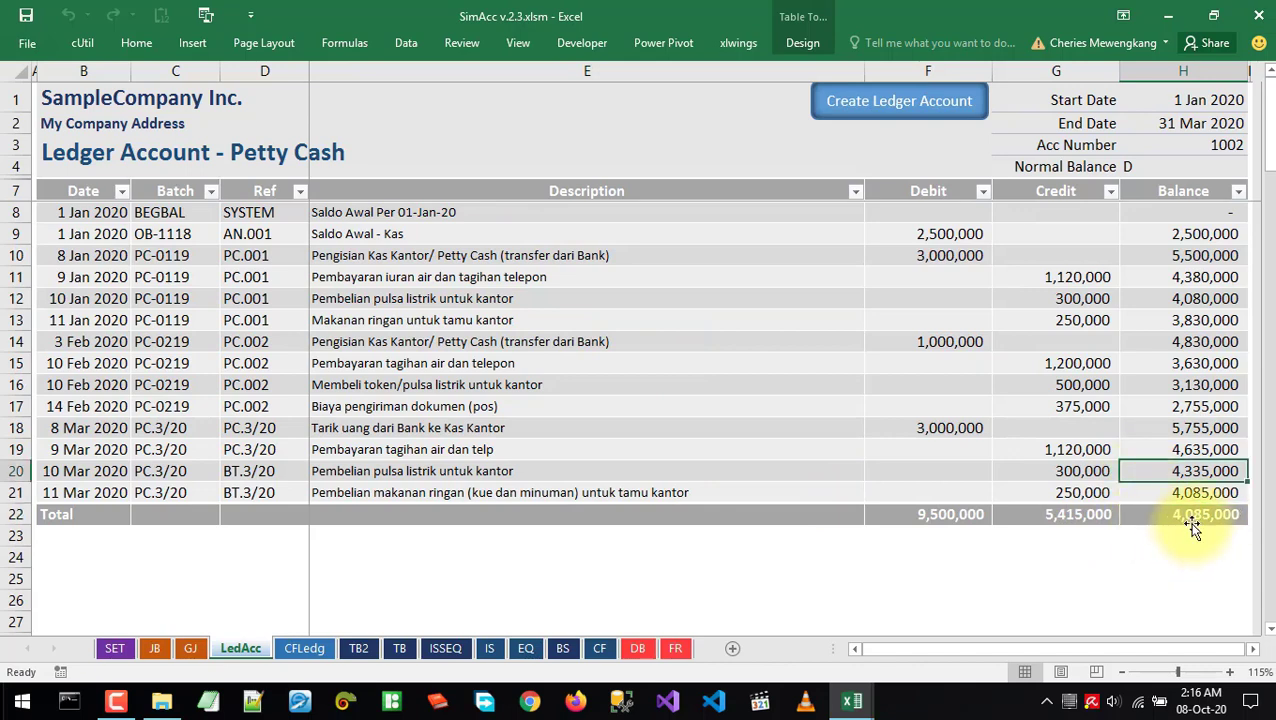
pyautogui.click(1192, 518)
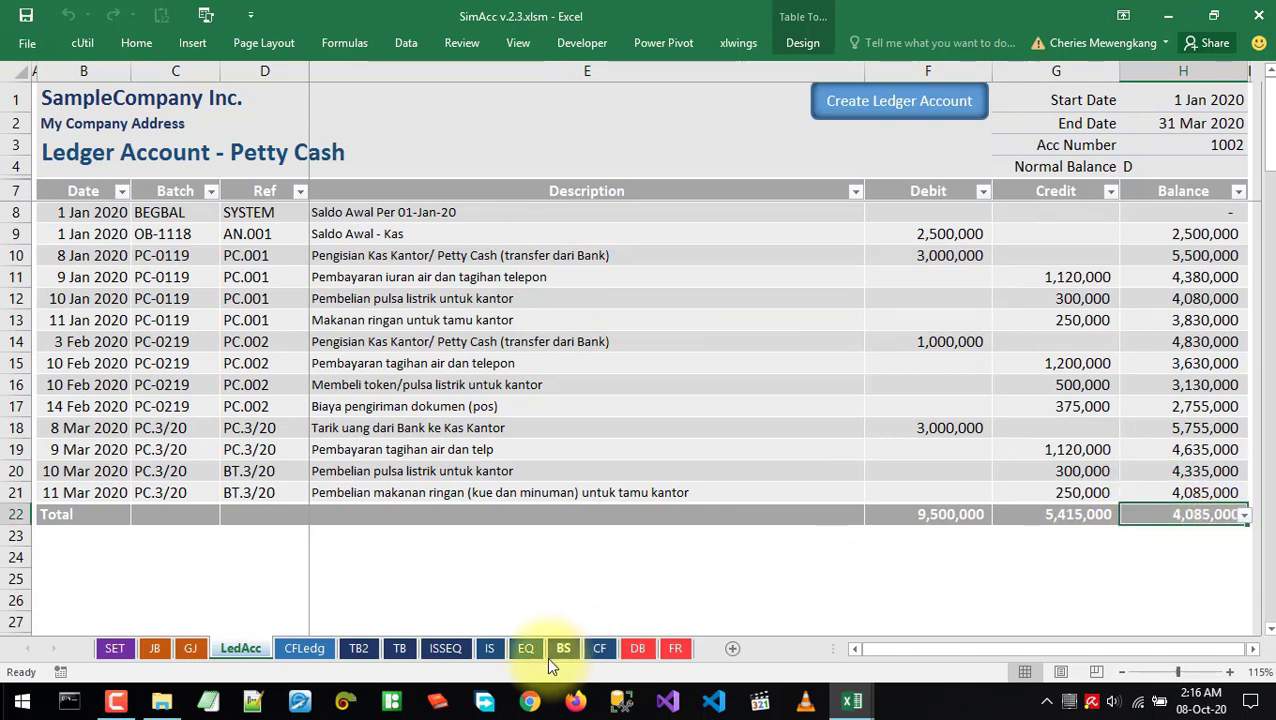
pyautogui.click(562, 652)
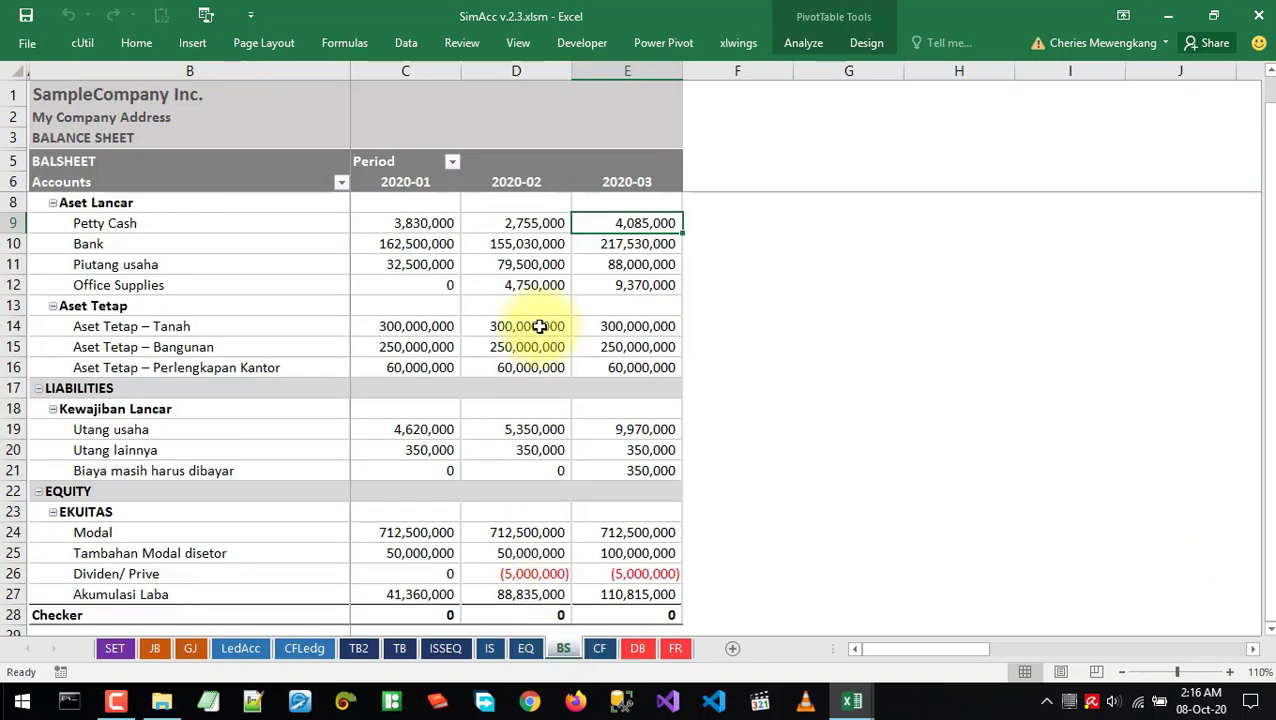
pyautogui.click(600, 243)
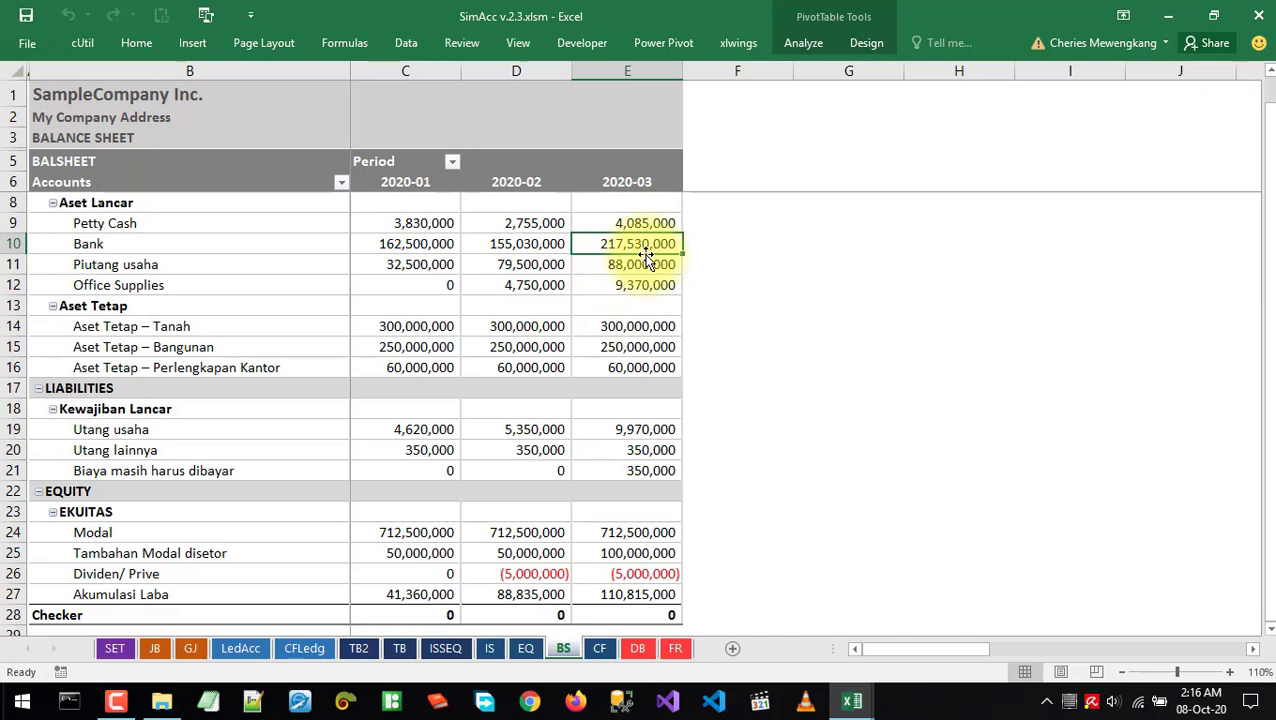
# Set the LedAcc ledger's account number to 1010 for Bank, create the ledger account, and dismiss the completion message
pyautogui.click(242, 648)
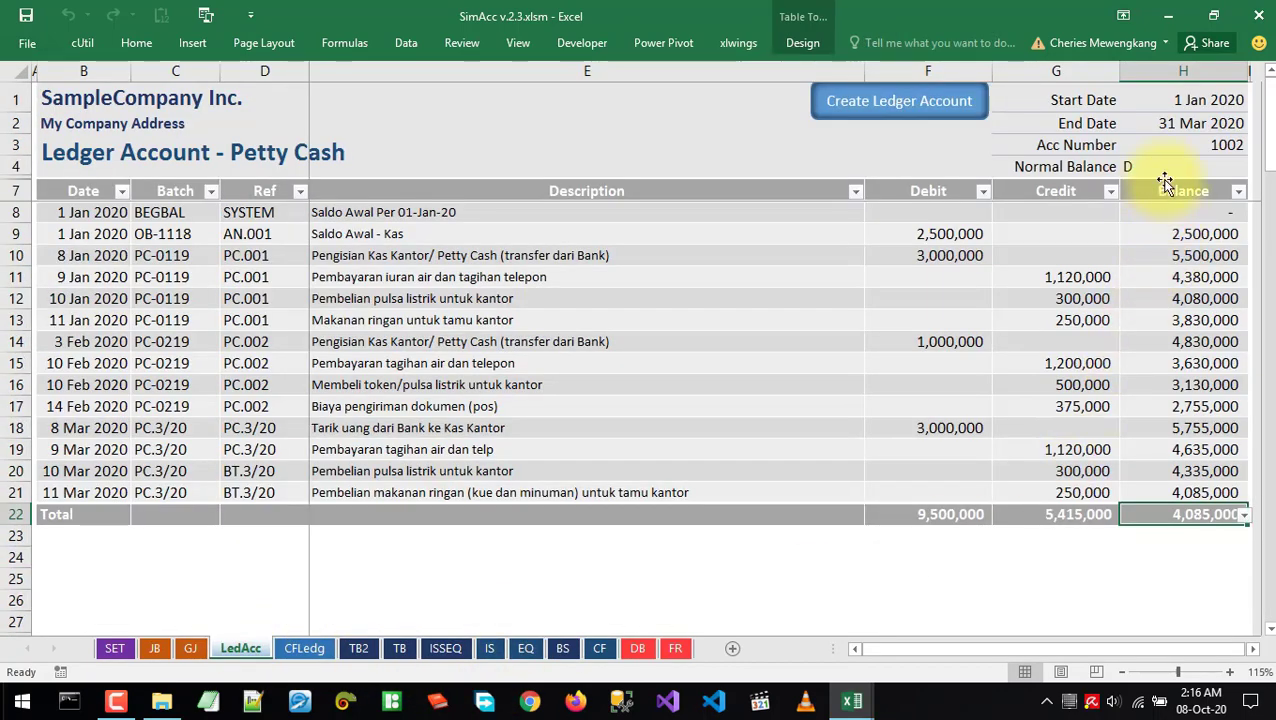
pyautogui.click(1222, 145)
pyautogui.click(1244, 145)
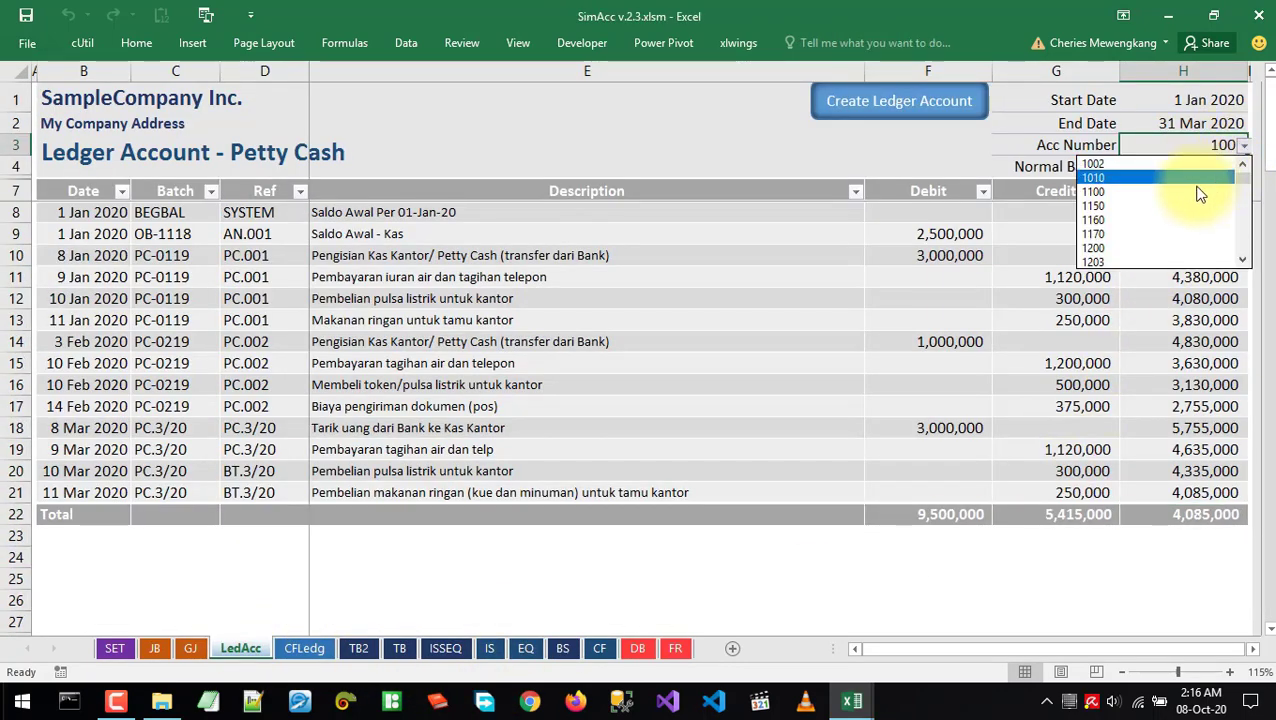
pyautogui.click(1100, 180)
pyautogui.click(248, 156)
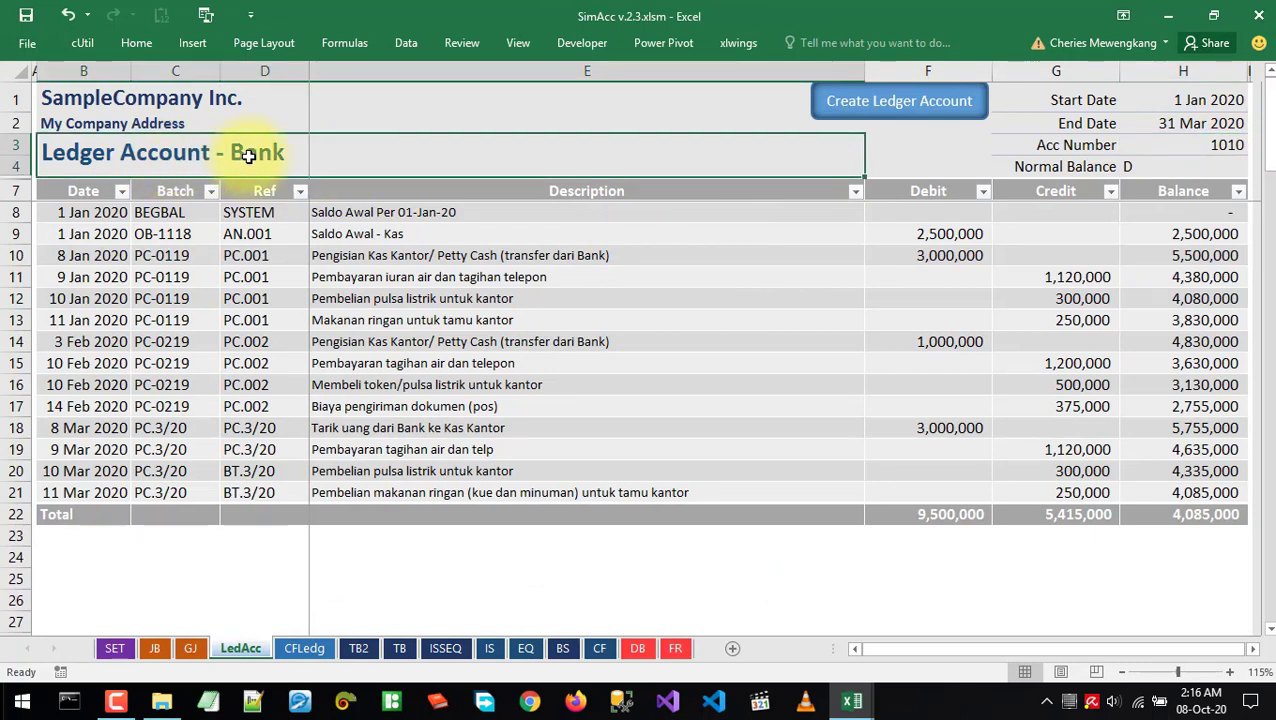
pyautogui.click(898, 103)
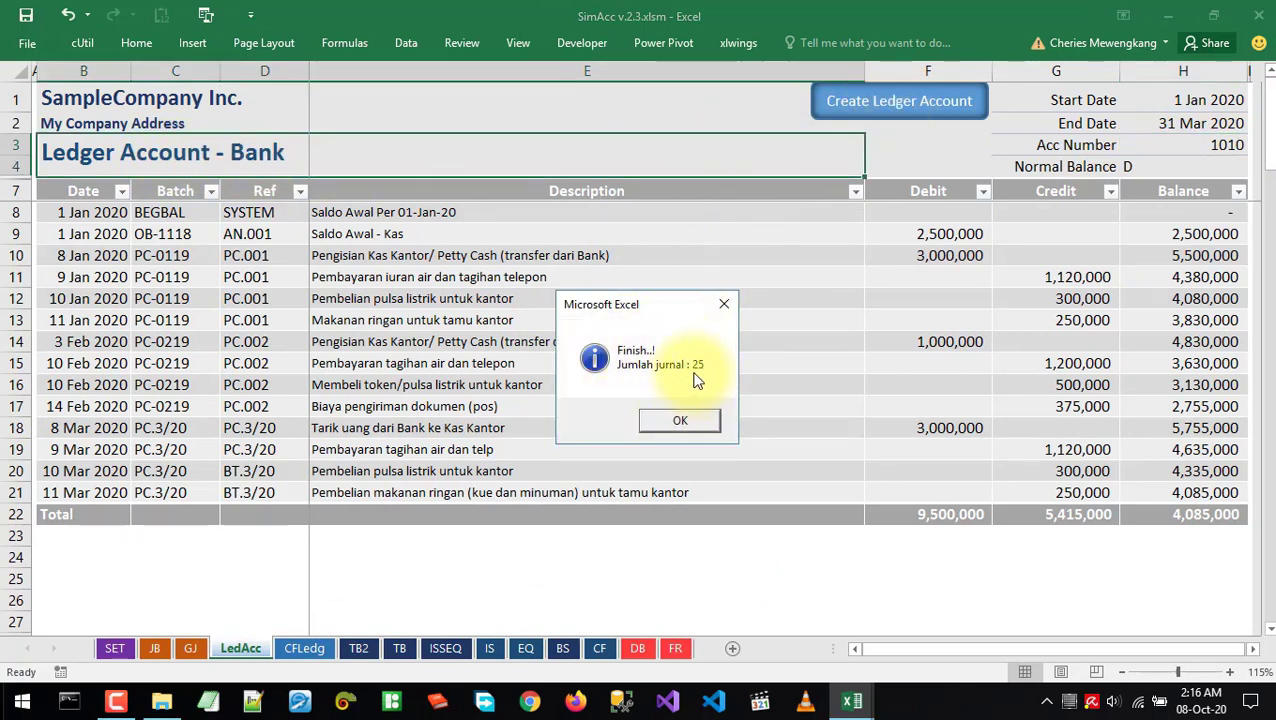
pyautogui.click(676, 423)
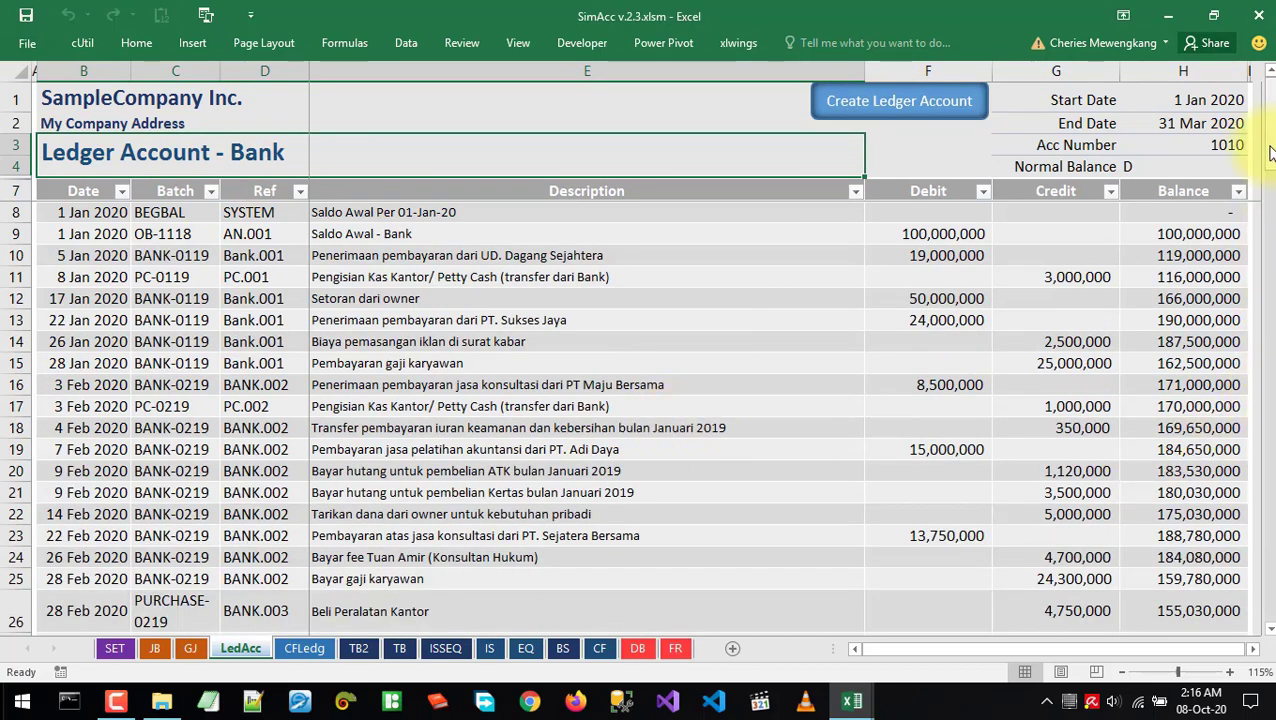
# Compare the Bank ledger's closing balance with the 2020-03 Bank value on BS
pyautogui.moveTo(1264, 145); pyautogui.dragTo(1255, 327)
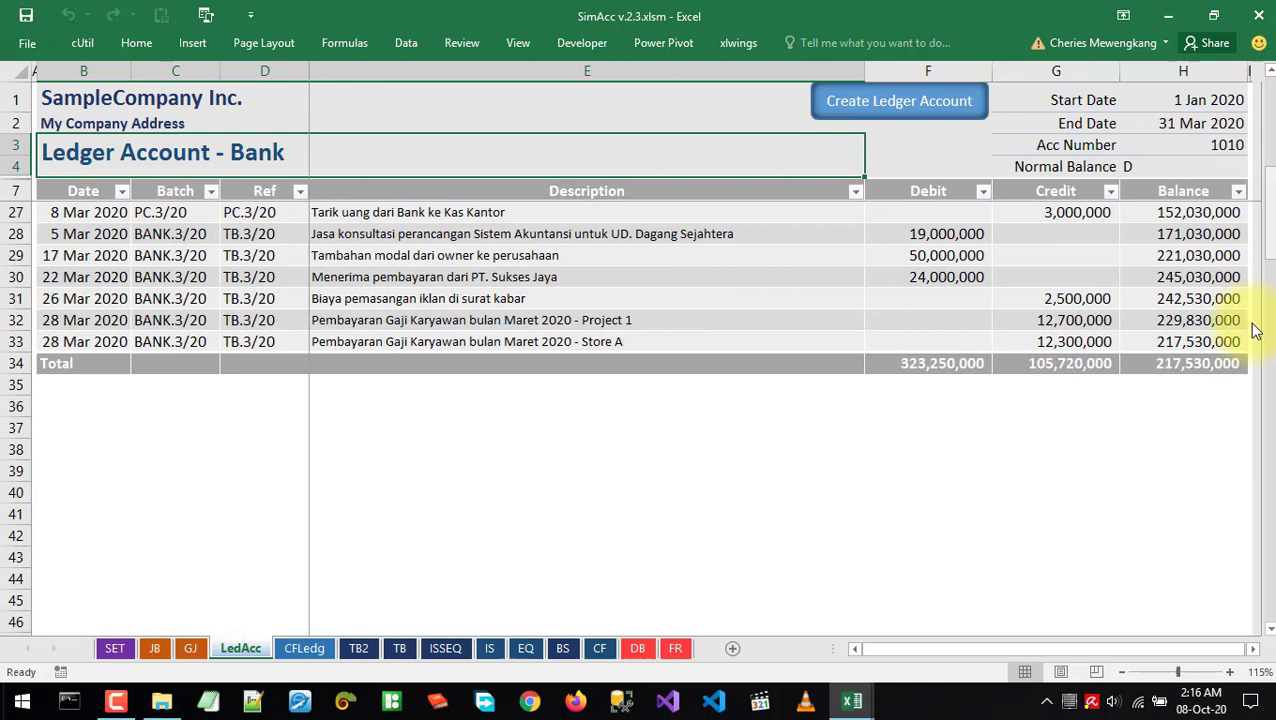
pyautogui.click(1170, 366)
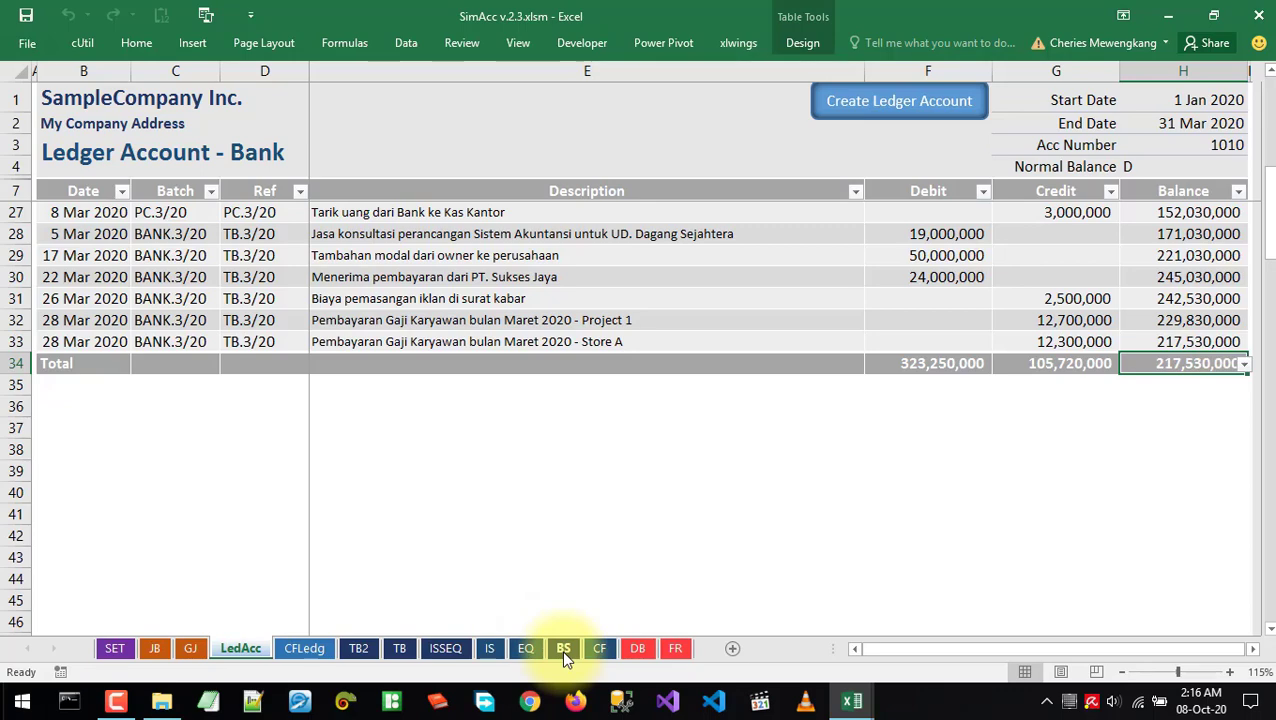
pyautogui.click(563, 649)
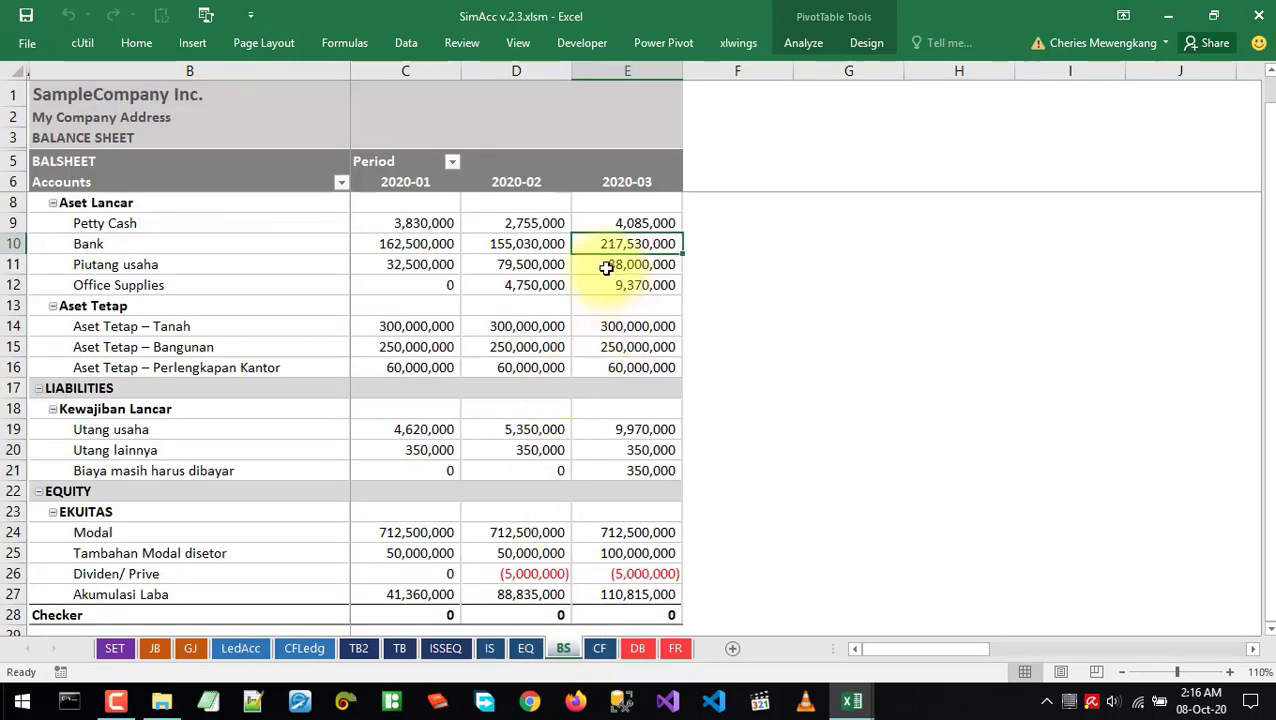
# Set the Bank ledger's start date on LedAcc to 1 Mar 2020, recreate the ledger account, and dismiss the completion message
pyautogui.click(240, 649)
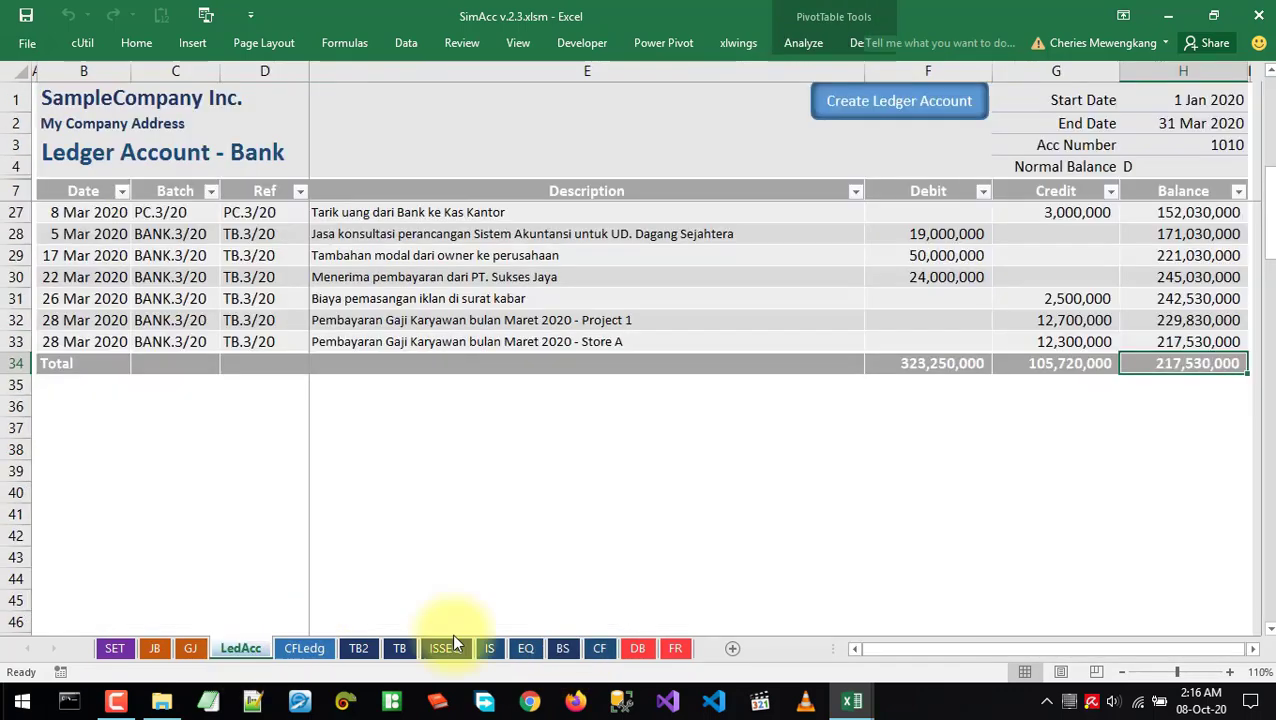
pyautogui.click(1182, 105)
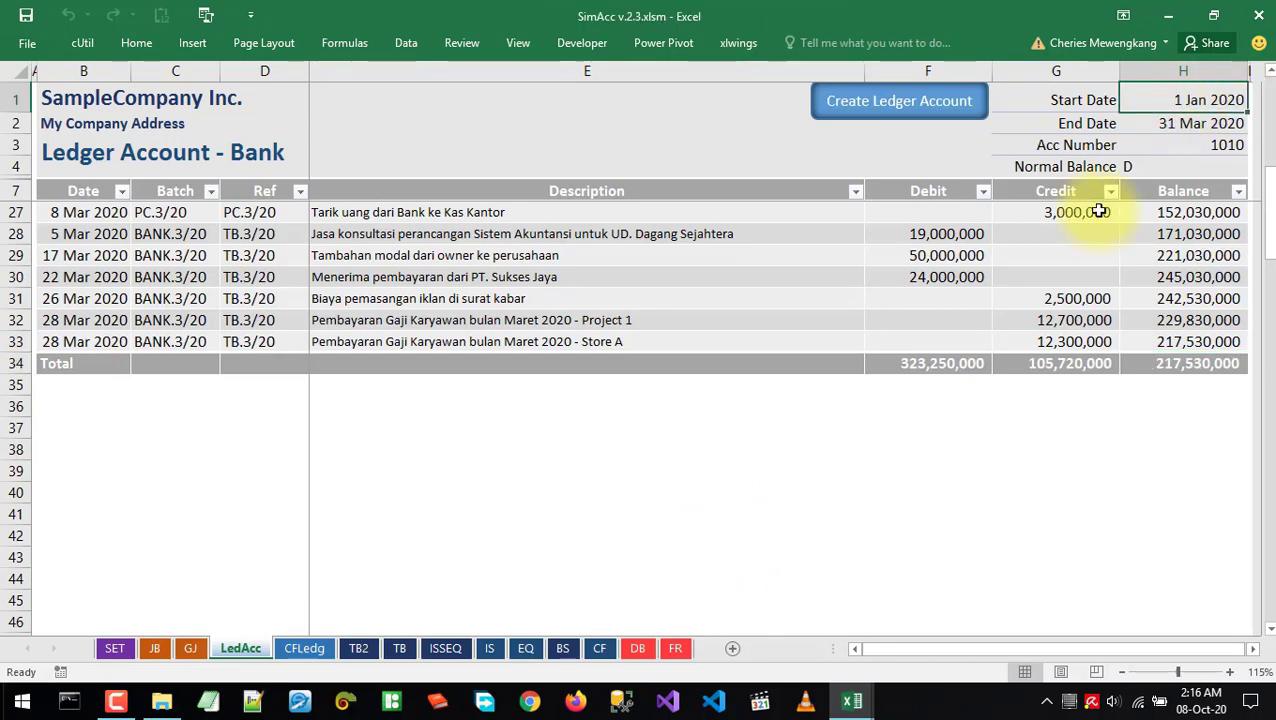
pyautogui.moveTo(1265, 219); pyautogui.dragTo(1266, 95)
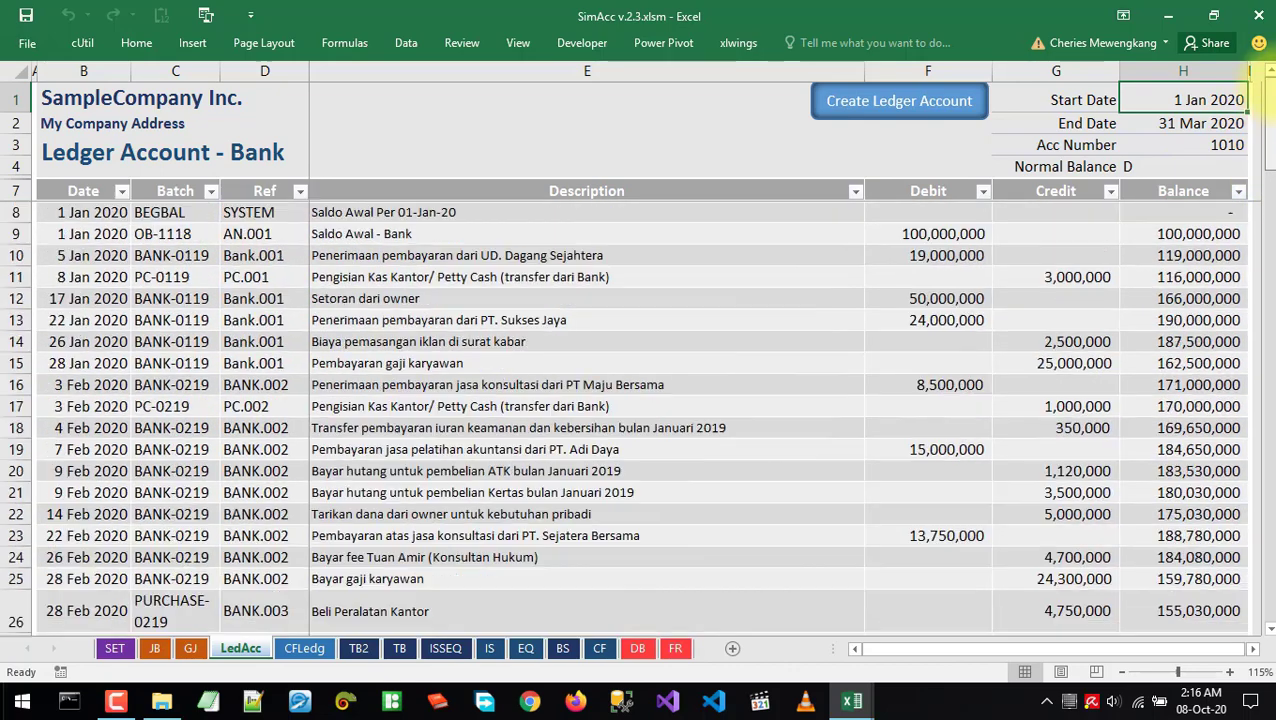
pyautogui.write('1MA')
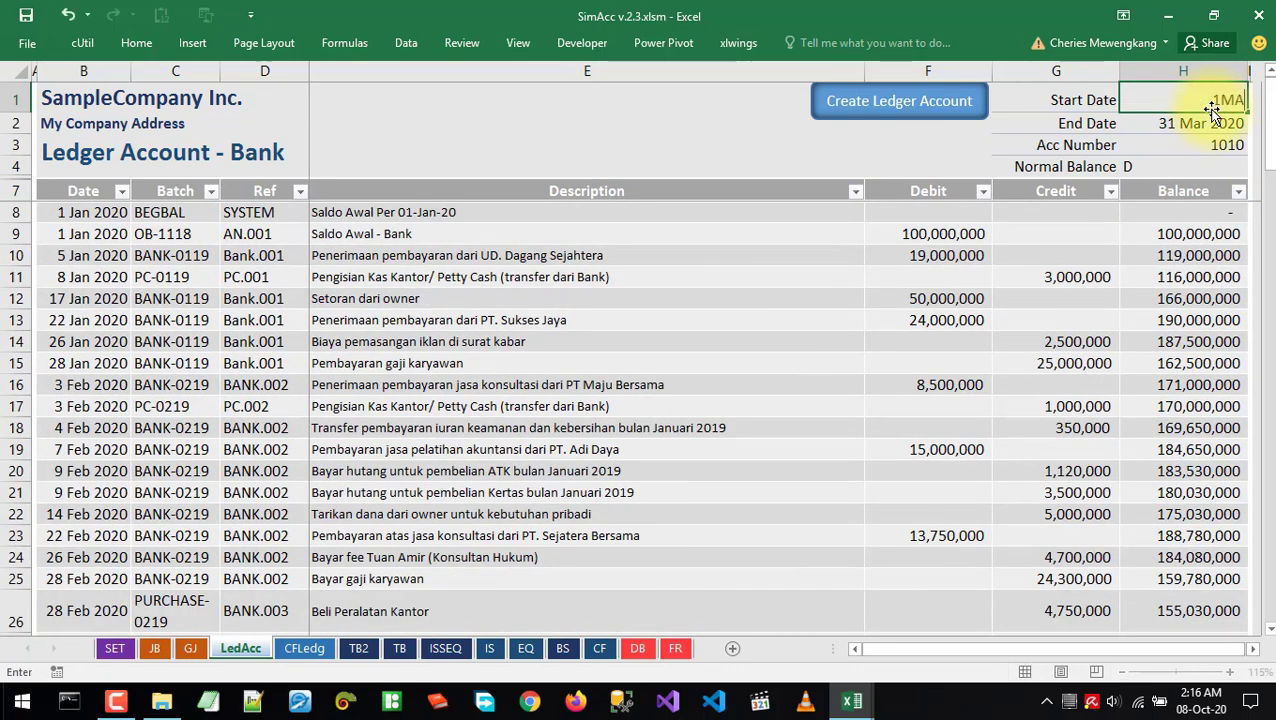
pyautogui.write('R')
pyautogui.press('Return')
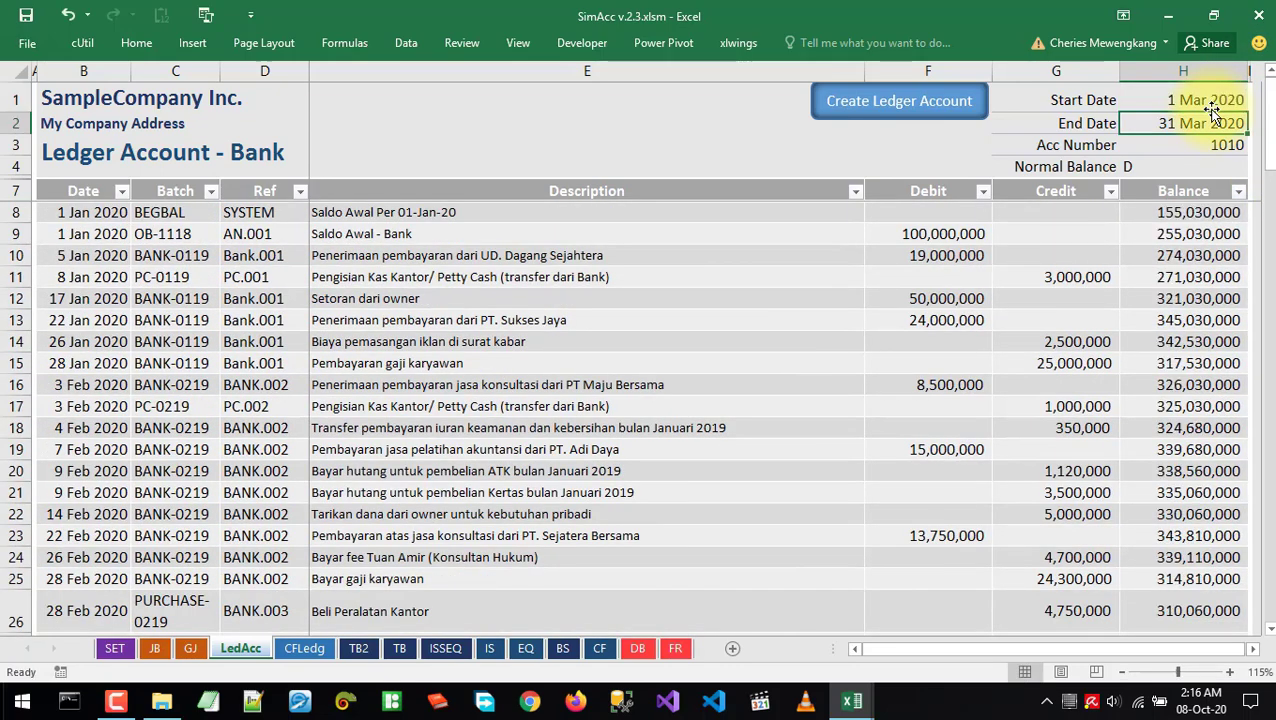
pyautogui.click(890, 103)
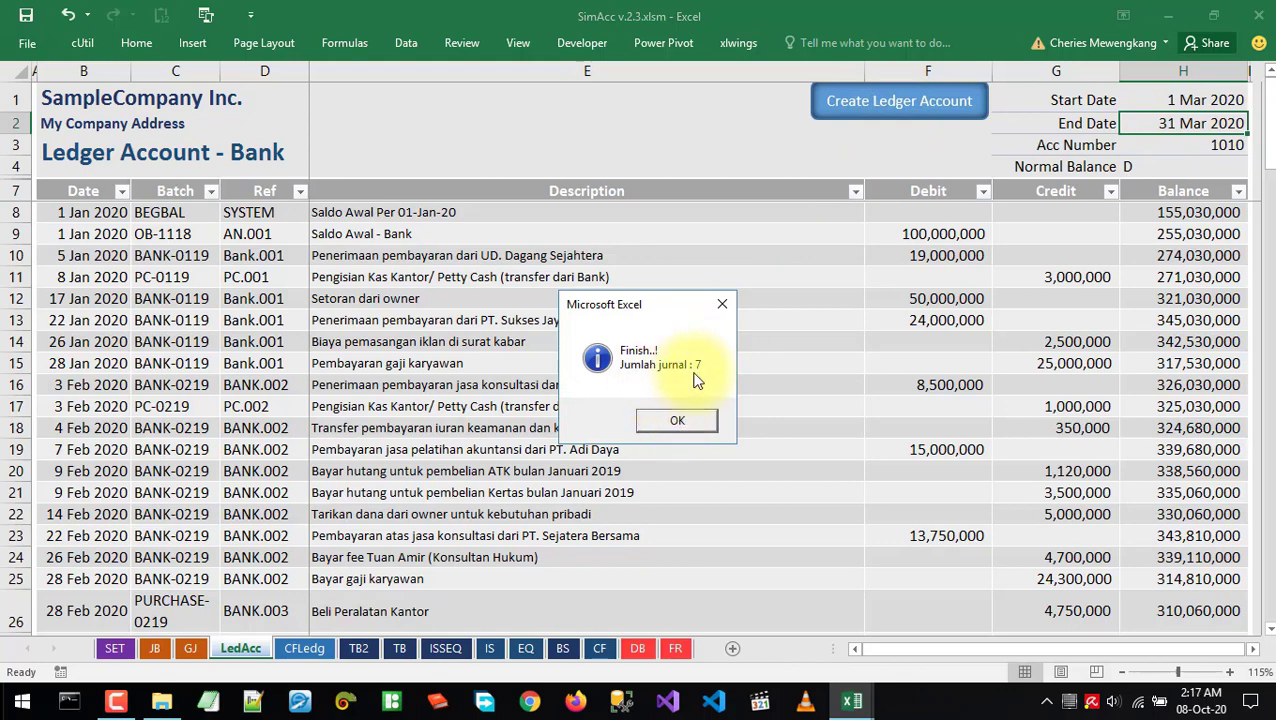
pyautogui.click(679, 421)
pyautogui.click(792, 321)
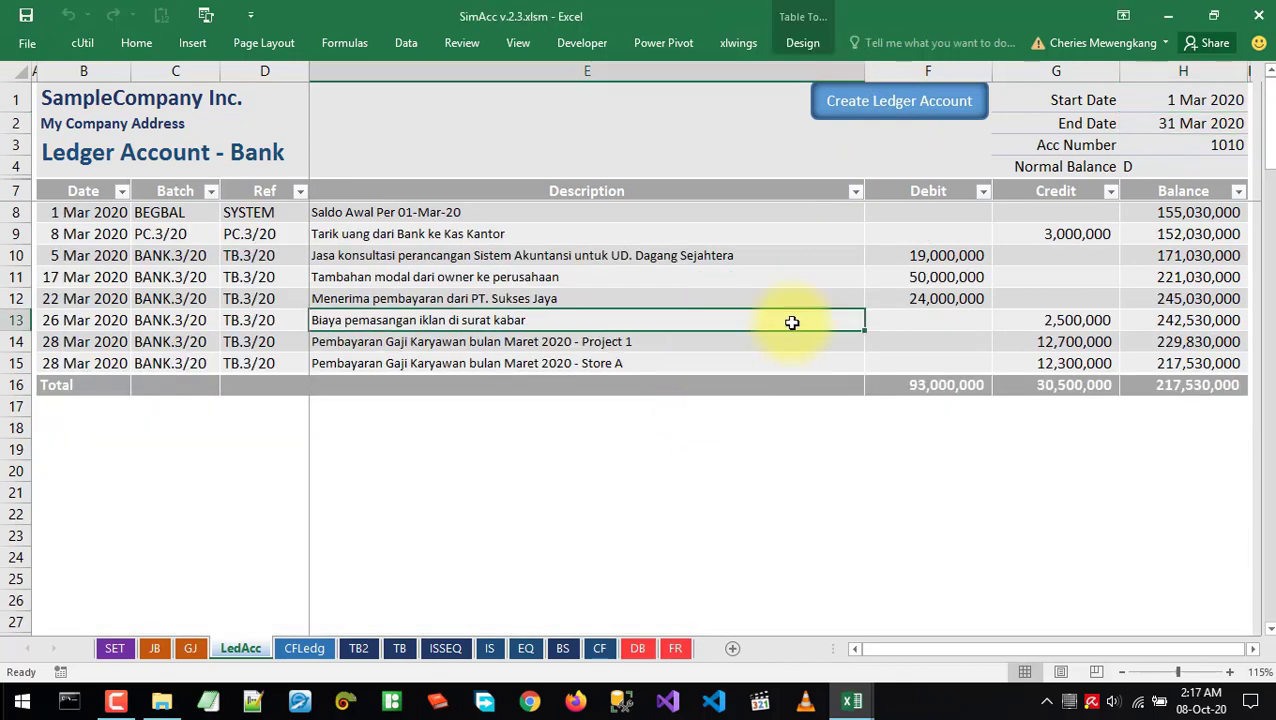
# Compare the March Bank ledger's opening and closing balances with the 2020-02 and 2020-03 Bank values on BS
pyautogui.click(1168, 388)
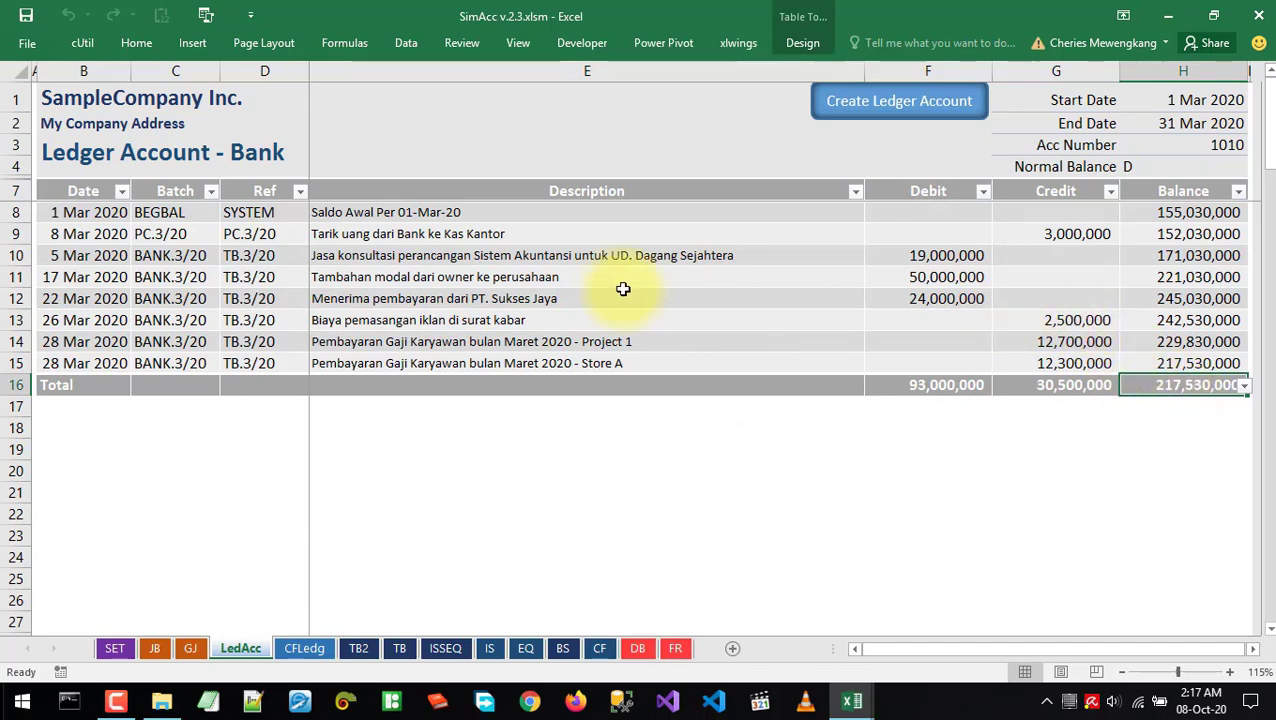
pyautogui.click(478, 212)
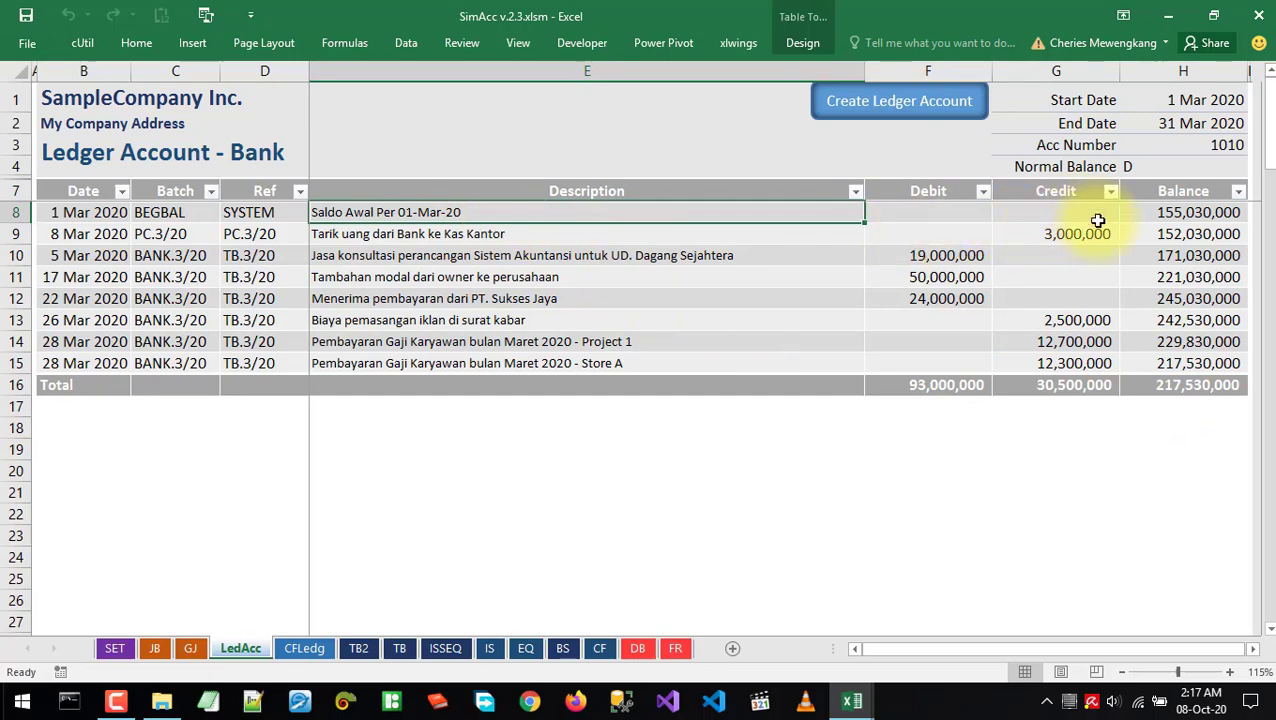
pyautogui.click(1133, 212)
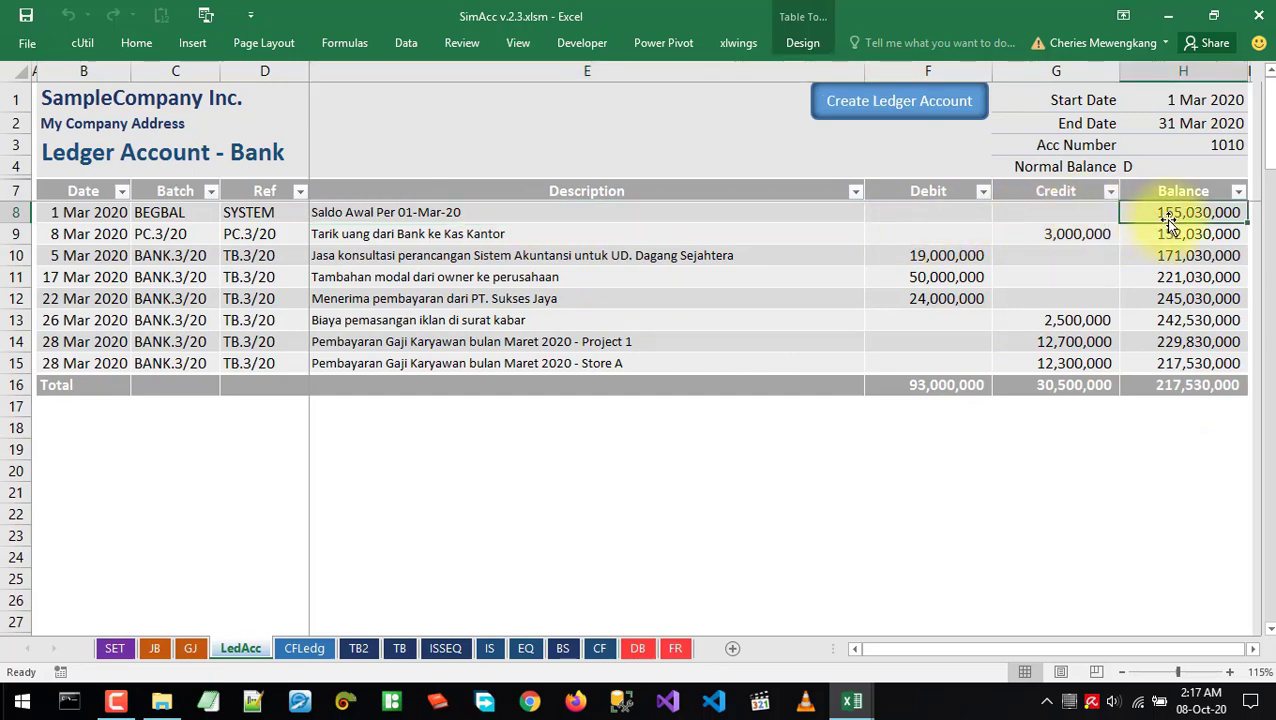
pyautogui.click(563, 648)
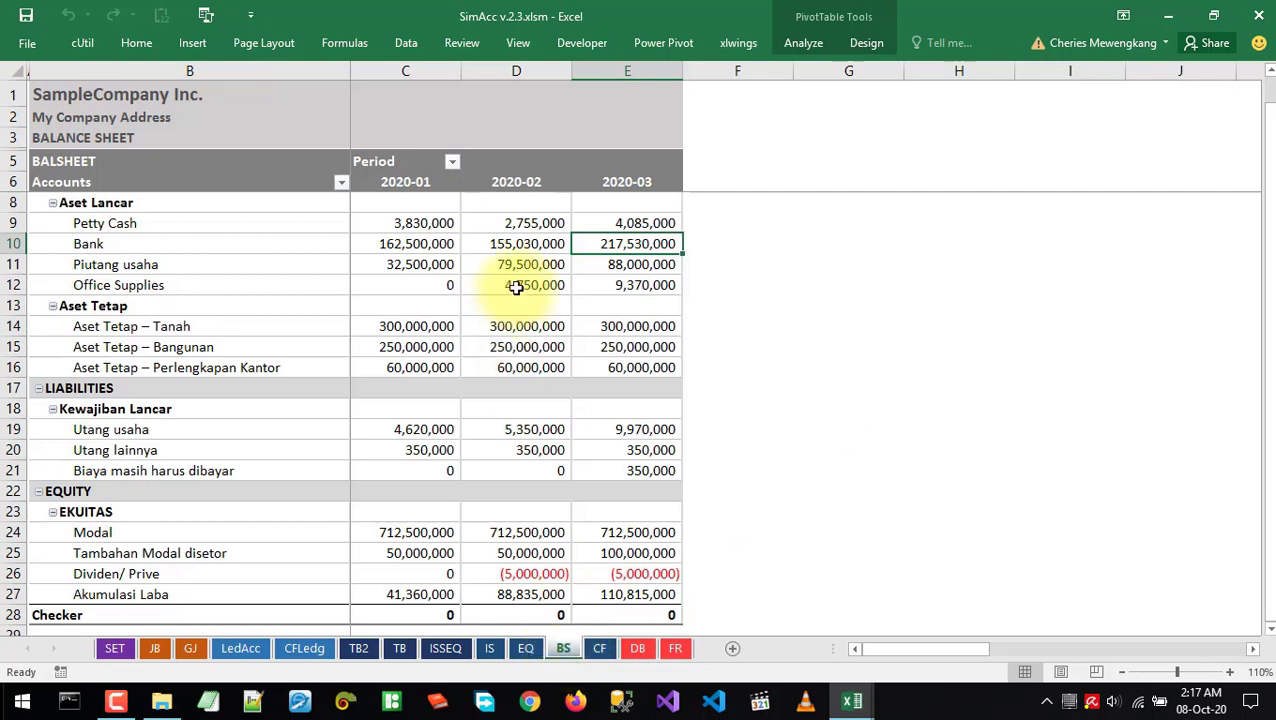
pyautogui.click(505, 248)
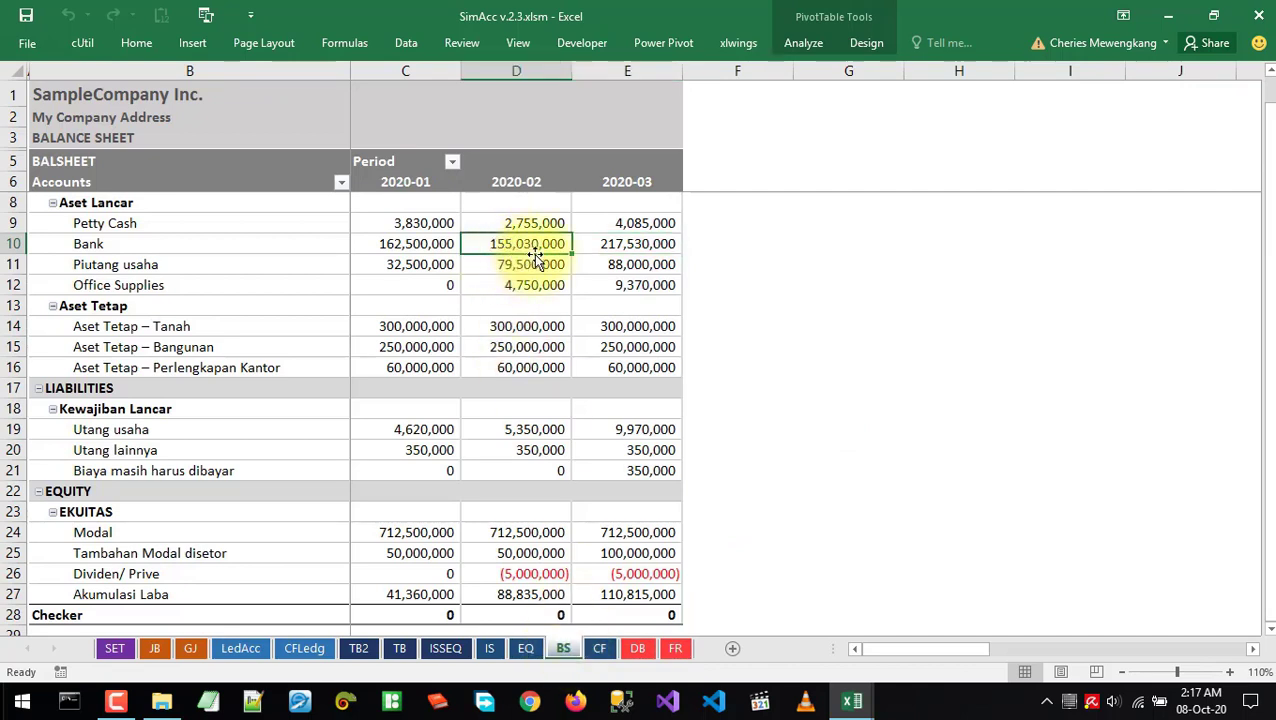
pyautogui.click(580, 250)
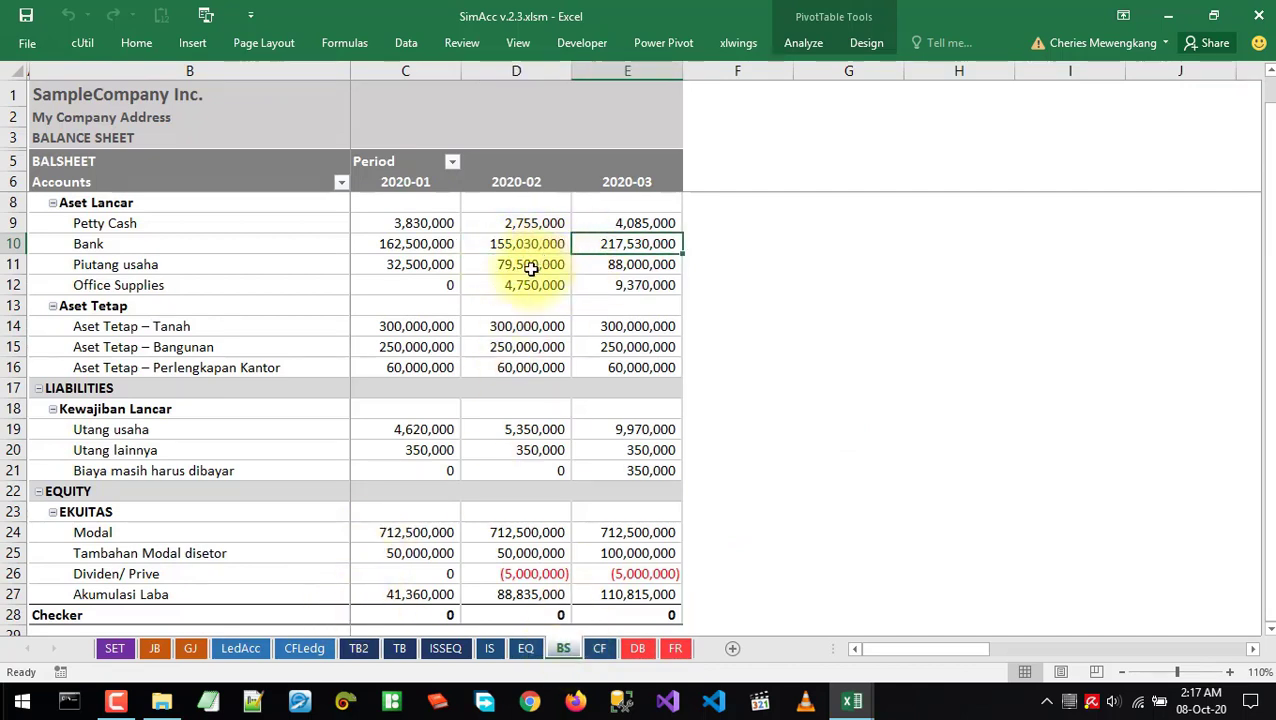
pyautogui.click(525, 285)
pyautogui.click(240, 648)
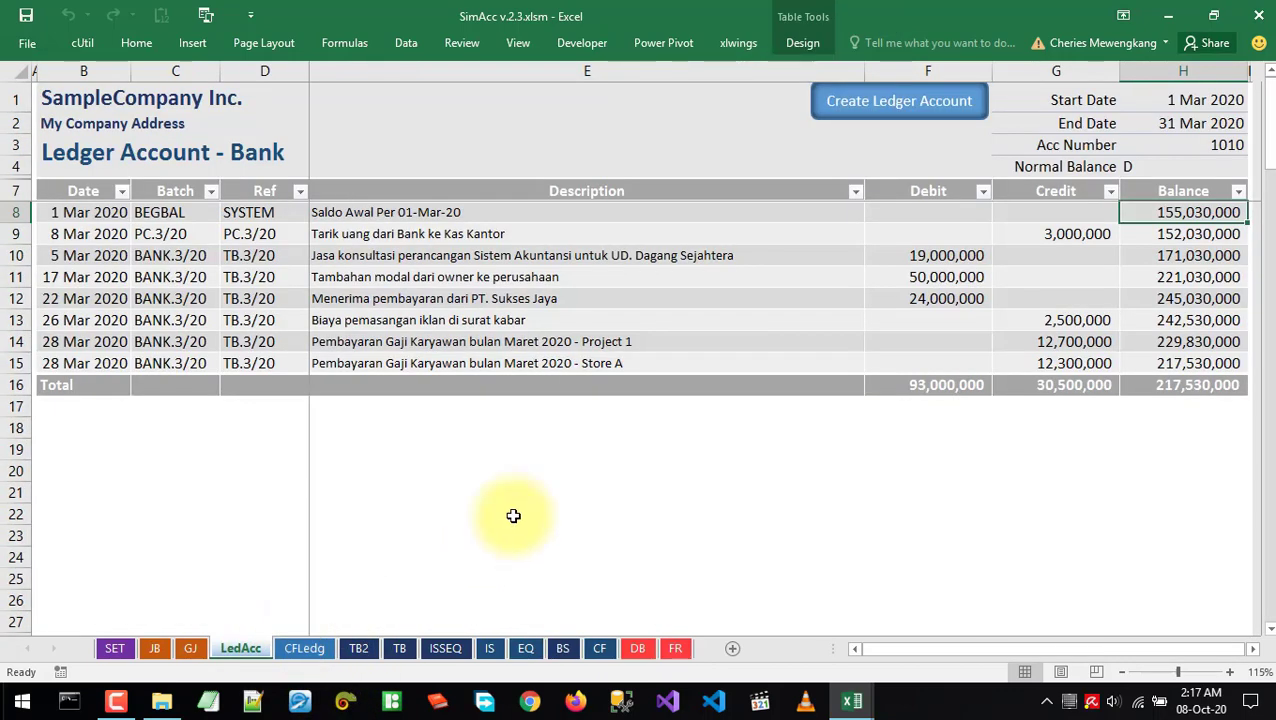
pyautogui.click(925, 332)
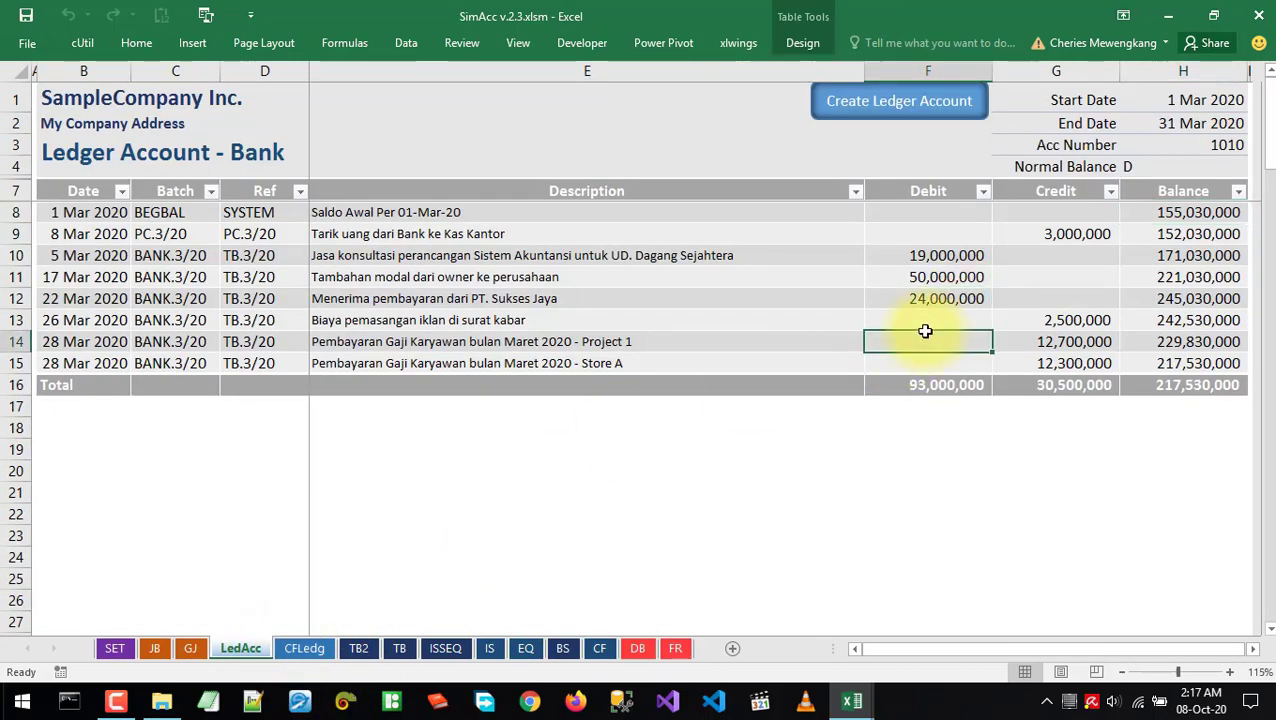
pyautogui.click(114, 648)
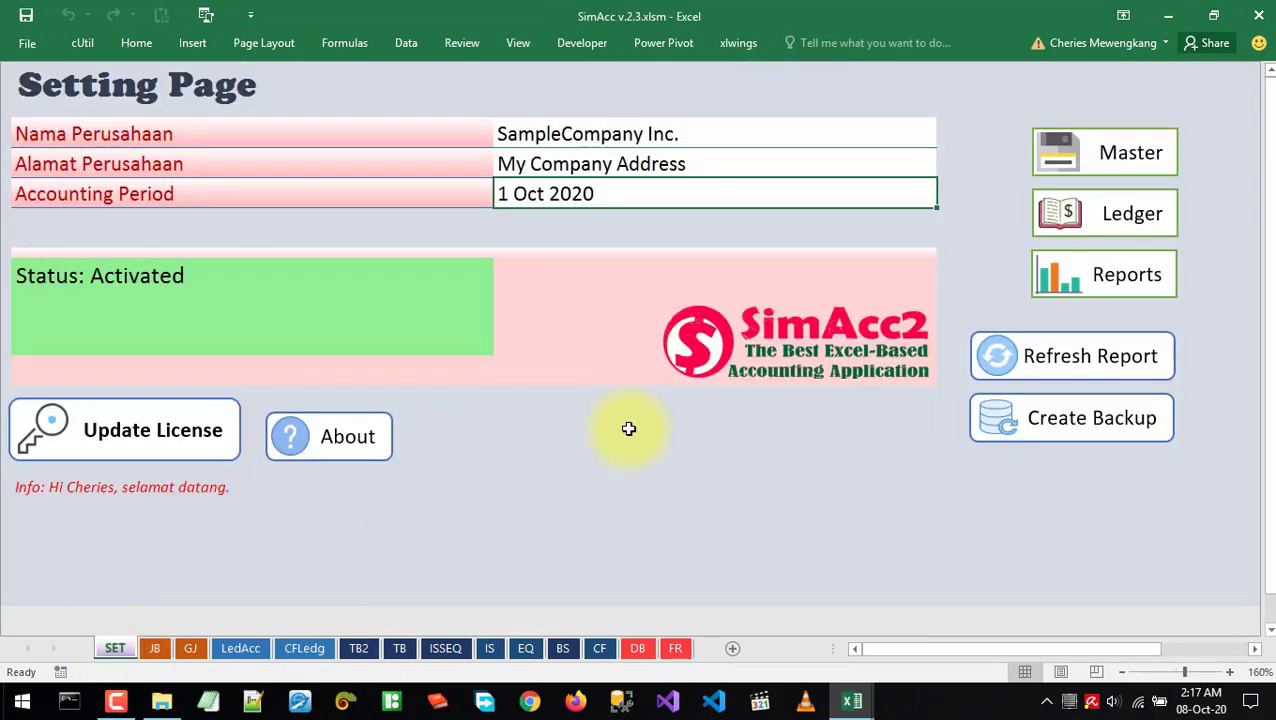
# Examine the Pembayaran Dari Pelanggan amounts by period and their net increase on the CF sheet
pyautogui.click(301, 648)
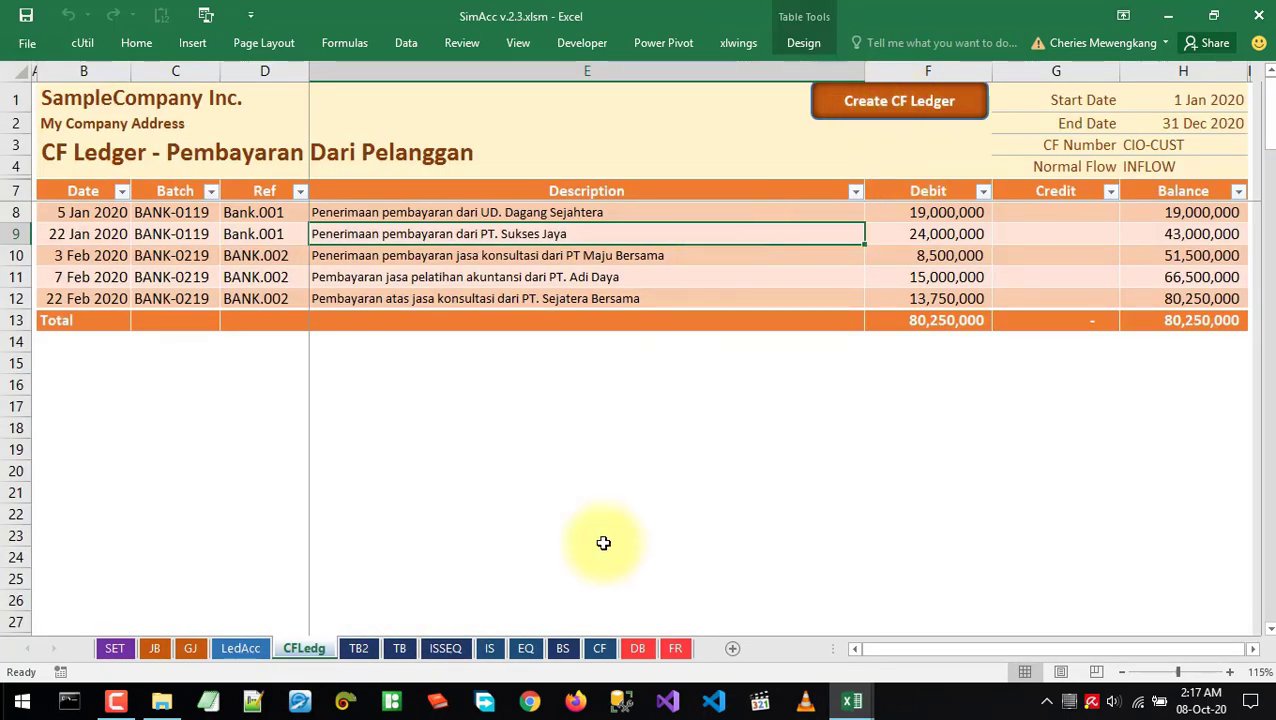
pyautogui.click(597, 649)
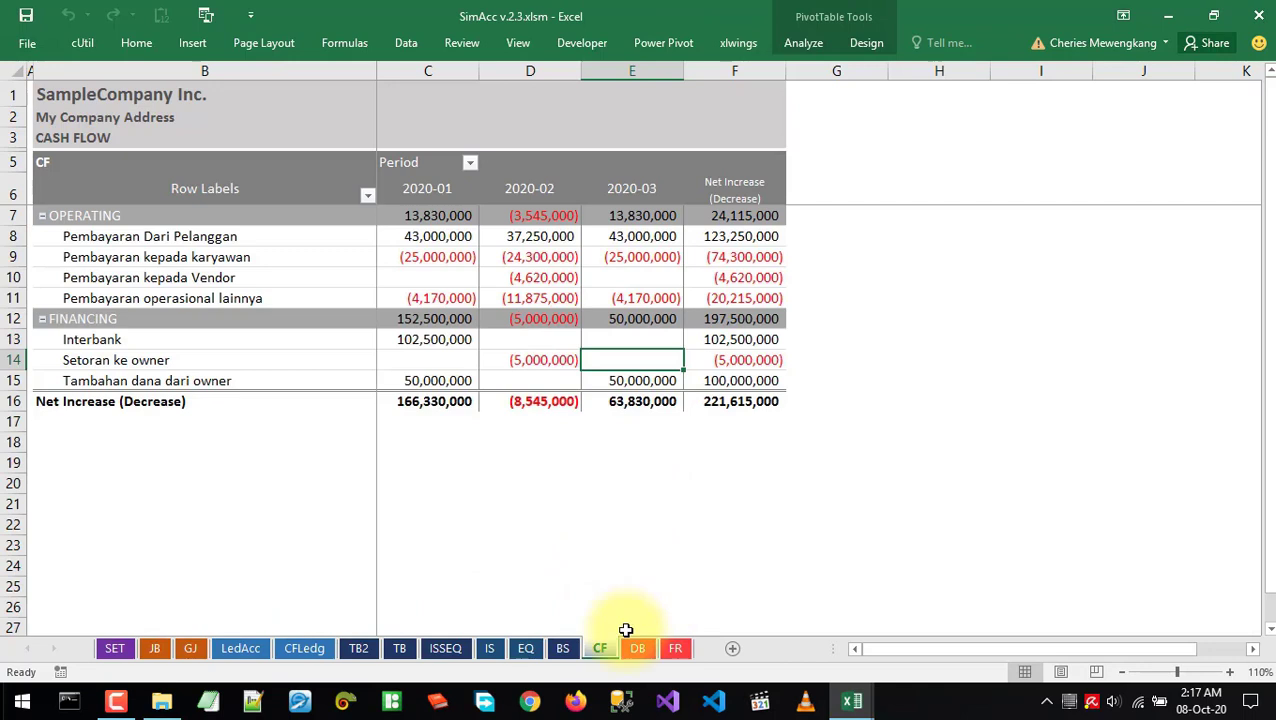
pyautogui.click(440, 238)
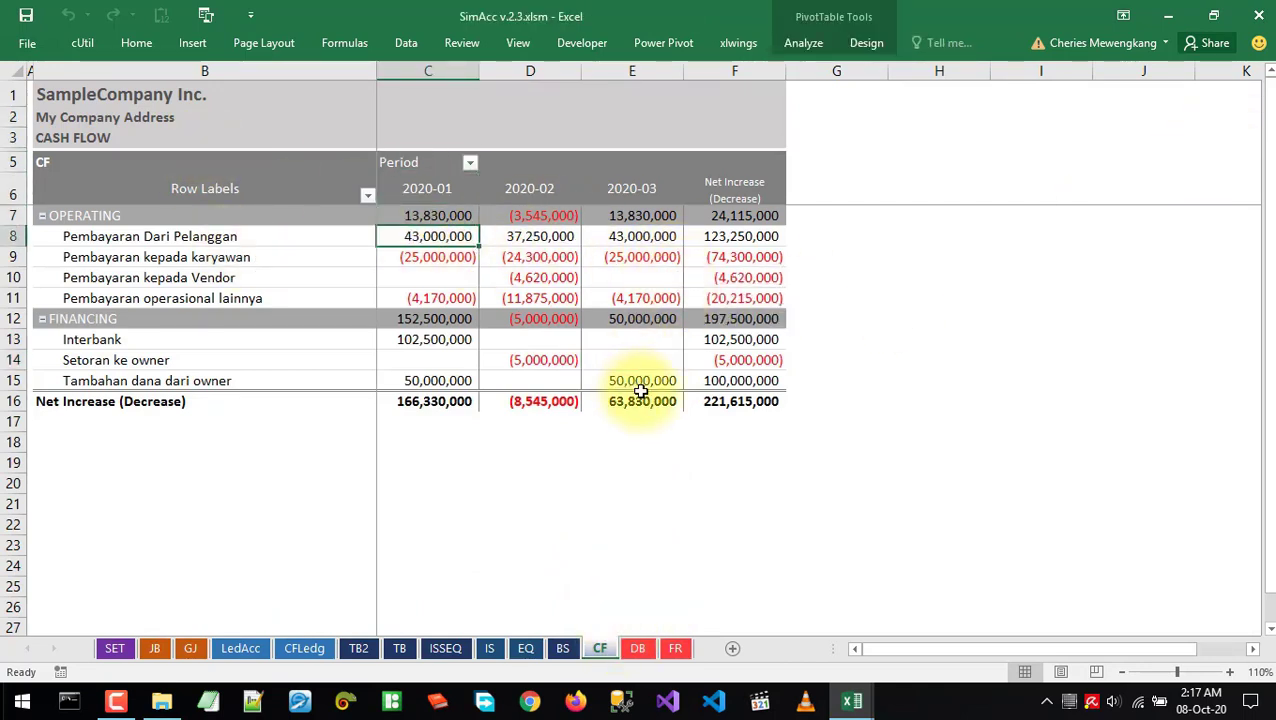
pyautogui.click(632, 277)
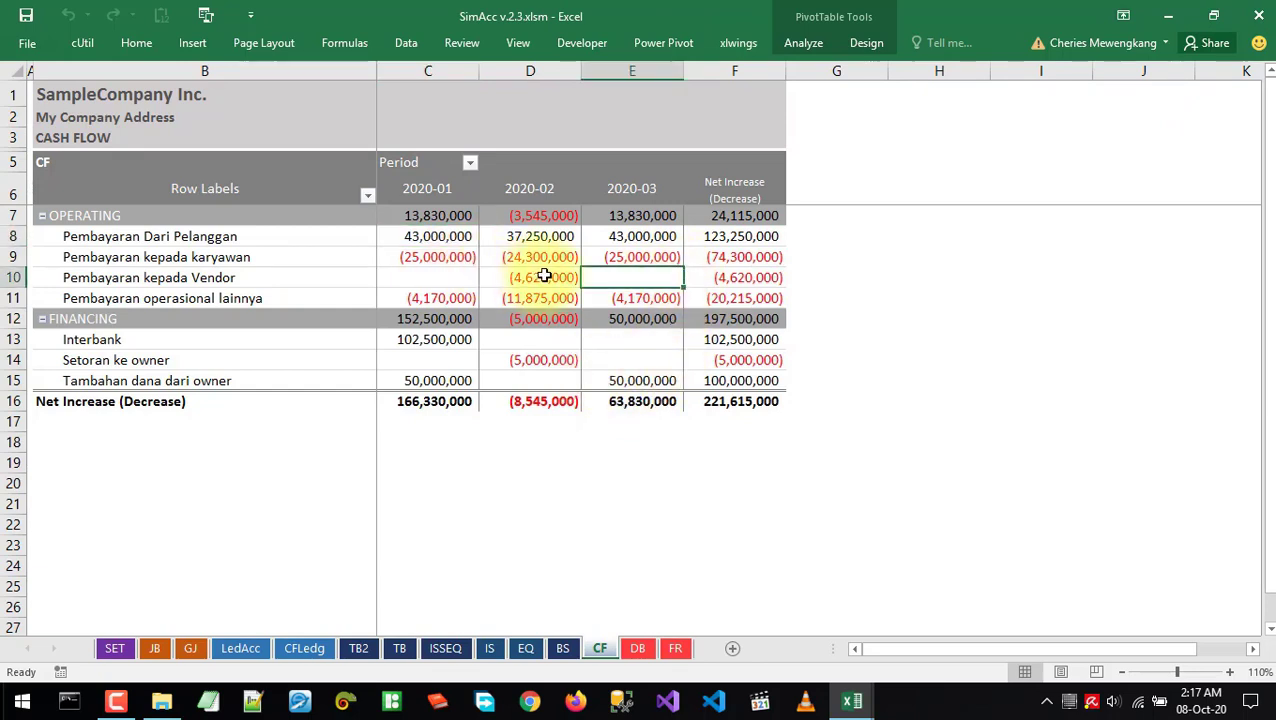
pyautogui.click(722, 237)
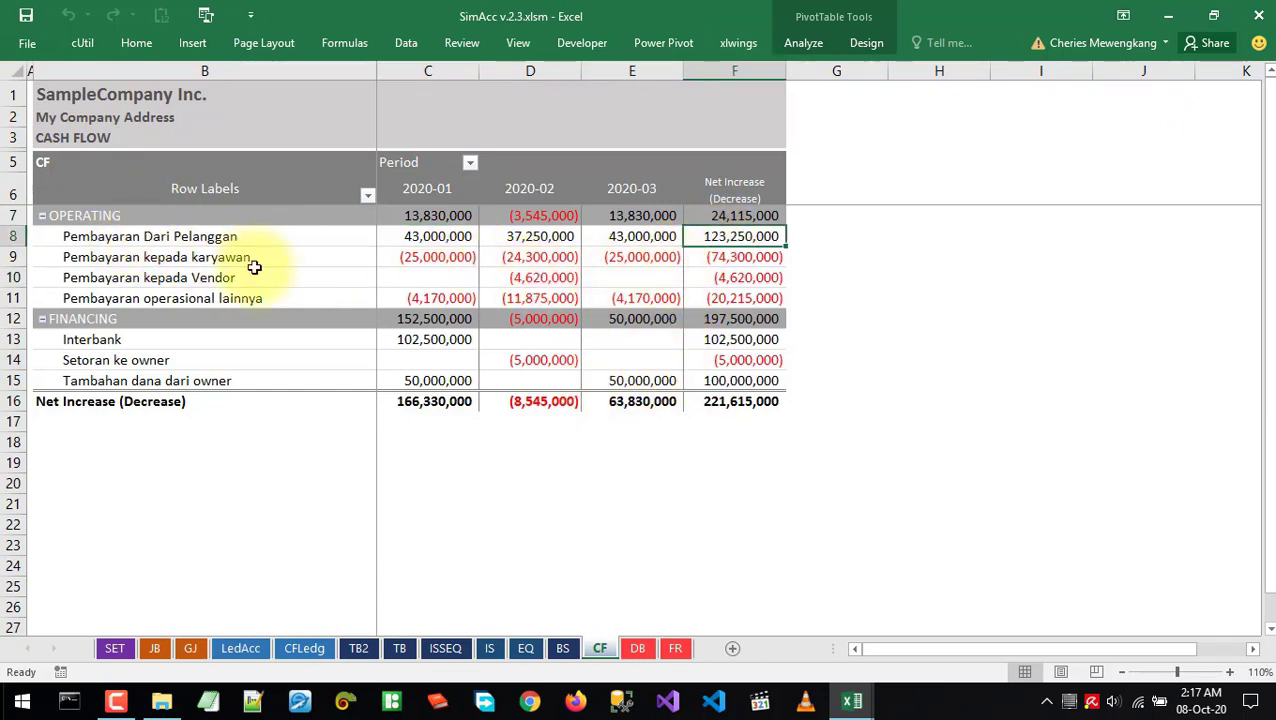
pyautogui.click(653, 236)
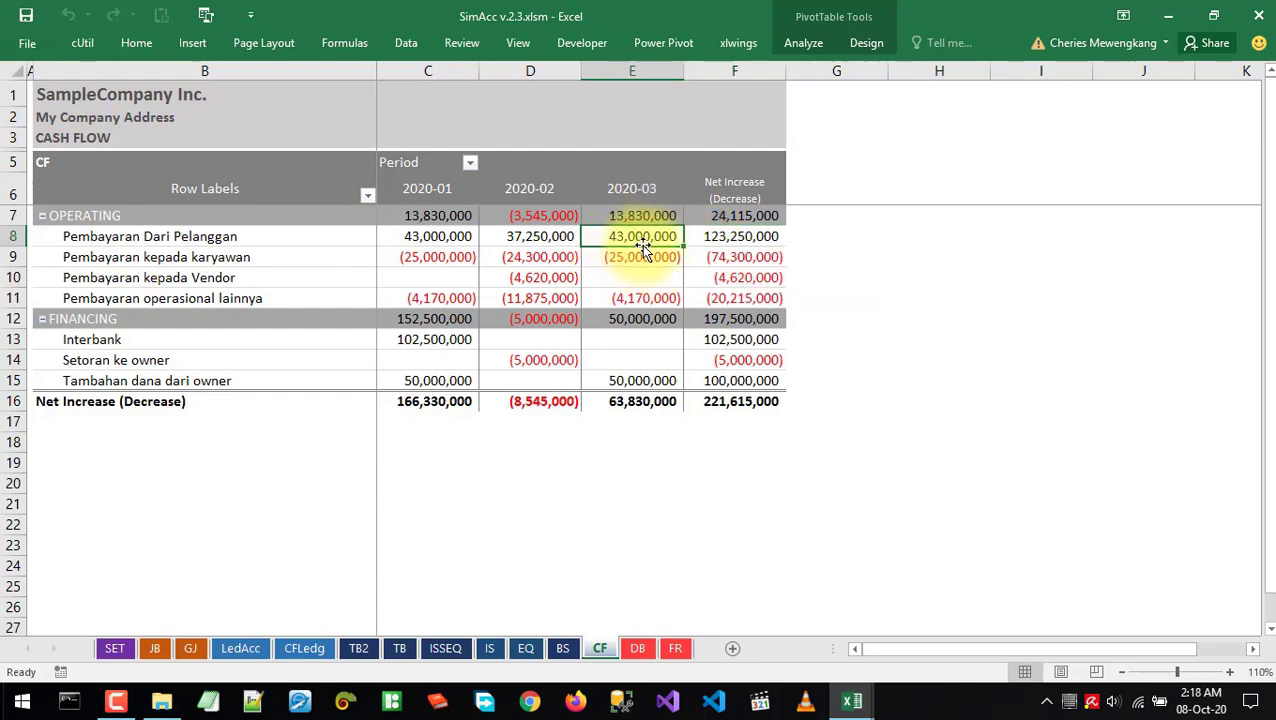
# Check the CF number and title of the Pembayaran Dari Pelanggan ledger on CFLedg, and set its start date to 1 Mar 2020
pyautogui.click(316, 648)
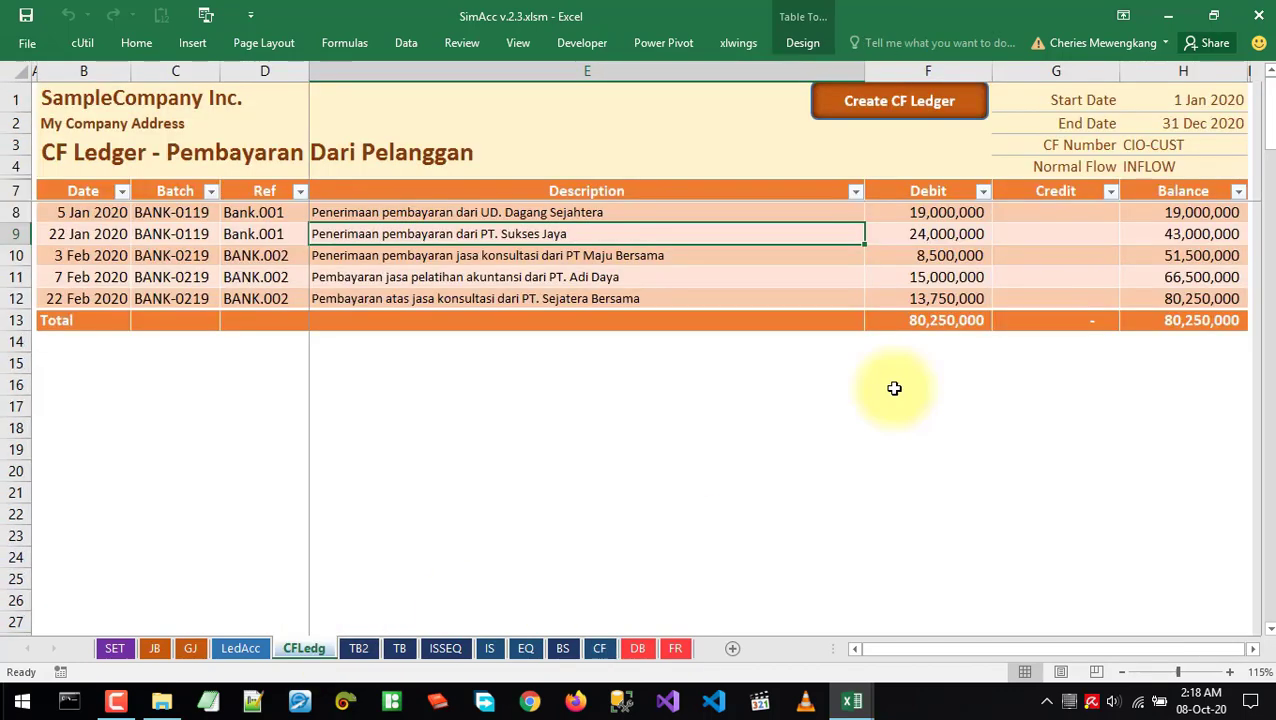
pyautogui.click(1165, 145)
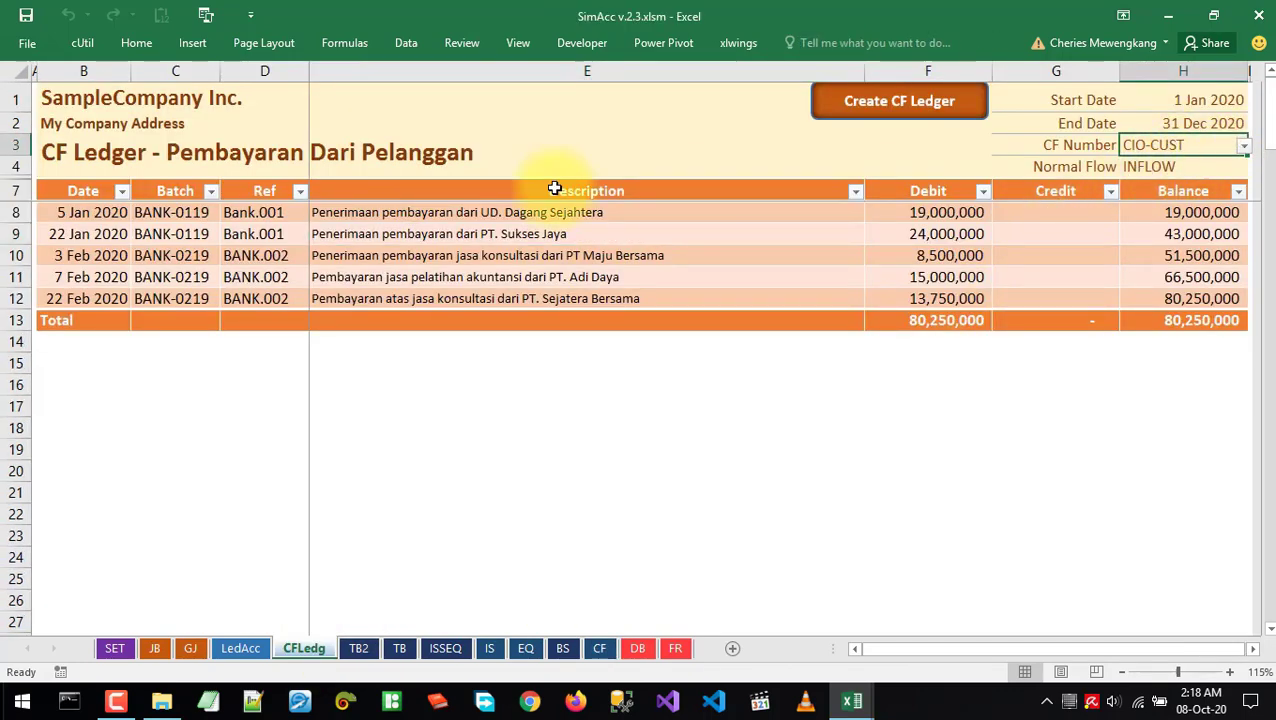
pyautogui.click(295, 172)
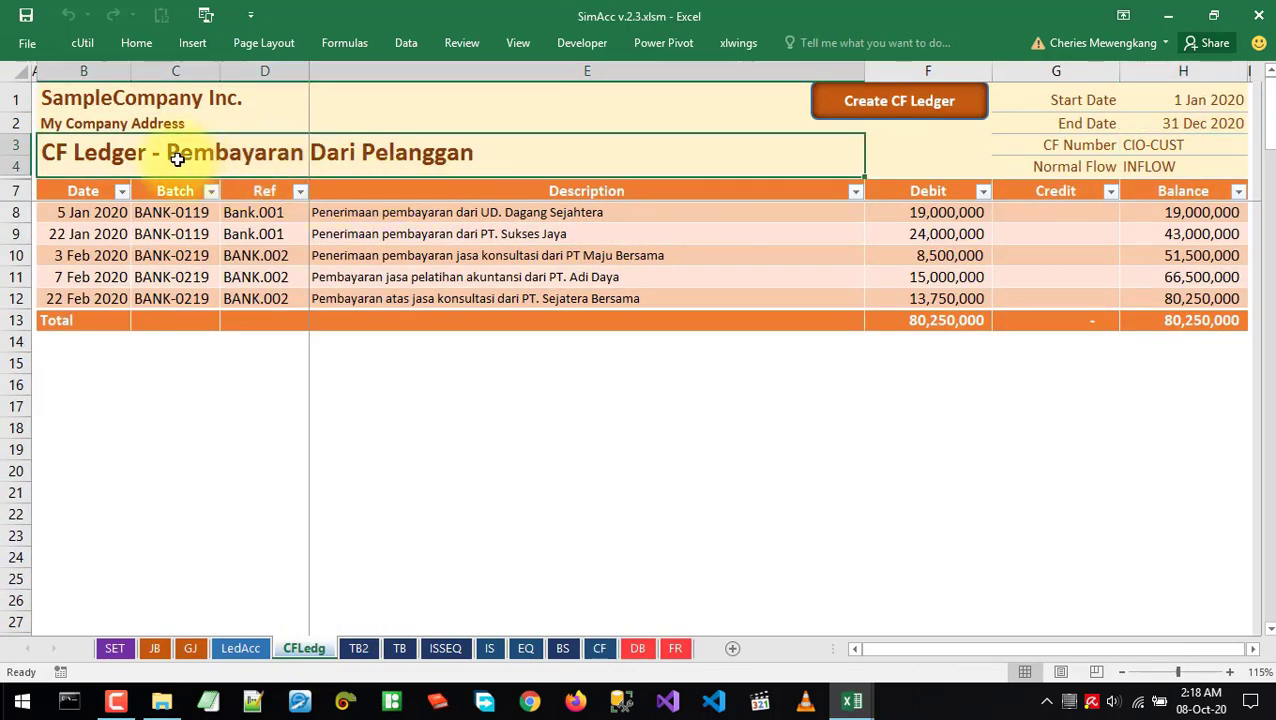
pyautogui.click(706, 252)
pyautogui.click(1211, 104)
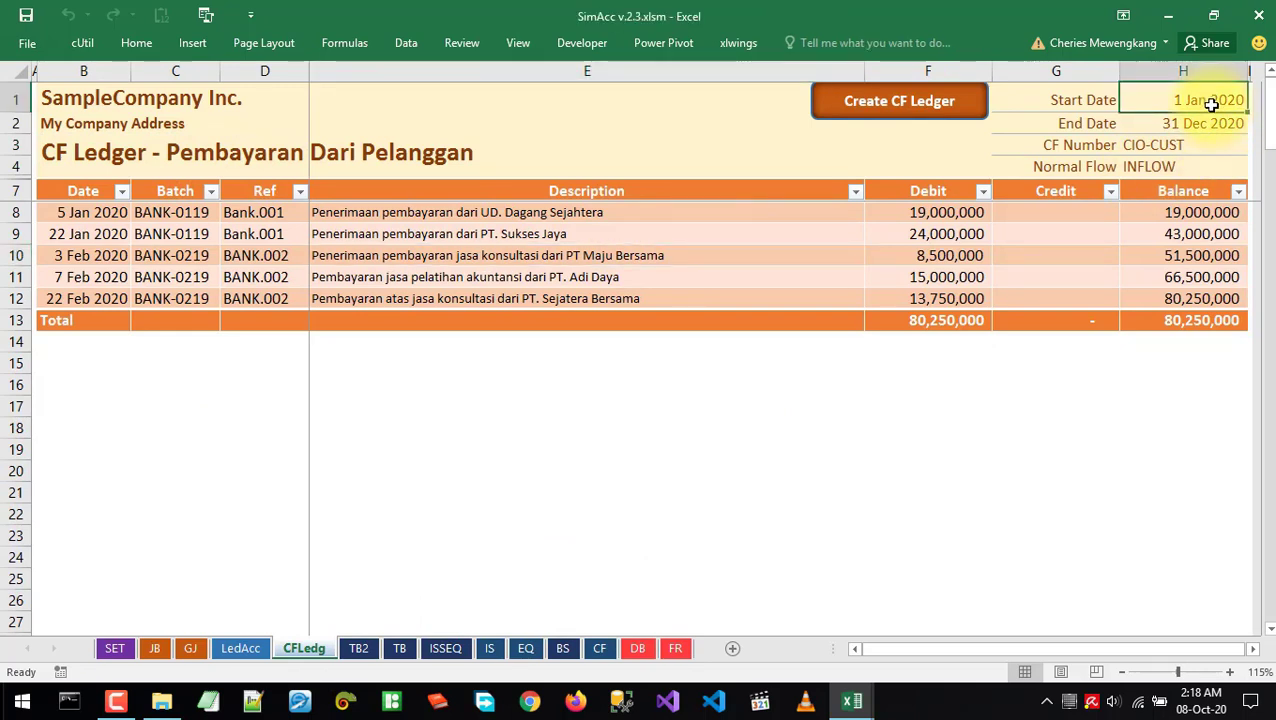
pyautogui.write('1MAR')
pyautogui.press('Return')
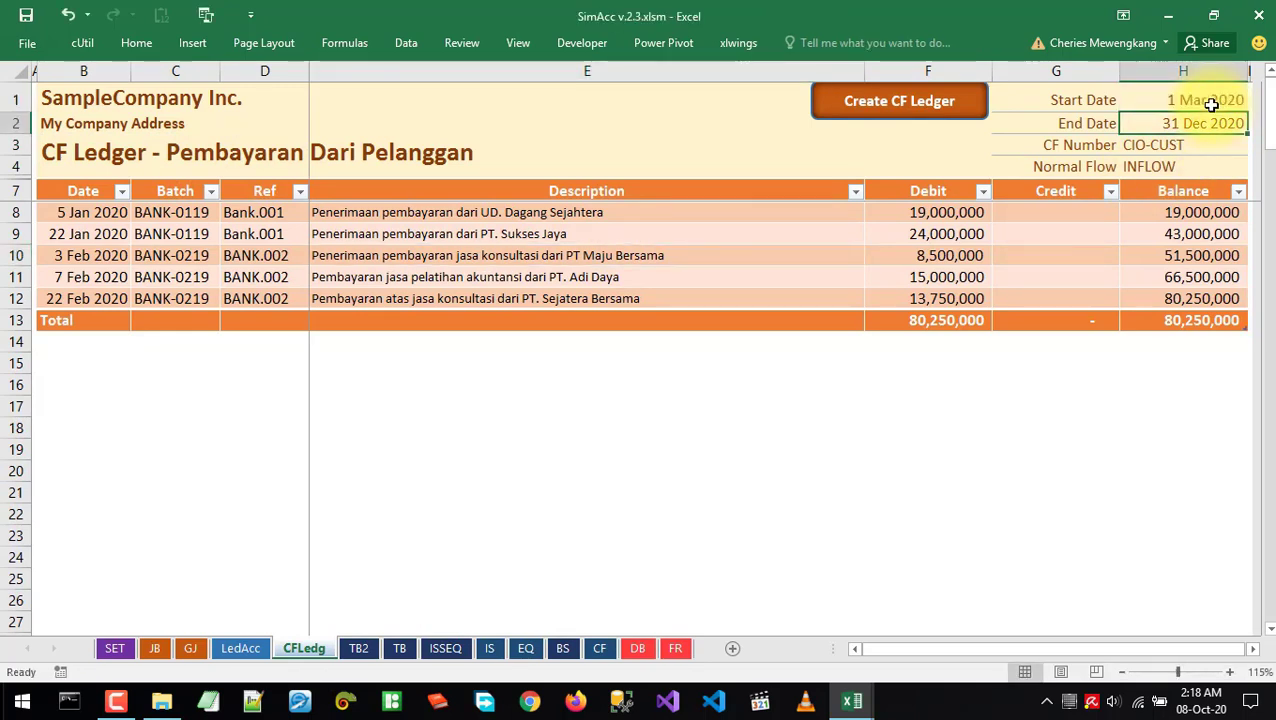
# Set the CF ledger's end date to 31 Mar 2020, create the ledger, and dismiss the completion message
pyautogui.write('31MAR')
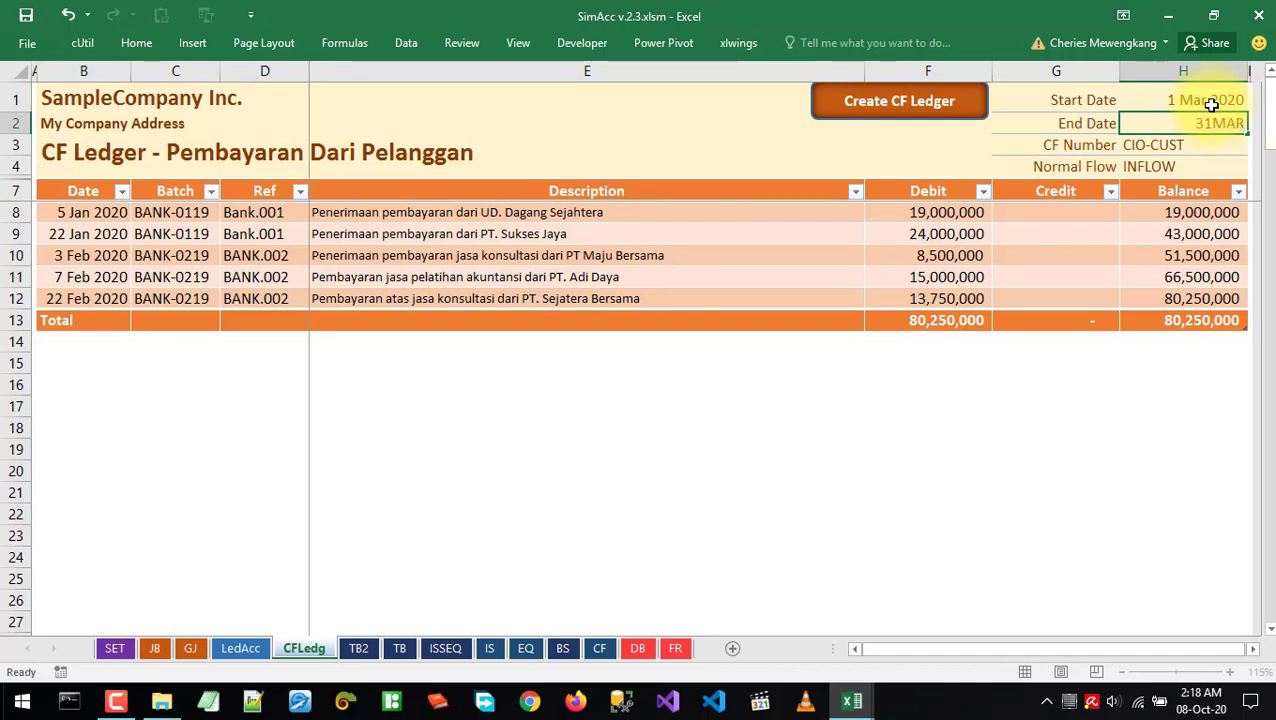
pyautogui.press('Return')
pyautogui.click(689, 275)
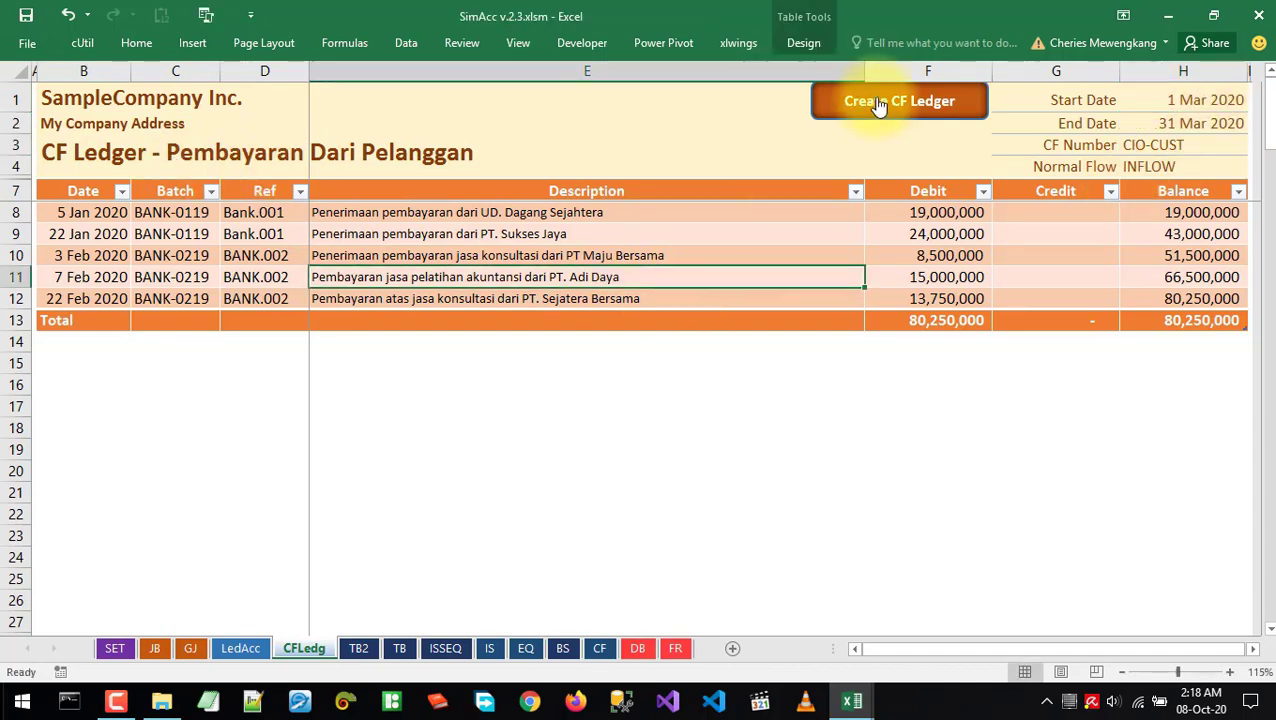
pyautogui.click(897, 100)
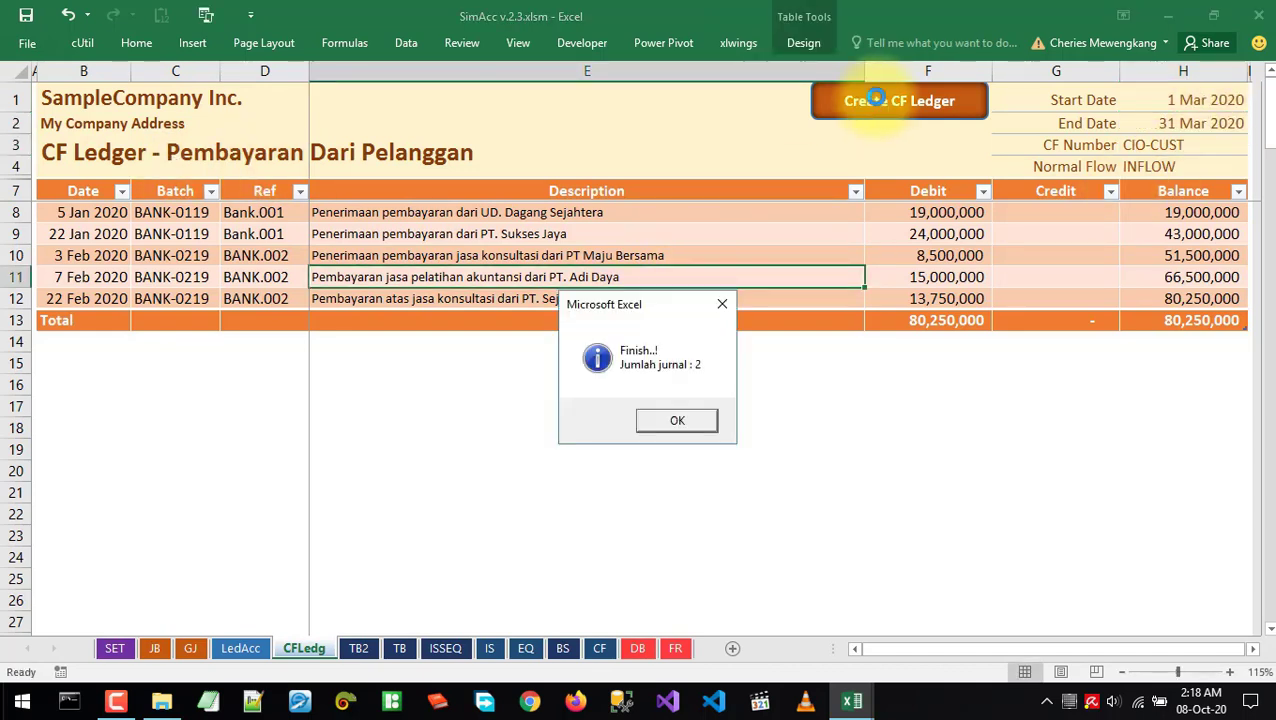
pyautogui.click(663, 418)
# Examine the March customer payment entries and closing balance on CFLedg, and compare them with the 2020-03 Pembayaran Dari Pelanggan amount on CF
pyautogui.click(1180, 258)
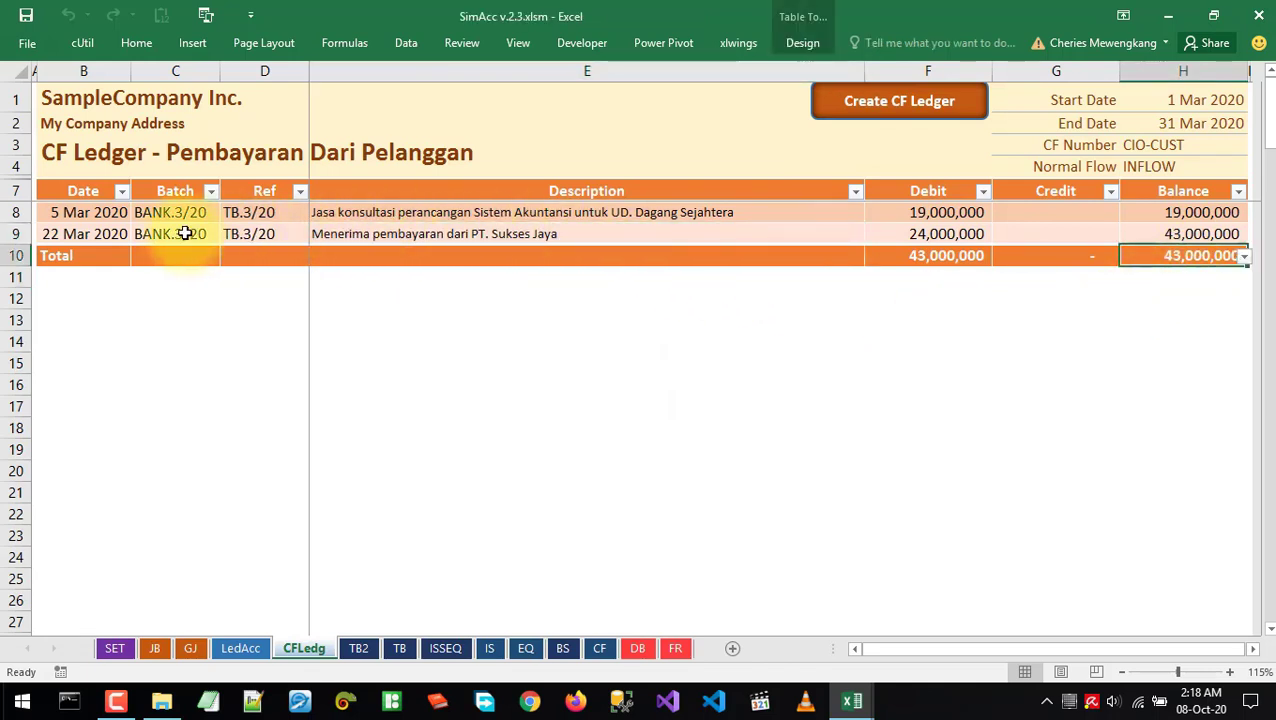
pyautogui.click(95, 212)
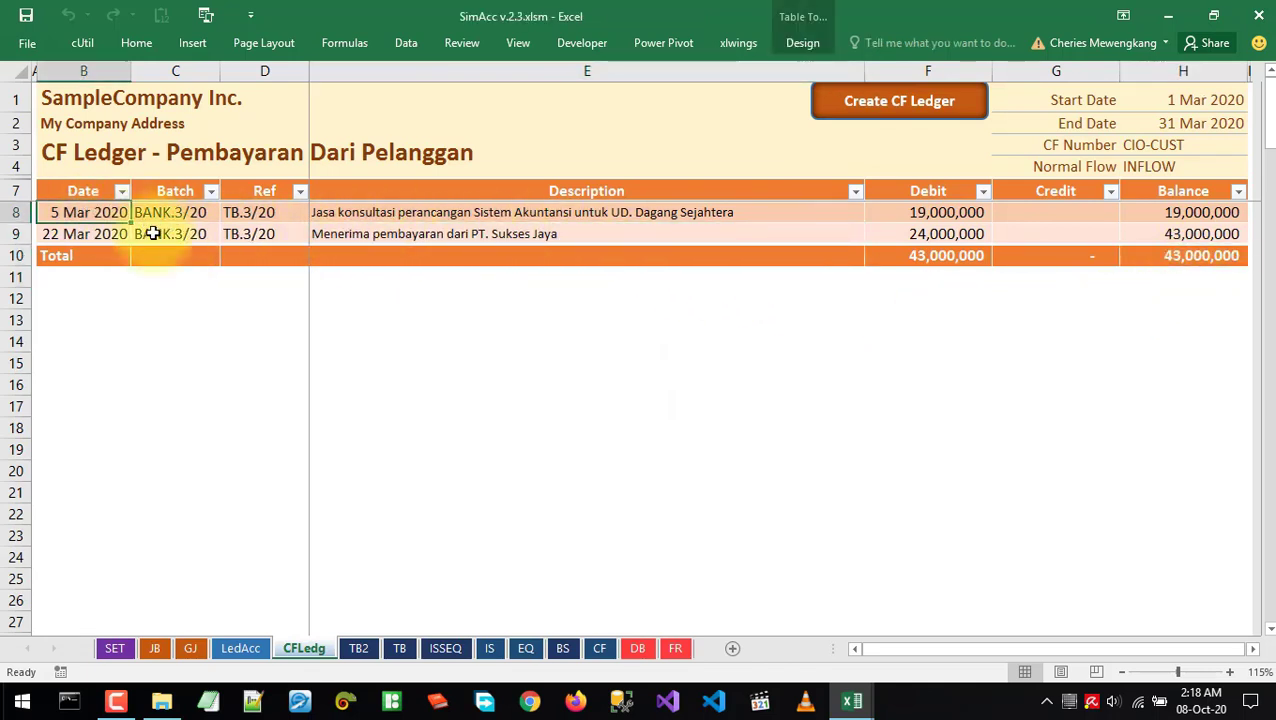
pyautogui.click(372, 213)
pyautogui.click(427, 232)
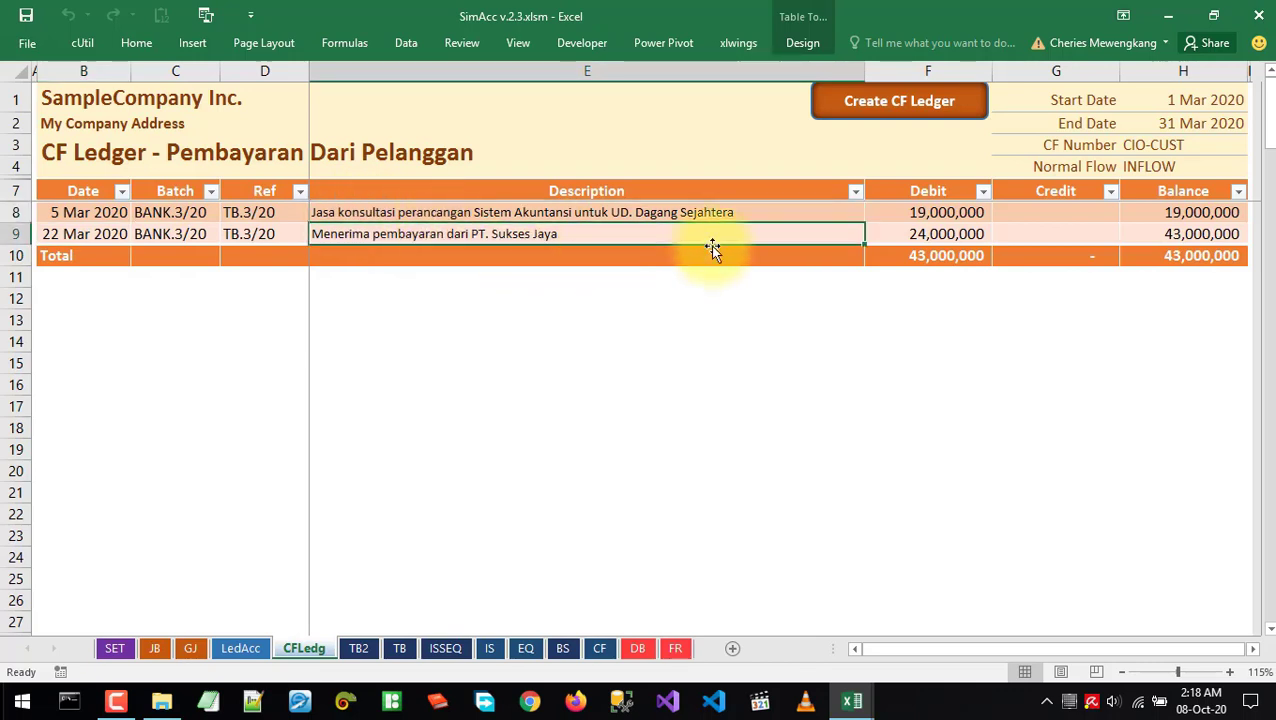
pyautogui.click(652, 213)
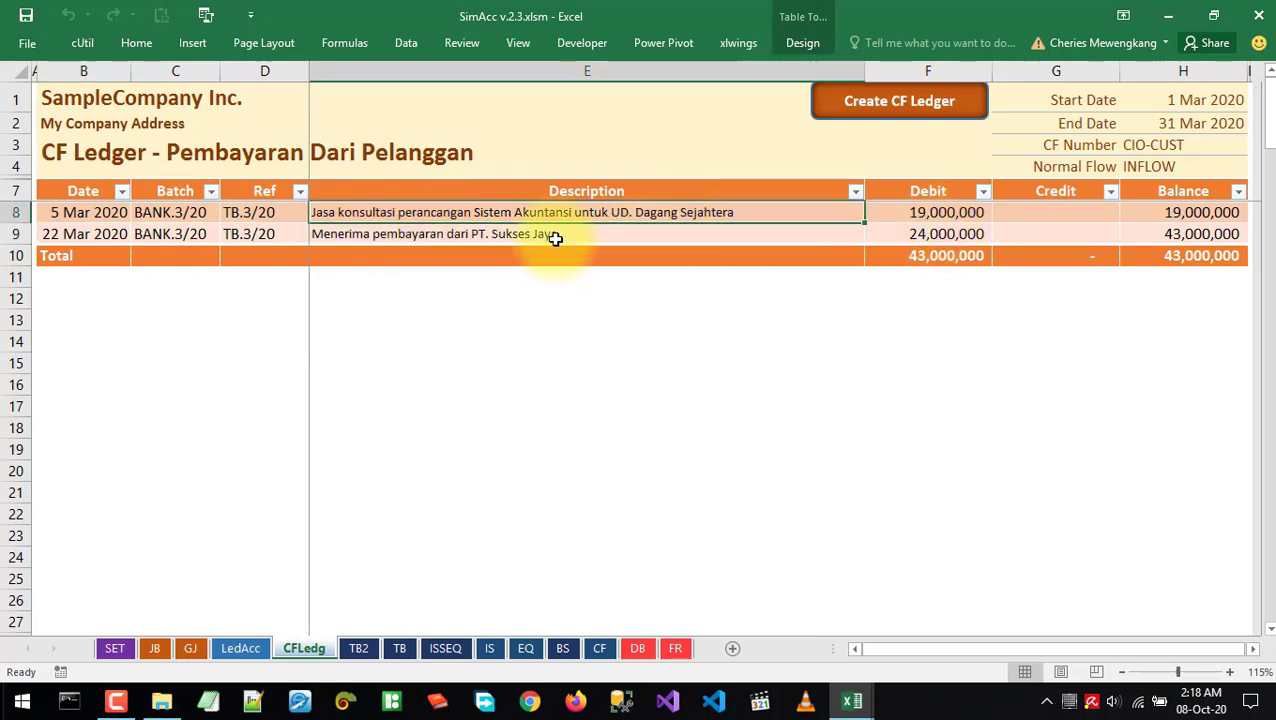
pyautogui.click(588, 238)
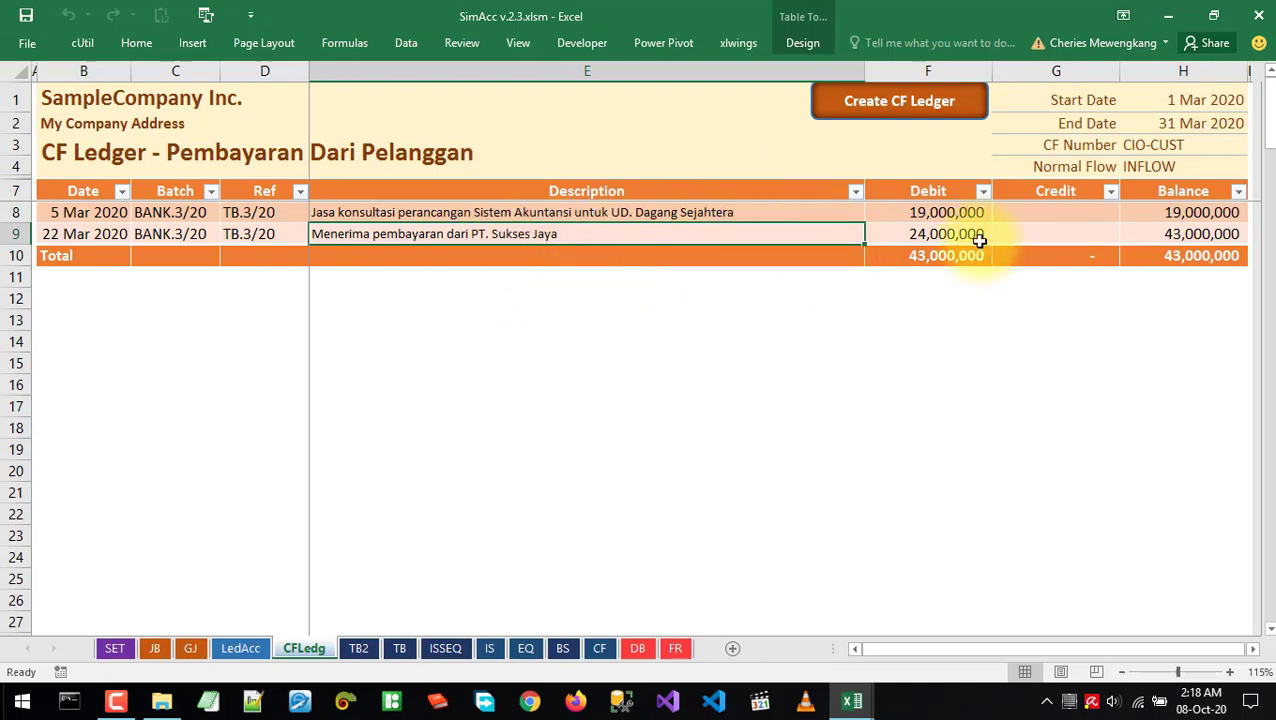
pyautogui.click(945, 216)
pyautogui.click(940, 240)
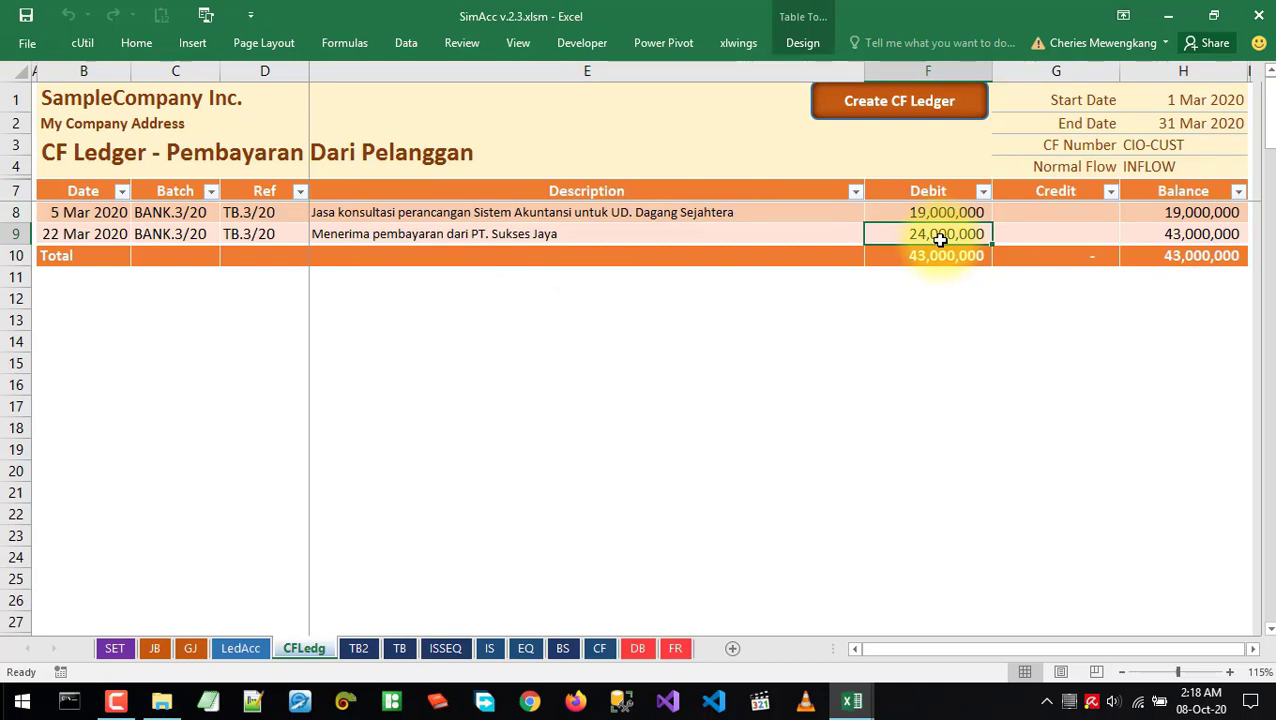
pyautogui.click(1180, 258)
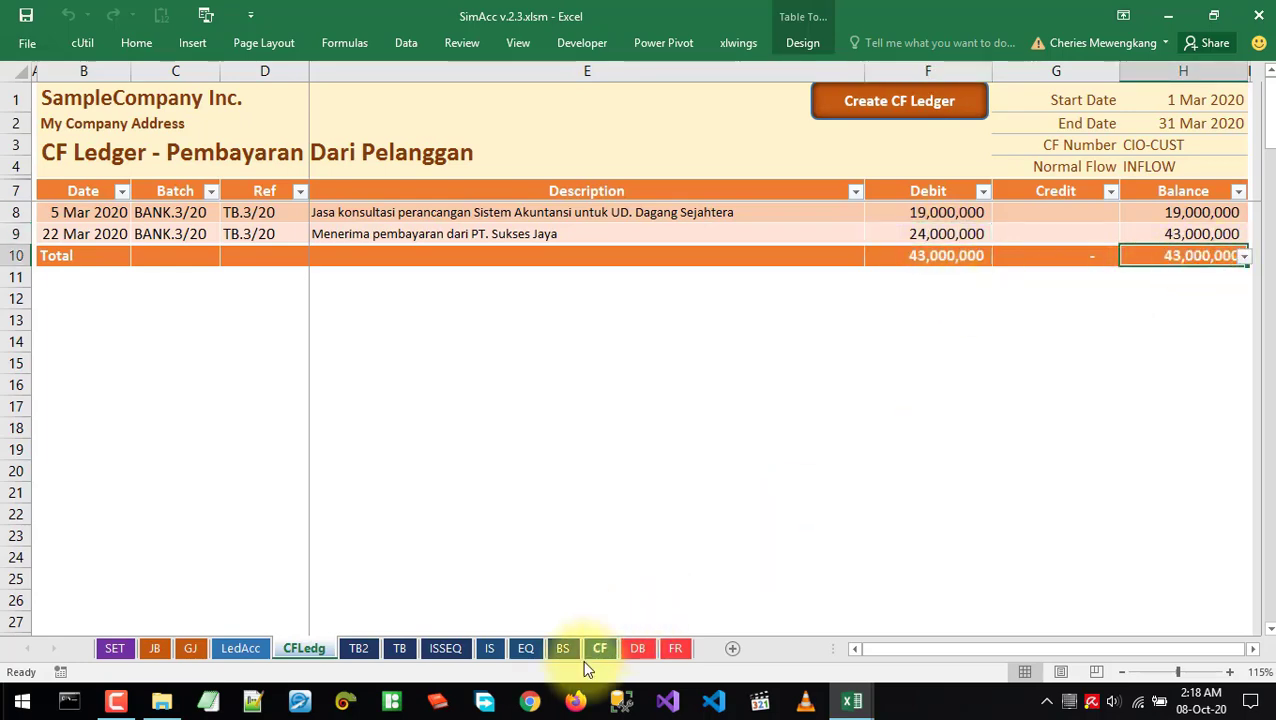
pyautogui.click(599, 649)
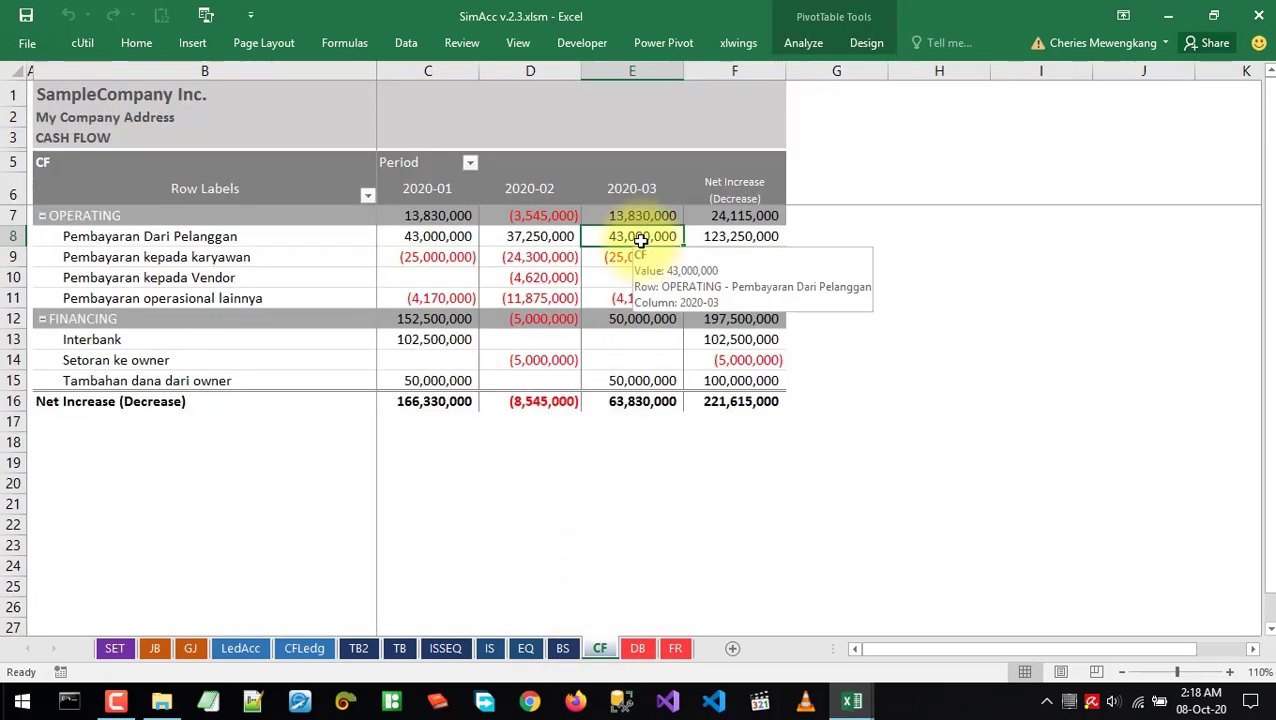
# Open the new transaction form on the GJ sheet and close it without saving
pyautogui.click(294, 651)
pyautogui.click(232, 648)
pyautogui.click(117, 649)
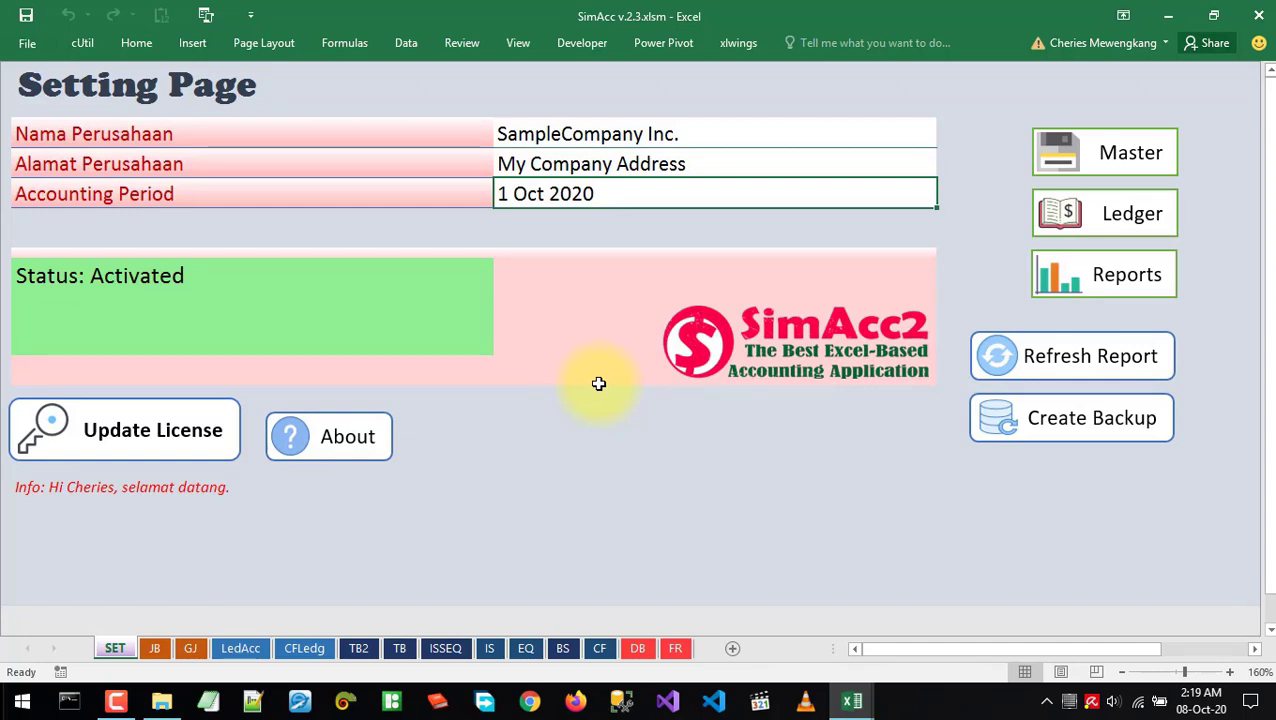
pyautogui.click(189, 648)
pyautogui.click(406, 493)
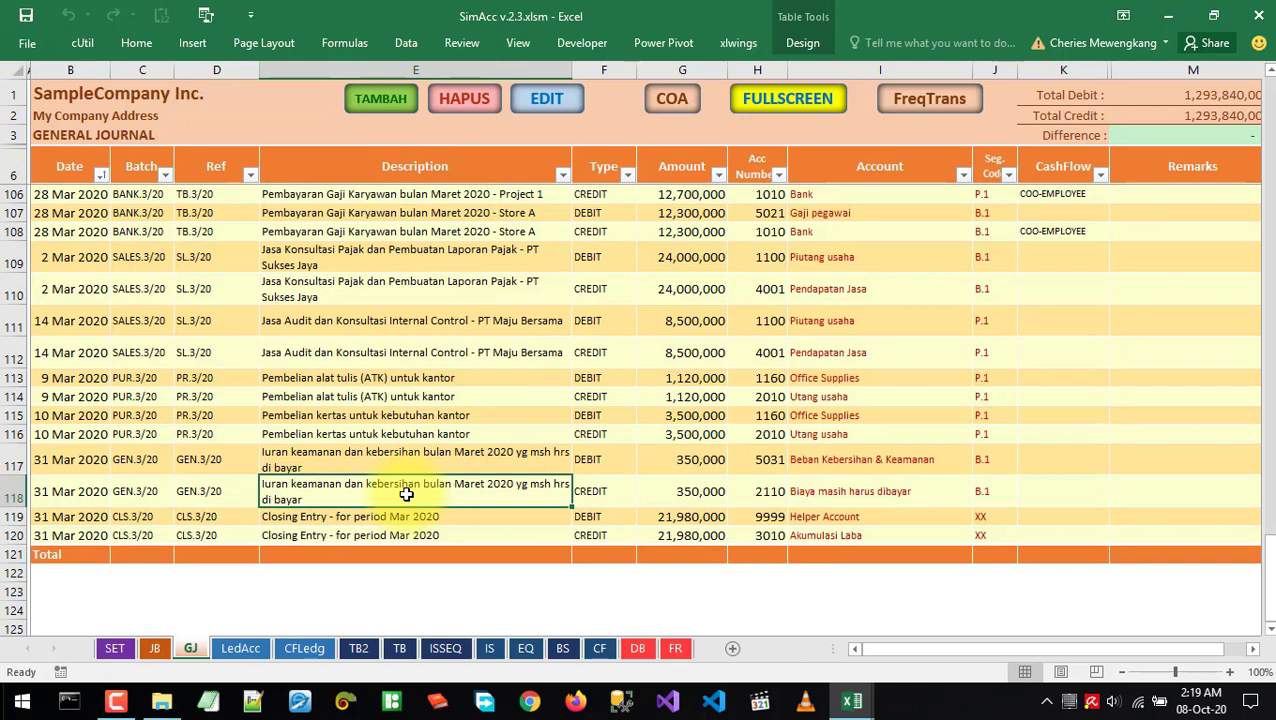
pyautogui.click(380, 98)
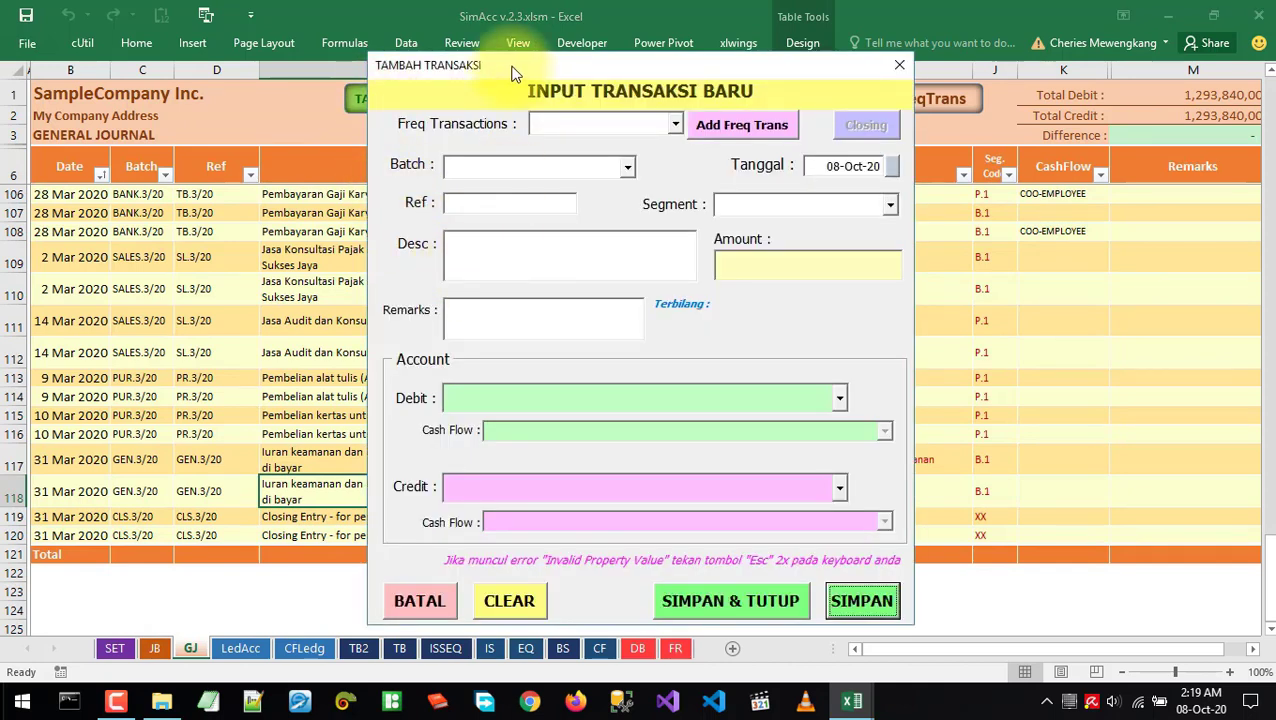
pyautogui.moveTo(512, 73); pyautogui.dragTo(519, 39)
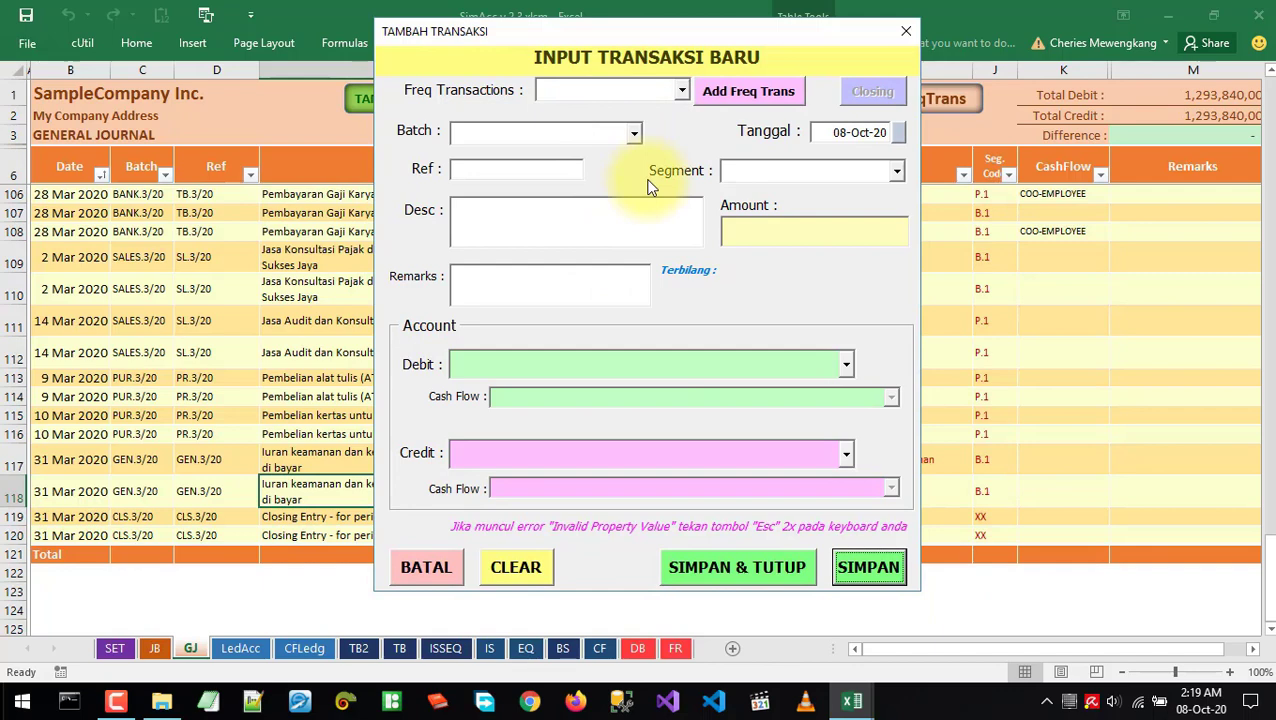
pyautogui.press('Escape')
# Insert two rows above the Total row of the general journal and enter 31 Mar 2020 as the first one's date
pyautogui.click(98, 560)
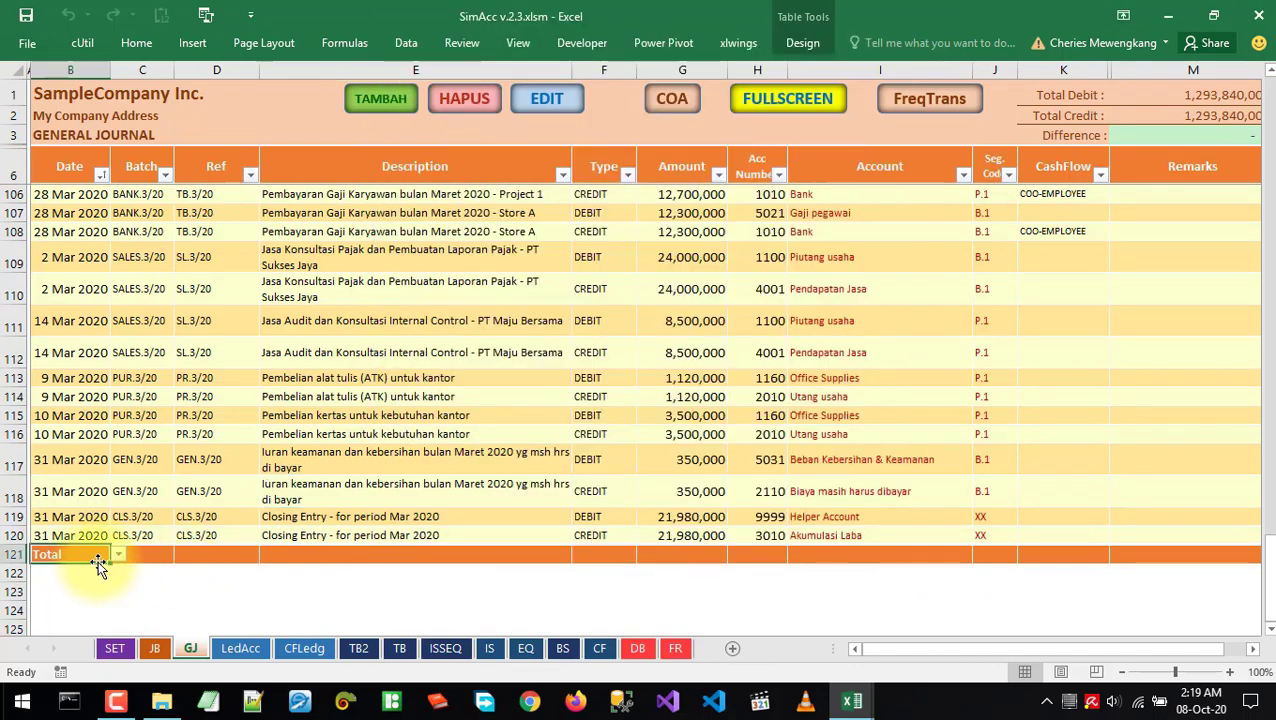
pyautogui.hotkey('alt', 'h')
pyautogui.press('i')
pyautogui.press('r')
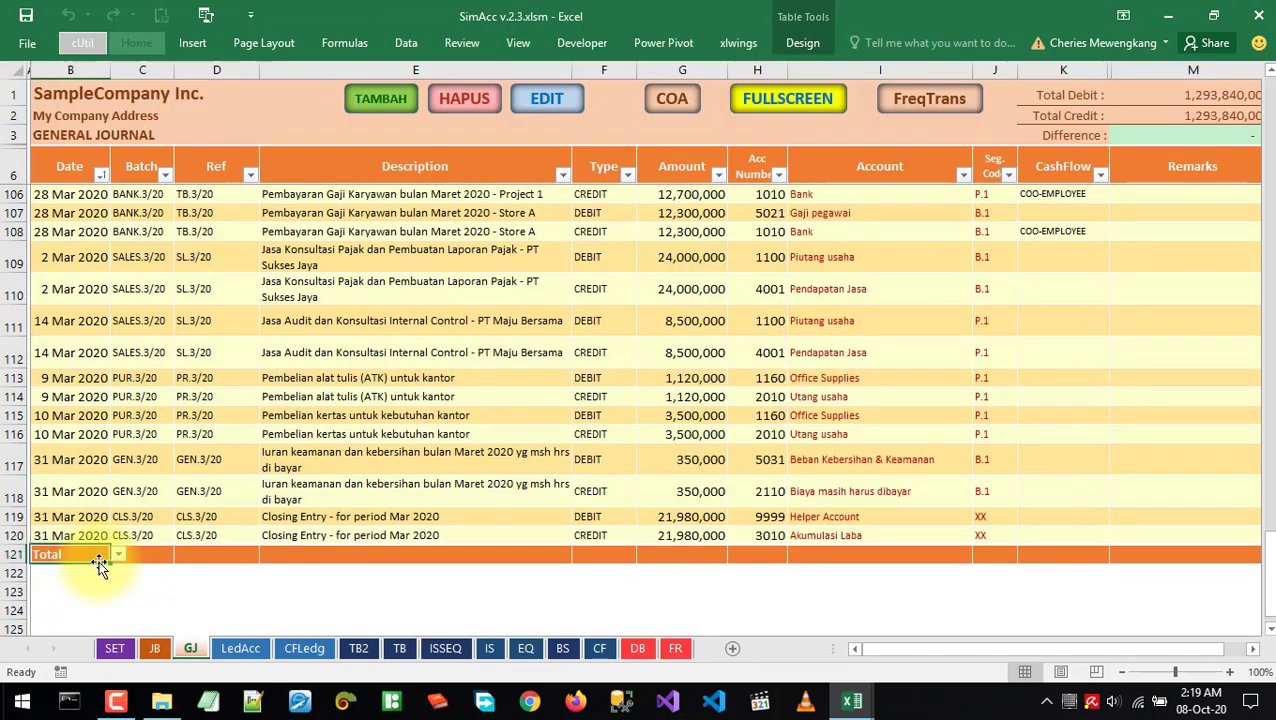
pyautogui.hotkey('alt', 'h')
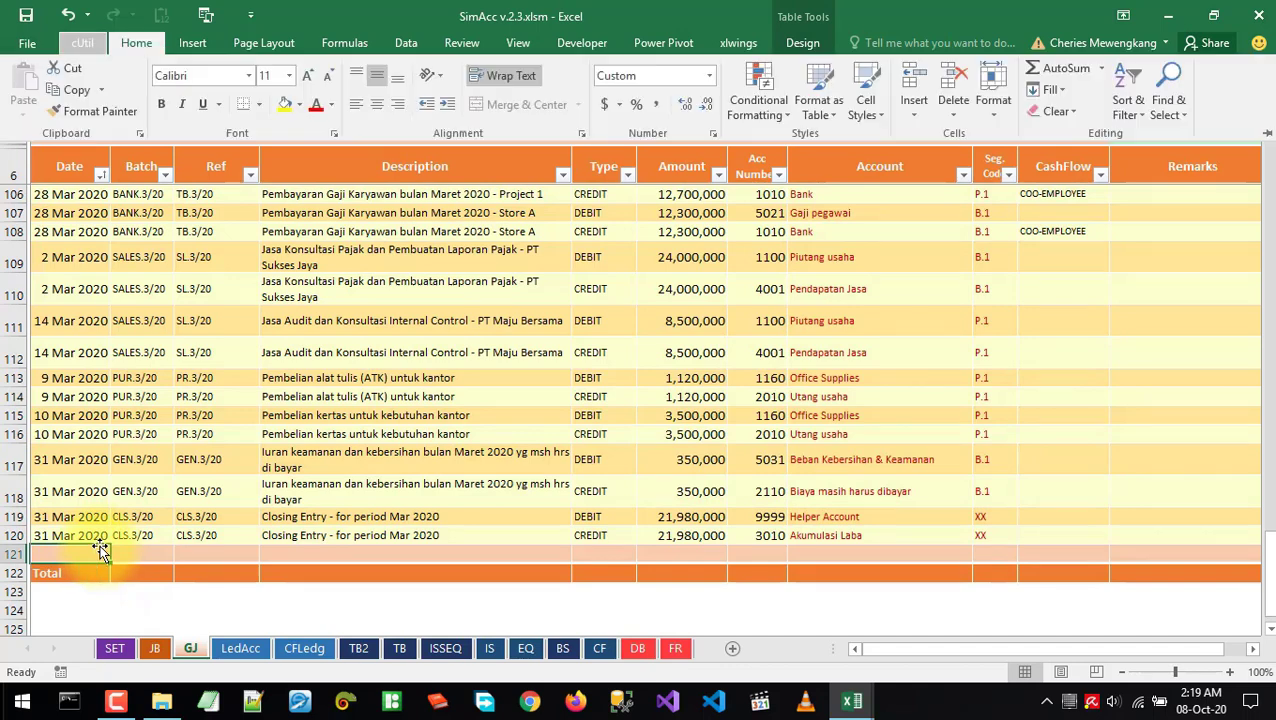
pyautogui.write('ir')
pyautogui.write('31 Mar 2020')
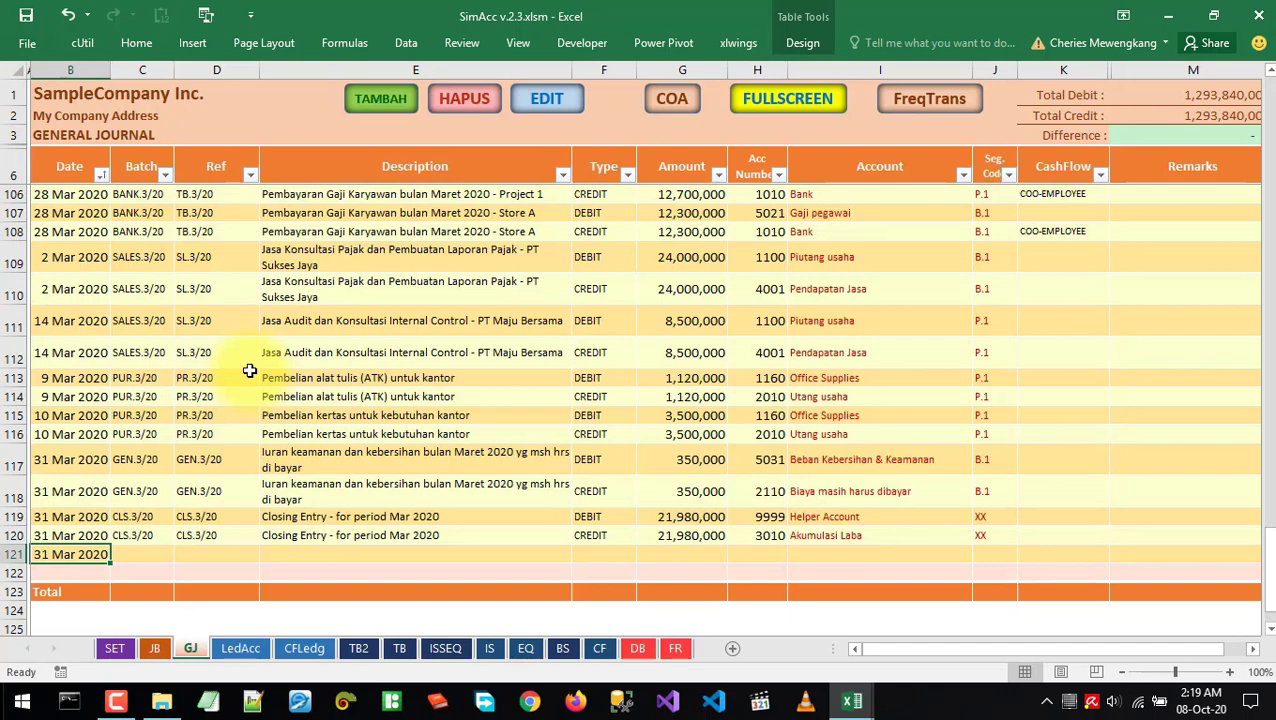
# Delete the two newly inserted rows above the general journal's Total row
pyautogui.click(463, 100)
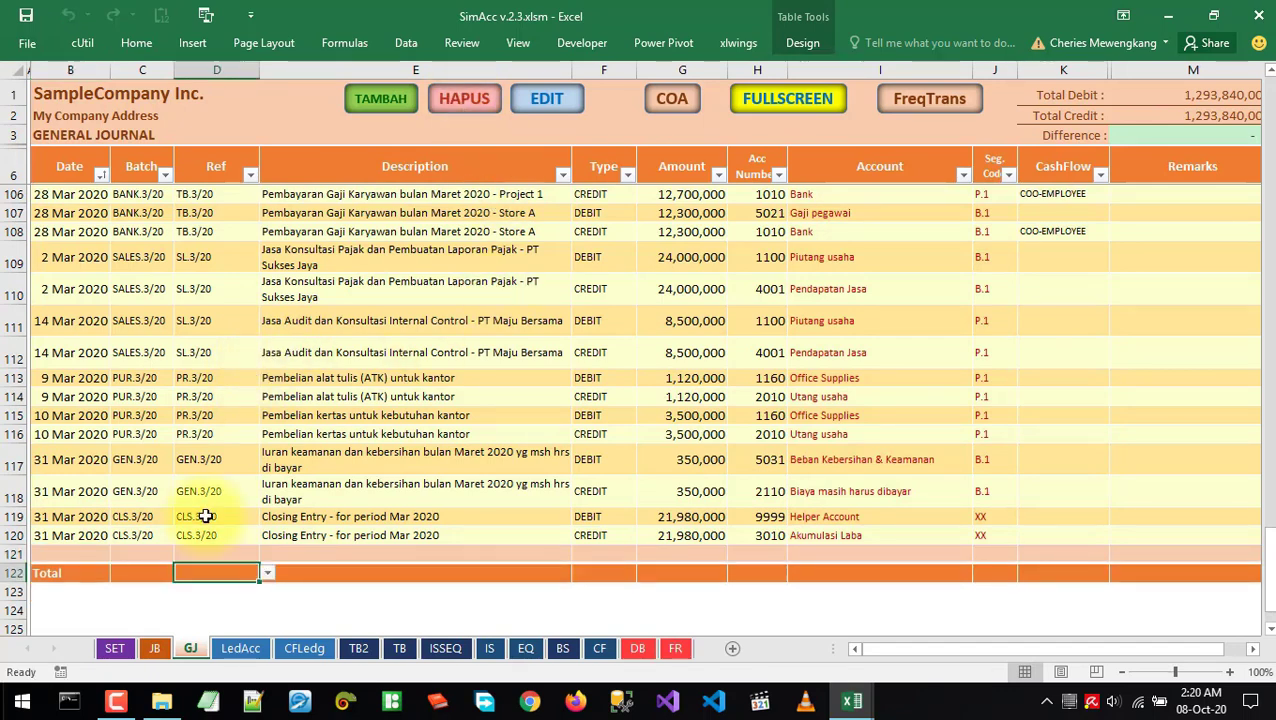
pyautogui.click(205, 557)
pyautogui.click(462, 100)
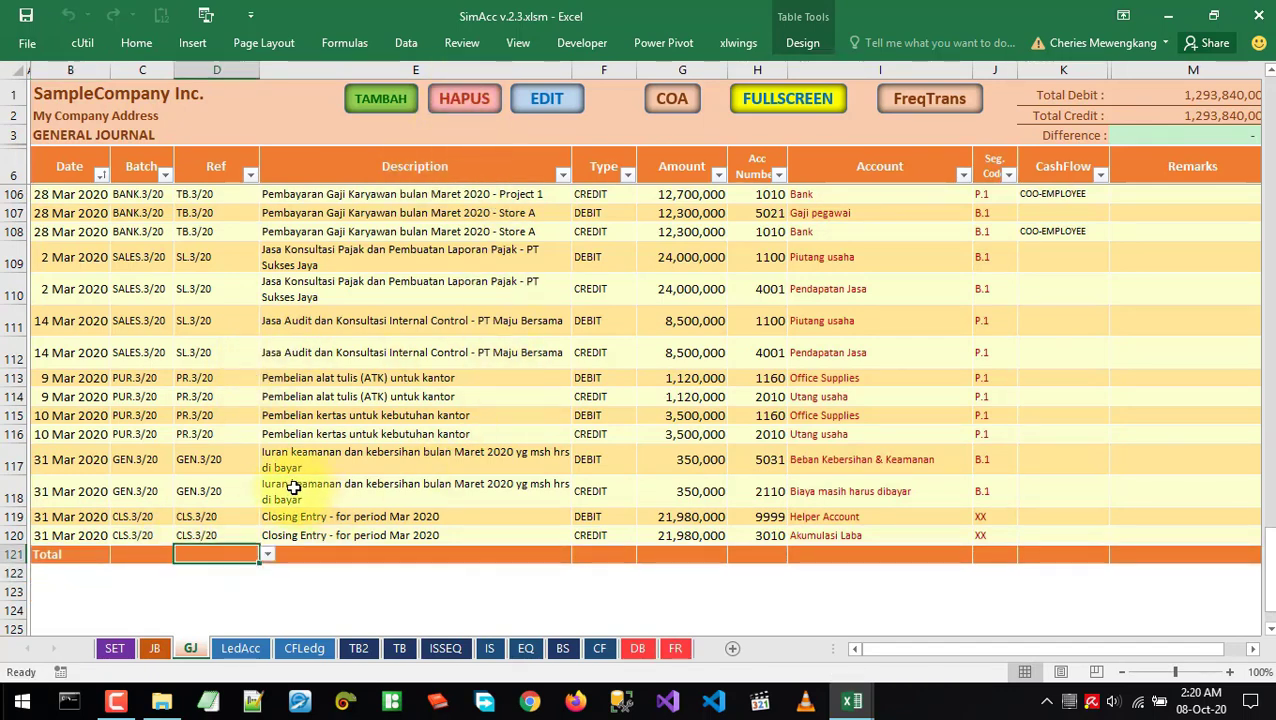
# Review the journal batches on JB and the overall INCOME (LOSS) total on IS, and return to the SET sheet
pyautogui.click(155, 648)
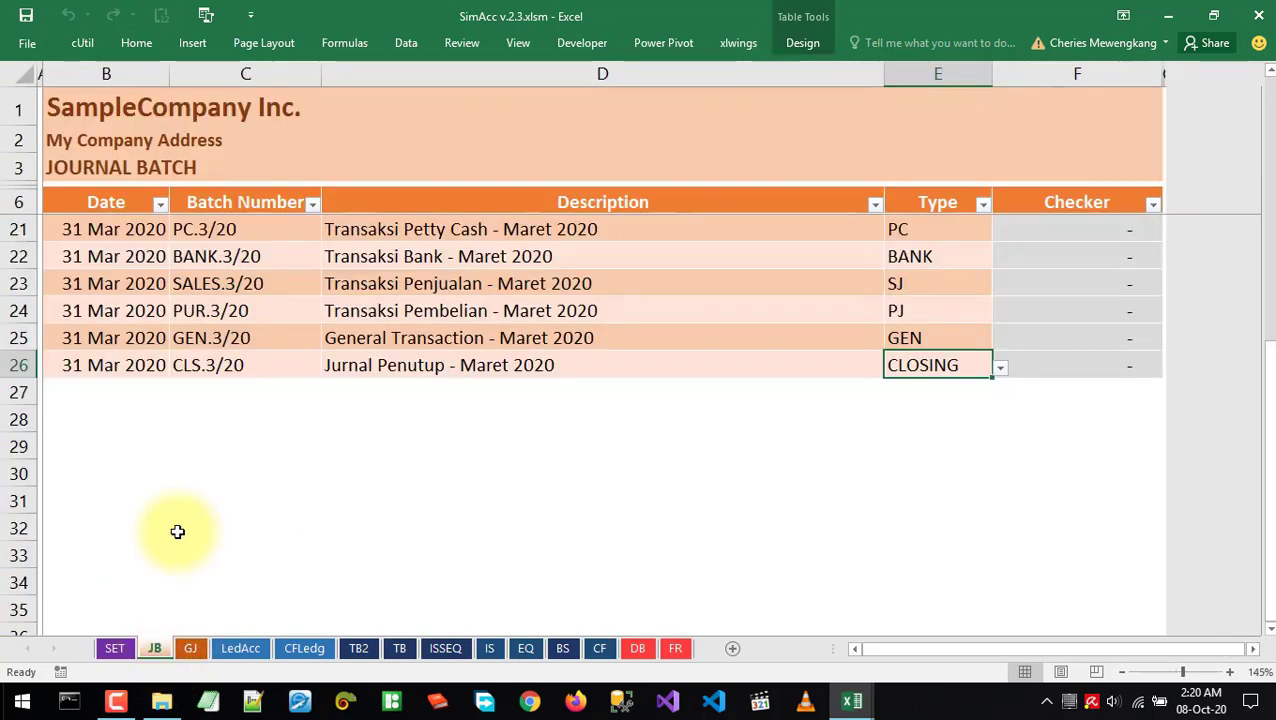
pyautogui.click(112, 648)
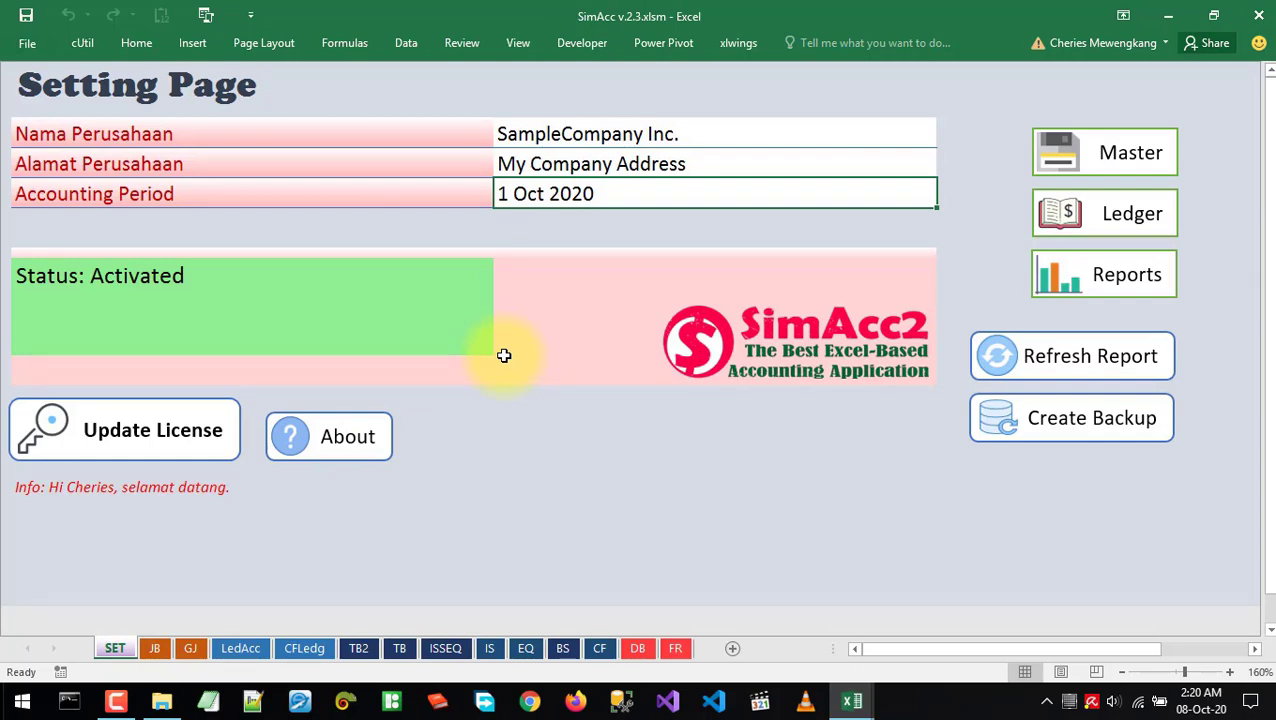
pyautogui.click(489, 648)
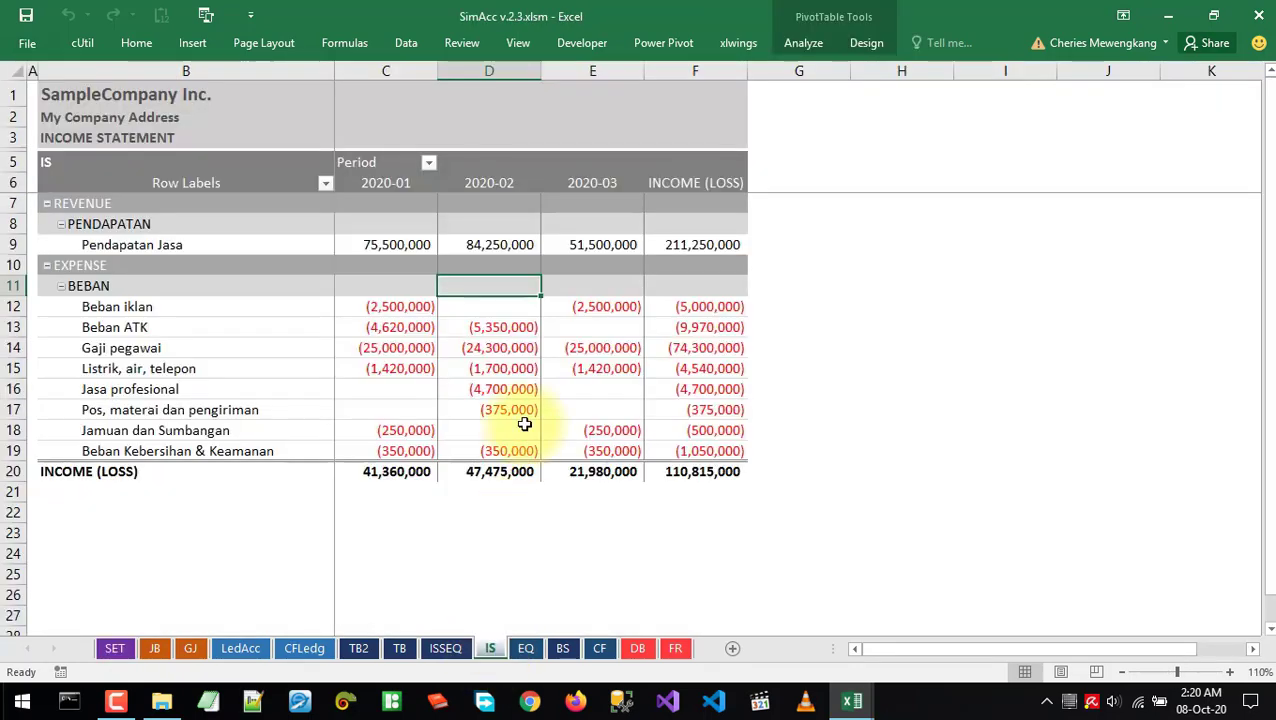
pyautogui.click(664, 438)
pyautogui.click(680, 472)
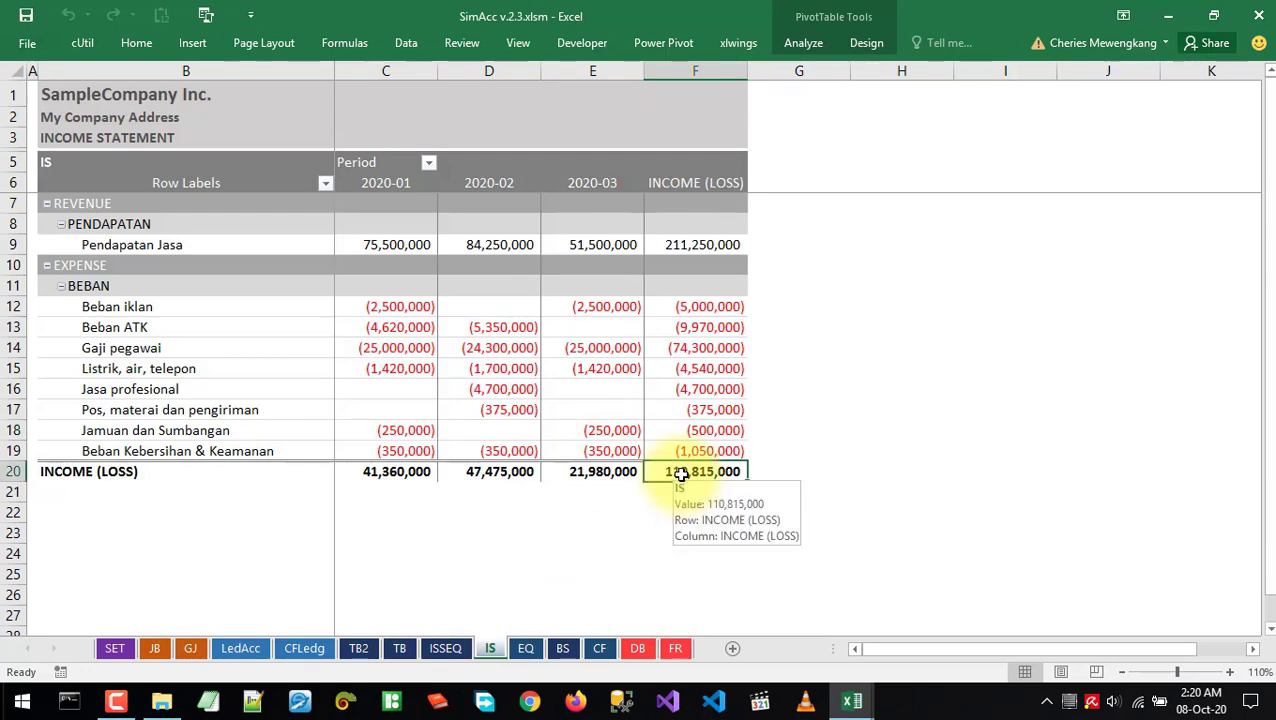
pyautogui.click(110, 648)
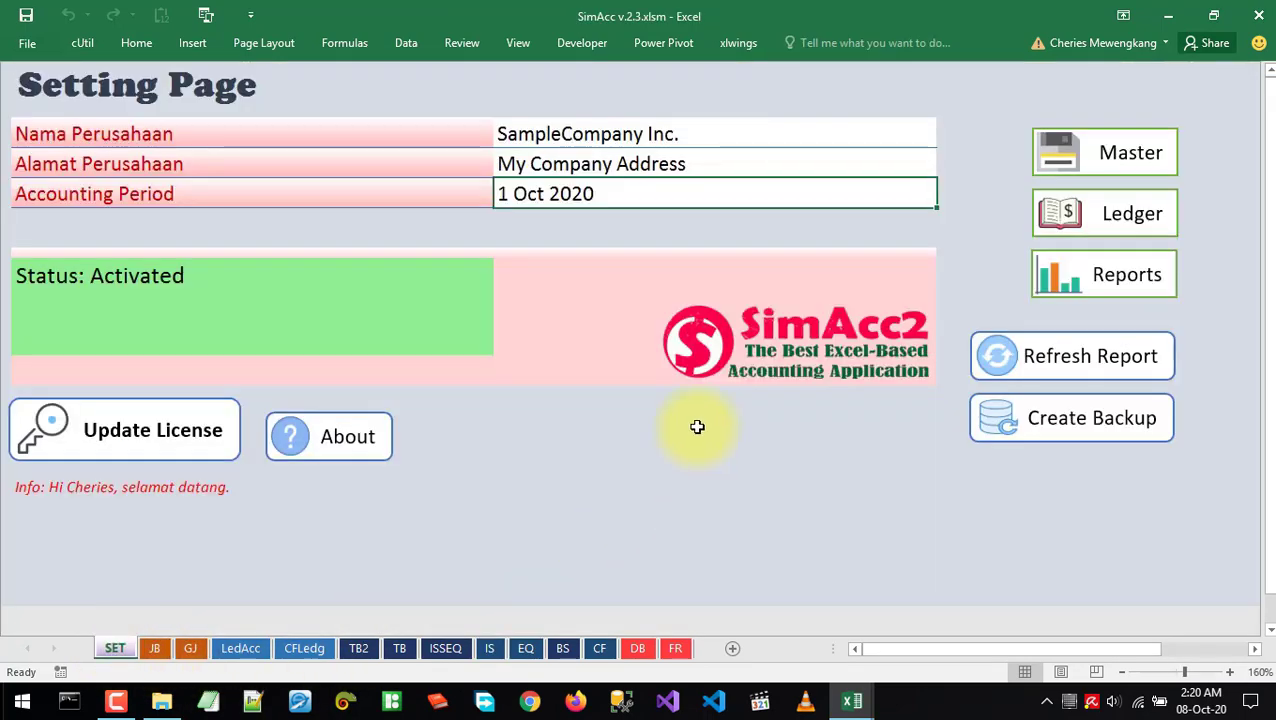